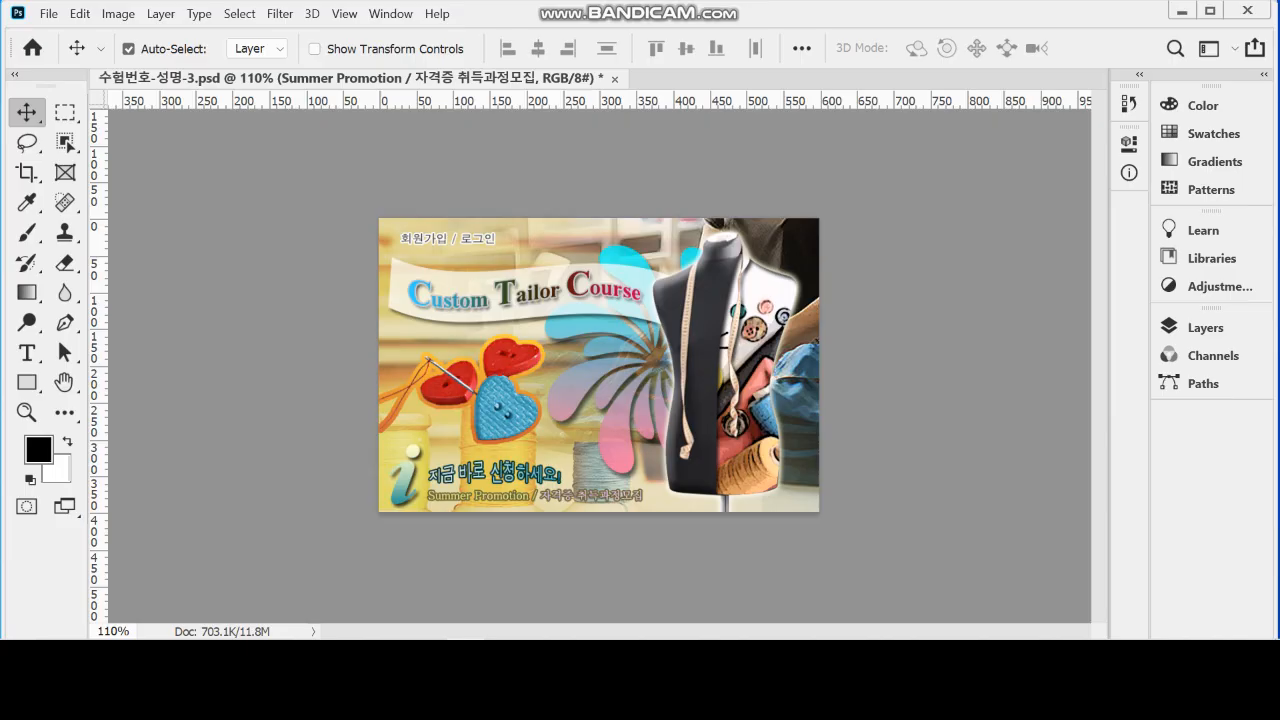
# Create a 600 × 400 pixel, 72 pixels/inch RGB document with a white background and place its window beside the reference design
pyautogui.hotkey('ctrl', 'n')
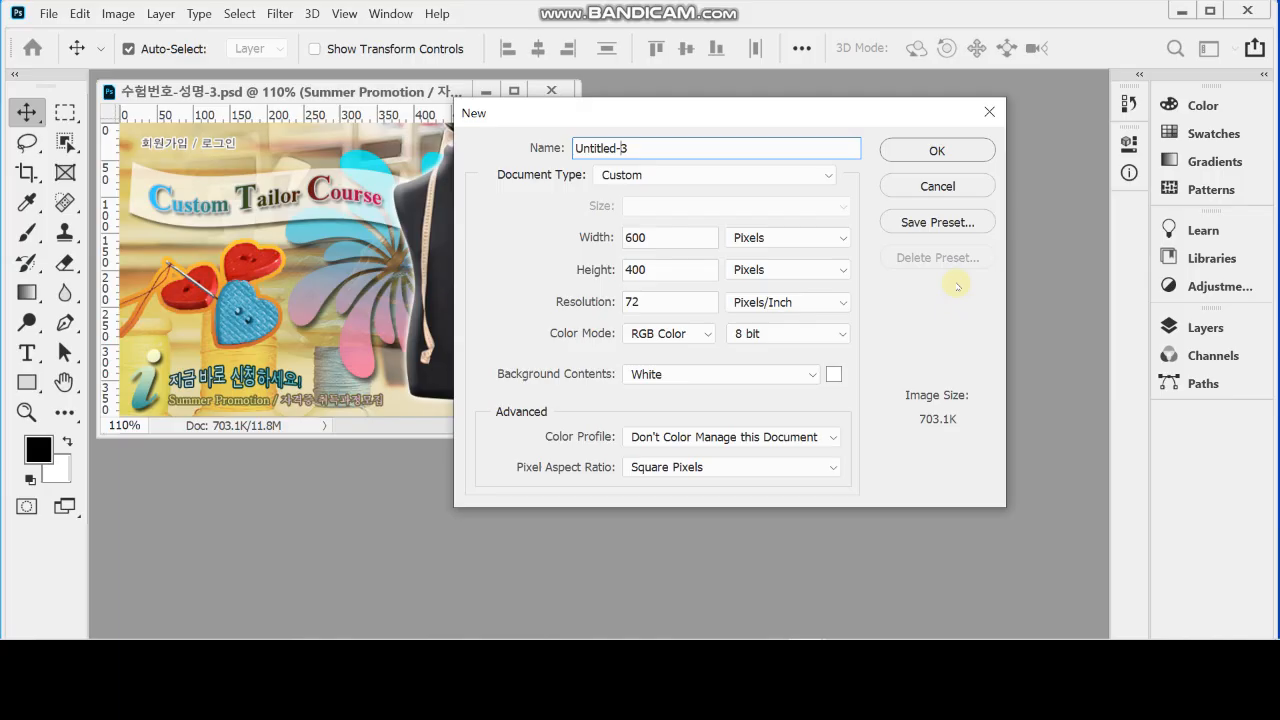
pyautogui.press('Return')
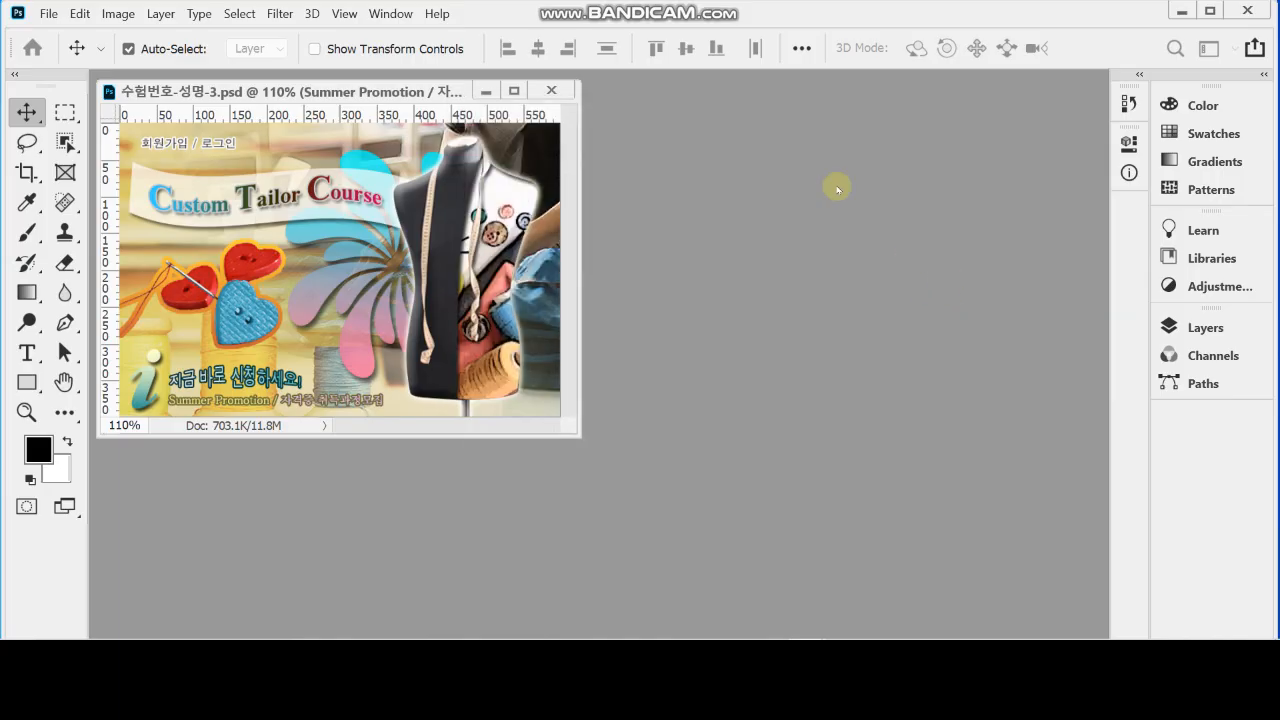
pyautogui.moveTo(349, 120); pyautogui.dragTo(651, 104)
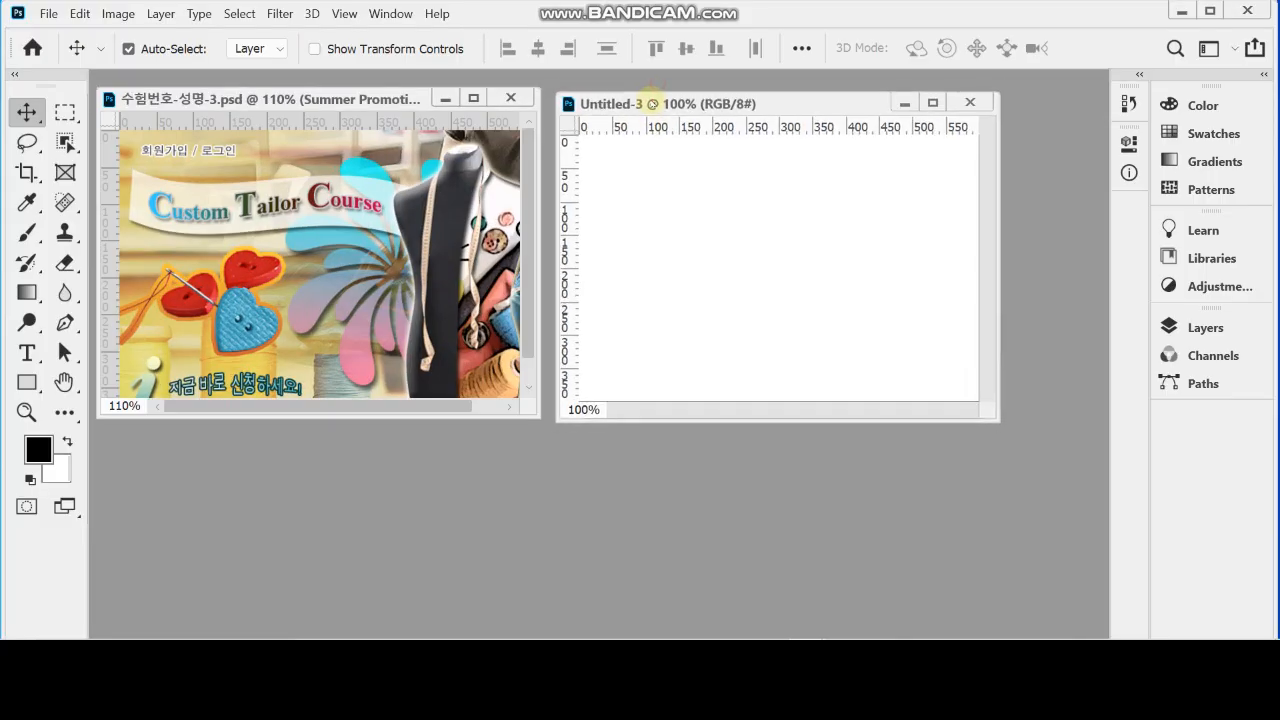
# Show the grid in both the reference design and the new blank document
pyautogui.click(380, 99)
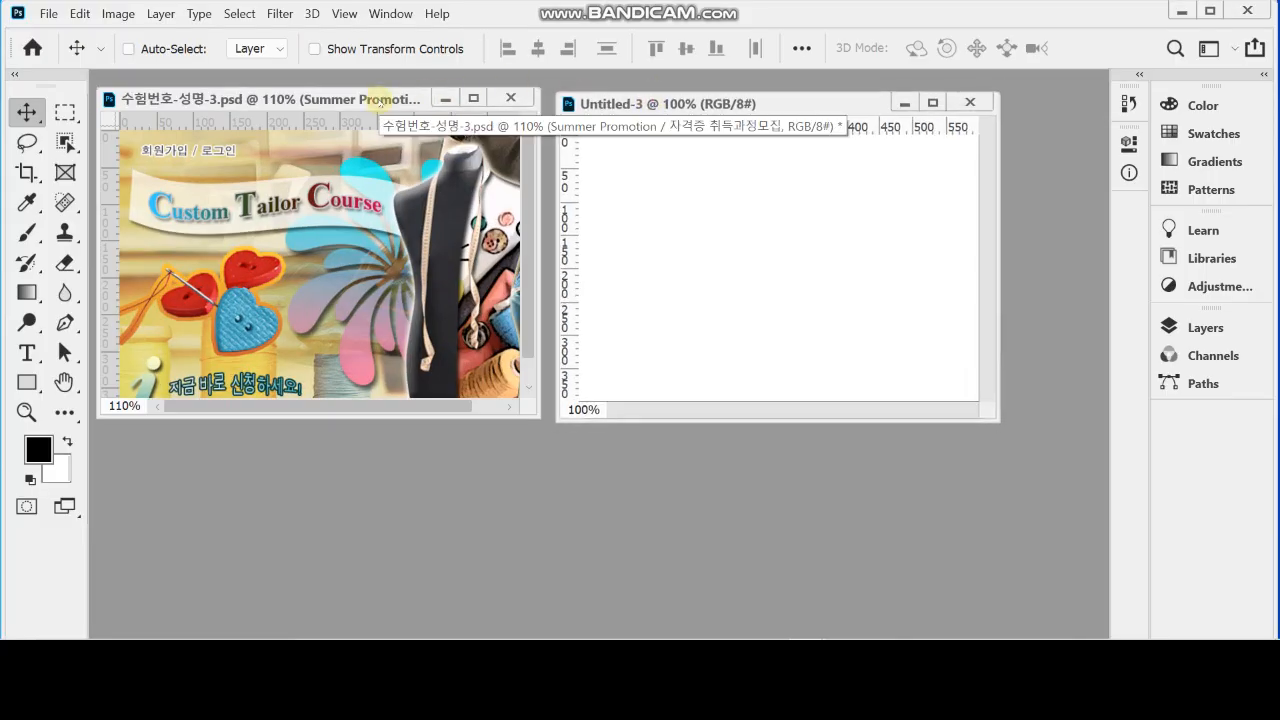
pyautogui.hotkey('ctrl', "'")
pyautogui.click(700, 104)
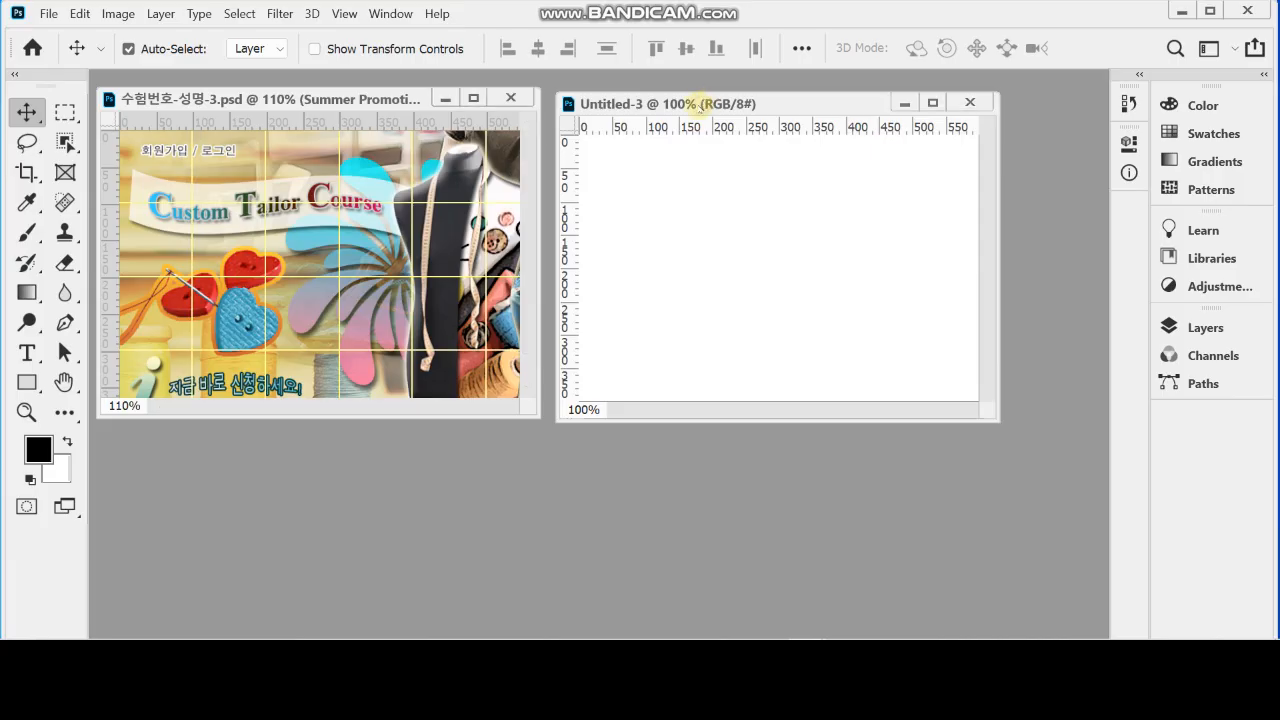
pyautogui.hotkey('ctrl', "'")
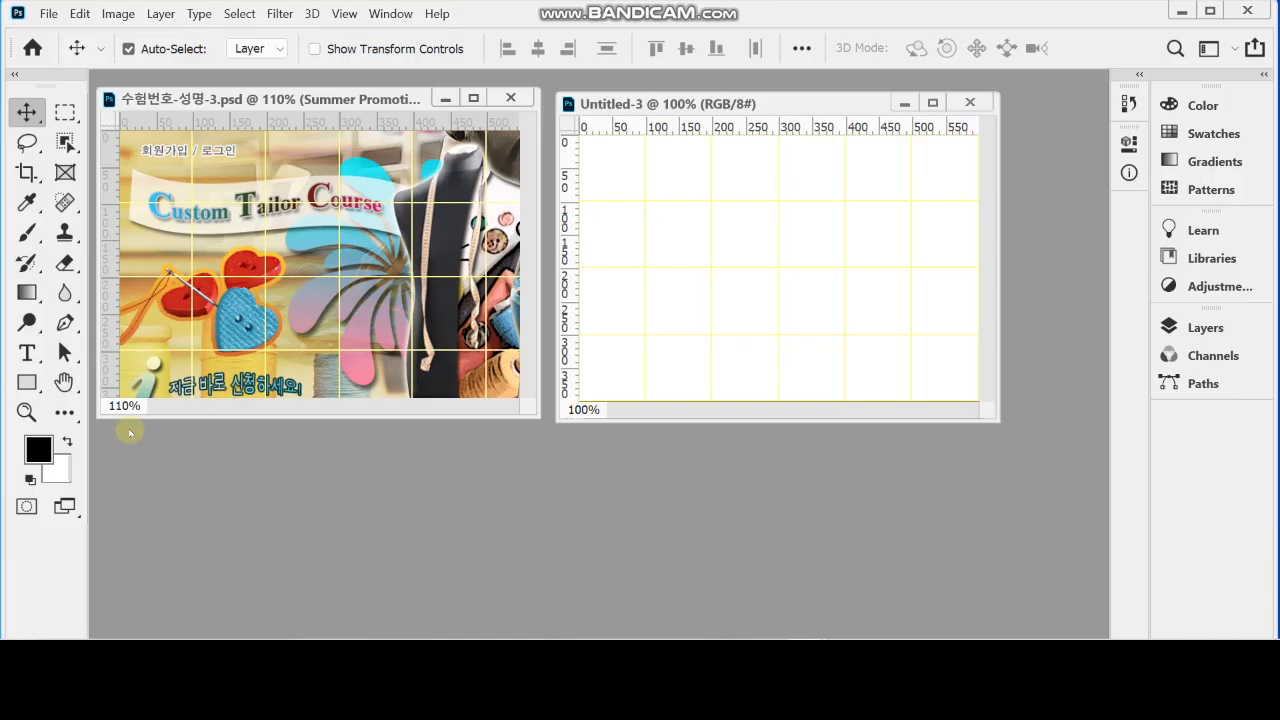
# Set the foreground color to #cc9 and fill the new document's background with it
pyautogui.click(42, 452)
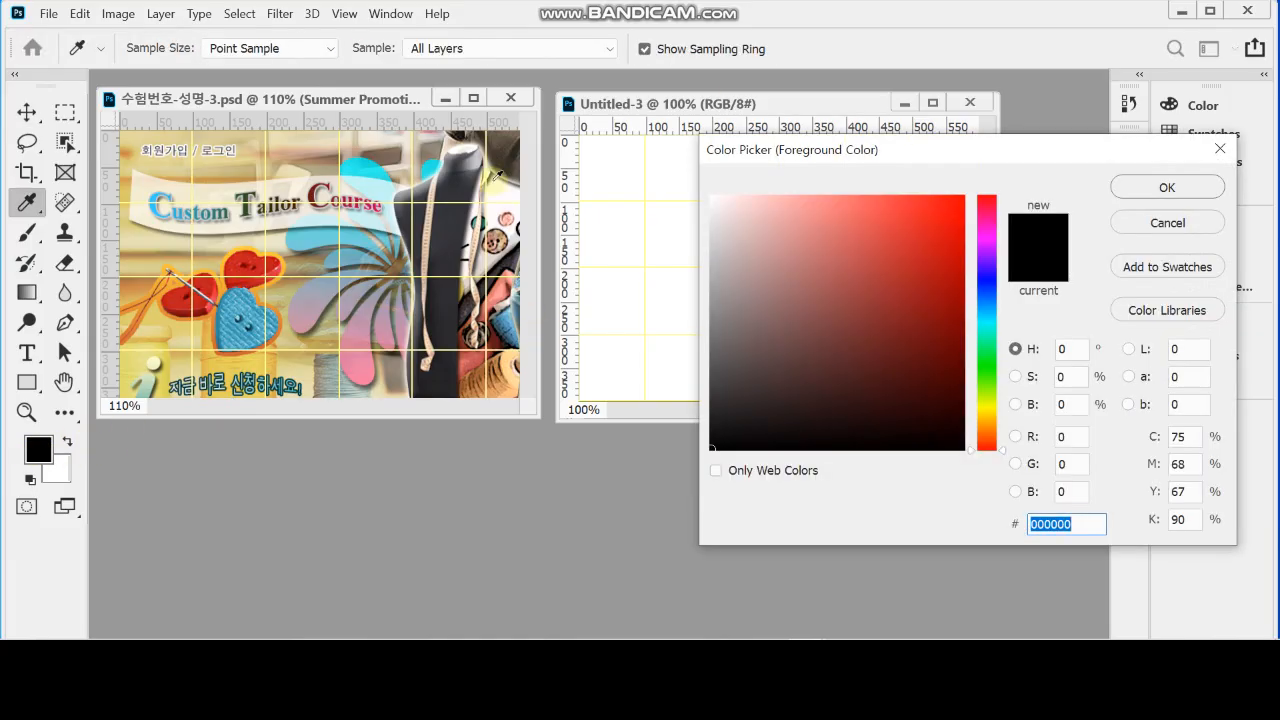
pyautogui.moveTo(740, 146); pyautogui.dragTo(608, 141)
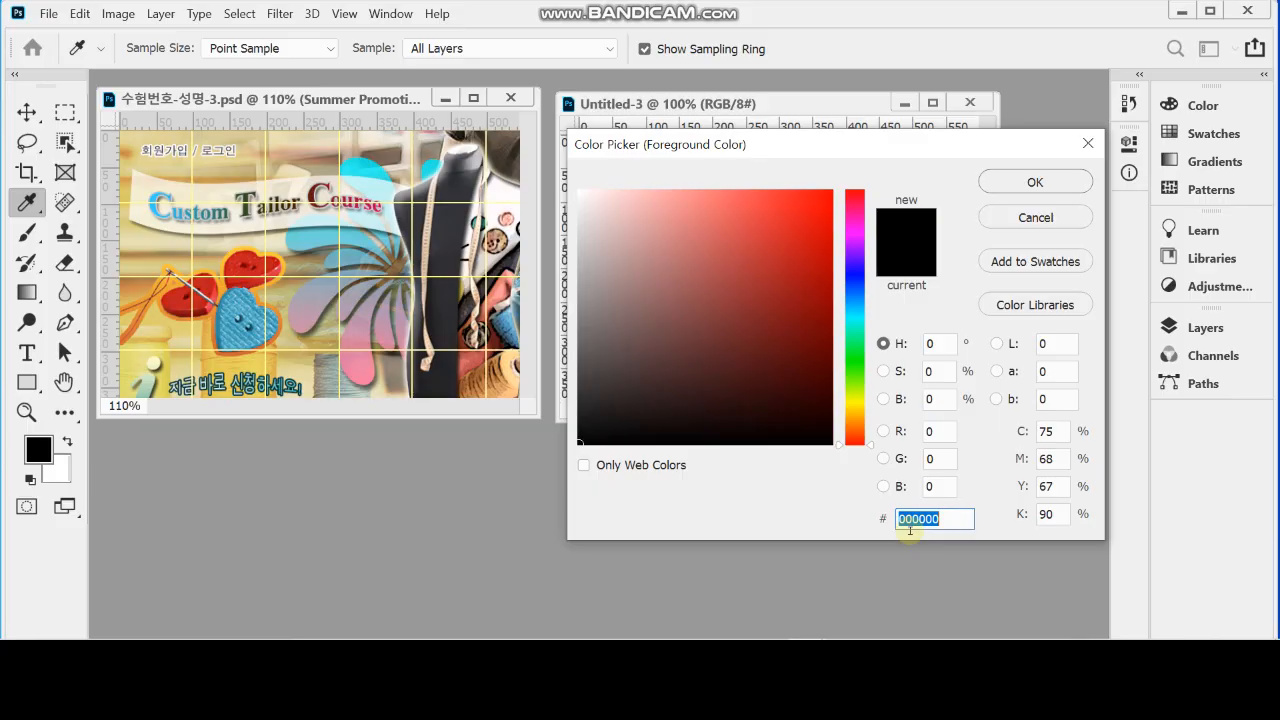
pyautogui.write('cc')
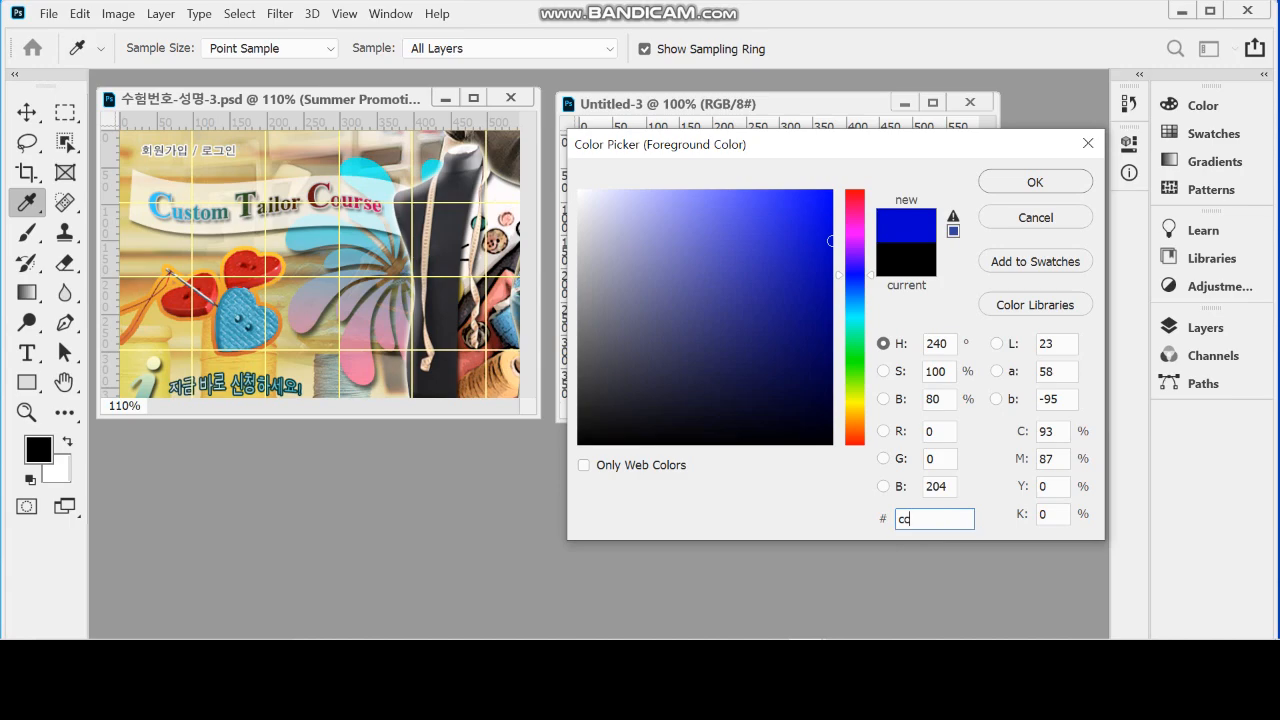
pyautogui.write('9')
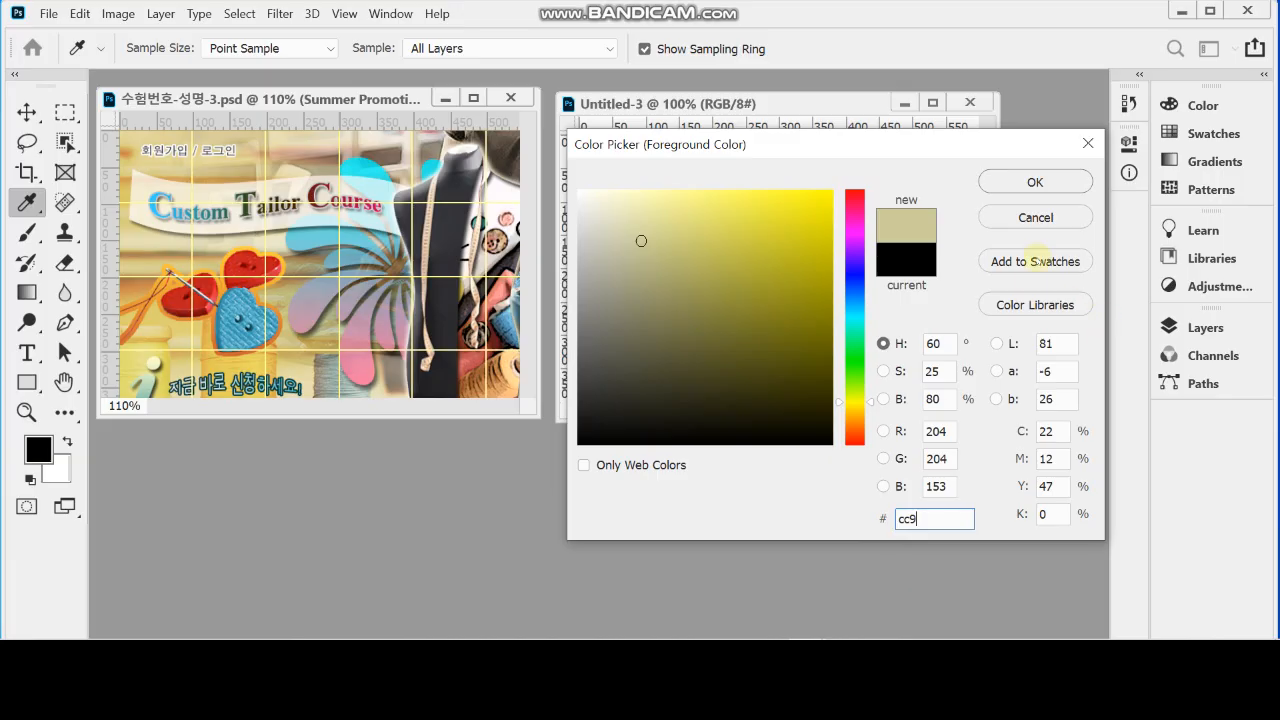
pyautogui.click(996, 191)
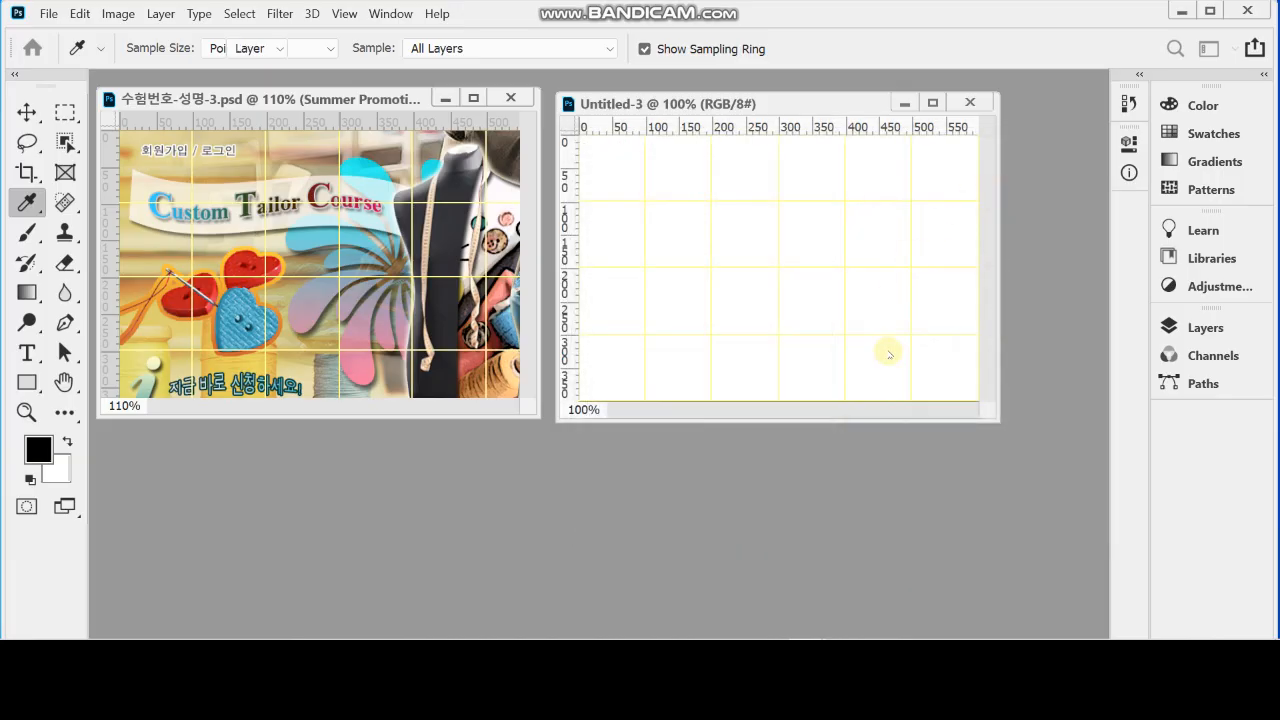
pyautogui.press('v')
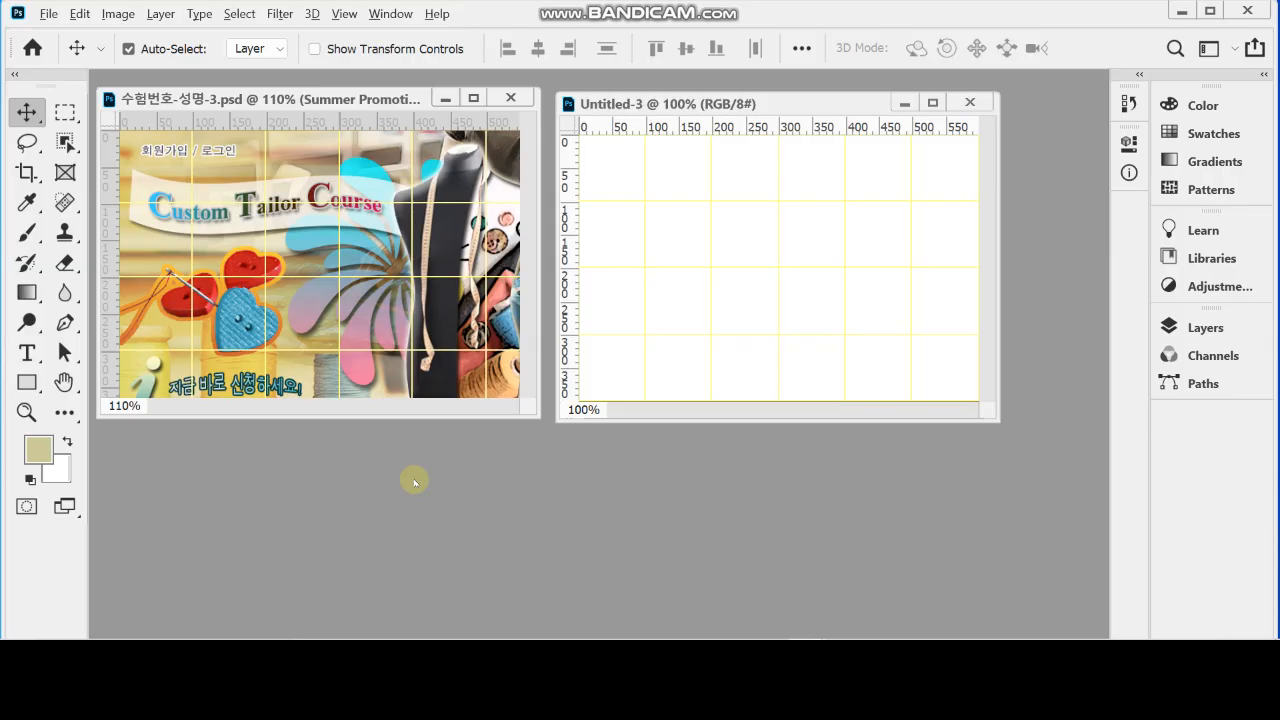
pyautogui.hotkey('alt', 'BackSpace')
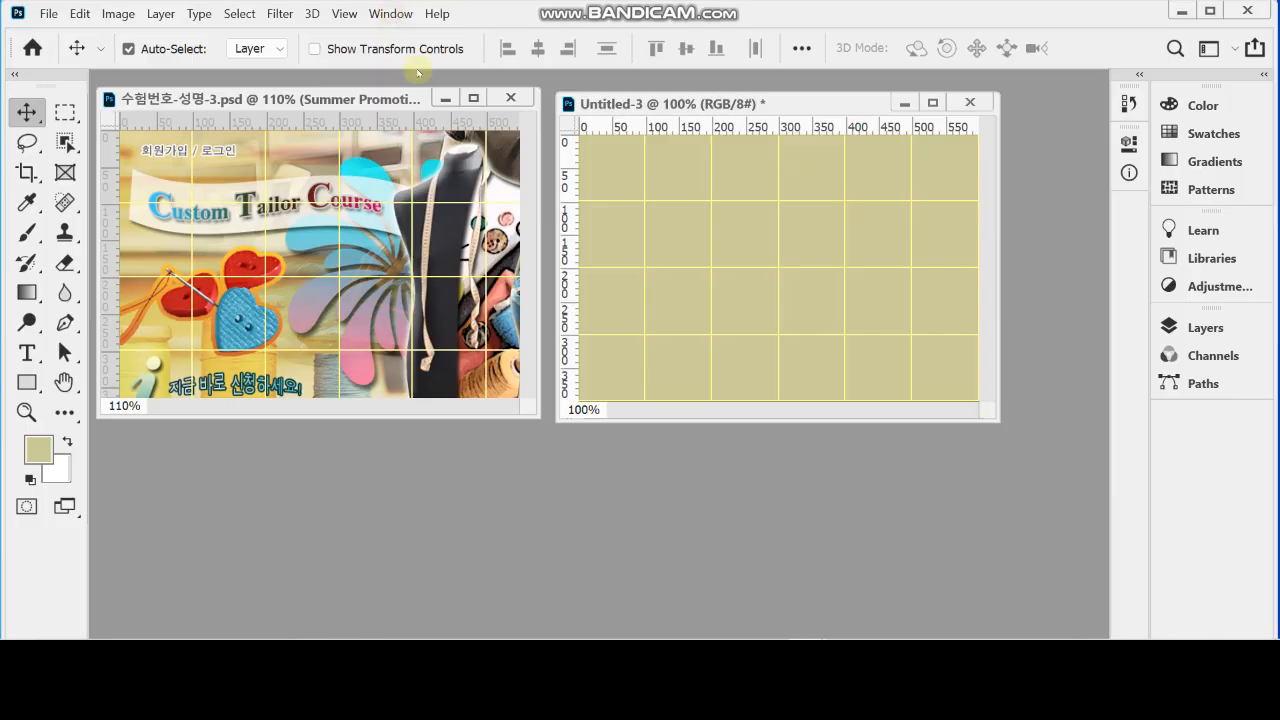
# Bring the source image window forward, move it off the reference design, and look through the images 1급-7.jpg to 1급-11.jpg
pyautogui.click(390, 13)
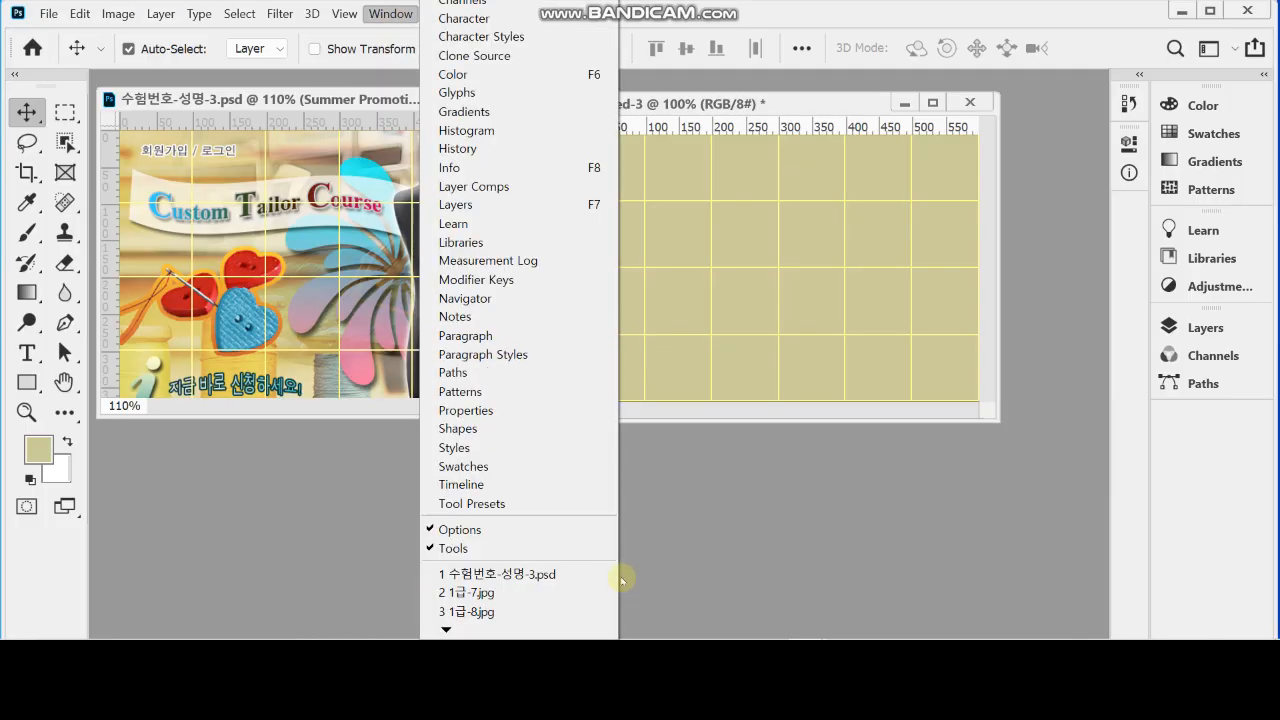
pyautogui.click(520, 591)
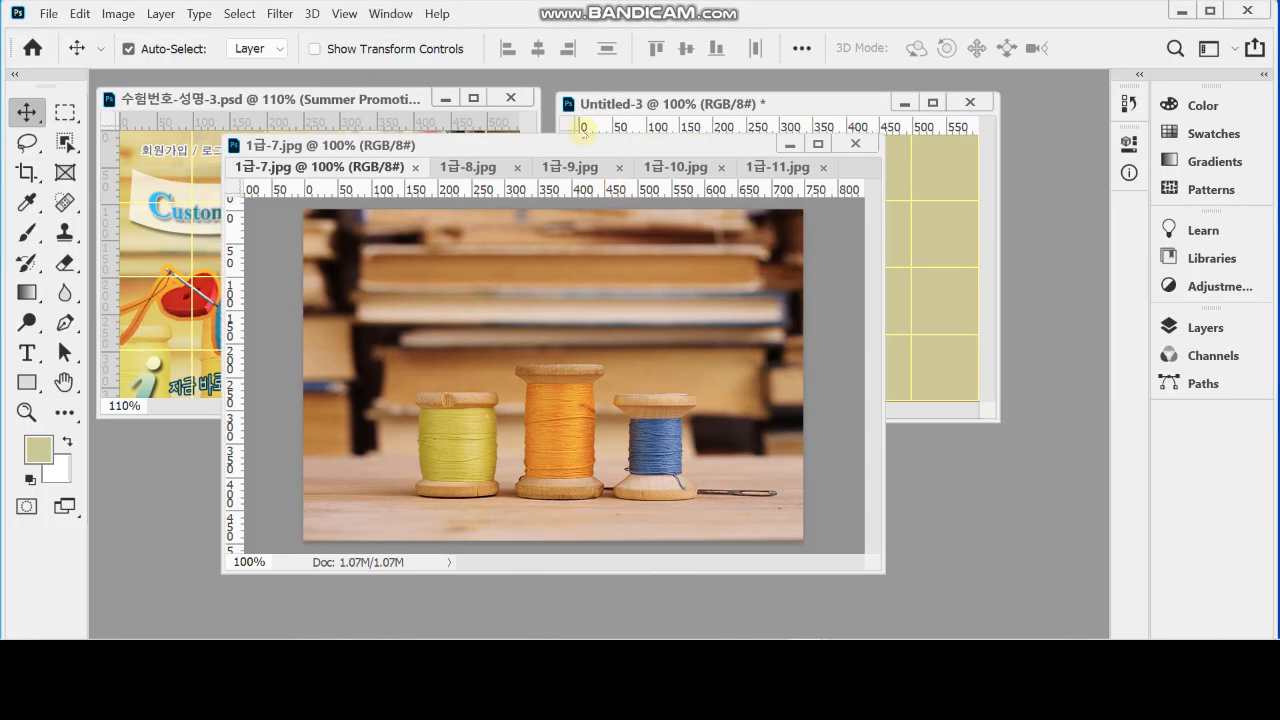
pyautogui.moveTo(592, 145); pyautogui.dragTo(742, 194)
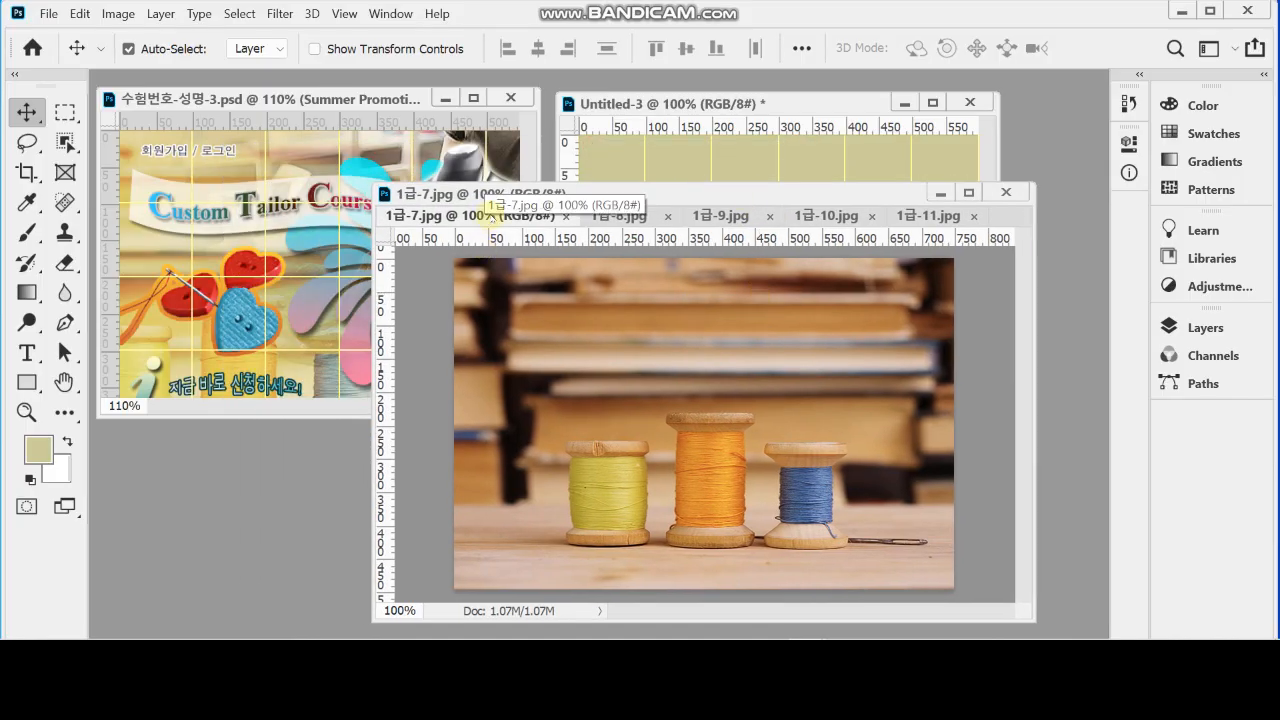
pyautogui.click(630, 216)
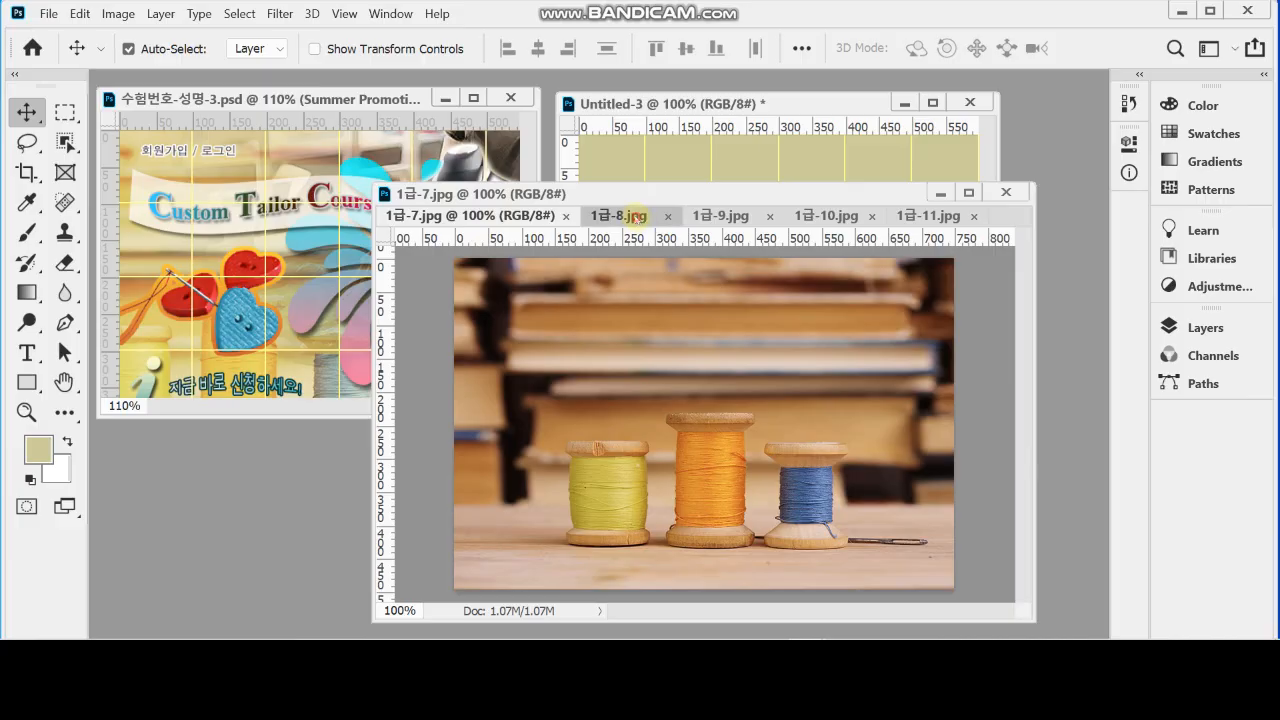
pyautogui.click(725, 216)
pyautogui.click(834, 216)
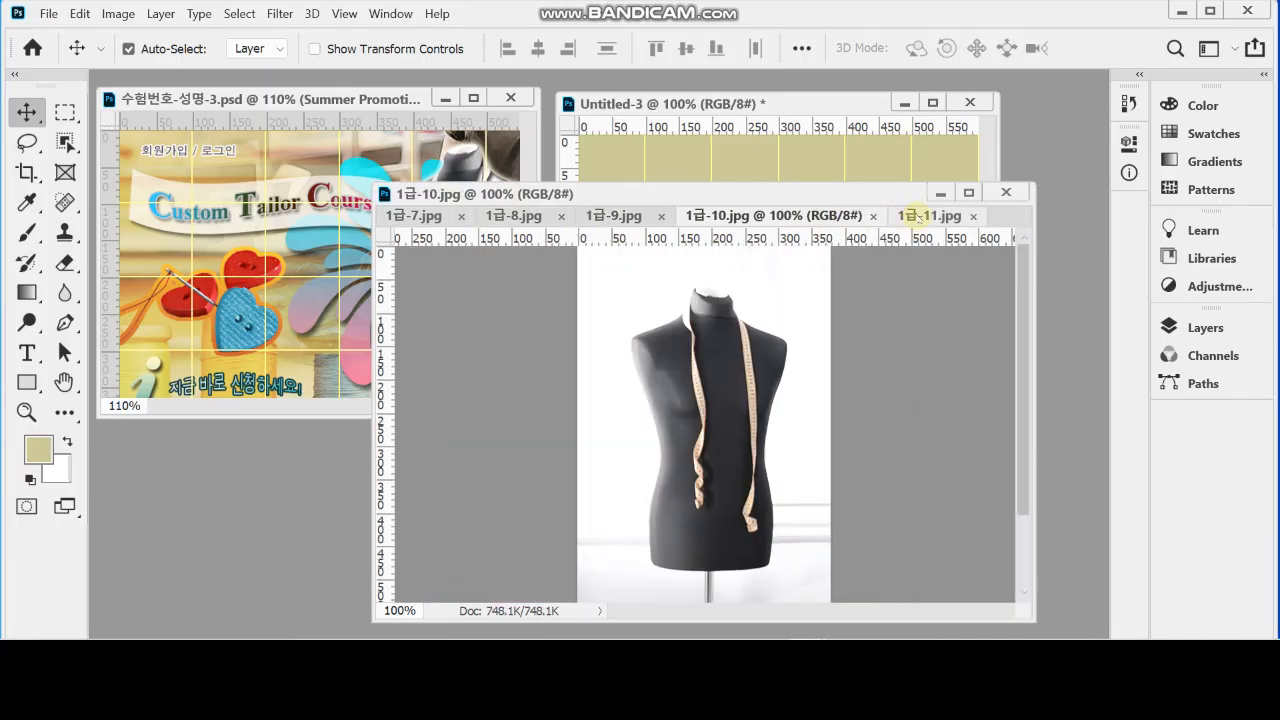
pyautogui.click(918, 216)
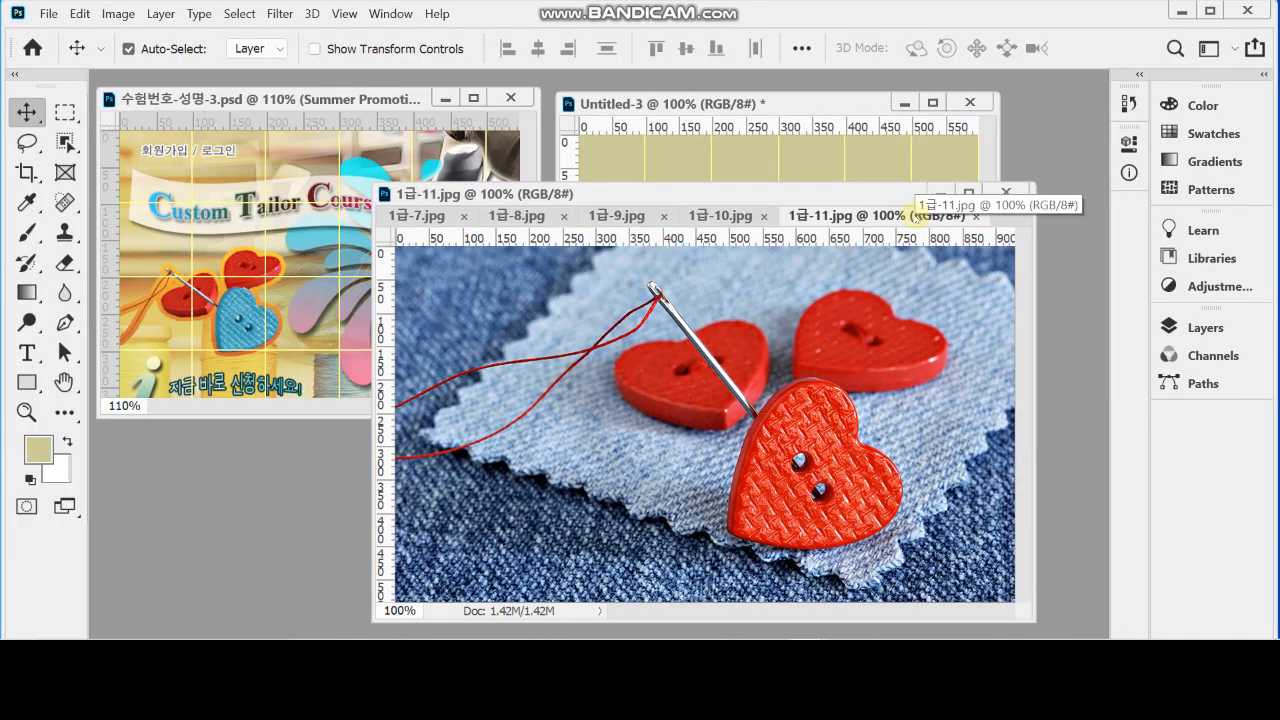
pyautogui.moveTo(678, 195); pyautogui.dragTo(744, 210)
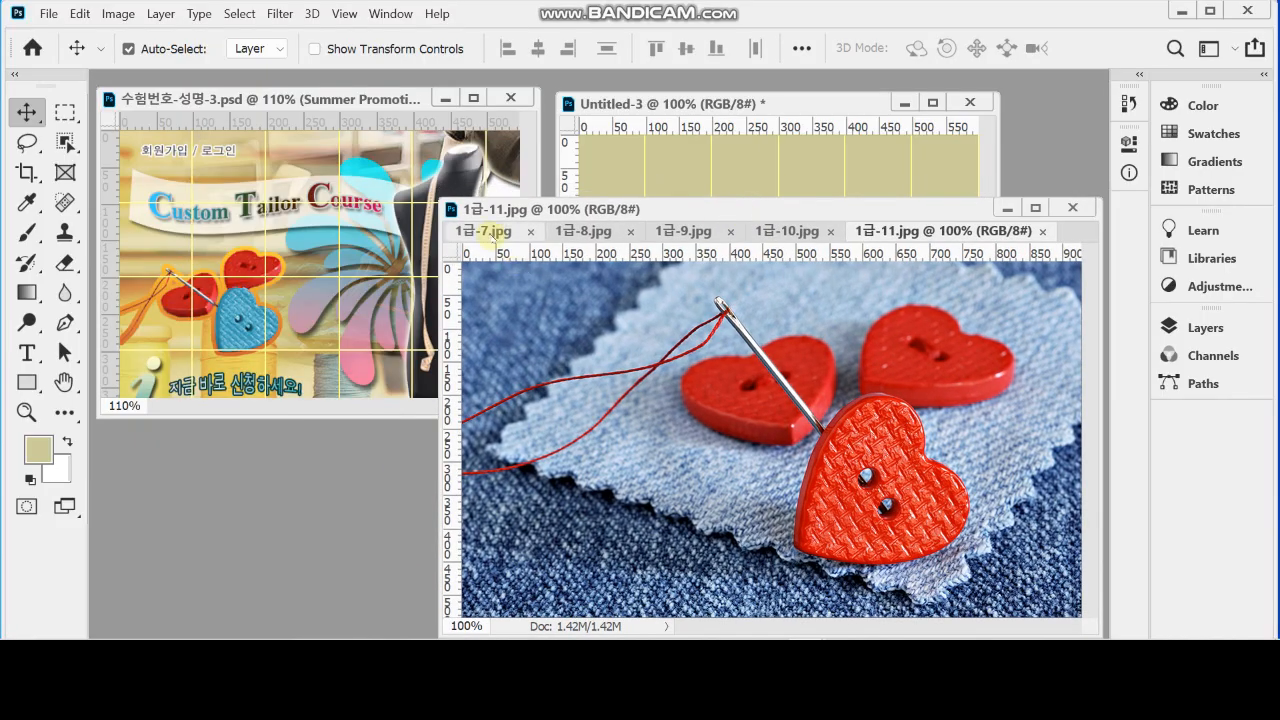
# Narrow and reposition the source image window, and copy the thread spool photo 1급-7.jpg into the new document, covering its canvas
pyautogui.click(491, 231)
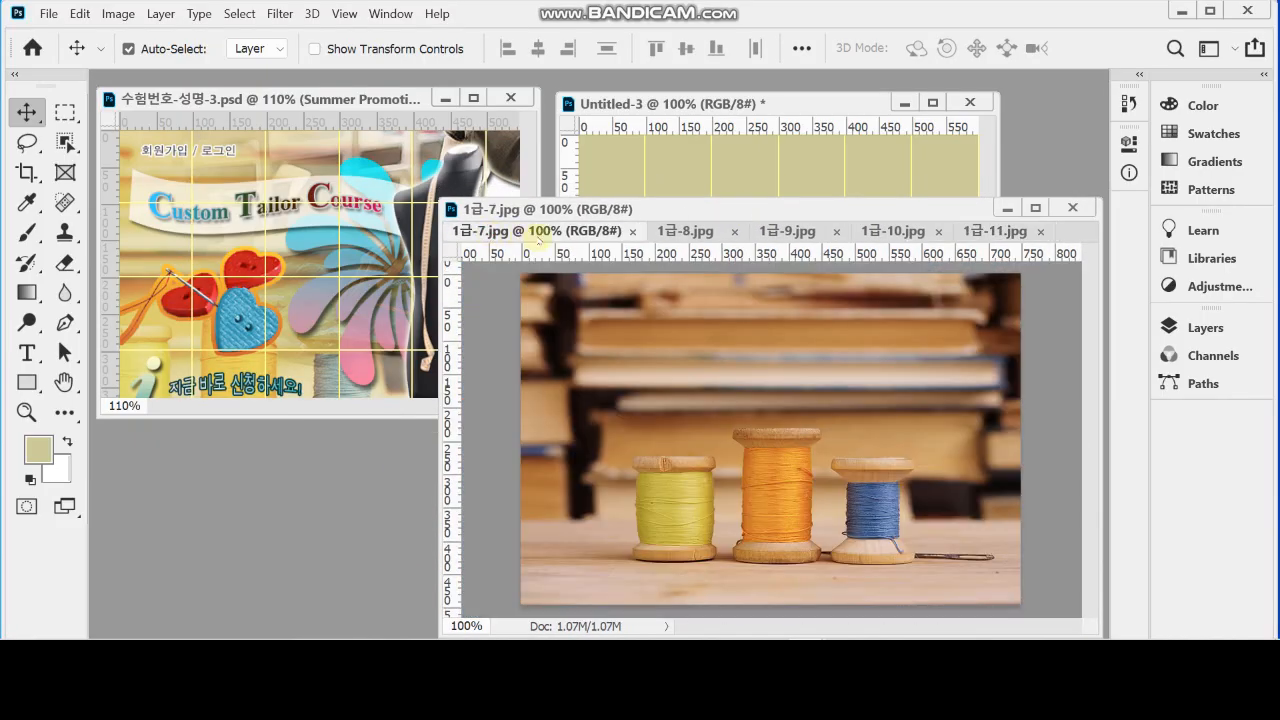
pyautogui.moveTo(593, 209); pyautogui.dragTo(604, 238)
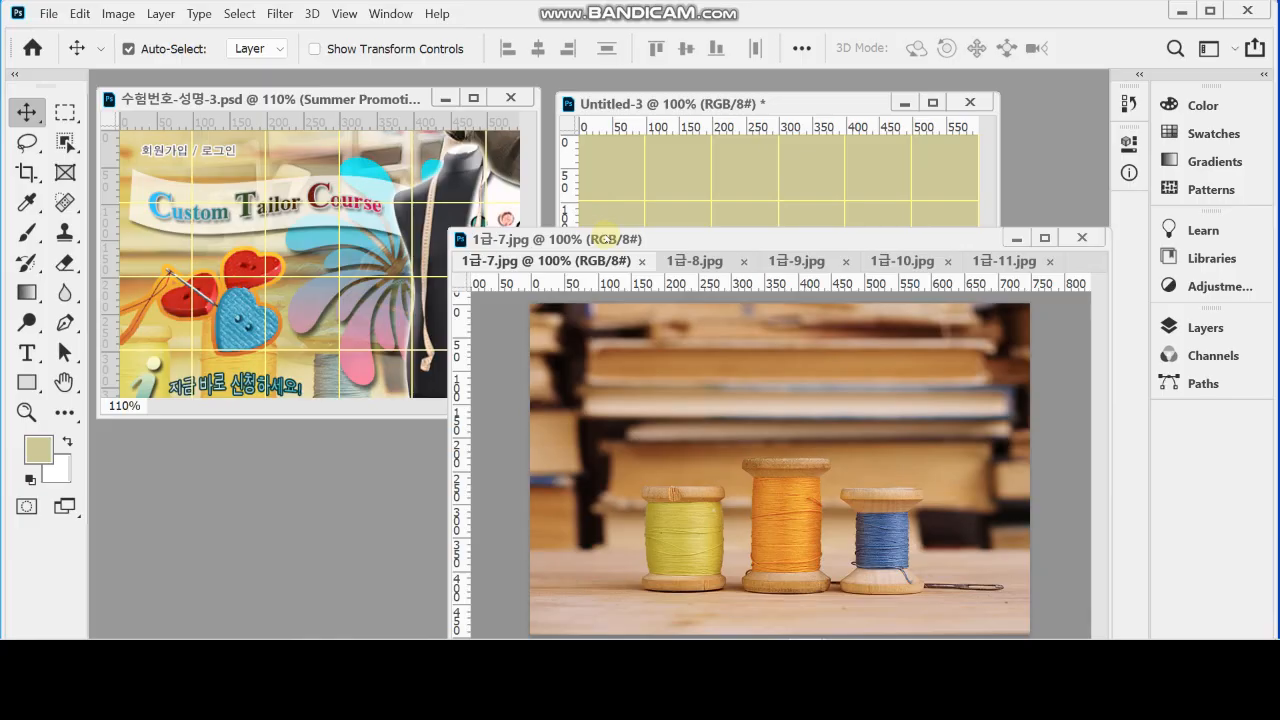
pyautogui.moveTo(450, 440); pyautogui.dragTo(522, 440)
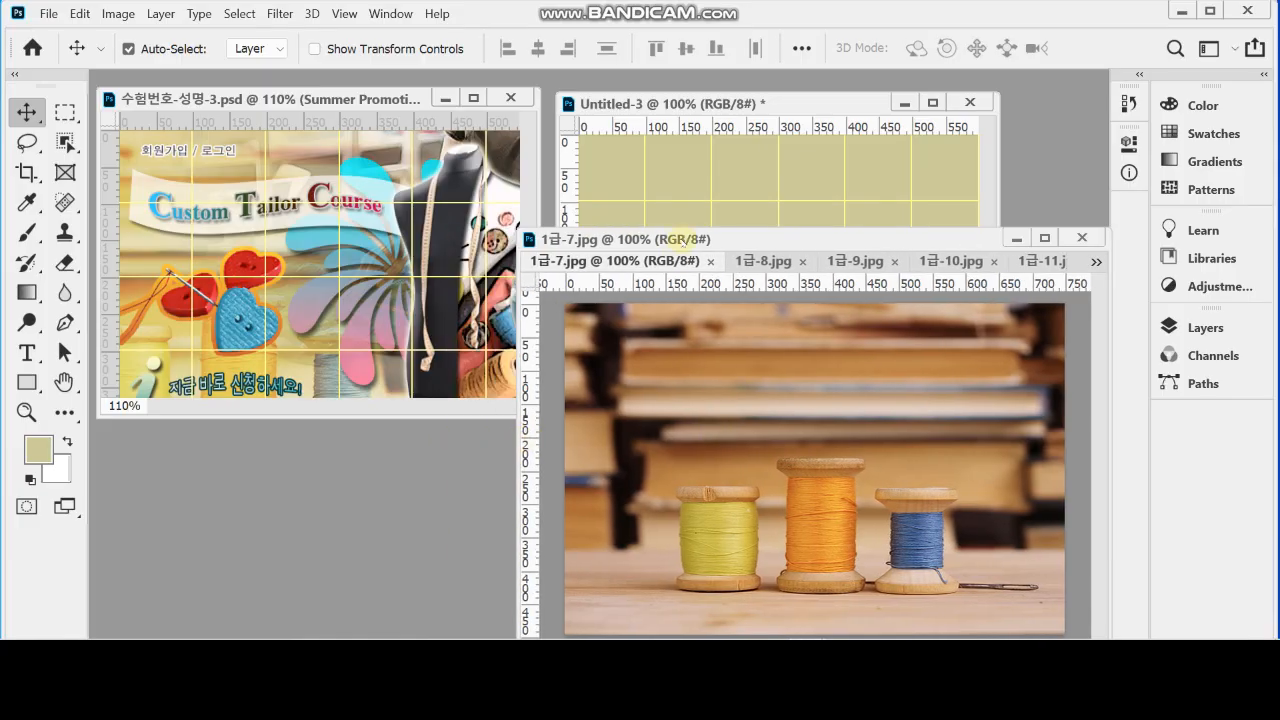
pyautogui.moveTo(680, 236); pyautogui.dragTo(688, 250)
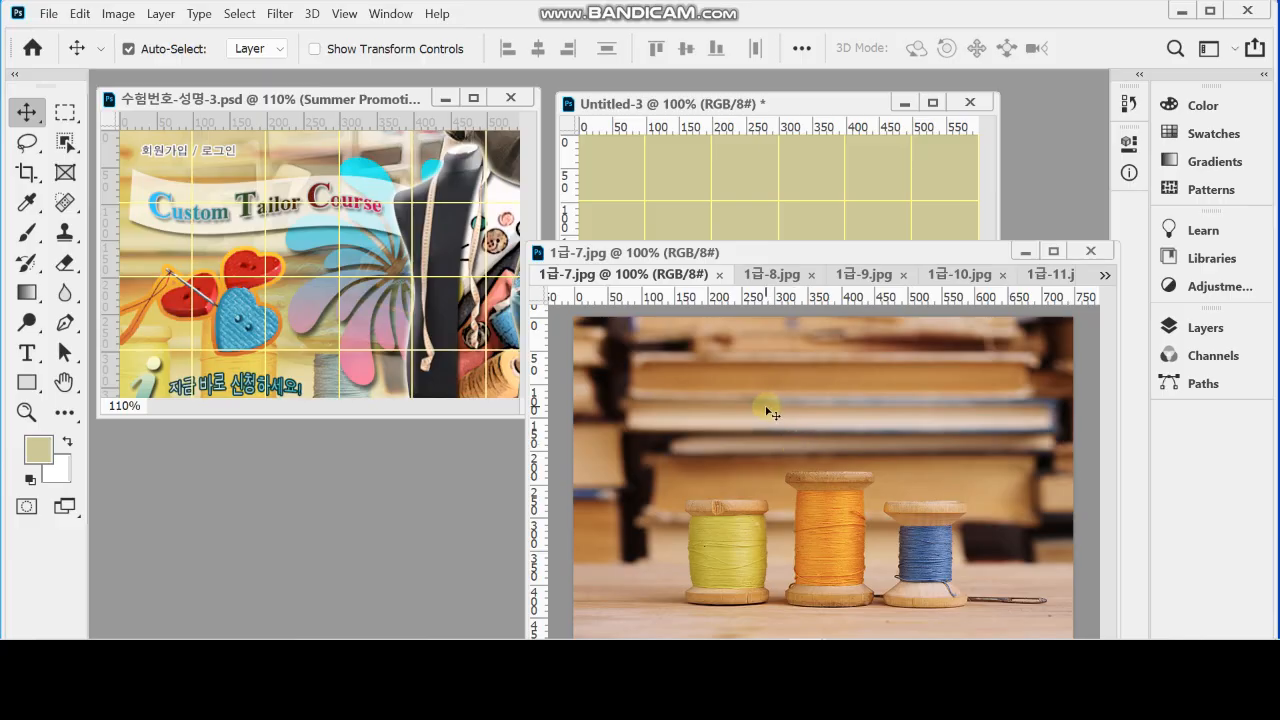
pyautogui.click(798, 427)
pyautogui.moveTo(798, 426); pyautogui.dragTo(781, 196)
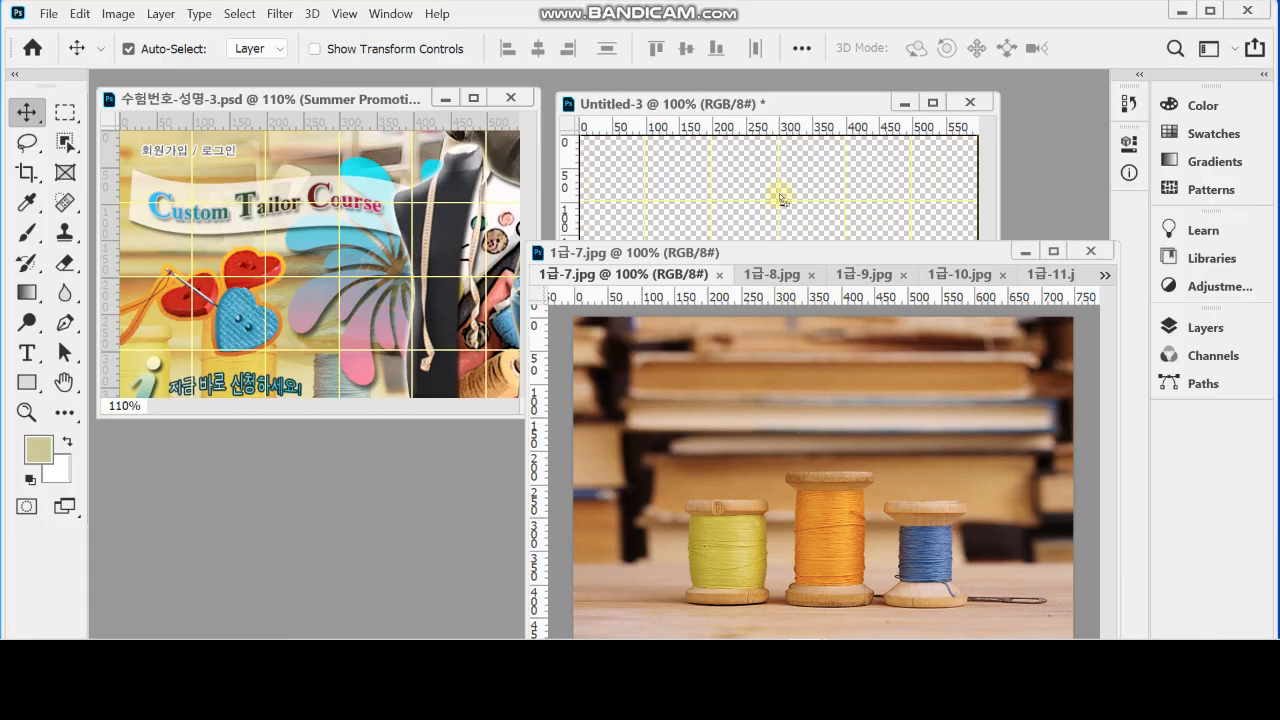
pyautogui.moveTo(781, 196); pyautogui.dragTo(778, 195)
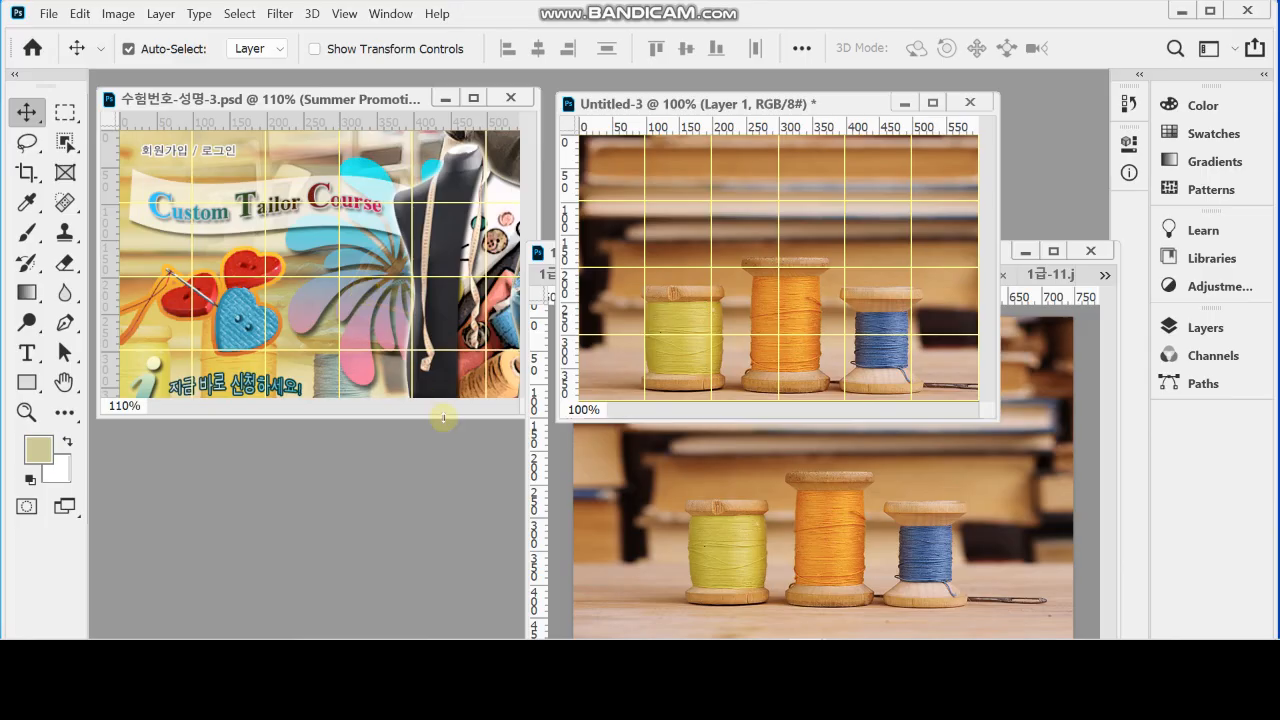
# Save the new document as a Photoshop file named 수험번호-성명-3 in the desktop folder 임시
pyautogui.press('ctrl')
pyautogui.hotkey('ctrl', 's')
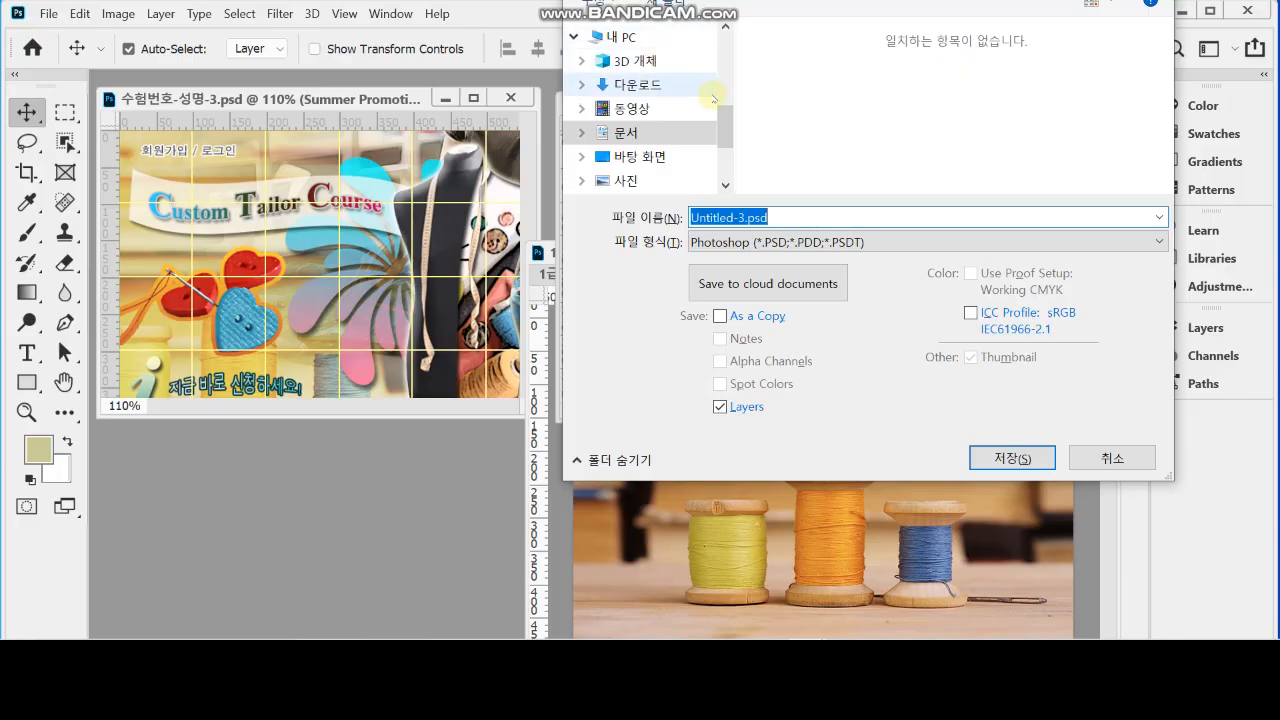
pyautogui.click(680, 158)
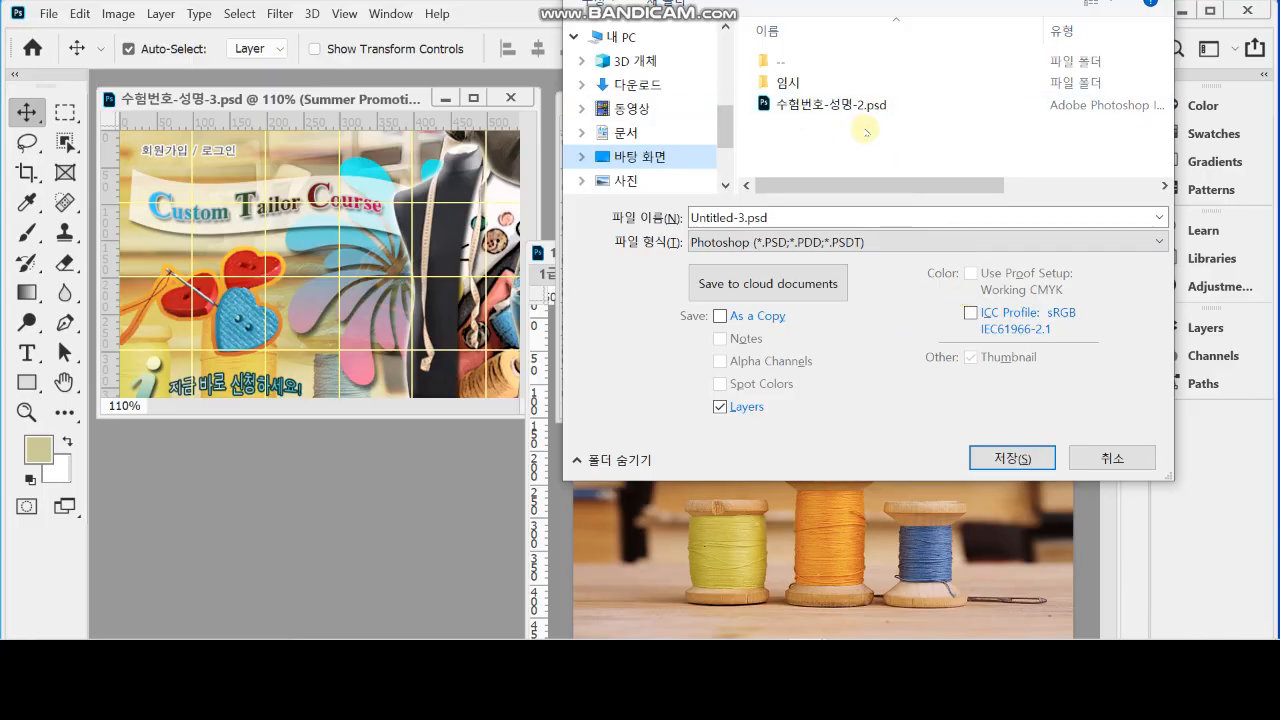
pyautogui.doubleClick(819, 84)
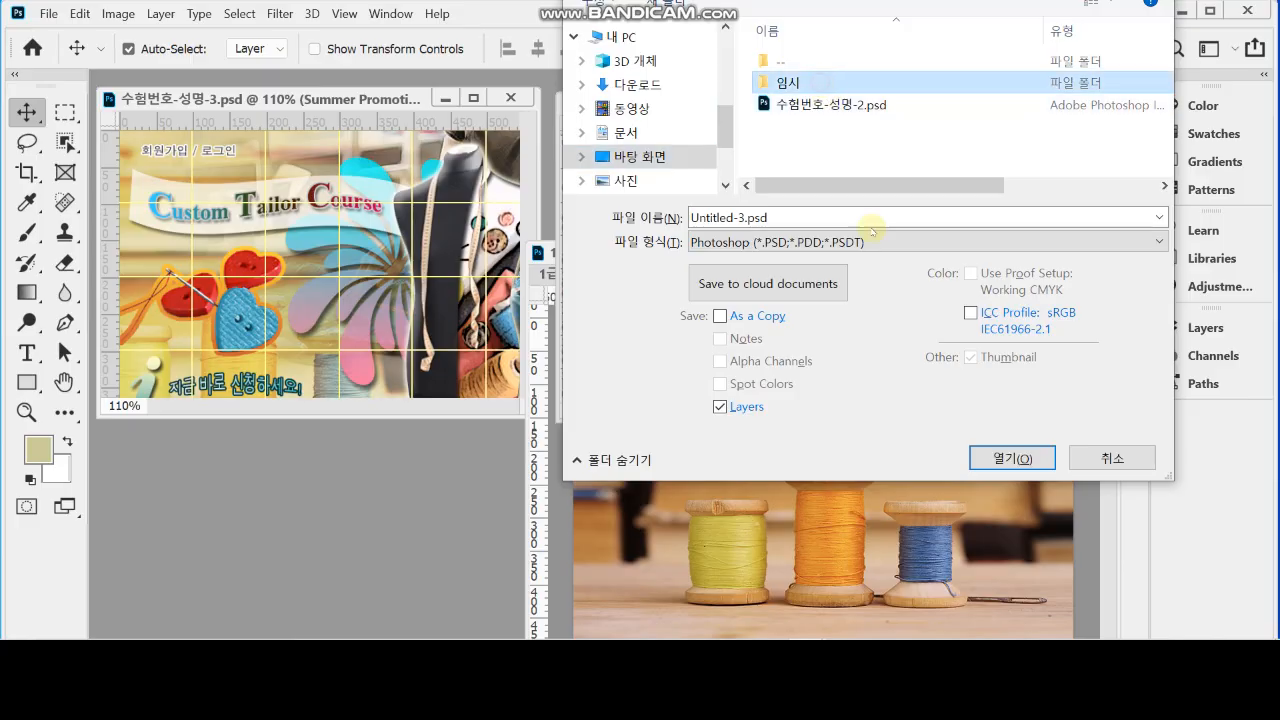
pyautogui.click(945, 90)
pyautogui.click(785, 218)
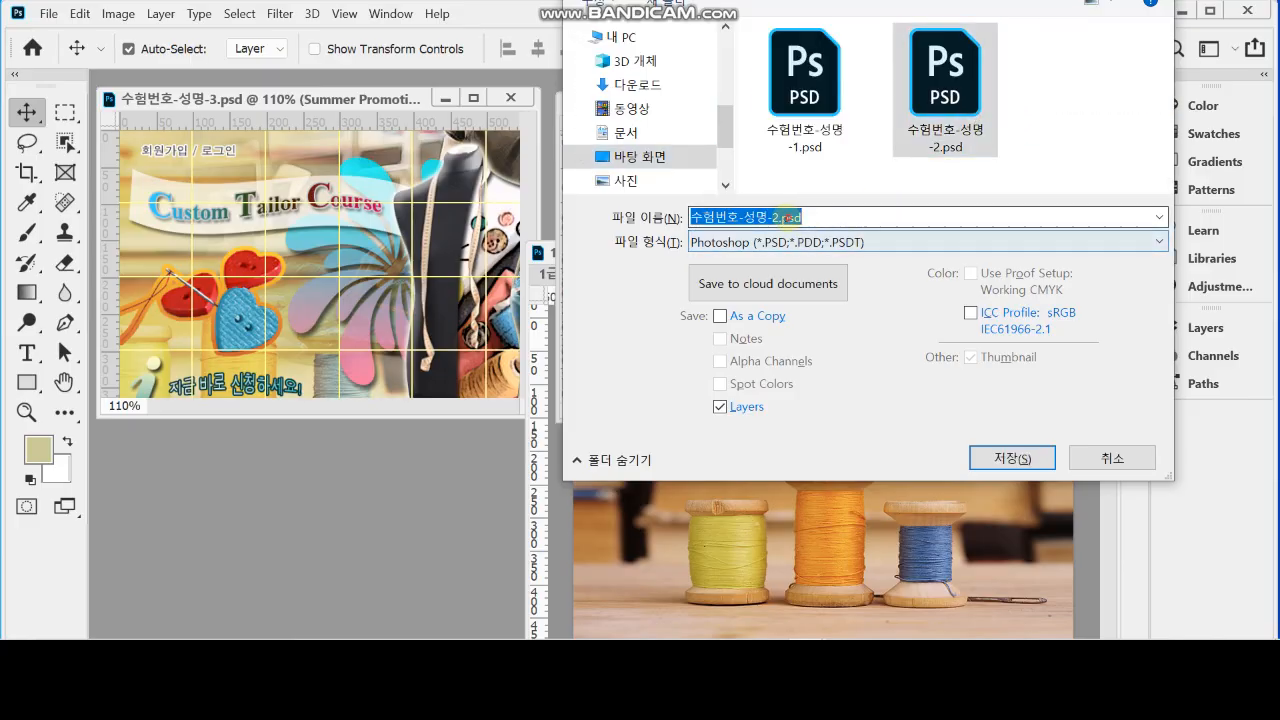
pyautogui.moveTo(771, 217); pyautogui.dragTo(863, 217)
pyautogui.write('3')
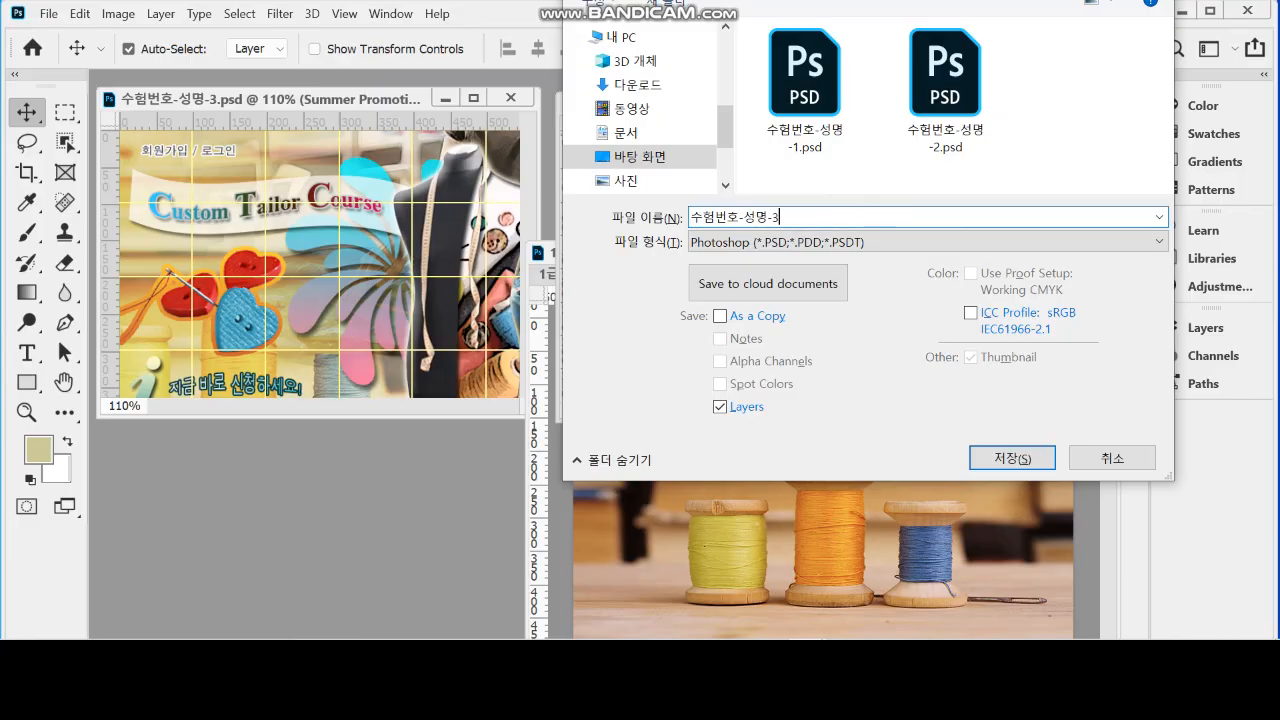
pyautogui.press('Return')
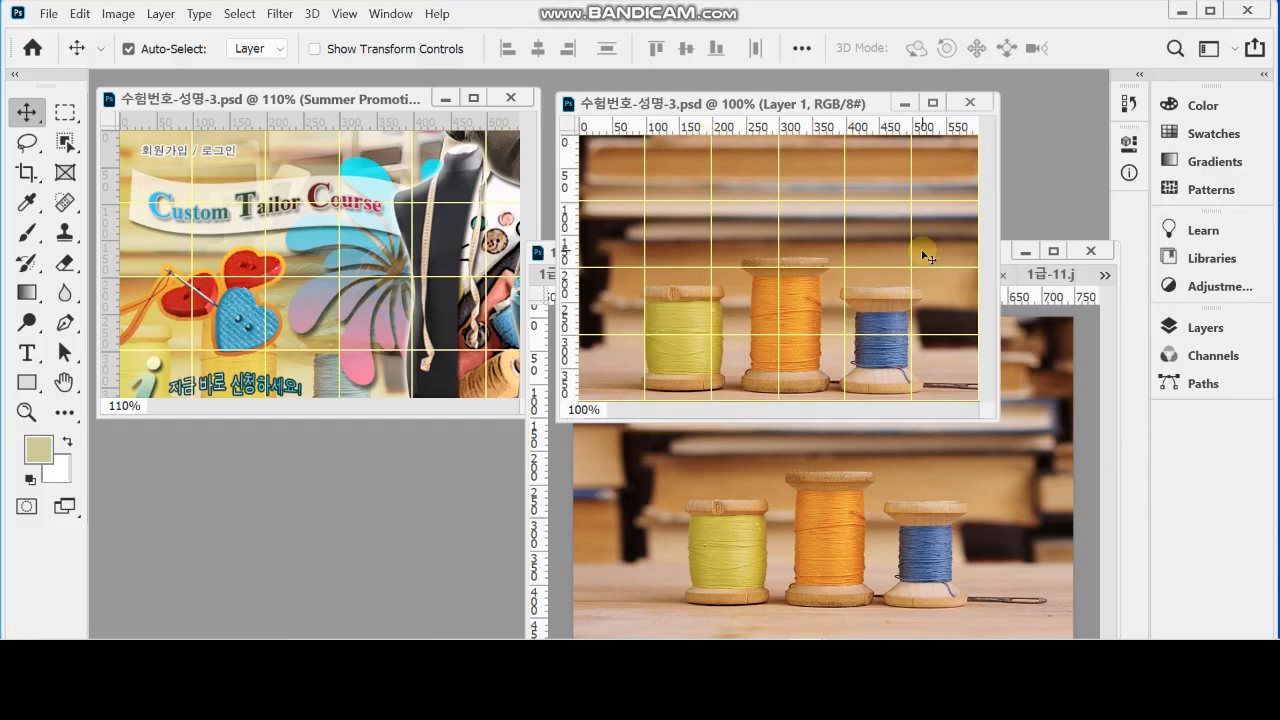
# Check the saved document's layer list, and minimize the source image window to clear the workspace
pyautogui.click(1200, 327)
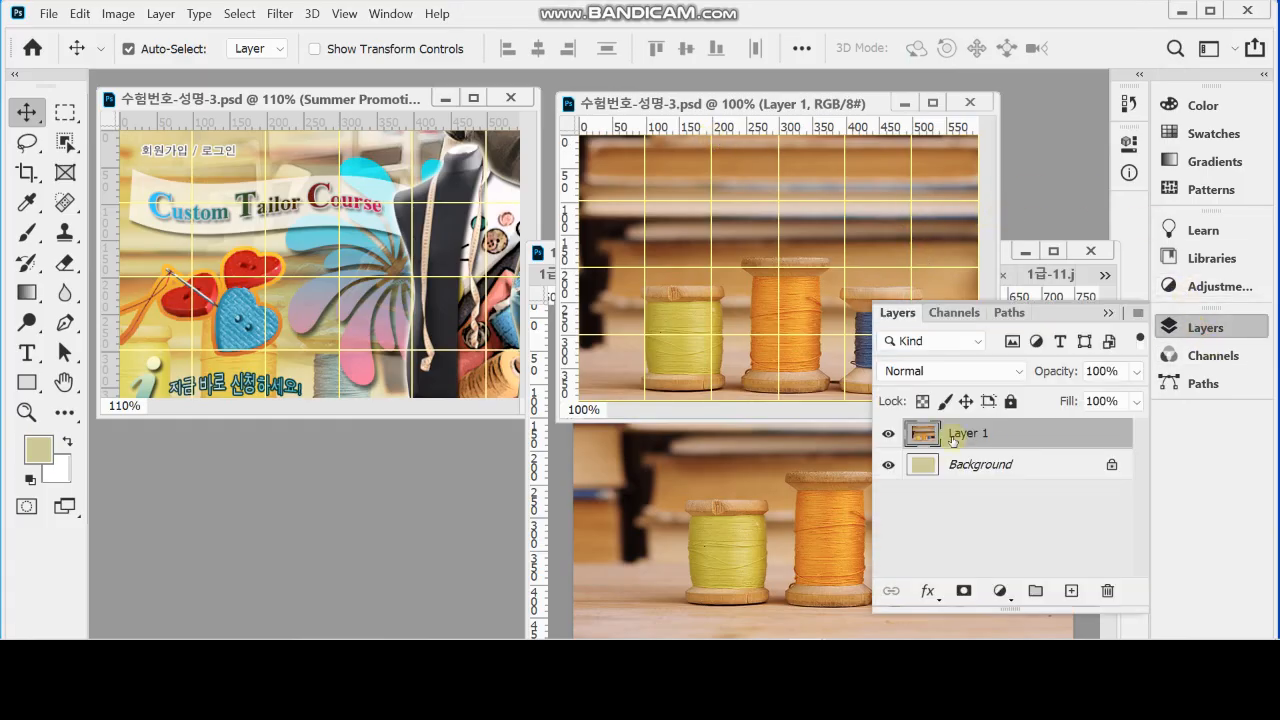
pyautogui.click(1198, 326)
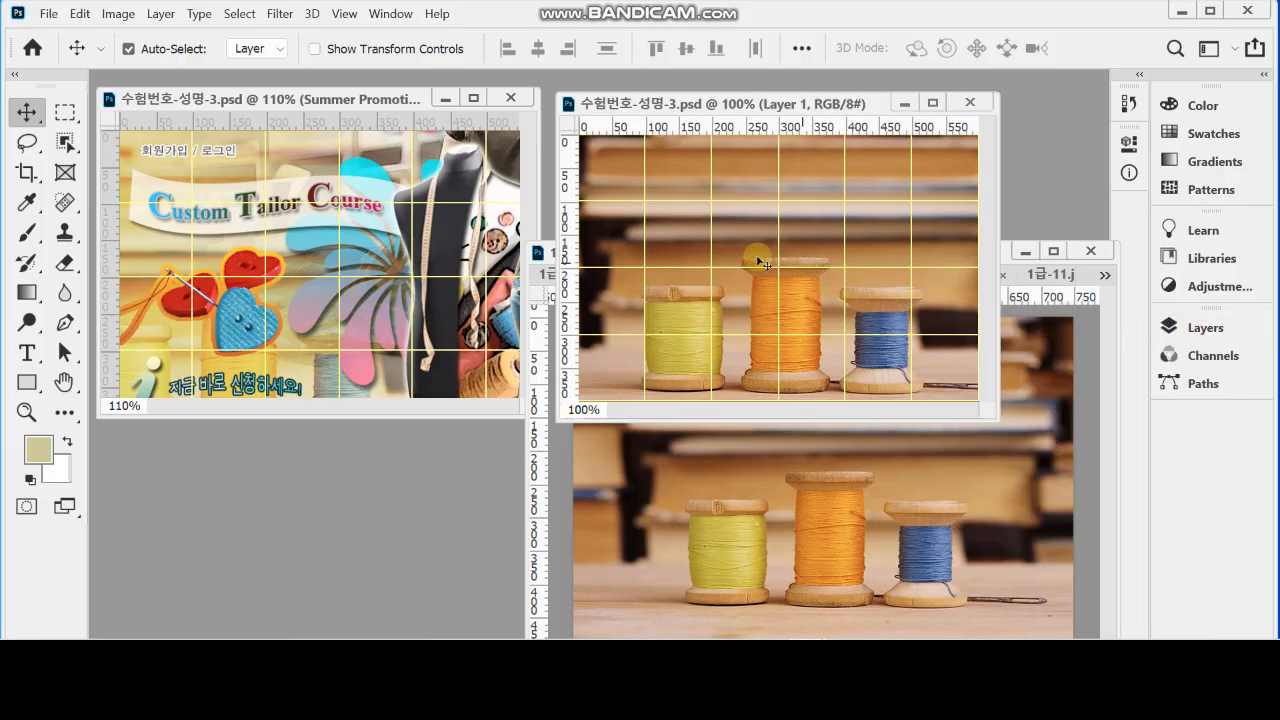
pyautogui.click(1024, 250)
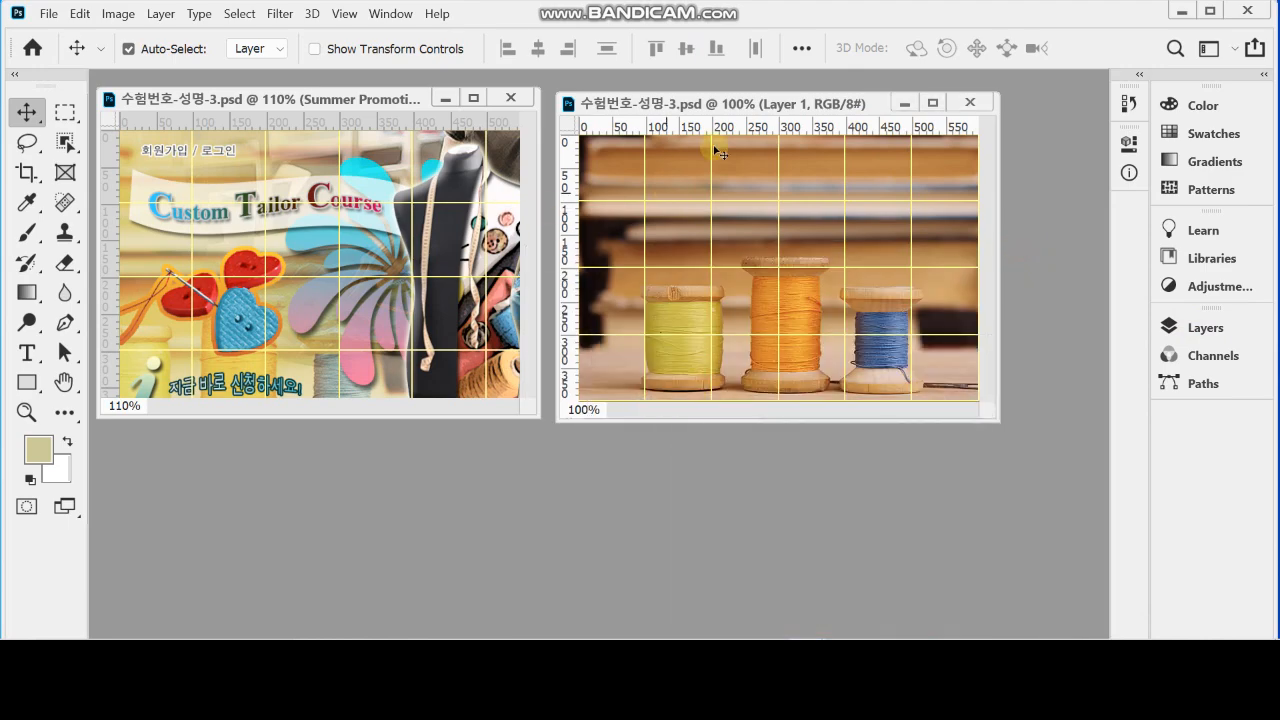
# Shift the thread spool photo left with Free Transform to about X 201, Y 186.5 px, and enlarge the document window around the canvas
pyautogui.moveTo(723, 106); pyautogui.dragTo(731, 107)
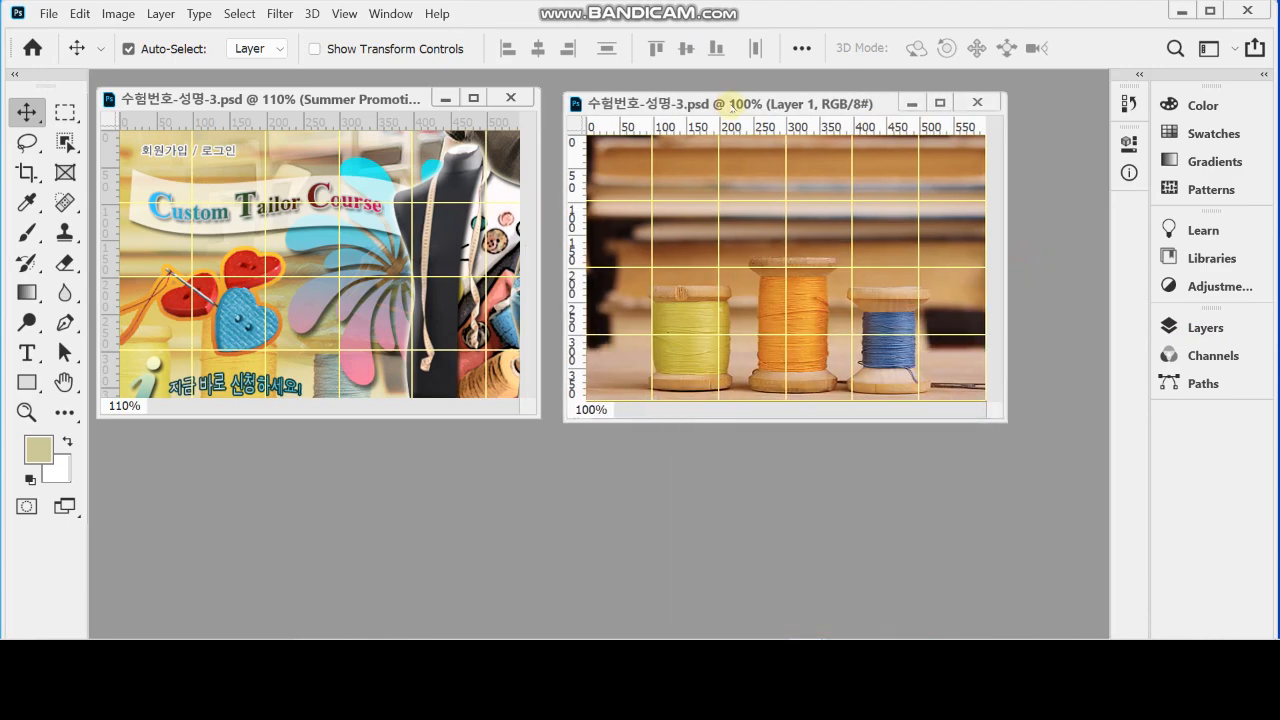
pyautogui.hotkey('ctrl', 't')
pyautogui.moveTo(904, 316); pyautogui.dragTo(840, 307)
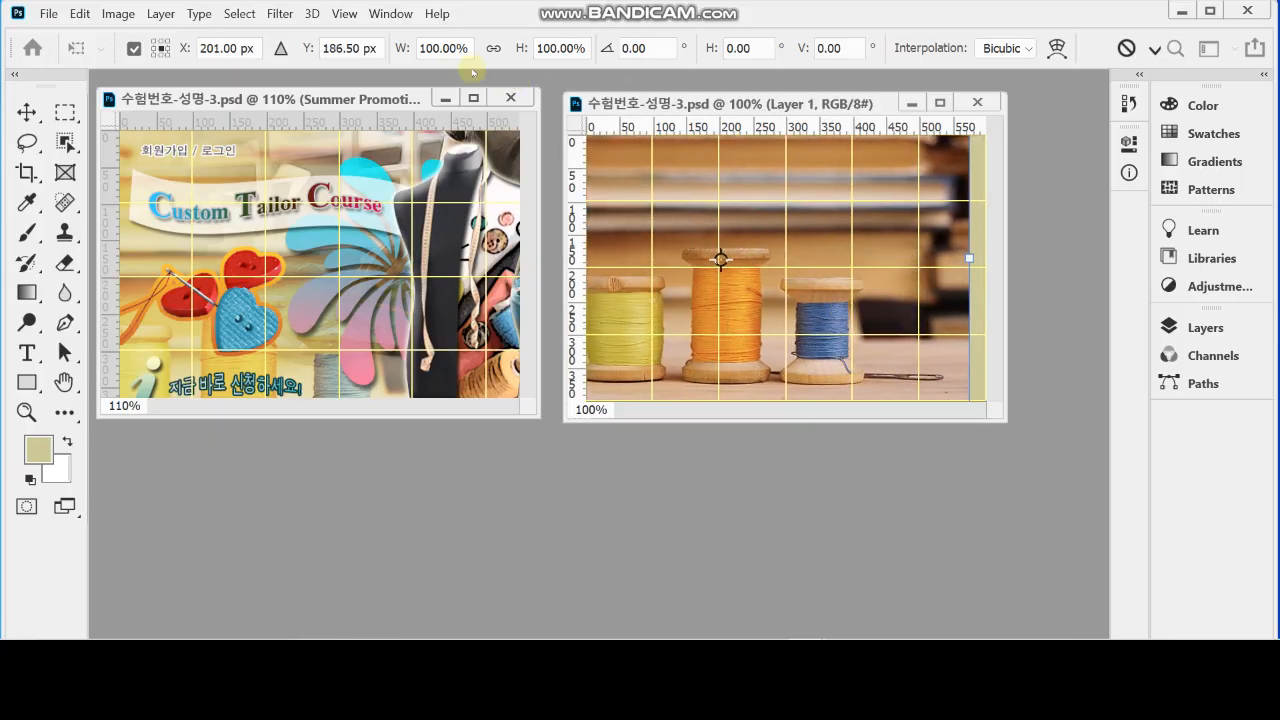
pyautogui.click(497, 49)
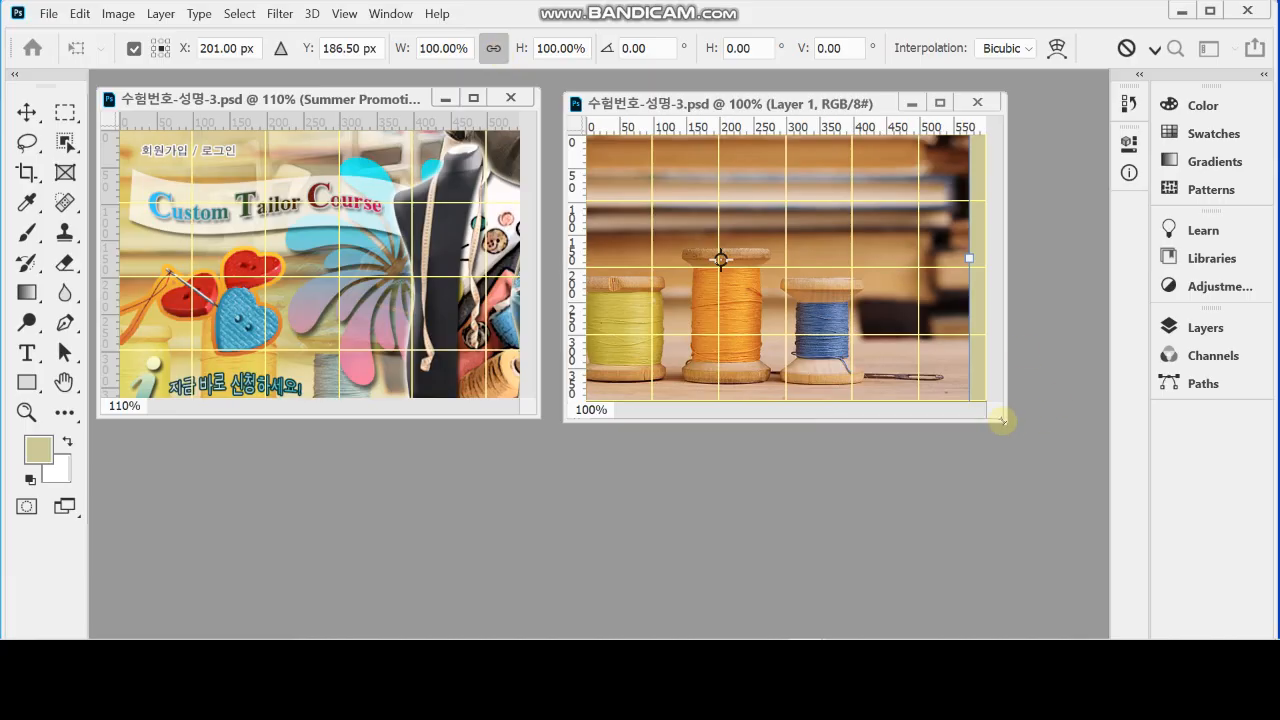
pyautogui.moveTo(1004, 419); pyautogui.dragTo(1070, 489)
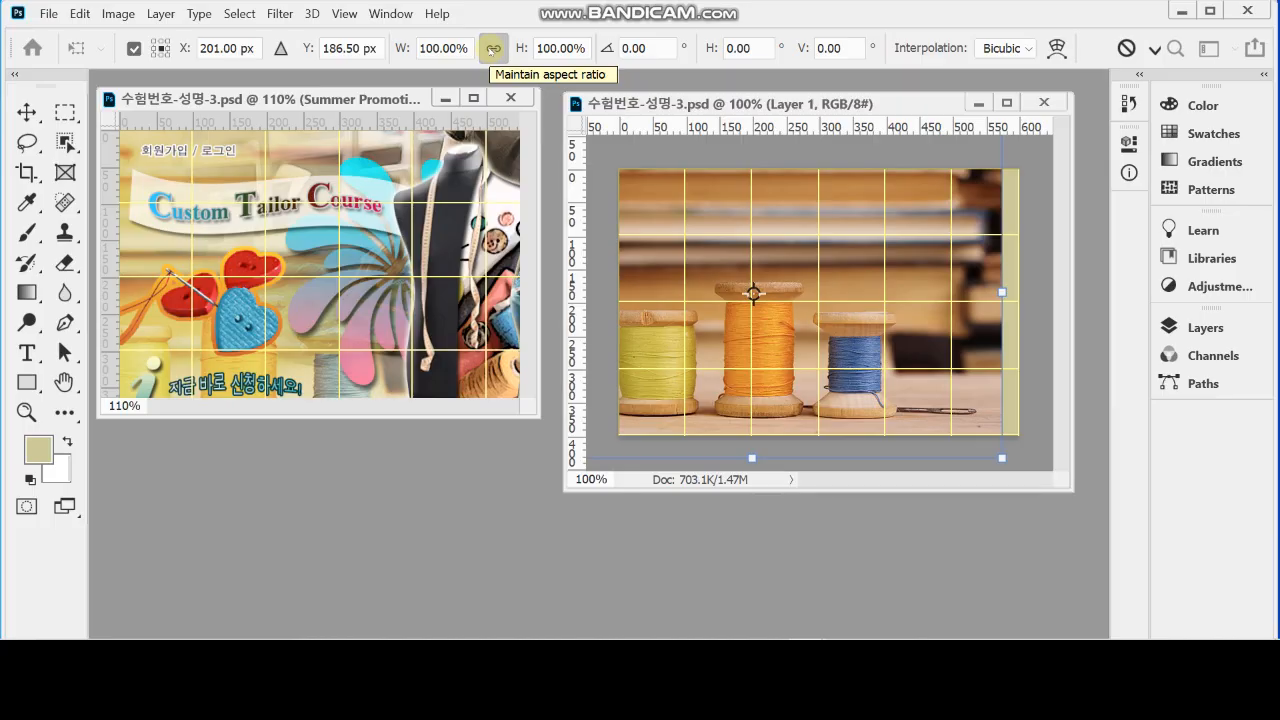
# Try scaling the thread spool photo proportionally, and place it at 100% scale at about X 153, Y 240.5 px
pyautogui.click(492, 50)
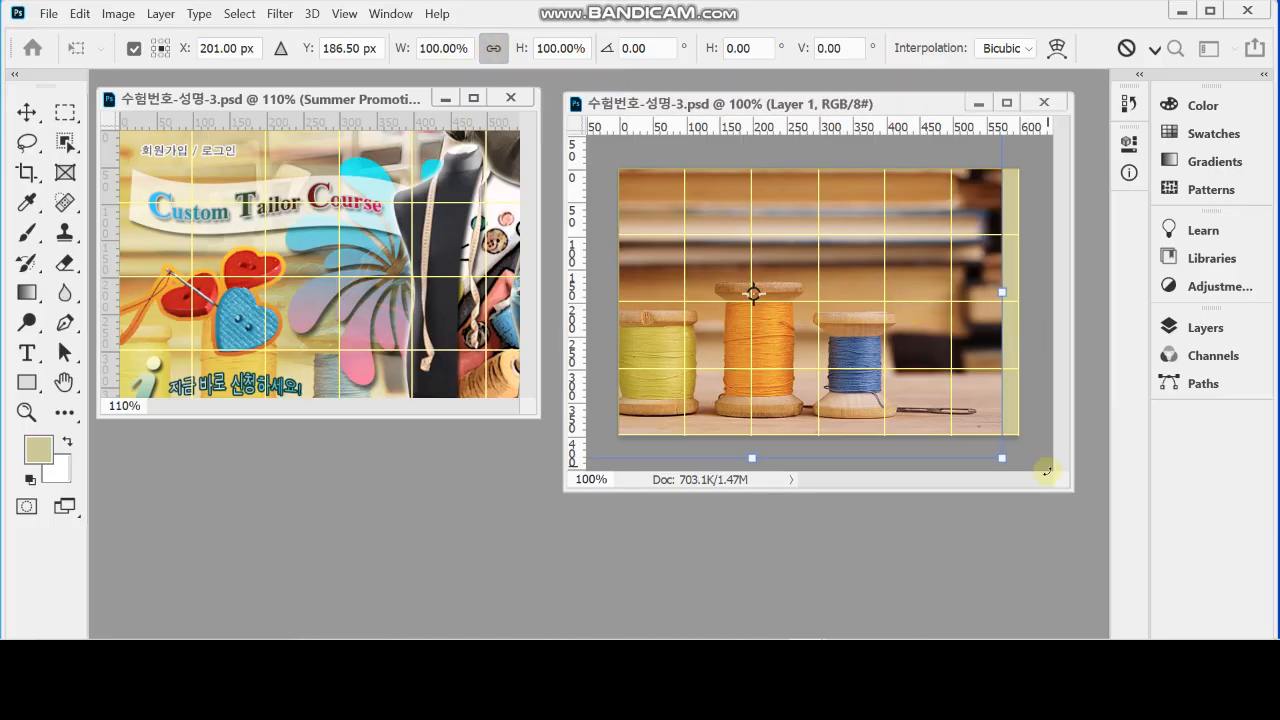
pyautogui.moveTo(1006, 458); pyautogui.dragTo(957, 430)
pyautogui.moveTo(899, 270); pyautogui.dragTo(890, 314)
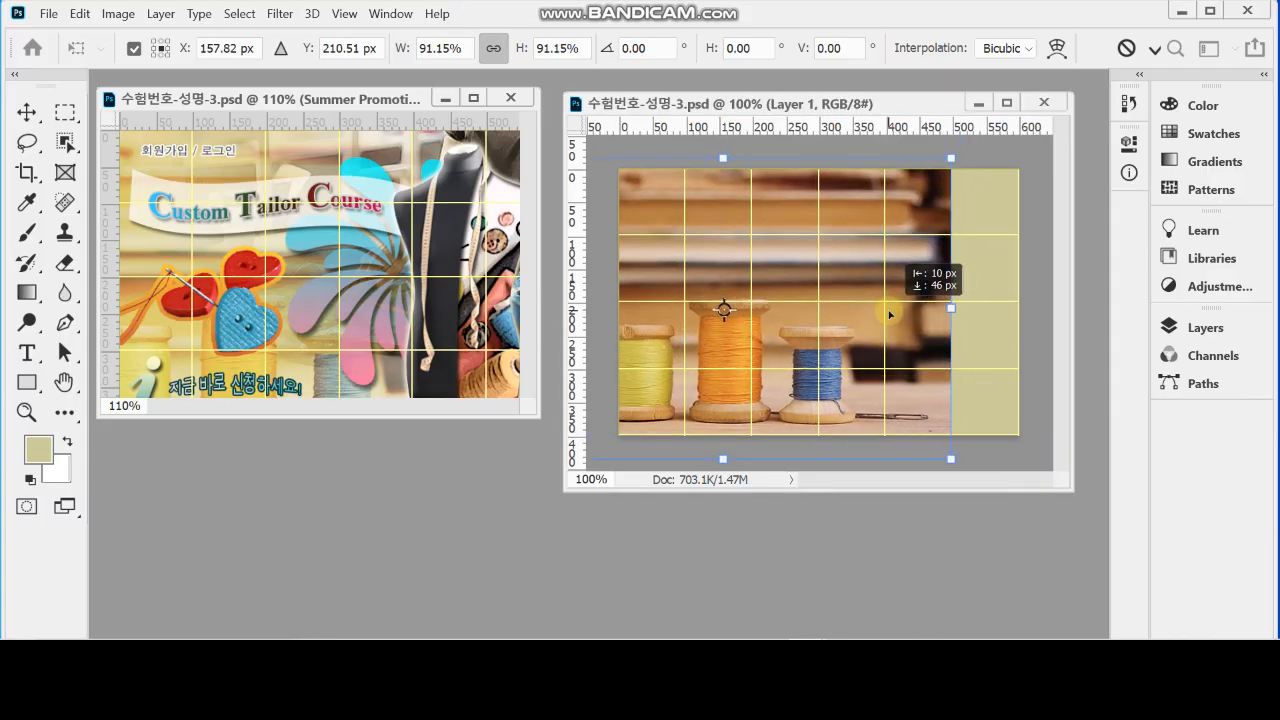
pyautogui.moveTo(890, 314); pyautogui.dragTo(929, 324)
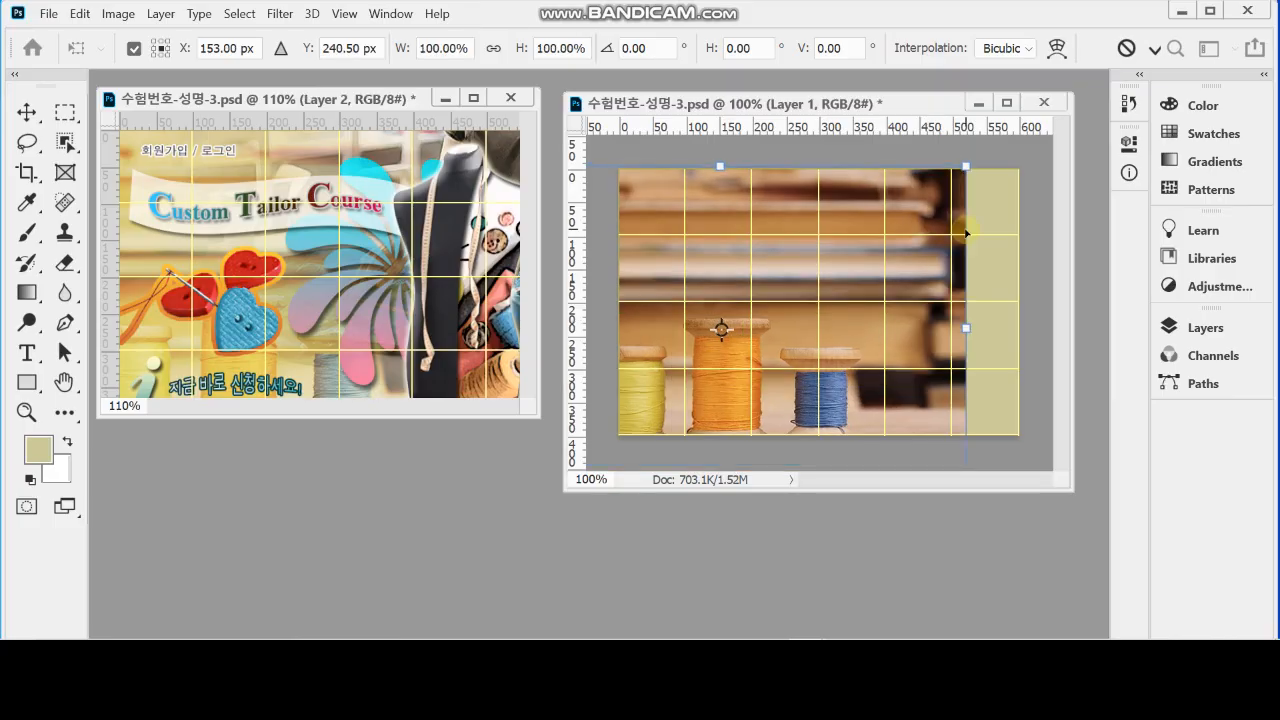
pyautogui.press('Return')
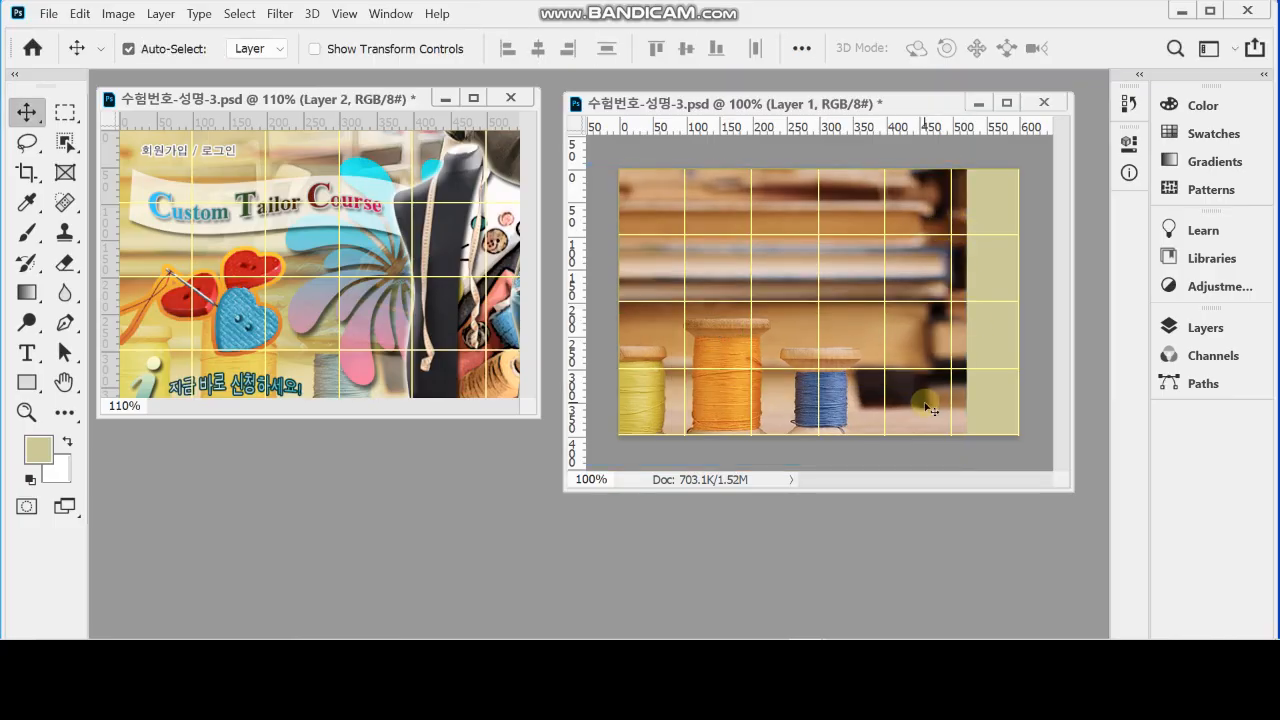
# Set the thread spool layer's blending mode to Hard Light and toggle its visibility to compare it with the plain background
pyautogui.click(1197, 329)
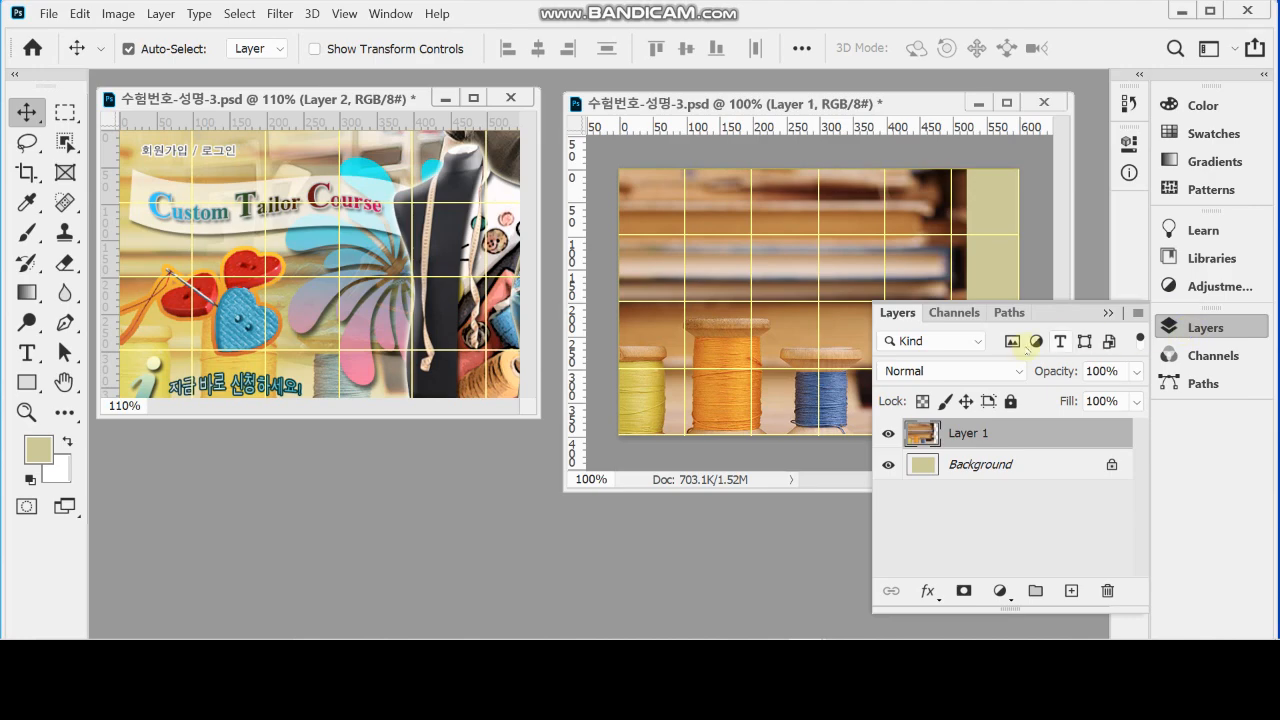
pyautogui.click(938, 372)
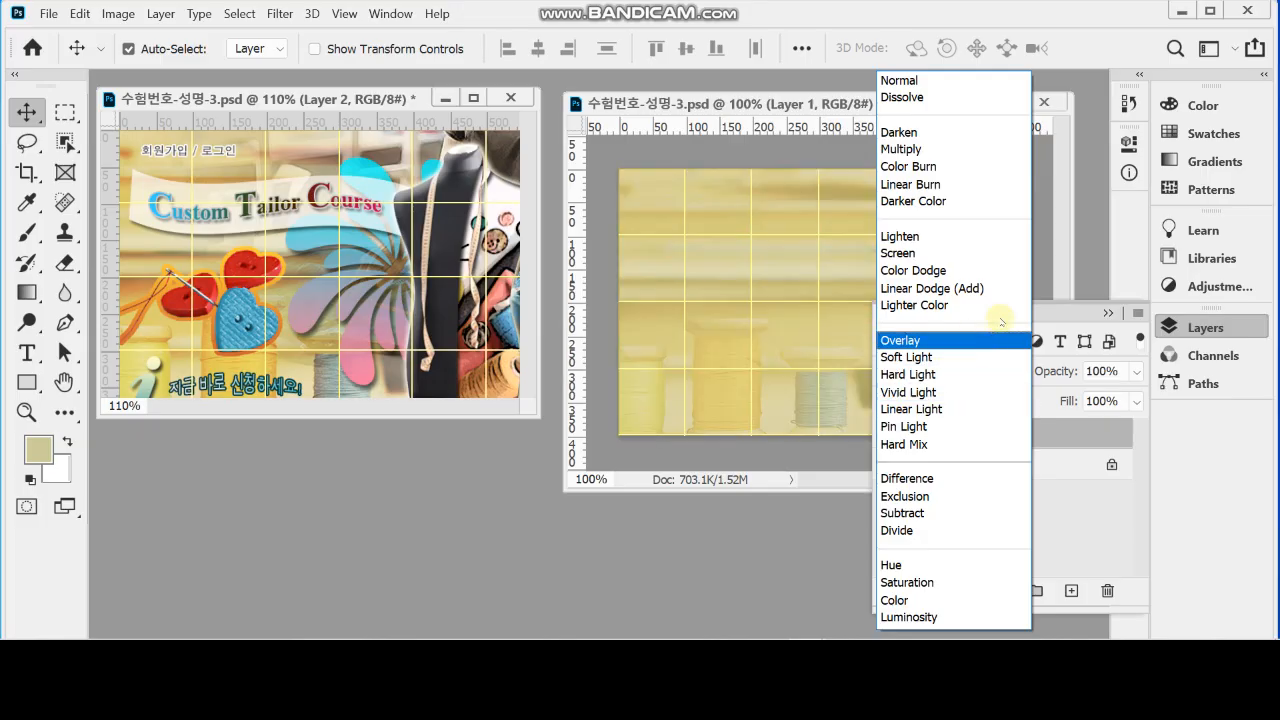
pyautogui.click(968, 375)
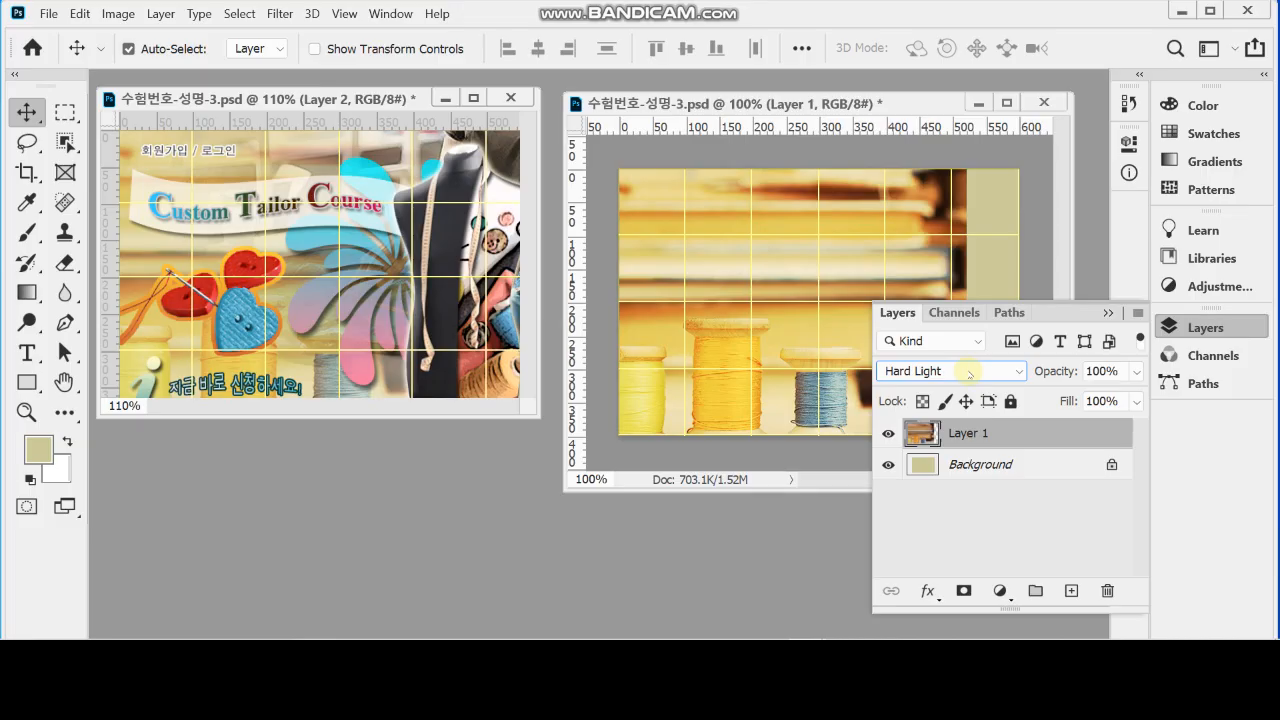
pyautogui.click(888, 434)
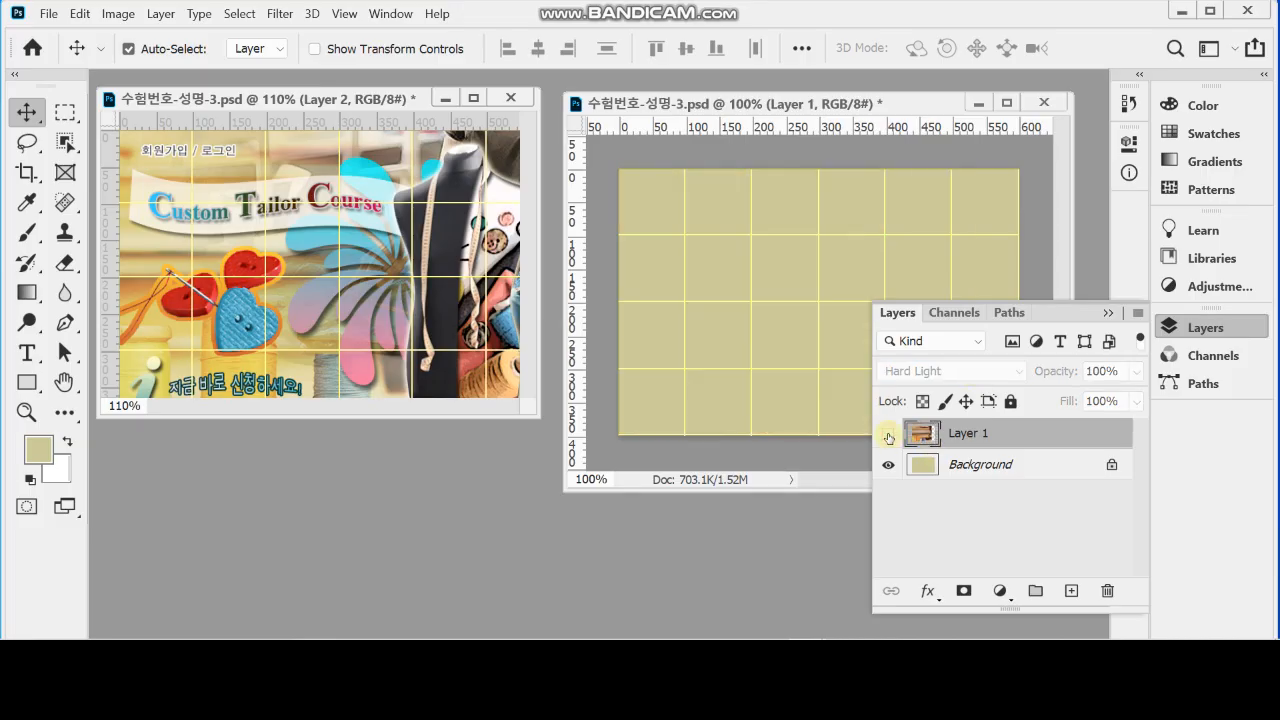
pyautogui.click(888, 434)
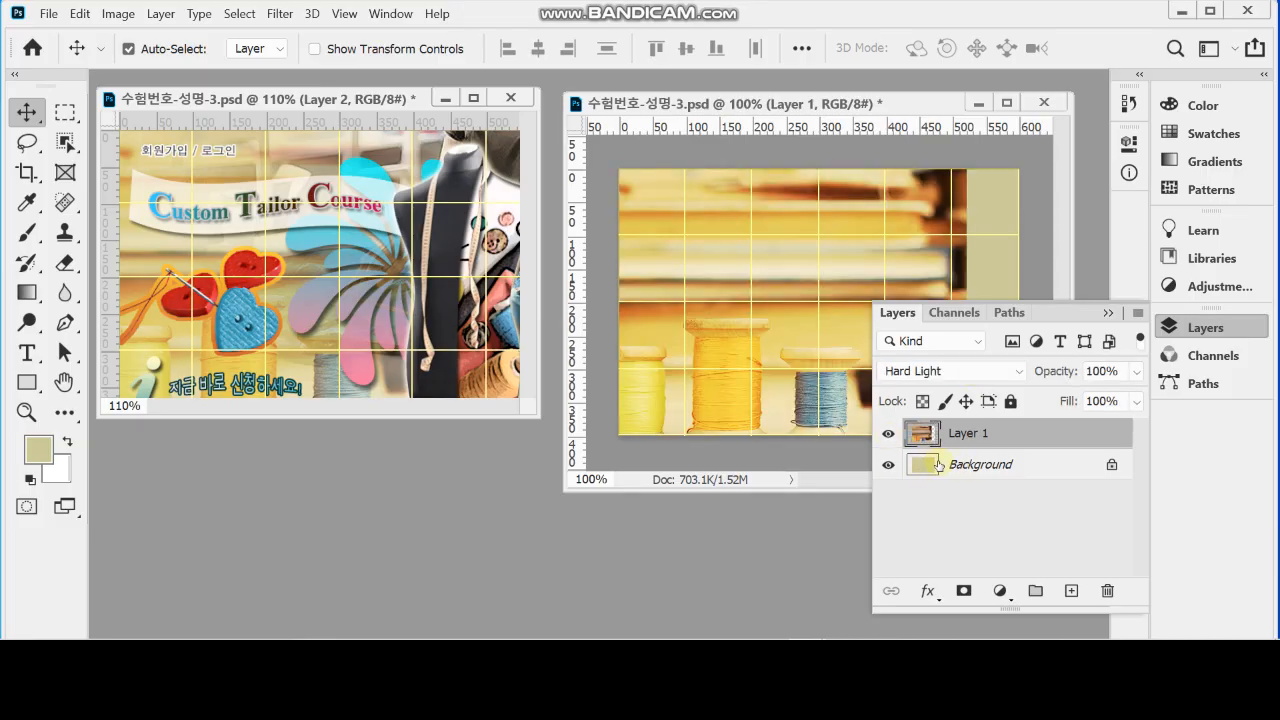
# Set the thread spool layer's opacity to 70%
pyautogui.click(1050, 379)
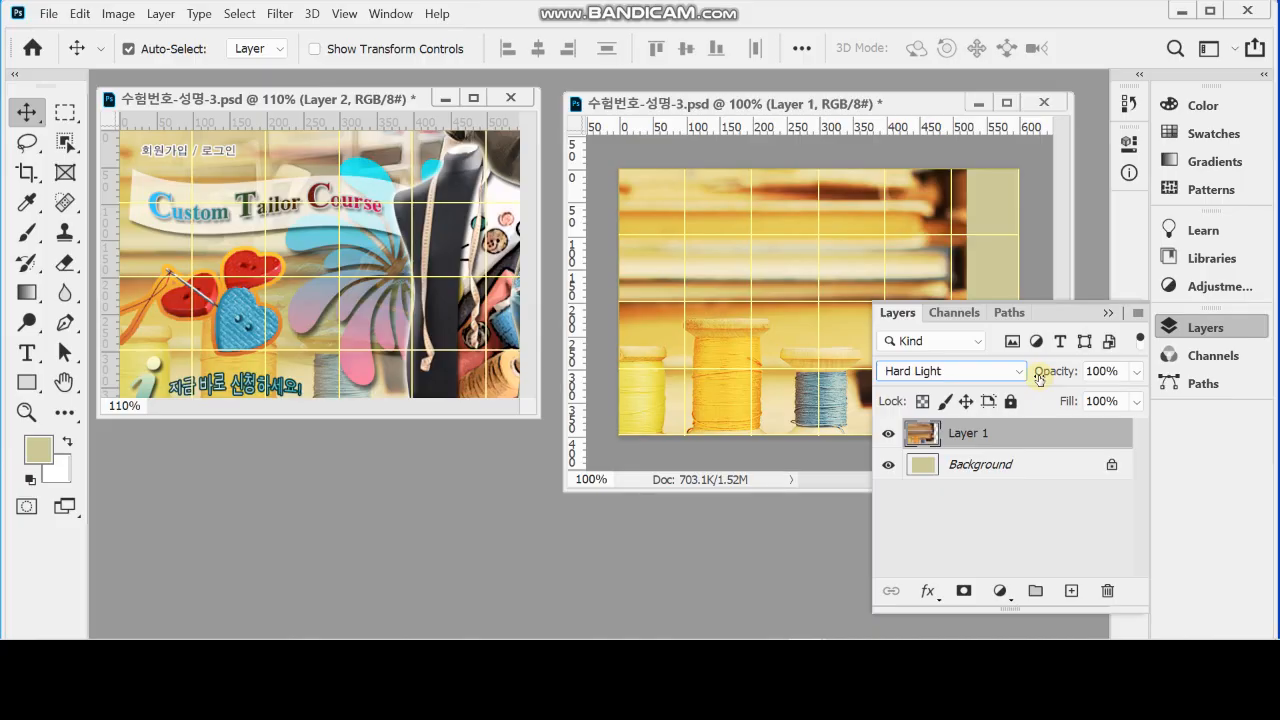
pyautogui.click(1038, 378)
pyautogui.write('70')
pyautogui.press('Return')
pyautogui.click(1208, 338)
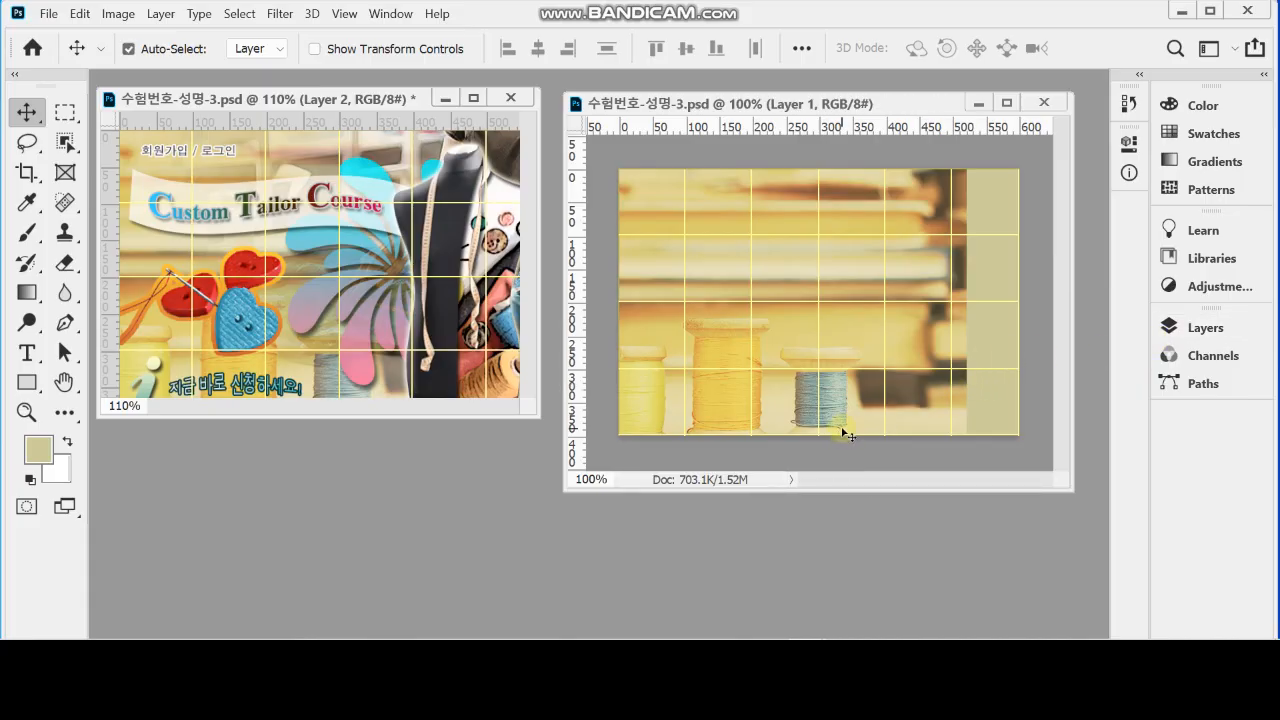
# Bring the source image window forward and copy the denim cutting photo 1급-8.jpg into the new document, shifted toward the canvas's right edge
pyautogui.click(390, 13)
pyautogui.click(468, 611)
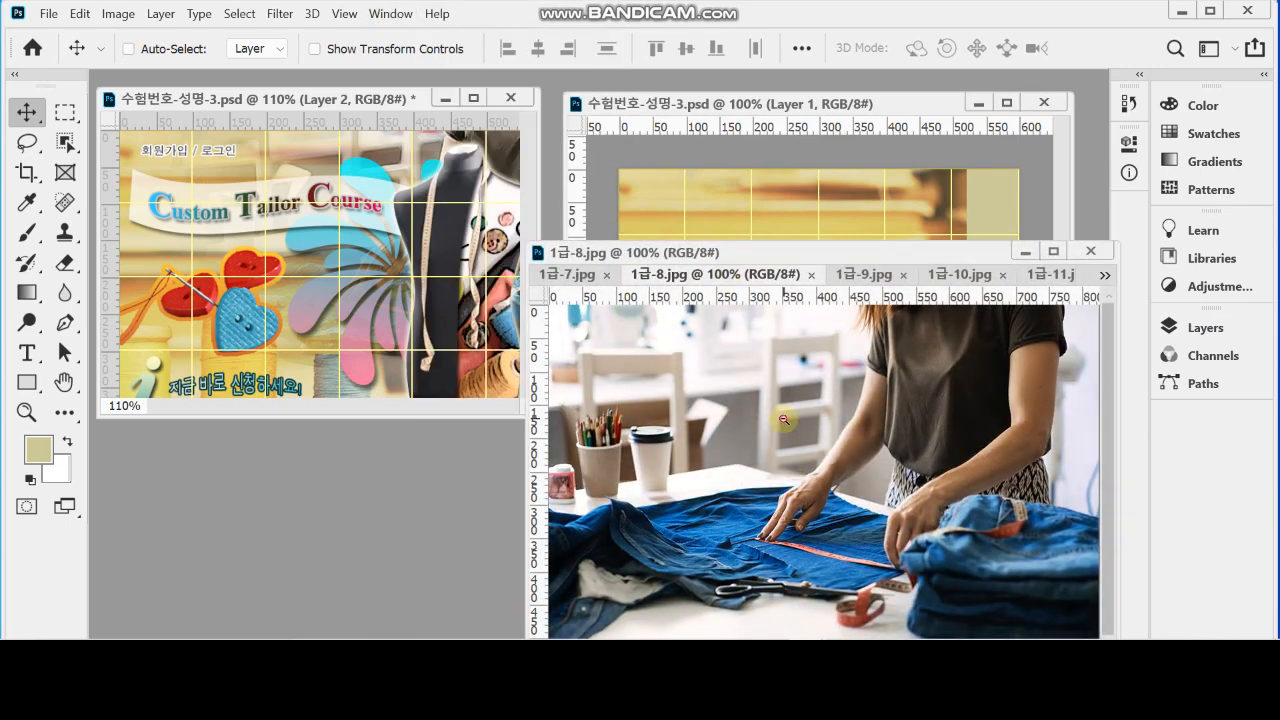
pyautogui.hotkey('ctrl', '-')
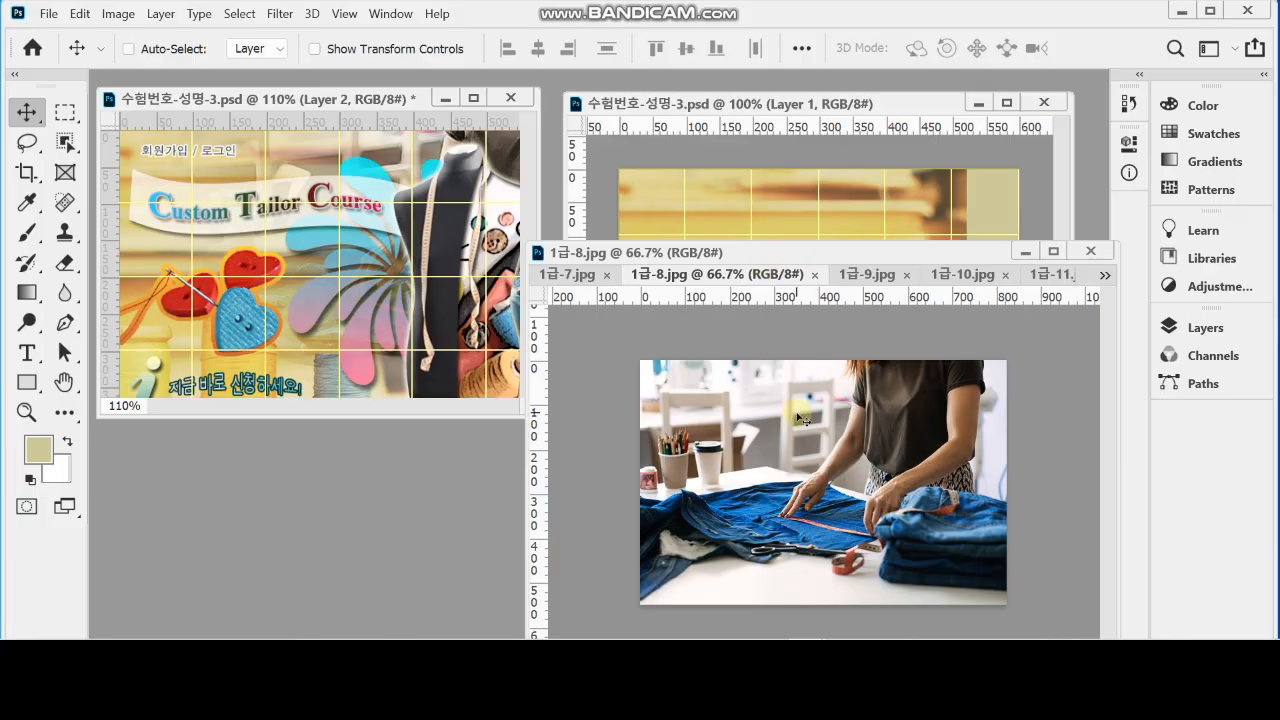
pyautogui.keyDown('ctrl'); pyautogui.click(795, 422); pyautogui.keyUp('ctrl')
pyautogui.moveTo(797, 425); pyautogui.dragTo(786, 228)
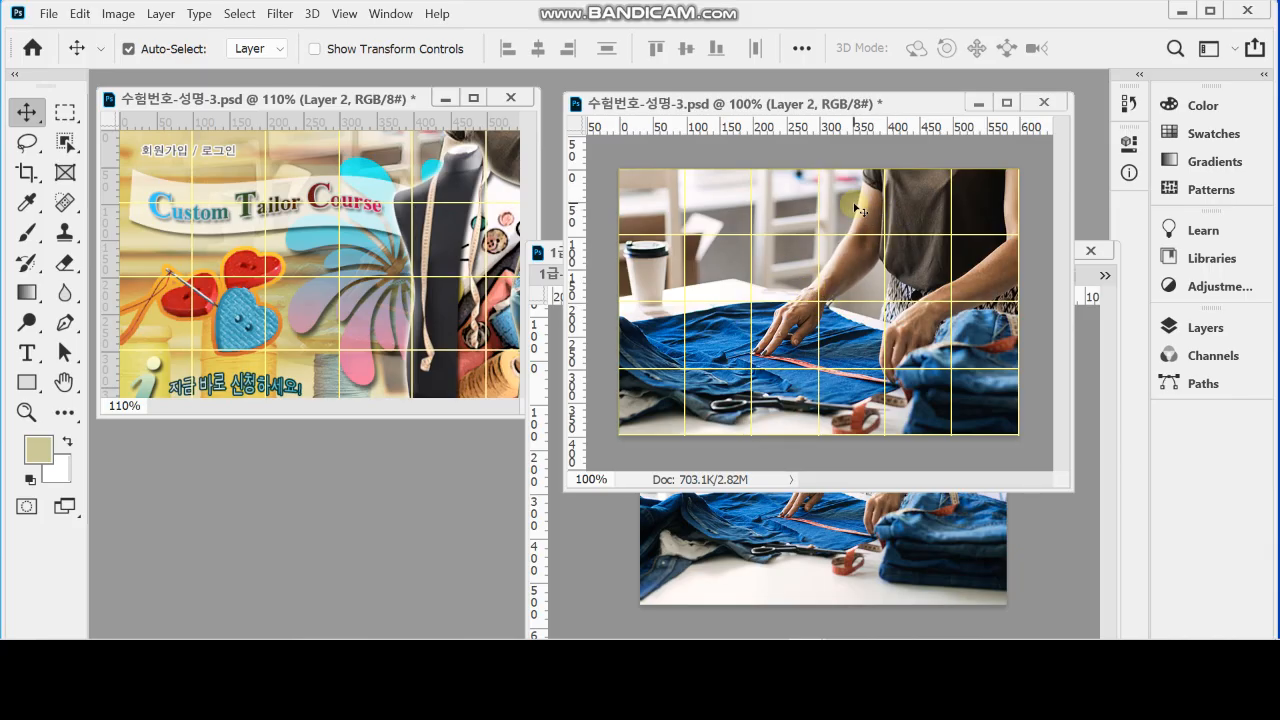
pyautogui.press('ctrl')
pyautogui.hotkey('ctrl', 't')
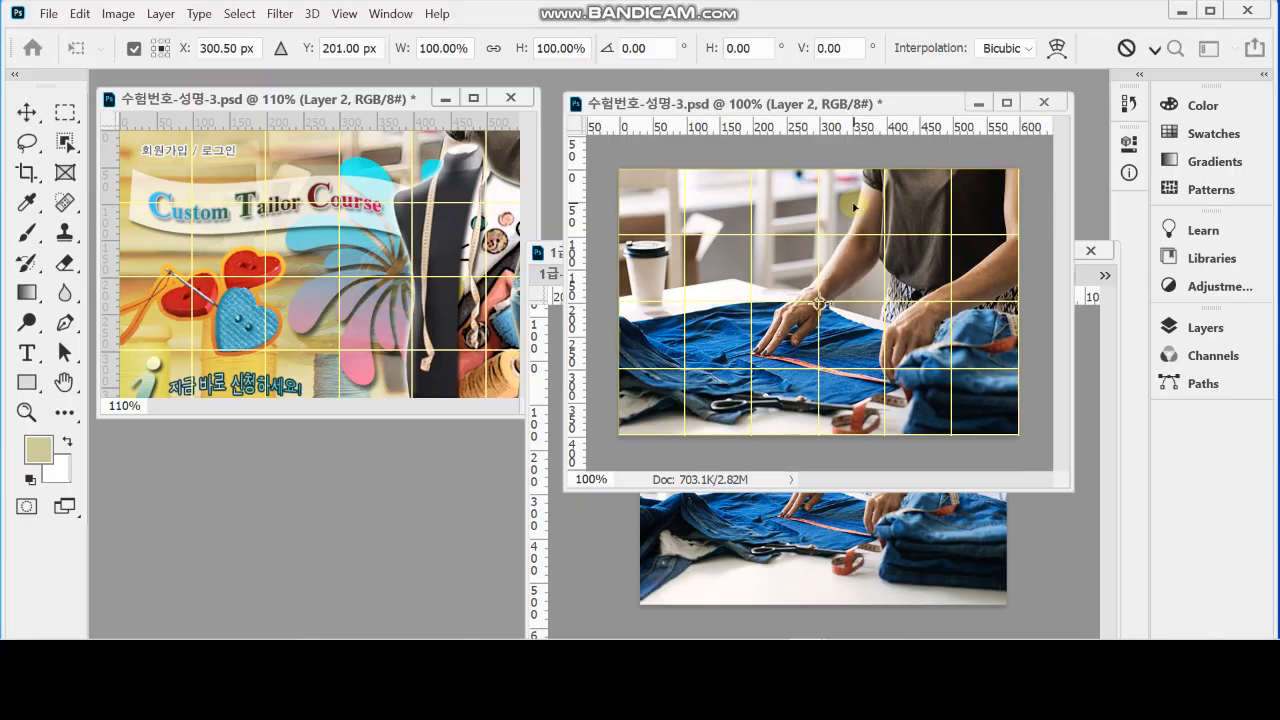
pyautogui.press('Escape')
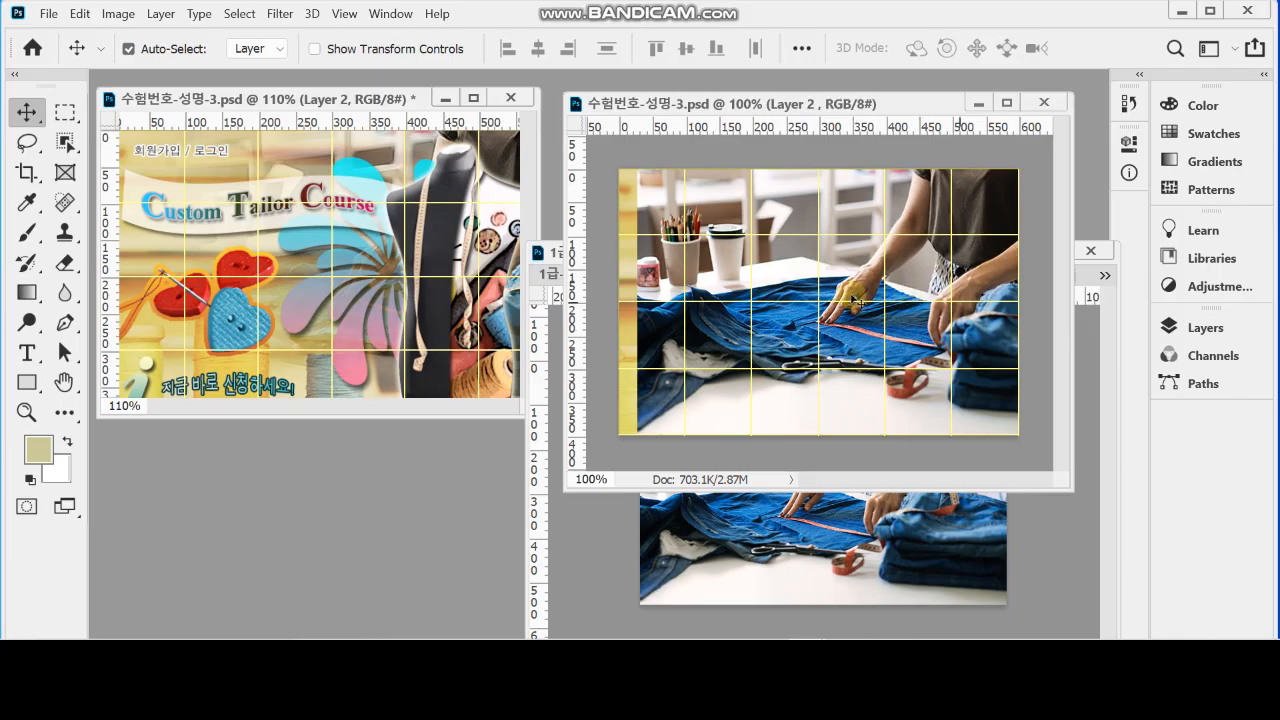
# Minimize the source image window and save the new document
pyautogui.click(1090, 370)
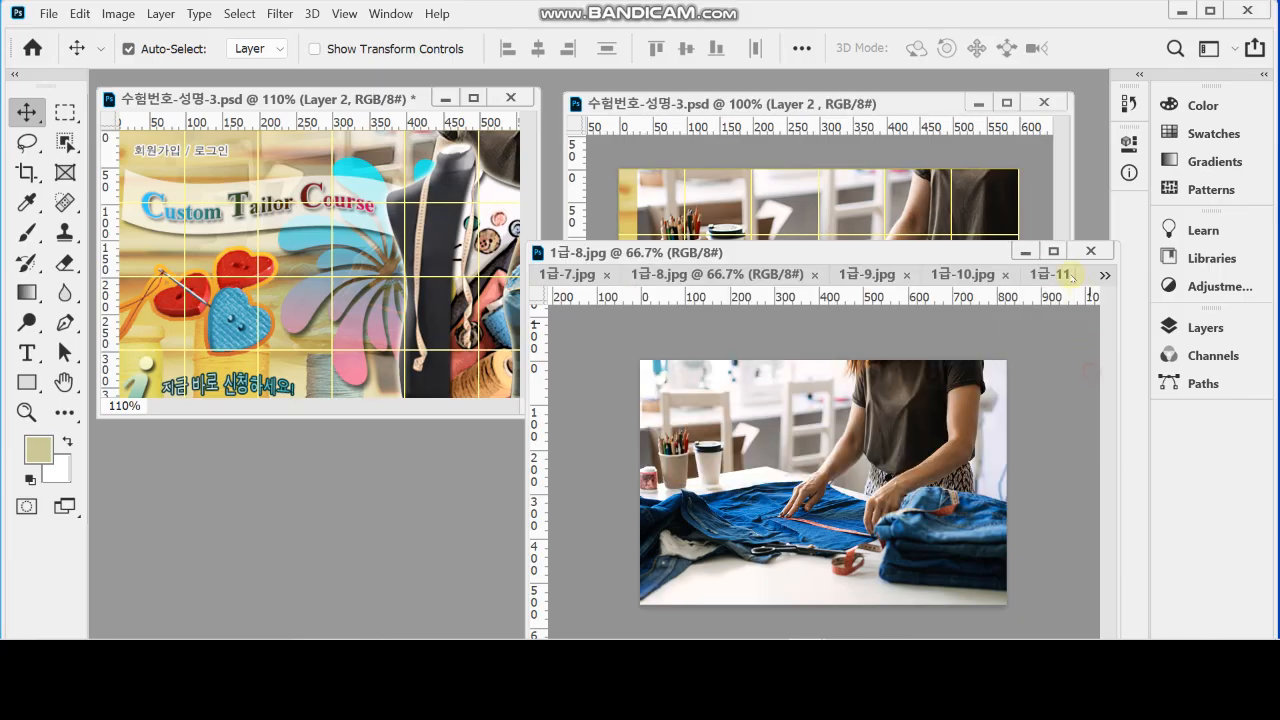
pyautogui.click(1025, 252)
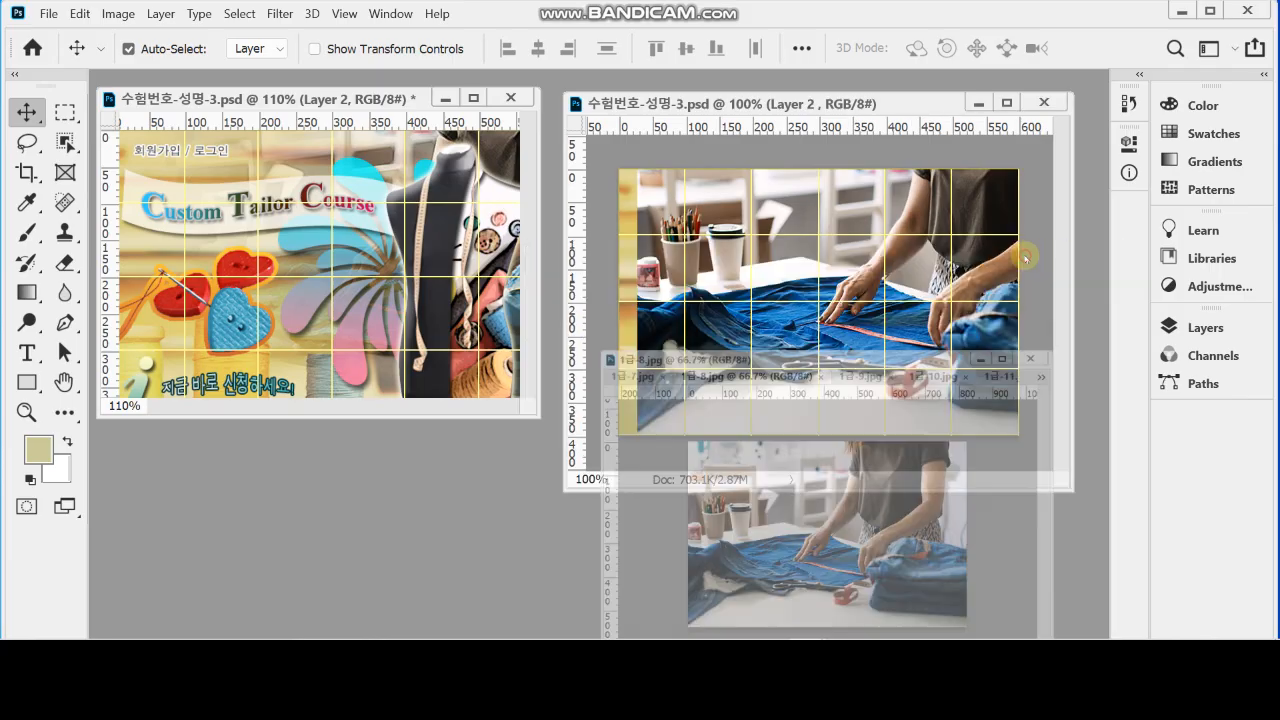
pyautogui.hotkey('ctrl', 's')
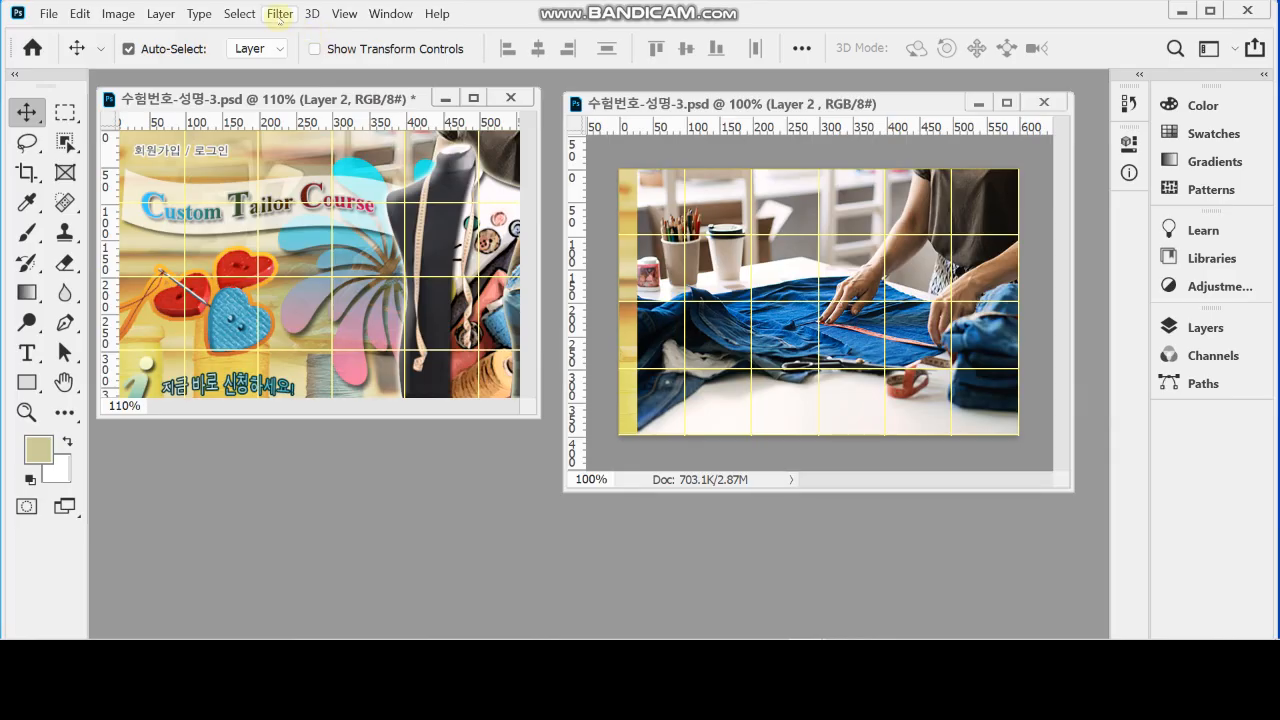
# Apply the Crosshatch brush stroke filter to the denim cutting photo with stroke length 9, sharpness 6 and strength 1
pyautogui.click(280, 14)
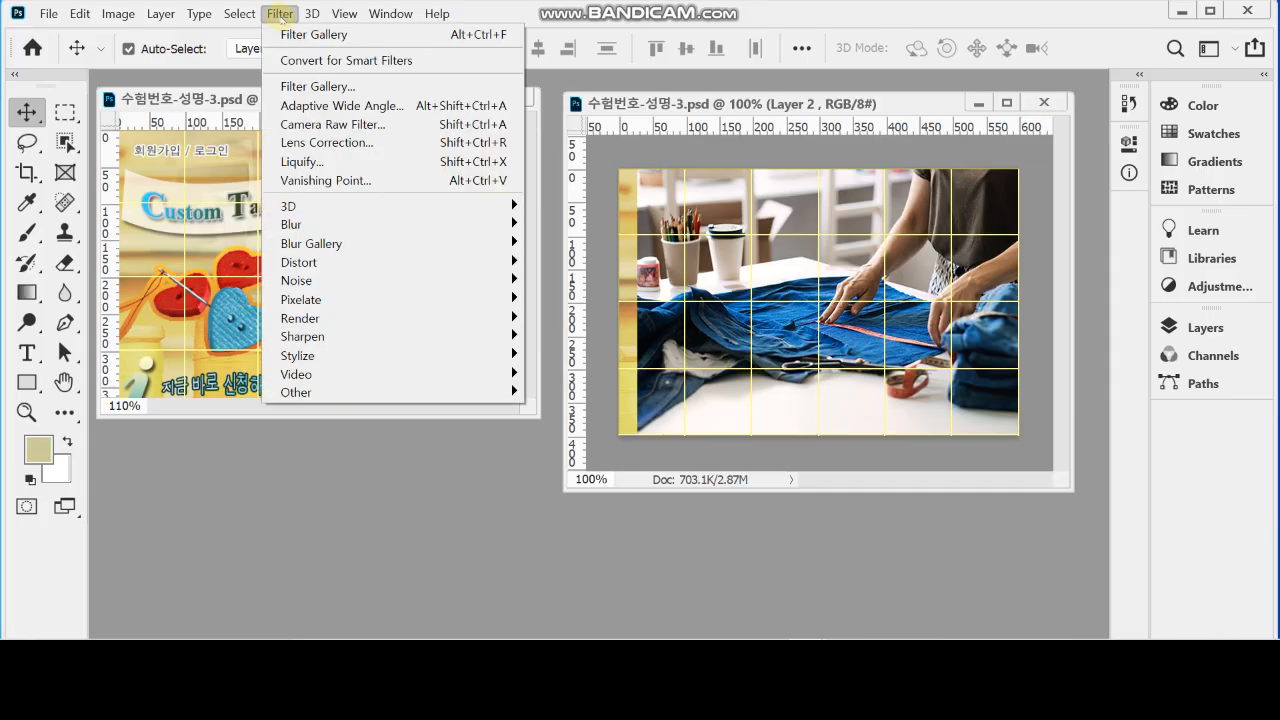
pyautogui.click(362, 87)
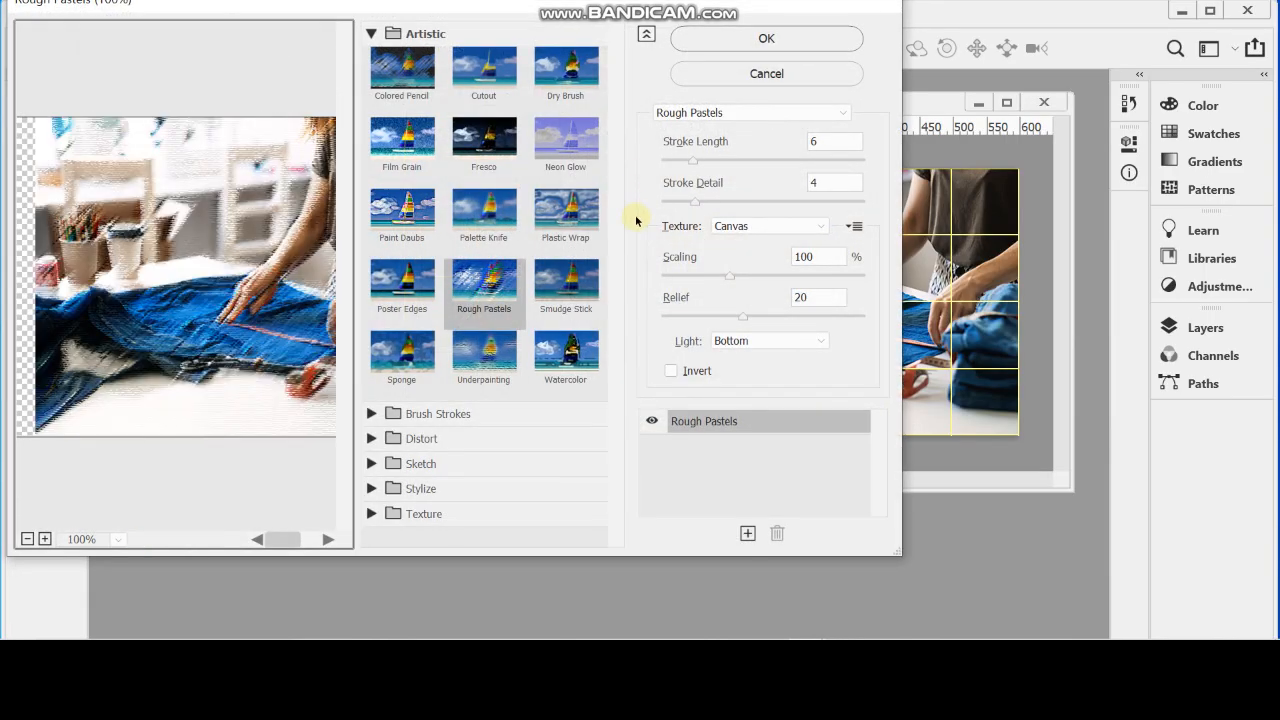
pyautogui.click(371, 33)
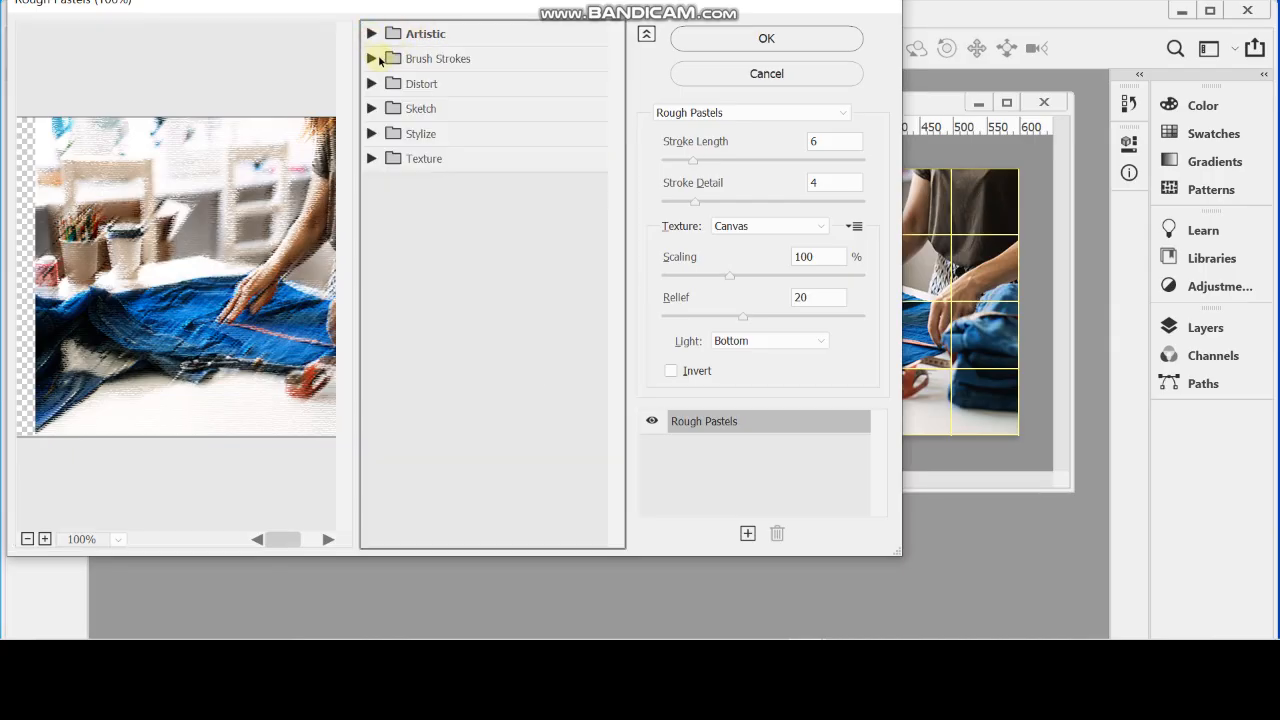
pyautogui.click(371, 57)
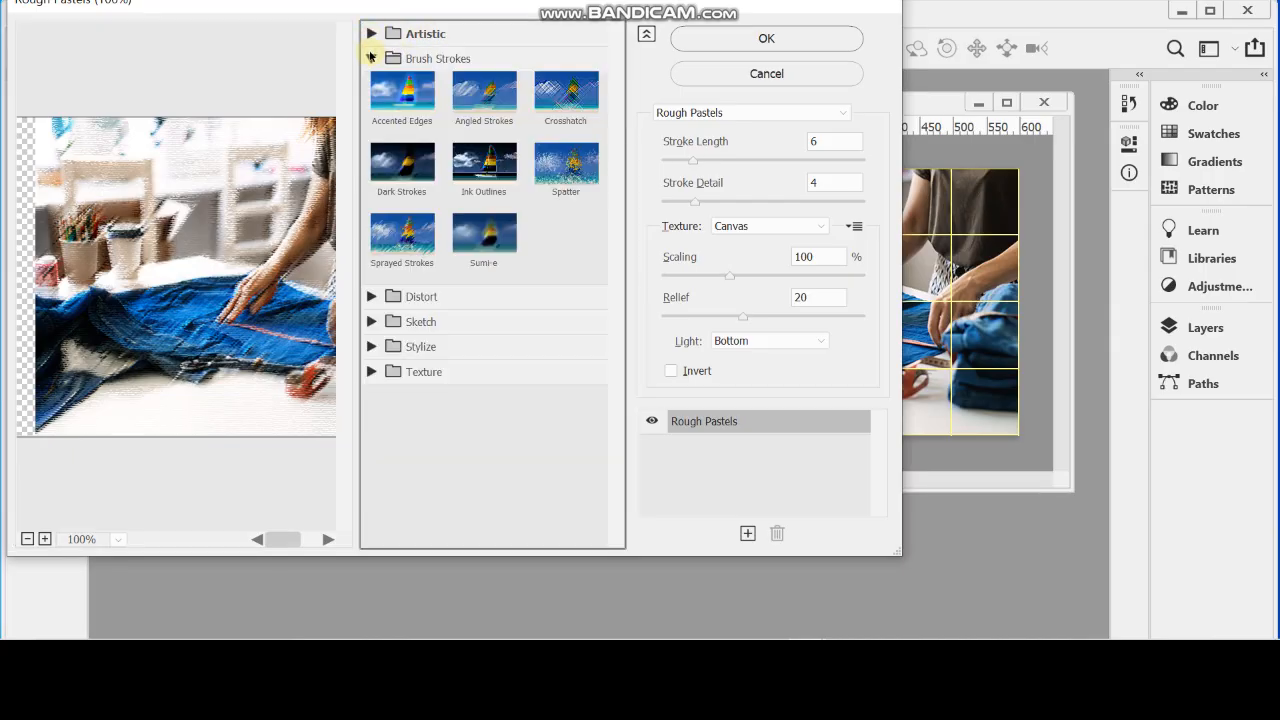
pyautogui.click(575, 108)
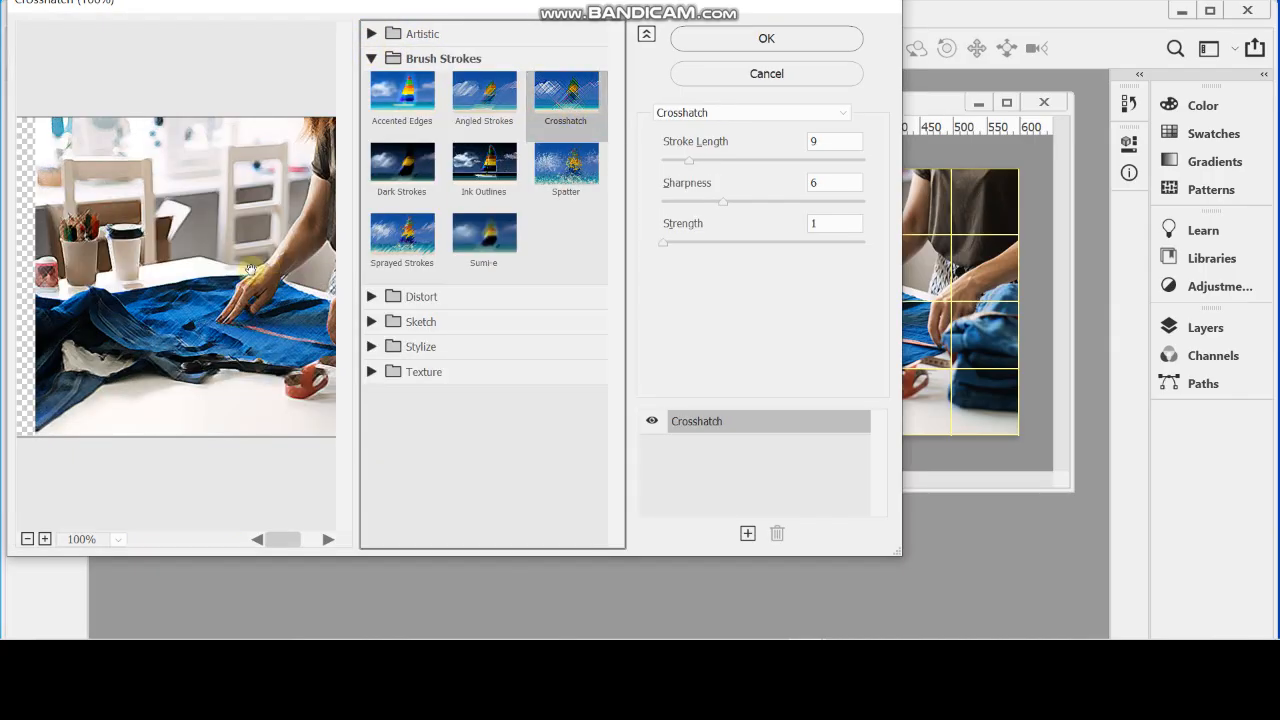
pyautogui.moveTo(250, 268); pyautogui.dragTo(150, 270)
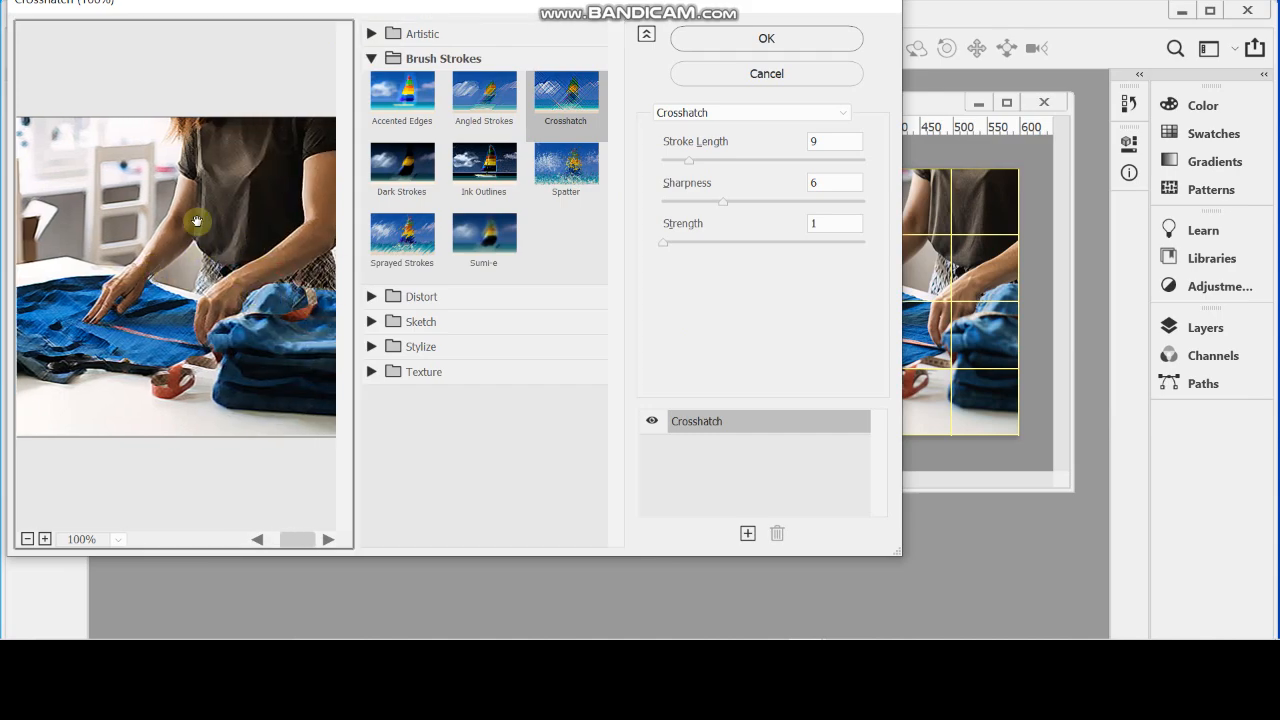
pyautogui.click(708, 43)
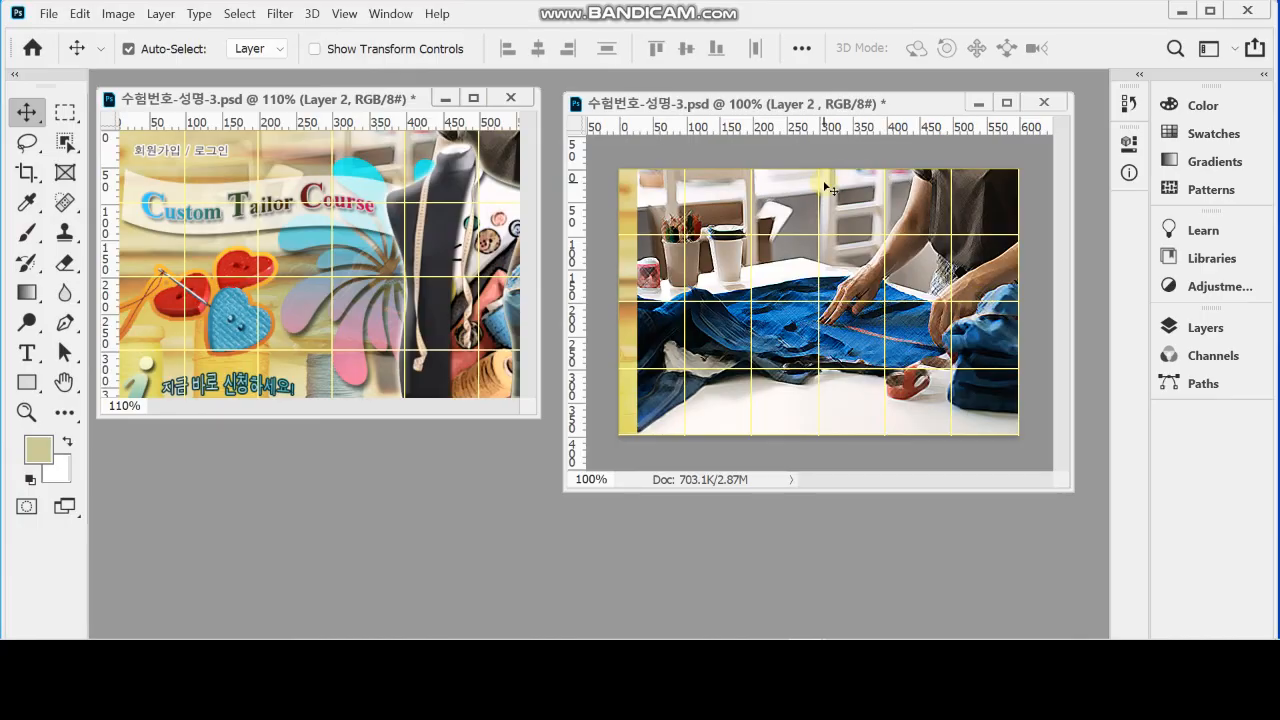
# Move the document window closer to the reference design and add a white layer mask to the denim cutting photo's layer
pyautogui.moveTo(674, 104); pyautogui.dragTo(608, 90)
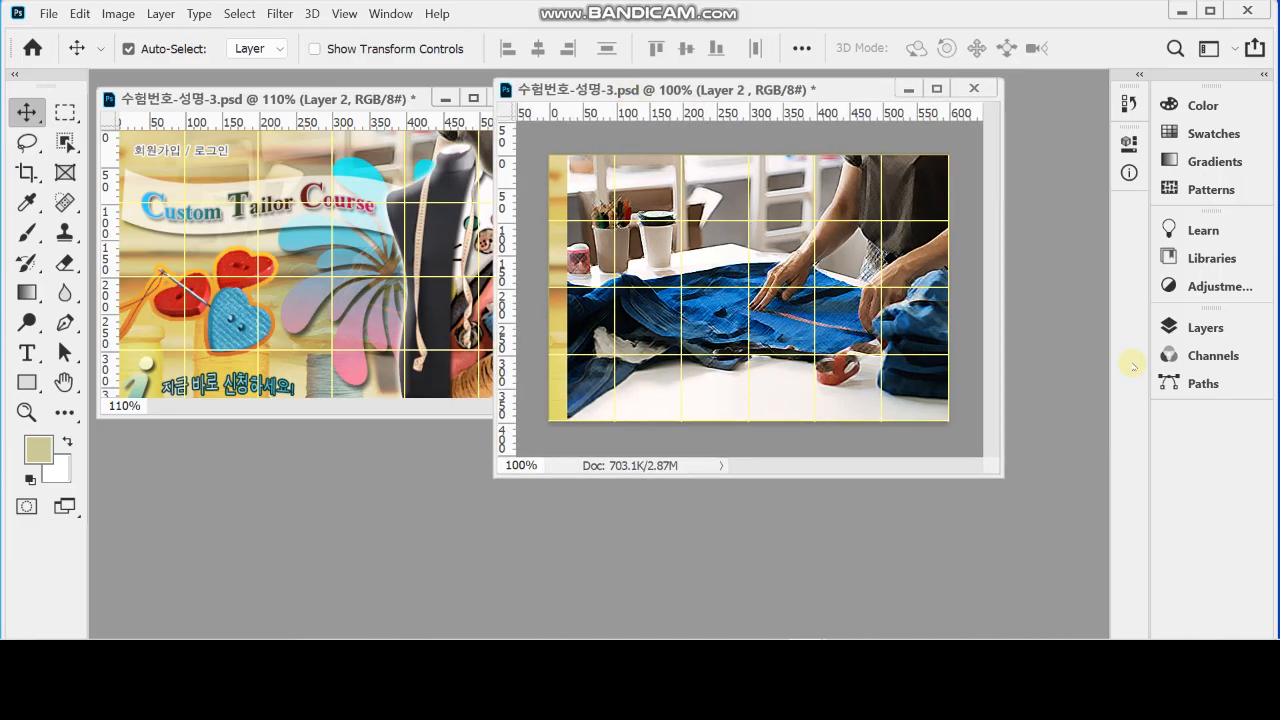
pyautogui.click(1190, 330)
pyautogui.click(1187, 336)
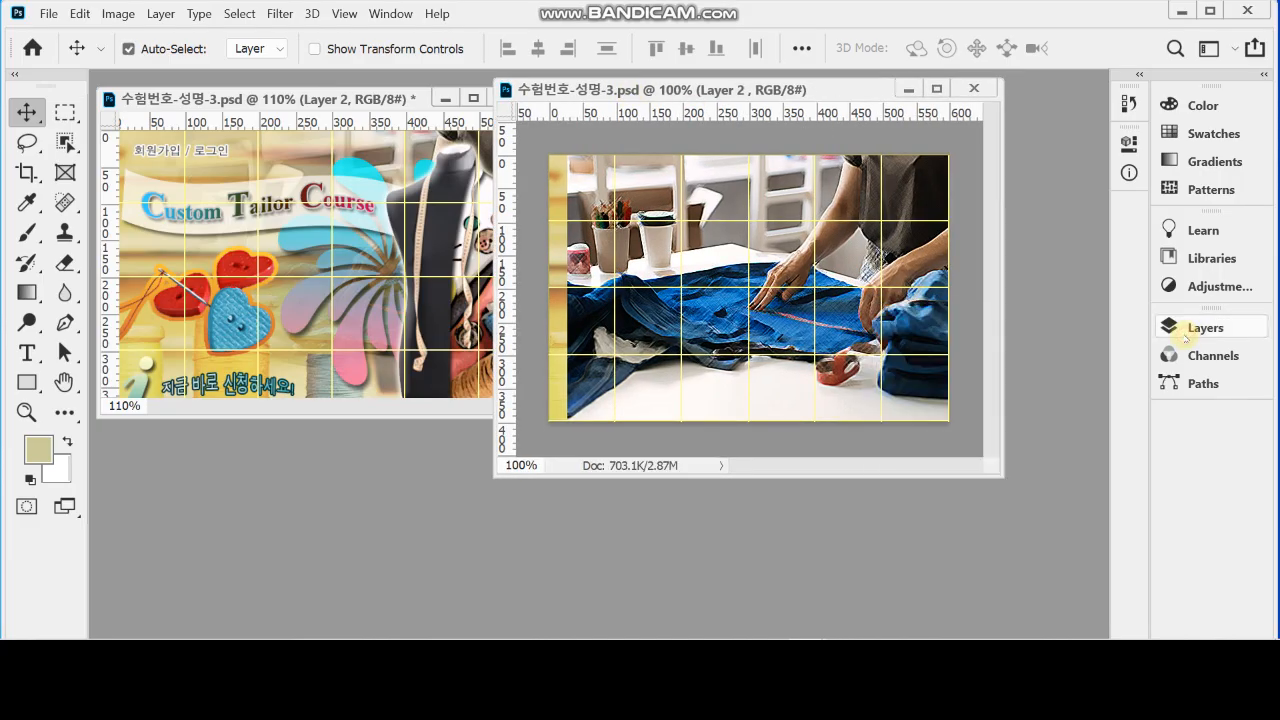
pyautogui.click(1187, 334)
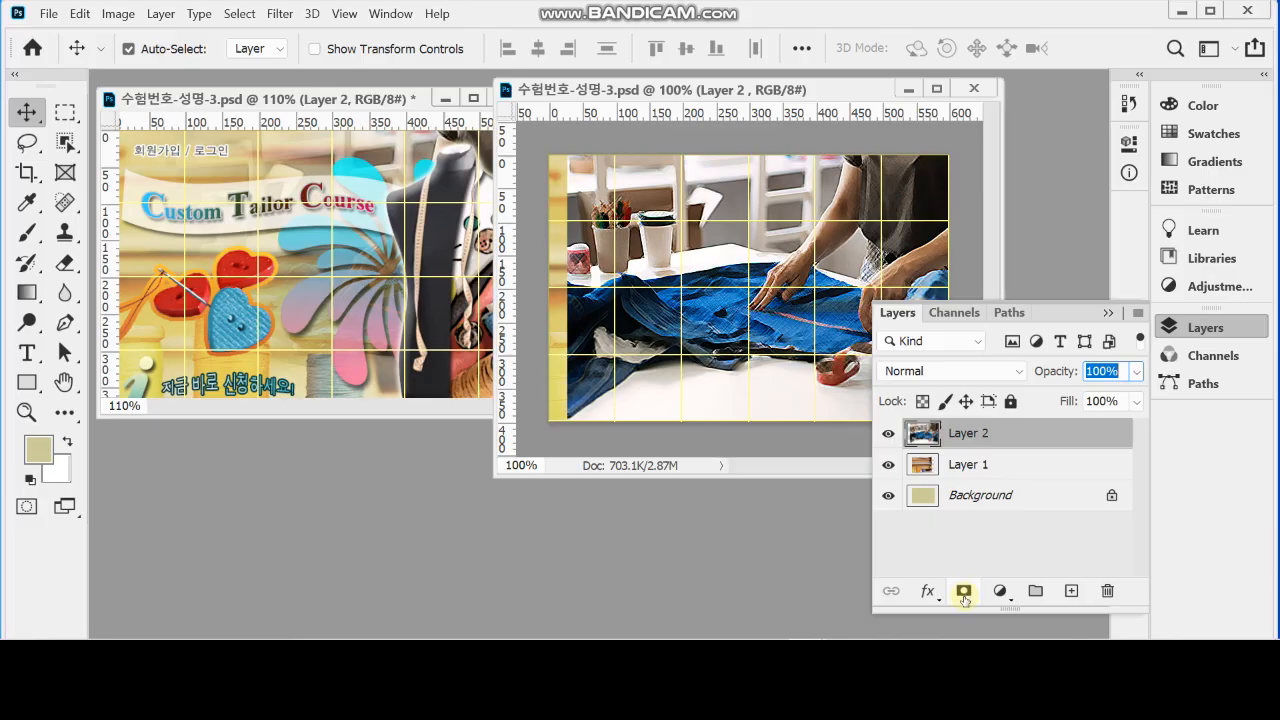
pyautogui.click(964, 592)
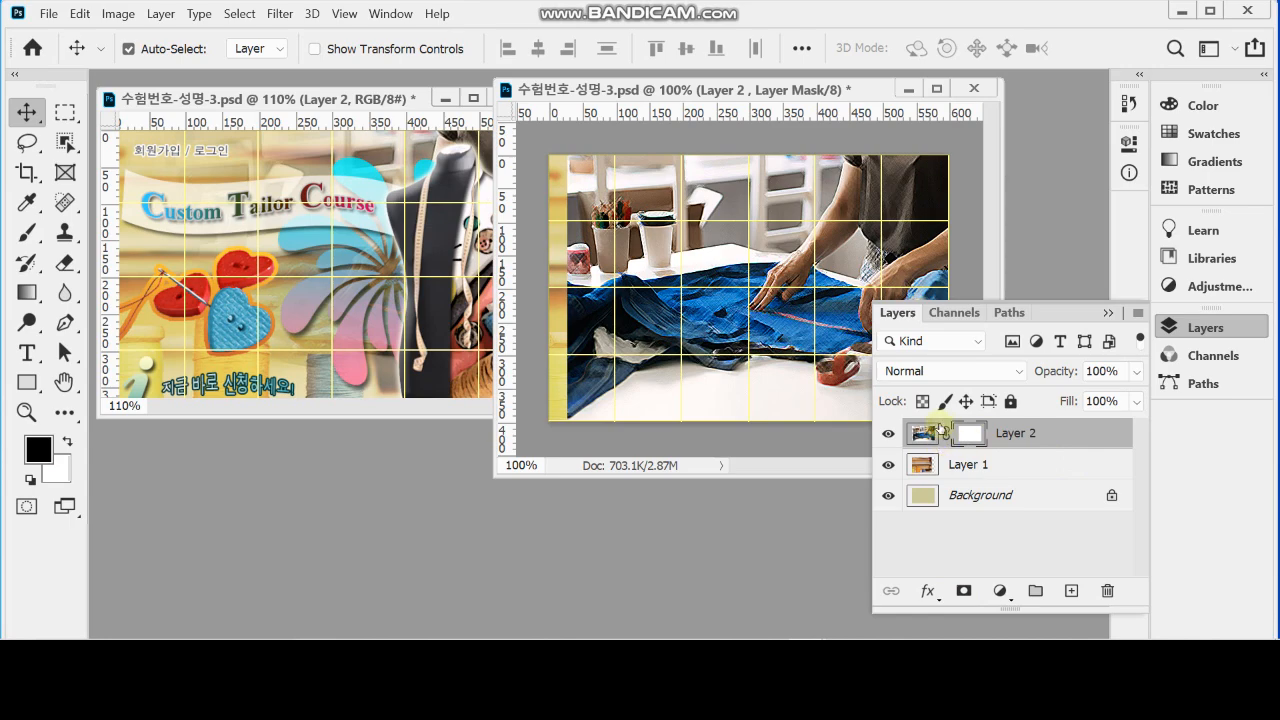
pyautogui.moveTo(944, 438); pyautogui.dragTo(977, 431)
pyautogui.click(1190, 328)
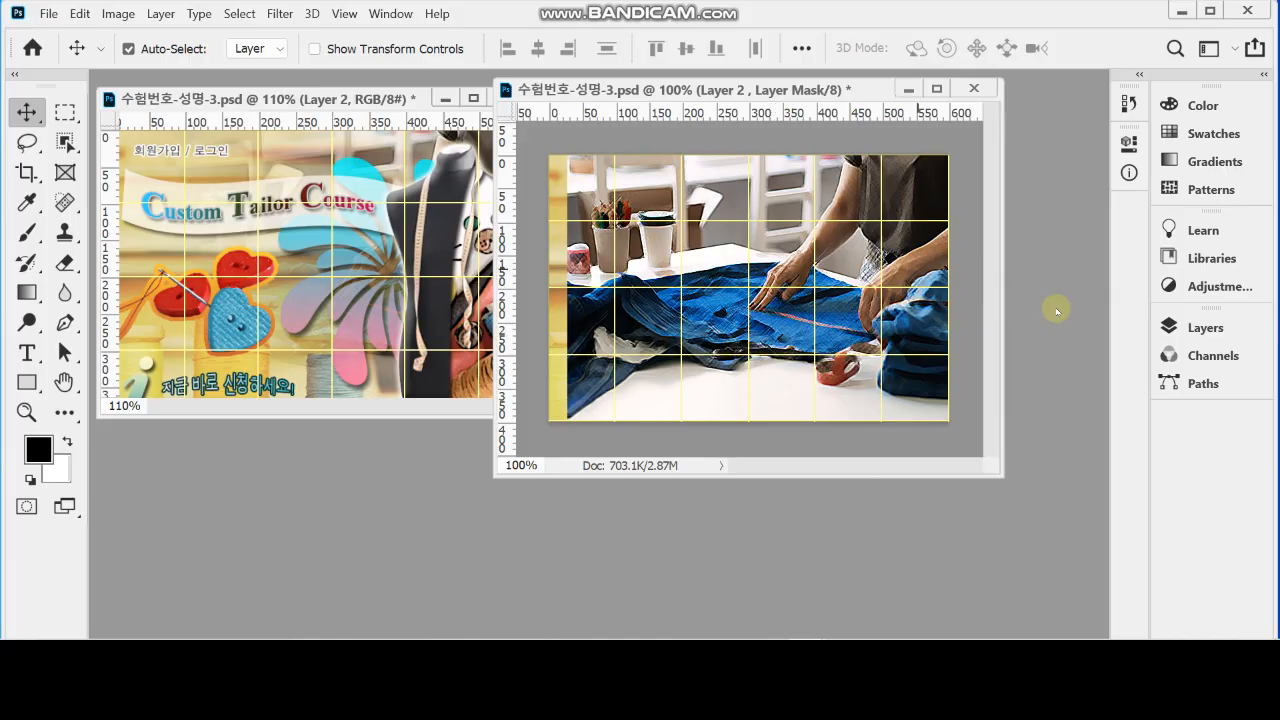
# Fade the denim cutting photo into the background with a diagonal black-to-white linear gradient on its layer mask, hiding its lower-left area
pyautogui.click(1200, 327)
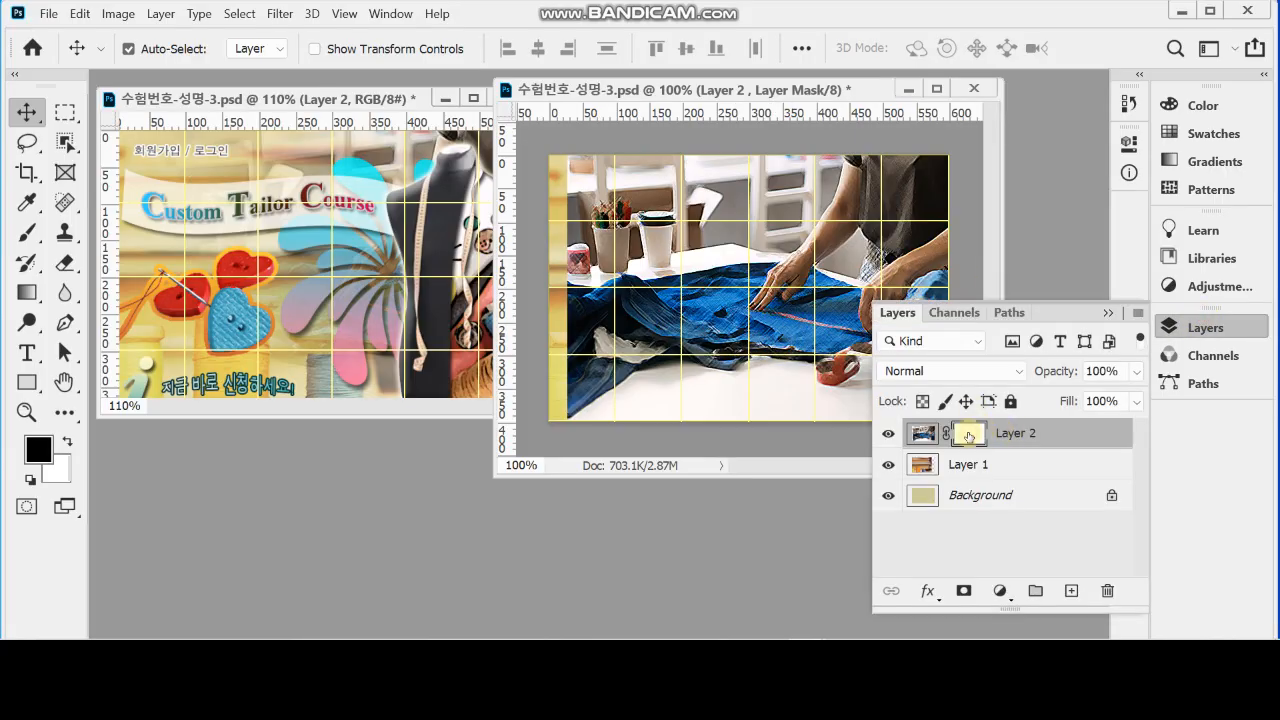
pyautogui.click(25, 294)
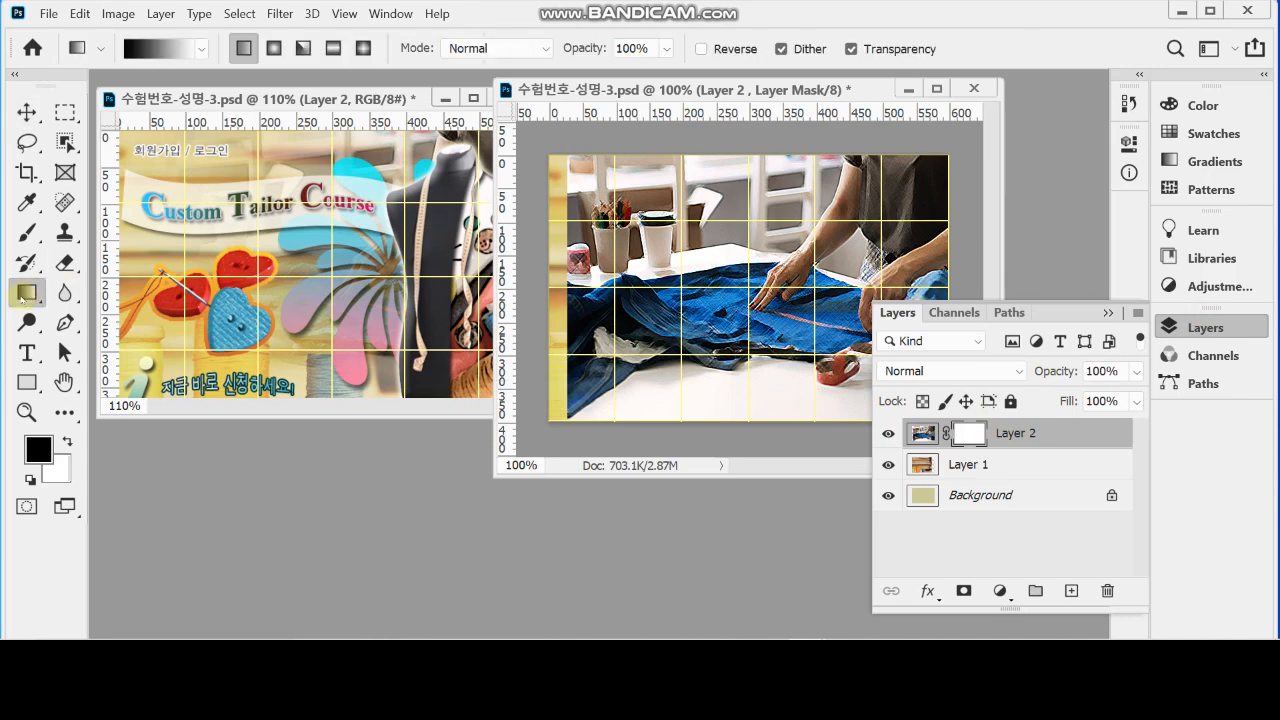
pyautogui.click(1193, 326)
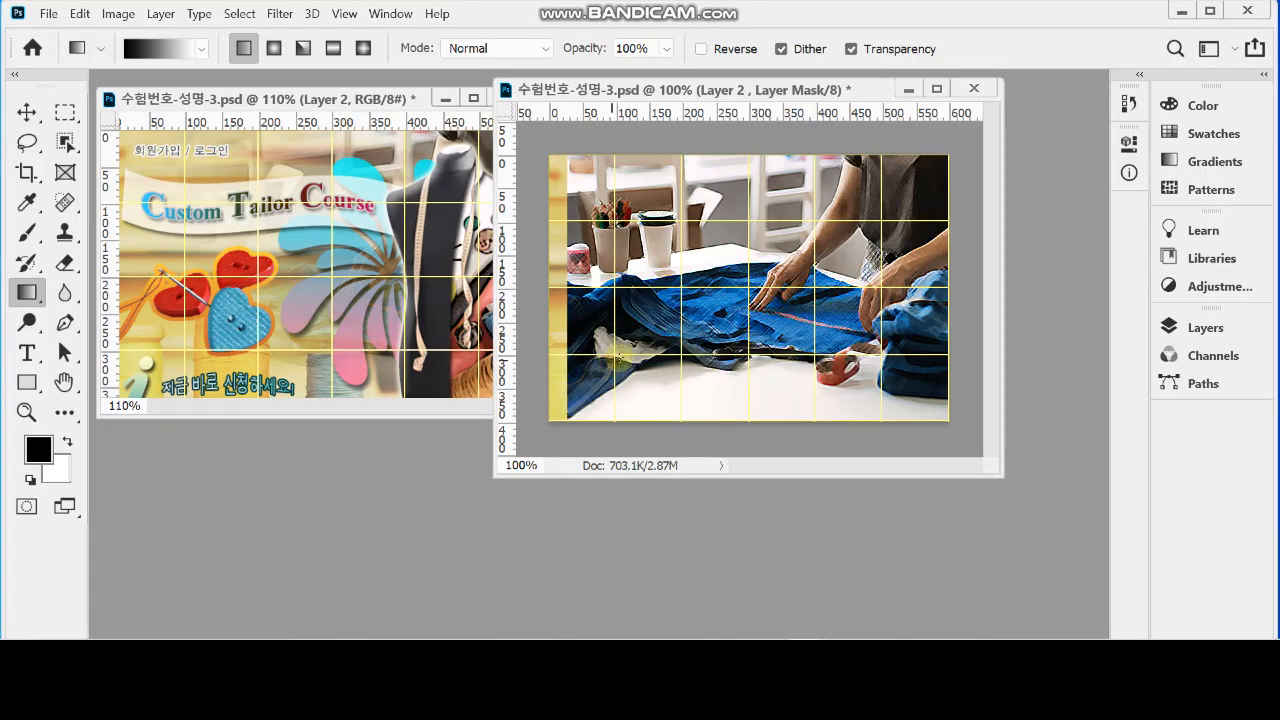
pyautogui.moveTo(603, 358); pyautogui.dragTo(790, 300)
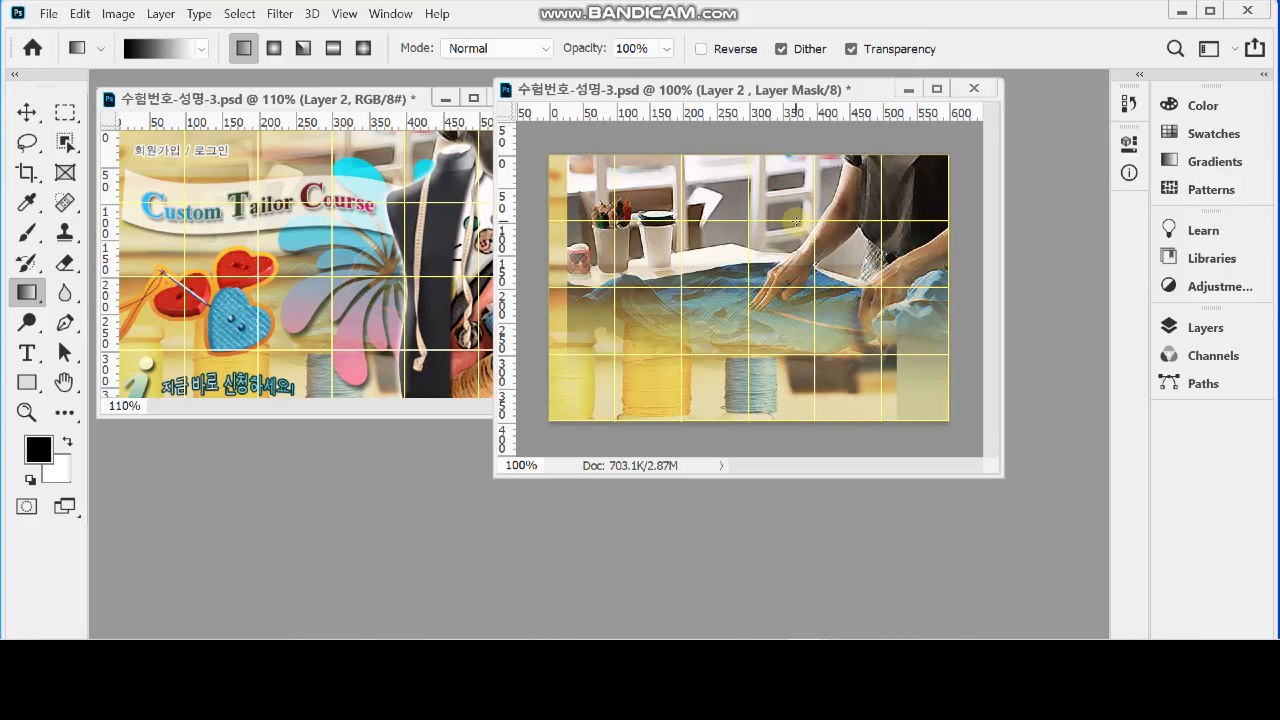
pyautogui.moveTo(905, 296); pyautogui.dragTo(790, 302)
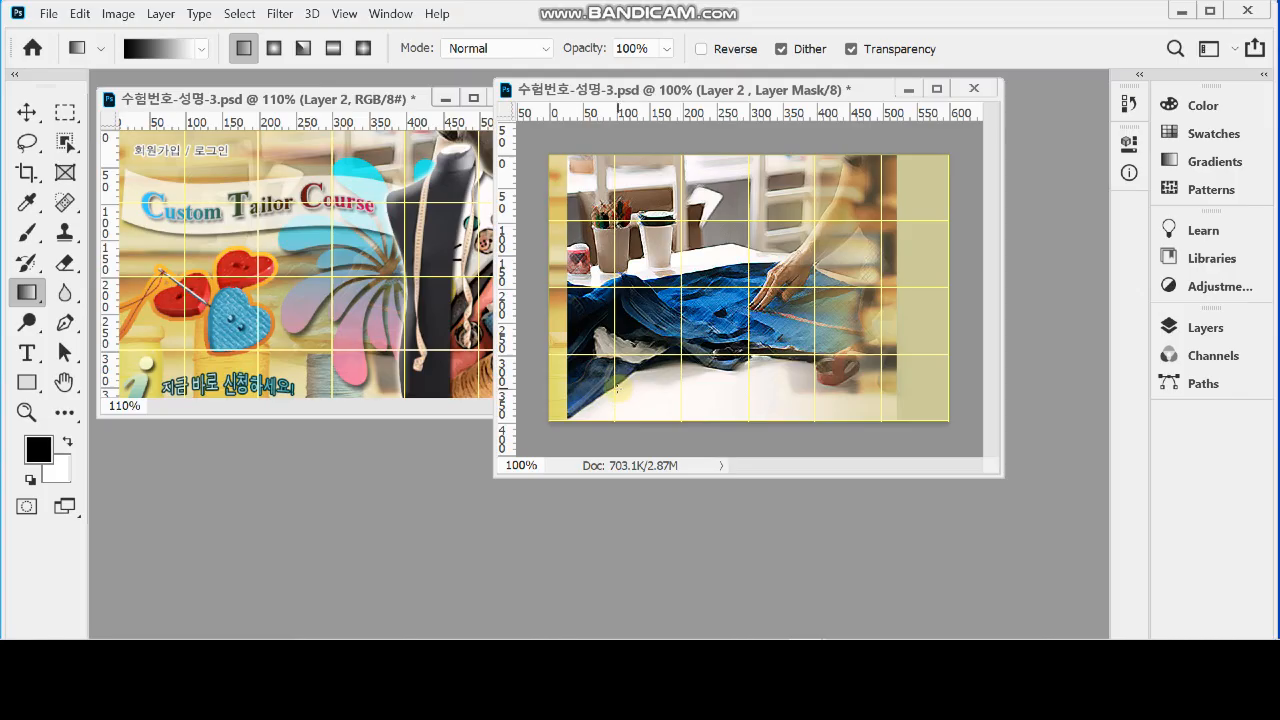
pyautogui.moveTo(625, 369); pyautogui.dragTo(770, 248)
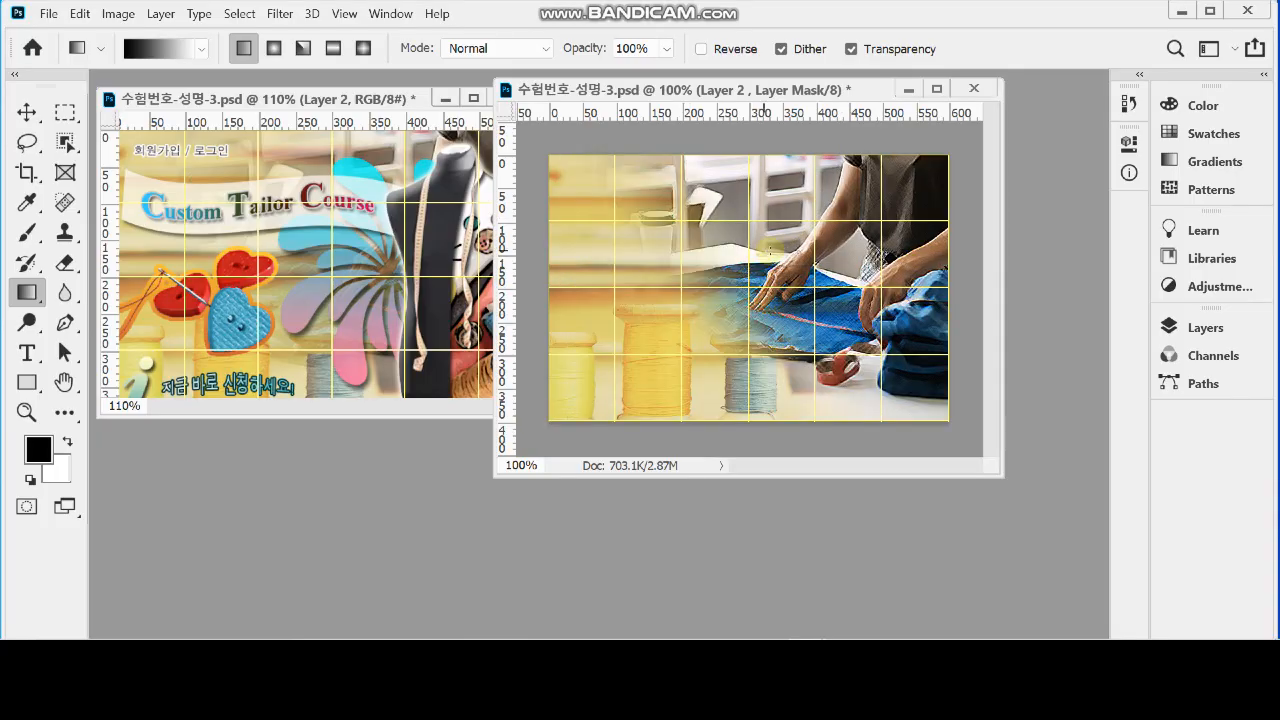
pyautogui.moveTo(565, 402); pyautogui.dragTo(852, 220)
pyautogui.moveTo(598, 377); pyautogui.dragTo(774, 246)
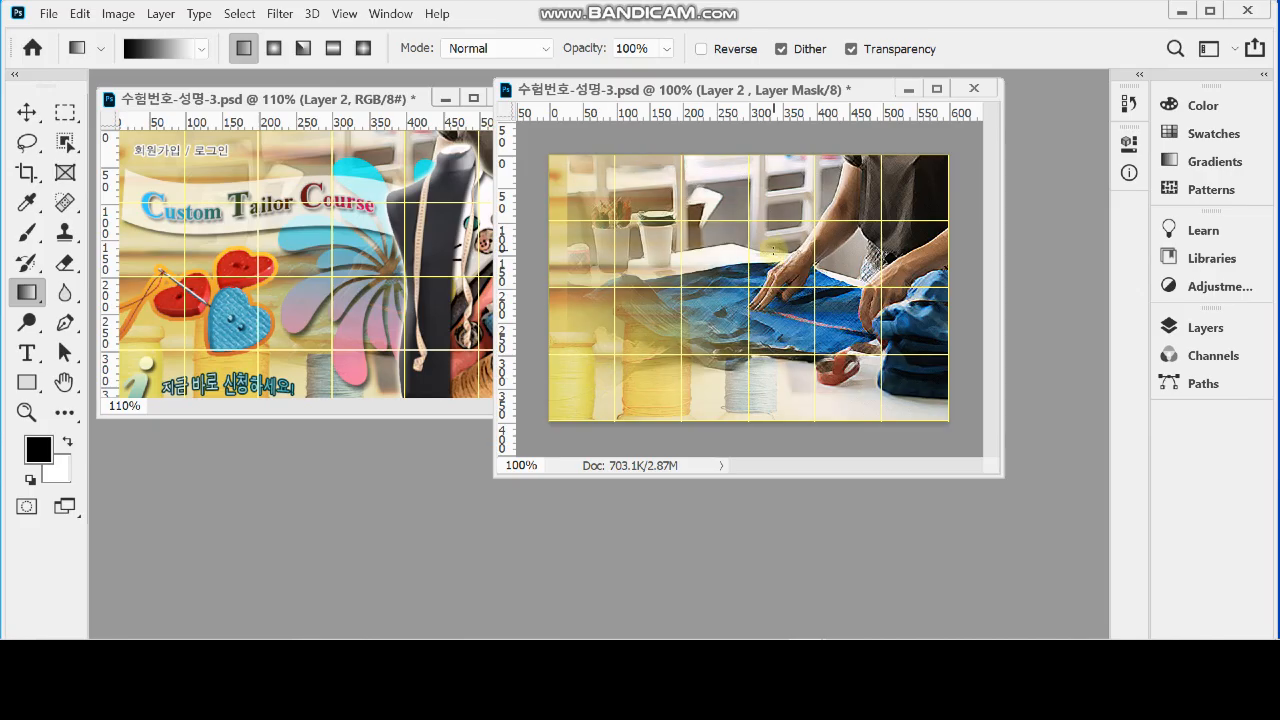
pyautogui.moveTo(591, 251); pyautogui.dragTo(770, 338)
pyautogui.moveTo(612, 208); pyautogui.dragTo(798, 313)
pyautogui.moveTo(579, 404); pyautogui.dragTo(783, 252)
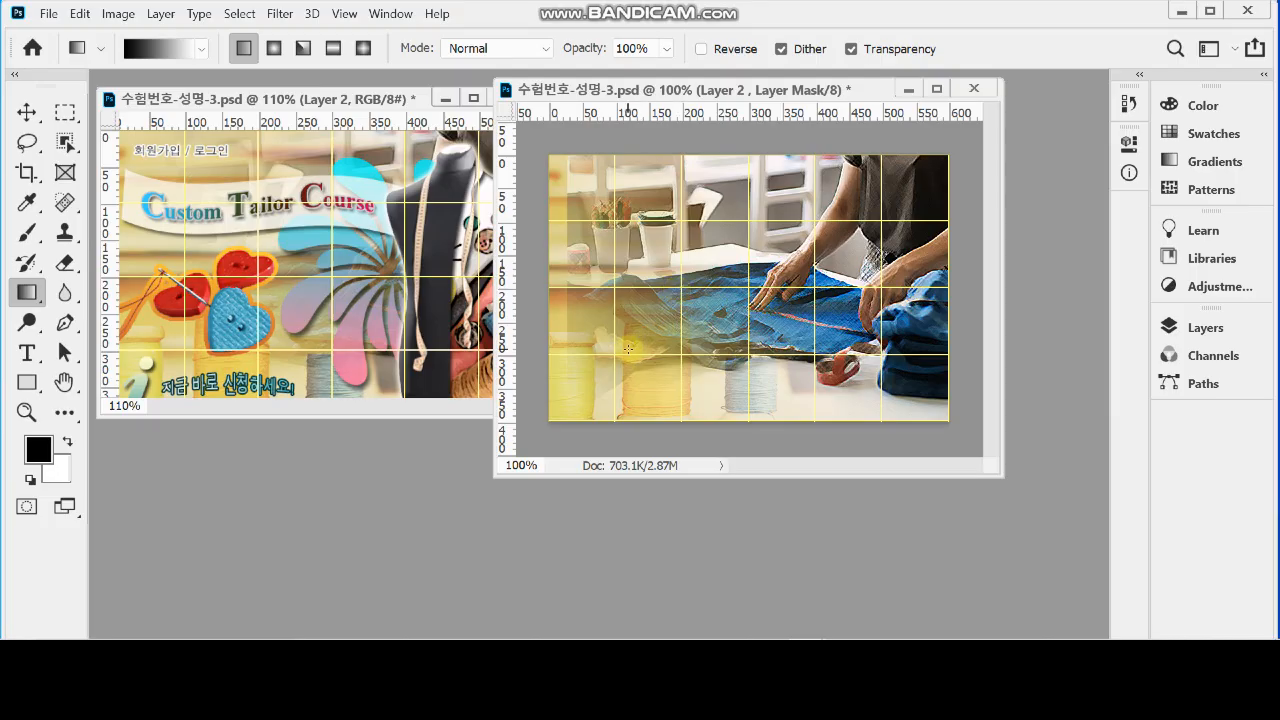
pyautogui.moveTo(629, 347); pyautogui.dragTo(898, 173)
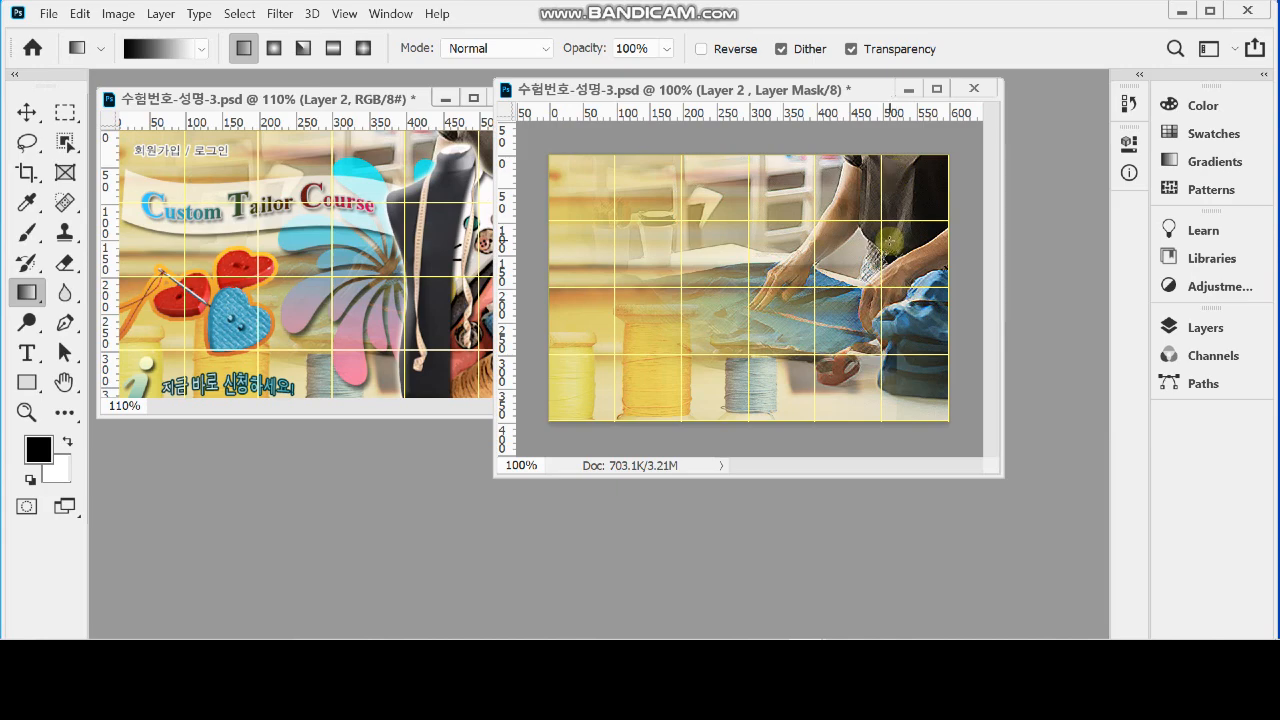
# Check the denim cutting photo's layer and mask thumbnails, leave the layer mask active and save the document
pyautogui.click(1198, 328)
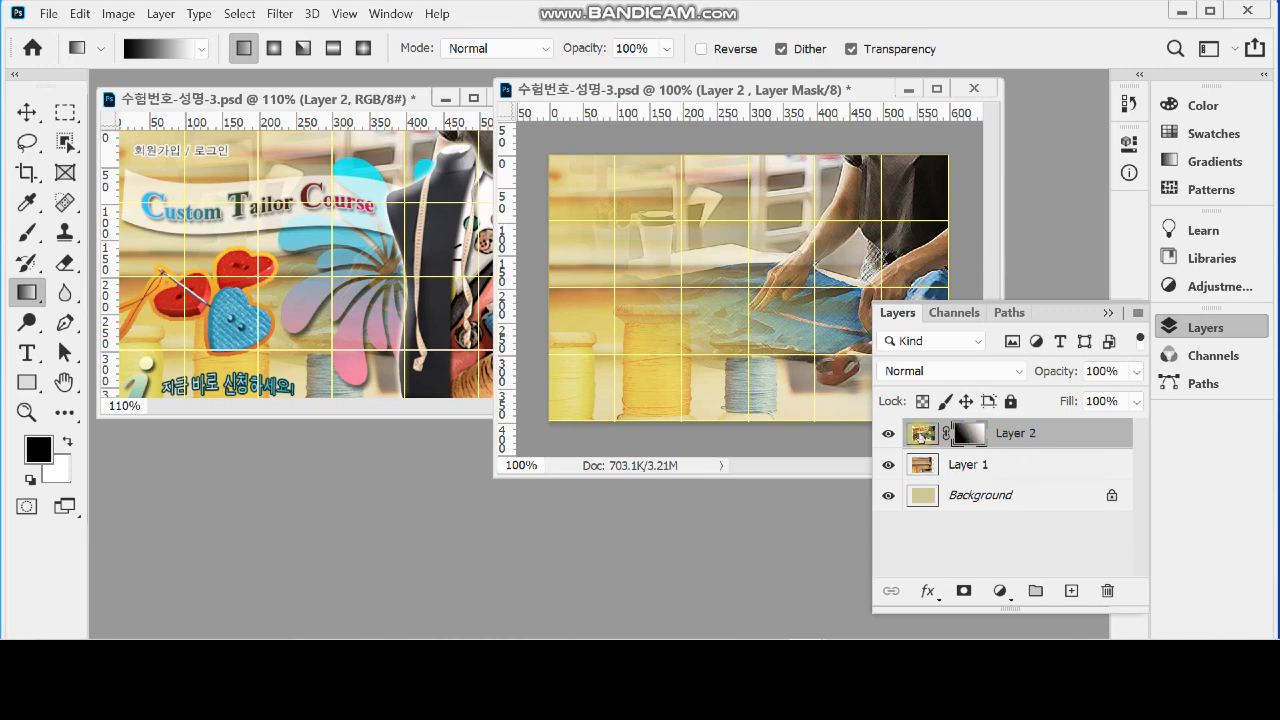
pyautogui.doubleClick(918, 436)
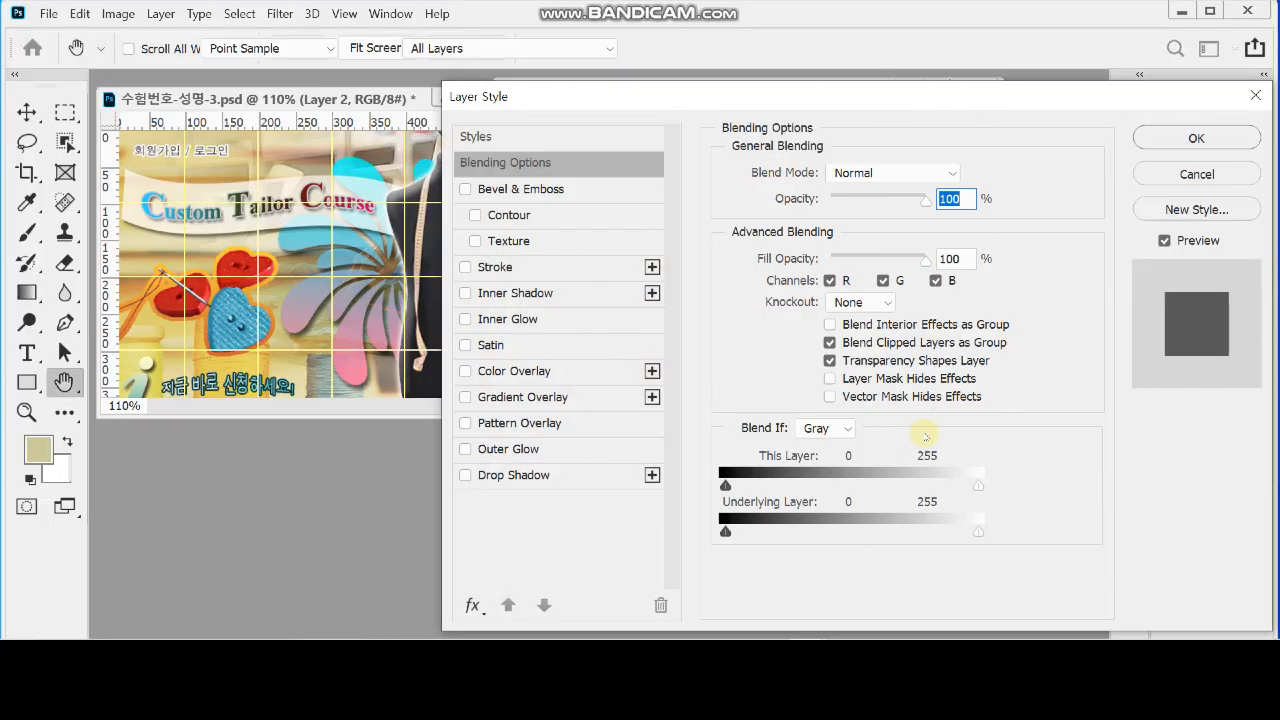
pyautogui.press('Escape')
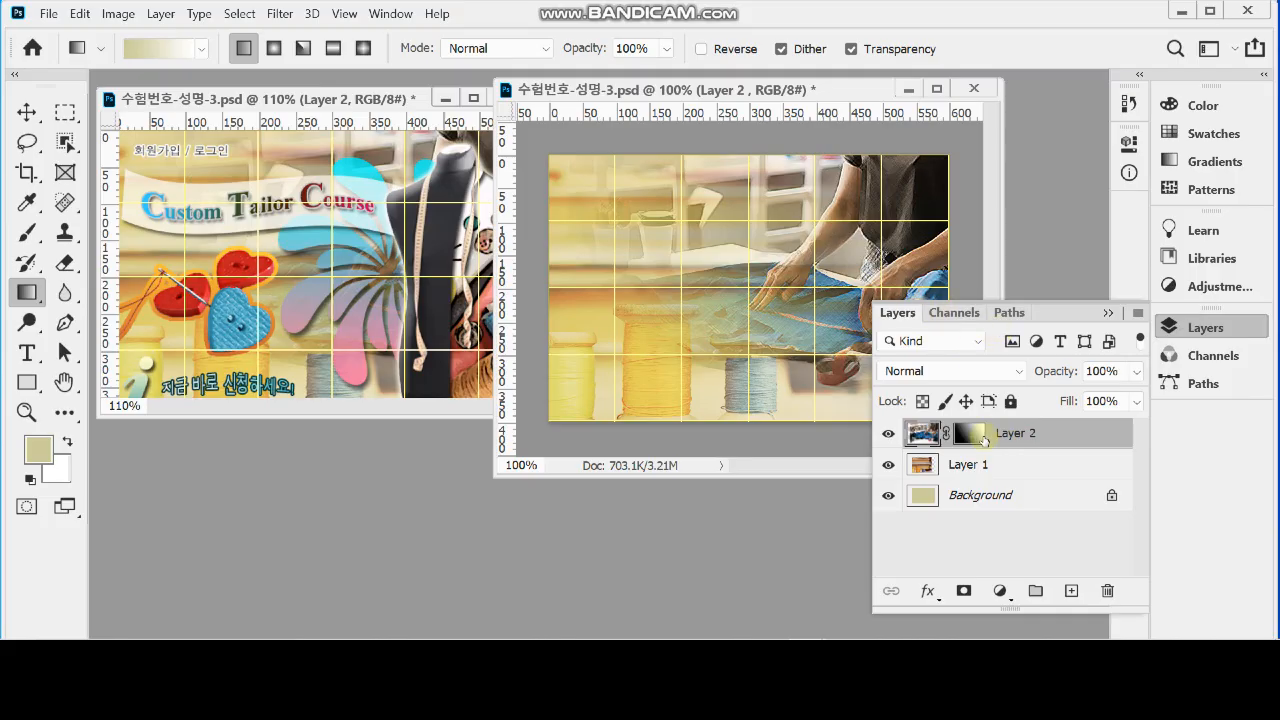
pyautogui.click(966, 437)
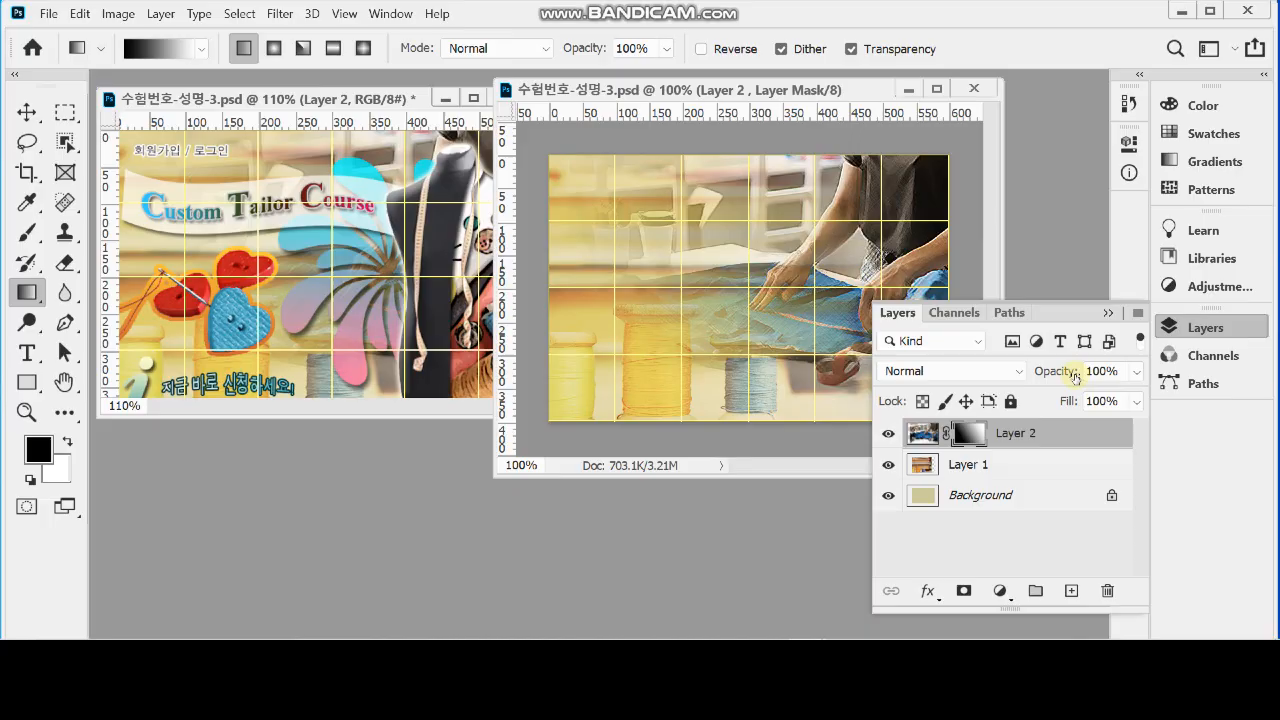
pyautogui.click(1217, 328)
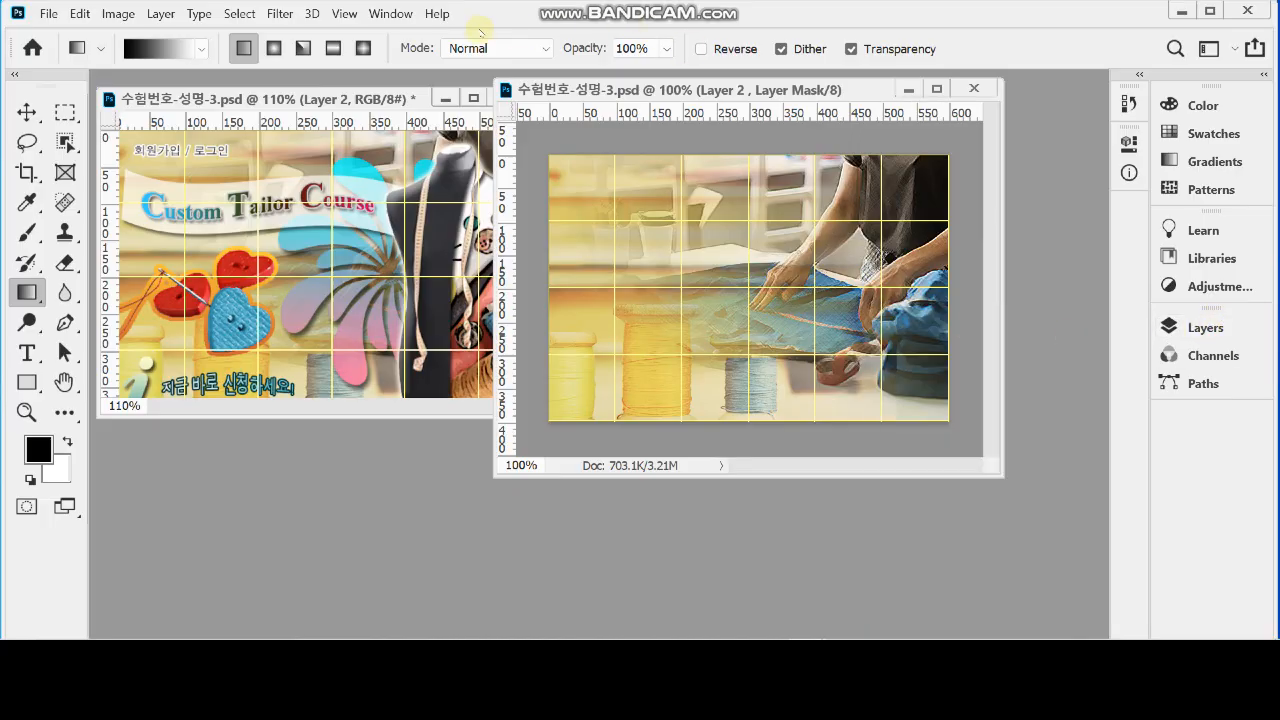
# Bring the mannequin photo 1급-10.jpg forward and move its window up beside the reference design
pyautogui.click(390, 13)
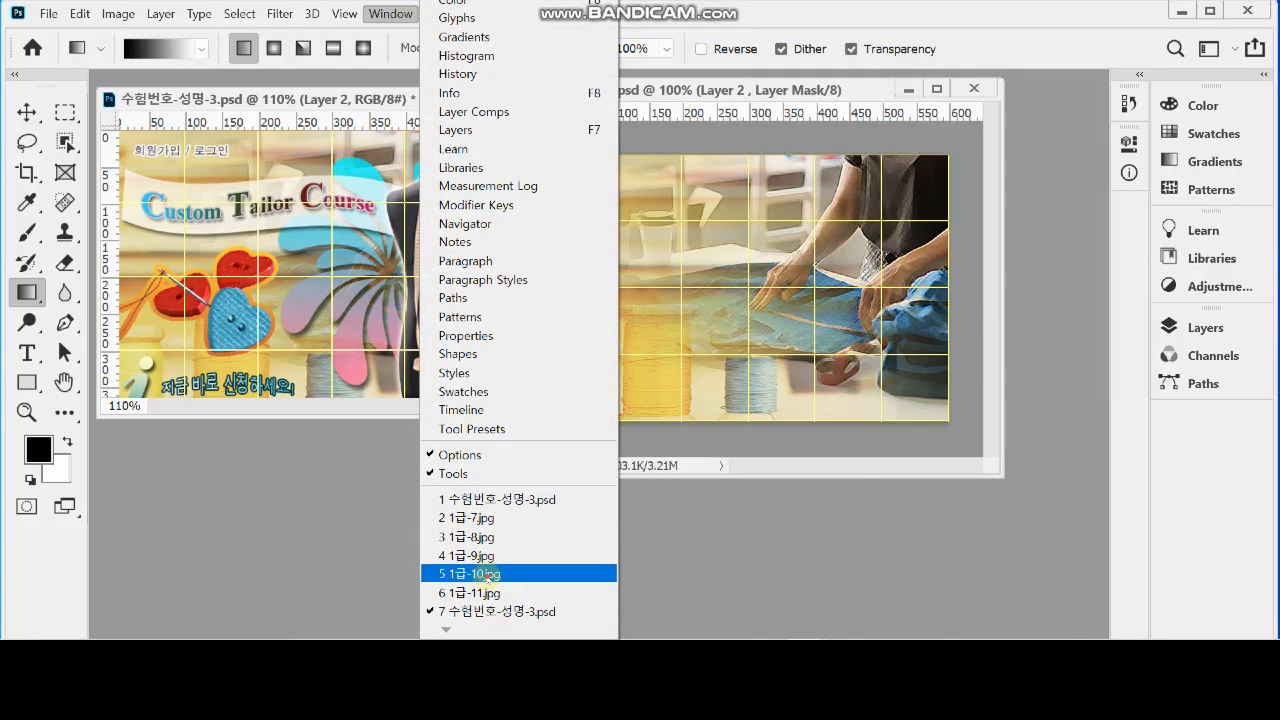
pyautogui.click(490, 570)
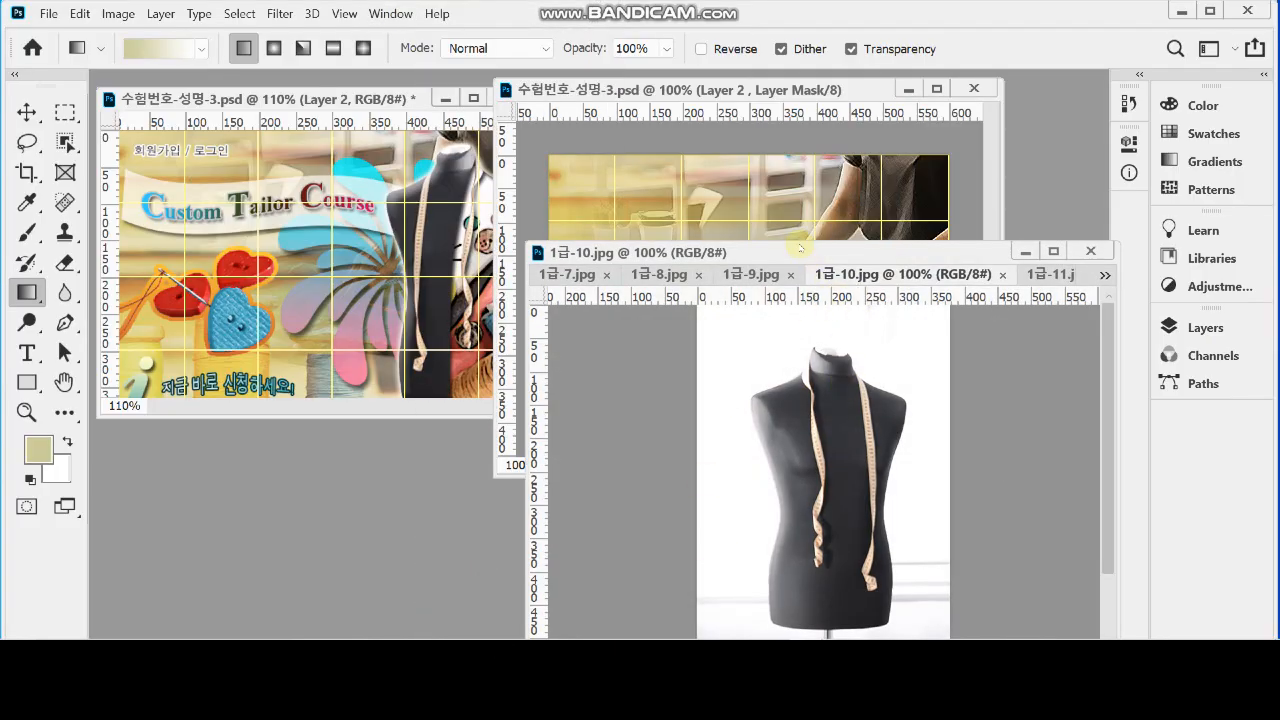
pyautogui.moveTo(810, 252); pyautogui.dragTo(841, 290)
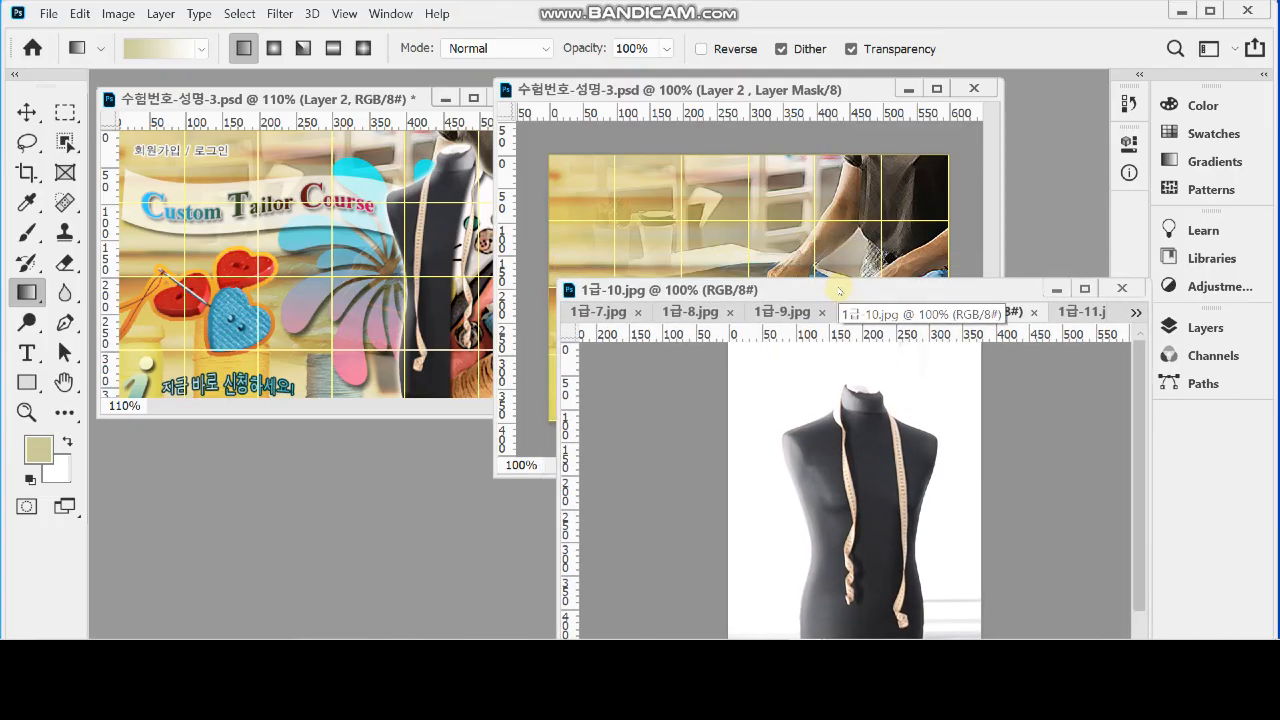
pyautogui.moveTo(806, 297); pyautogui.dragTo(786, 233)
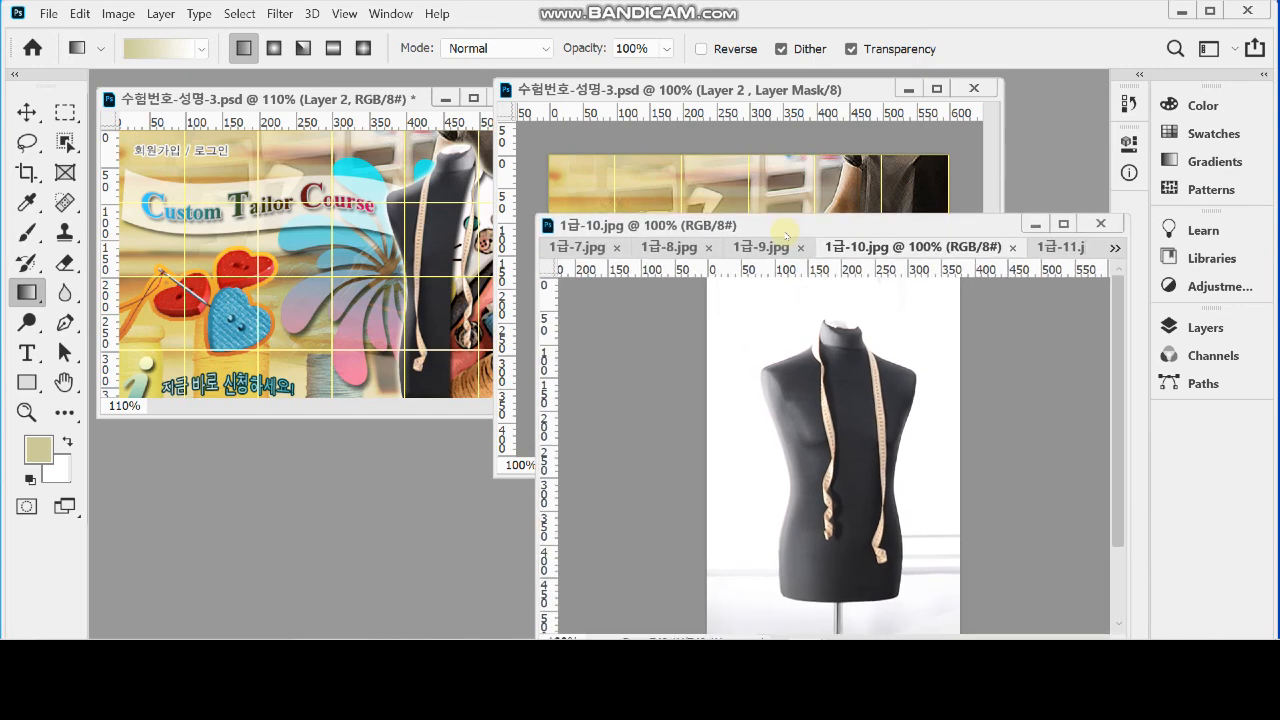
pyautogui.moveTo(786, 236)
pyautogui.mouseDown()
pyautogui.moveTo(763, 239)
pyautogui.moveTo(798, 222)
pyautogui.mouseUp()
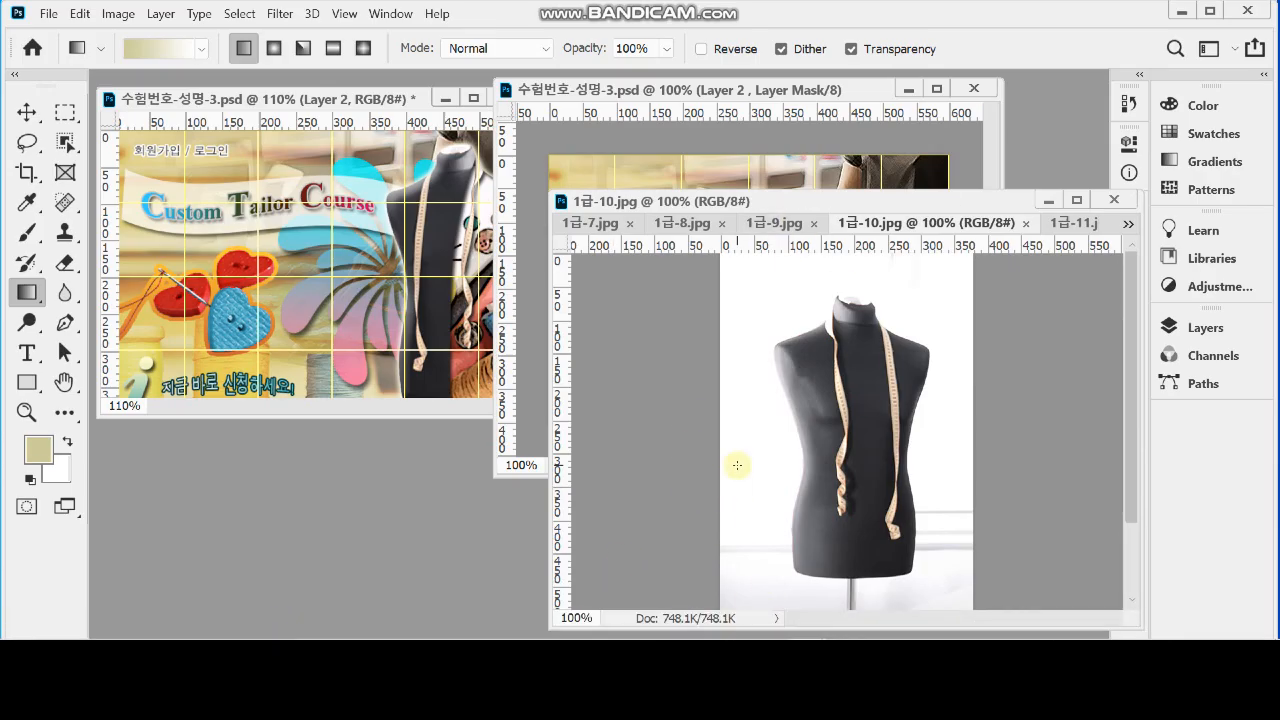
pyautogui.moveTo(731, 203); pyautogui.dragTo(727, 179)
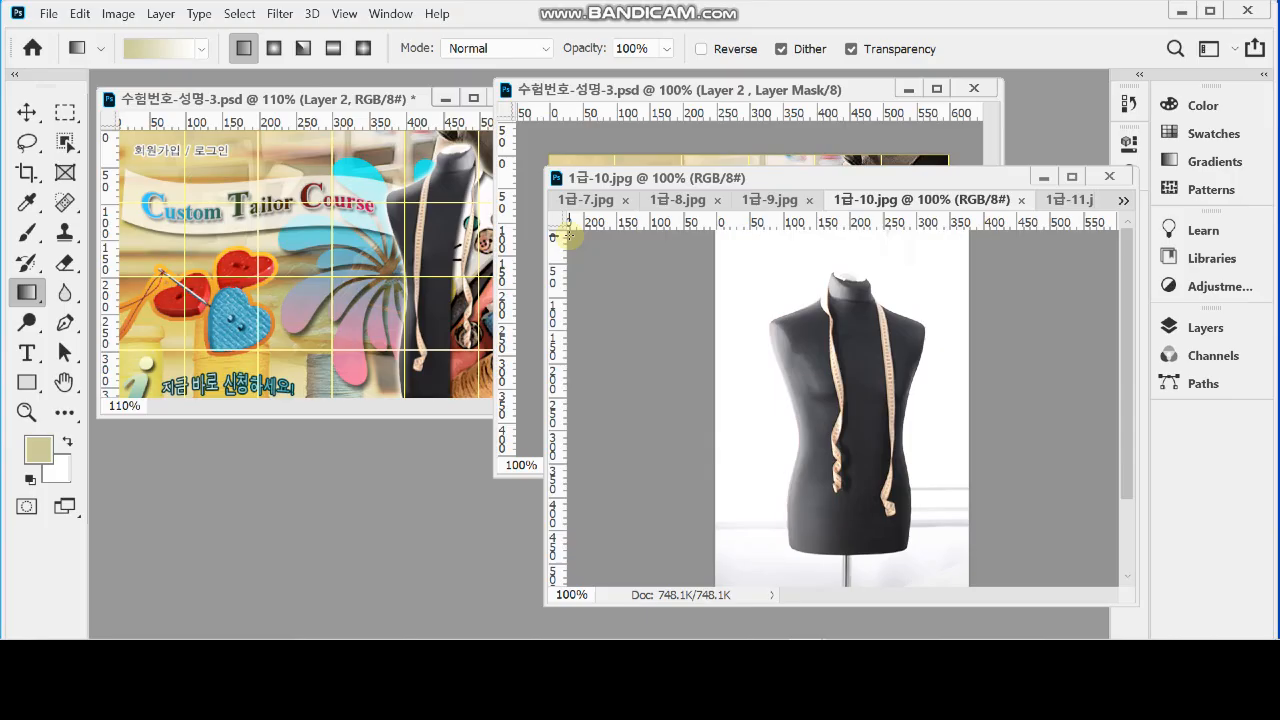
pyautogui.moveTo(668, 180); pyautogui.dragTo(584, 92)
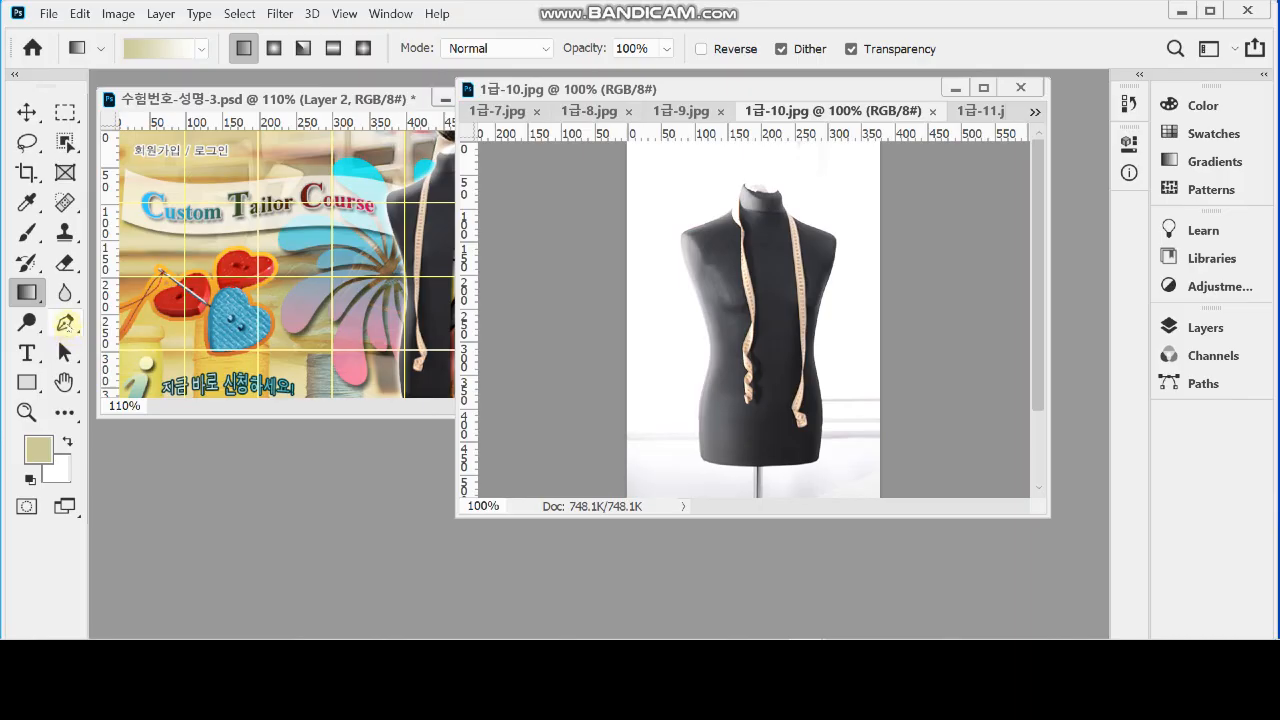
# Activate the Pen tool in Path mode, reset its settings and check that its path operation is Exclude Overlapping Shapes
pyautogui.rightClick(65, 322)
pyautogui.click(215, 322)
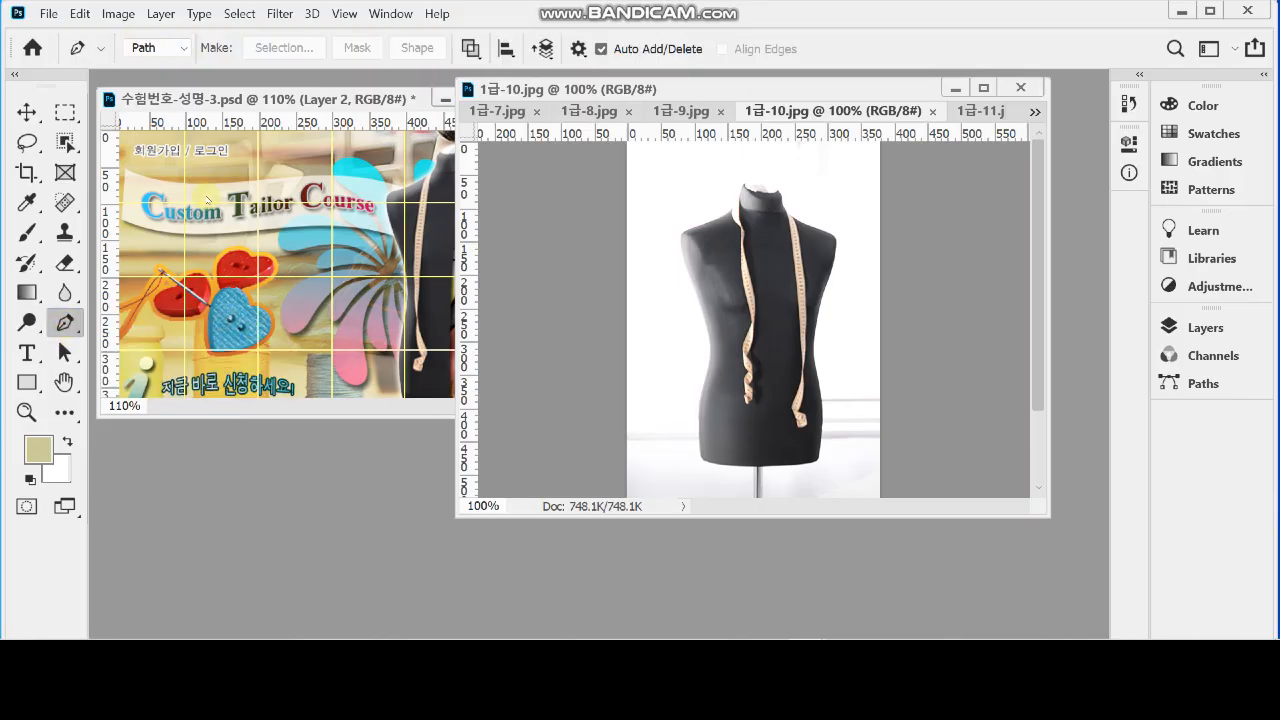
pyautogui.rightClick(86, 44)
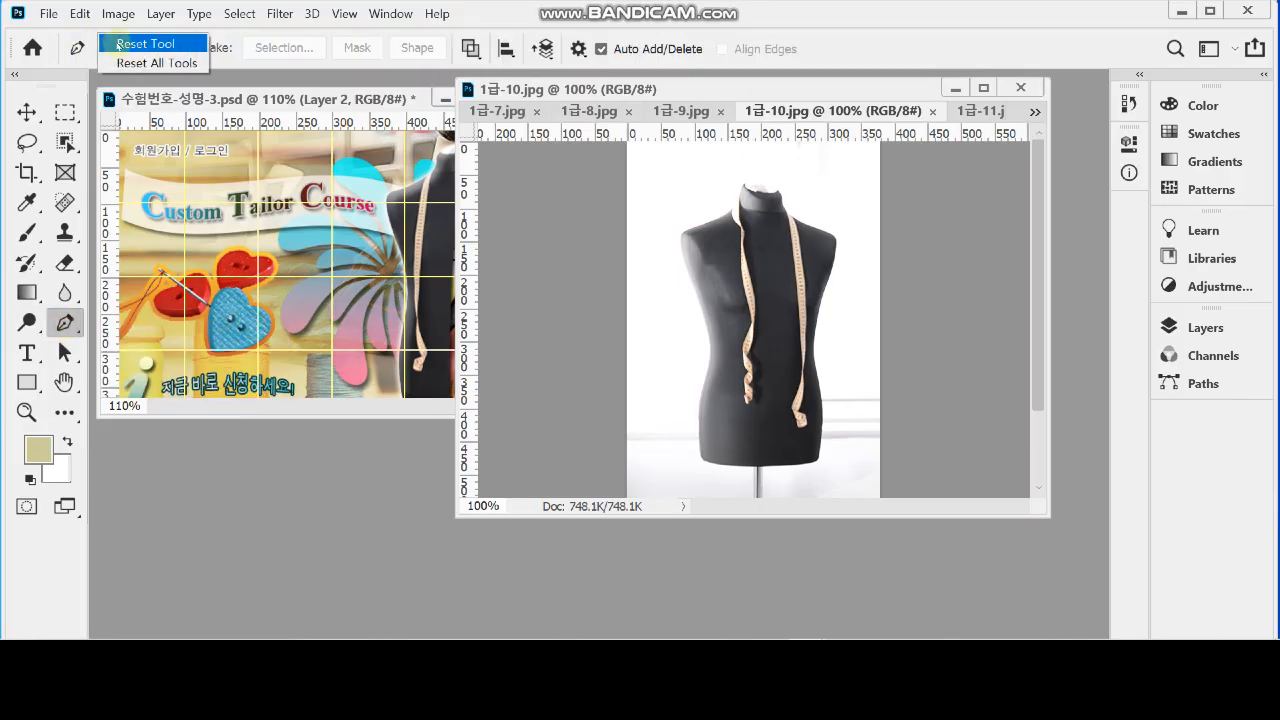
pyautogui.click(117, 44)
pyautogui.rightClick(84, 40)
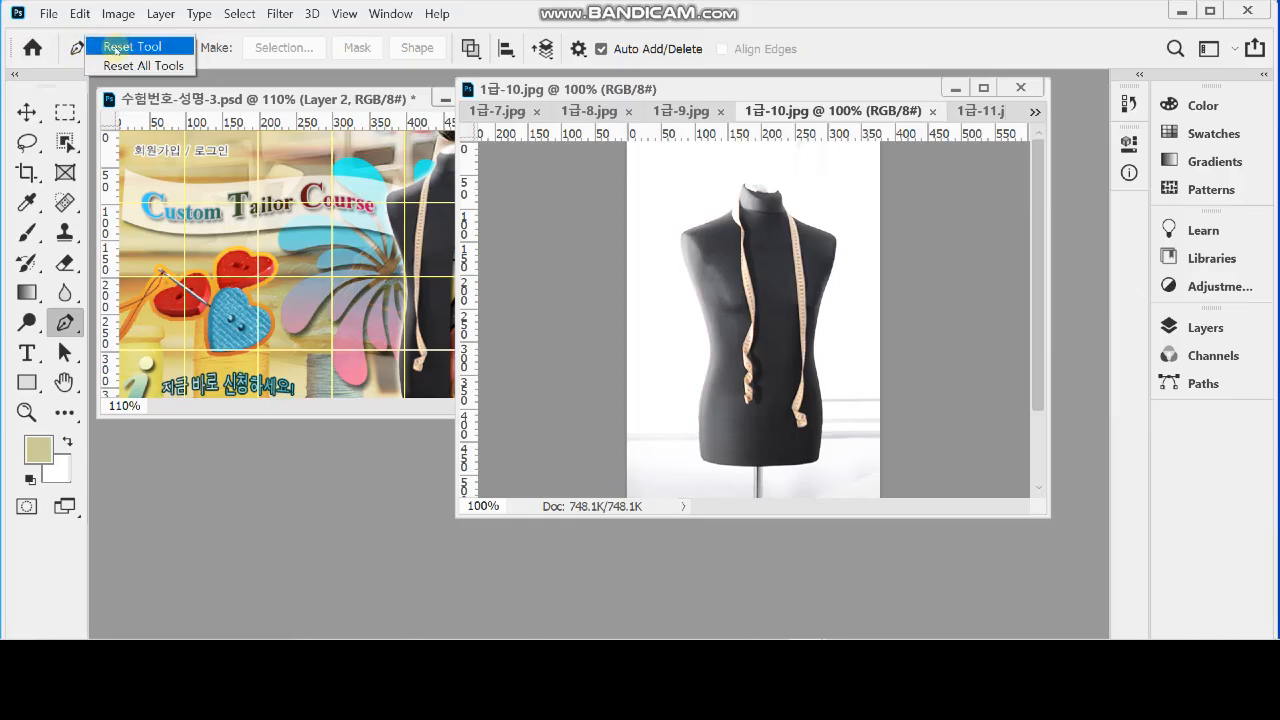
pyautogui.click(121, 47)
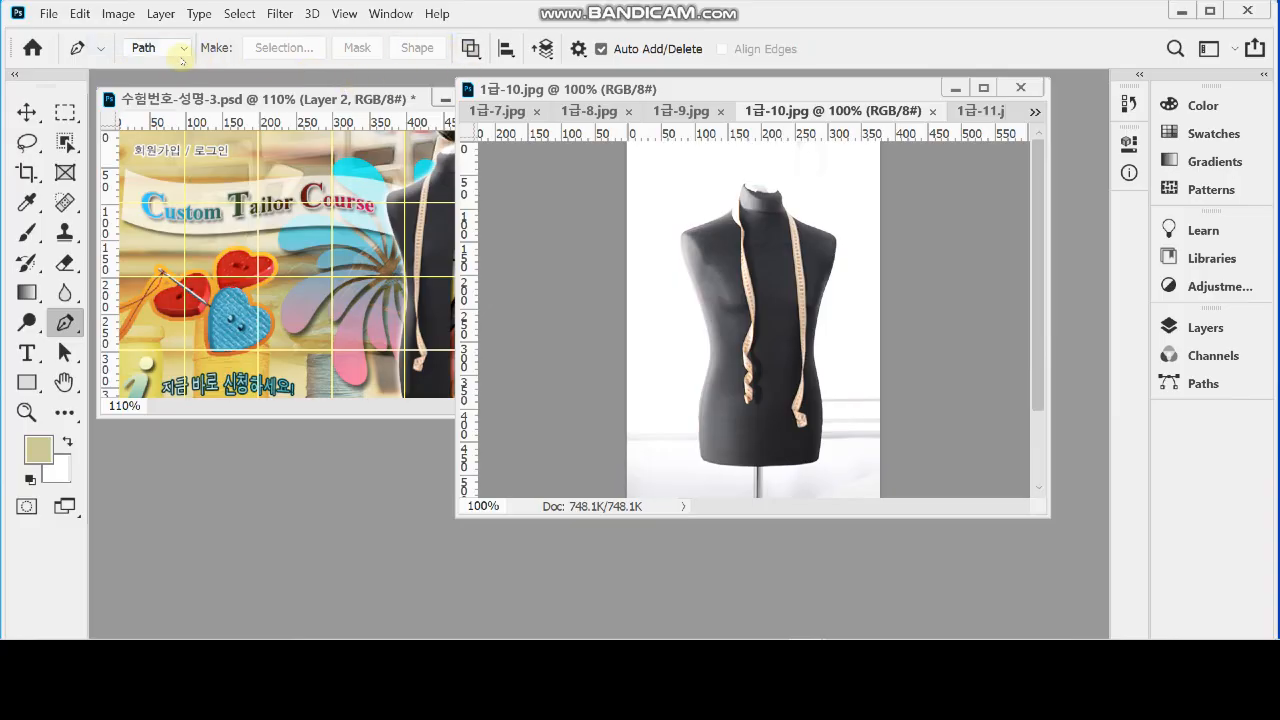
pyautogui.click(470, 48)
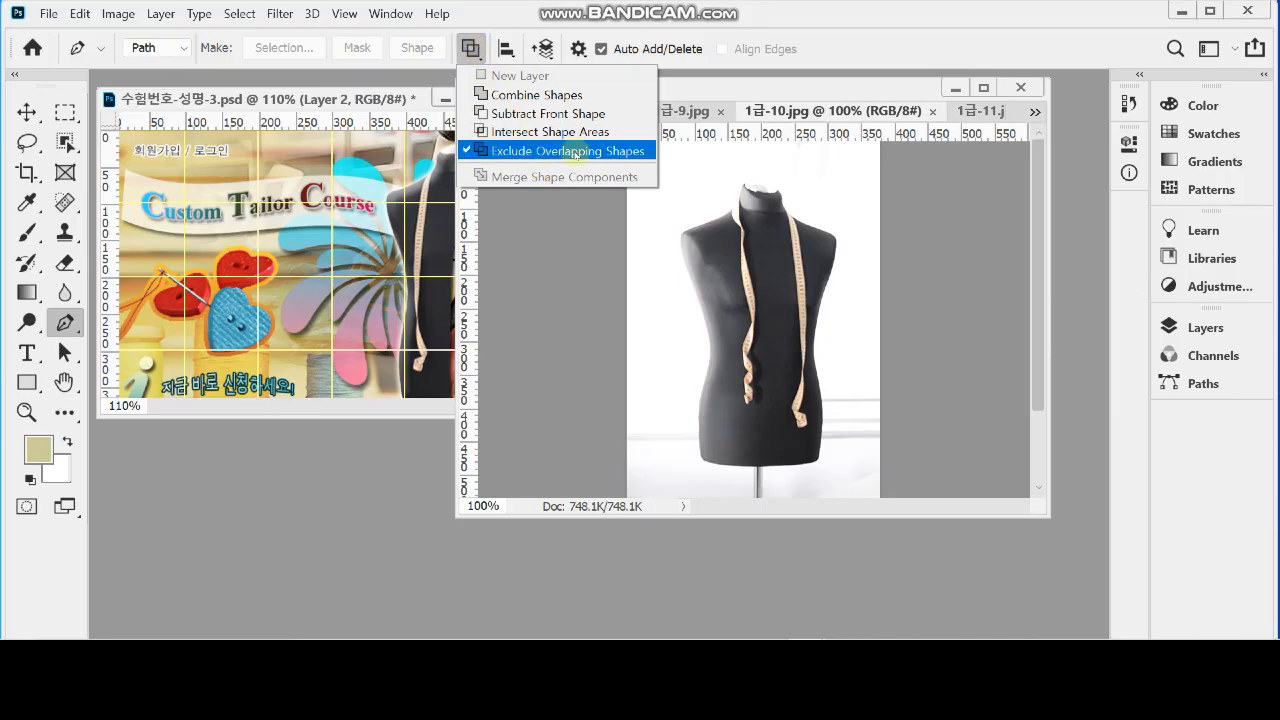
pyautogui.click(645, 23)
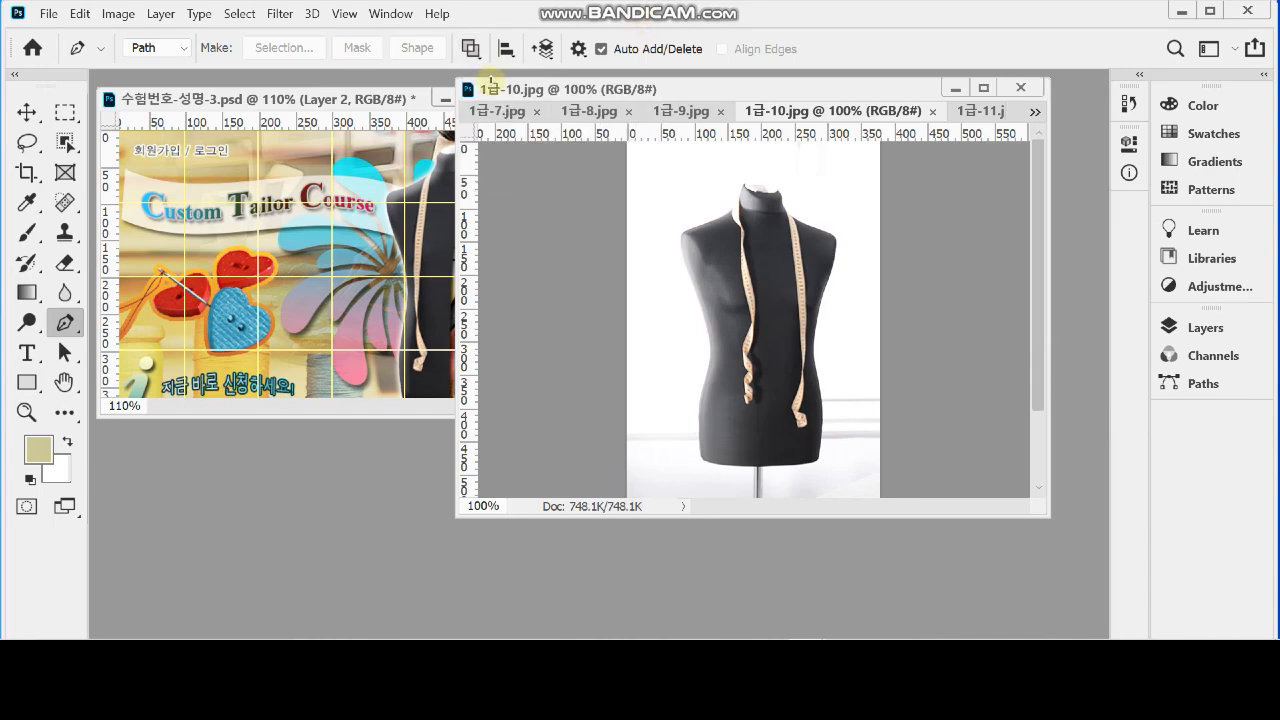
# Enlarge the mannequin photo's window and the reference design's window downward, comparing the base of the mannequin in both
pyautogui.moveTo(1030, 517); pyautogui.dragTo(1048, 588)
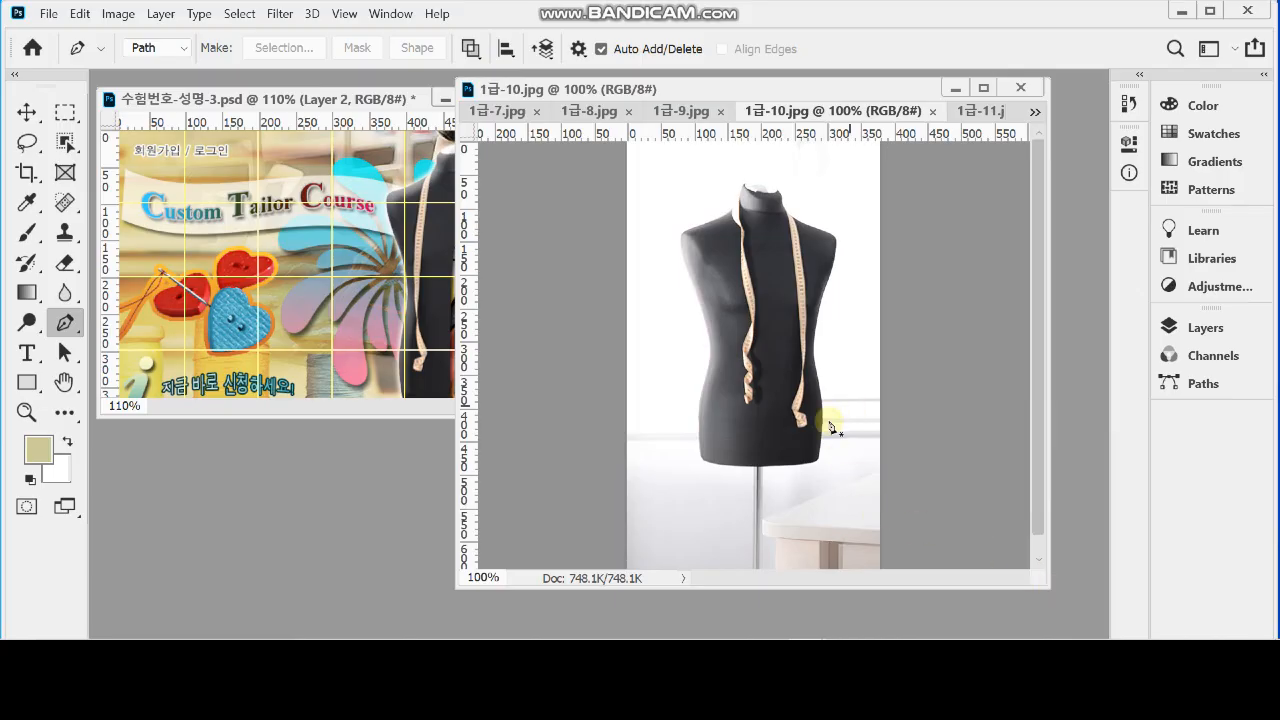
pyautogui.scroll(1, 786, 443)
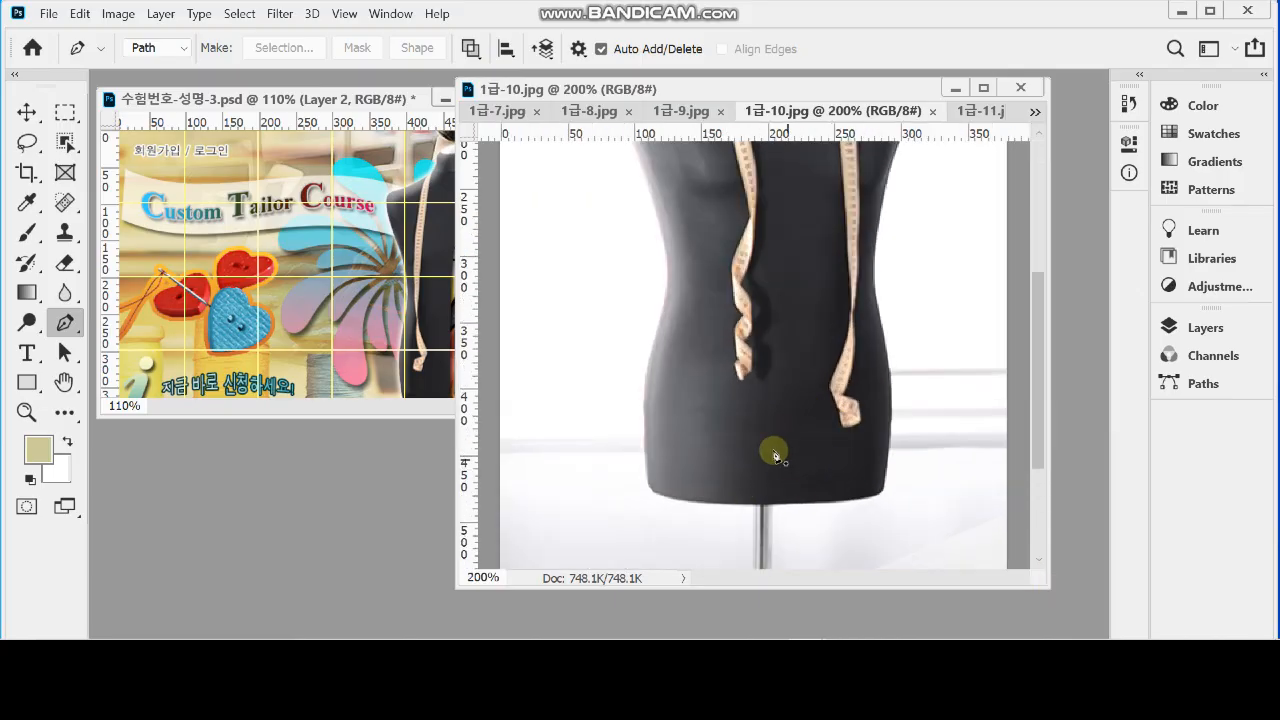
pyautogui.scroll(1, 777, 456)
pyautogui.scroll(-3, 783, 509)
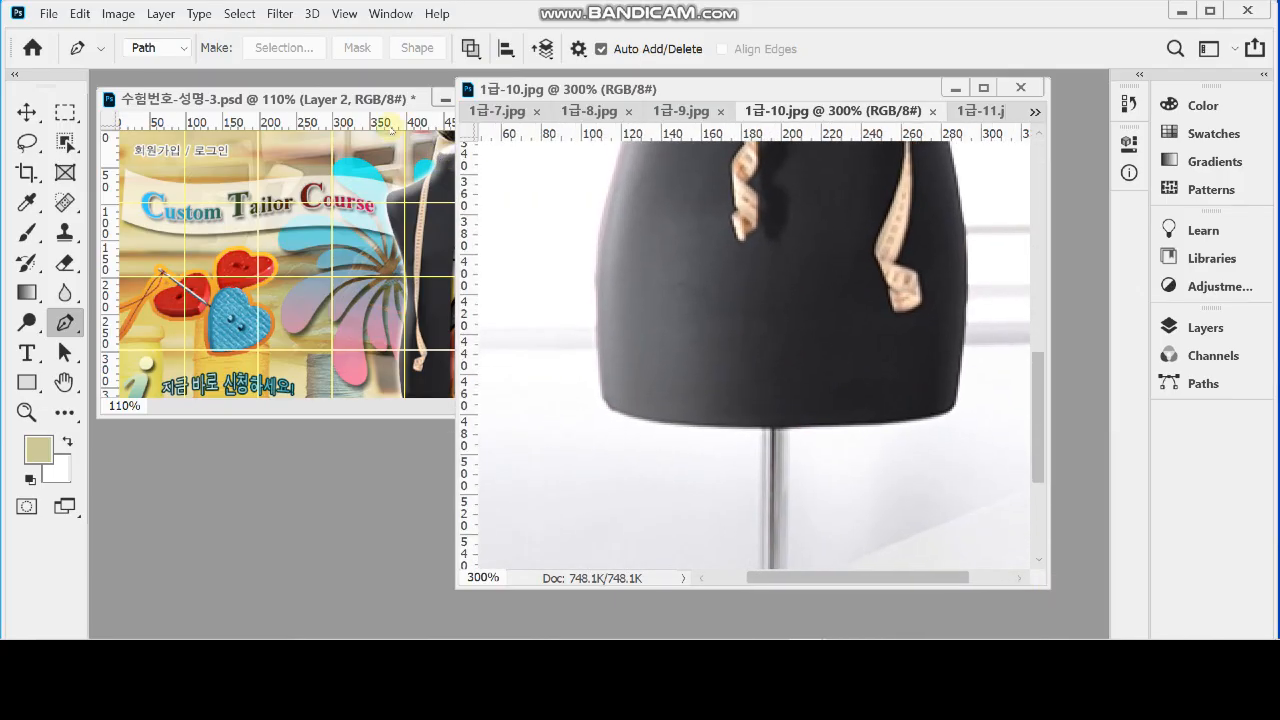
pyautogui.click(358, 112)
pyautogui.moveTo(446, 418); pyautogui.dragTo(472, 550)
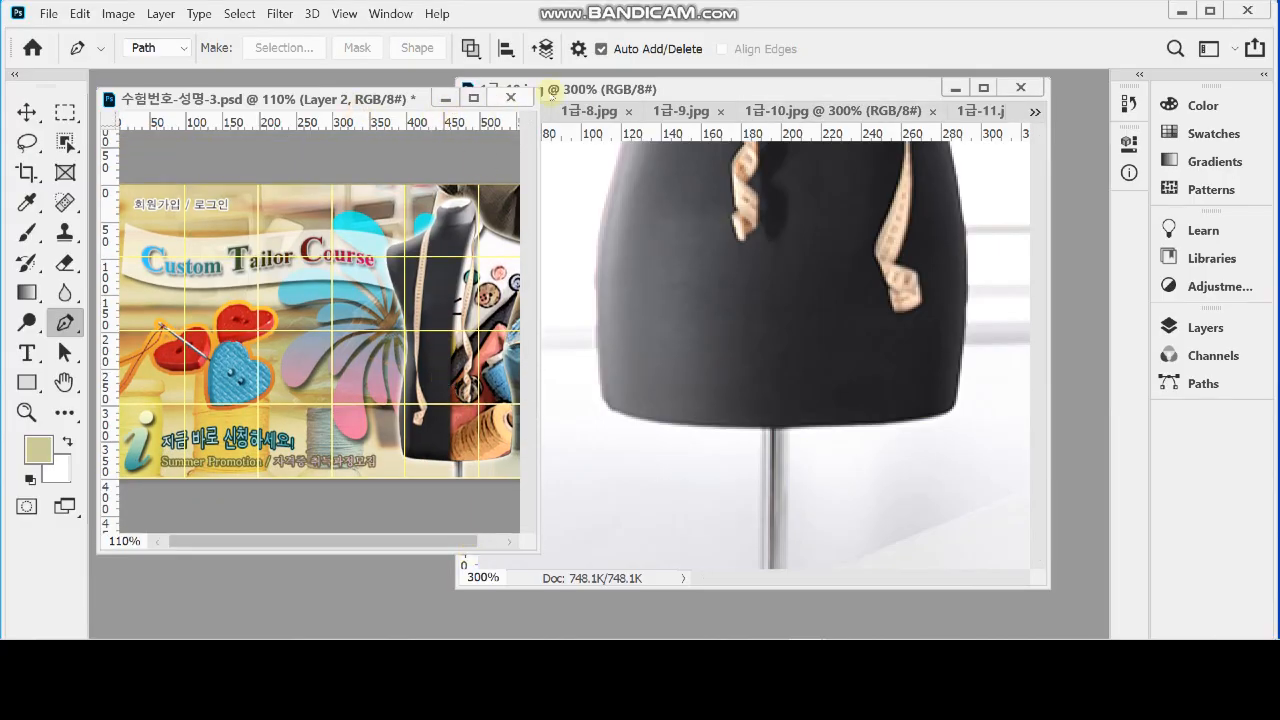
pyautogui.click(551, 93)
# Start a pen path at the foot of the mannequin's stand and trace the pole's left edge up to the body
pyautogui.moveTo(770, 449); pyautogui.dragTo(806, 328)
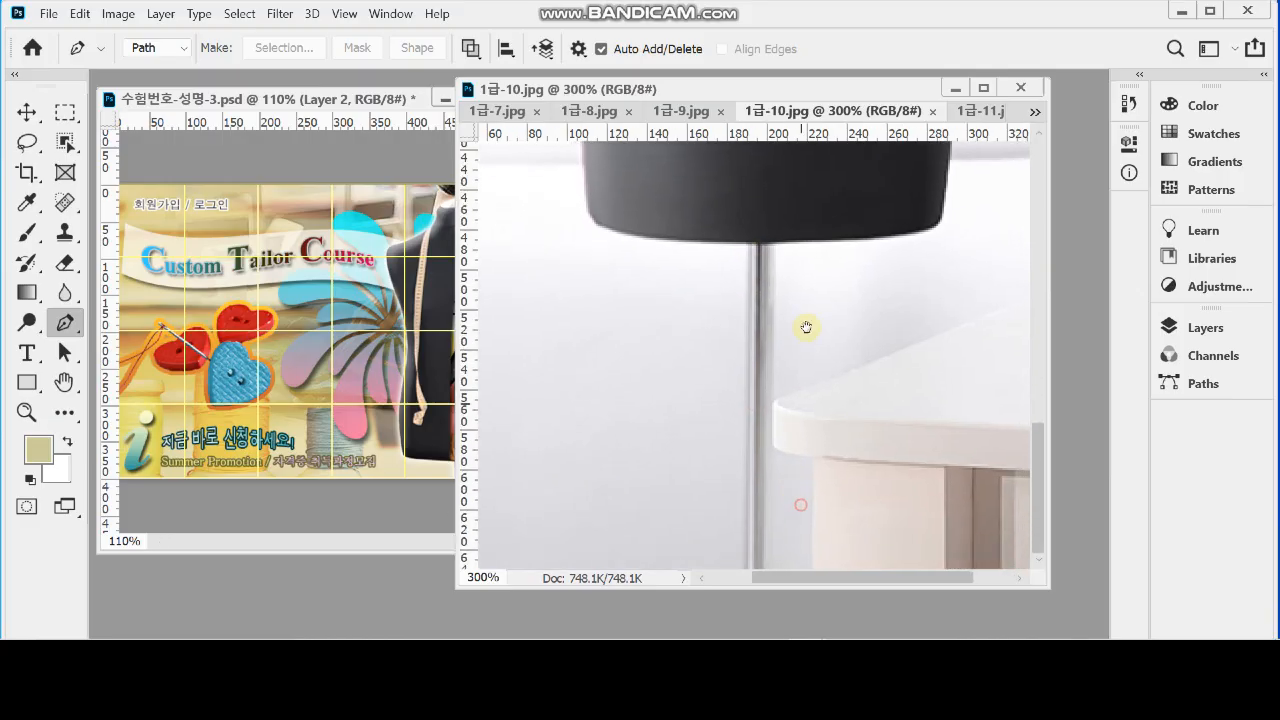
pyautogui.moveTo(755, 590); pyautogui.dragTo(752, 612)
pyautogui.click(749, 591)
pyautogui.click(758, 218)
pyautogui.click(758, 230)
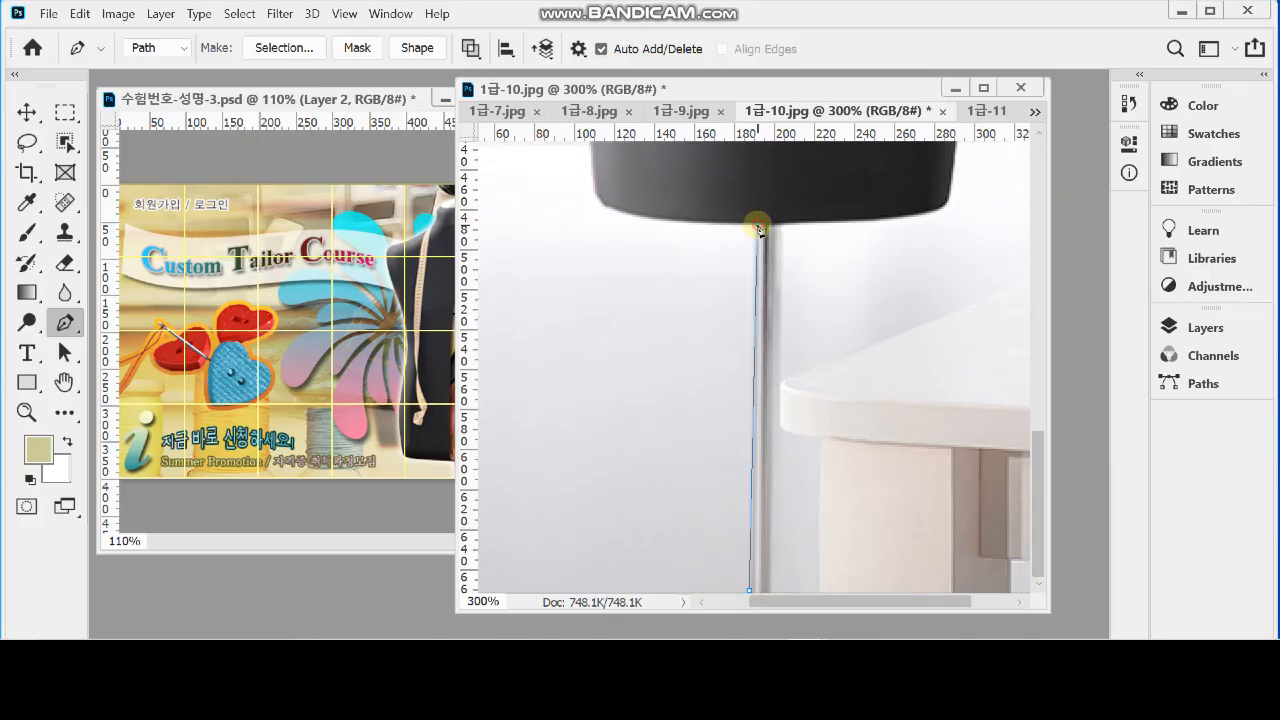
# Extend the path with a curve along the mannequin's bottom edge to its lower-left corner
pyautogui.scroll(5, 720, 230)
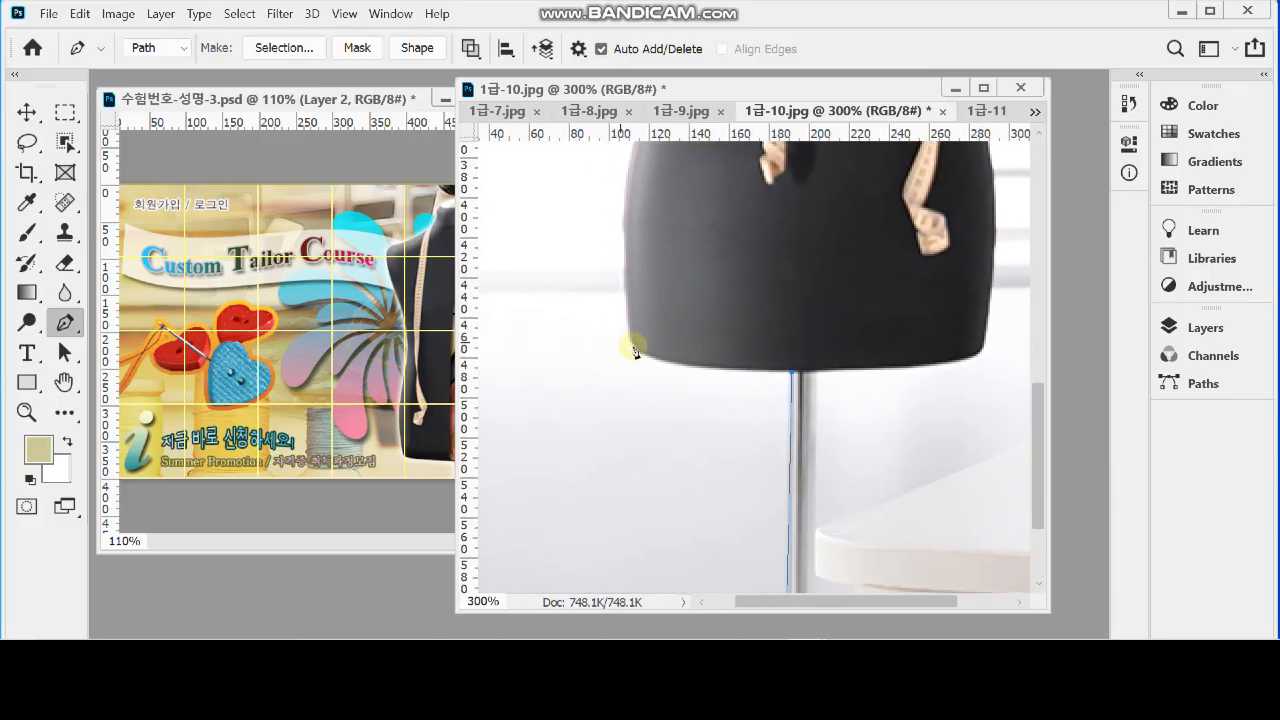
pyautogui.moveTo(632, 343); pyautogui.dragTo(607, 315)
pyautogui.moveTo(674, 261); pyautogui.dragTo(672, 328)
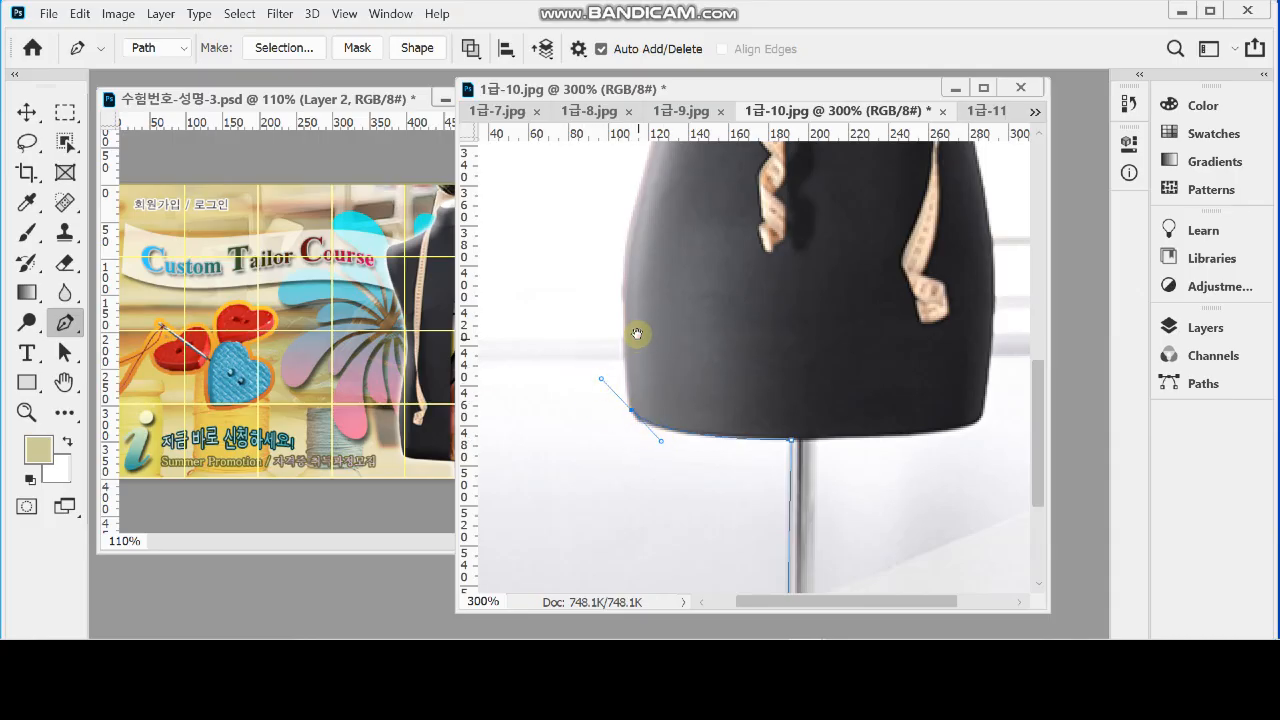
pyautogui.scroll(2, 637, 345)
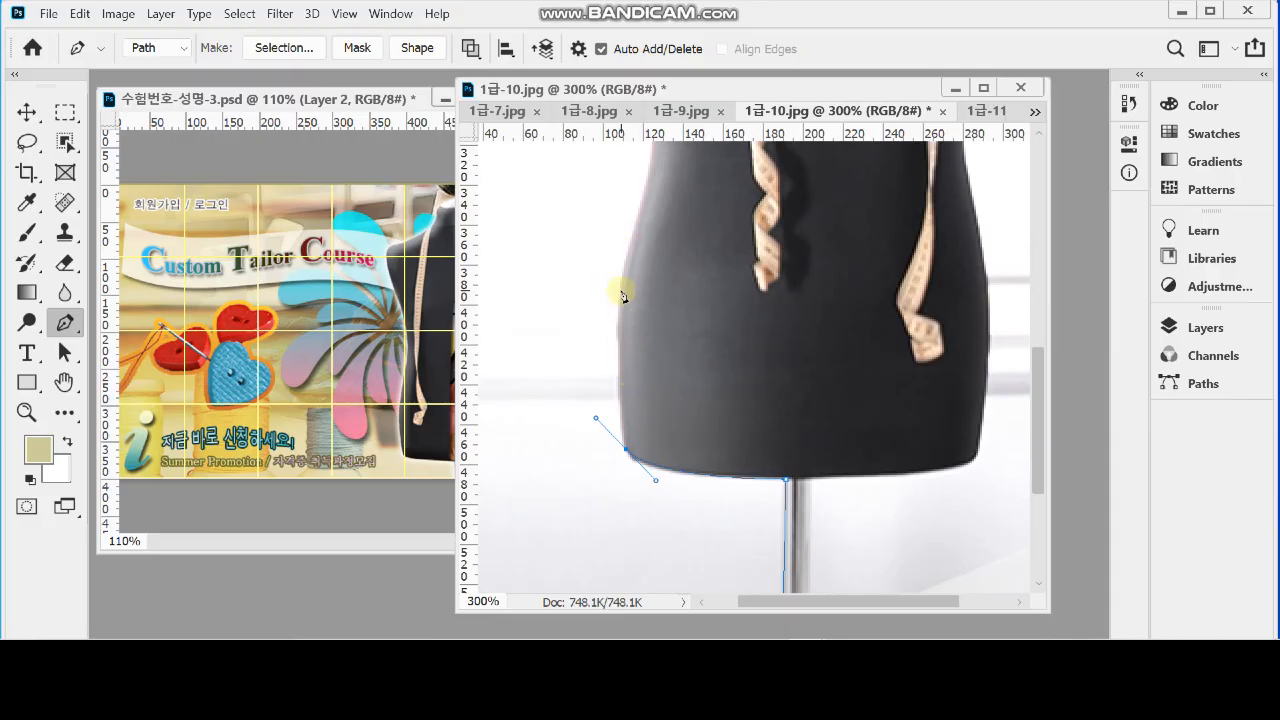
pyautogui.moveTo(620, 287); pyautogui.dragTo(627, 261)
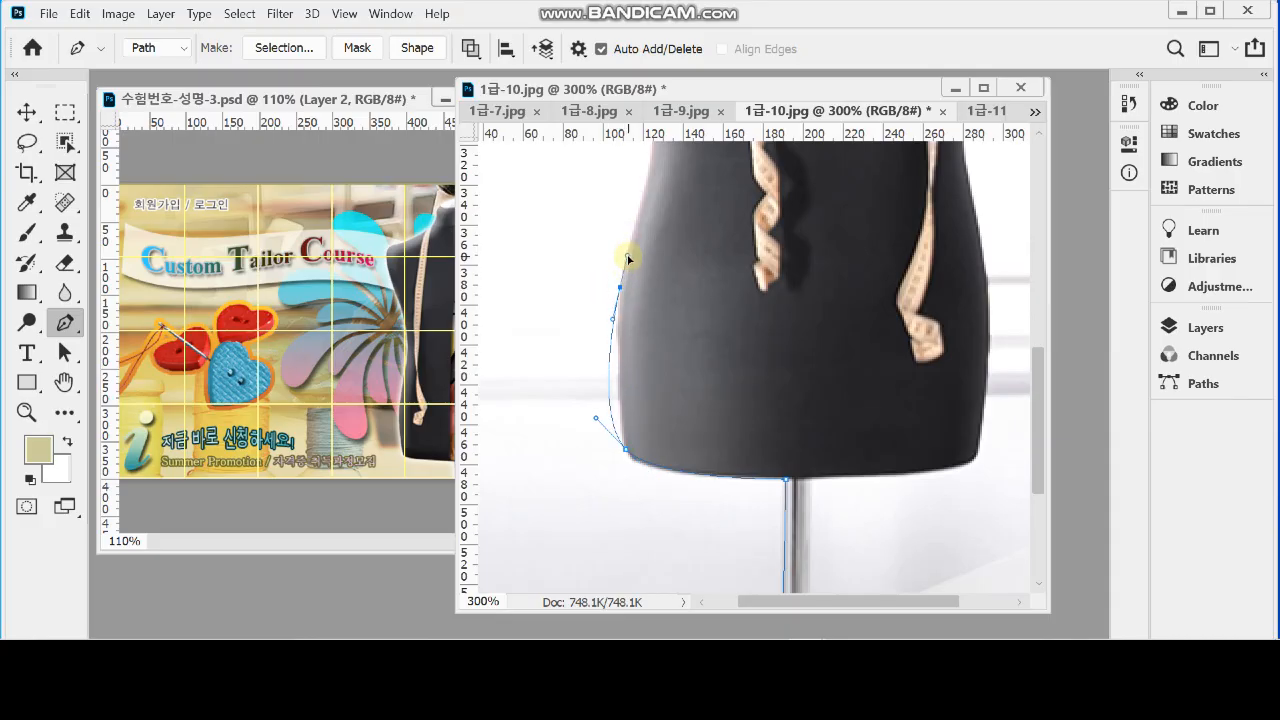
pyautogui.click(613, 421)
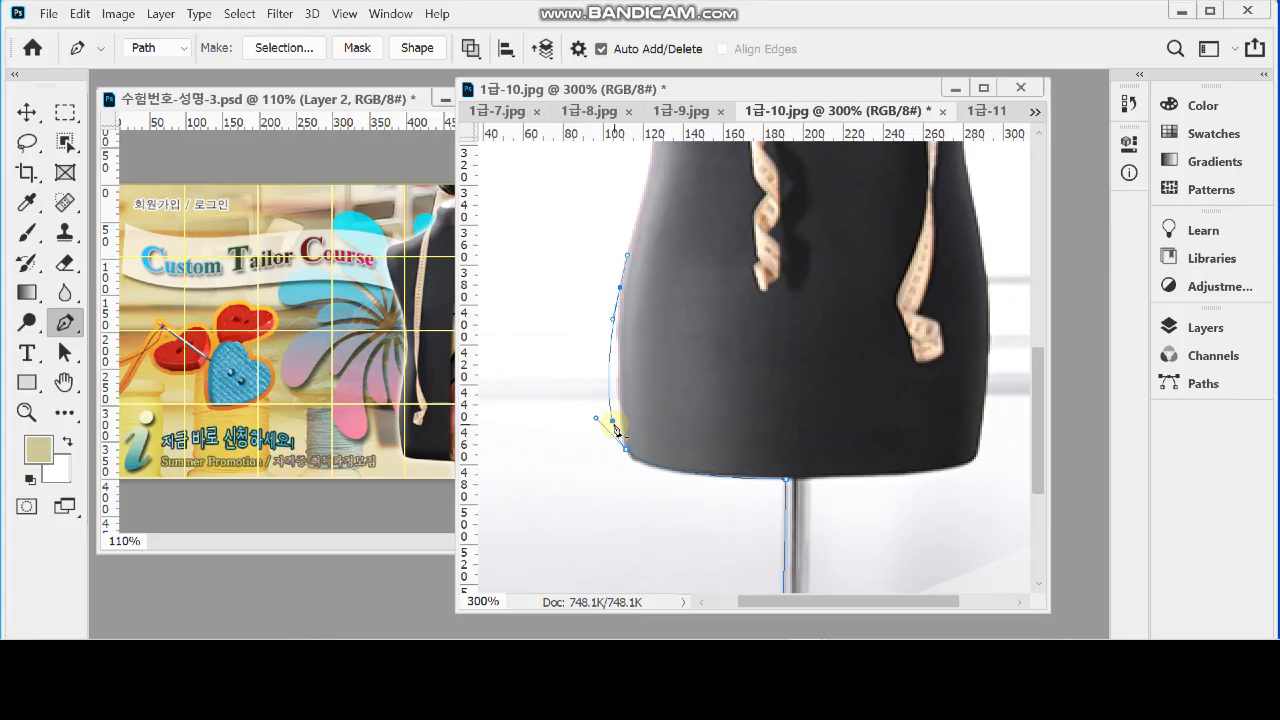
pyautogui.hotkey('ctrl', 'z')
pyautogui.hotkey('ctrl', 'z')
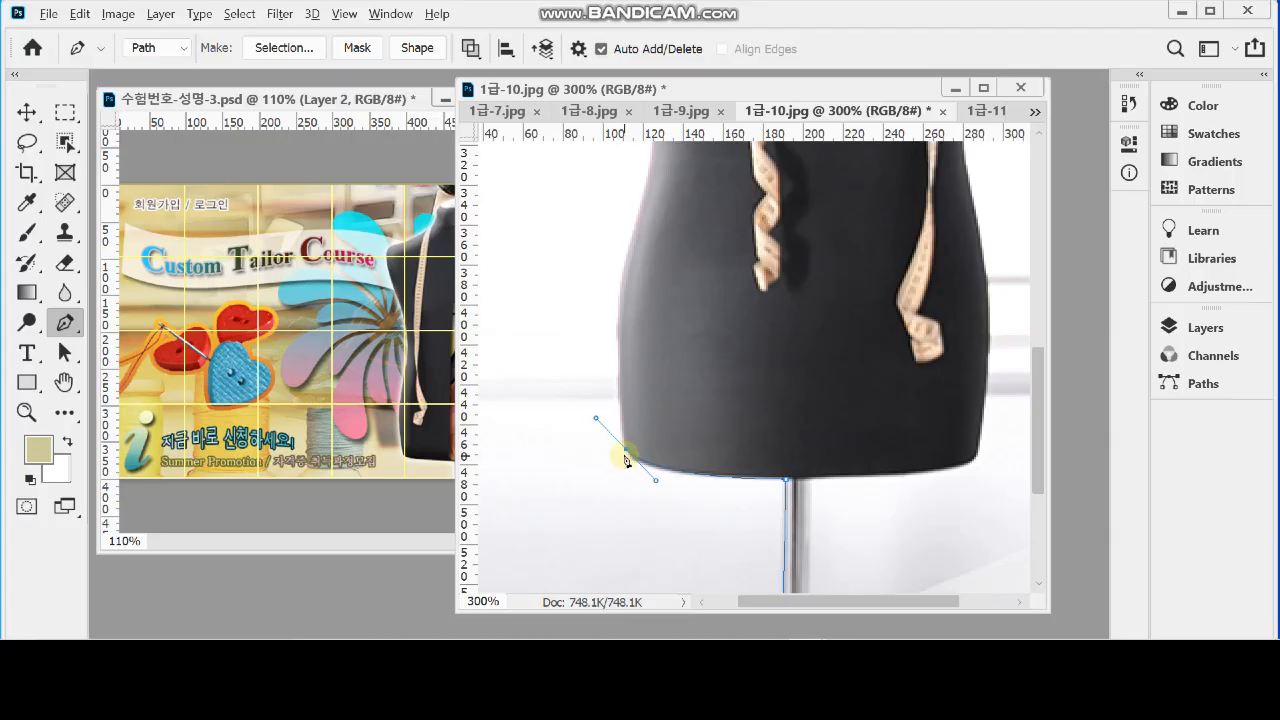
# Remove the lower-left corner anchor's outgoing handle and curve the path up to the mannequin's left hip
pyautogui.press('alt')
pyautogui.press('alt')
pyautogui.keyDown('alt'); pyautogui.click(627, 453); pyautogui.keyUp('alt')
pyautogui.moveTo(621, 289)
pyautogui.mouseDown()
pyautogui.moveTo(631, 240)
pyautogui.moveTo(640, 287)
pyautogui.mouseUp()
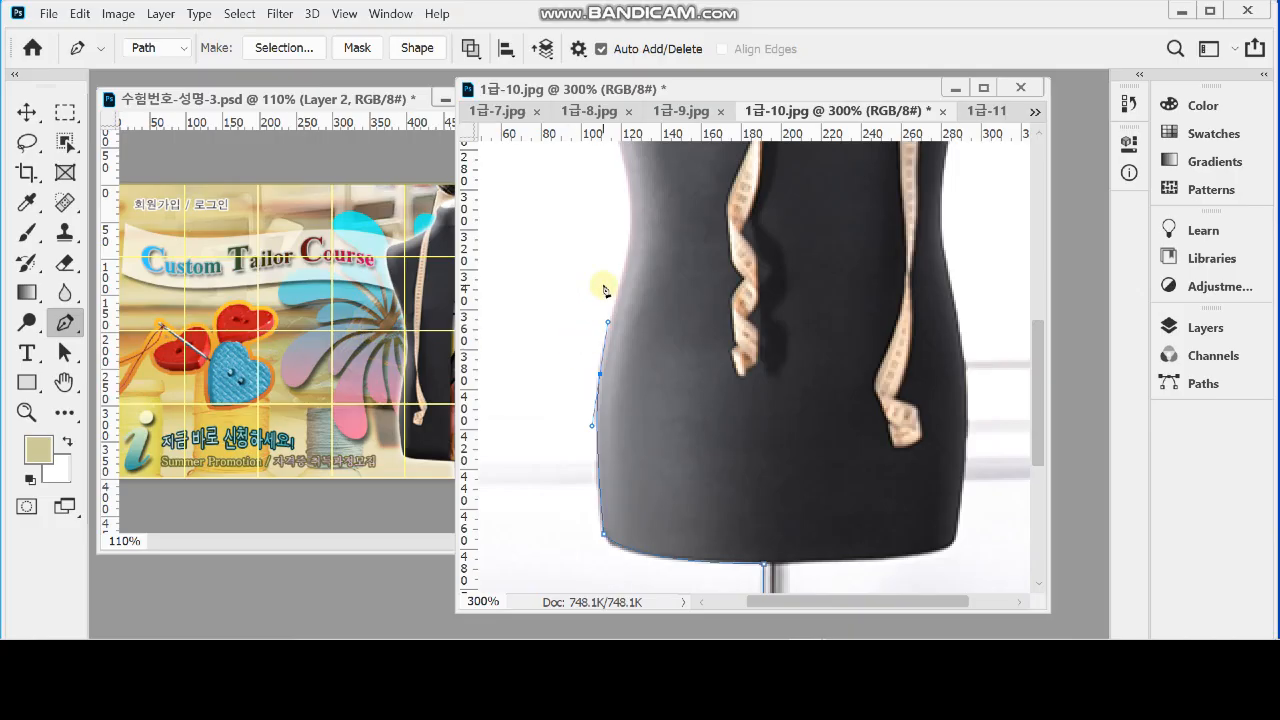
pyautogui.scroll(3, 596, 275)
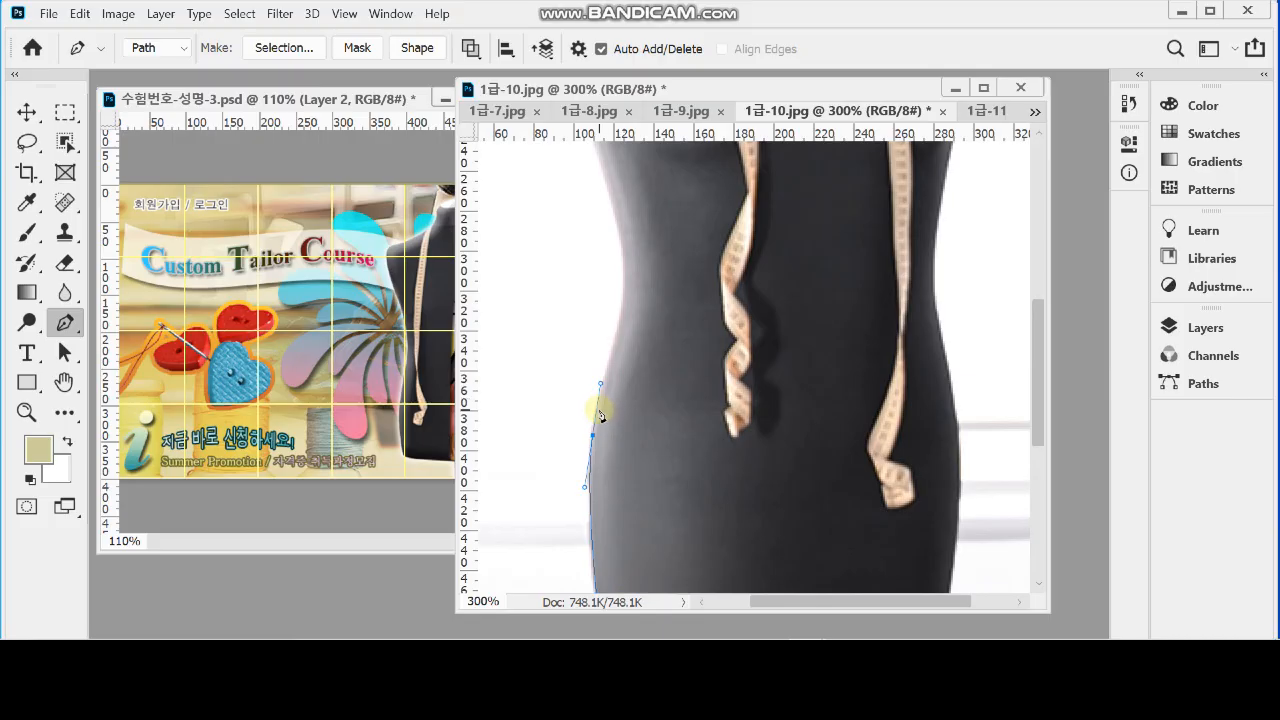
pyautogui.click(599, 408)
pyautogui.click(607, 373)
pyautogui.click(616, 340)
pyautogui.click(624, 320)
pyautogui.click(624, 307)
pyautogui.click(624, 295)
pyautogui.click(626, 281)
pyautogui.click(626, 267)
pyautogui.click(623, 252)
pyautogui.click(620, 229)
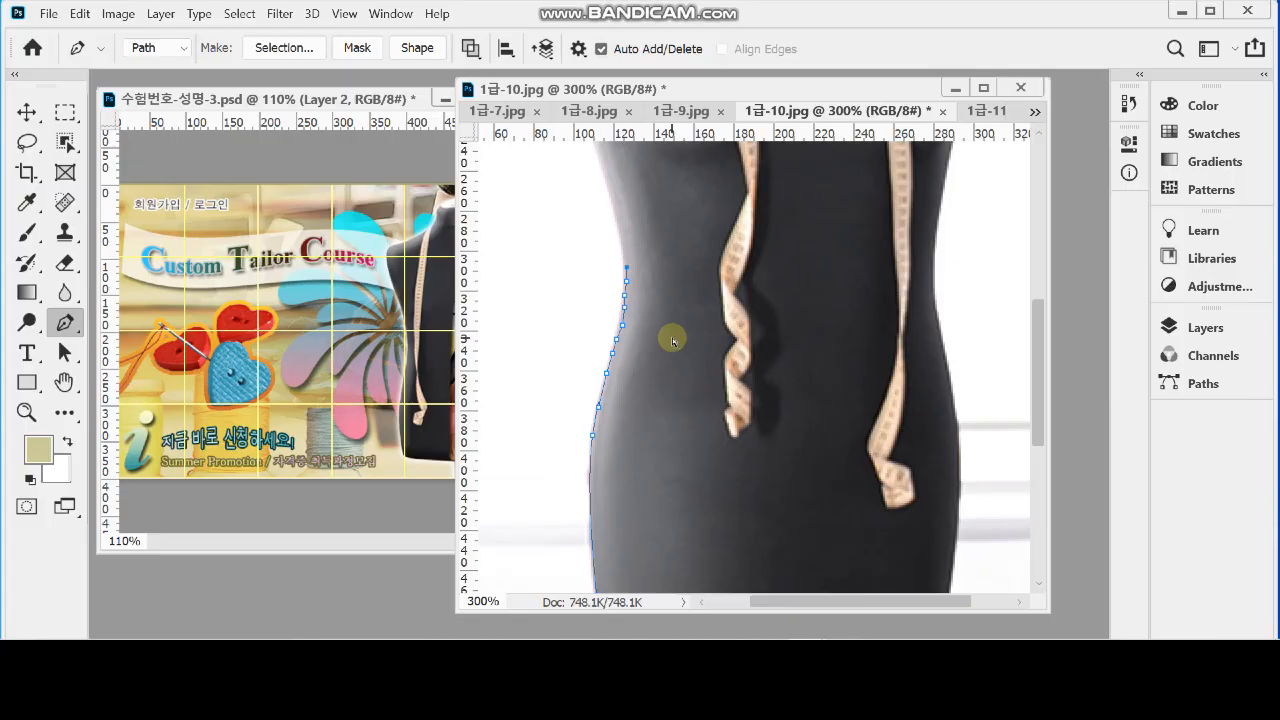
pyautogui.hotkey('ctrl', 'z')
pyautogui.hotkey('ctrl', 'z')
pyautogui.hotkey('ctrl', 'z')
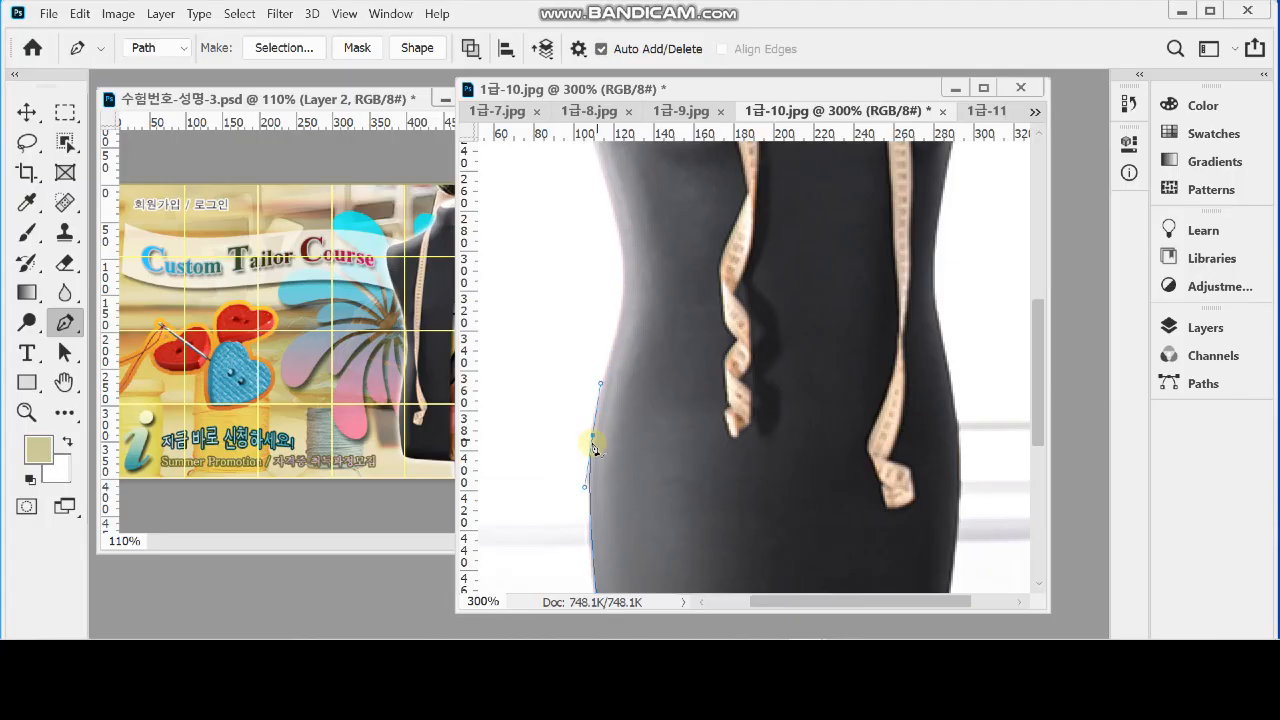
# Trace the mannequin's left waist and side up to the tip of the shoulder with curved anchor points
pyautogui.moveTo(624, 293); pyautogui.dragTo(628, 267)
pyautogui.moveTo(627, 218); pyautogui.dragTo(667, 377)
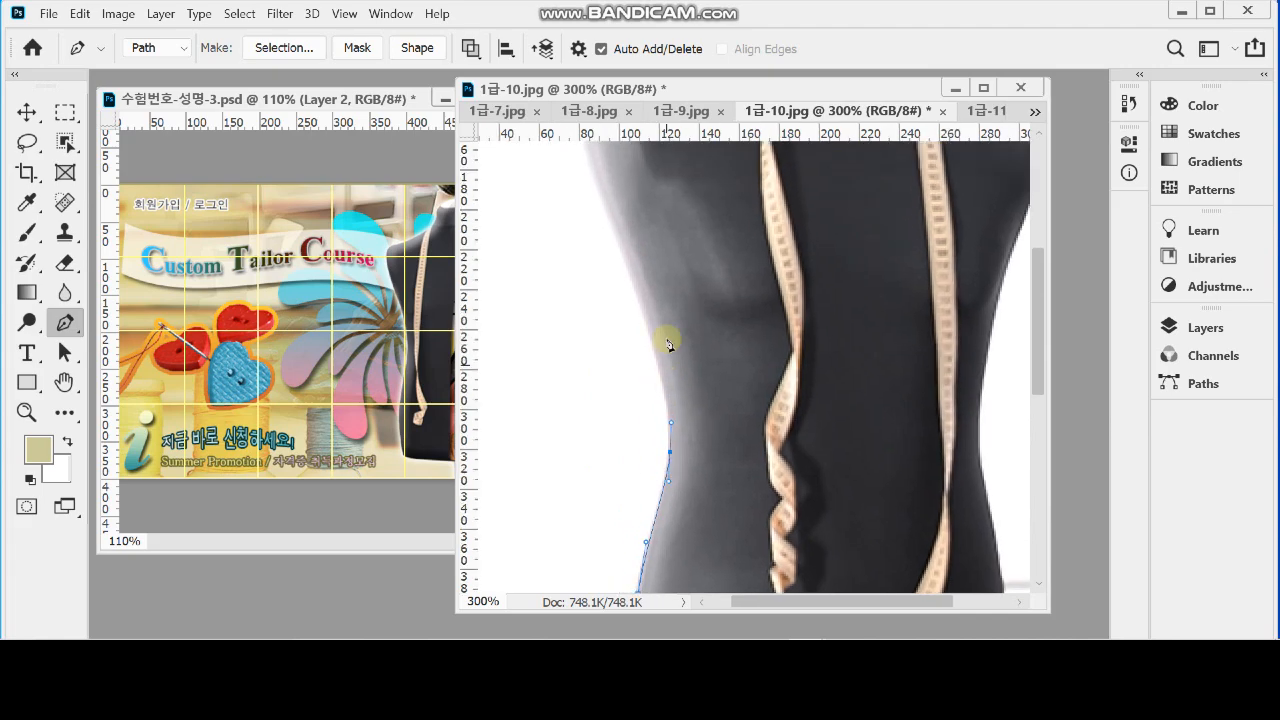
pyautogui.moveTo(632, 278); pyautogui.dragTo(651, 333)
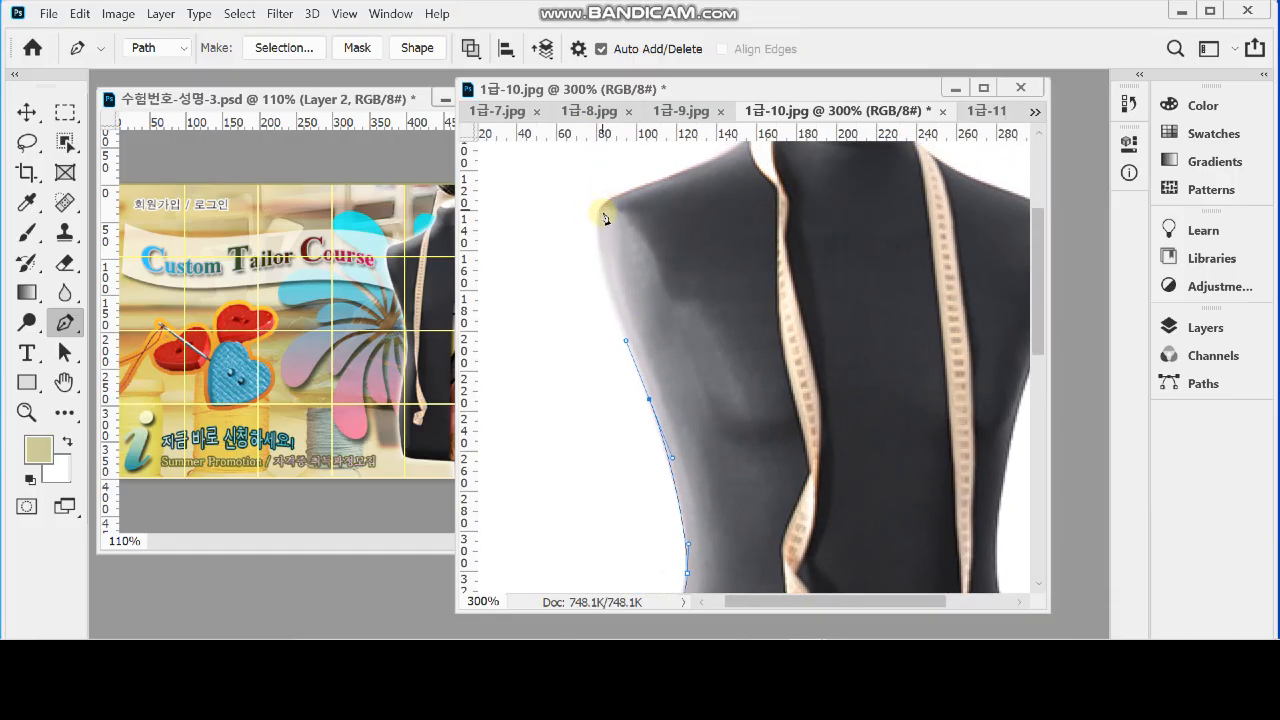
pyautogui.moveTo(599, 211); pyautogui.dragTo(607, 158)
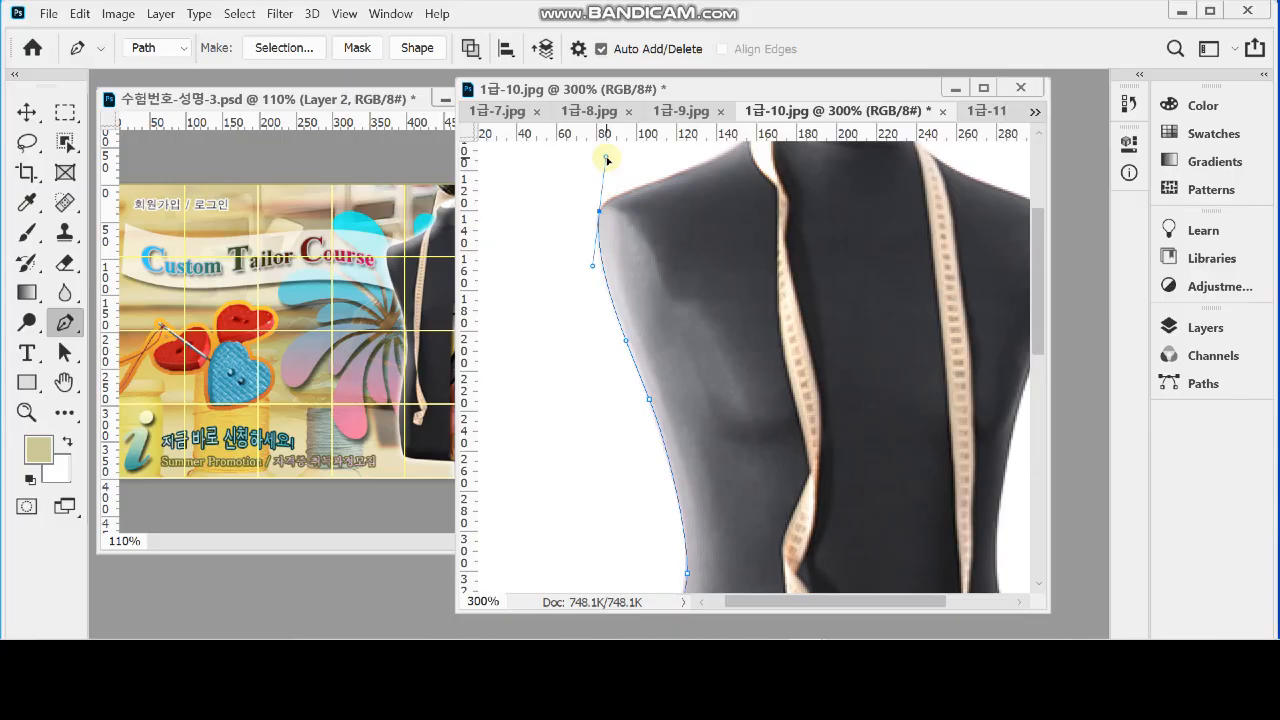
# Remove the left shoulder anchor's outgoing handle and curve the path along the shoulder toward the neck
pyautogui.moveTo(629, 223); pyautogui.dragTo(577, 271)
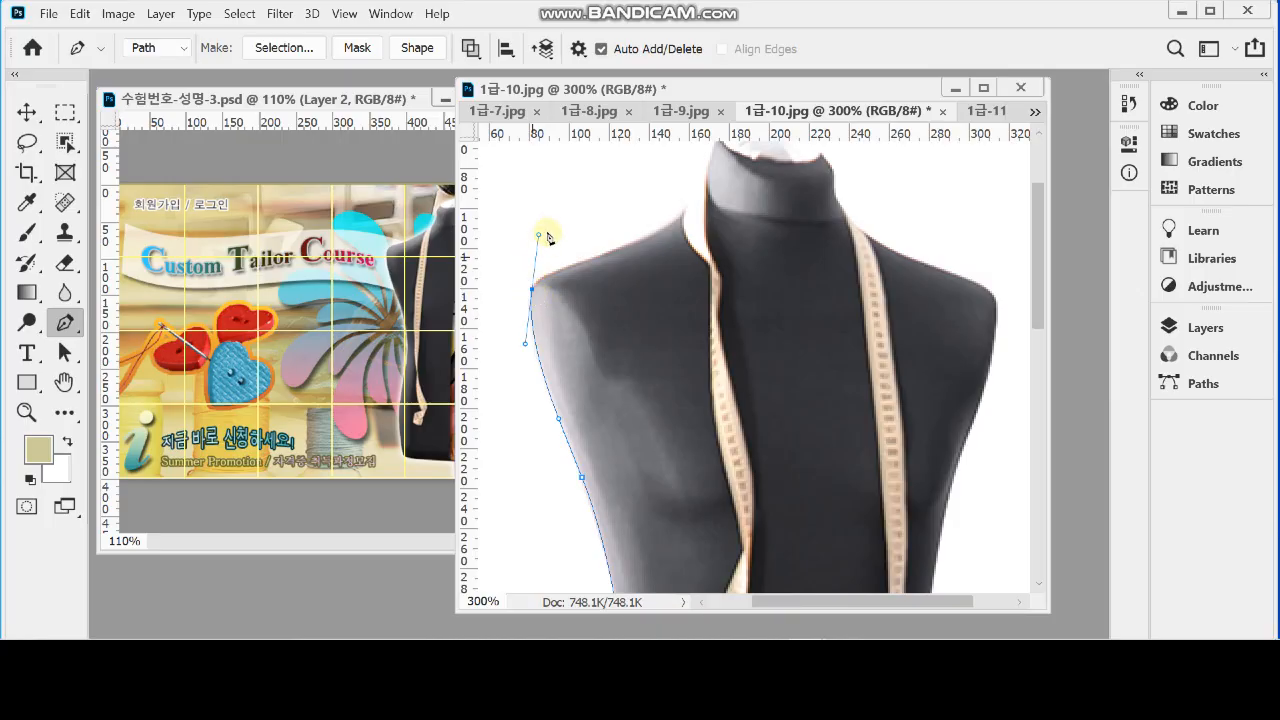
pyautogui.moveTo(636, 241); pyautogui.dragTo(651, 239)
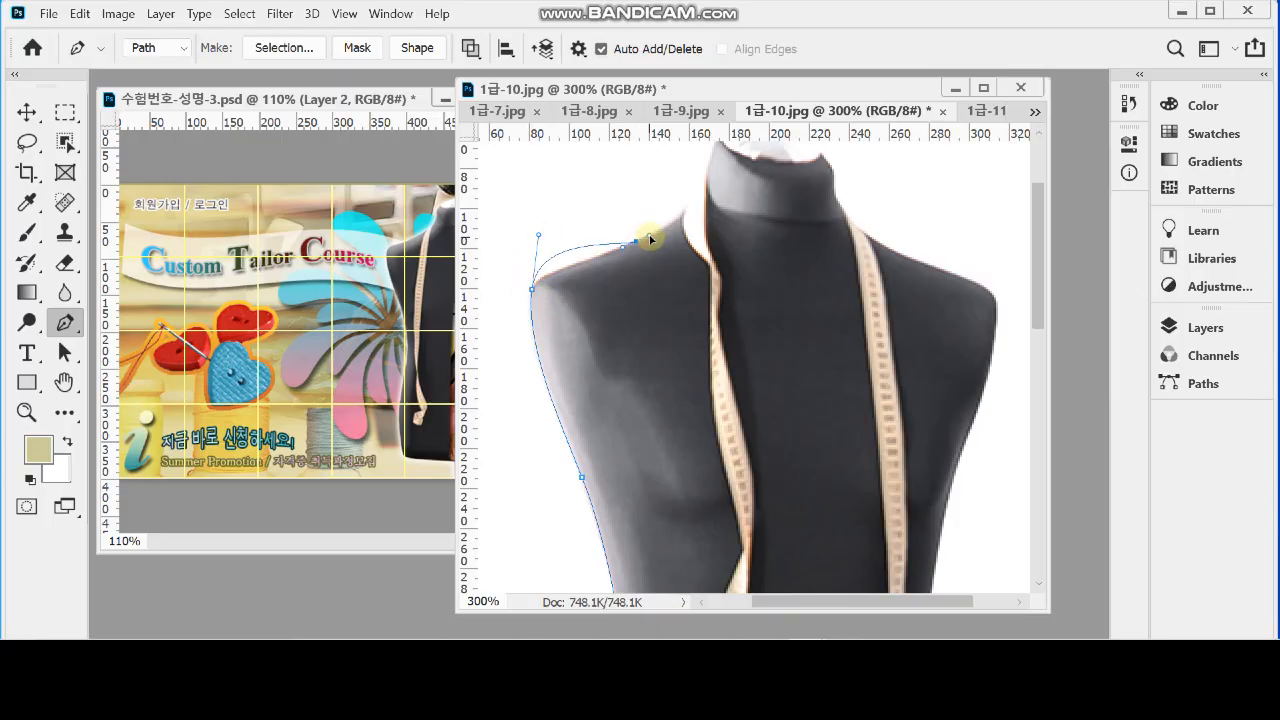
pyautogui.hotkey('ctrl', 'z')
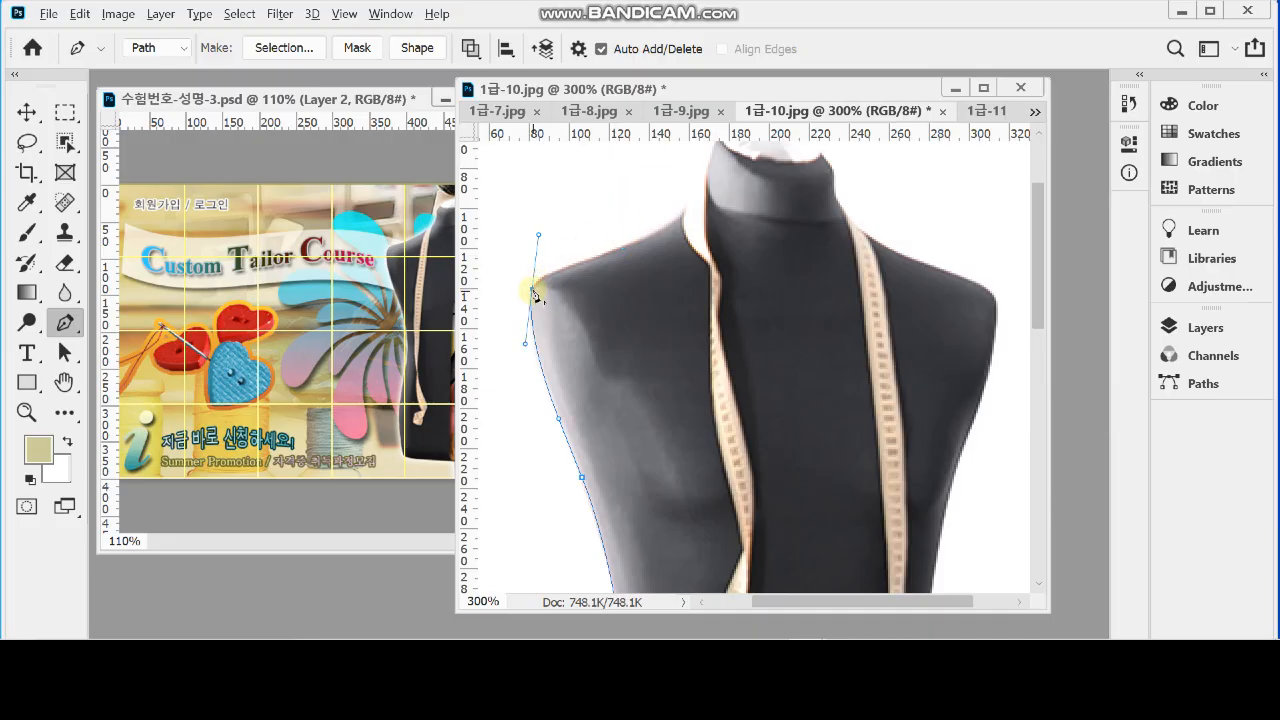
pyautogui.keyDown('alt'); pyautogui.click(532, 290); pyautogui.keyUp('alt')
pyautogui.moveTo(580, 261)
pyautogui.mouseDown()
pyautogui.moveTo(634, 249)
pyautogui.moveTo(573, 250)
pyautogui.moveTo(589, 264)
pyautogui.mouseUp()
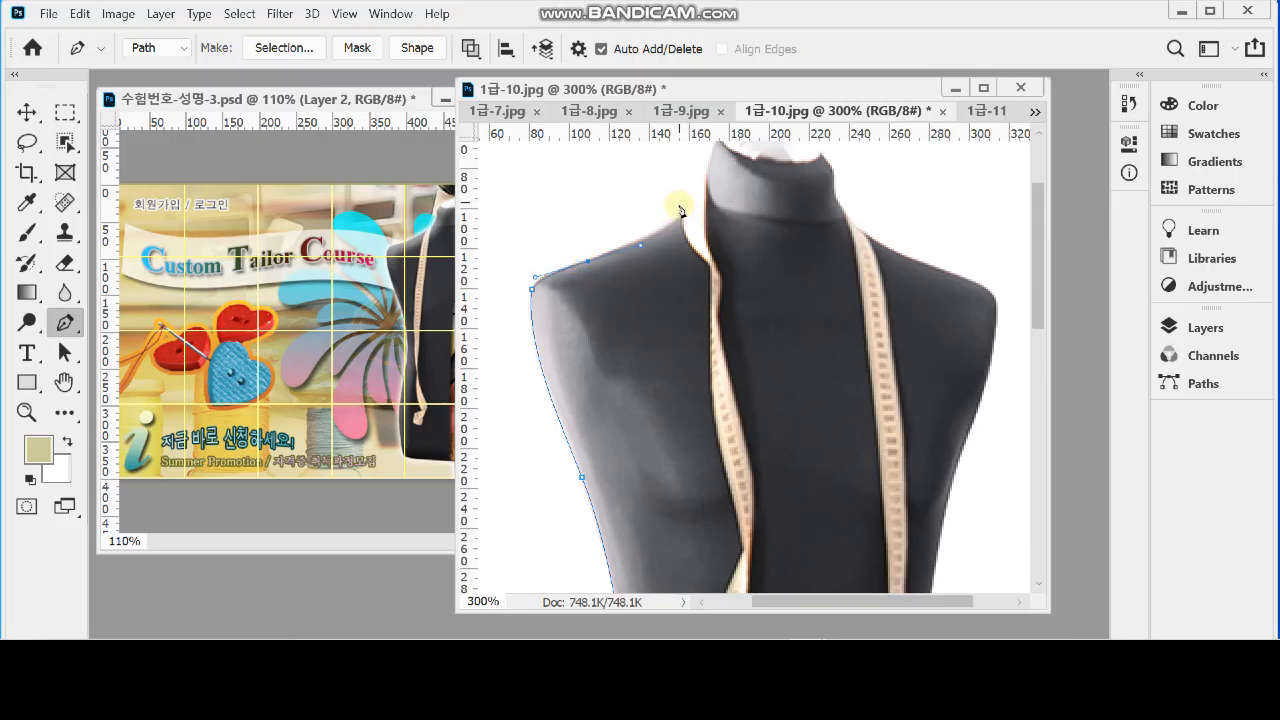
# Trace the path up the left of the neck, over its top and down to the right shoulder
pyautogui.moveTo(706, 187); pyautogui.dragTo(740, 189)
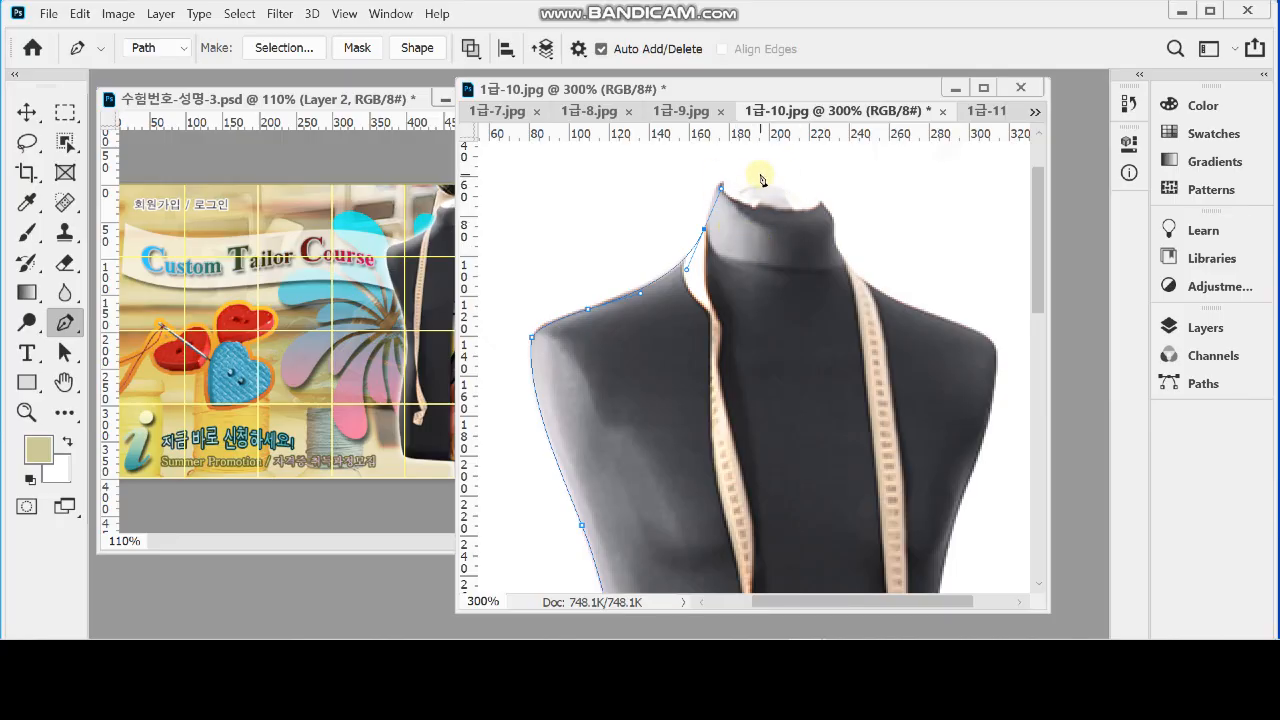
pyautogui.moveTo(758, 170); pyautogui.dragTo(807, 170)
pyautogui.moveTo(833, 224); pyautogui.dragTo(866, 285)
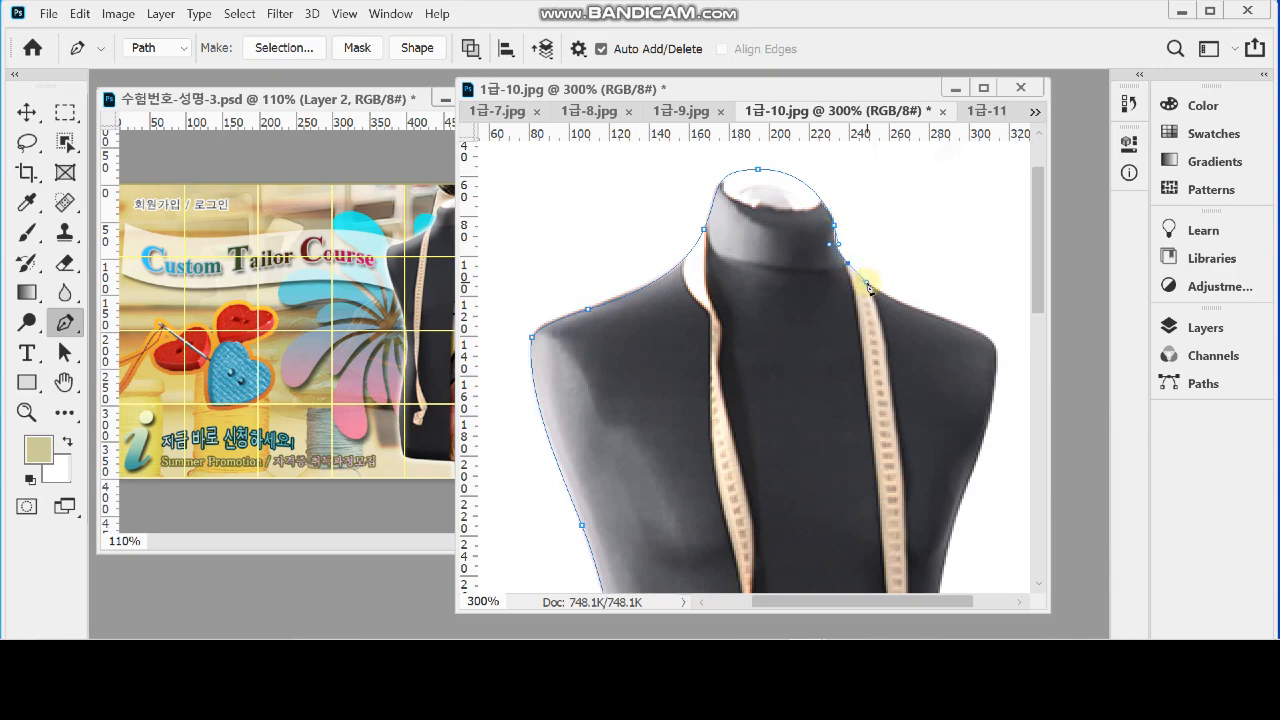
# Continue the path down the mannequin's right side and back along the bottom edge to the stand
pyautogui.press('alt')
pyautogui.scroll(-10, 761, 350)
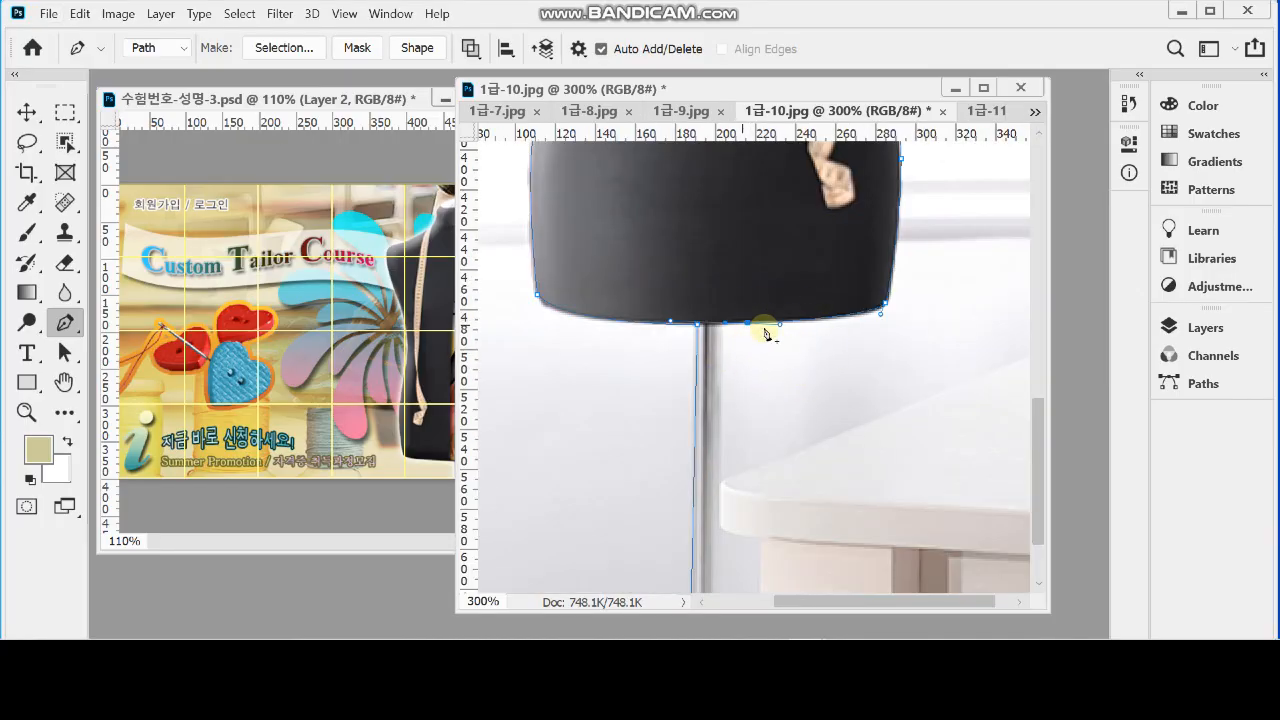
pyautogui.scroll(-1, 745, 318)
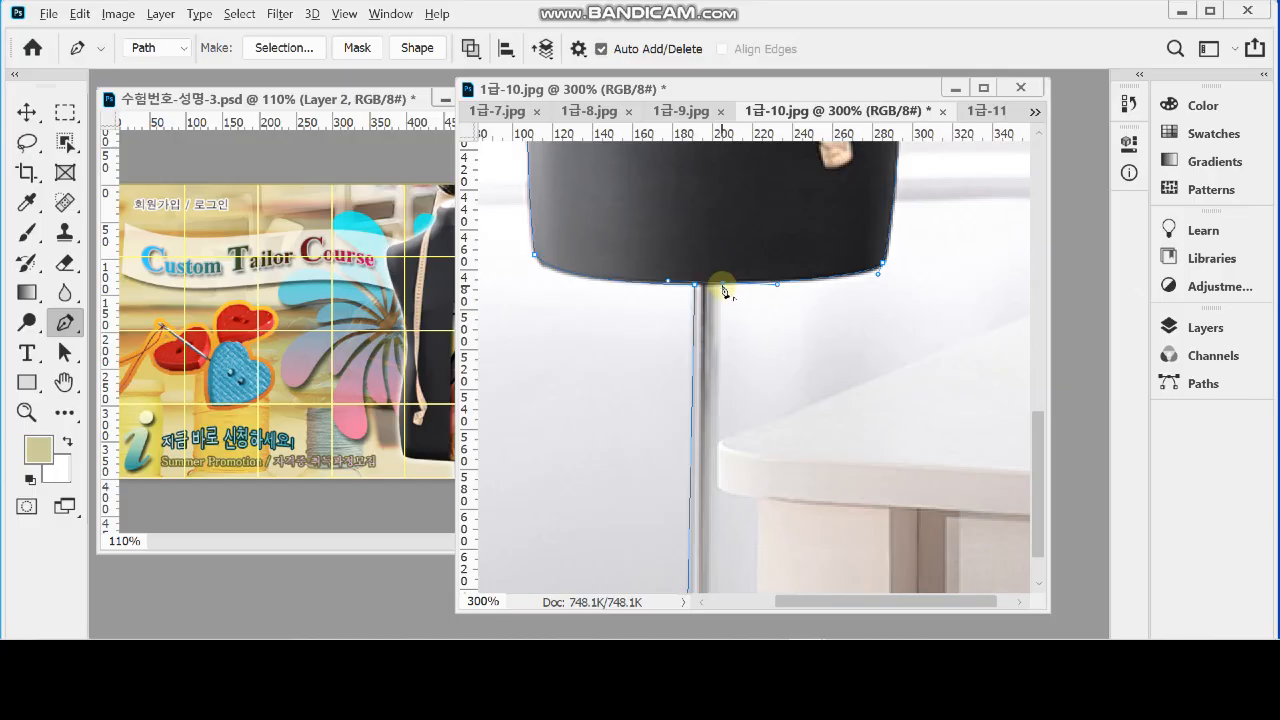
# Align the anchor where the body meets the pole, trace the pole's right edge down and close the path
pyautogui.scroll(-1, 724, 380)
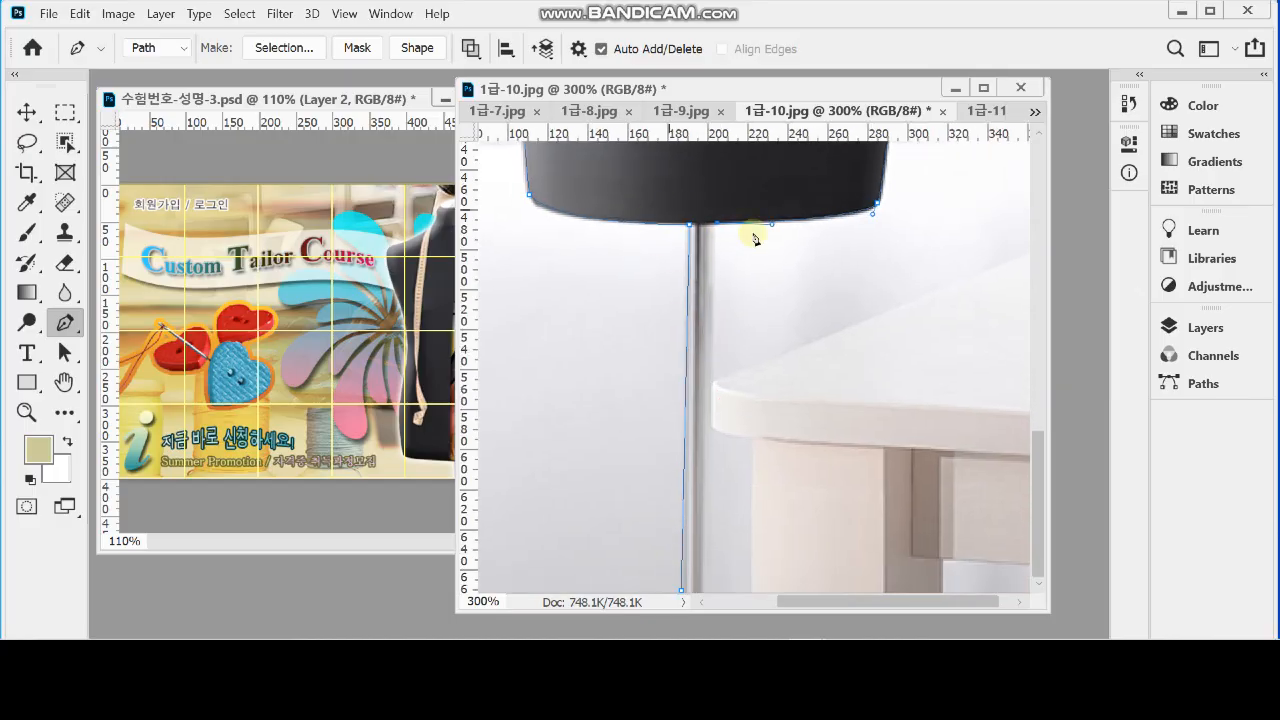
pyautogui.hscroll(1, 729, 372)
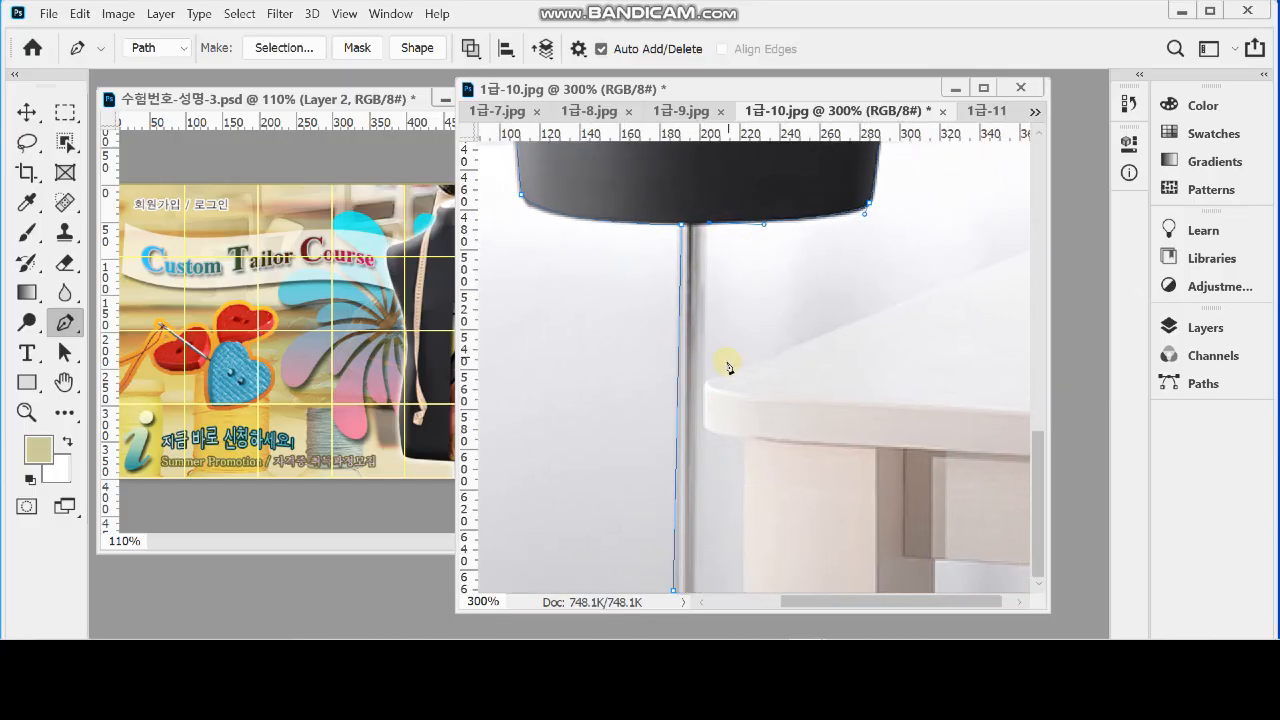
pyautogui.click(701, 591)
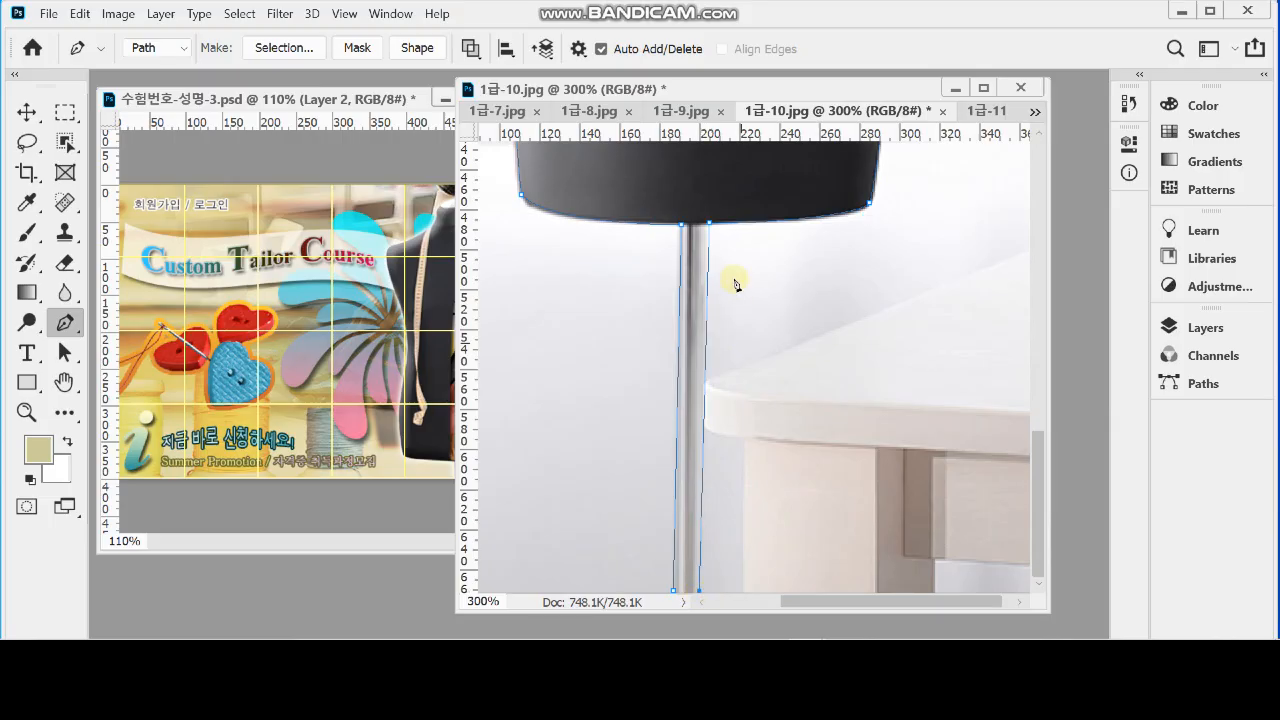
pyautogui.click(710, 223)
pyautogui.moveTo(711, 228); pyautogui.dragTo(708, 229)
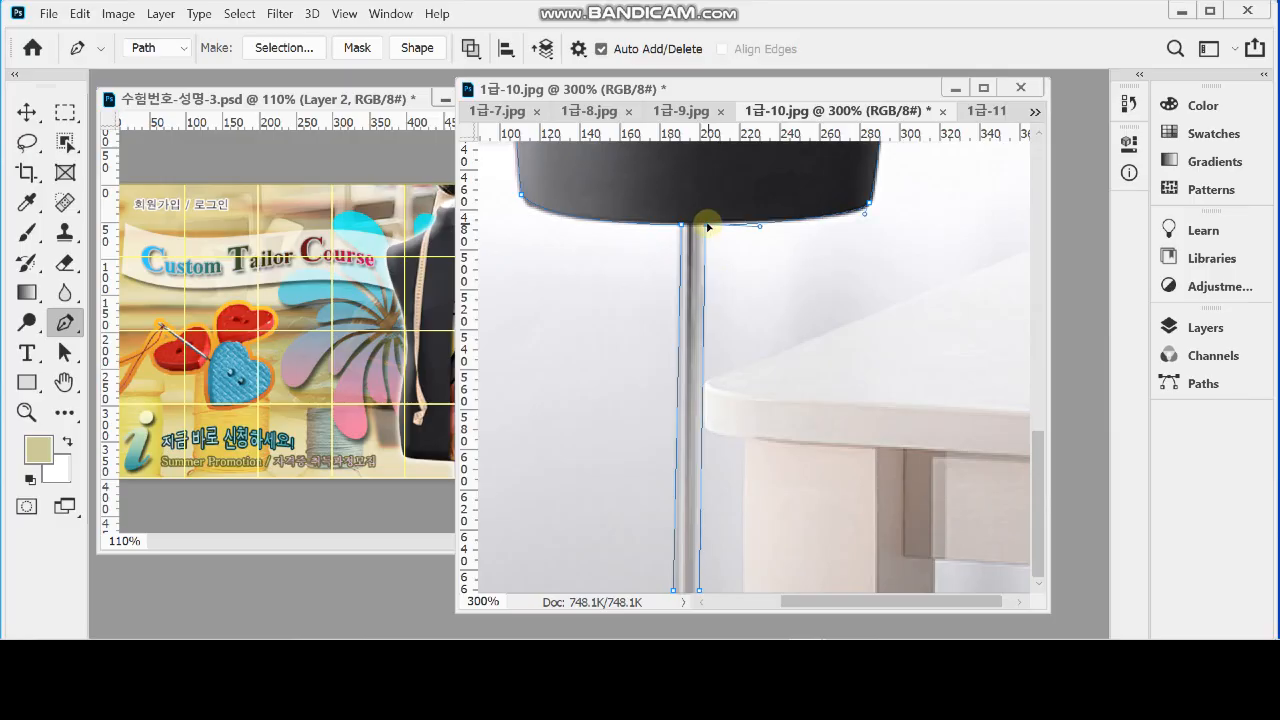
pyautogui.click(700, 591)
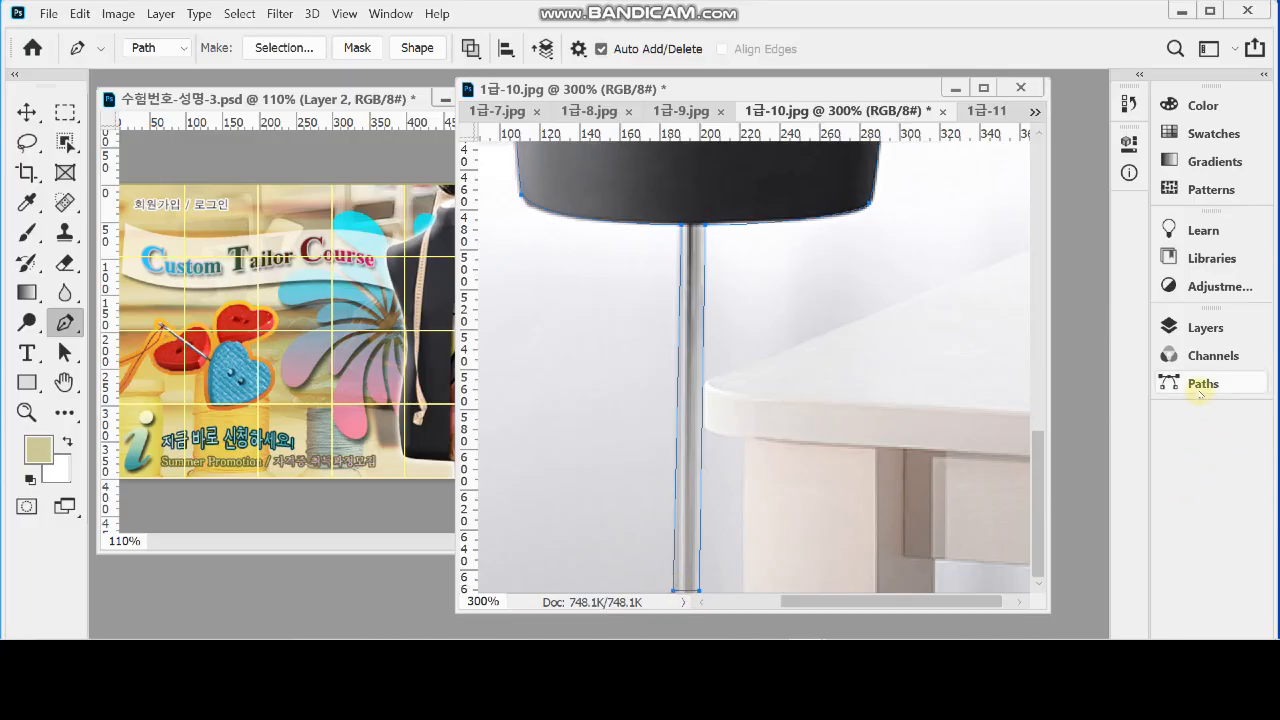
# Load the mannequin's Work Path as a selection, clear the selection and reactivate the path
pyautogui.click(1200, 384)
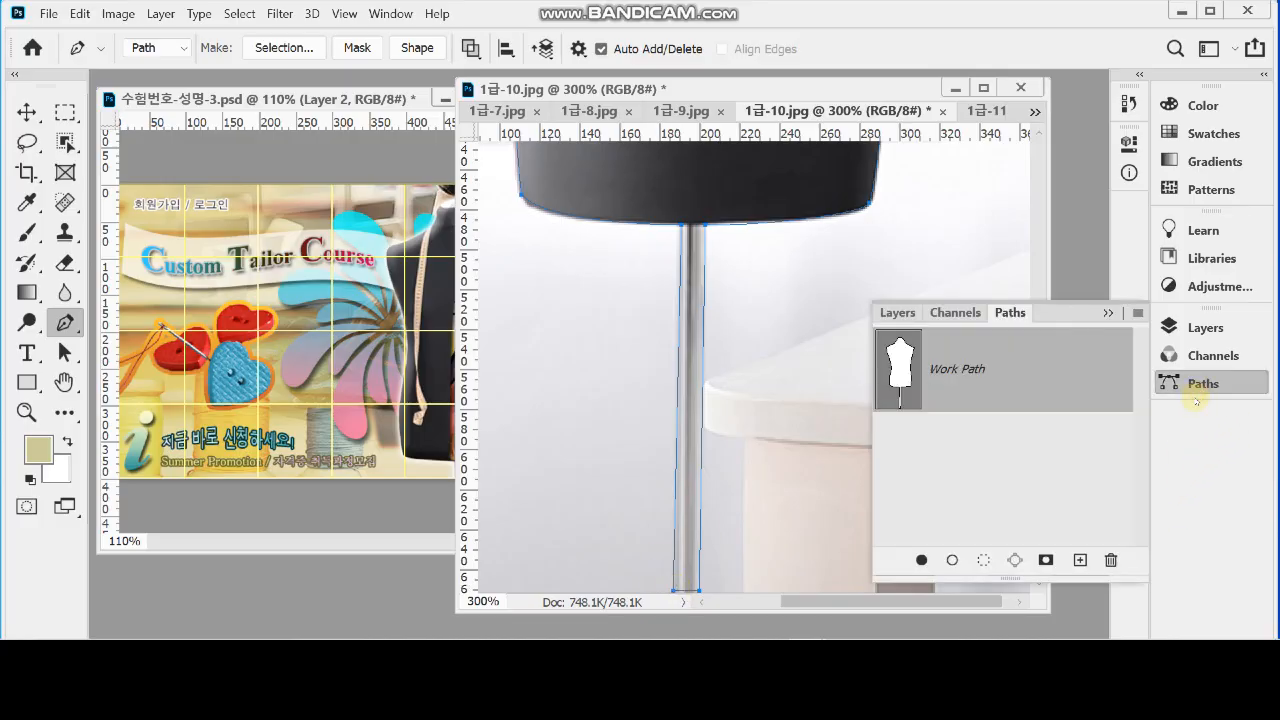
pyautogui.keyDown('ctrl'); pyautogui.click(905, 369); pyautogui.keyUp('ctrl')
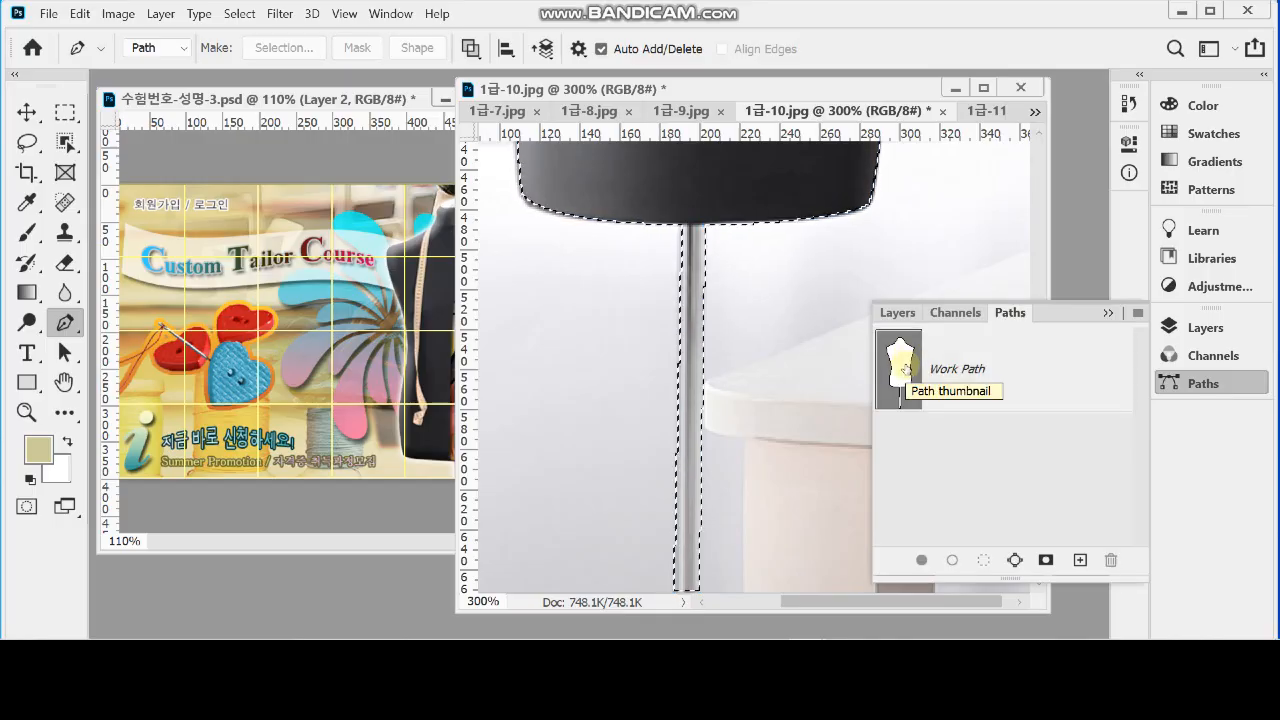
pyautogui.hotkey('ctrl', 'd')
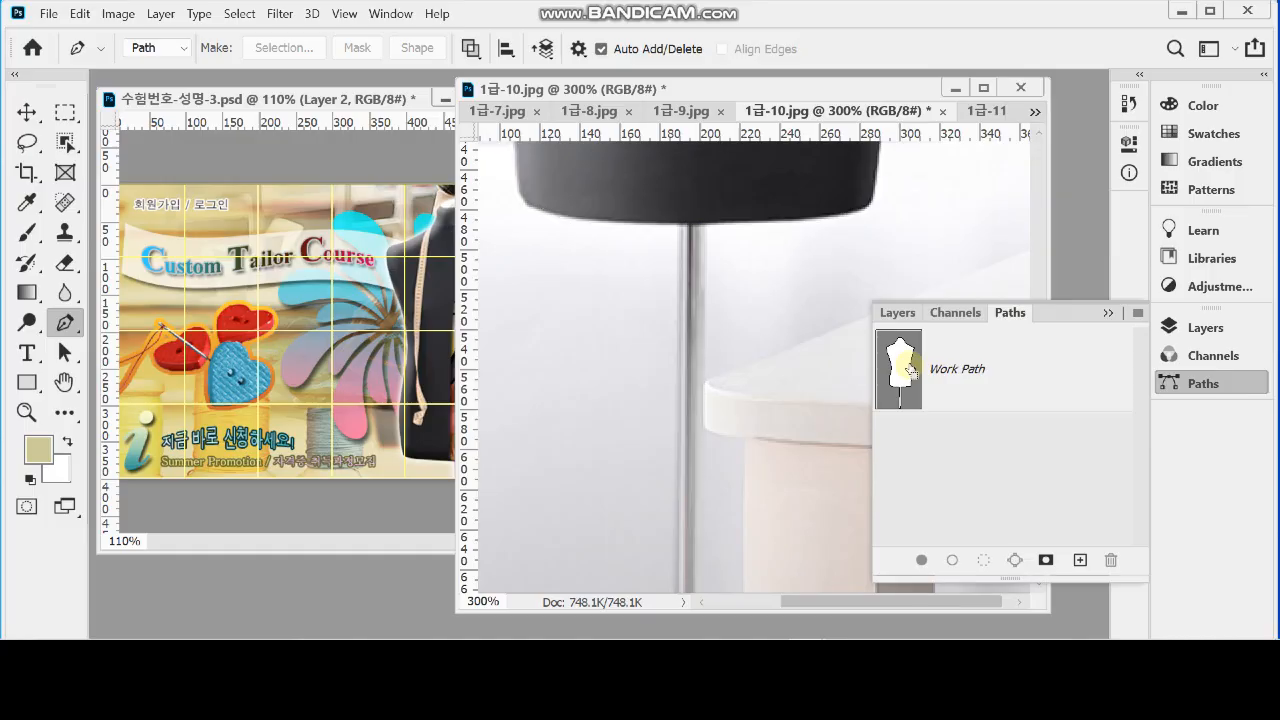
pyautogui.click(975, 378)
pyautogui.click(1204, 386)
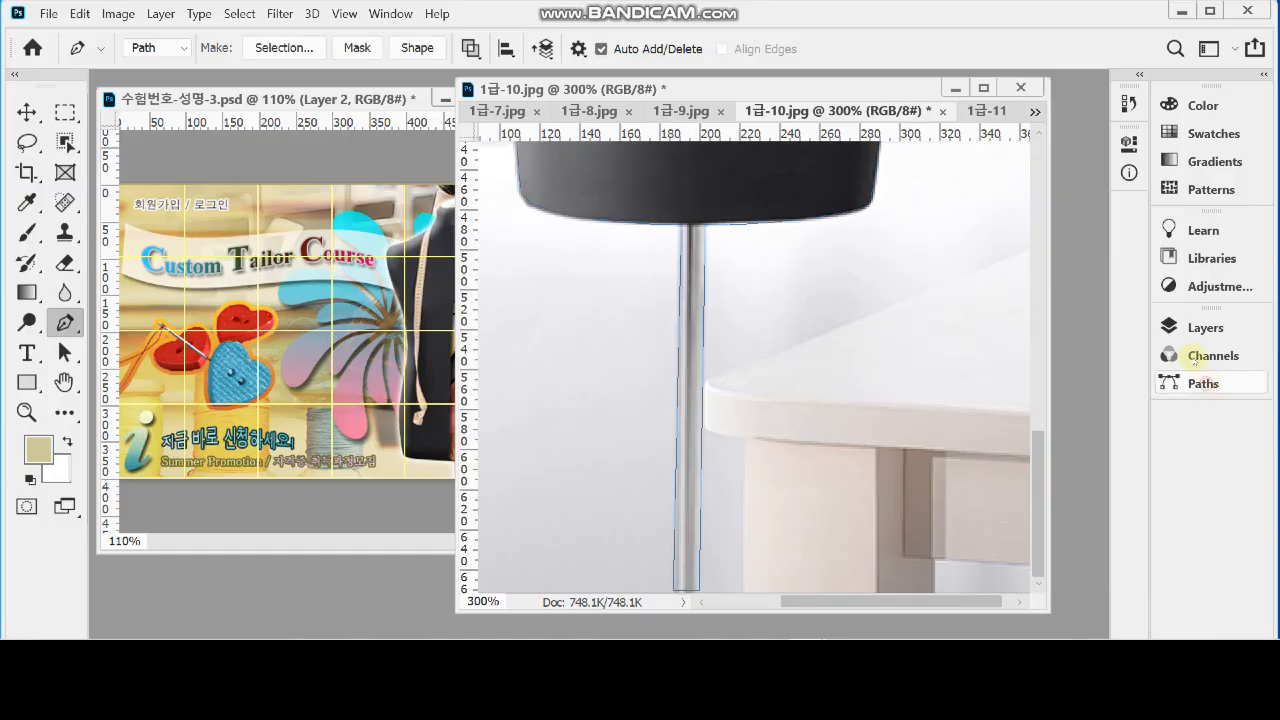
# Convert the mannequin path to a selection, copy it and paste the cut-out into the denim composition
pyautogui.keyDown('alt'); pyautogui.click(825, 362); pyautogui.keyUp('alt')
pyautogui.keyDown('alt'); pyautogui.click(775, 276); pyautogui.keyUp('alt')
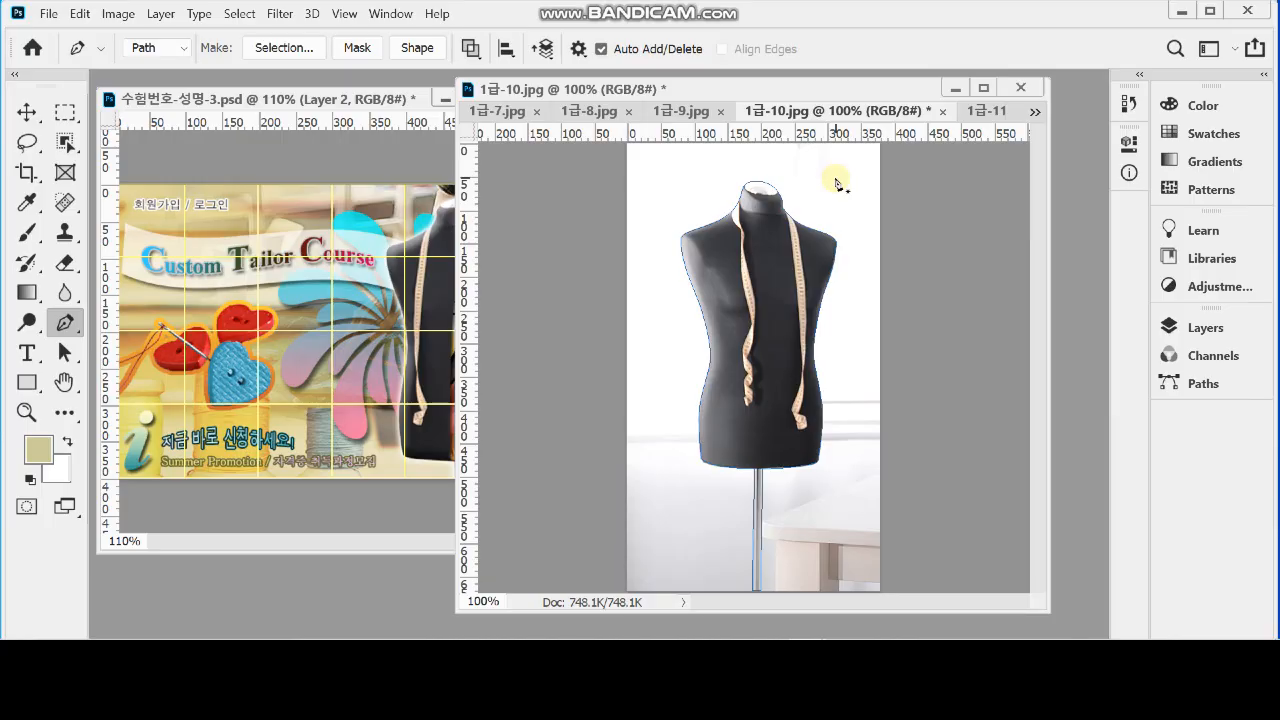
pyautogui.hotkey('ctrl', 'Return')
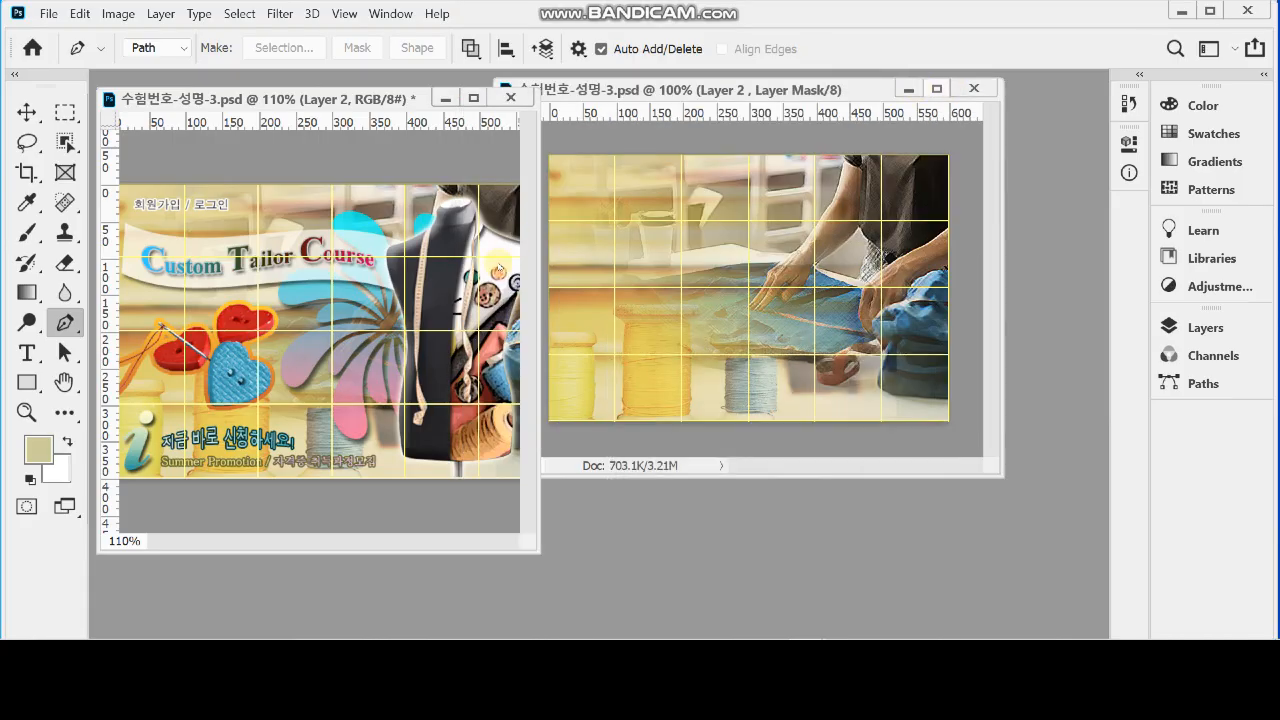
pyautogui.hotkey('ctrl', 'v')
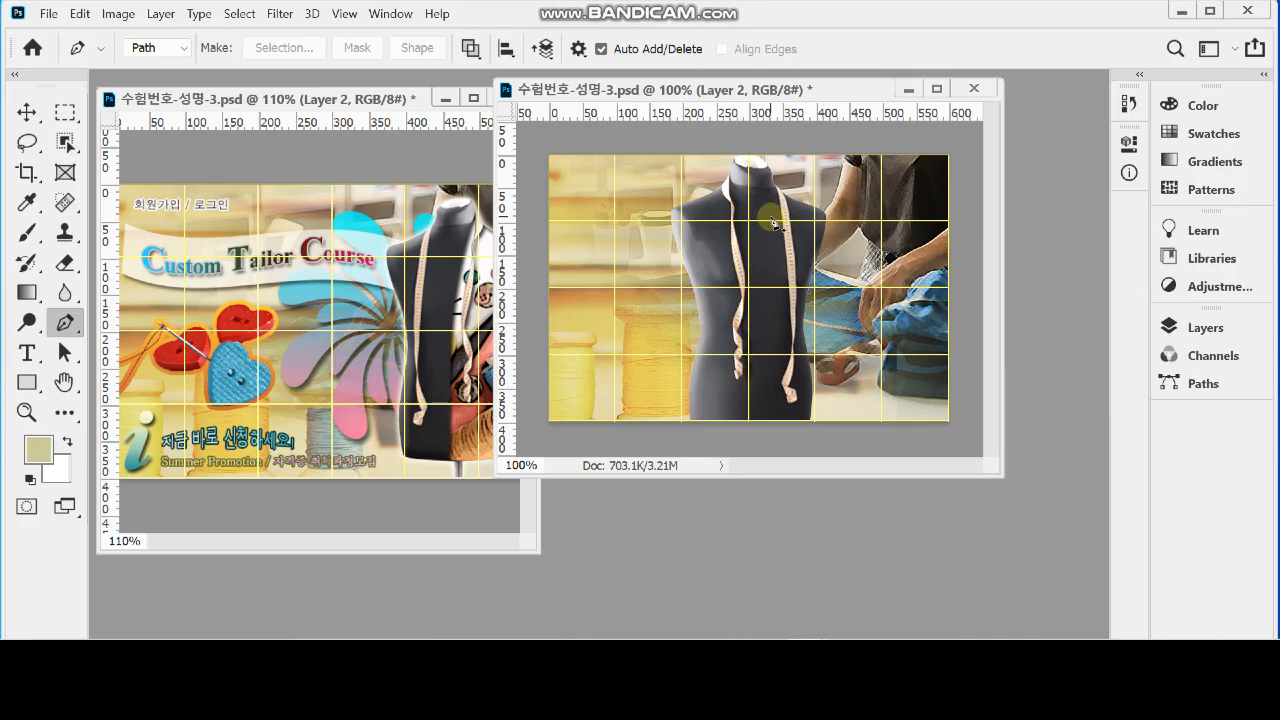
# Flip the pasted mannequin horizontally with Free Transform
pyautogui.hotkey('ctrl', 't')
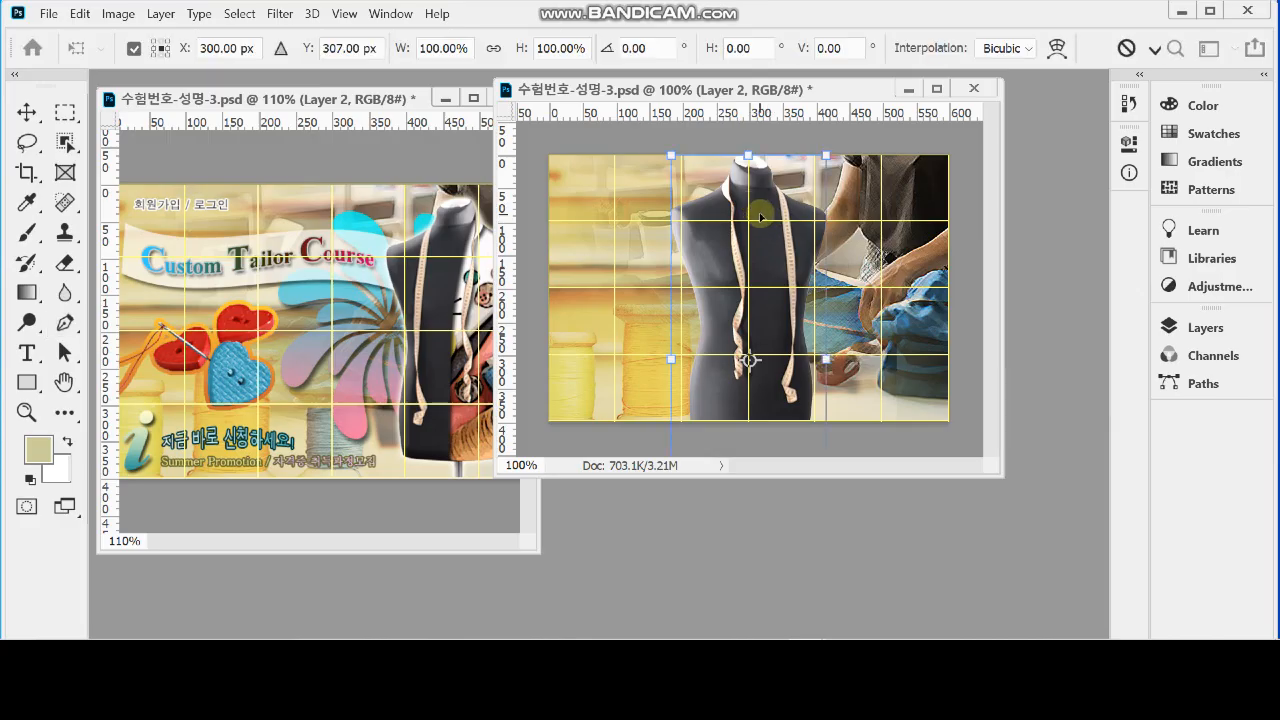
pyautogui.rightClick(764, 207)
pyautogui.click(846, 550)
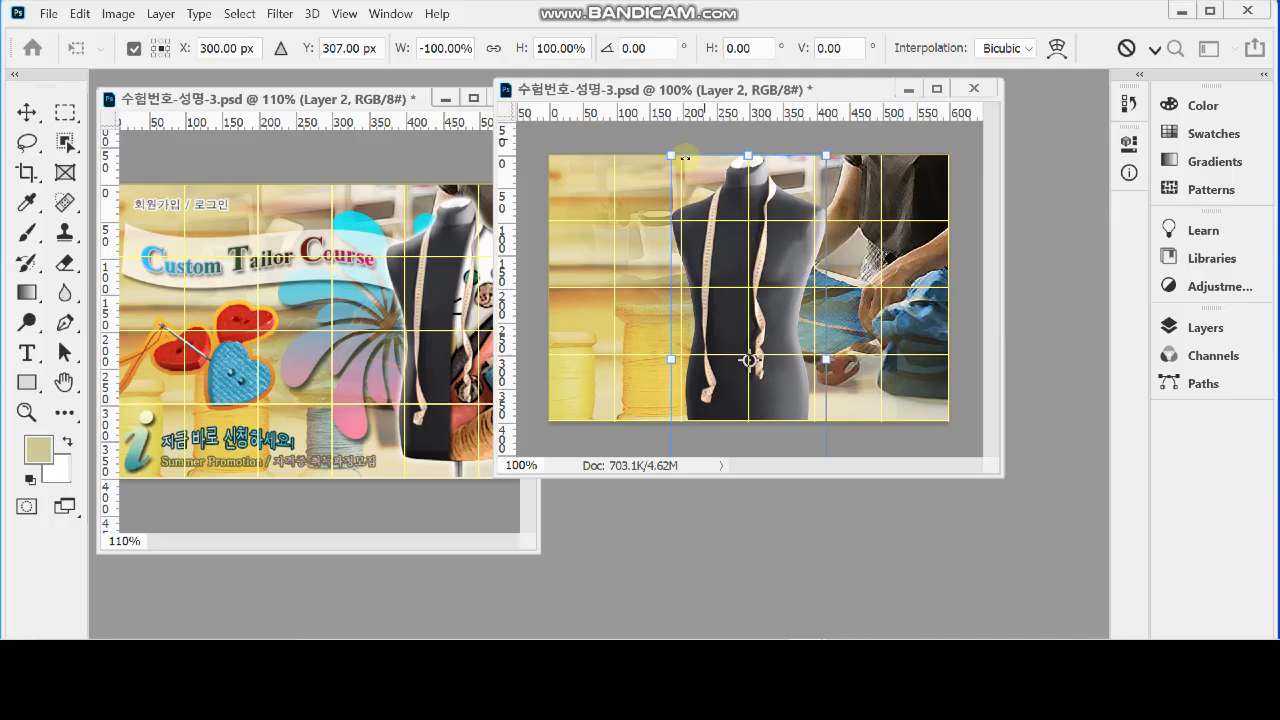
pyautogui.moveTo(672, 154); pyautogui.dragTo(708, 193)
pyautogui.moveTo(650, 90); pyautogui.dragTo(700, 114)
pyautogui.moveTo(771, 324); pyautogui.dragTo(948, 254)
pyautogui.moveTo(856, 180); pyautogui.dragTo(822, 184)
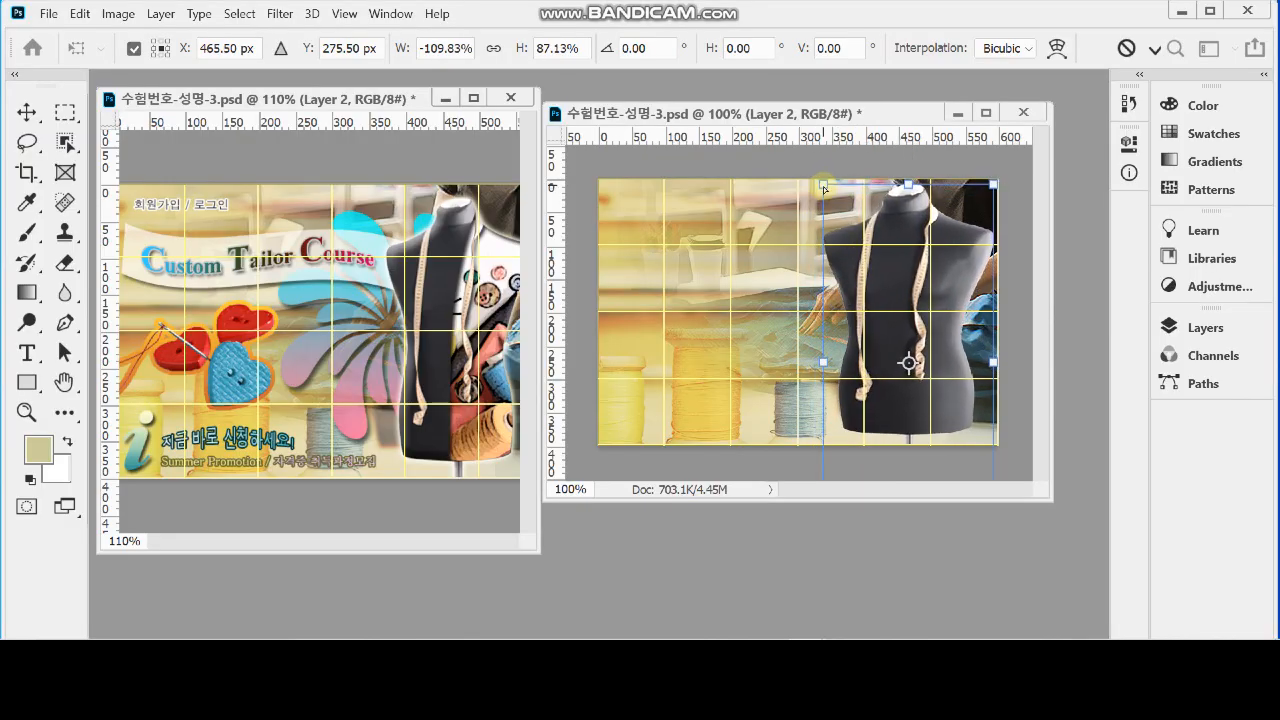
pyautogui.hotkey('ctrl', 'z')
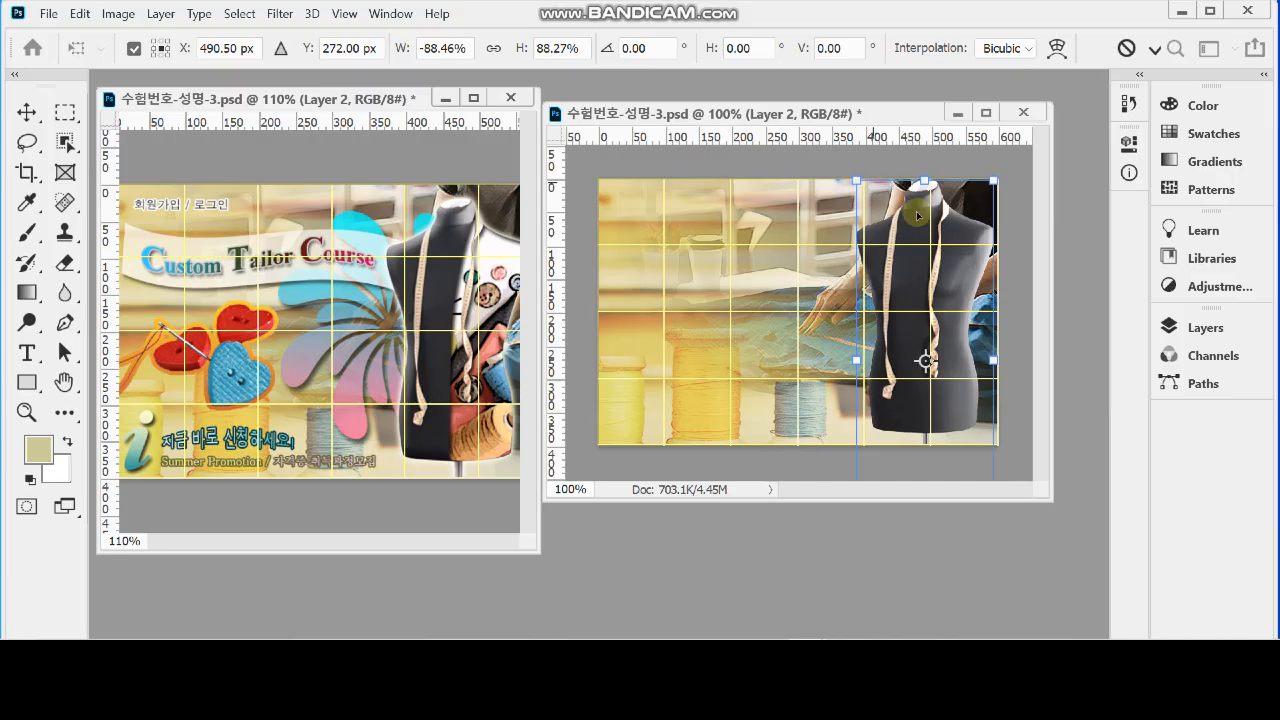
pyautogui.moveTo(917, 240); pyautogui.dragTo(918, 259)
pyautogui.press('Return')
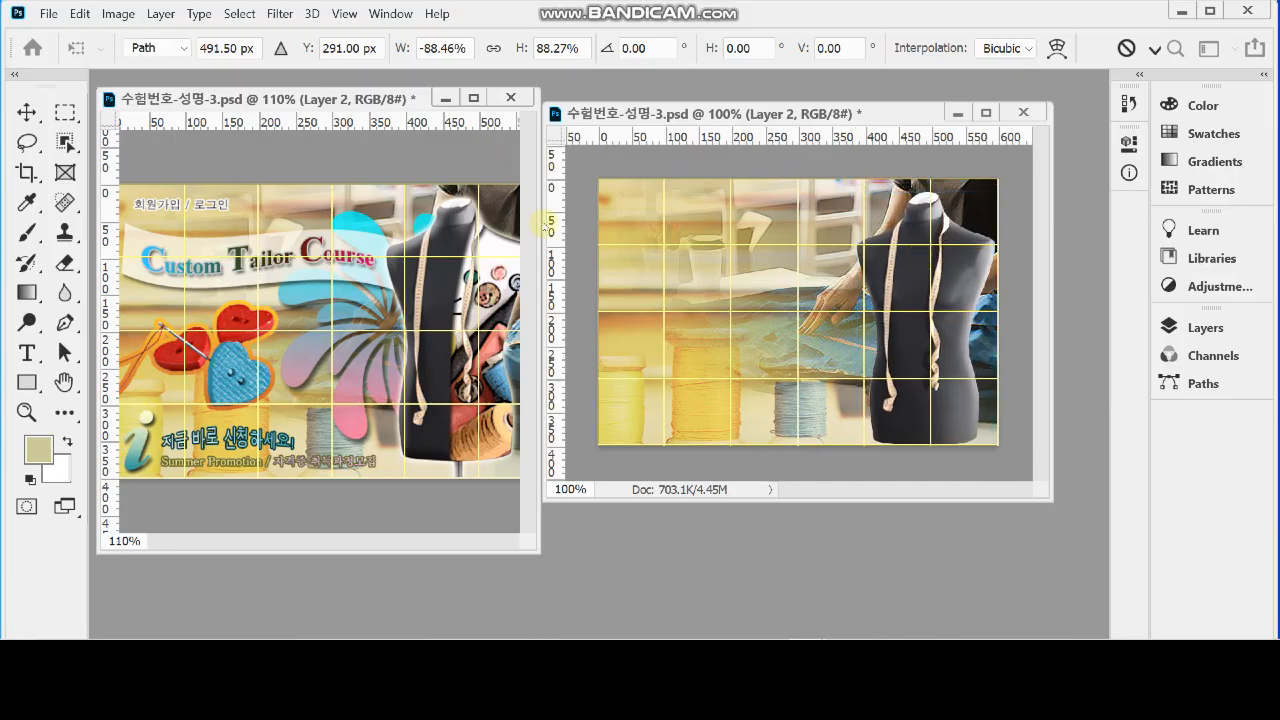
pyautogui.press('p')
# Widen the finished reference's window, then flip the pasted mannequin horizontally with Free Transform
pyautogui.moveTo(540, 222); pyautogui.dragTo(608, 216)
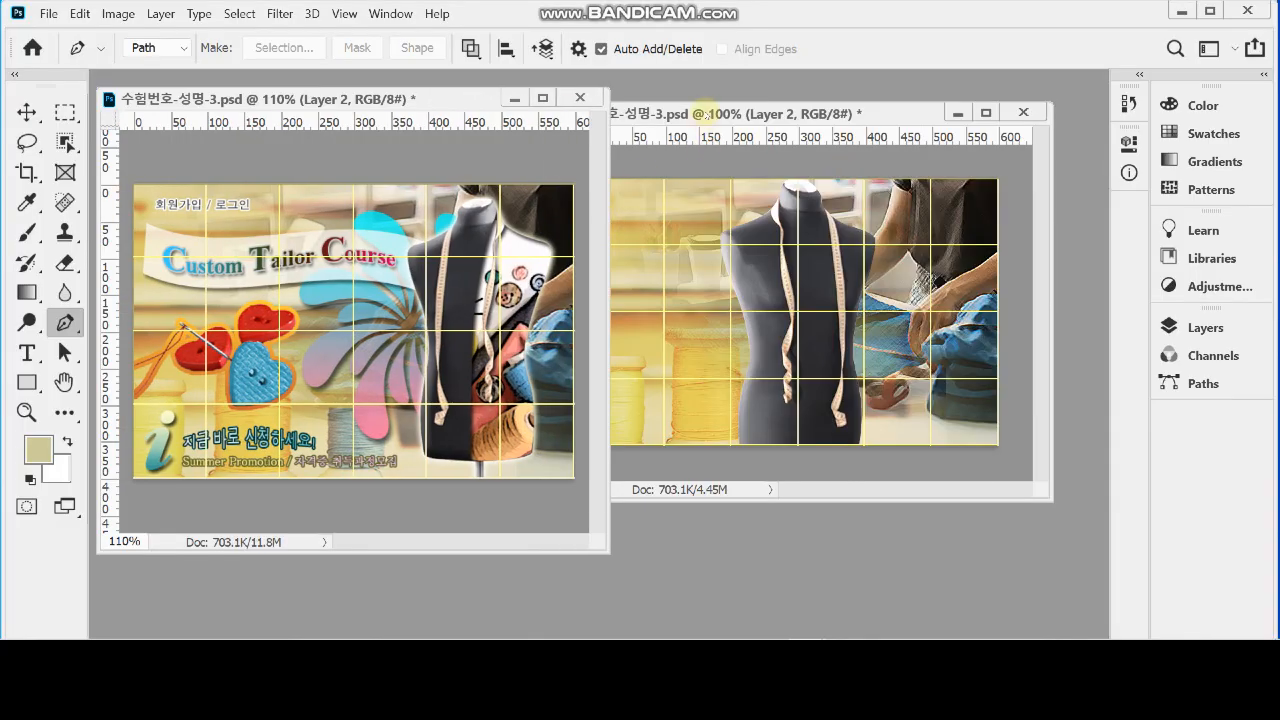
pyautogui.moveTo(708, 114); pyautogui.dragTo(754, 118)
pyautogui.hotkey('ctrl', 't')
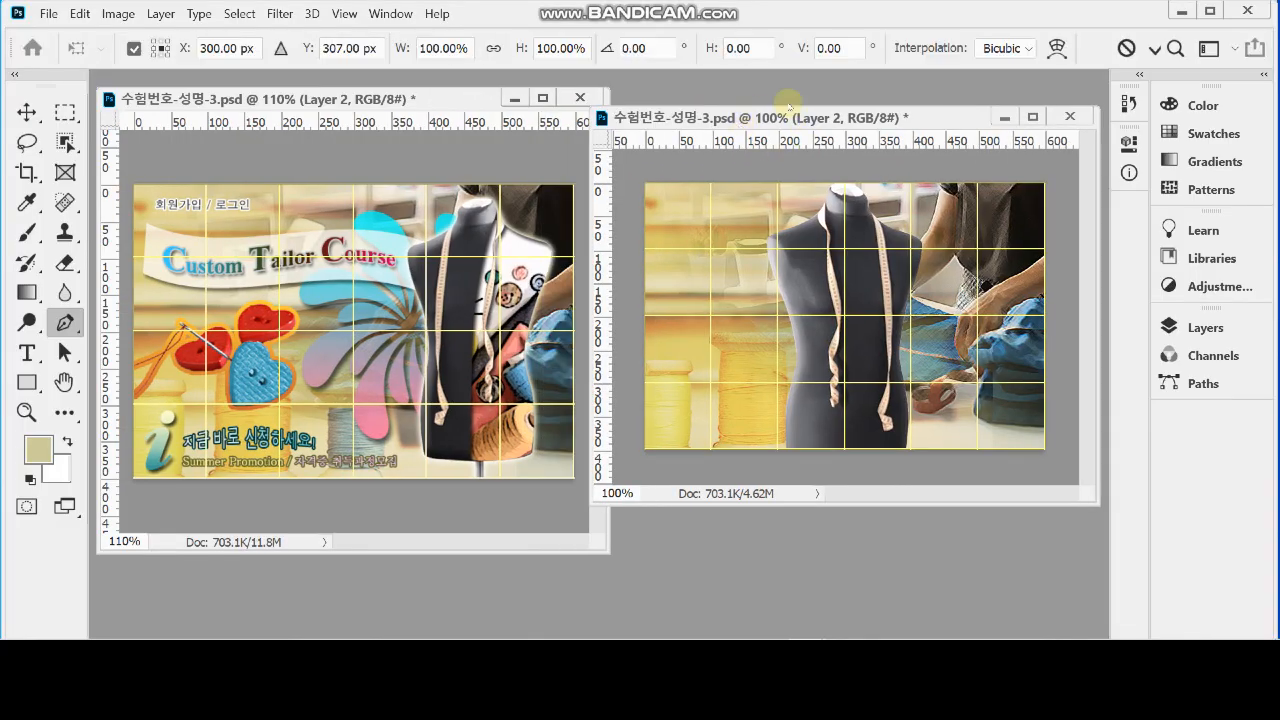
pyautogui.rightClick(851, 284)
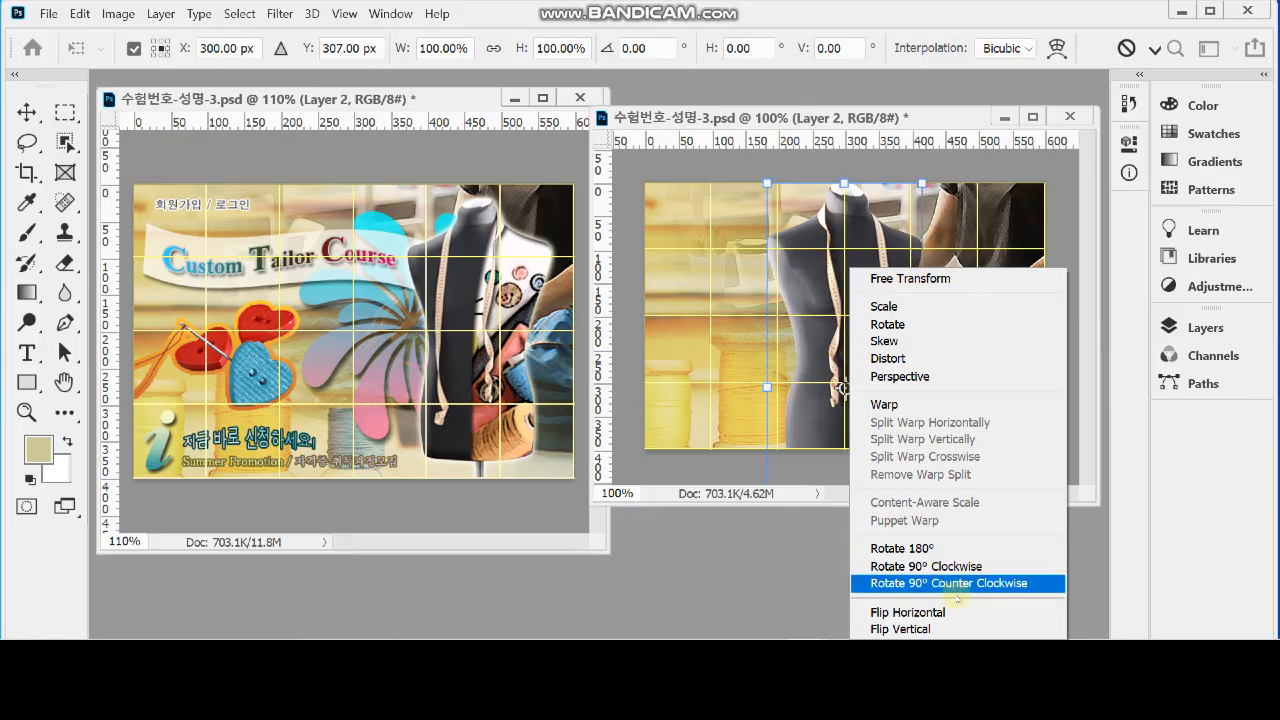
pyautogui.click(962, 612)
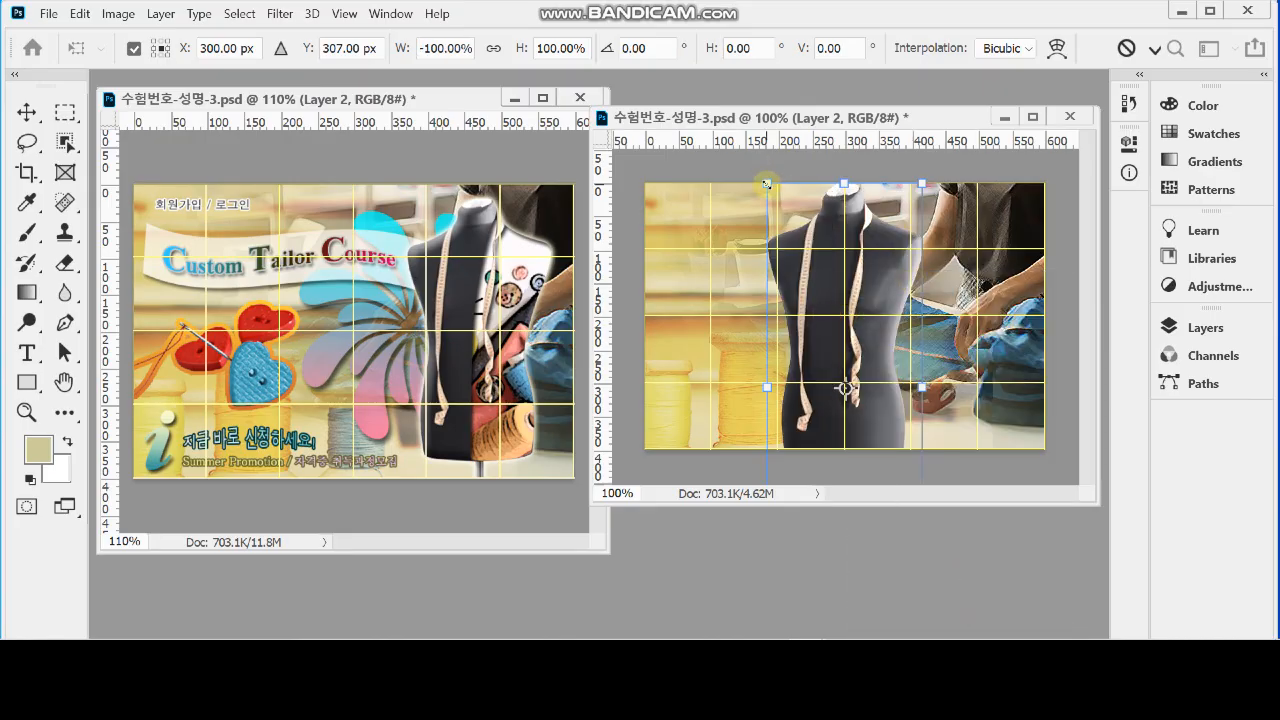
# Scale the flipped mannequin to about 88% and place it over the right side of the canvas, its base just above the lower edge
pyautogui.moveTo(766, 184); pyautogui.dragTo(788, 238)
pyautogui.moveTo(862, 297); pyautogui.dragTo(976, 253)
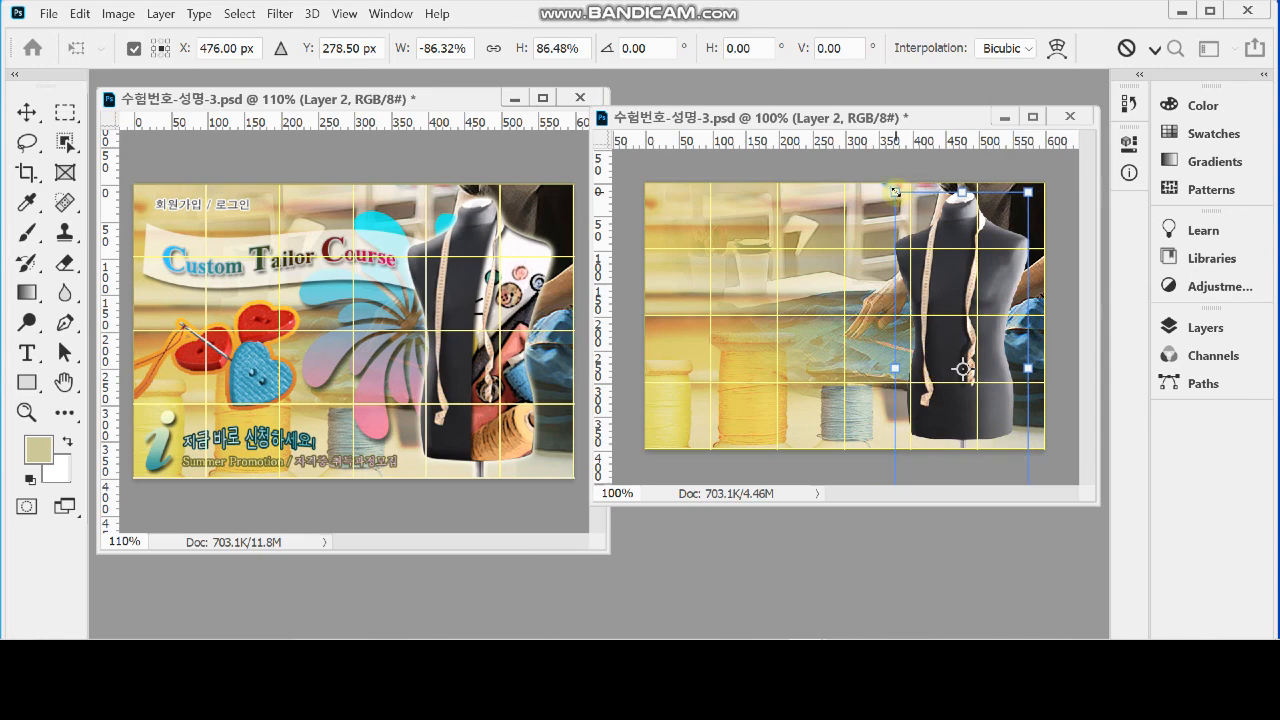
pyautogui.moveTo(895, 191); pyautogui.dragTo(889, 187)
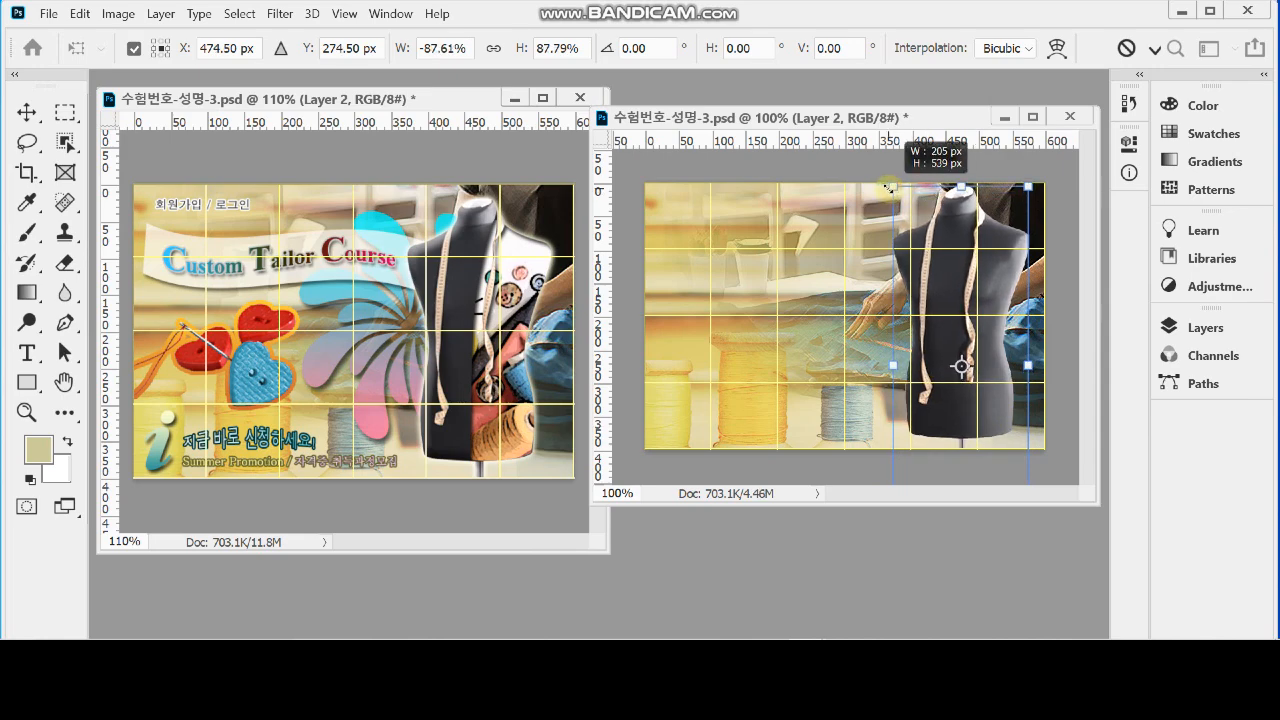
pyautogui.moveTo(940, 222); pyautogui.dragTo(938, 230)
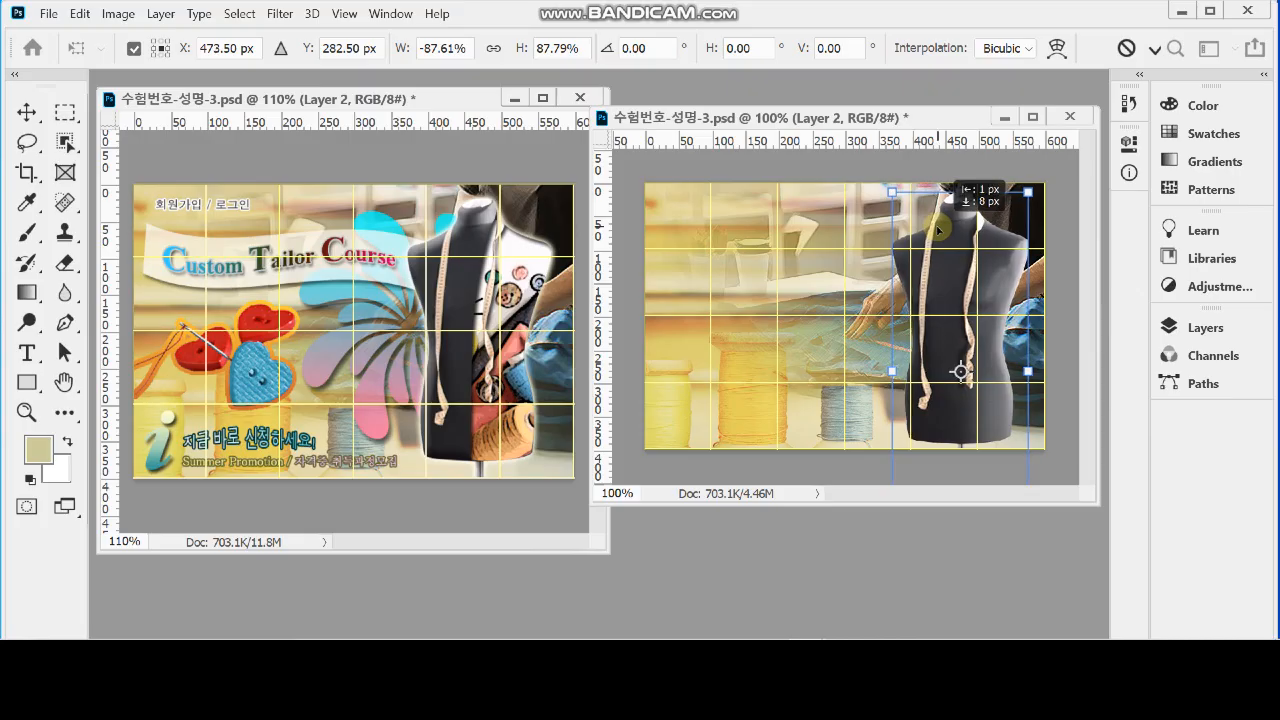
pyautogui.moveTo(938, 230); pyautogui.dragTo(934, 229)
pyautogui.press('p')
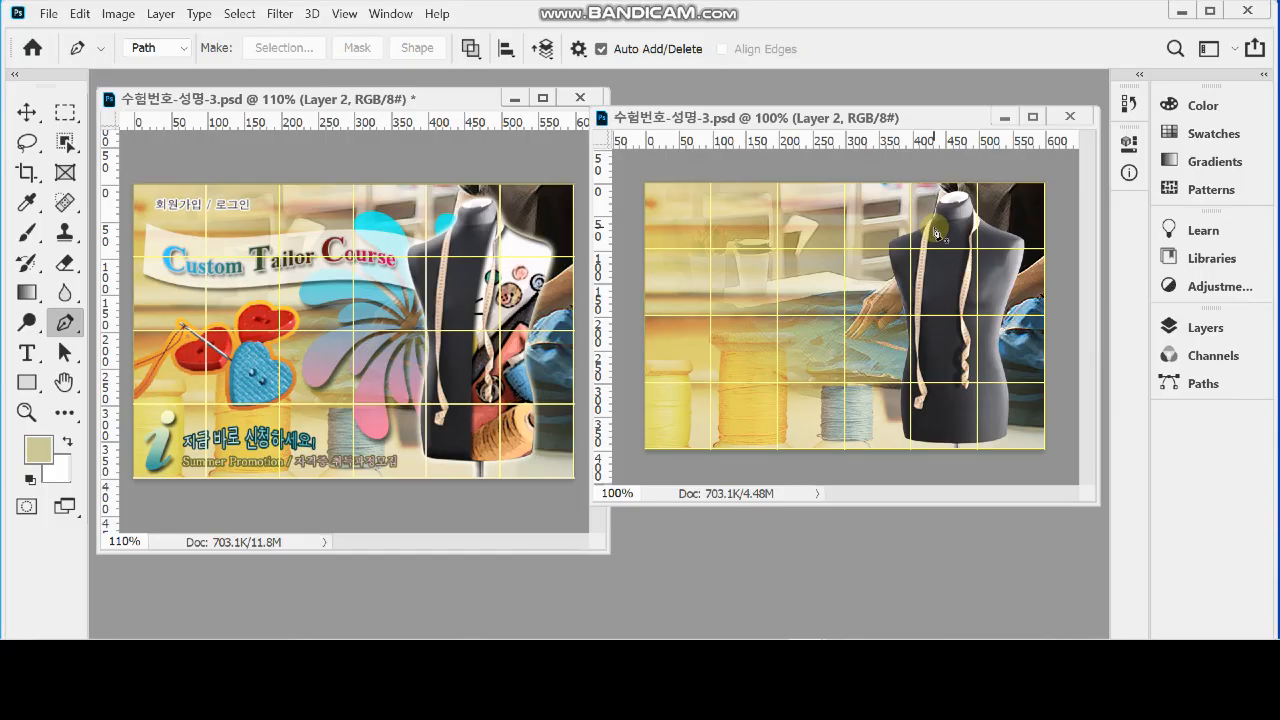
# Examine how the reference's half mannequin is clipped by hiding Layer 3 and toggling the visibility of Layer 5
pyautogui.click(548, 345)
pyautogui.keyDown('ctrl'); pyautogui.click(513, 339); pyautogui.keyUp('ctrl')
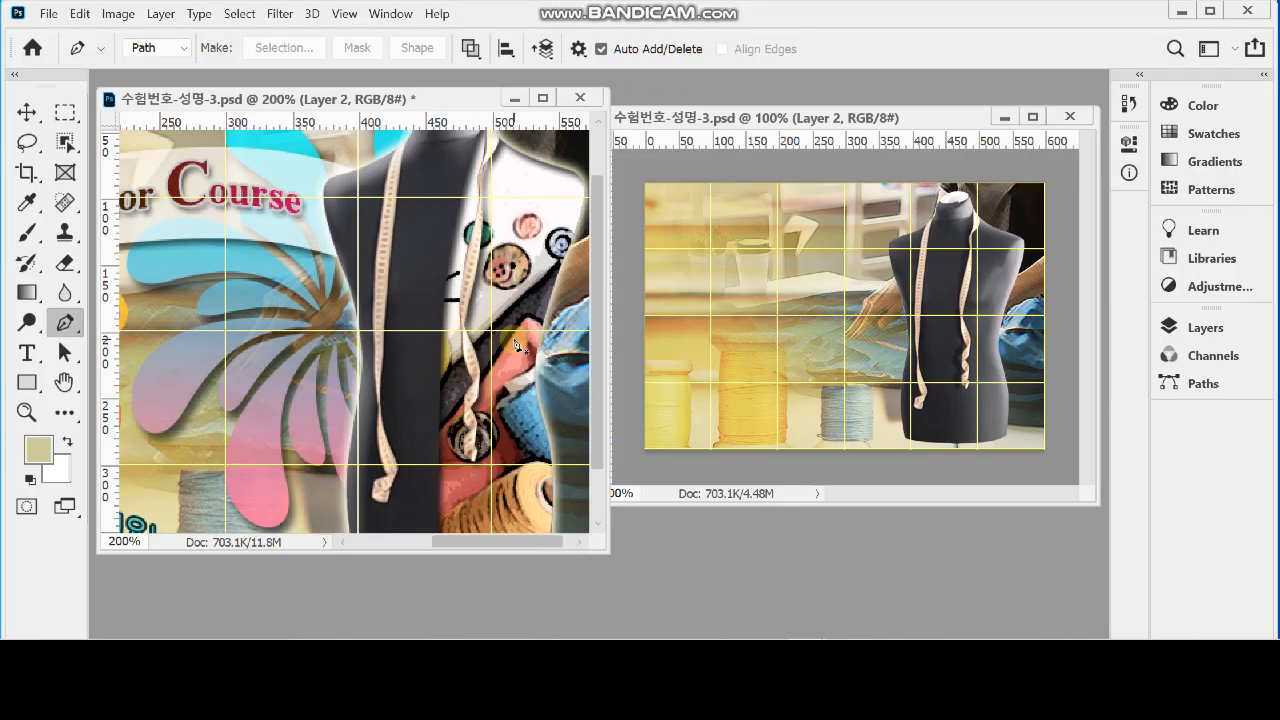
pyautogui.press('v')
pyautogui.click(516, 265)
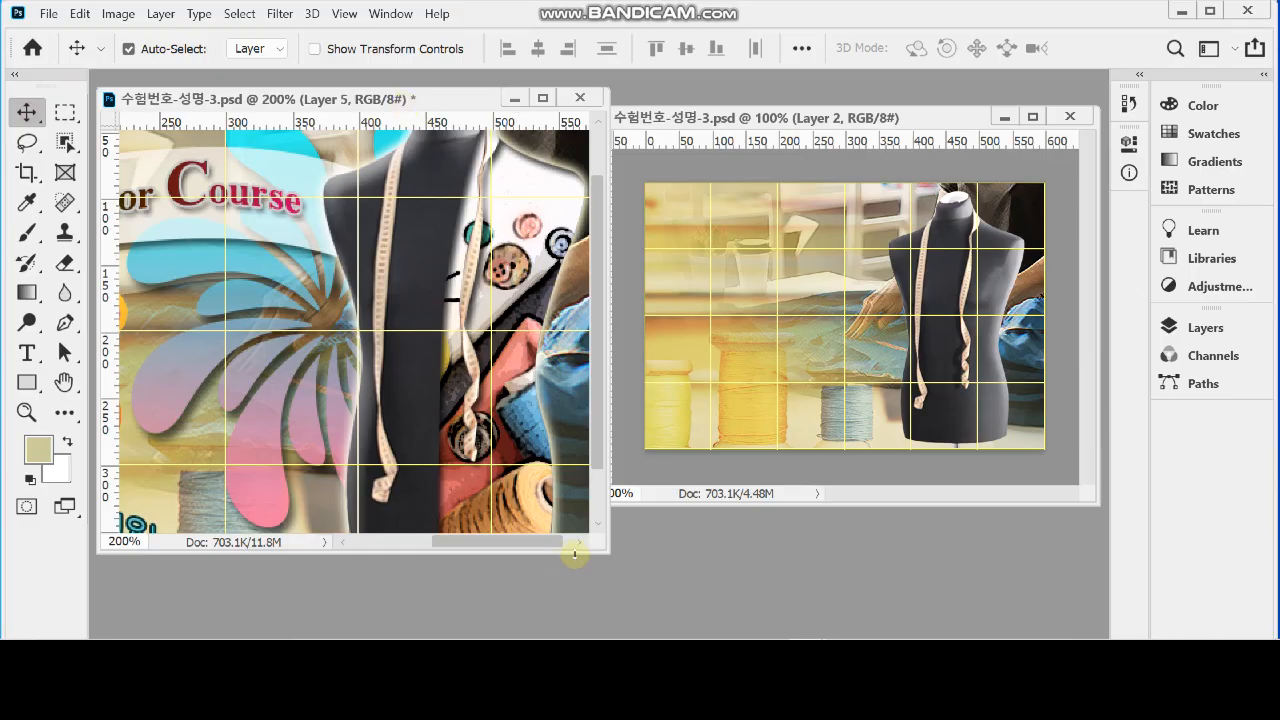
pyautogui.moveTo(575, 553); pyautogui.dragTo(577, 612)
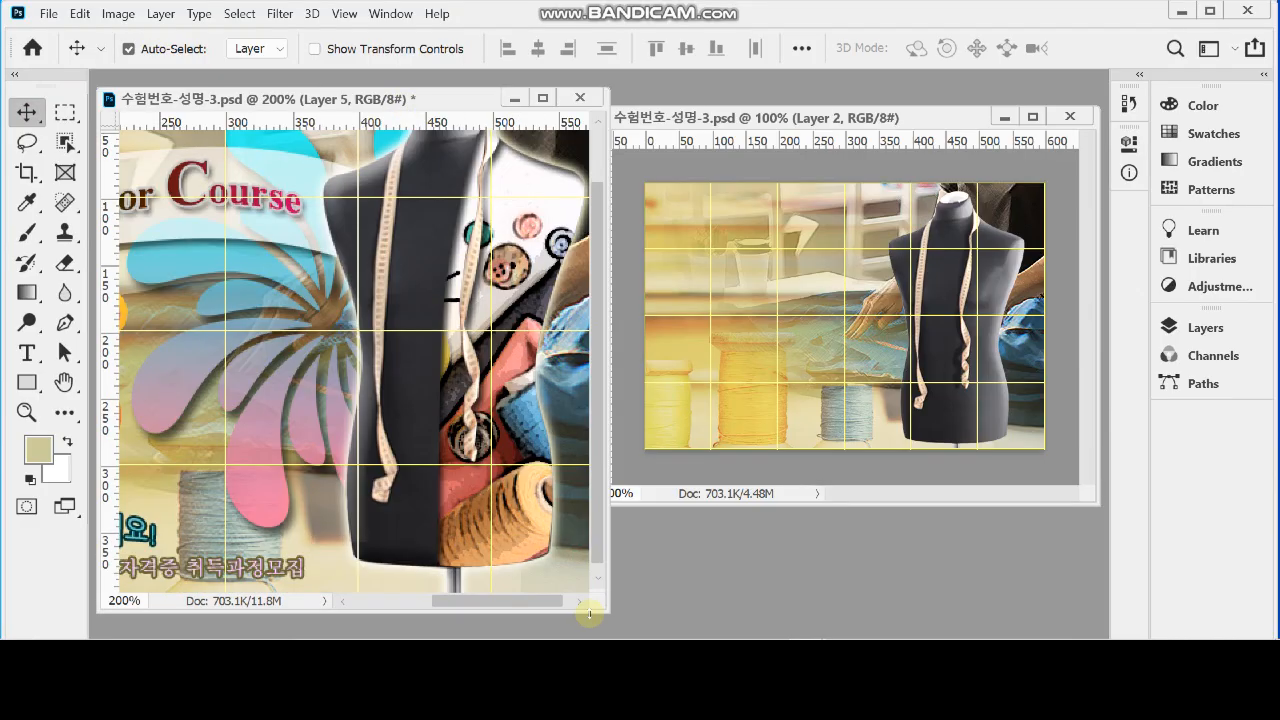
pyautogui.click(1183, 338)
pyautogui.scroll(-3, 1085, 510)
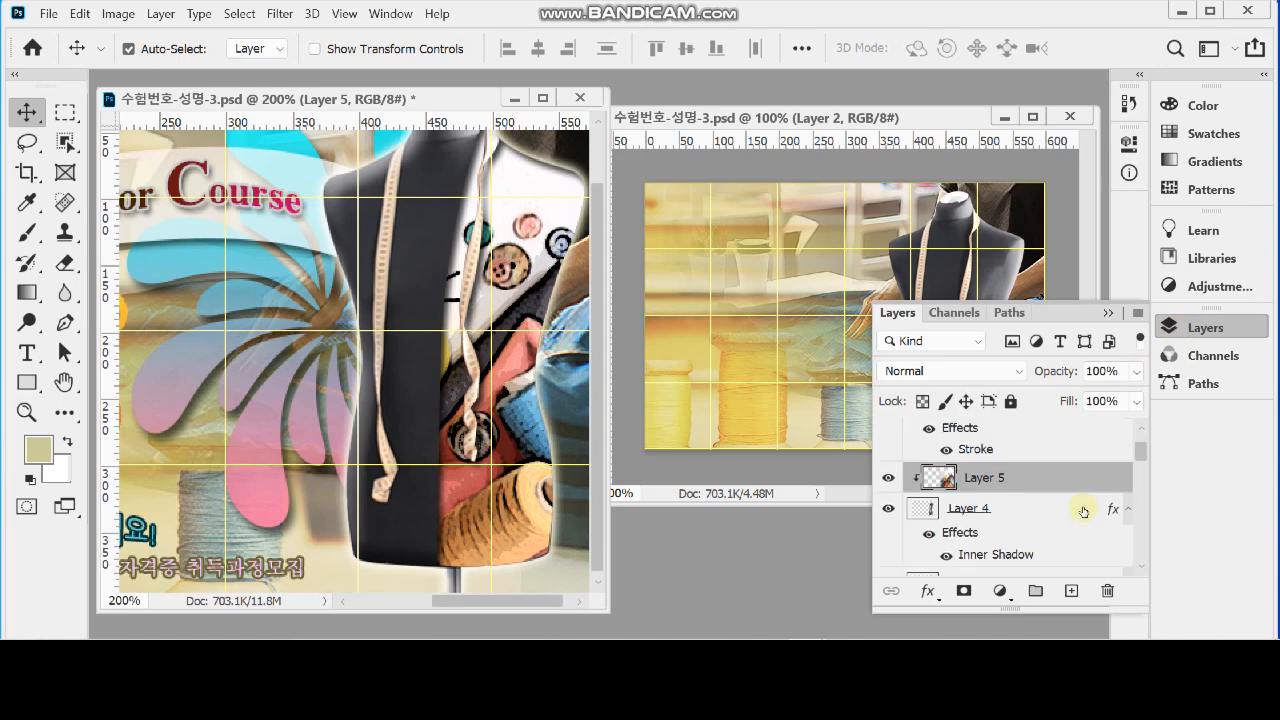
pyautogui.scroll(-1, 938, 545)
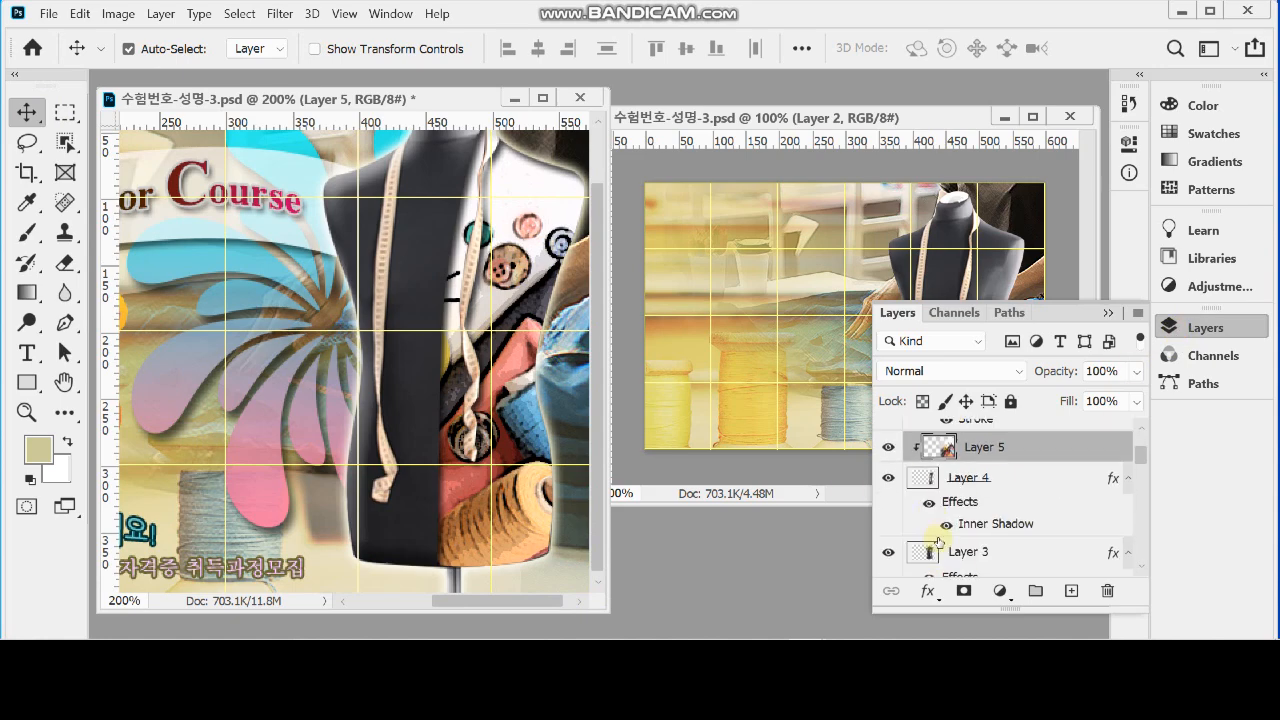
pyautogui.click(889, 560)
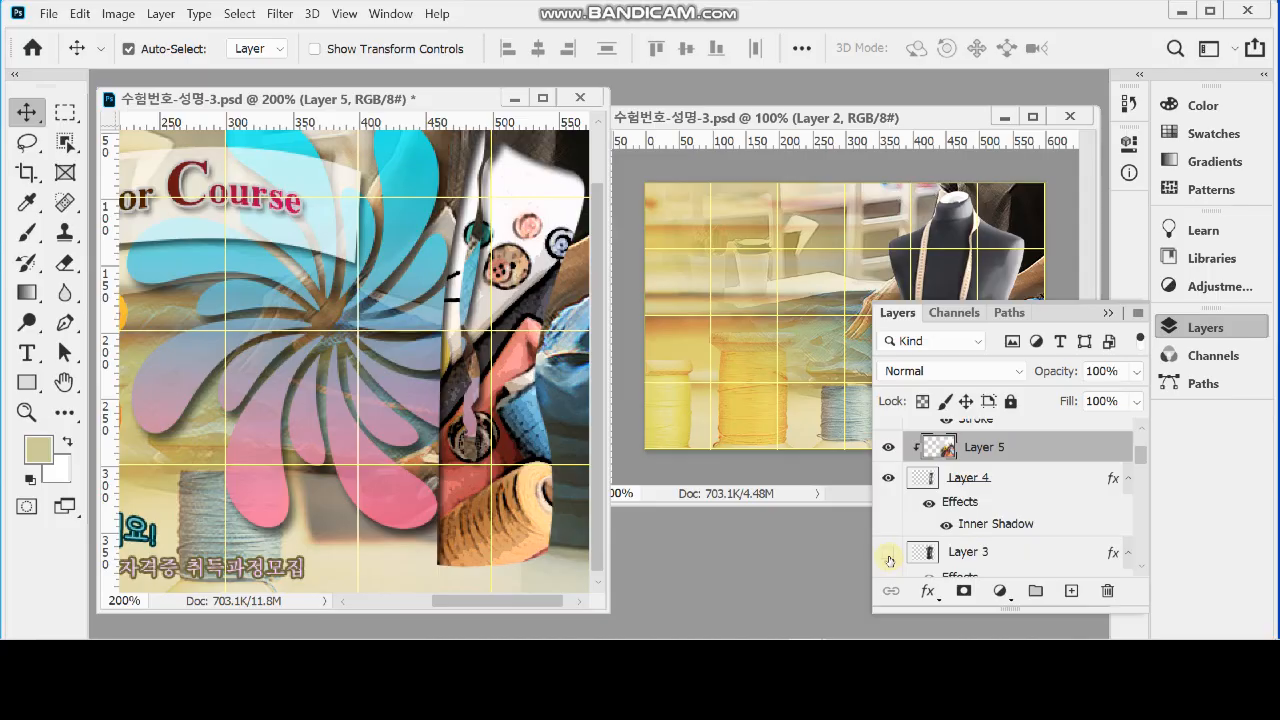
pyautogui.click(889, 448)
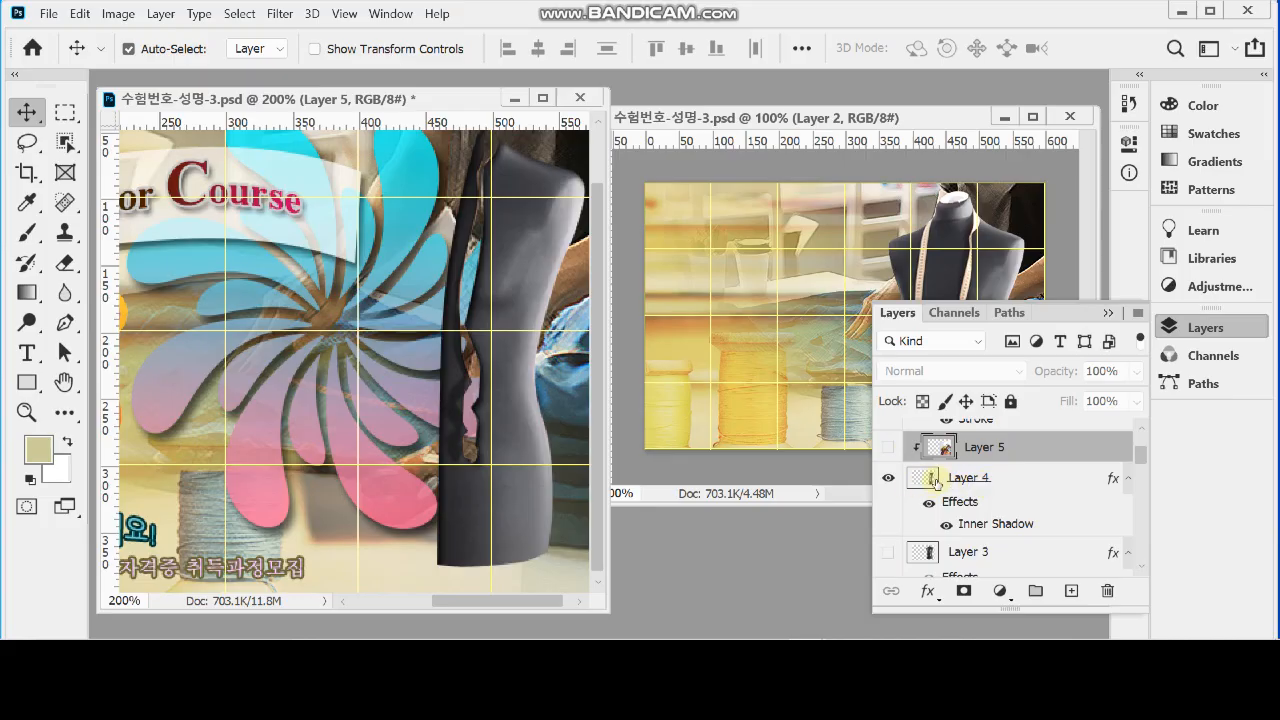
pyautogui.click(887, 448)
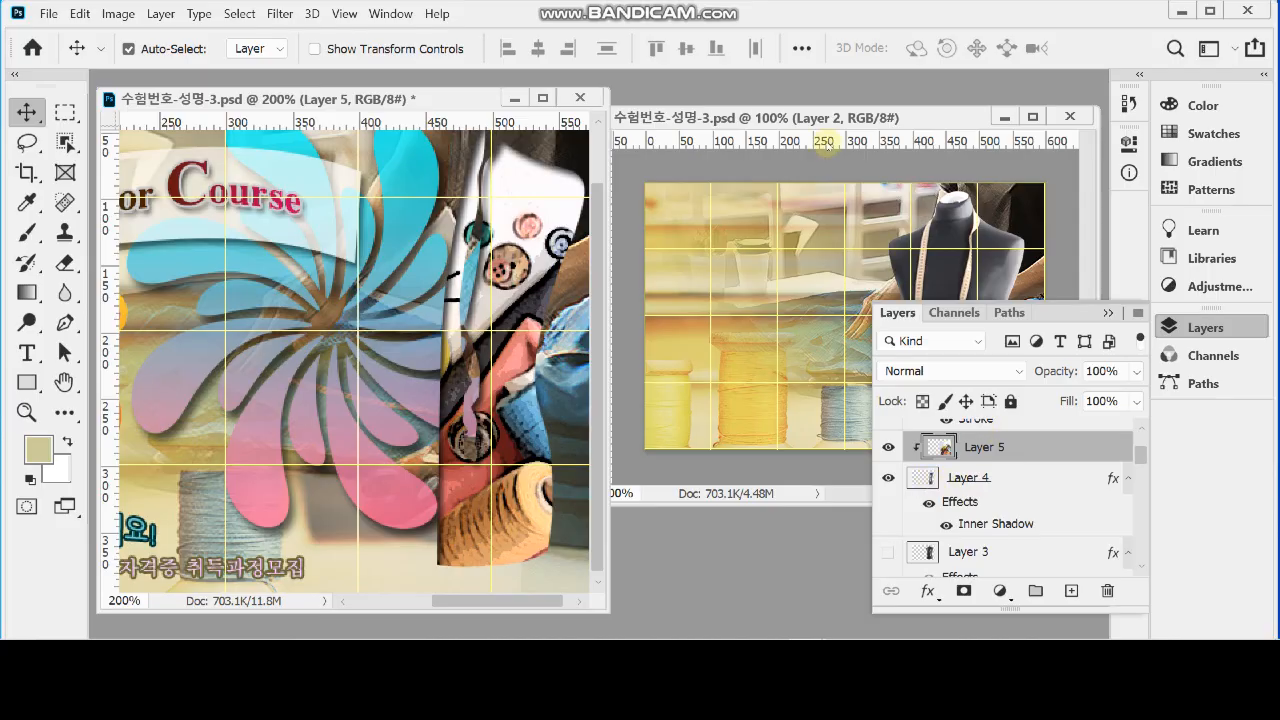
# In the working document, start a Pen path at the right side of the mannequin's neck and curve it down the body beside the tape measure
pyautogui.click(810, 118)
pyautogui.click(1166, 327)
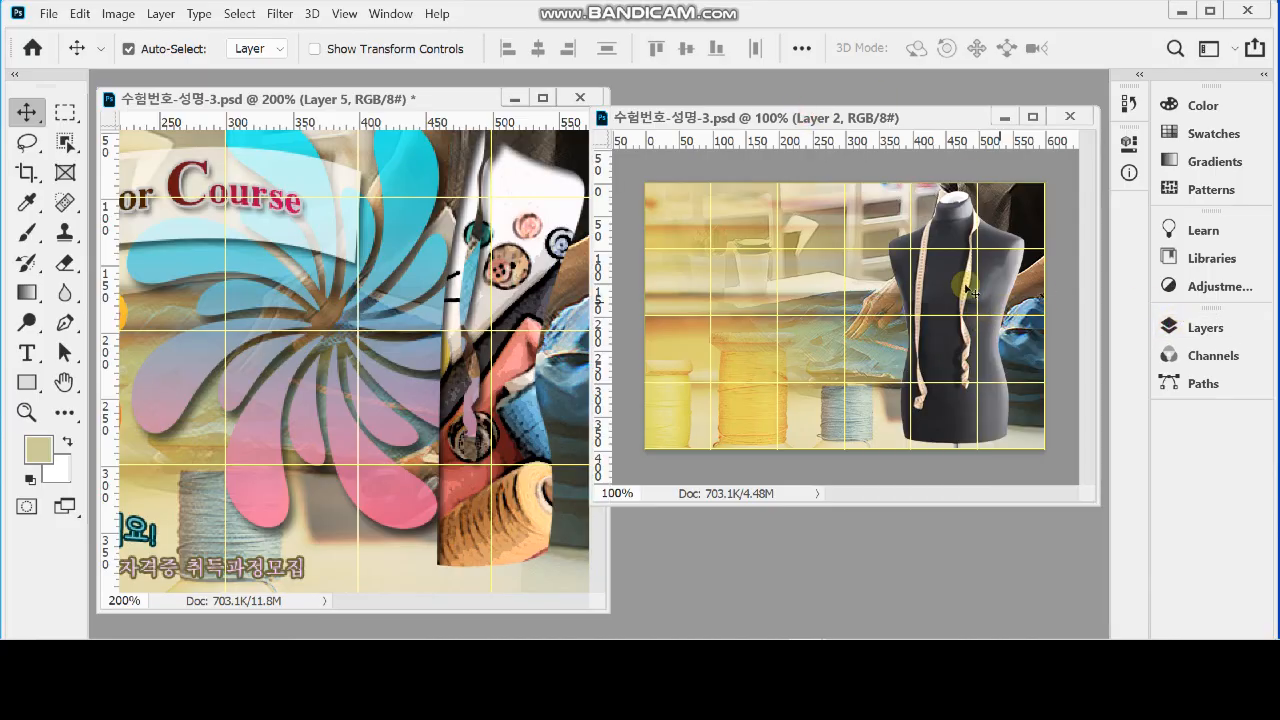
pyautogui.hotkey('ctrl', 'space')
pyautogui.click(992, 326)
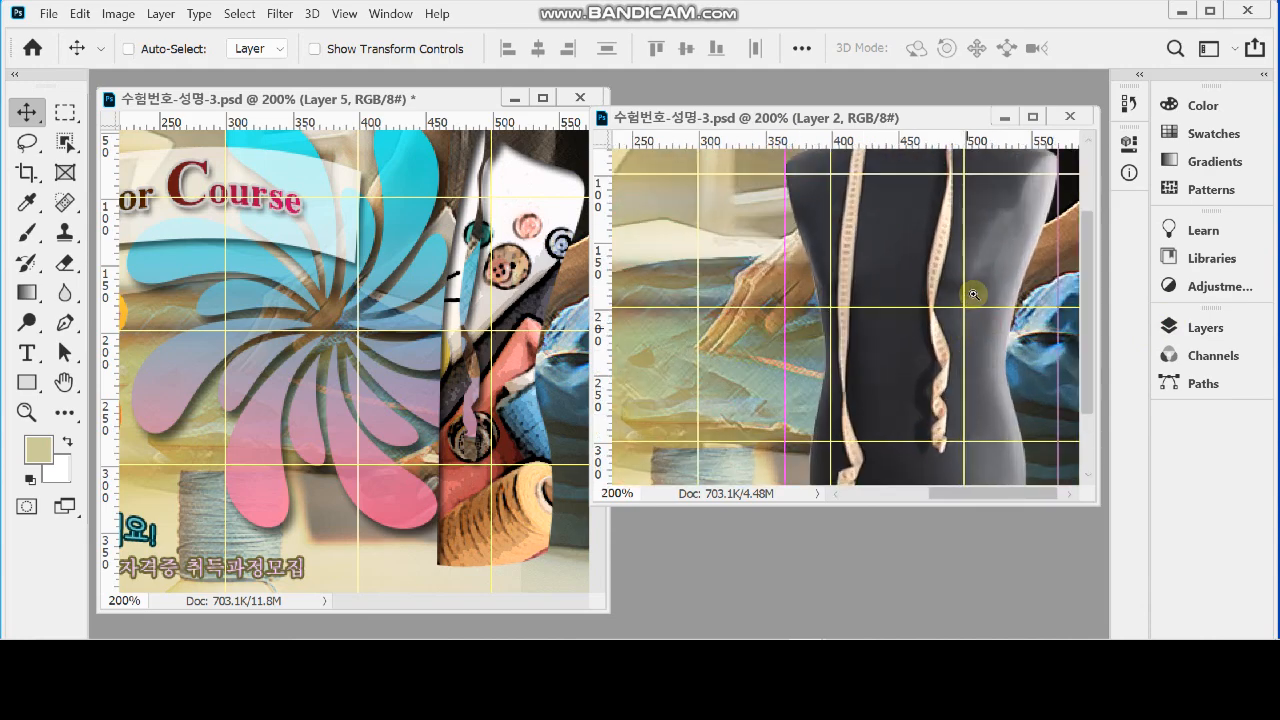
pyautogui.press('s')
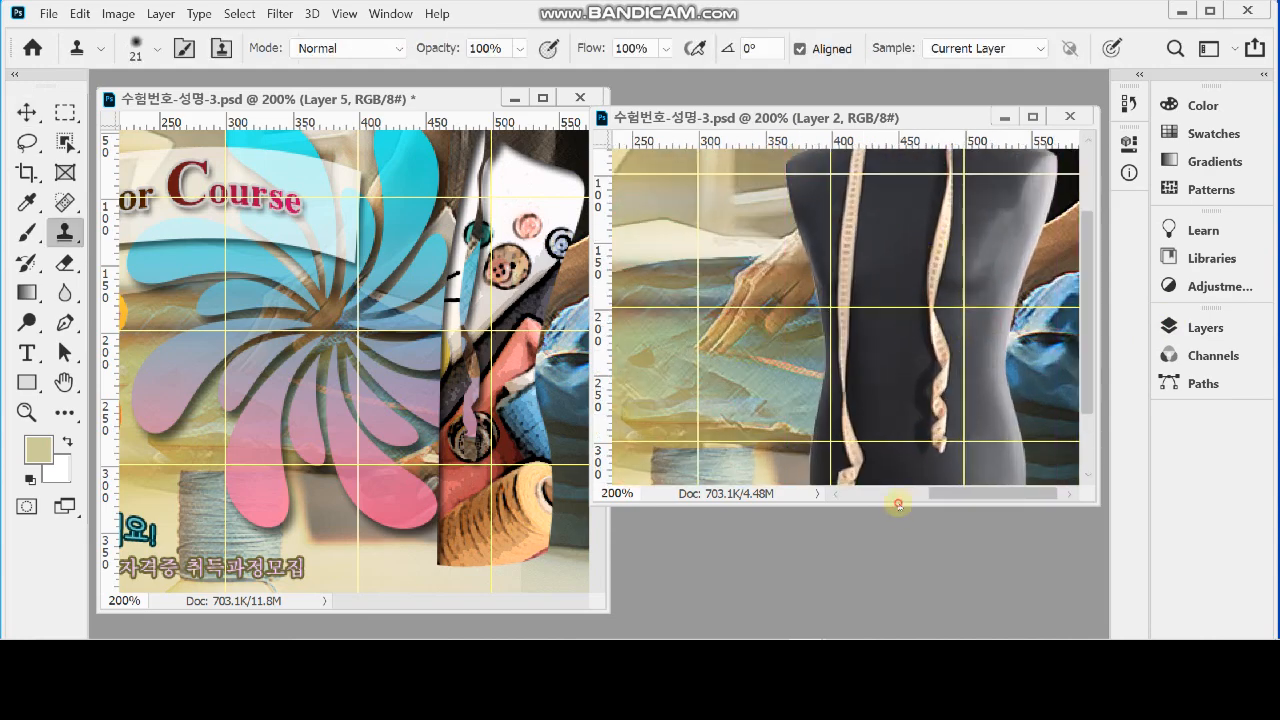
pyautogui.moveTo(899, 506); pyautogui.dragTo(895, 598)
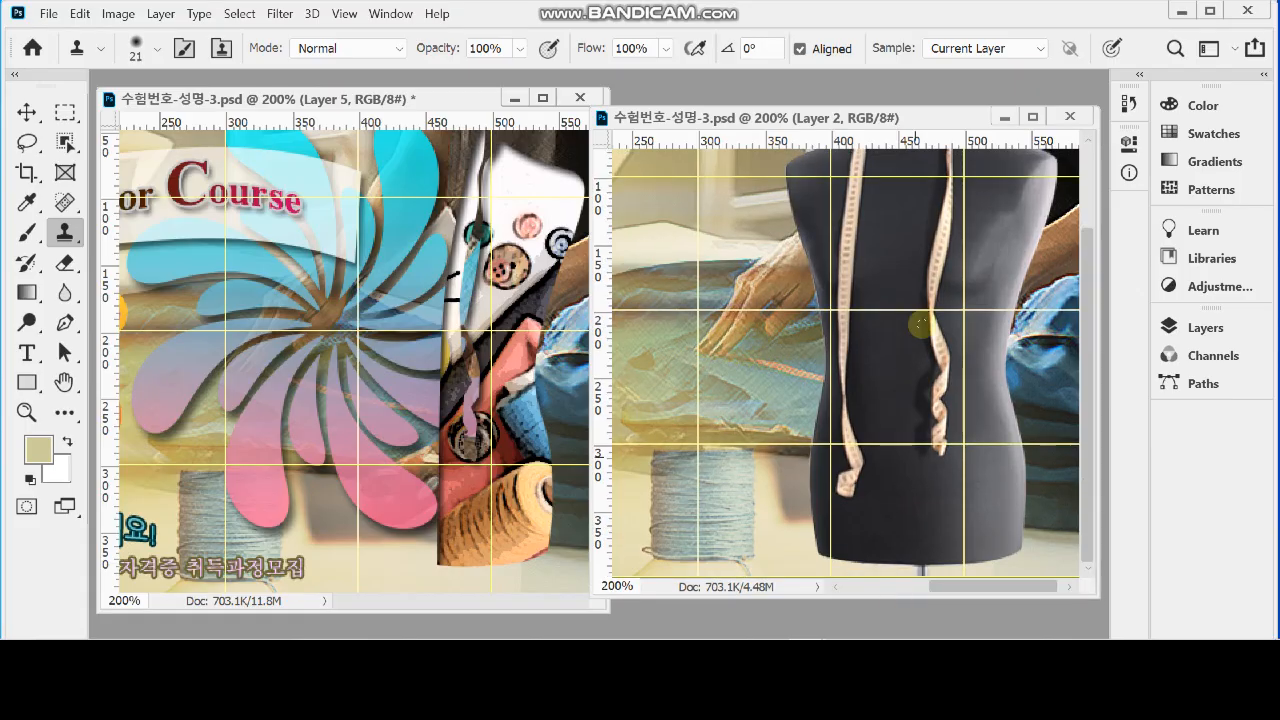
pyautogui.moveTo(847, 117); pyautogui.dragTo(831, 102)
pyautogui.moveTo(886, 232); pyautogui.dragTo(829, 317)
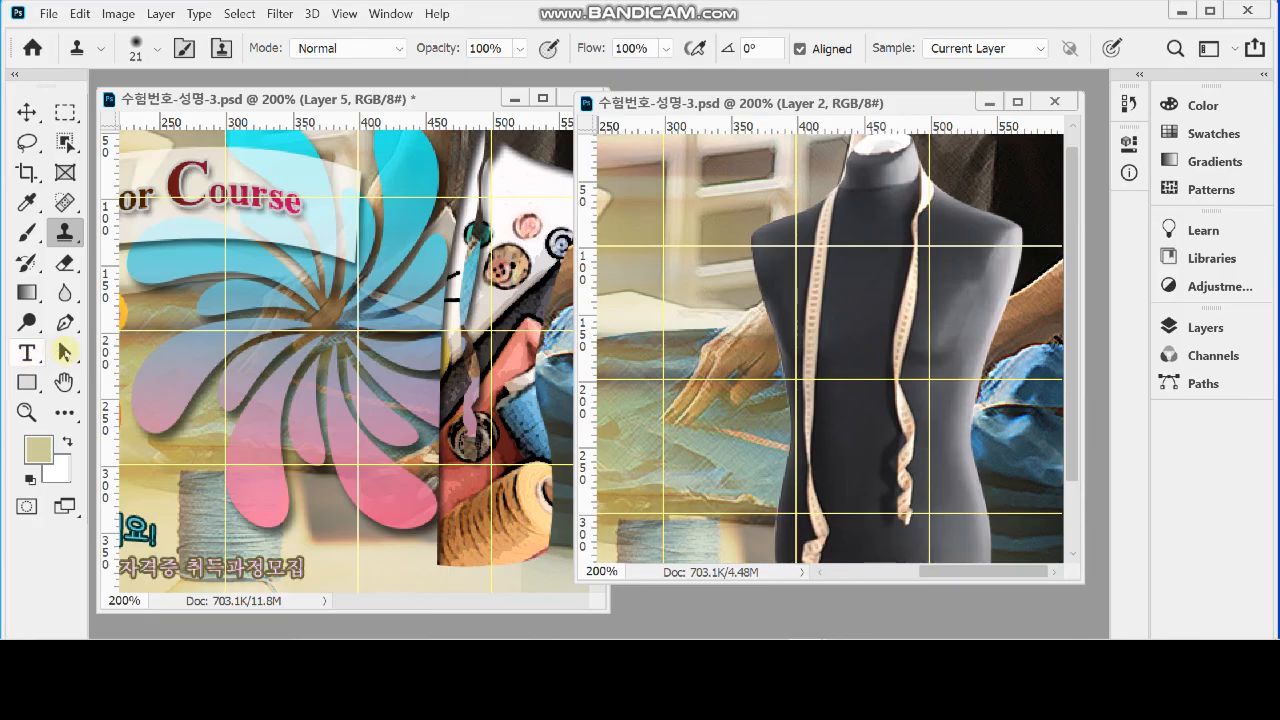
pyautogui.click(65, 321)
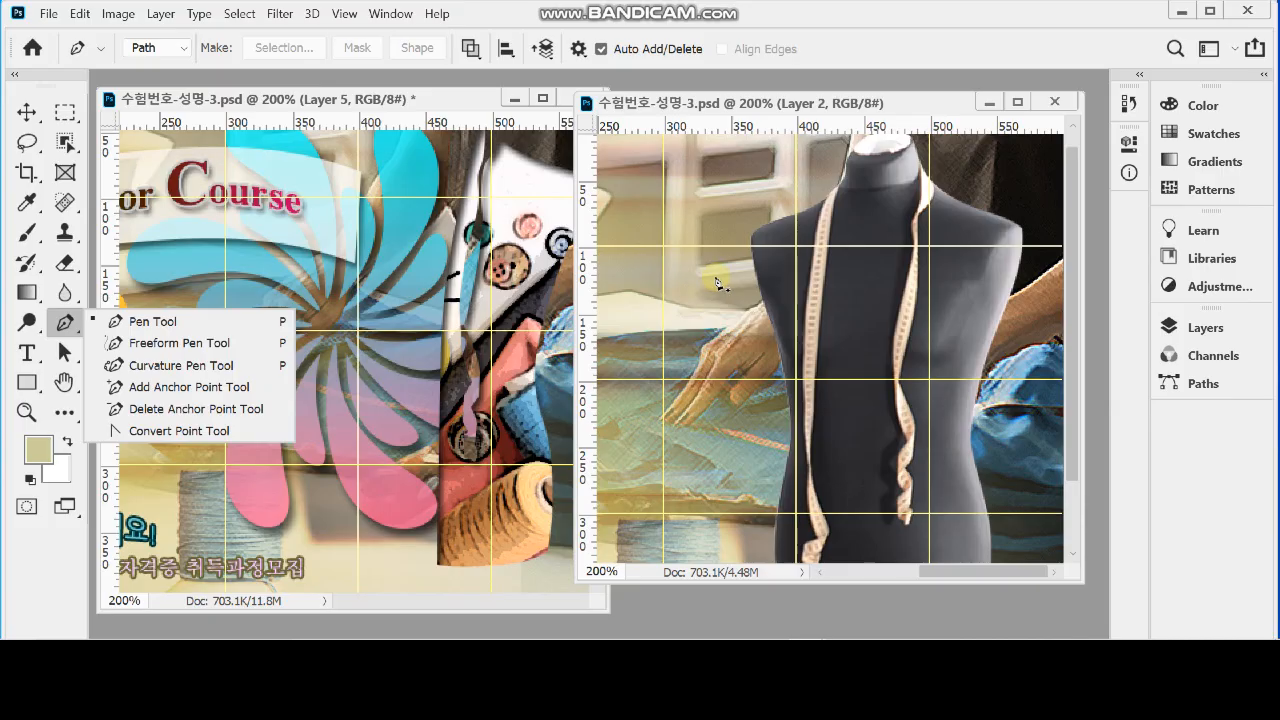
pyautogui.scroll(-1, 880, 270)
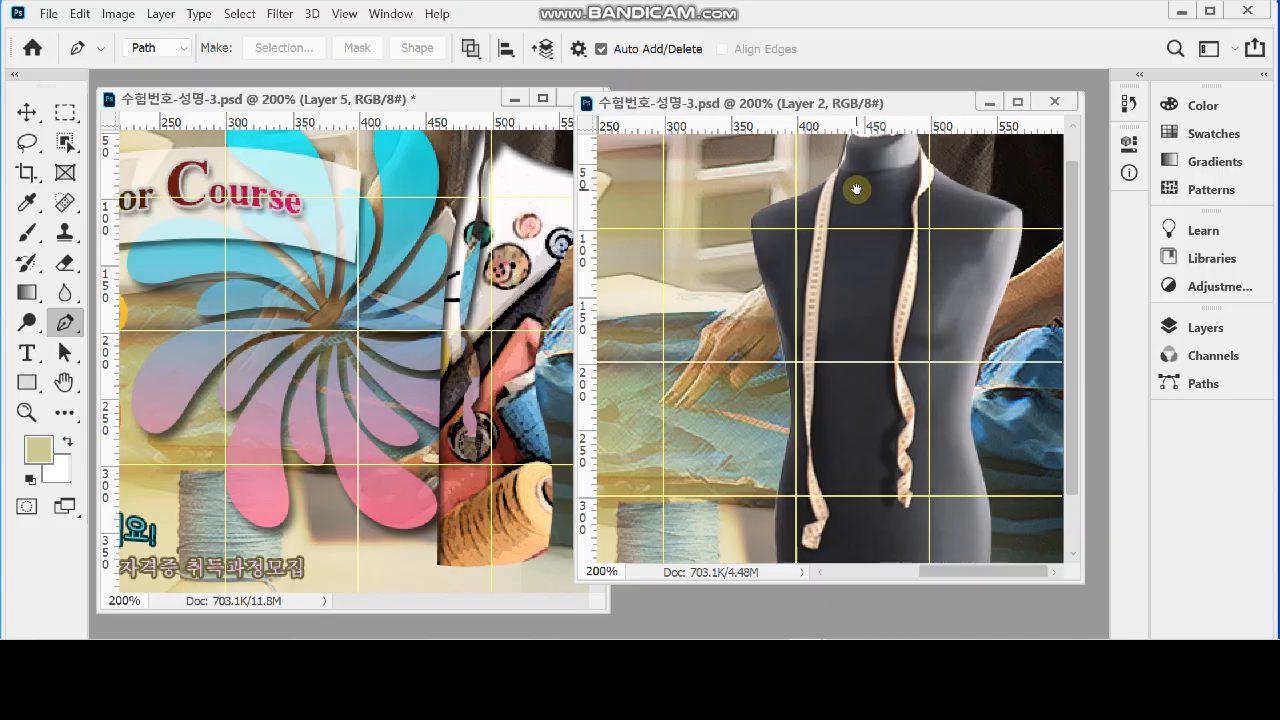
pyautogui.scroll(1, 850, 200)
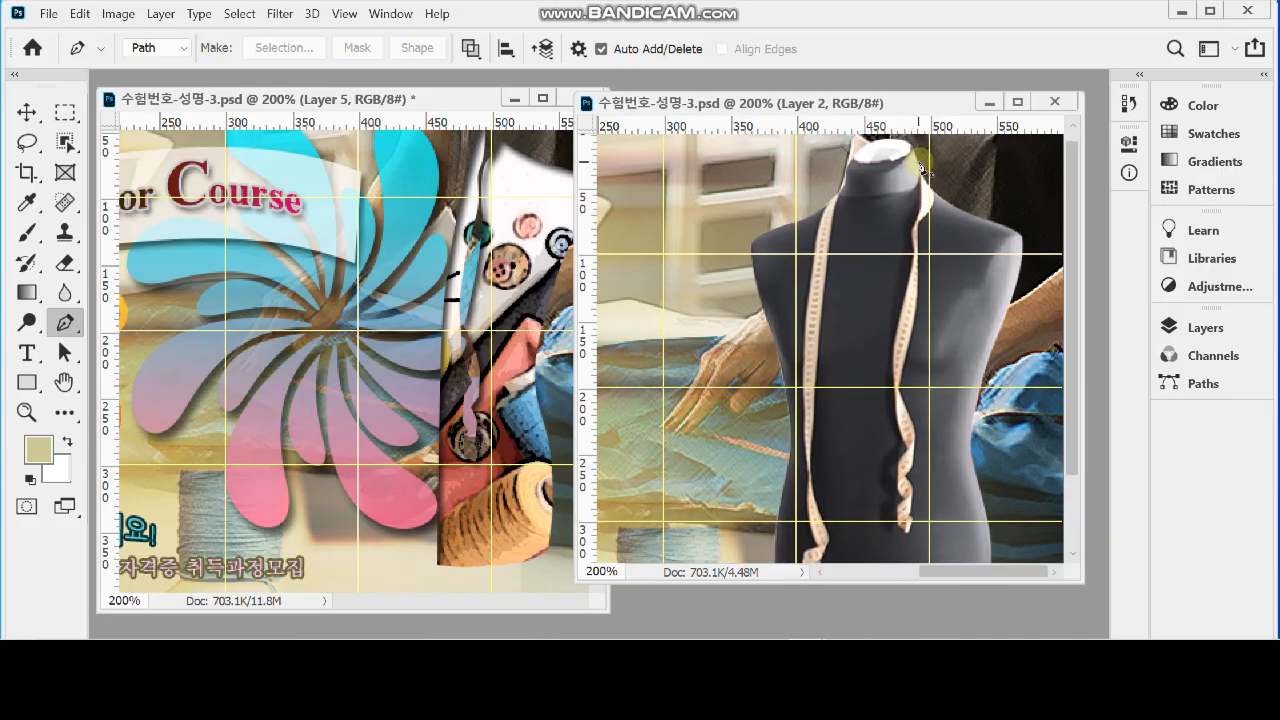
pyautogui.click(918, 162)
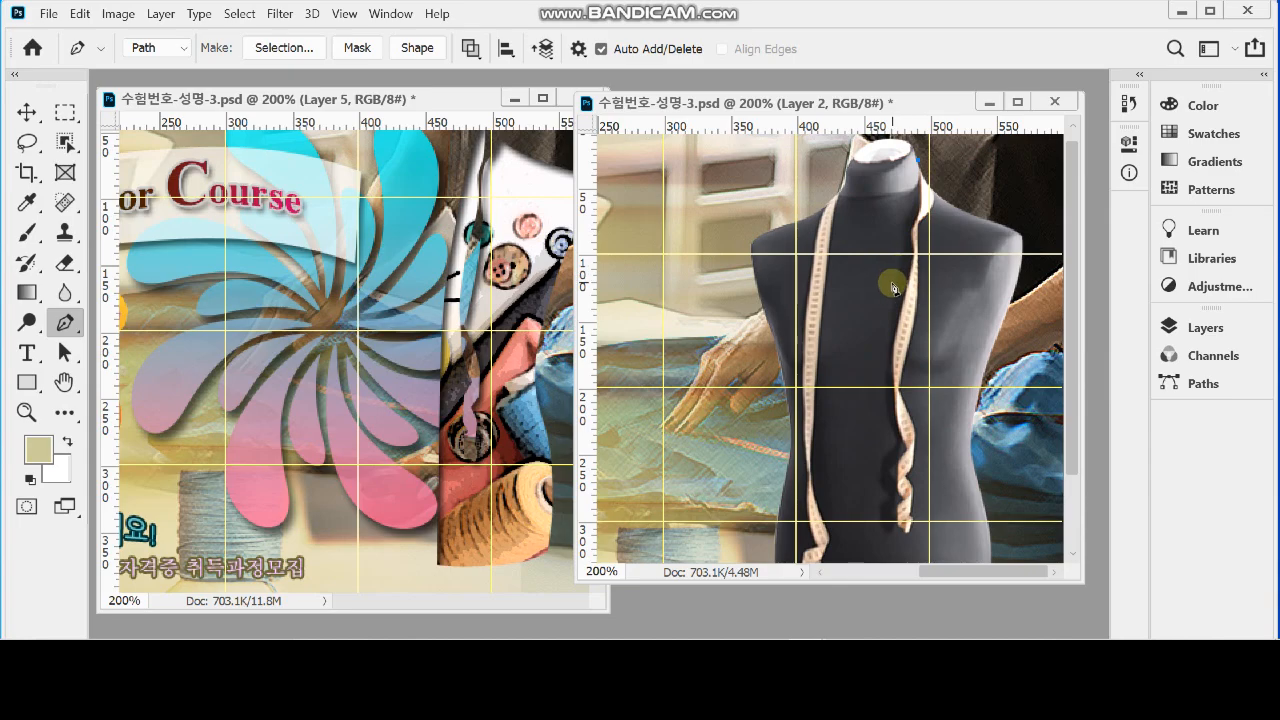
pyautogui.moveTo(892, 285); pyautogui.dragTo(884, 342)
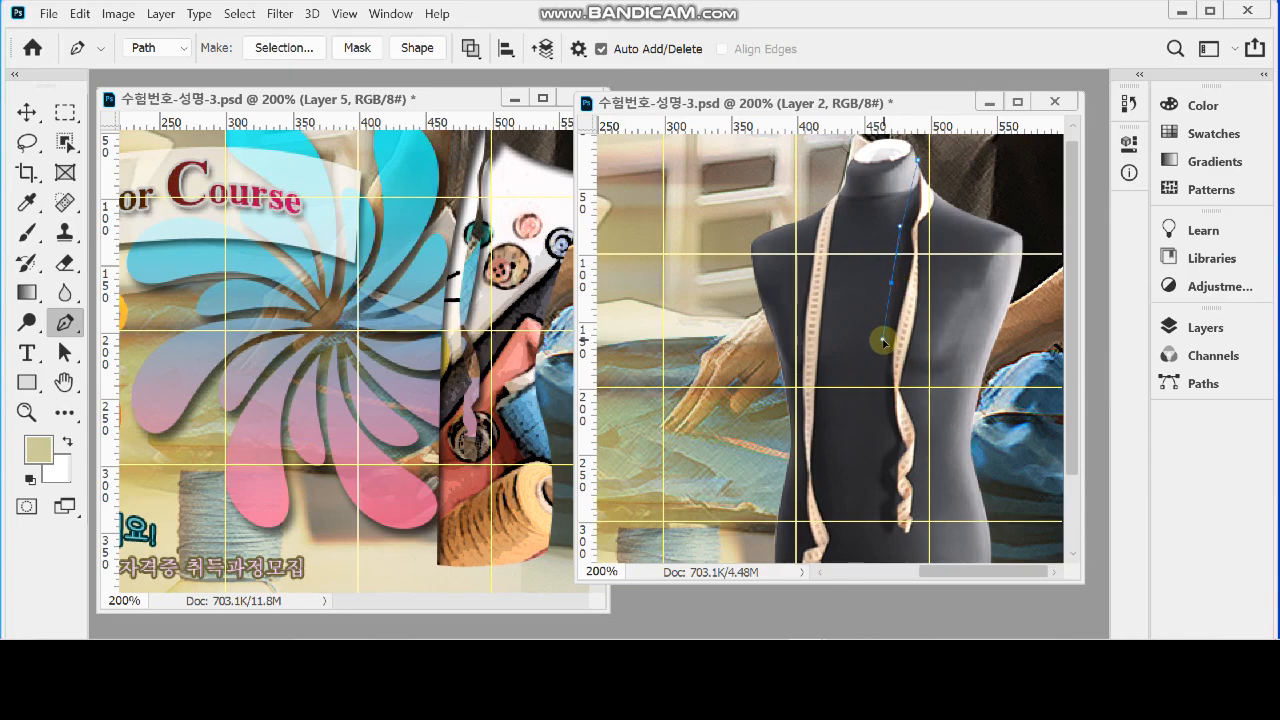
pyautogui.moveTo(886, 408); pyautogui.dragTo(883, 312)
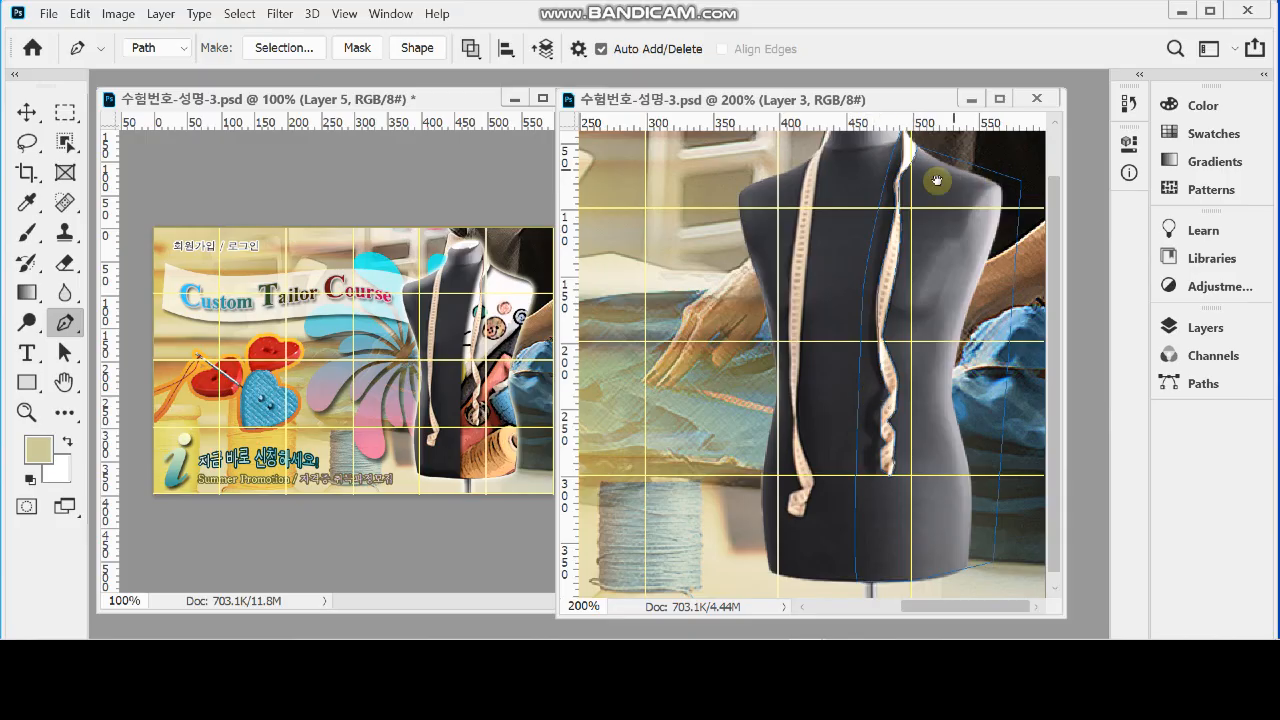
# Hide Layer 2, Layer 1 and the Background, and convert the path around the mannequin's right half into a selection
pyautogui.scroll(1, 903, 220)
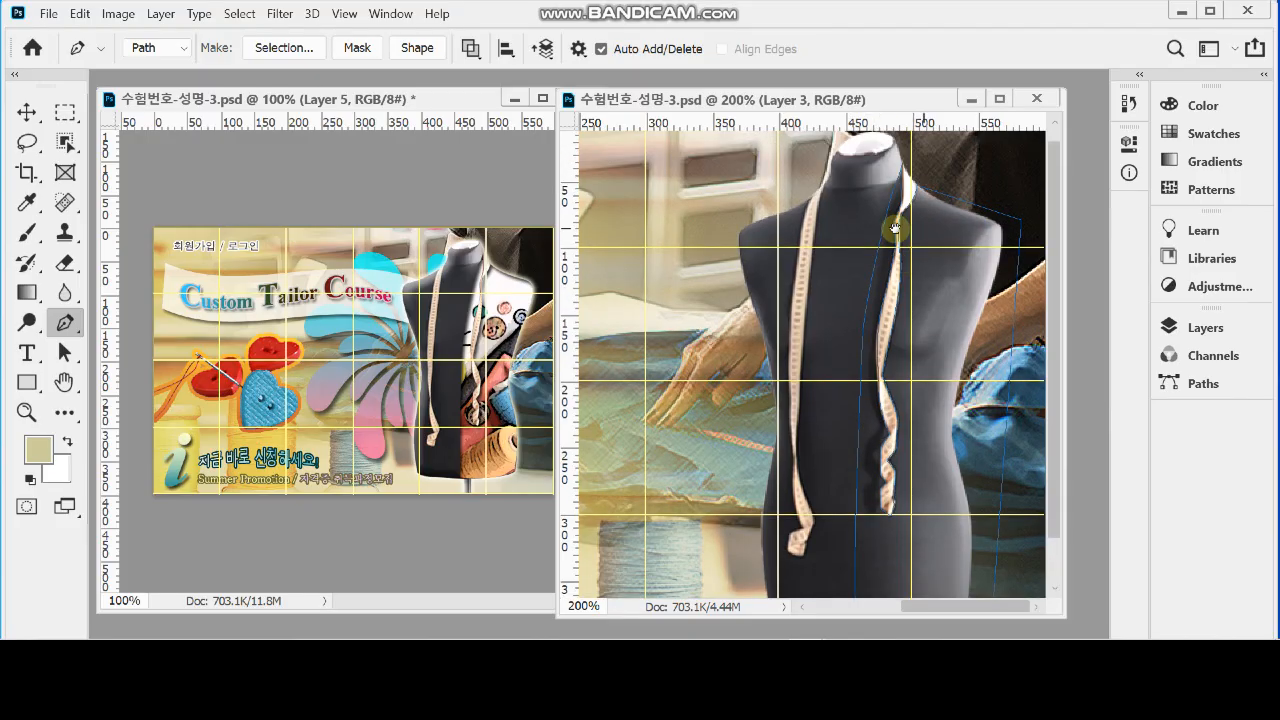
pyautogui.click(1020, 216)
pyautogui.scroll(-1, 966, 415)
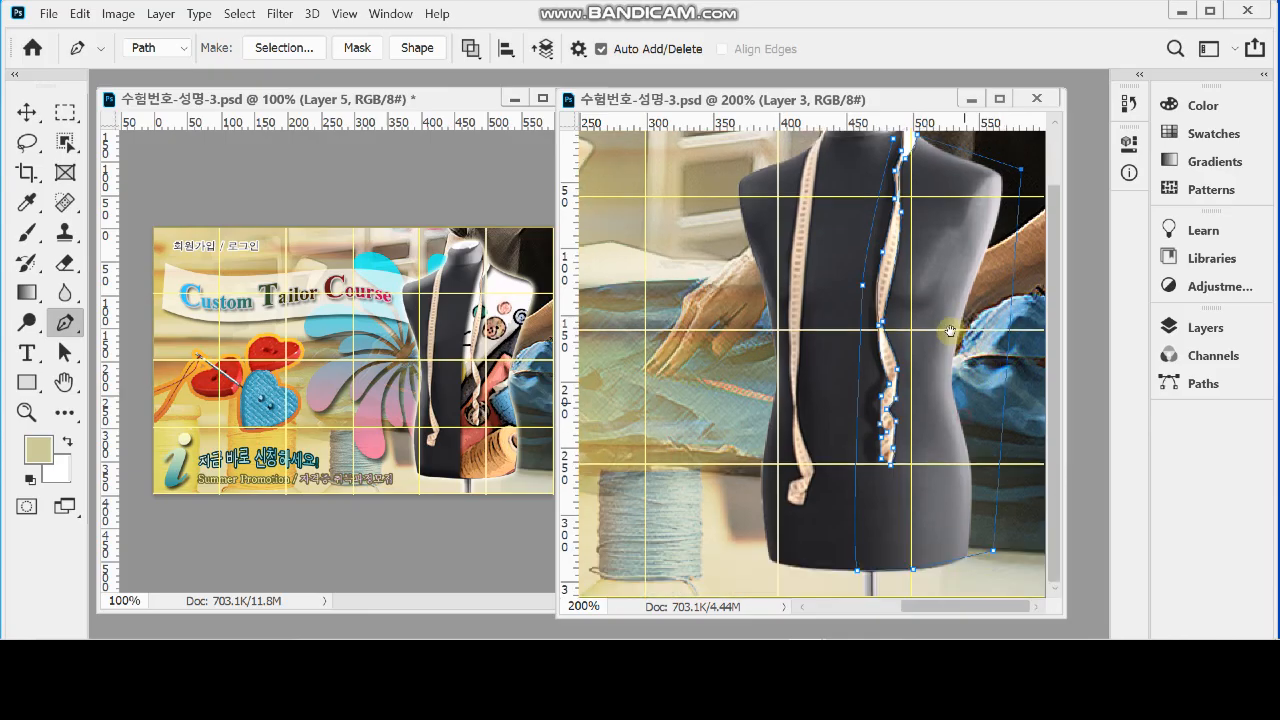
pyautogui.click(1190, 327)
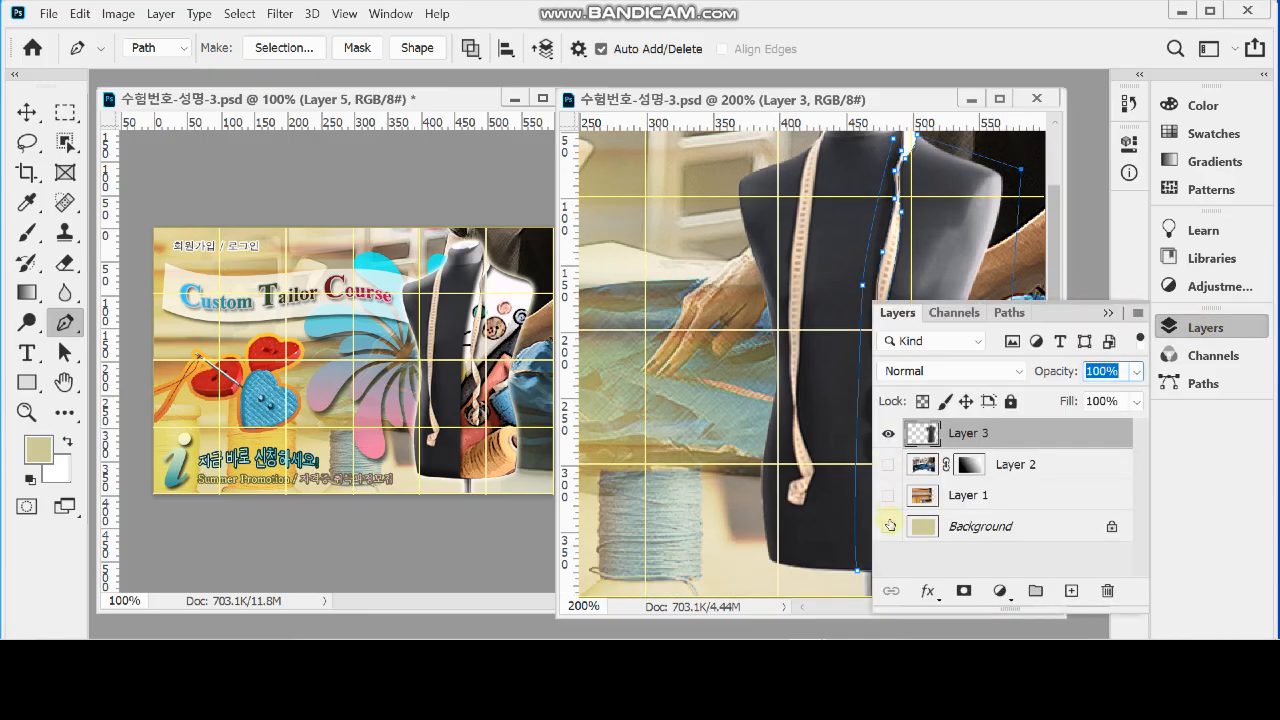
pyautogui.moveTo(888, 495); pyautogui.dragTo(888, 526)
pyautogui.click(1195, 327)
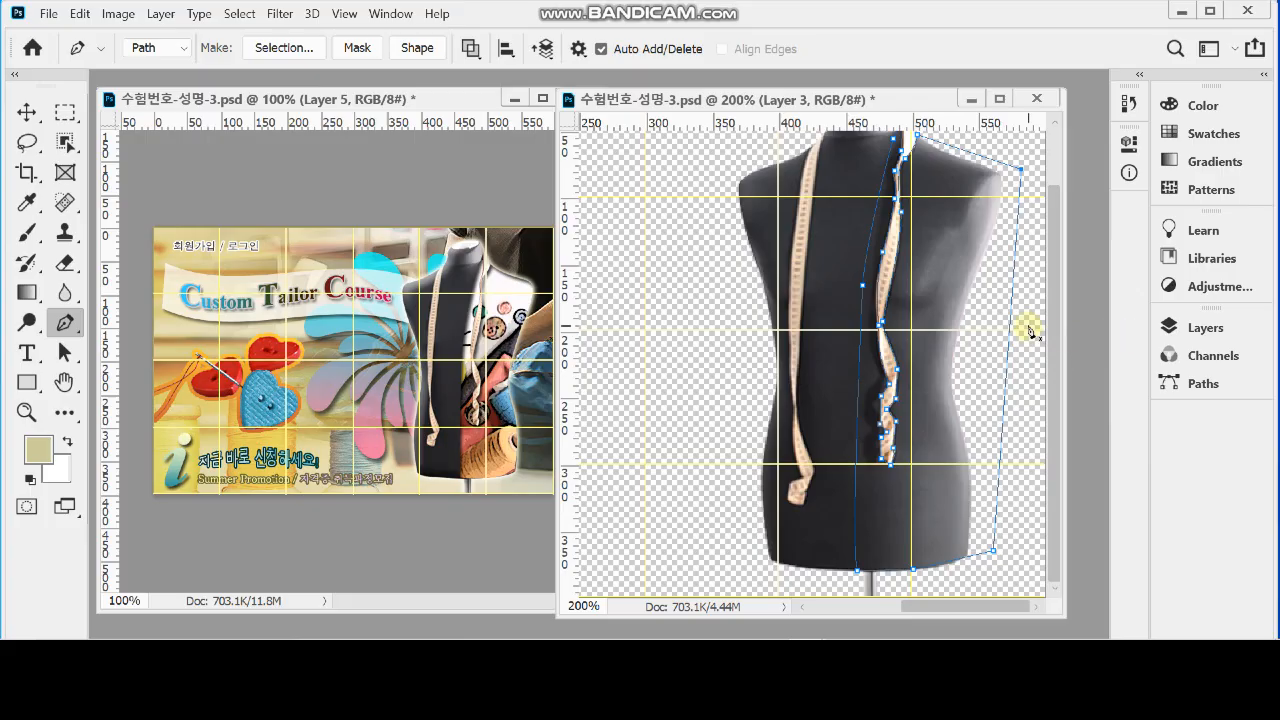
pyautogui.hotkey('ctrl', 'Return')
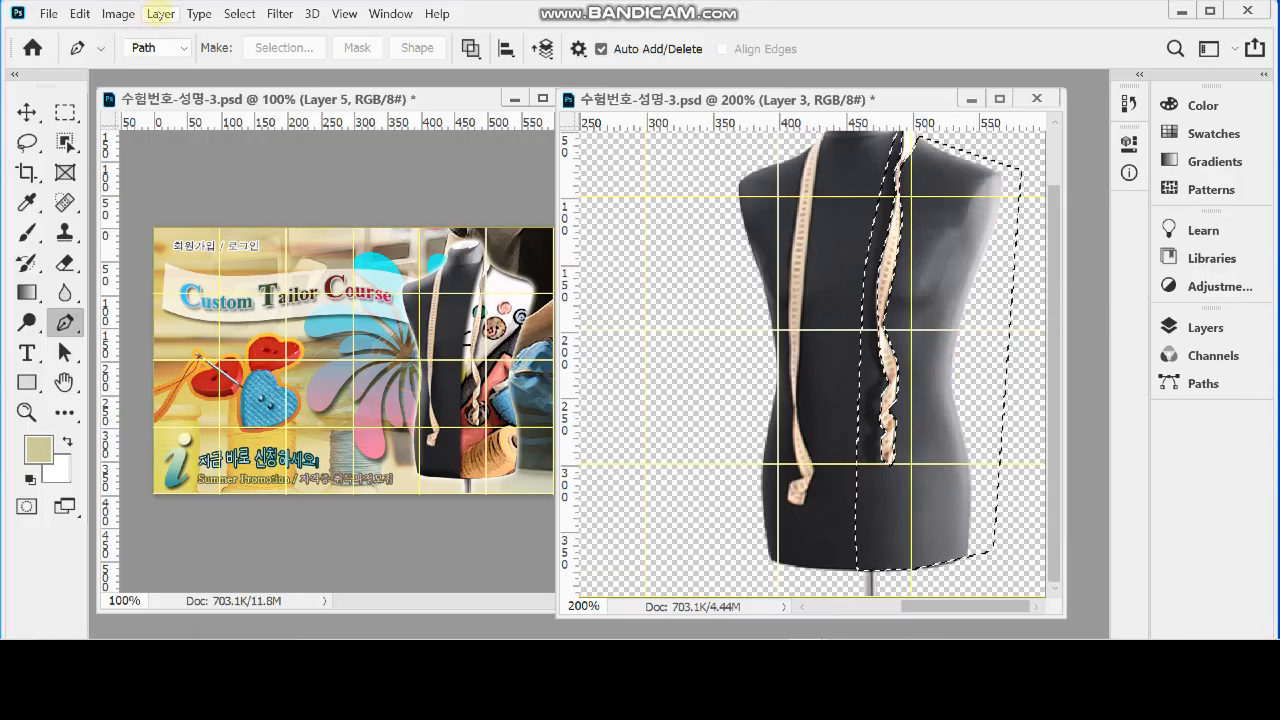
# Copy the selected right half of the mannequin from Layer 3 onto a new layer of its own
pyautogui.click(160, 13)
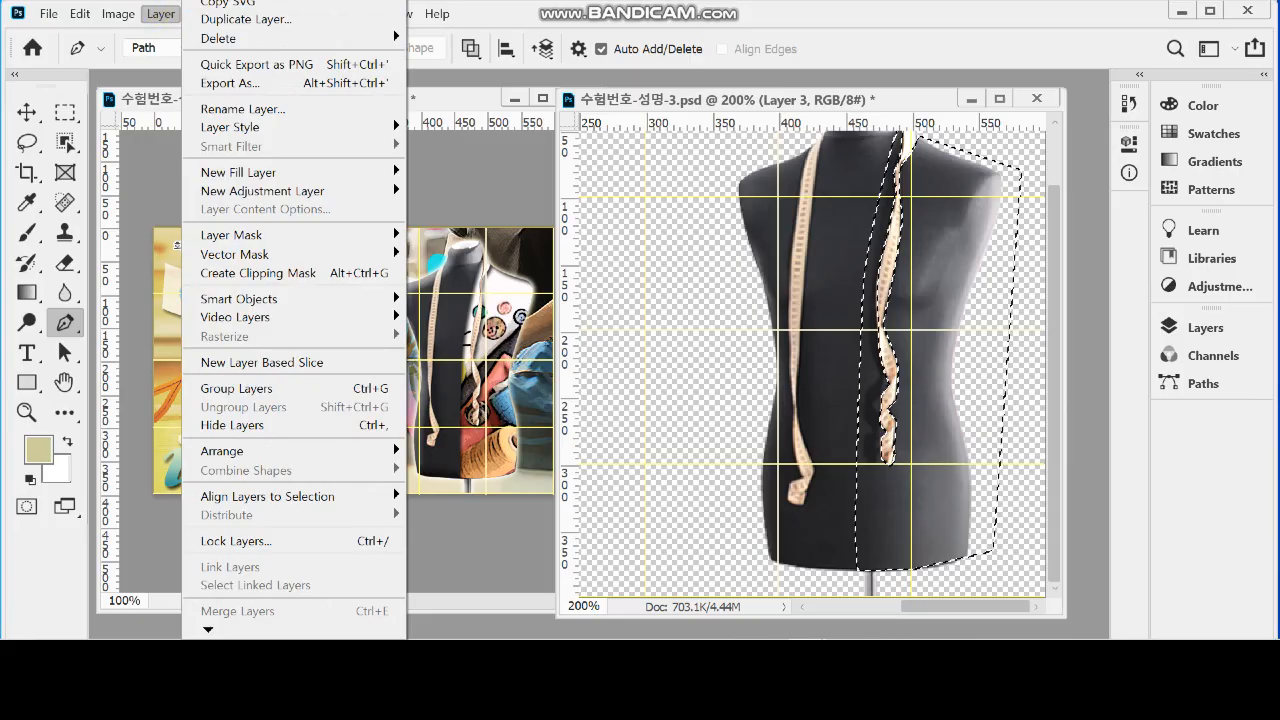
pyautogui.moveTo(212, 0)
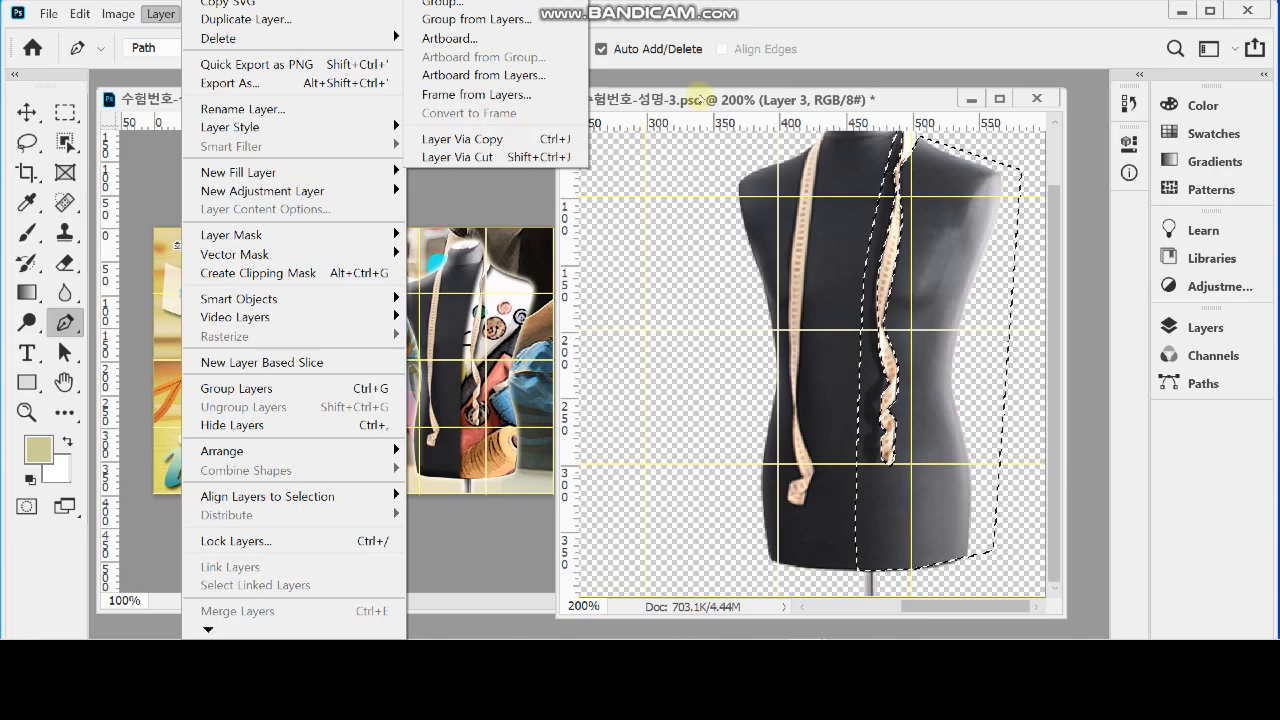
pyautogui.click(700, 96)
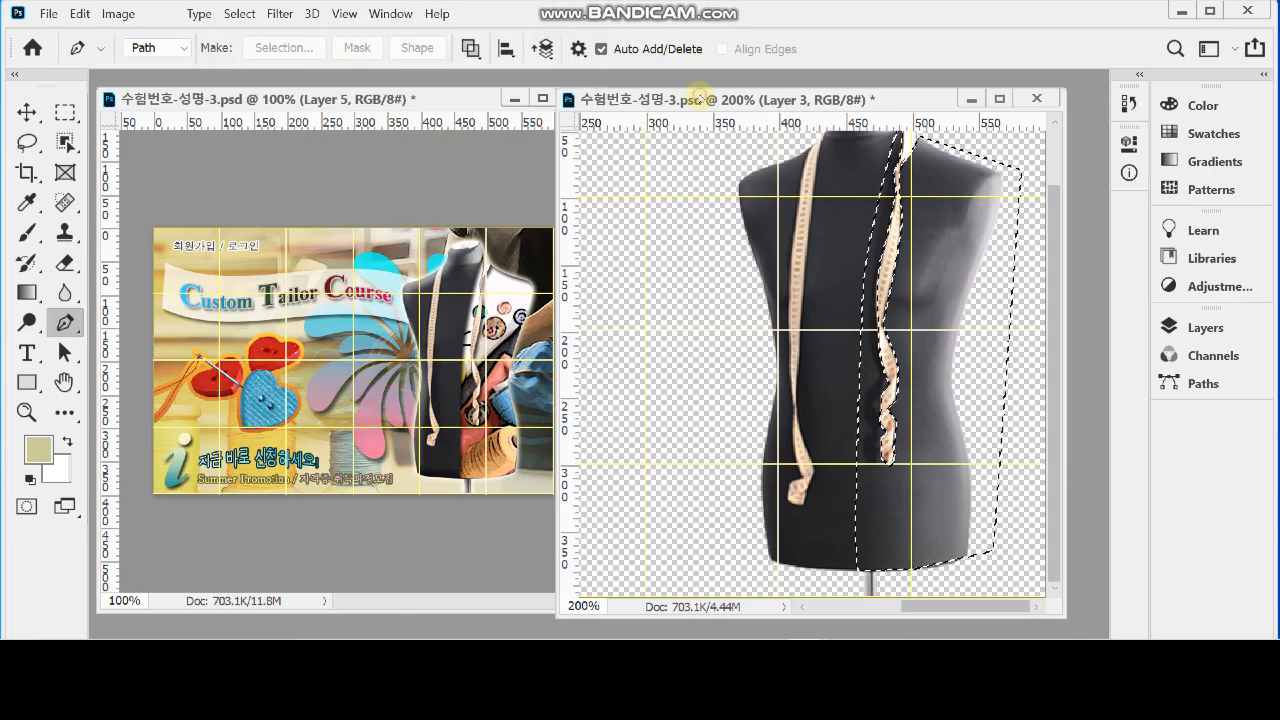
pyautogui.click(1198, 327)
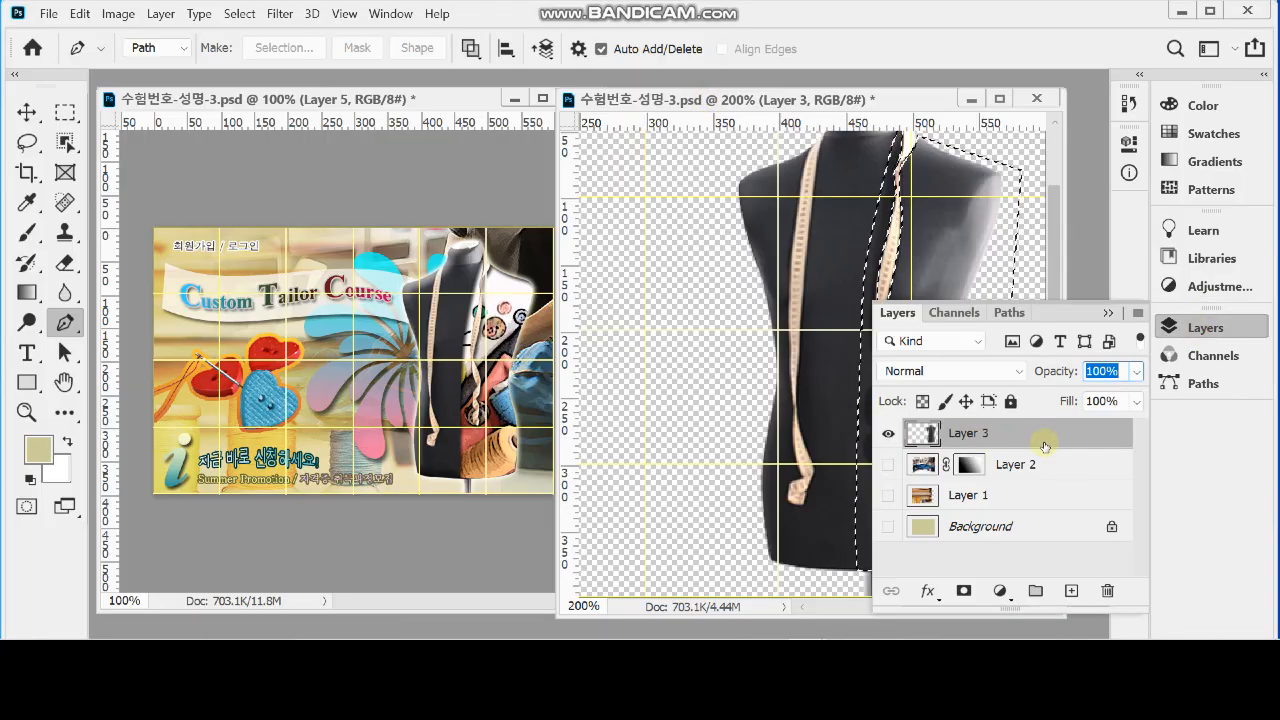
pyautogui.hotkey('ctrl', 'j')
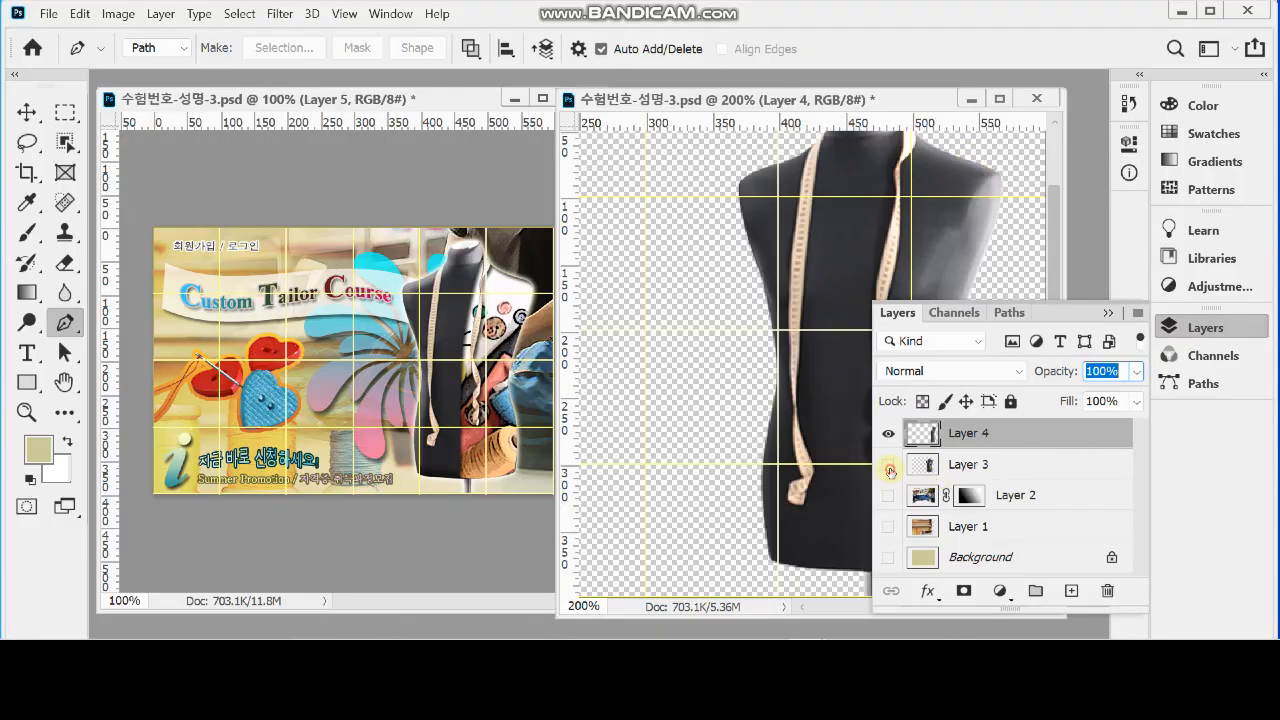
# Check the copied half by briefly hiding Layer 3, and show Layer 2, Layer 1 and the Background again
pyautogui.click(889, 466)
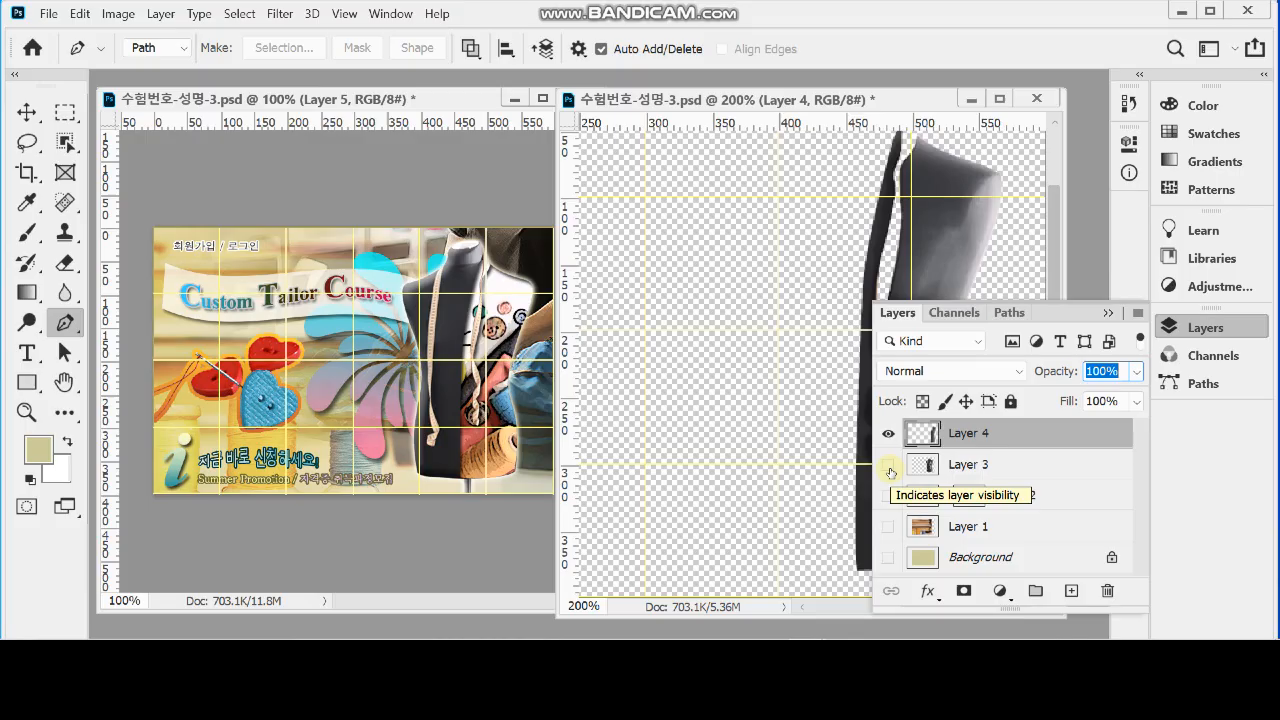
pyautogui.click(889, 466)
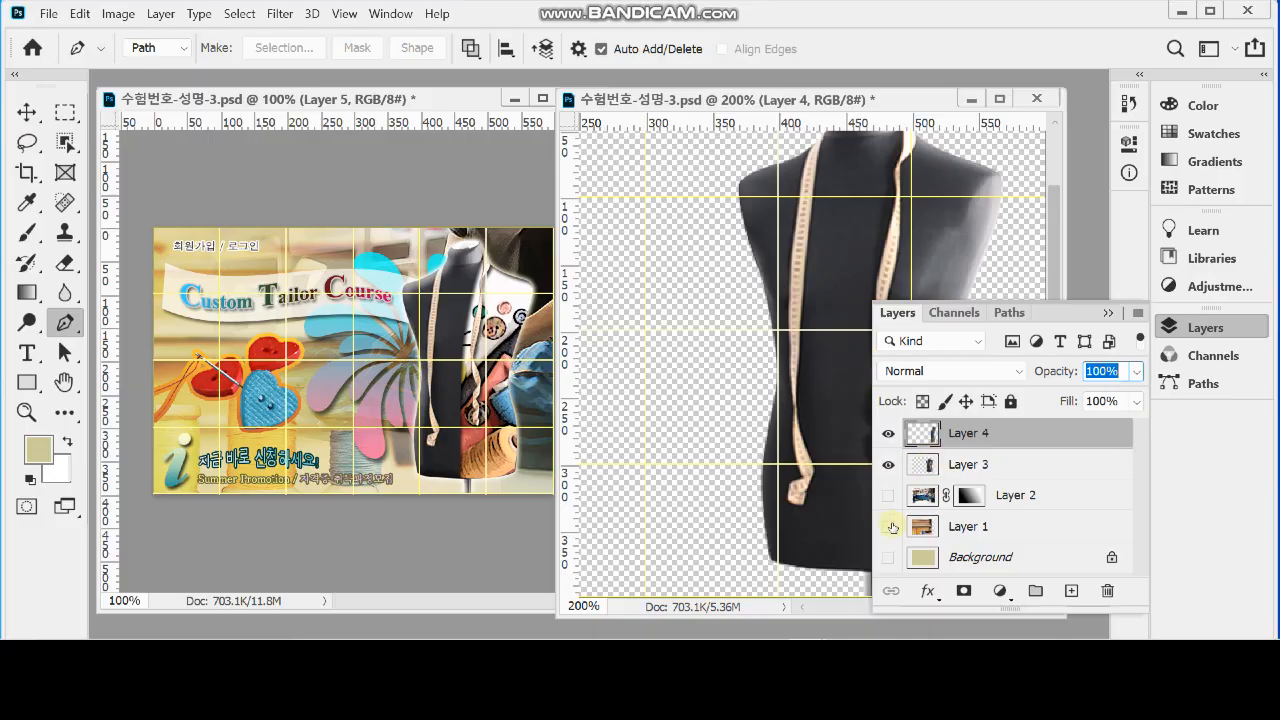
pyautogui.moveTo(888, 498); pyautogui.dragTo(891, 561)
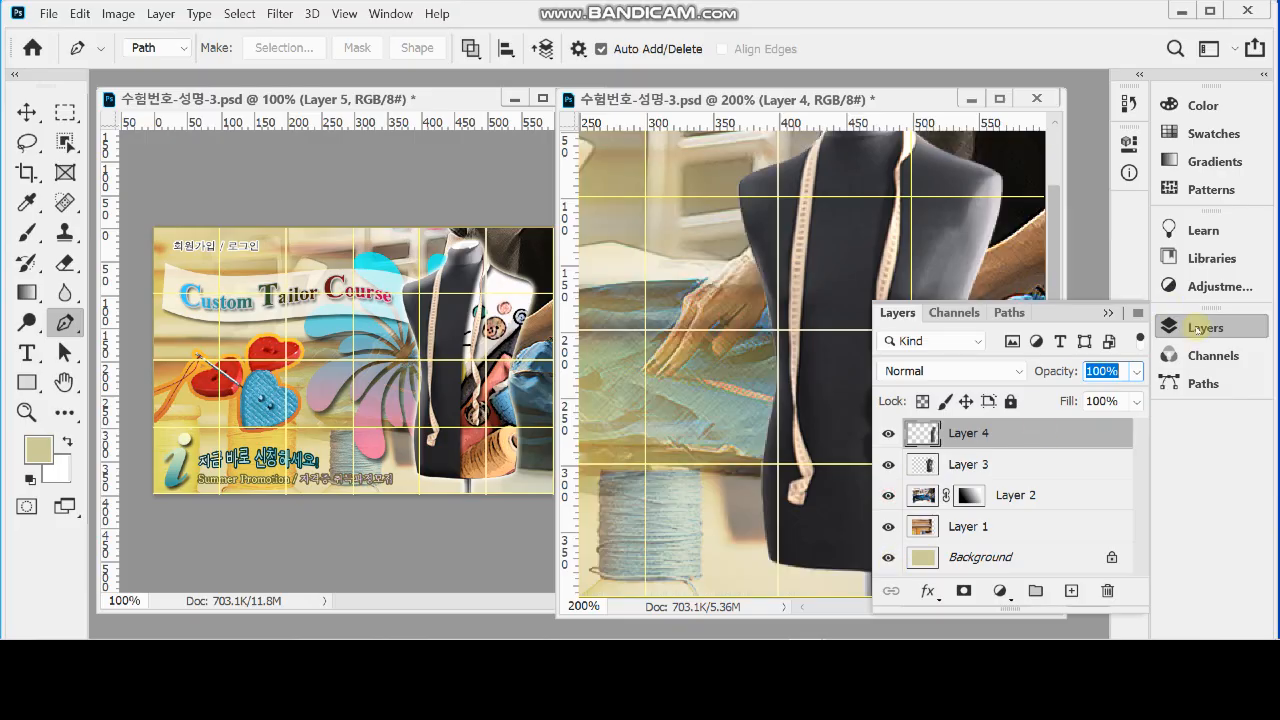
pyautogui.click(1198, 328)
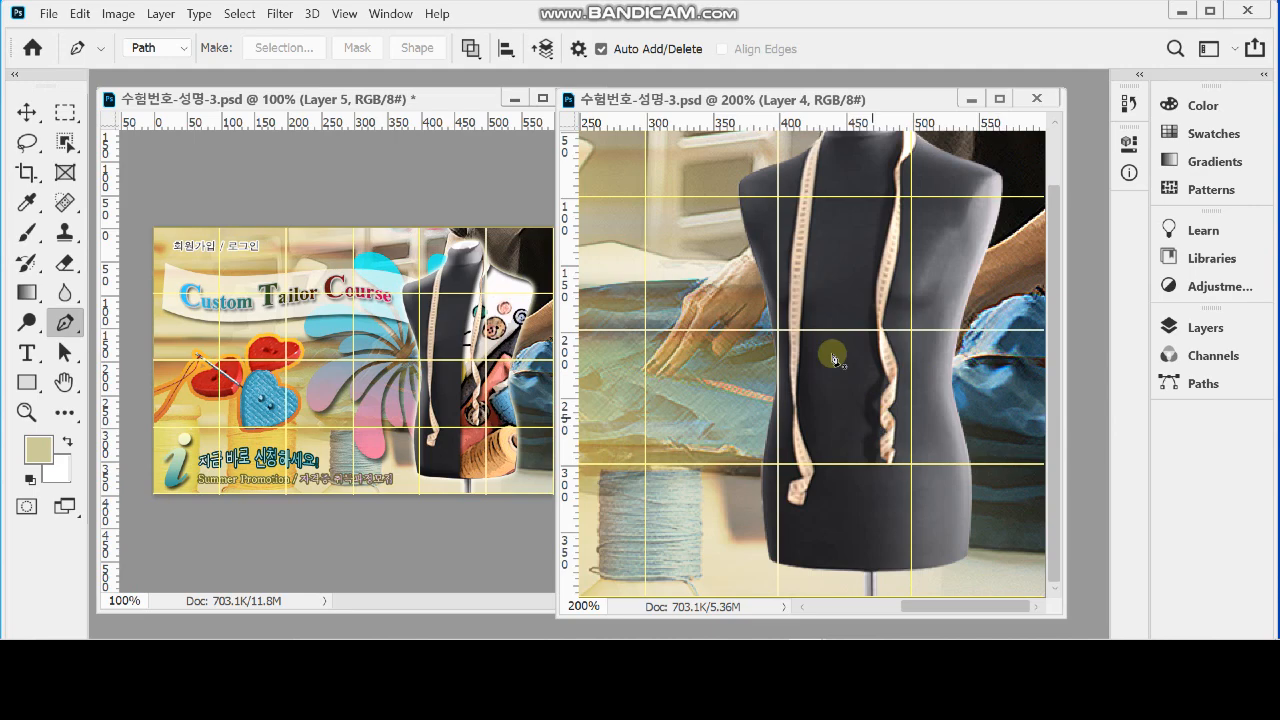
# Bring the 1급-9.jpg sewing supplies photo into the working document as a new layer and view the whole canvas
pyautogui.click(391, 14)
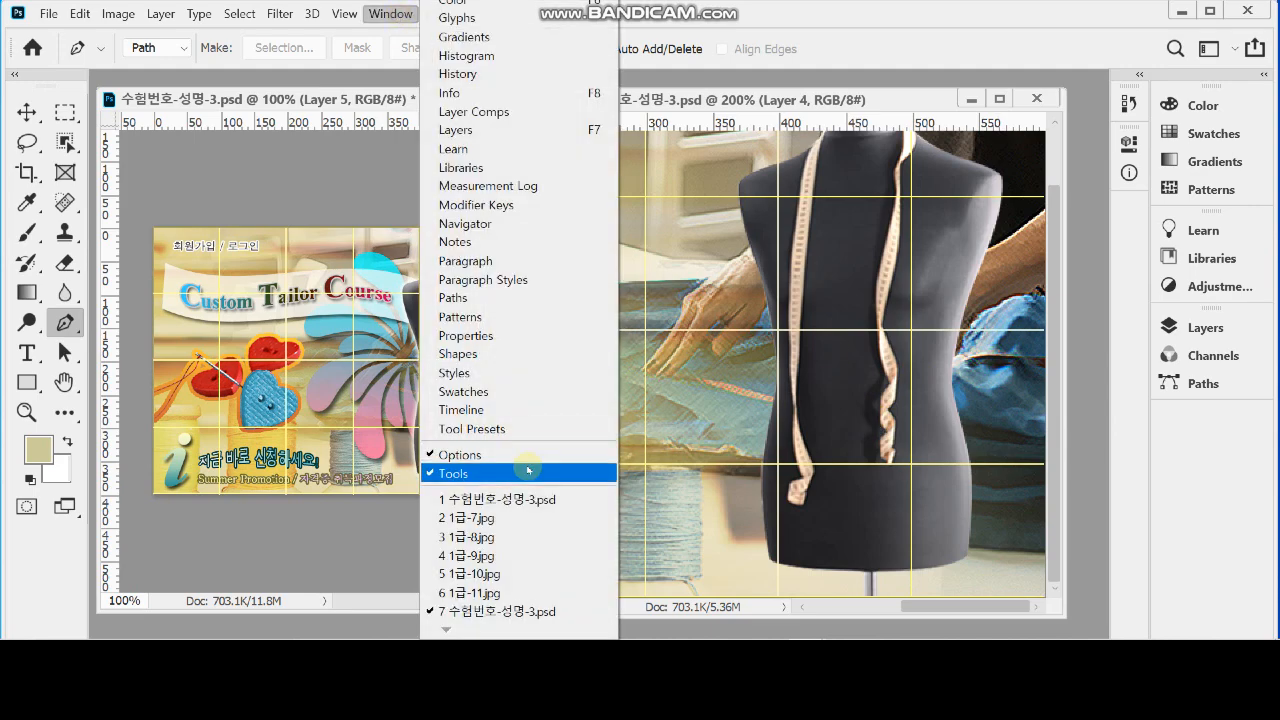
pyautogui.click(508, 556)
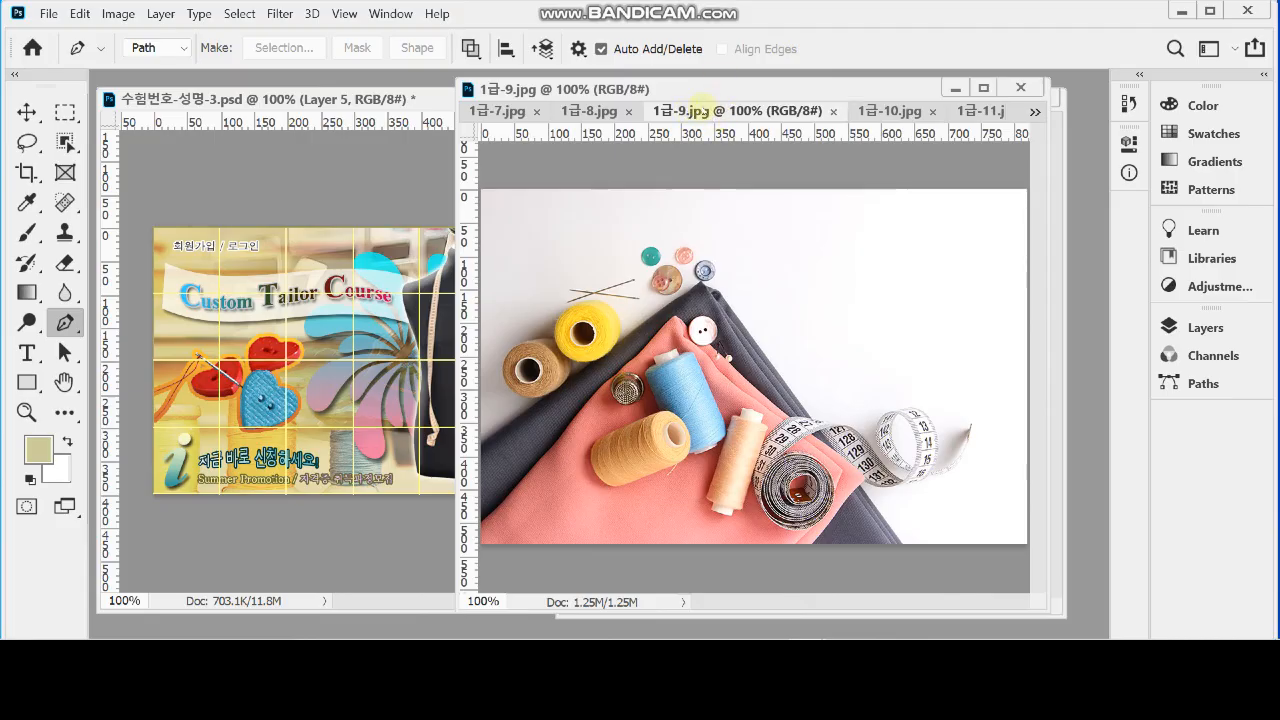
pyautogui.moveTo(703, 103); pyautogui.dragTo(800, 375)
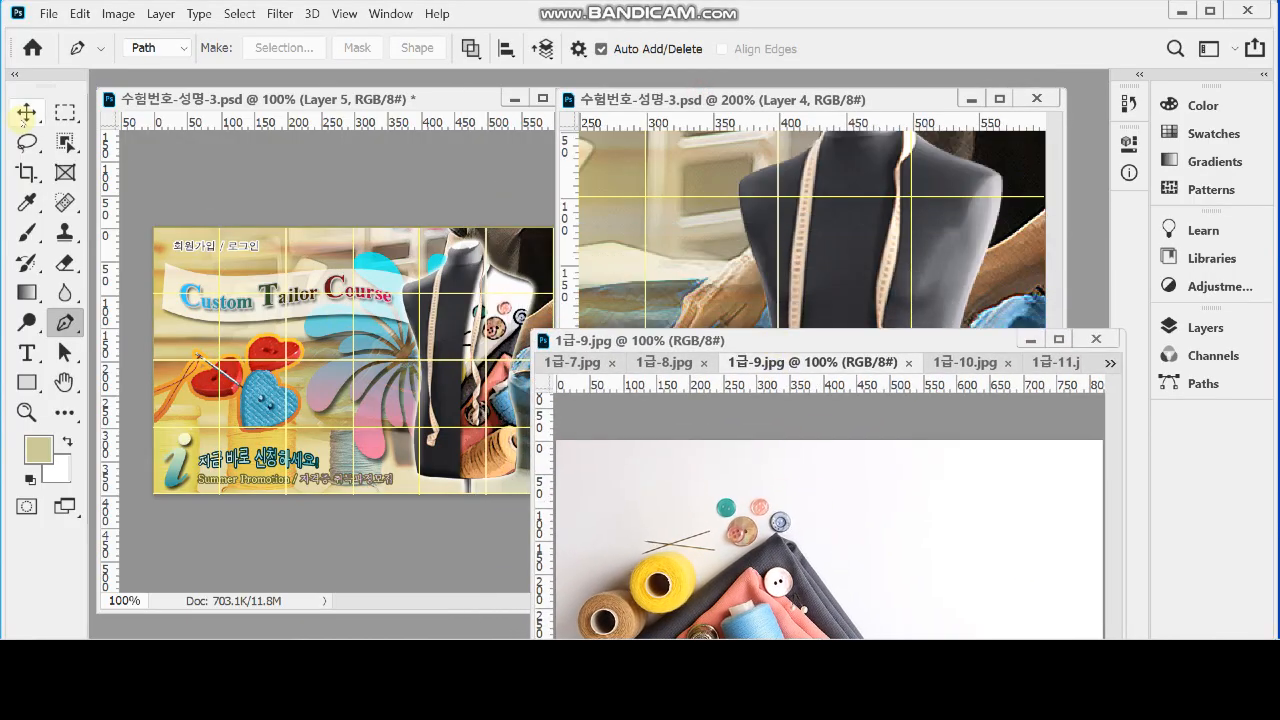
pyautogui.click(27, 112)
pyautogui.moveTo(640, 465); pyautogui.dragTo(790, 258)
pyautogui.hotkey('ctrl', '-')
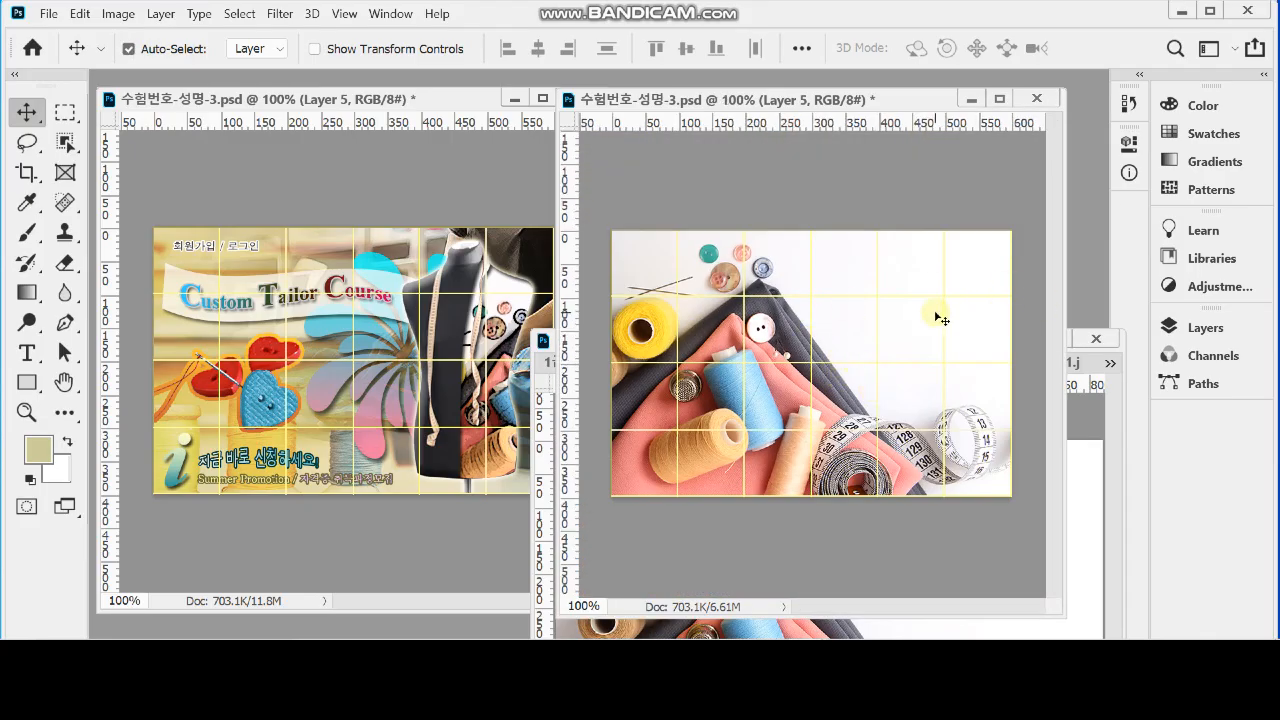
# Scale the sewing supplies photo proportionally to 75%
pyautogui.hotkey('ctrl', 't')
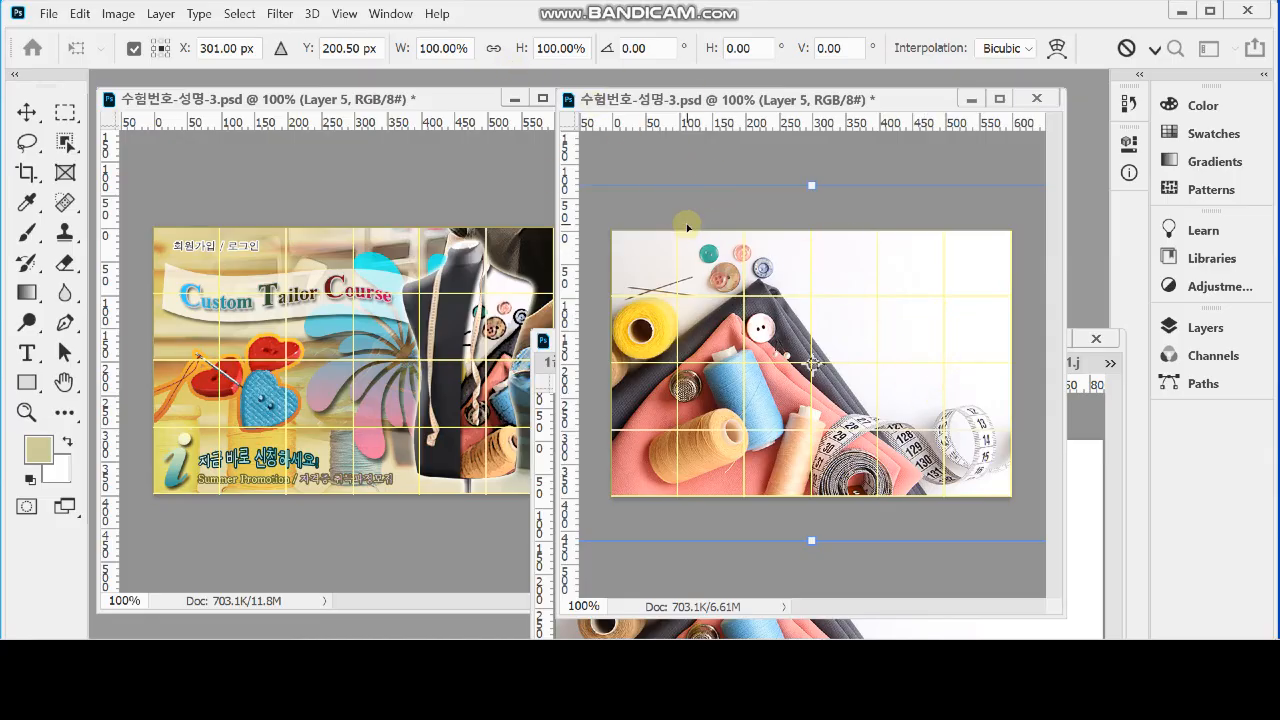
pyautogui.click(493, 48)
pyautogui.moveTo(404, 50); pyautogui.dragTo(375, 53)
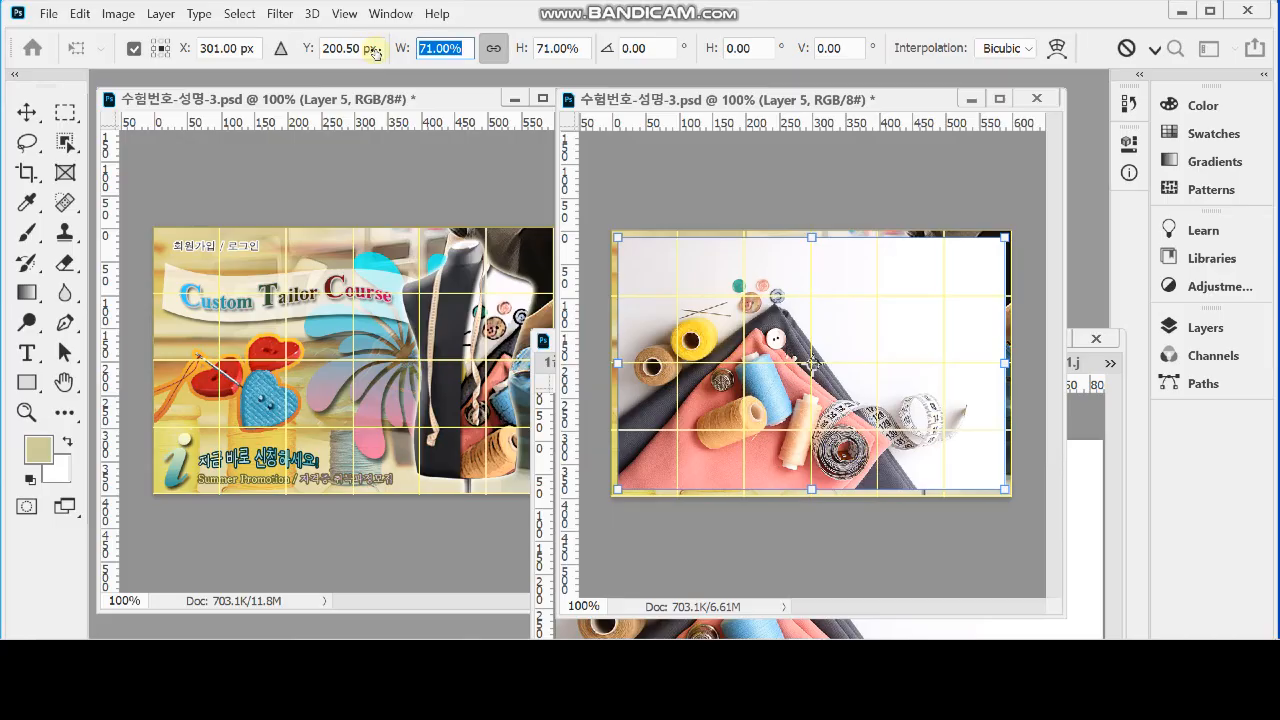
pyautogui.moveTo(375, 53); pyautogui.dragTo(394, 50)
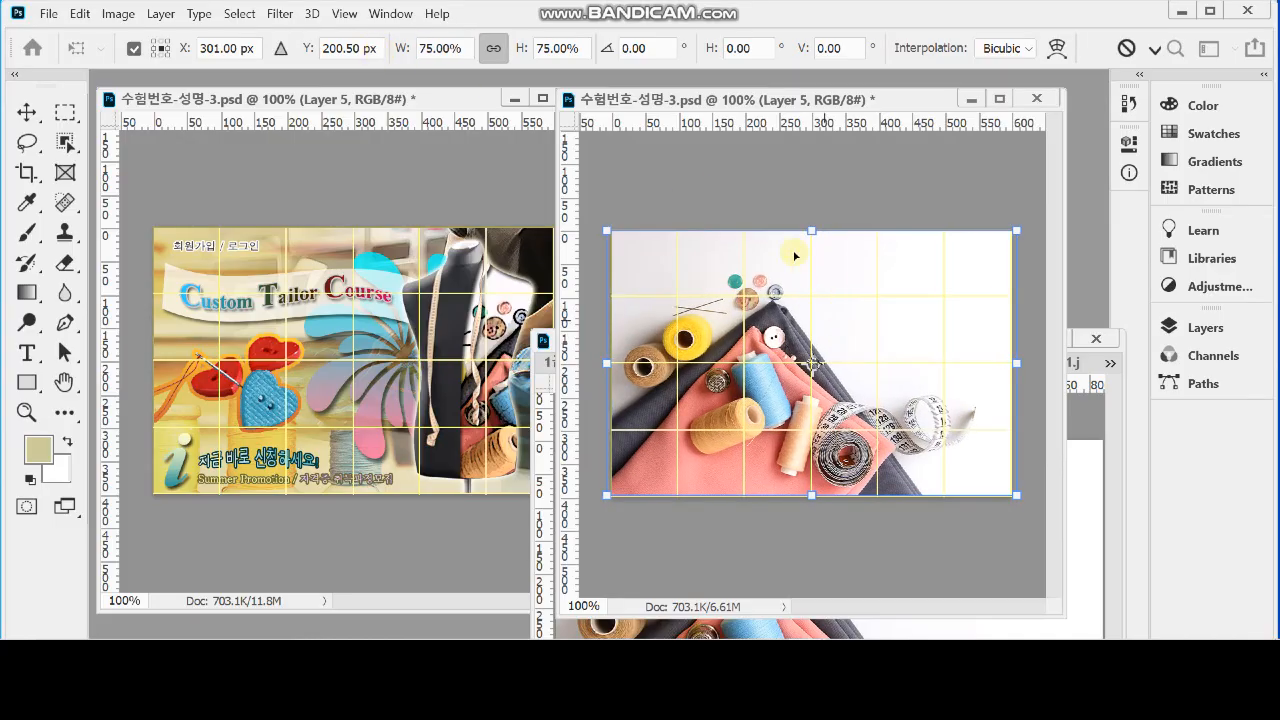
# Rotate the sewing supplies photo to about -20° and place it over the mannequin on the canvas's right side
pyautogui.moveTo(743, 203); pyautogui.dragTo(865, 198)
pyautogui.moveTo(688, 325); pyautogui.dragTo(901, 370)
pyautogui.moveTo(846, 307); pyautogui.dragTo(880, 350)
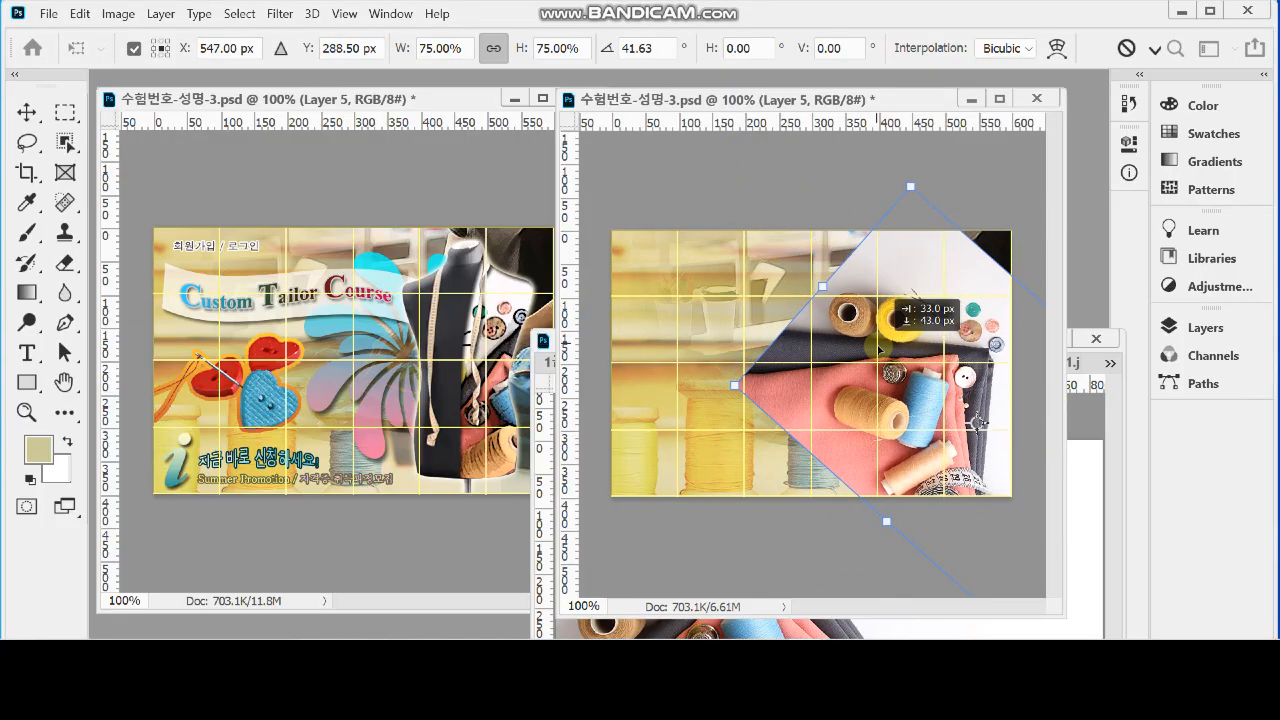
pyautogui.moveTo(749, 266); pyautogui.dragTo(739, 311)
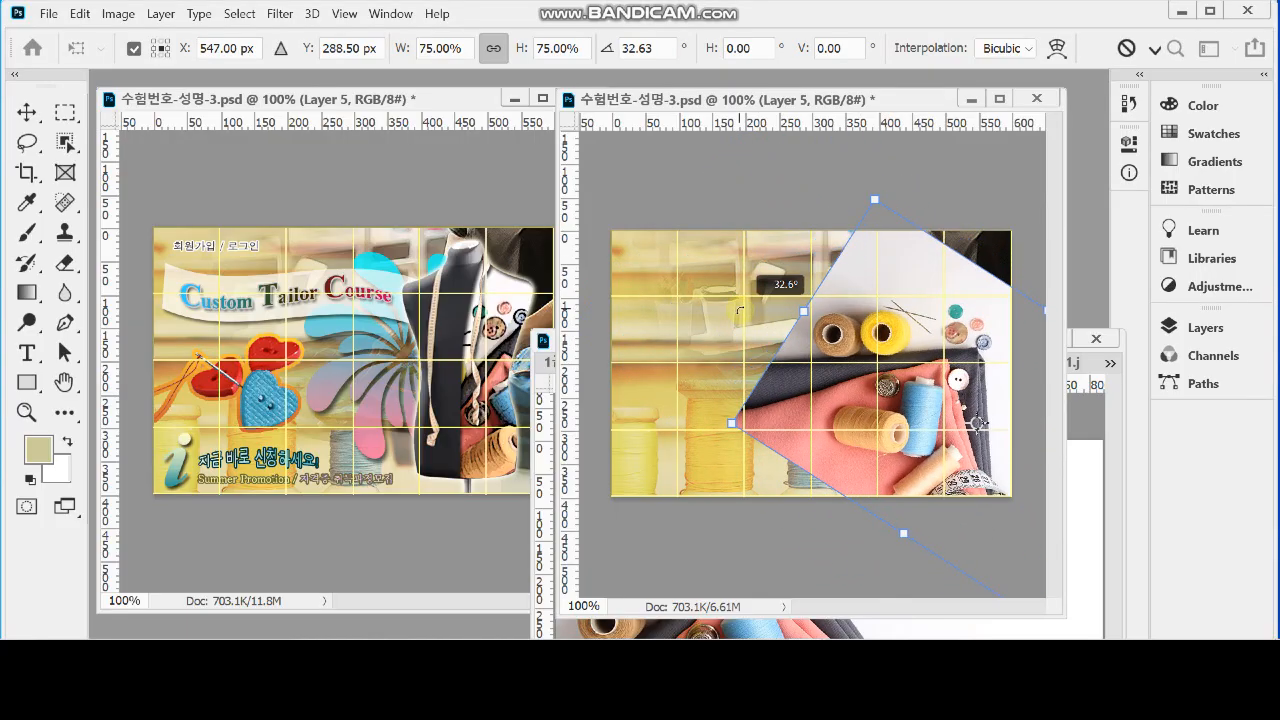
pyautogui.moveTo(902, 316); pyautogui.dragTo(877, 434)
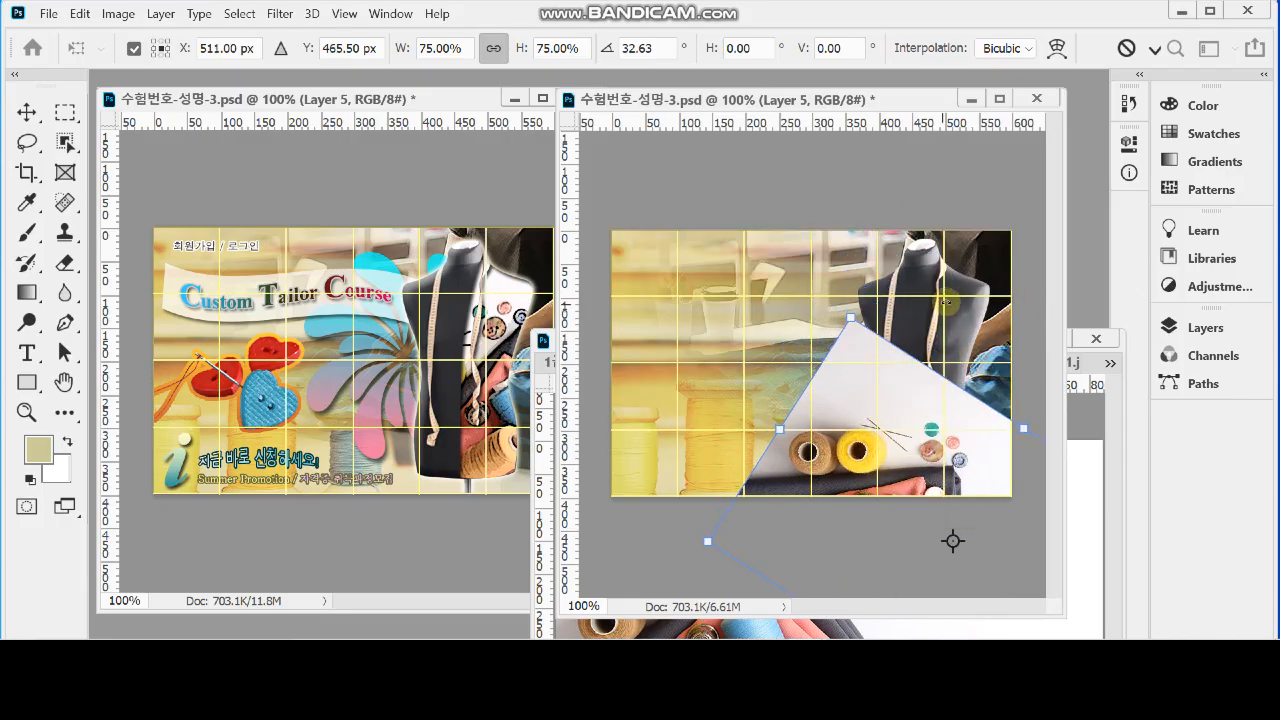
pyautogui.moveTo(916, 450); pyautogui.dragTo(913, 313)
pyautogui.moveTo(801, 253); pyautogui.dragTo(745, 306)
pyautogui.moveTo(896, 411); pyautogui.dragTo(900, 312)
pyautogui.moveTo(908, 359); pyautogui.dragTo(929, 386)
pyautogui.moveTo(768, 283)
pyautogui.mouseDown()
pyautogui.moveTo(757, 300)
pyautogui.moveTo(780, 273)
pyautogui.mouseUp()
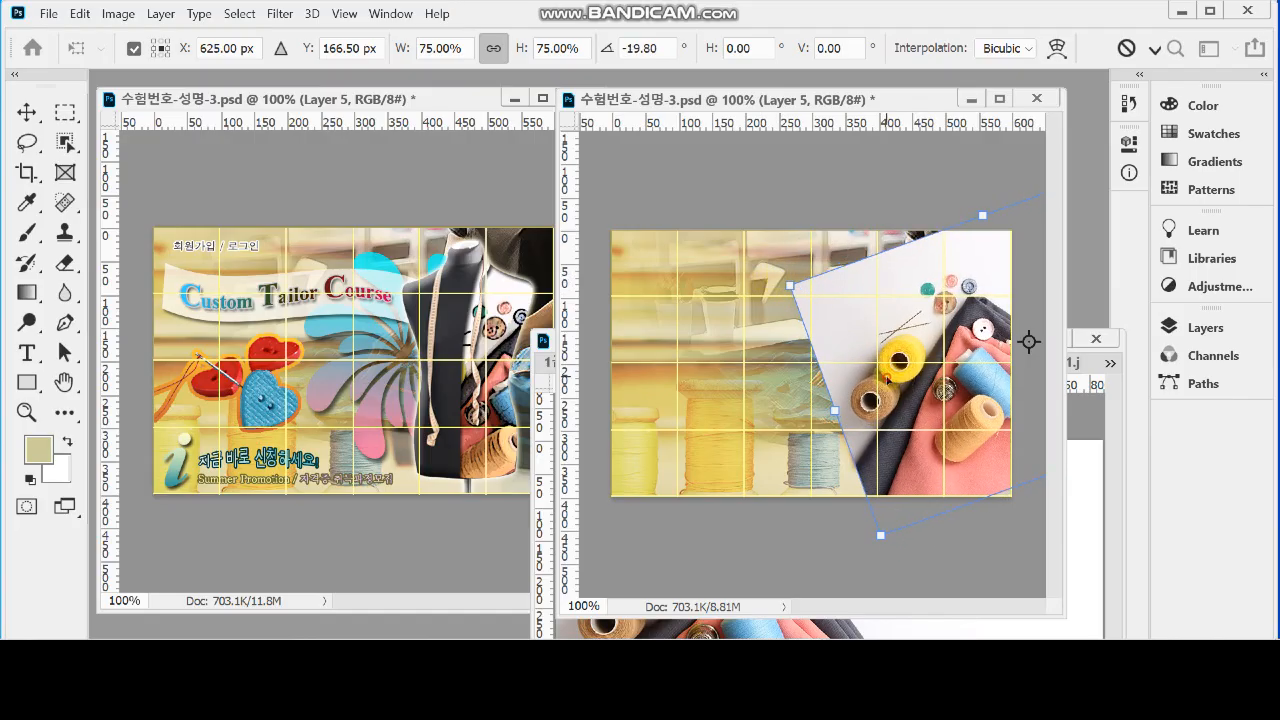
pyautogui.press('Return')
# Clip Layer 5 to the copied mannequin half in Layer 4 with a clipping mask
pyautogui.click(1205, 328)
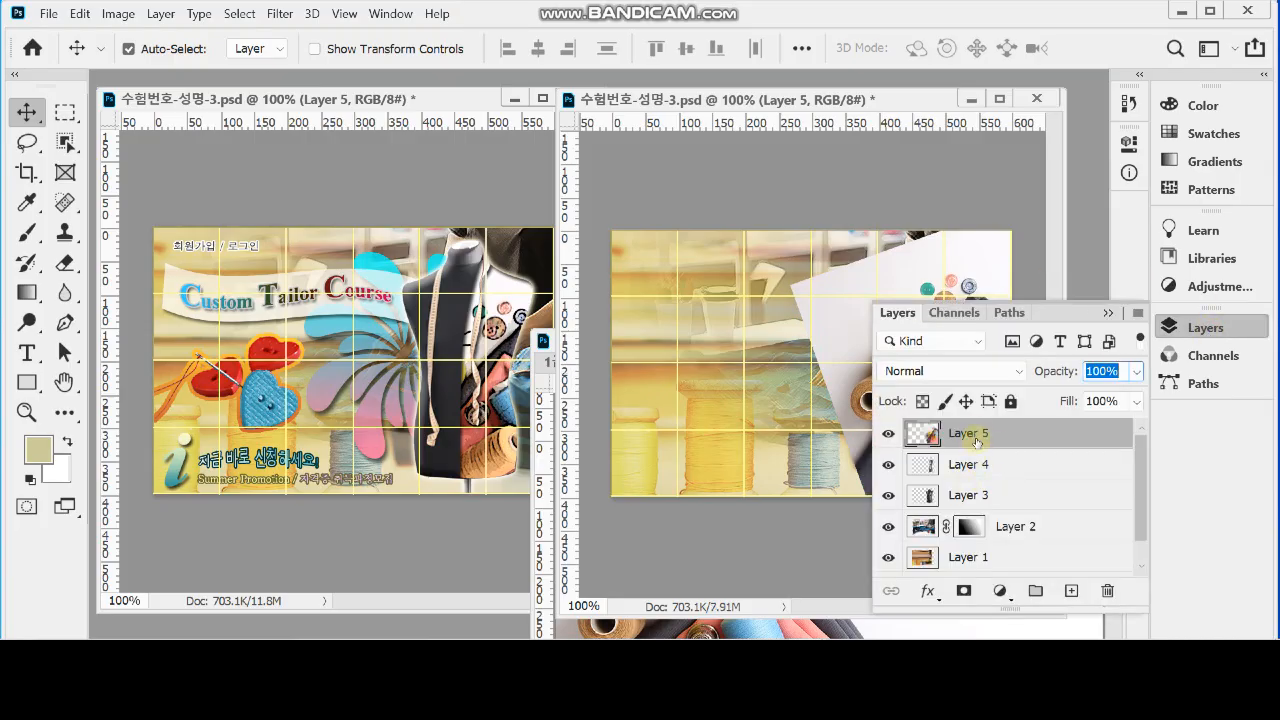
pyautogui.keyDown('alt'); pyautogui.click(1010, 445); pyautogui.keyUp('alt')
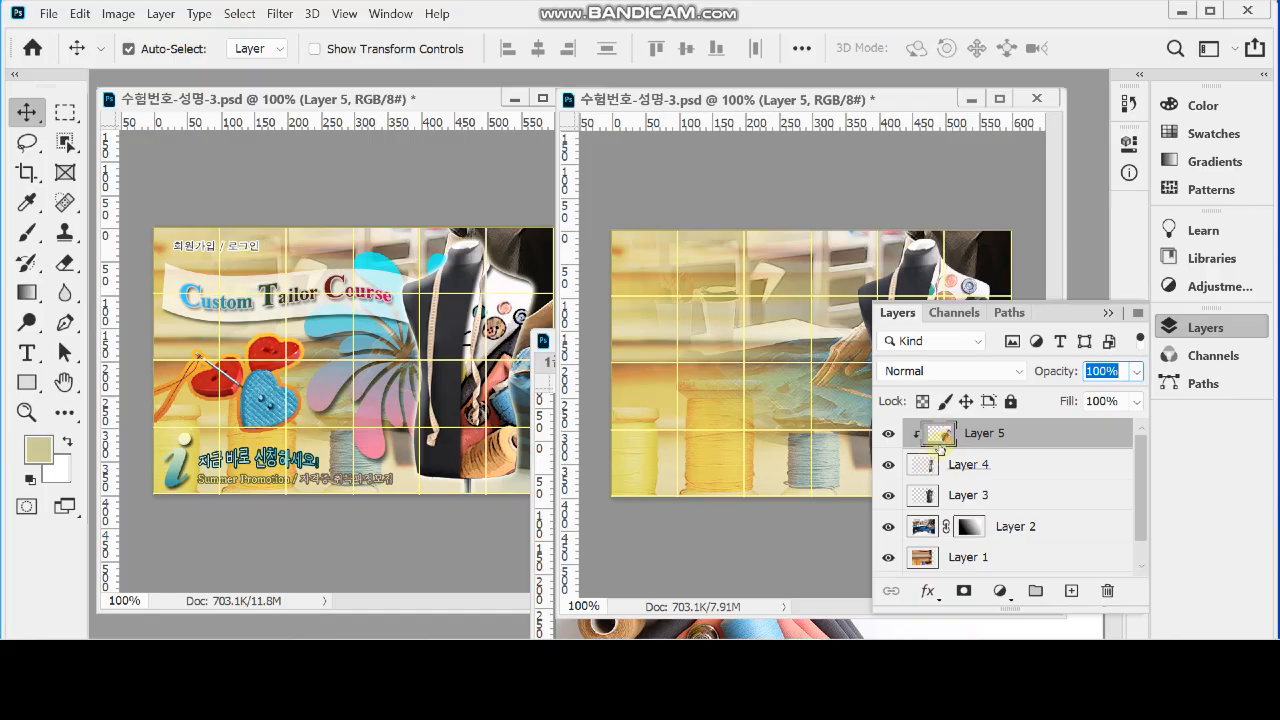
pyautogui.click(1168, 327)
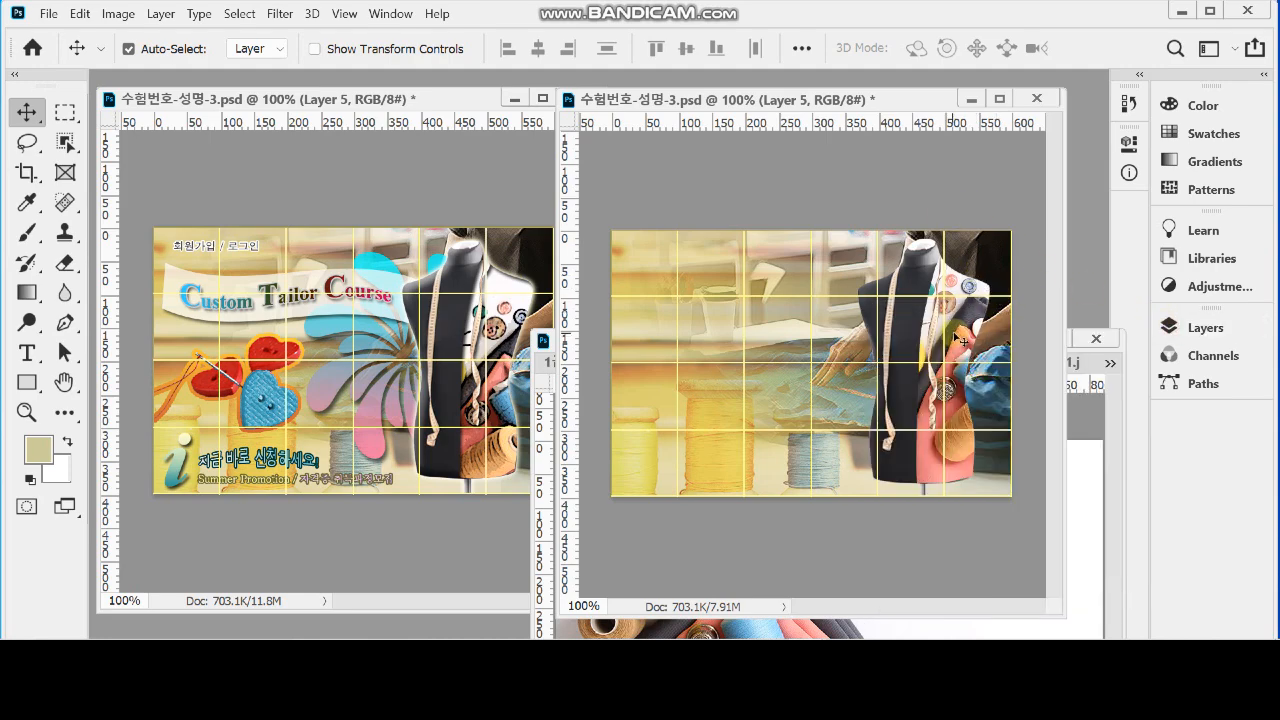
# Shift the clipped photo inside the mannequin half, enlarge it to about 103% and tilt it by about 2.3°
pyautogui.moveTo(970, 322); pyautogui.dragTo(962, 349)
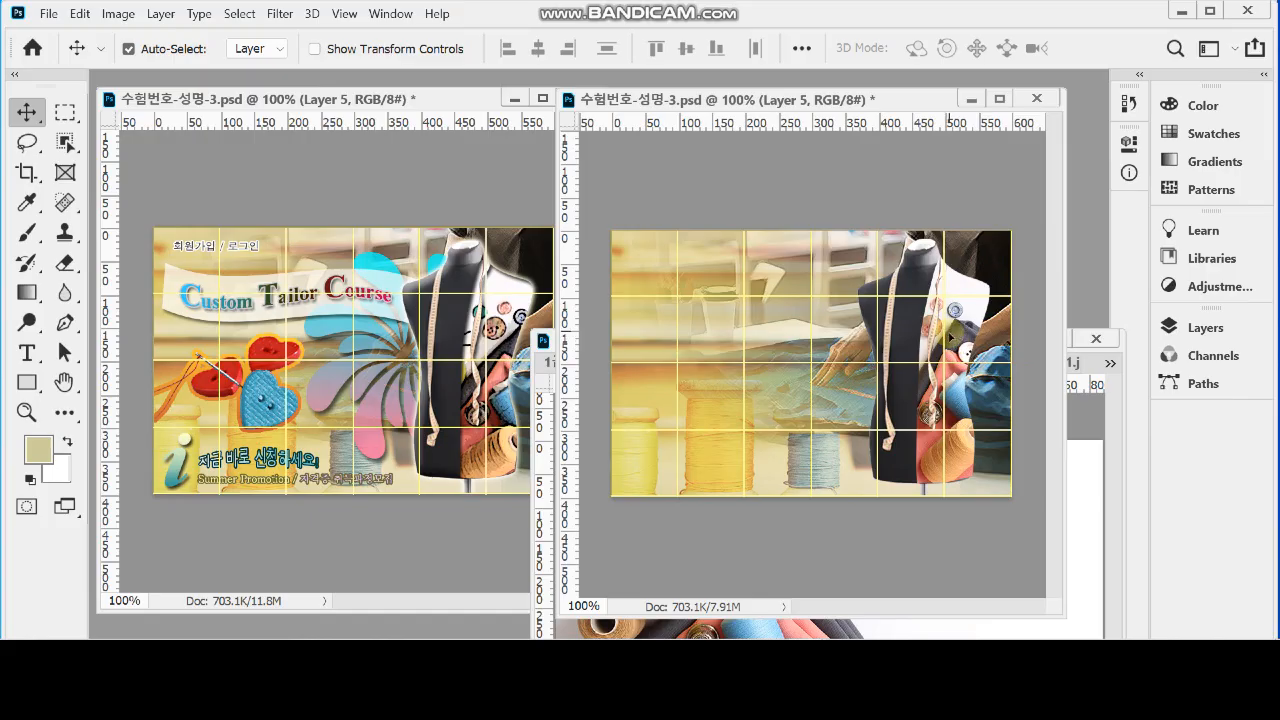
pyautogui.moveTo(949, 333); pyautogui.dragTo(951, 339)
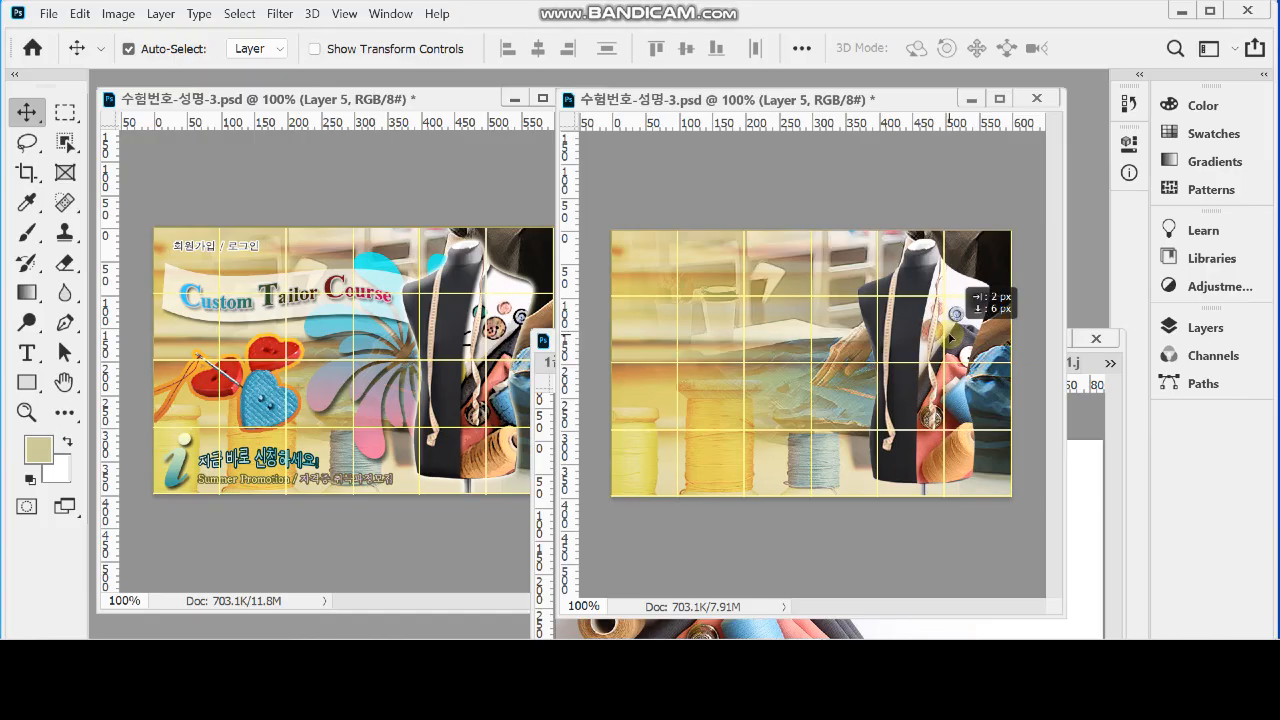
pyautogui.moveTo(950, 338); pyautogui.dragTo(950, 338)
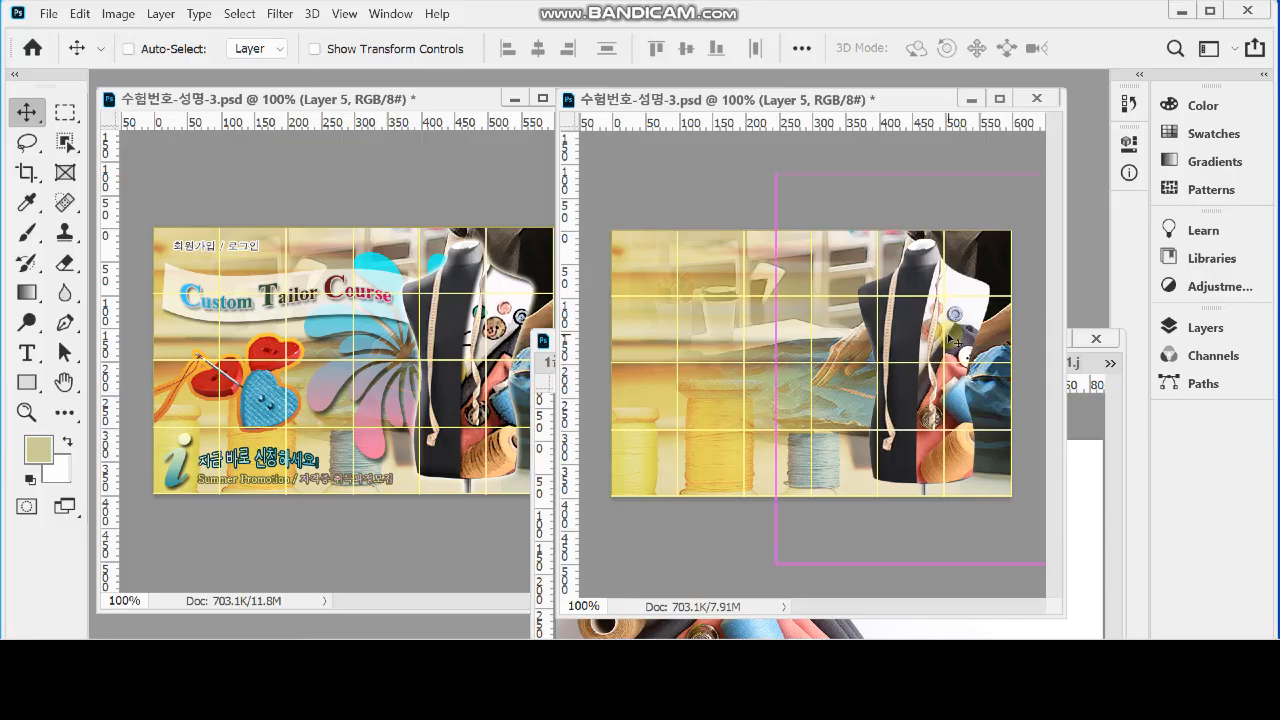
pyautogui.hotkey('ctrl', 't')
pyautogui.moveTo(716, 371); pyautogui.dragTo(716, 359)
pyautogui.moveTo(954, 398); pyautogui.dragTo(956, 398)
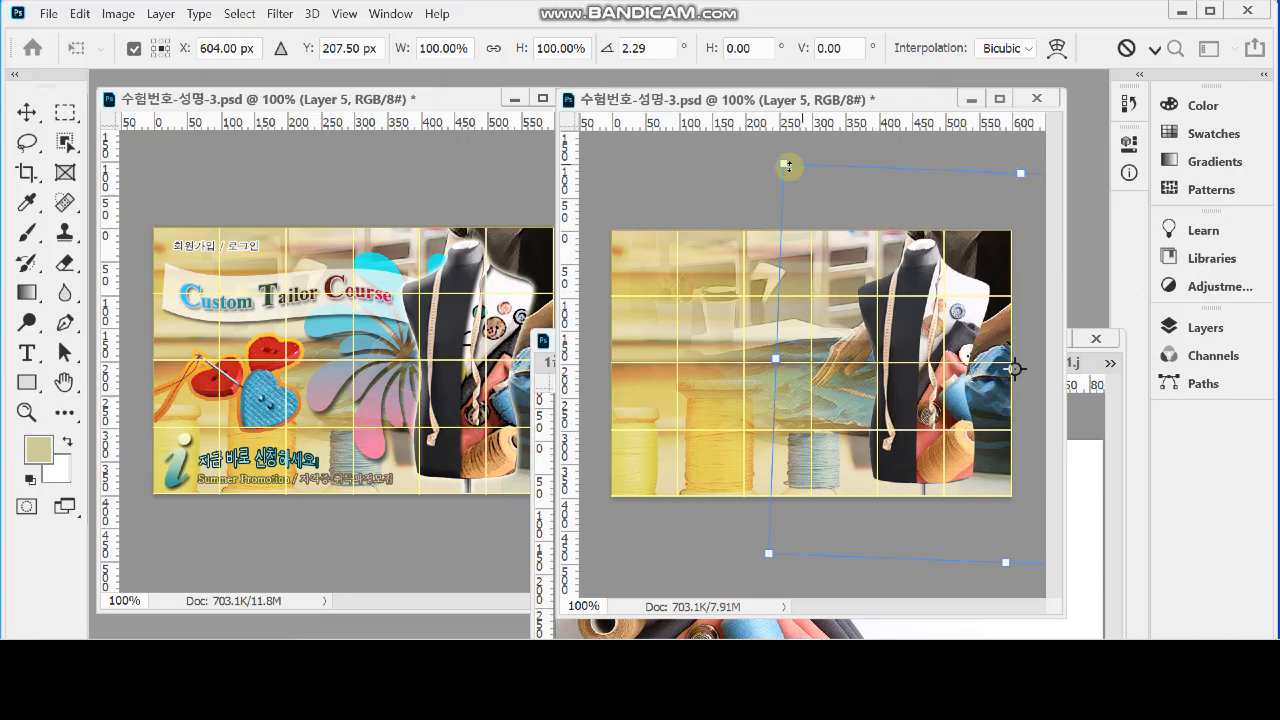
pyautogui.moveTo(787, 166); pyautogui.dragTo(762, 150)
pyautogui.moveTo(935, 230); pyautogui.dragTo(977, 238)
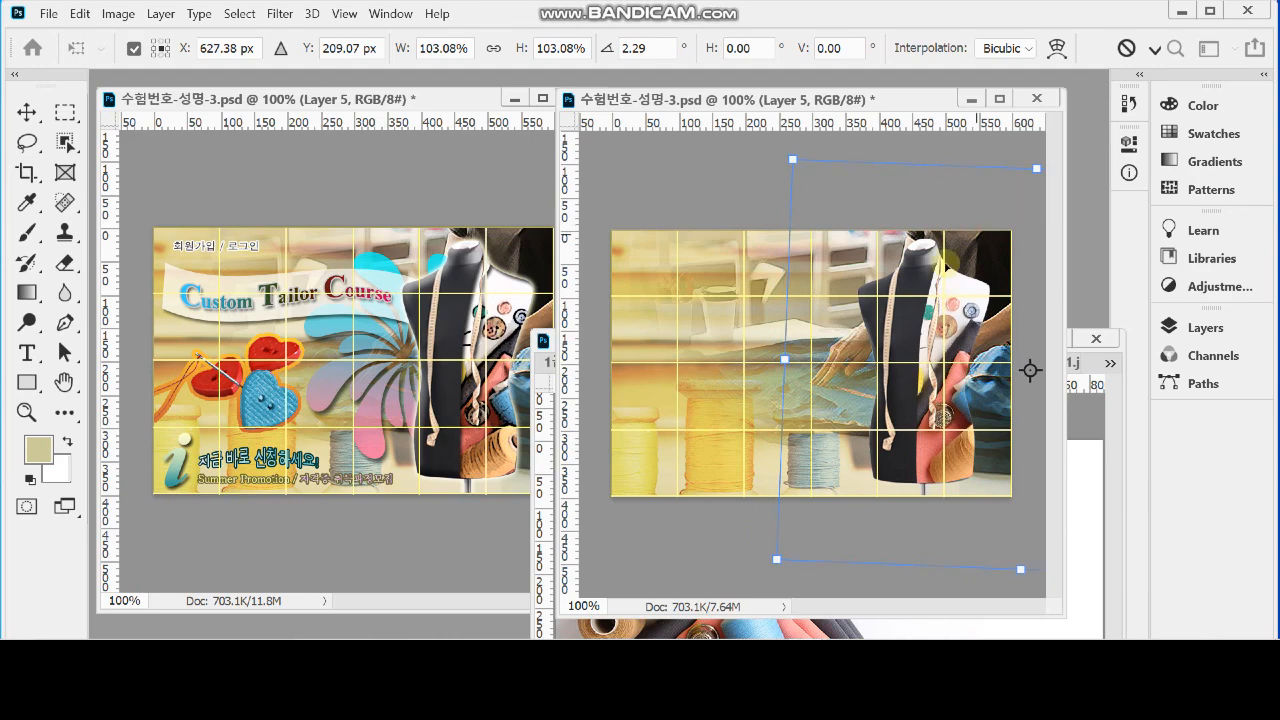
pyautogui.moveTo(775, 457); pyautogui.dragTo(778, 436)
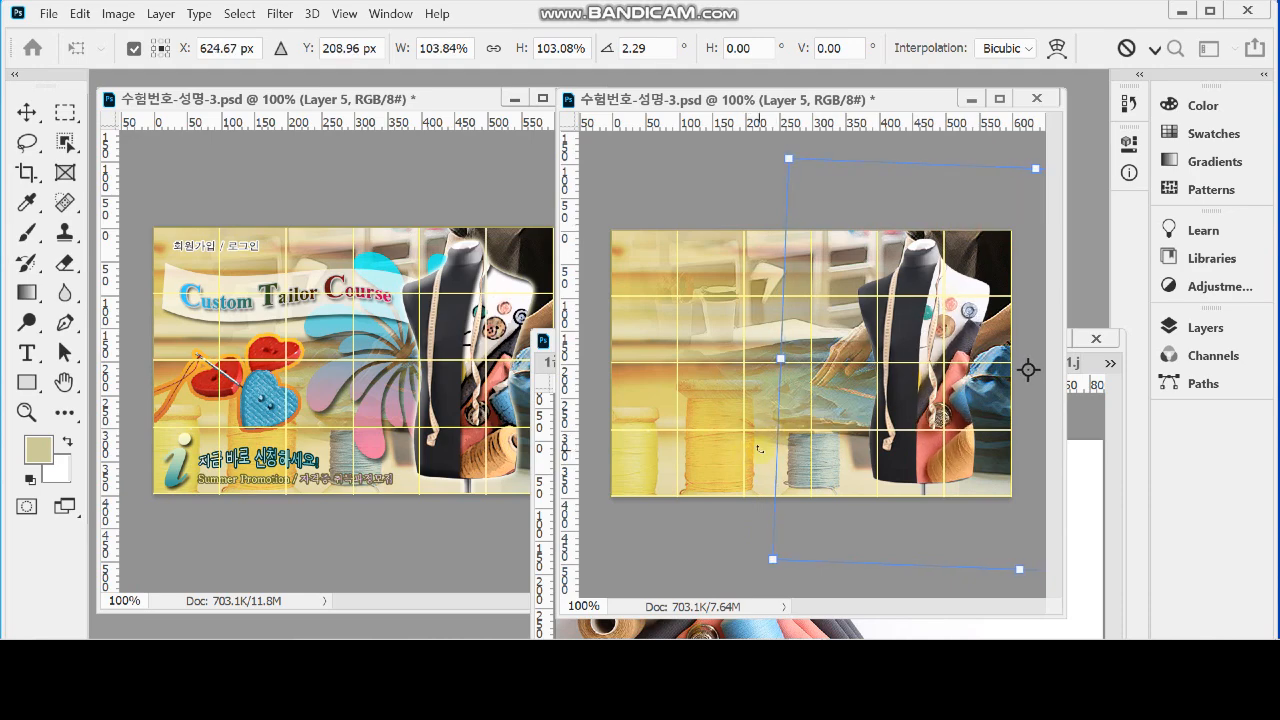
# Rotate the clipped photo further clockwise with linked proportions, align its buttons and spools with the reference, and save the document
pyautogui.click(493, 48)
pyautogui.moveTo(727, 471); pyautogui.dragTo(716, 446)
pyautogui.moveTo(978, 470); pyautogui.dragTo(994, 470)
pyautogui.moveTo(694, 523); pyautogui.dragTo(691, 487)
pyautogui.moveTo(936, 479); pyautogui.dragTo(936, 491)
pyautogui.moveTo(751, 521); pyautogui.dragTo(759, 520)
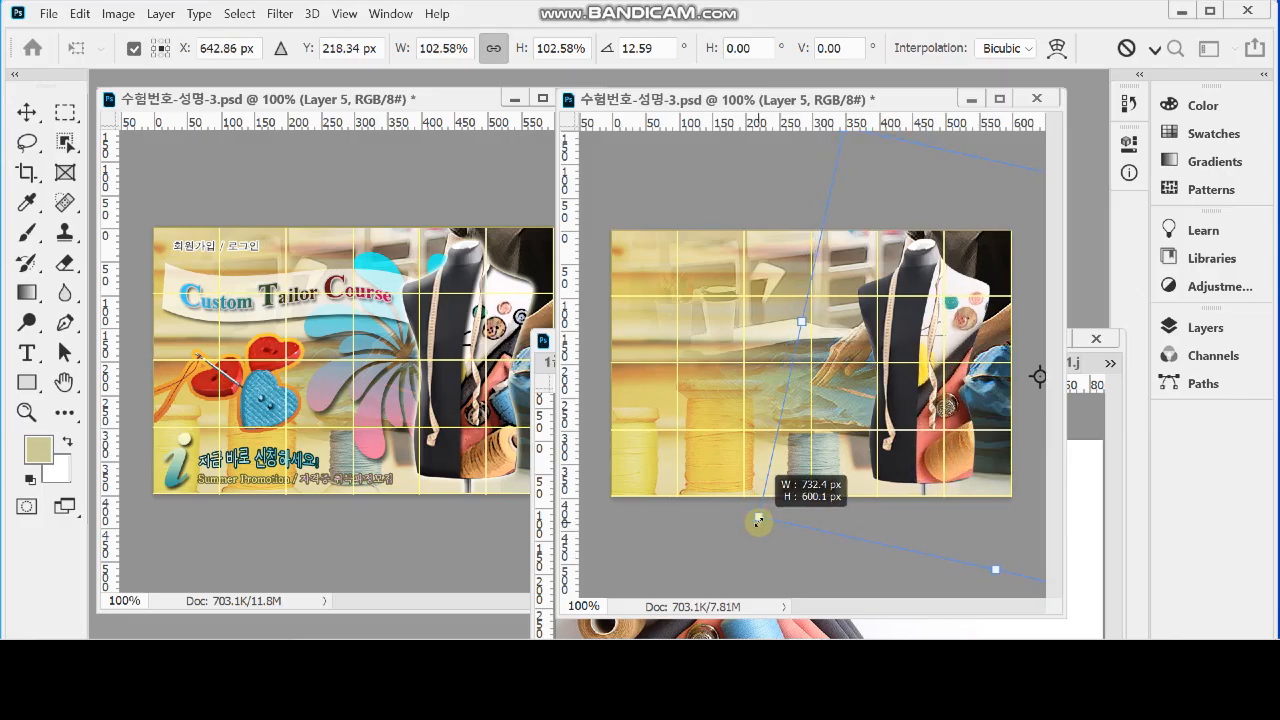
pyautogui.moveTo(870, 497); pyautogui.dragTo(853, 508)
pyautogui.moveTo(748, 551); pyautogui.dragTo(743, 543)
pyautogui.press('Return')
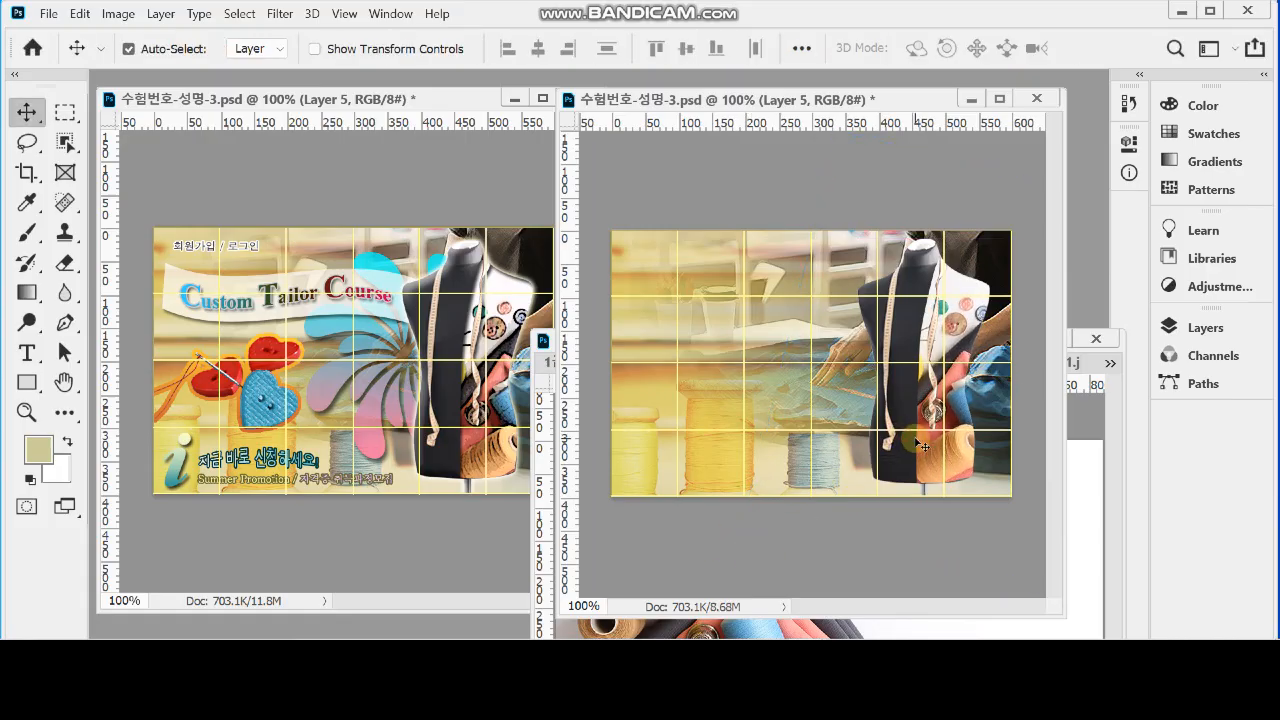
pyautogui.hotkey('ctrl', 's')
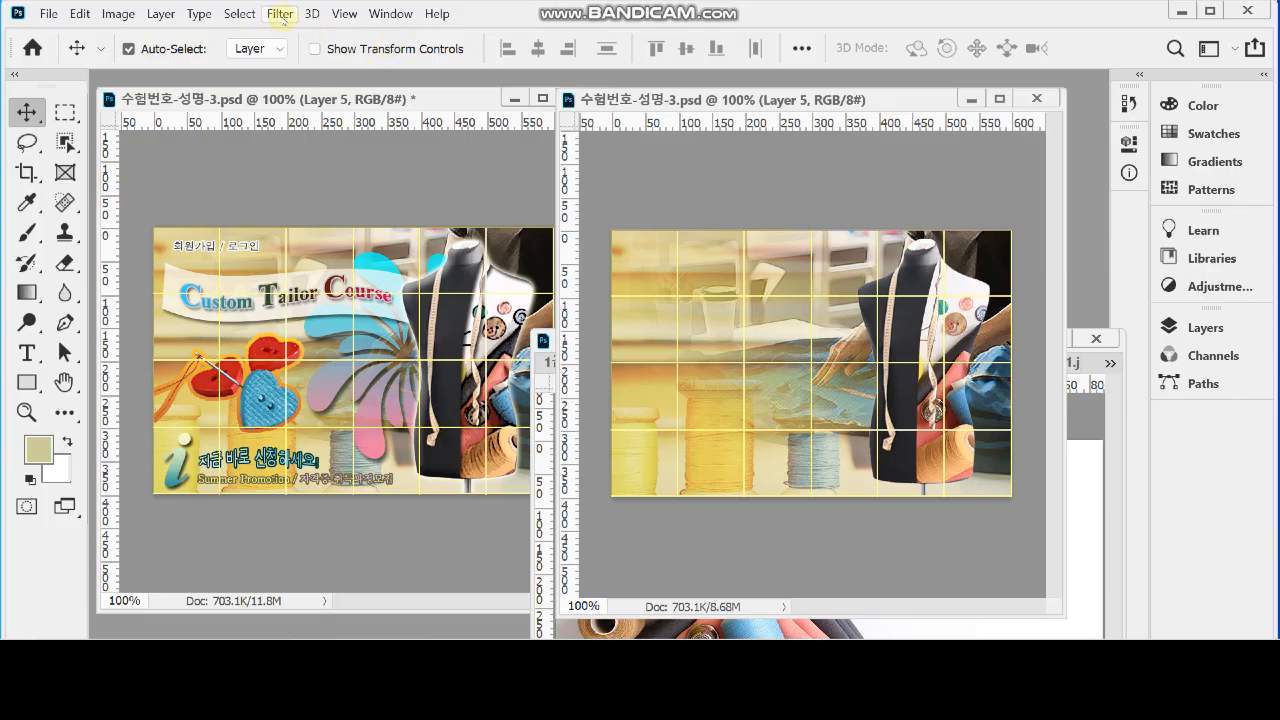
# Apply the Poster Edges filter to the clipped sewing supplies photo with edge thickness 2, edge intensity 1 and posterization 2
pyautogui.click(280, 14)
pyautogui.click(320, 86)
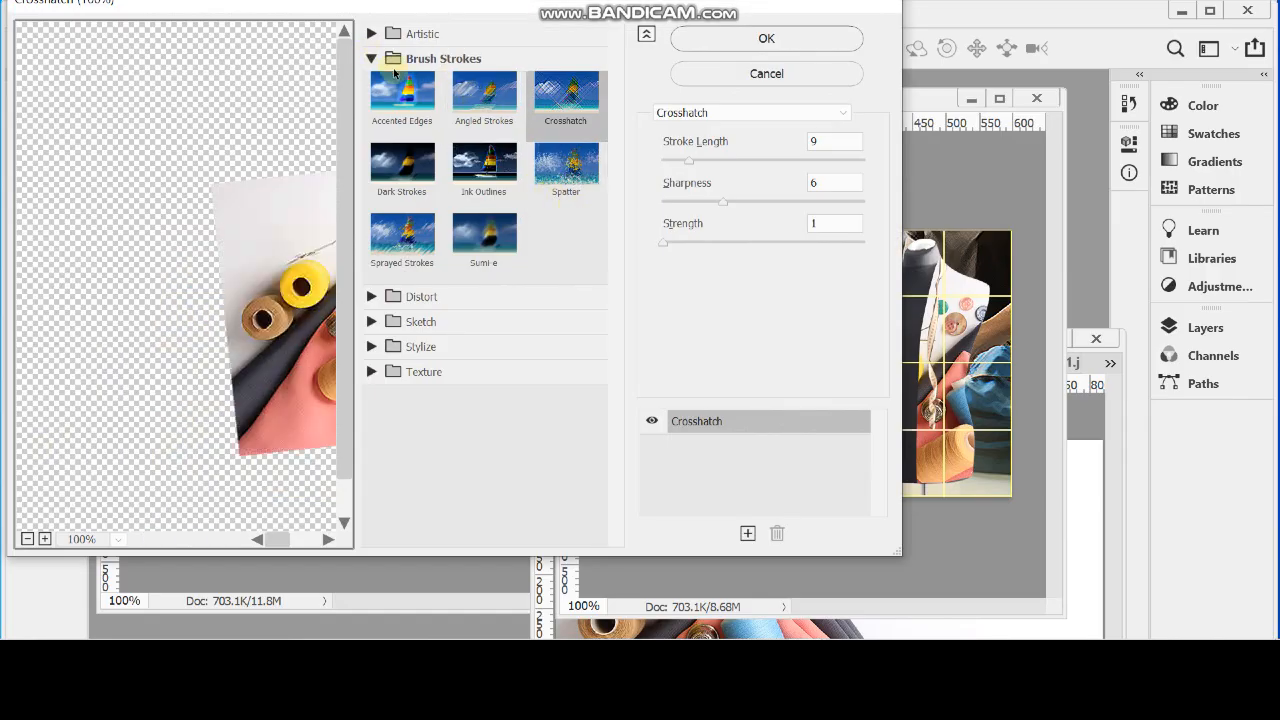
pyautogui.click(372, 58)
pyautogui.click(372, 34)
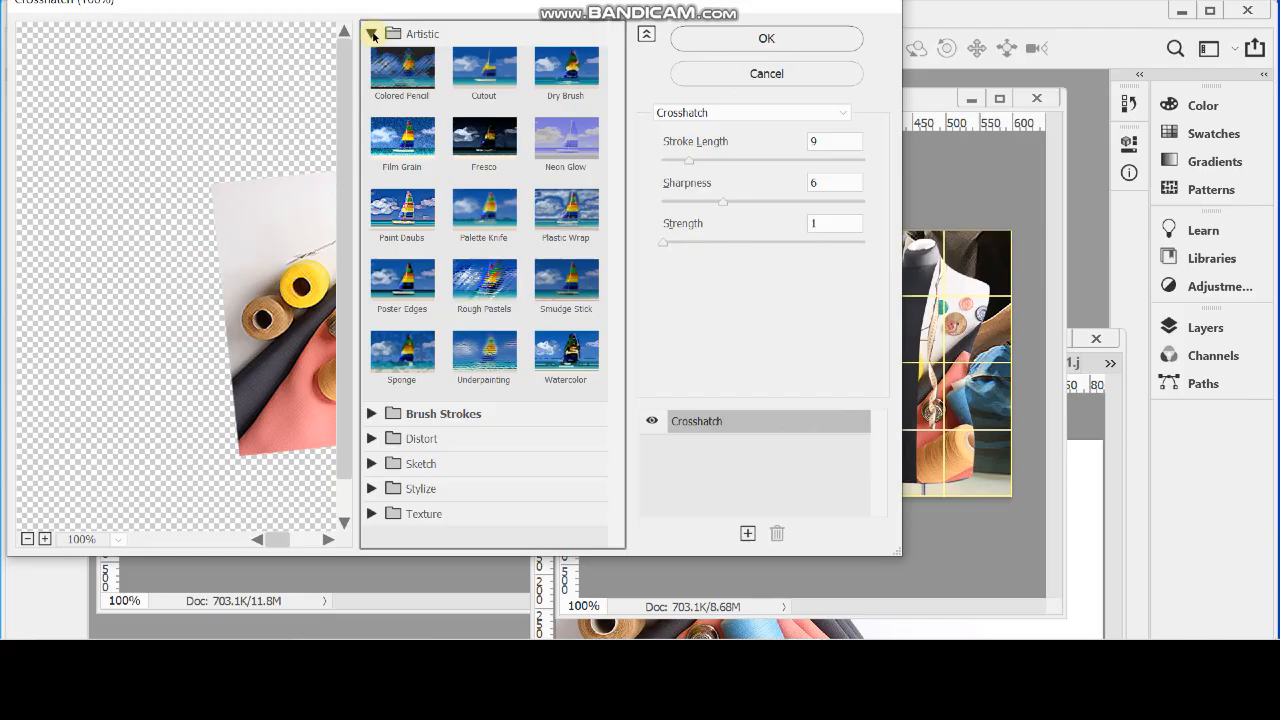
pyautogui.click(402, 280)
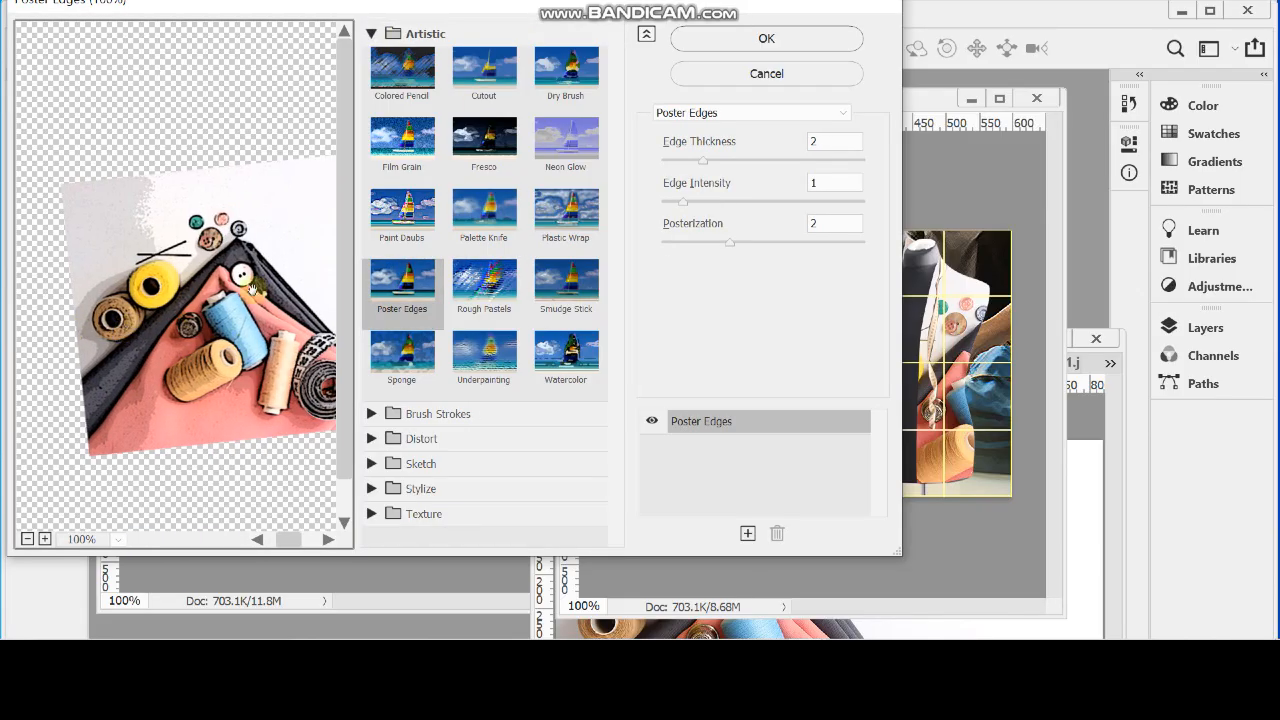
pyautogui.click(739, 38)
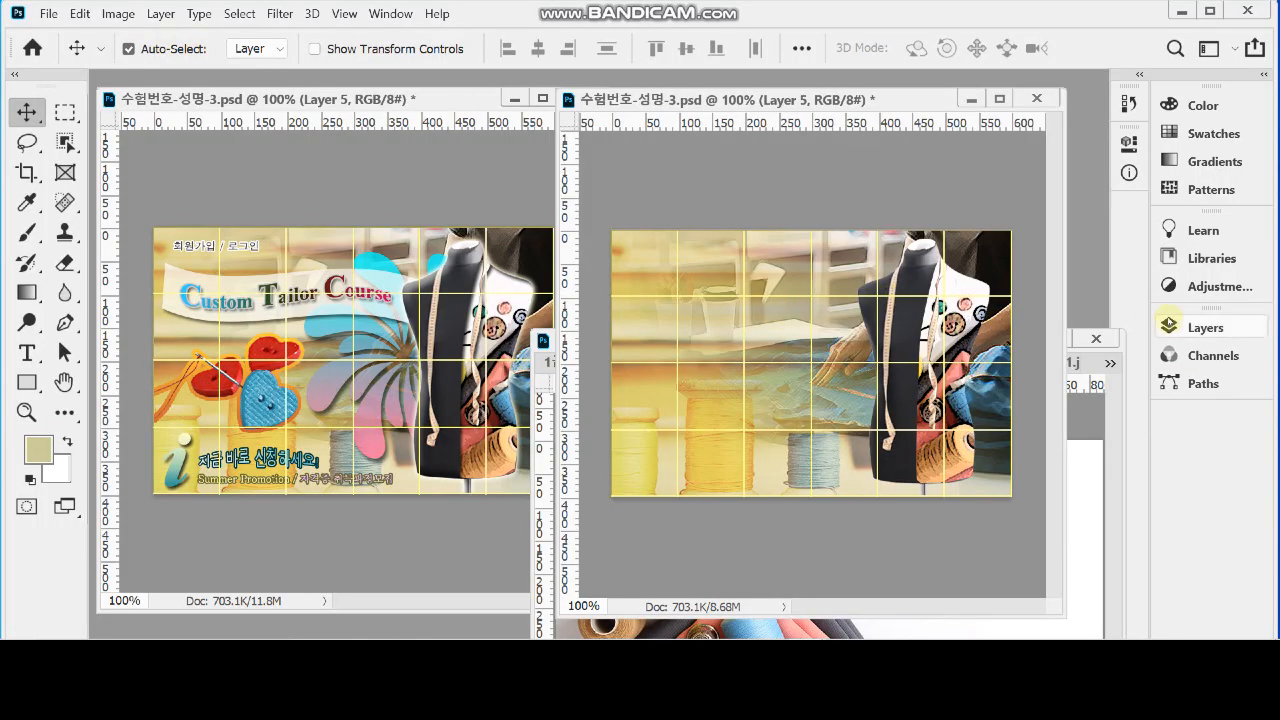
# Identify the layers holding the whole mannequin and the clipped photo by auto-selecting each on the canvas, with auto-select set to Layer
pyautogui.click(1205, 327)
pyautogui.moveTo(790, 100); pyautogui.dragTo(656, 93)
pyautogui.click(770, 313)
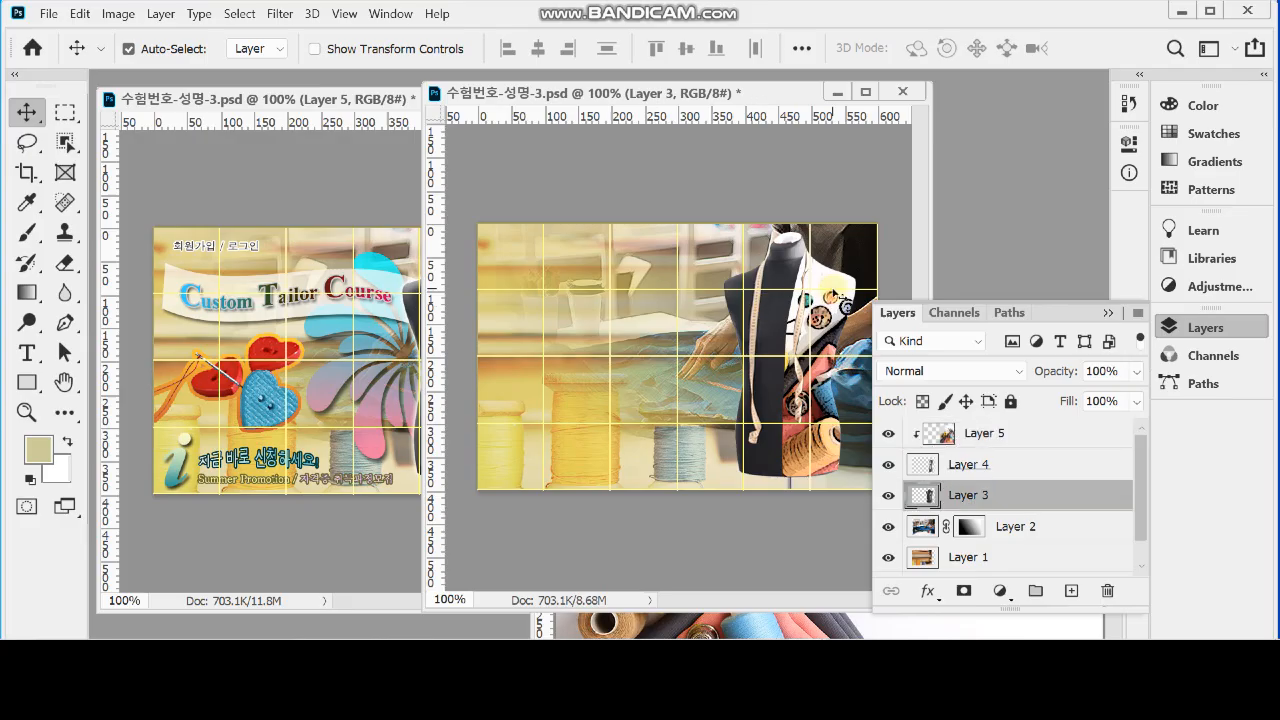
pyautogui.click(832, 290)
pyautogui.click(750, 300)
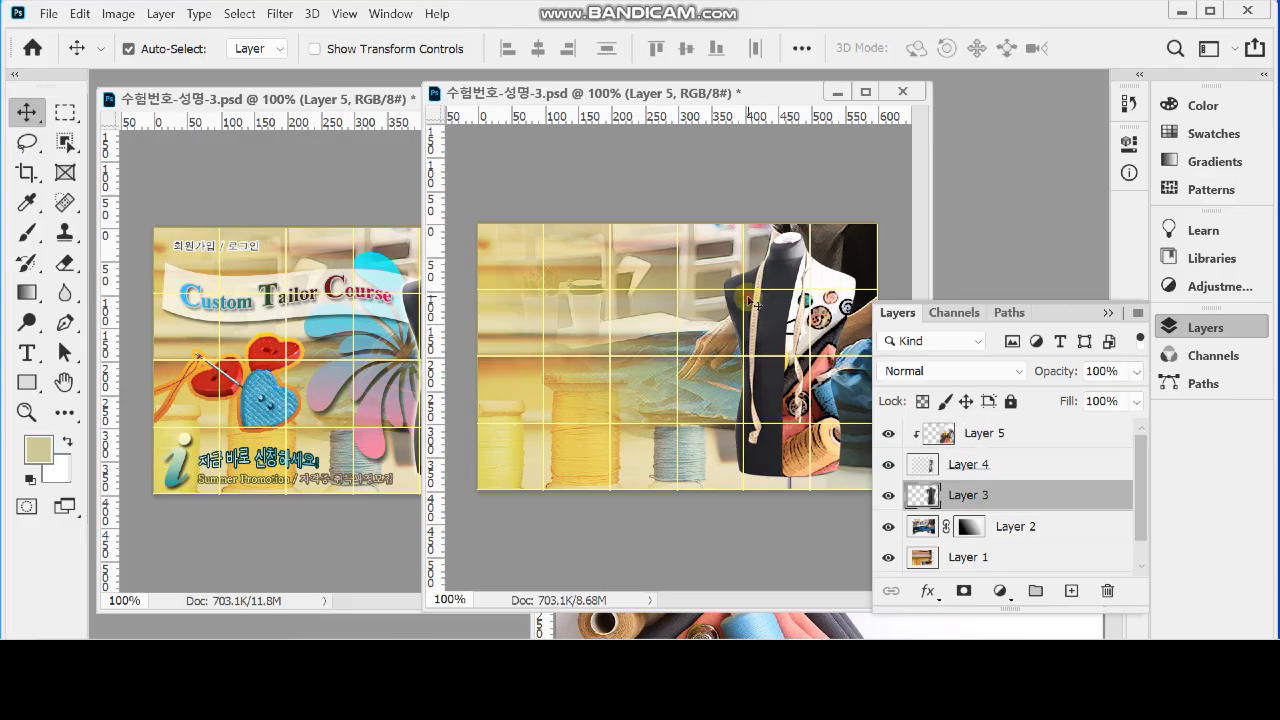
pyautogui.click(816, 288)
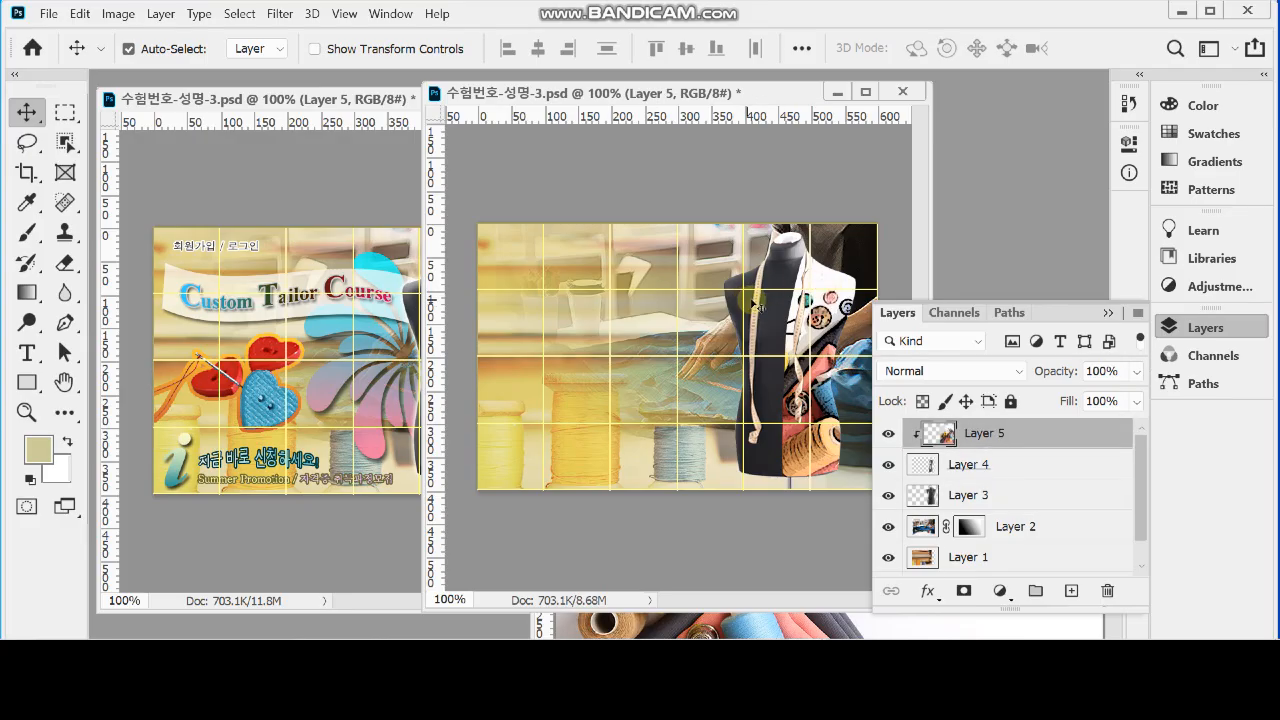
pyautogui.click(276, 48)
pyautogui.click(250, 84)
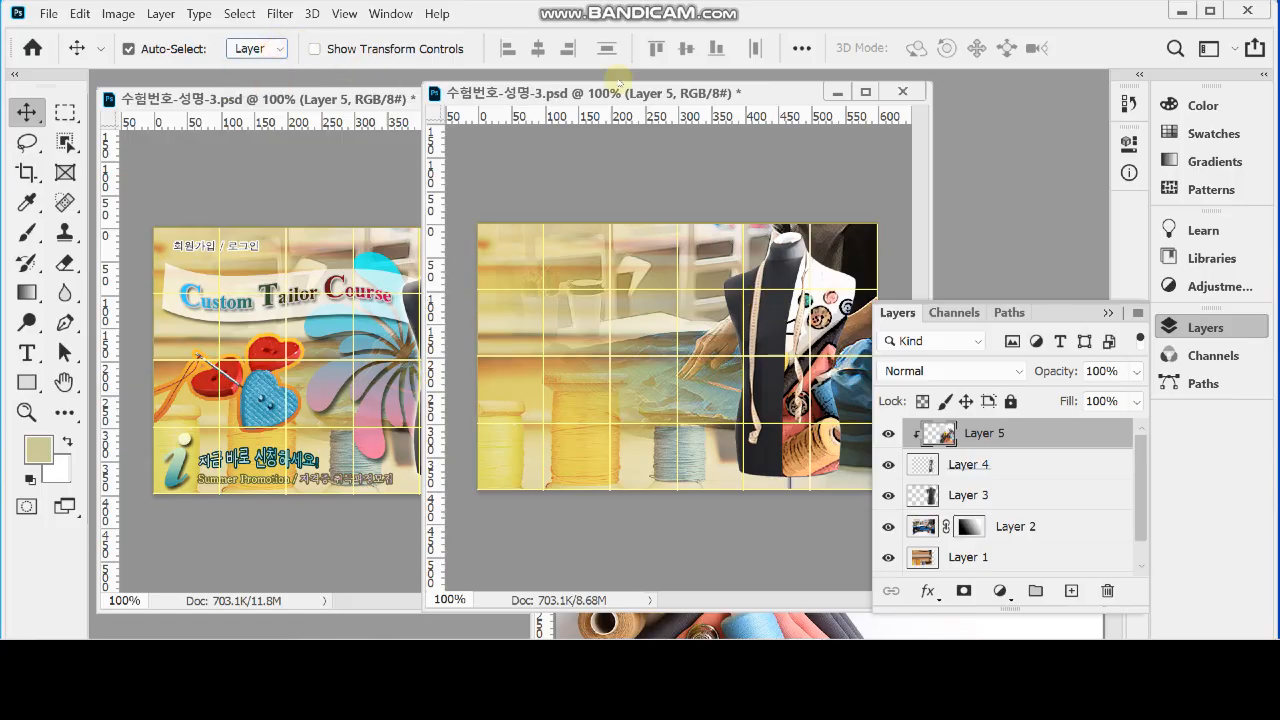
pyautogui.click(760, 312)
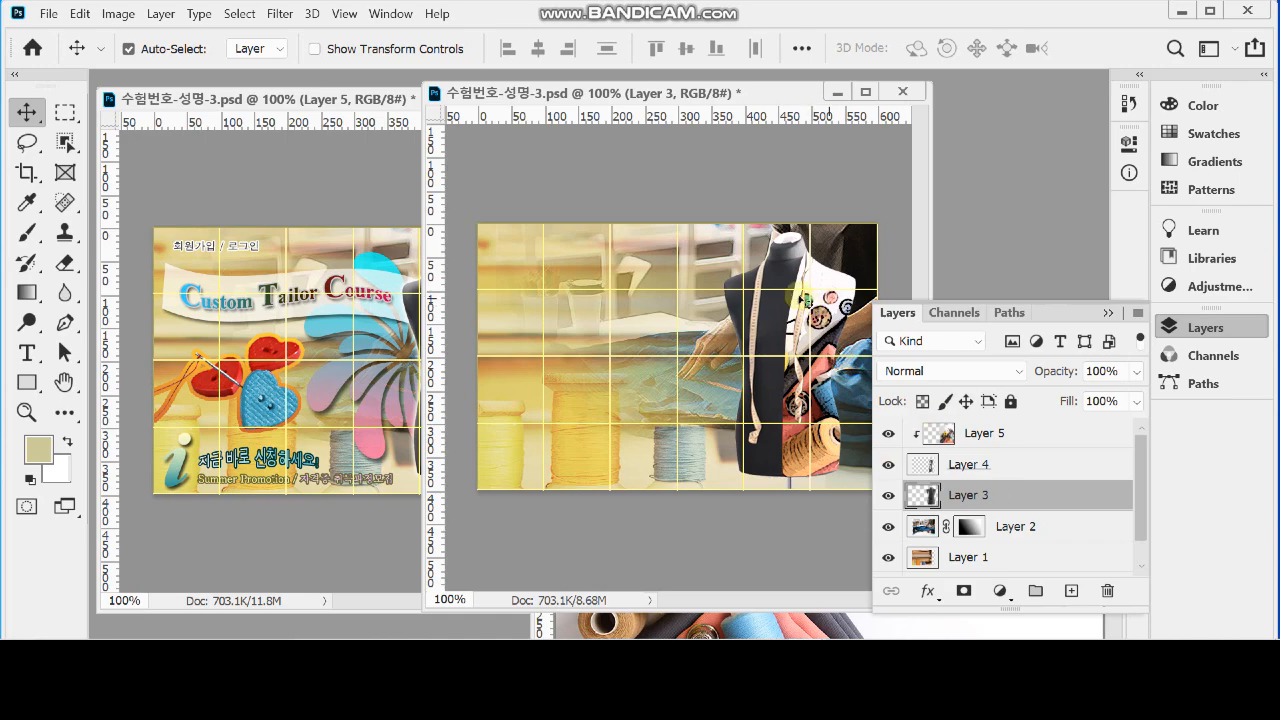
pyautogui.click(818, 297)
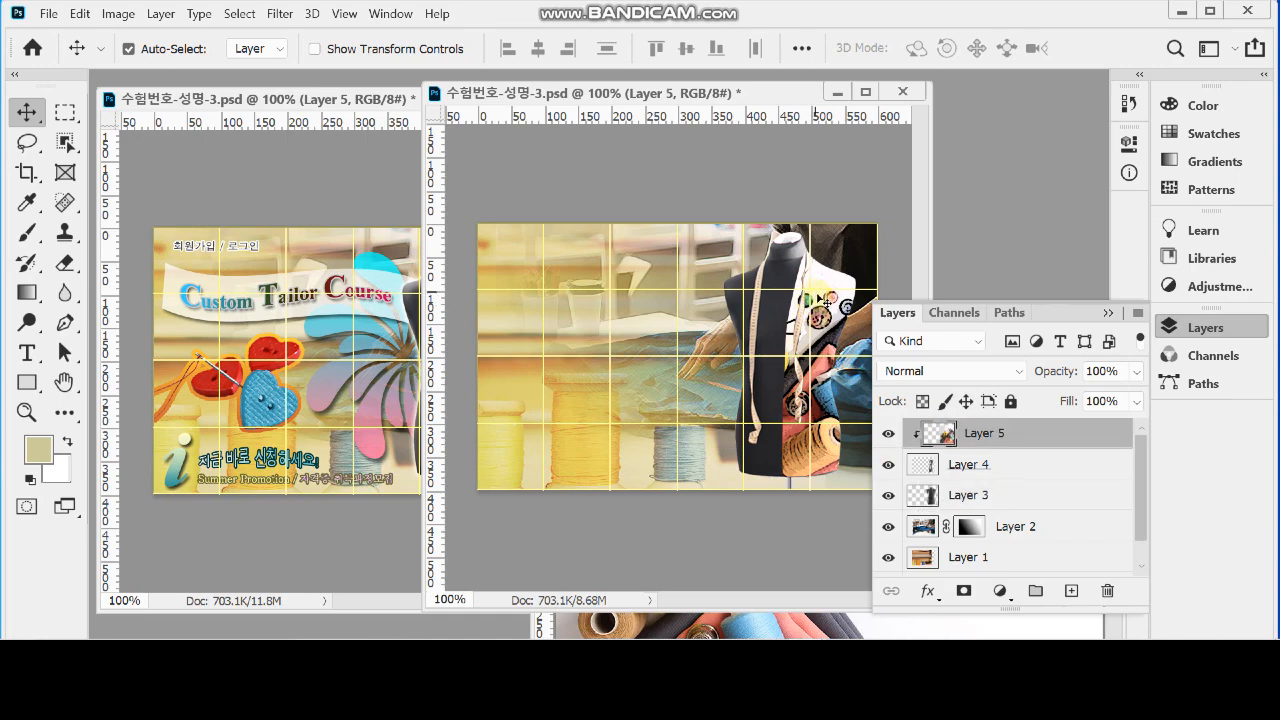
# Add an Inner Shadow to the mannequin half in Layer 4 with a 120° angle, 5 px distance and 5 px size
pyautogui.click(951, 468)
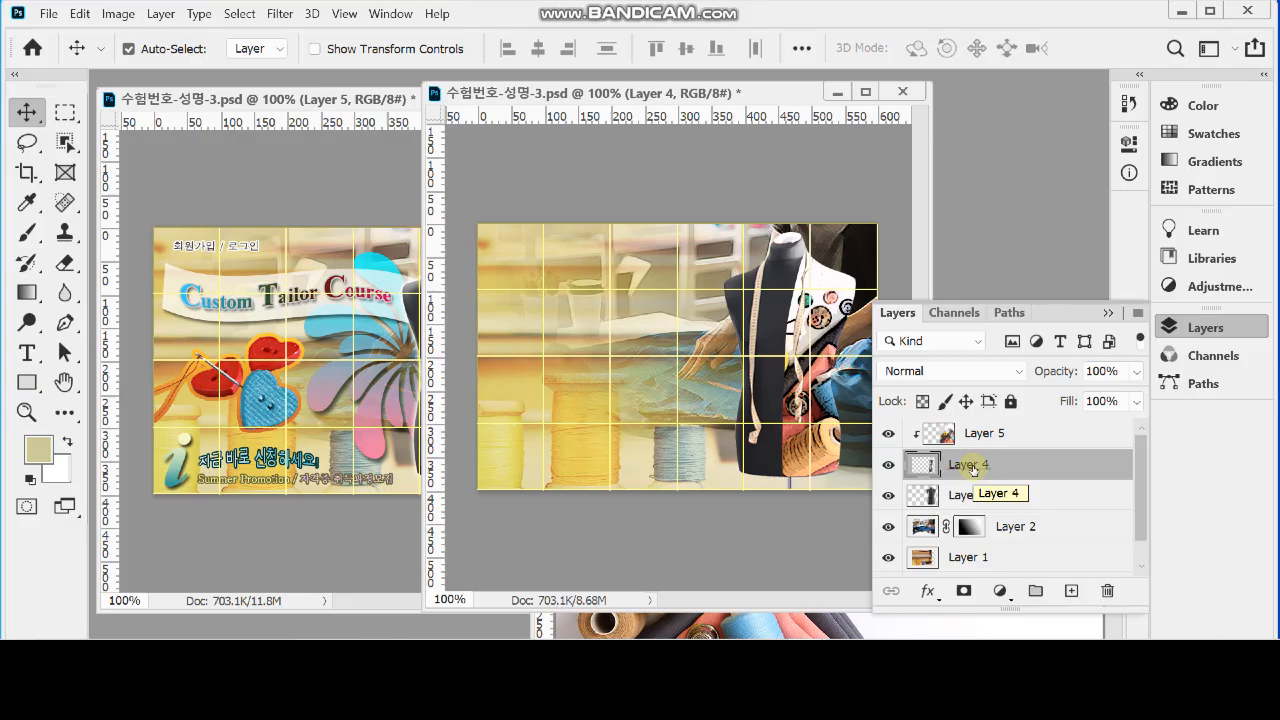
pyautogui.click(929, 592)
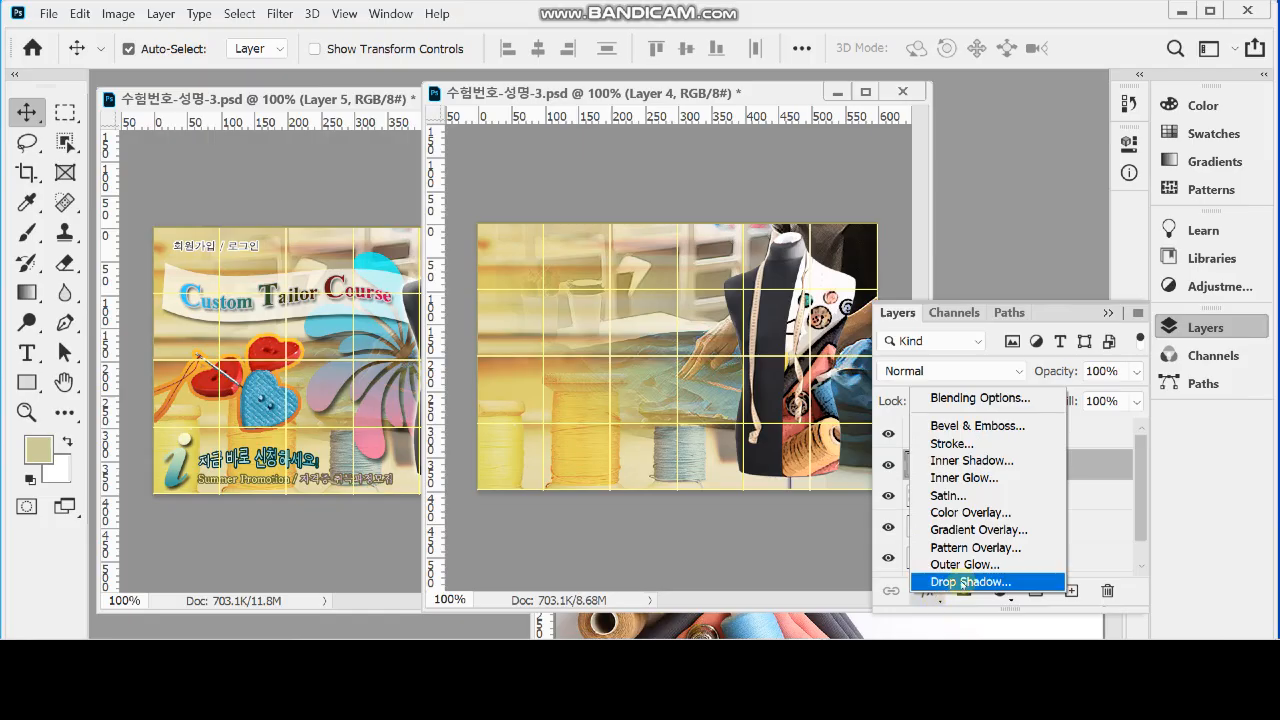
pyautogui.click(1018, 463)
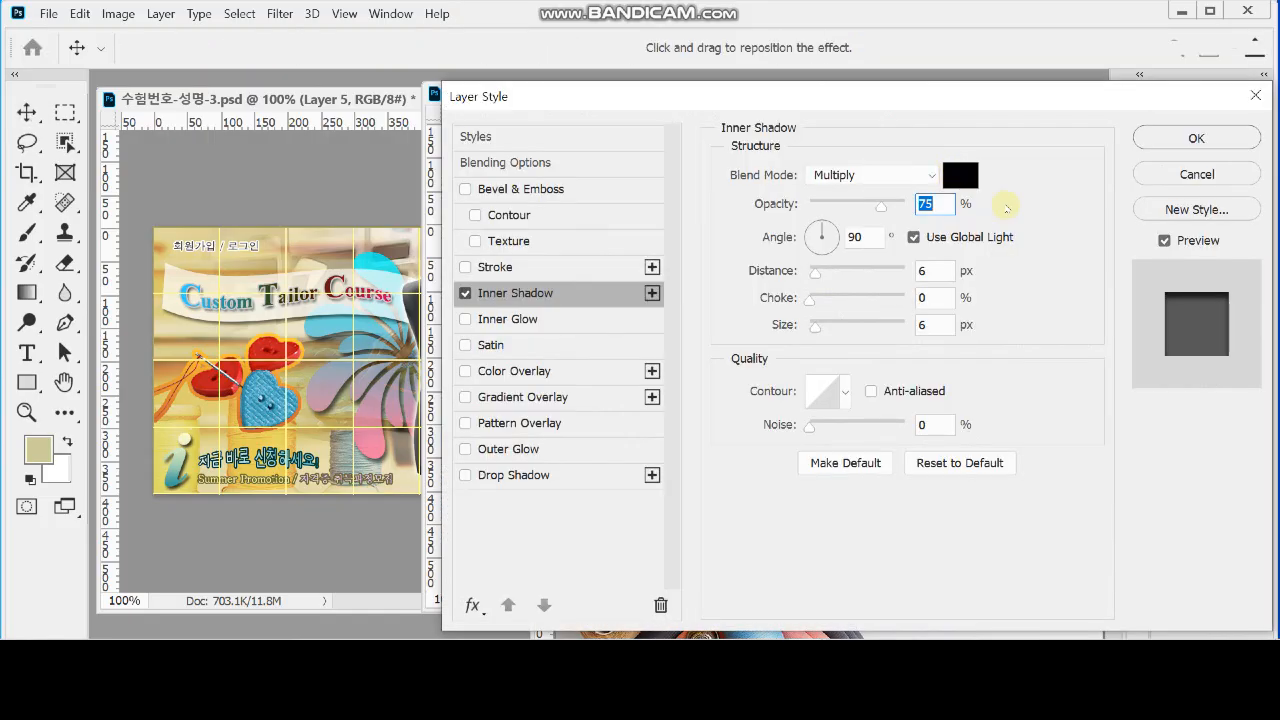
pyautogui.click(866, 237)
pyautogui.write('120')
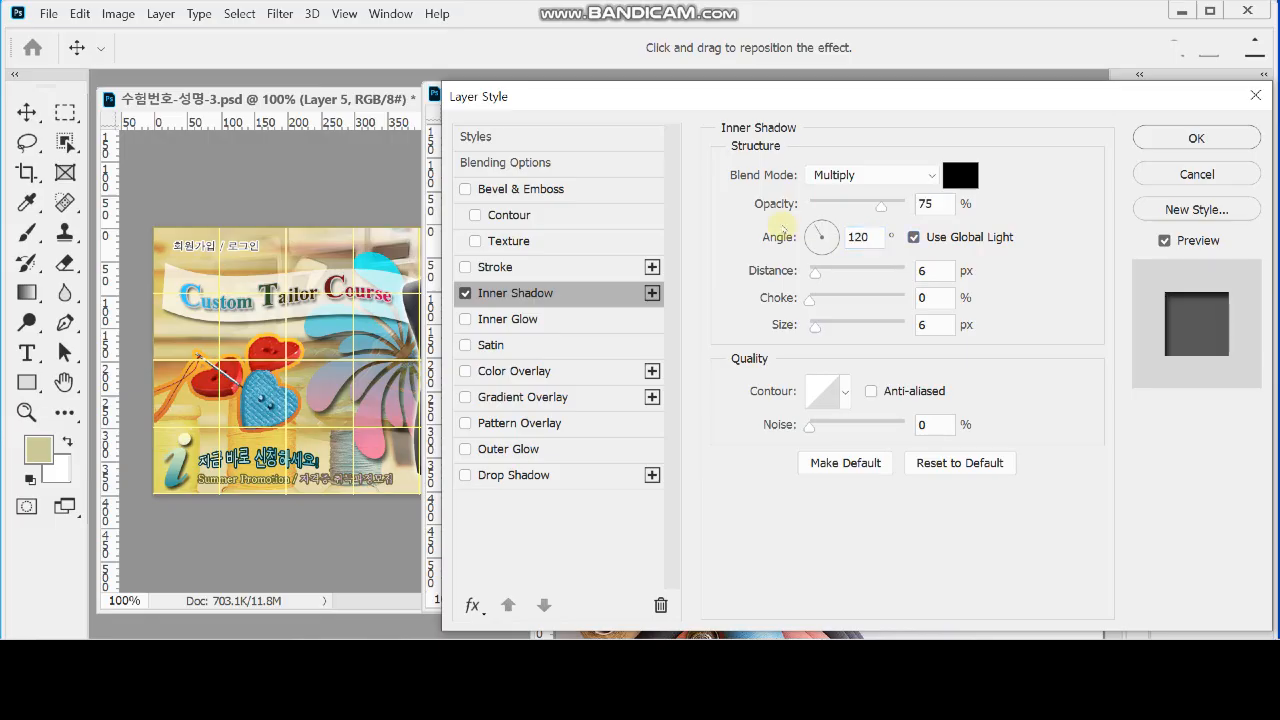
pyautogui.press('Tab')
pyautogui.write('5')
pyautogui.press('Tab')
pyautogui.press('Tab')
pyautogui.write('5')
pyautogui.press('Return')
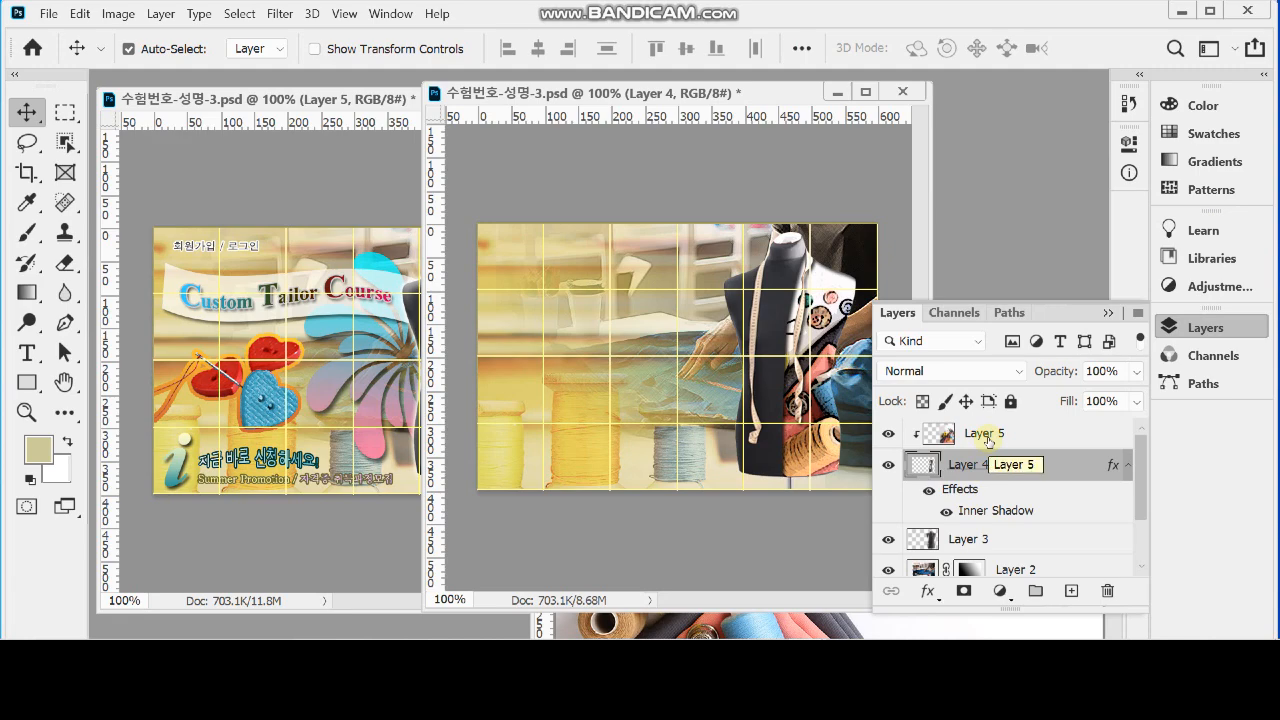
# Add an Inner Bevel with Bevel & Emboss to the whole mannequin in Layer 3, with its size set to 15 px
pyautogui.click(980, 540)
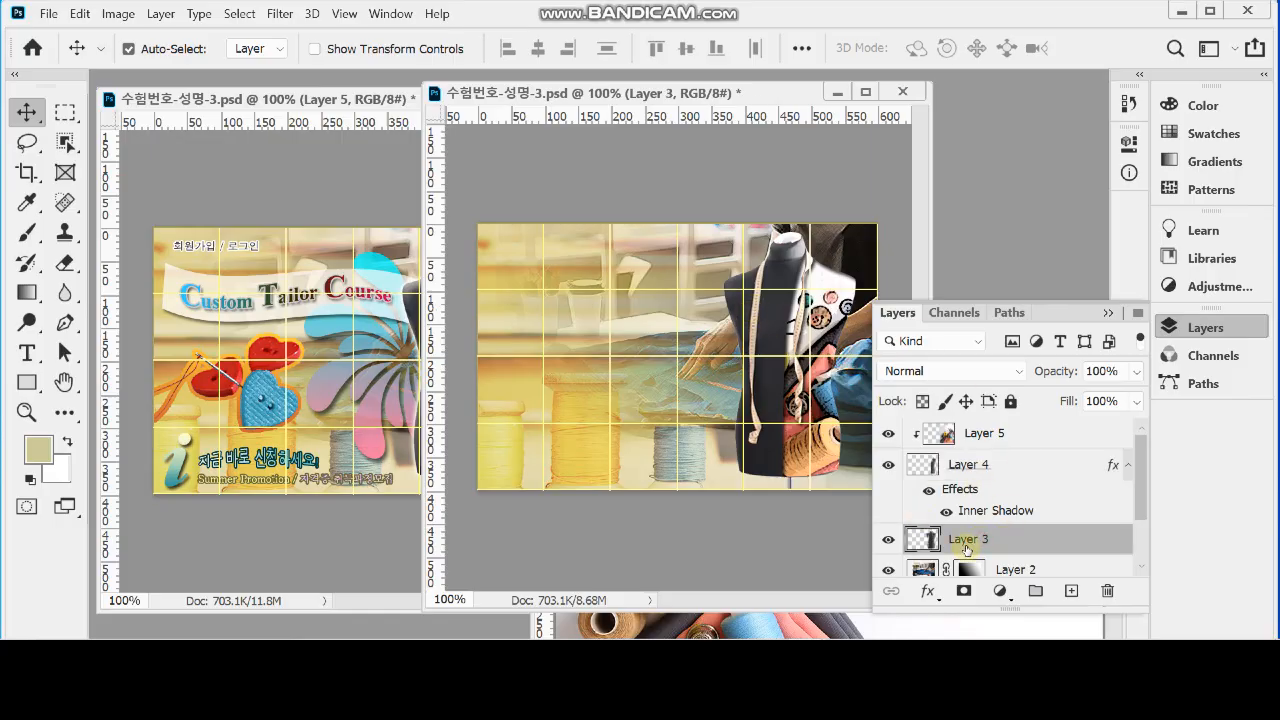
pyautogui.click(928, 592)
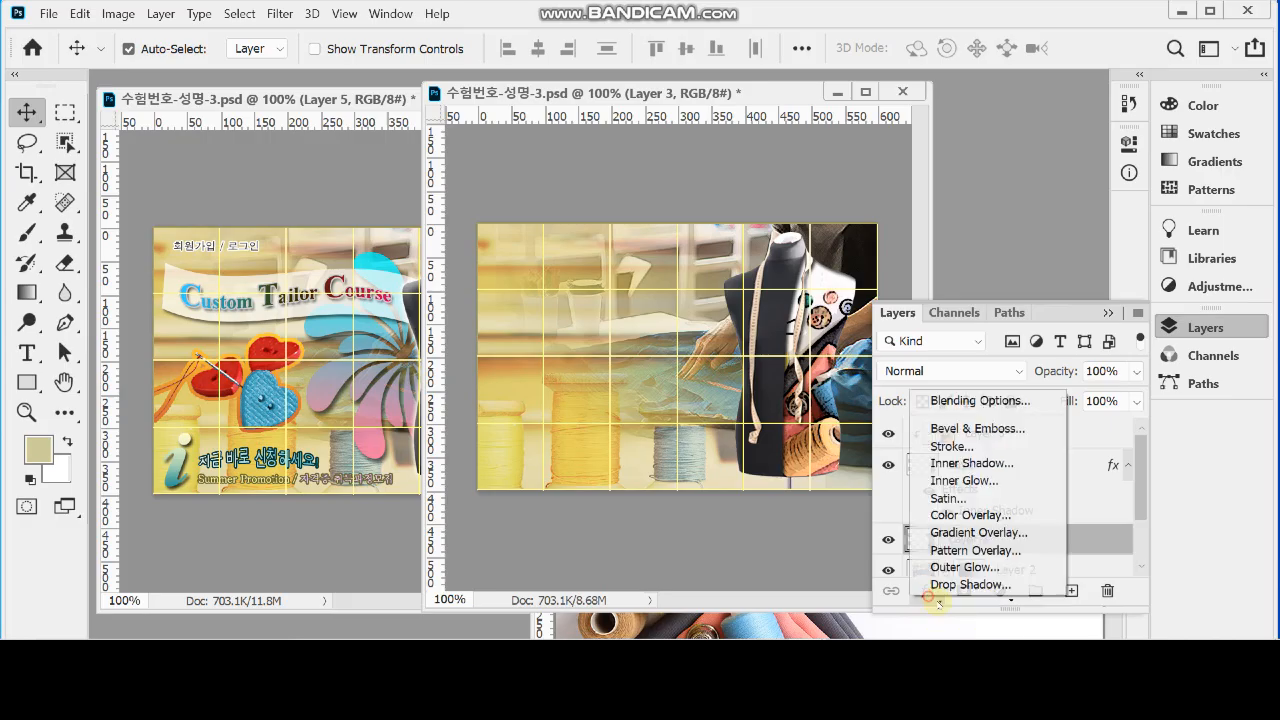
pyautogui.click(1022, 430)
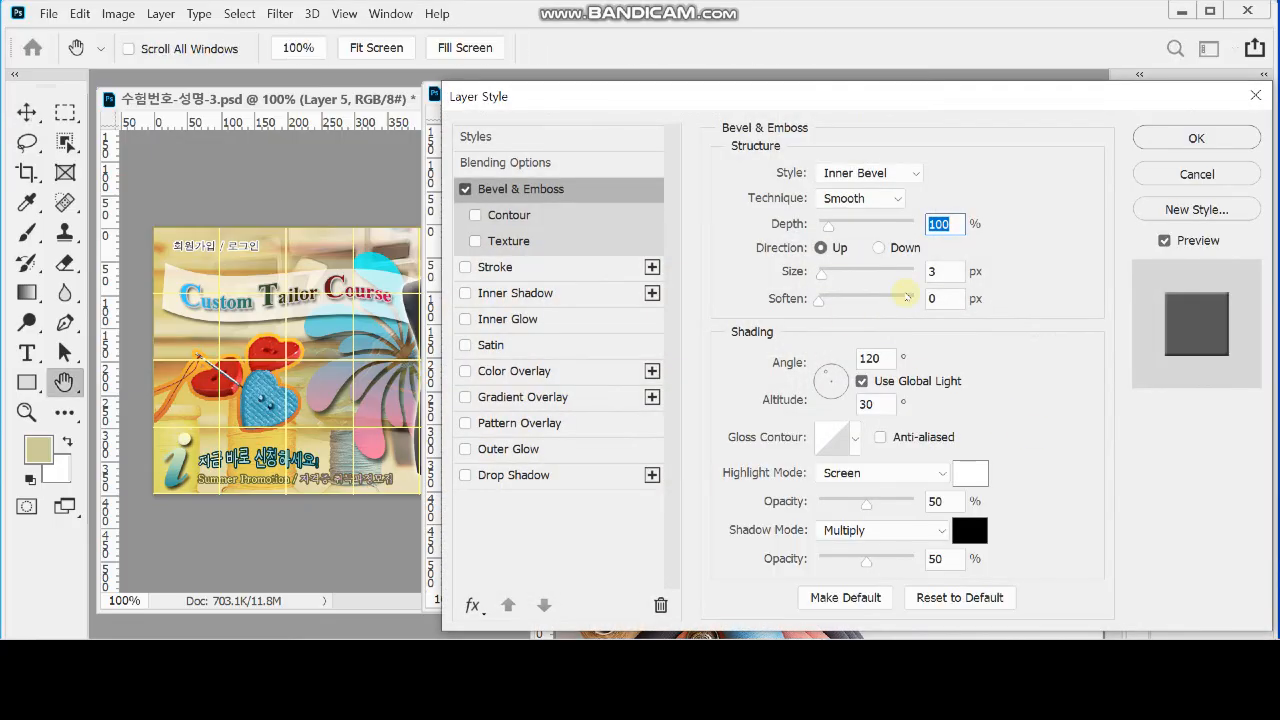
pyautogui.moveTo(672, 97); pyautogui.dragTo(783, 104)
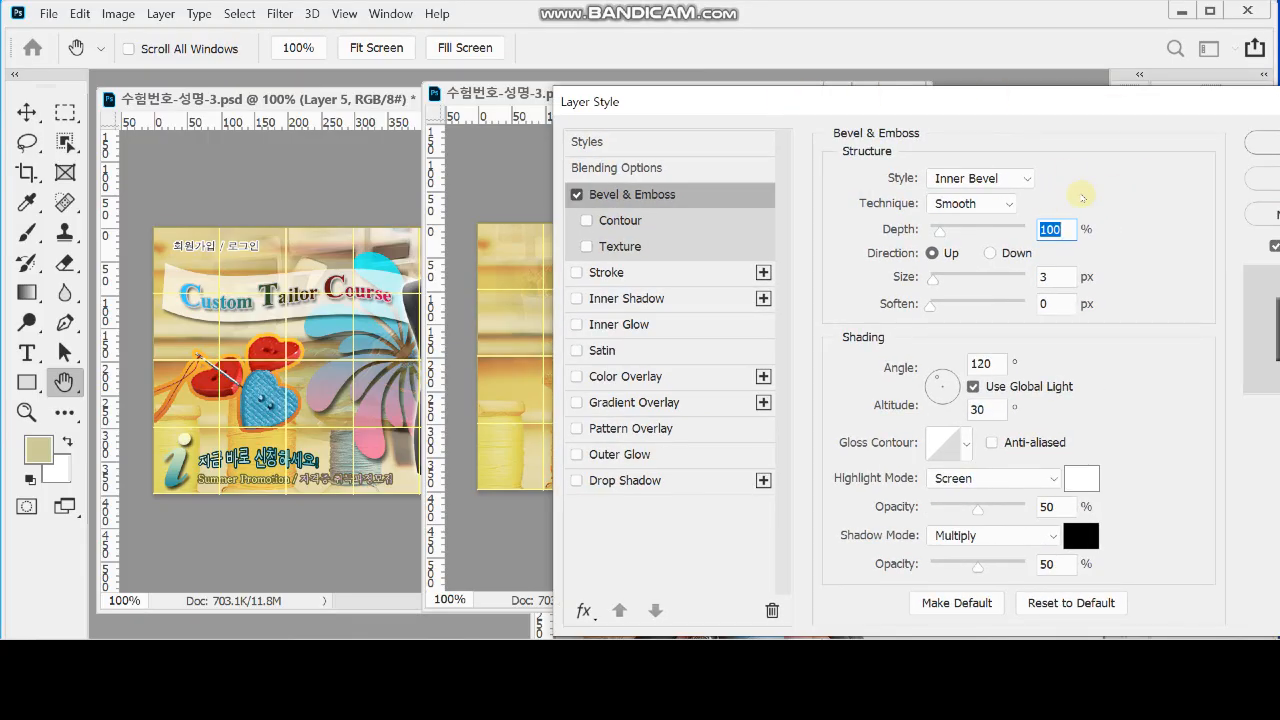
pyautogui.press('Tab')
pyautogui.moveTo(762, 108); pyautogui.dragTo(767, 328)
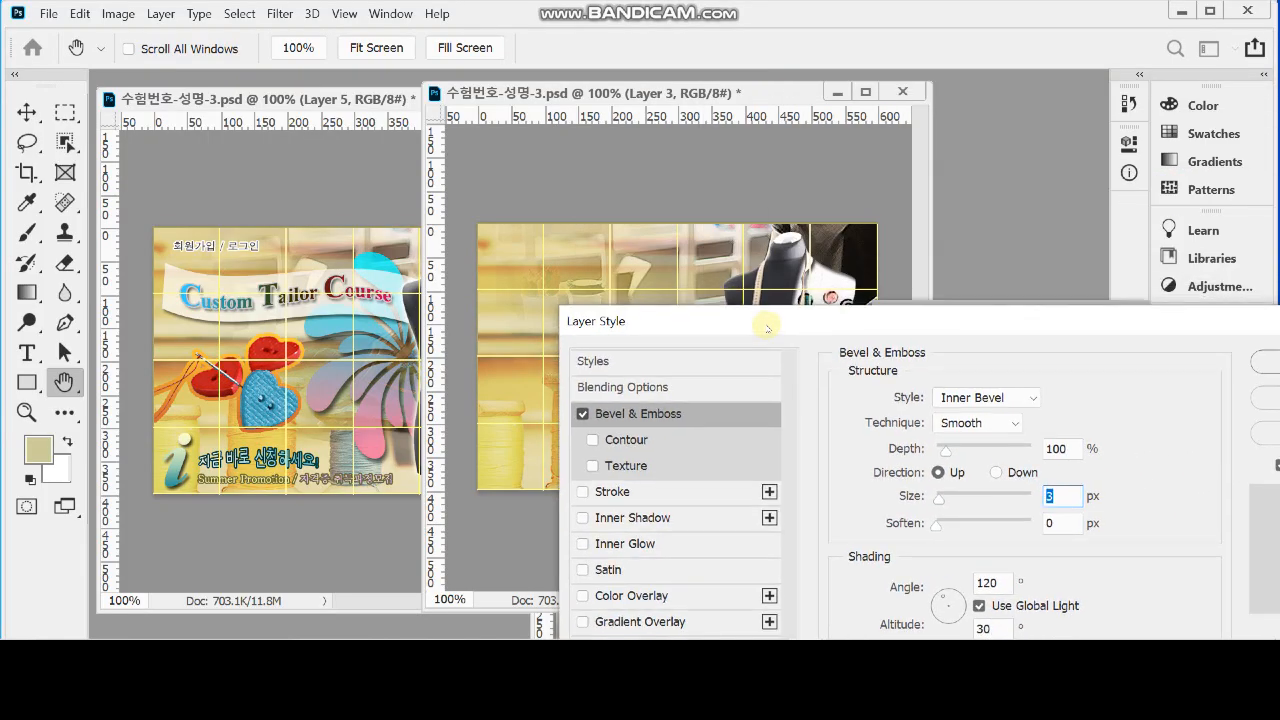
pyautogui.press('Tab')
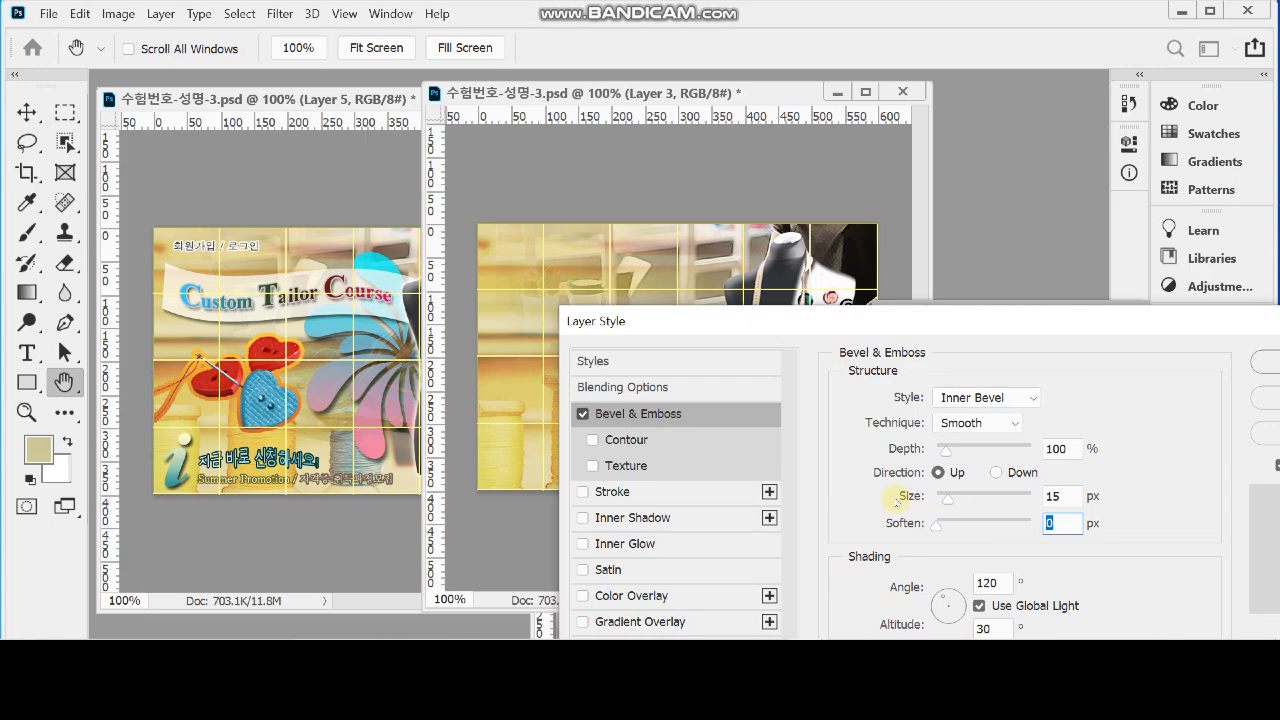
pyautogui.moveTo(1187, 327); pyautogui.dragTo(1027, 353)
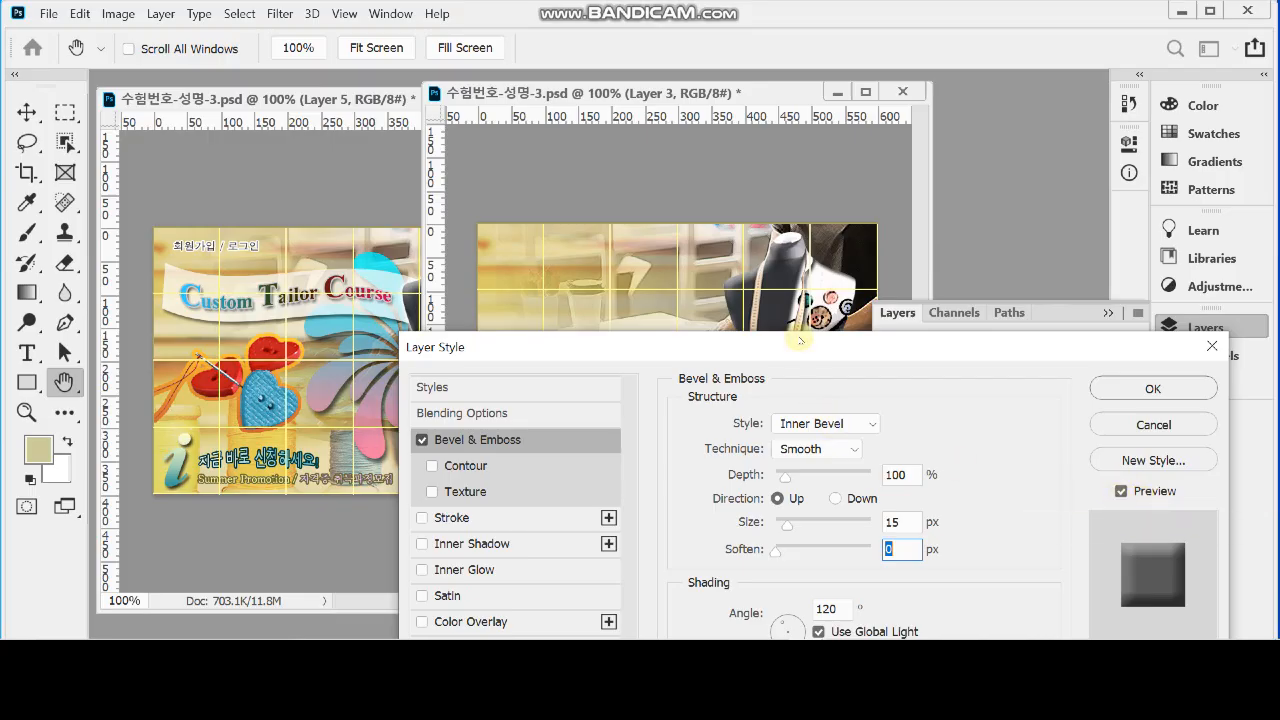
pyautogui.click(1166, 394)
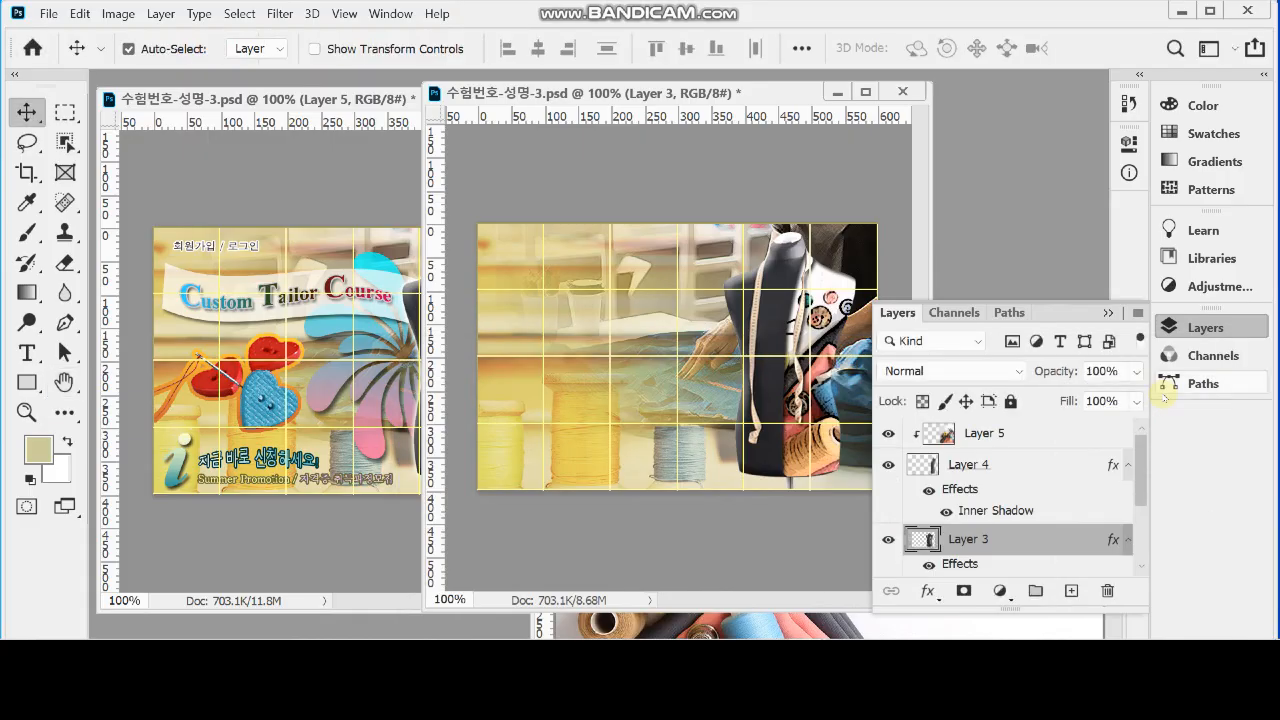
# Add an Outer Glow to the mannequin in Layer 3 with 10% spread and 10 px size, and save the document
pyautogui.press('s')
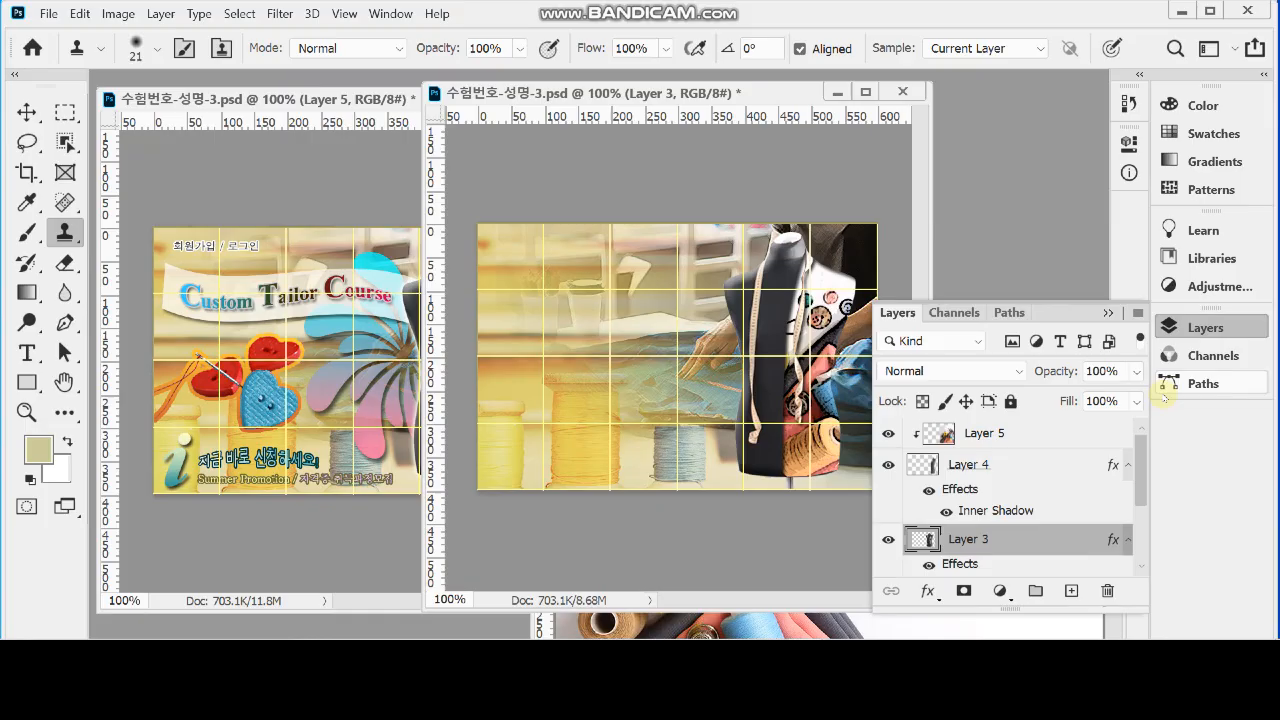
pyautogui.click(928, 592)
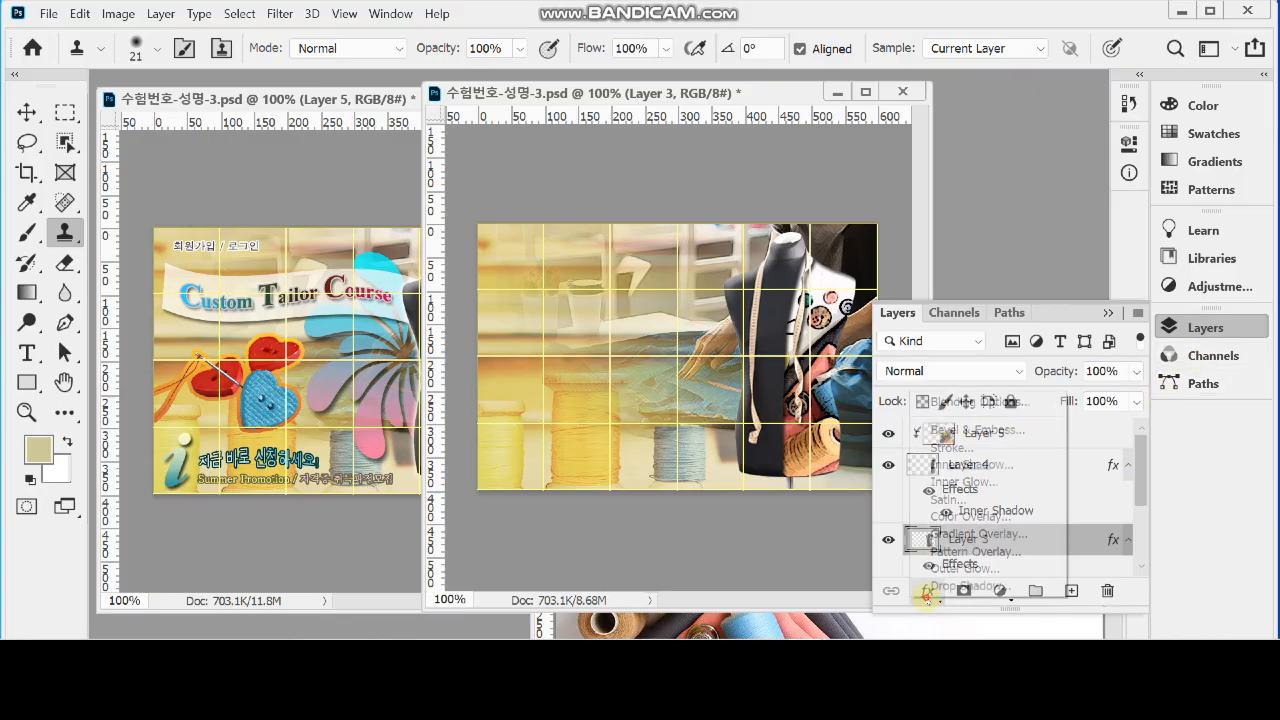
pyautogui.click(1041, 569)
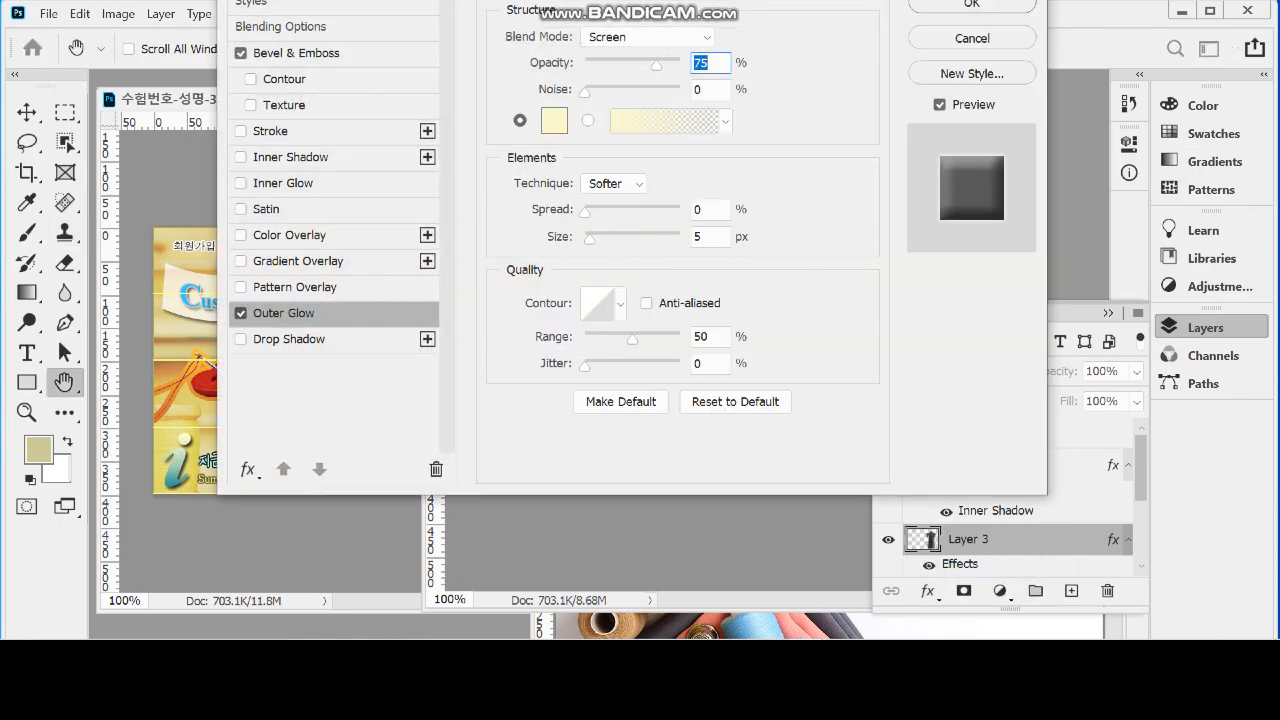
pyautogui.moveTo(740, 2); pyautogui.dragTo(995, 168)
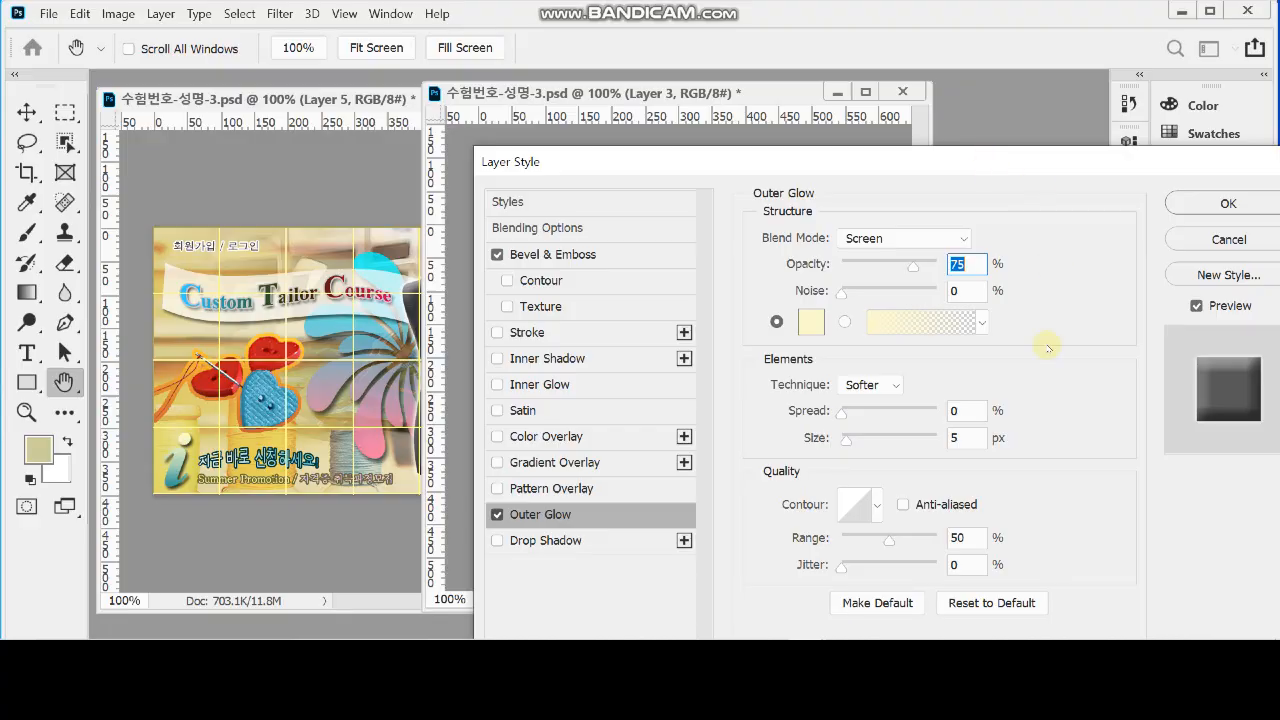
pyautogui.click(973, 412)
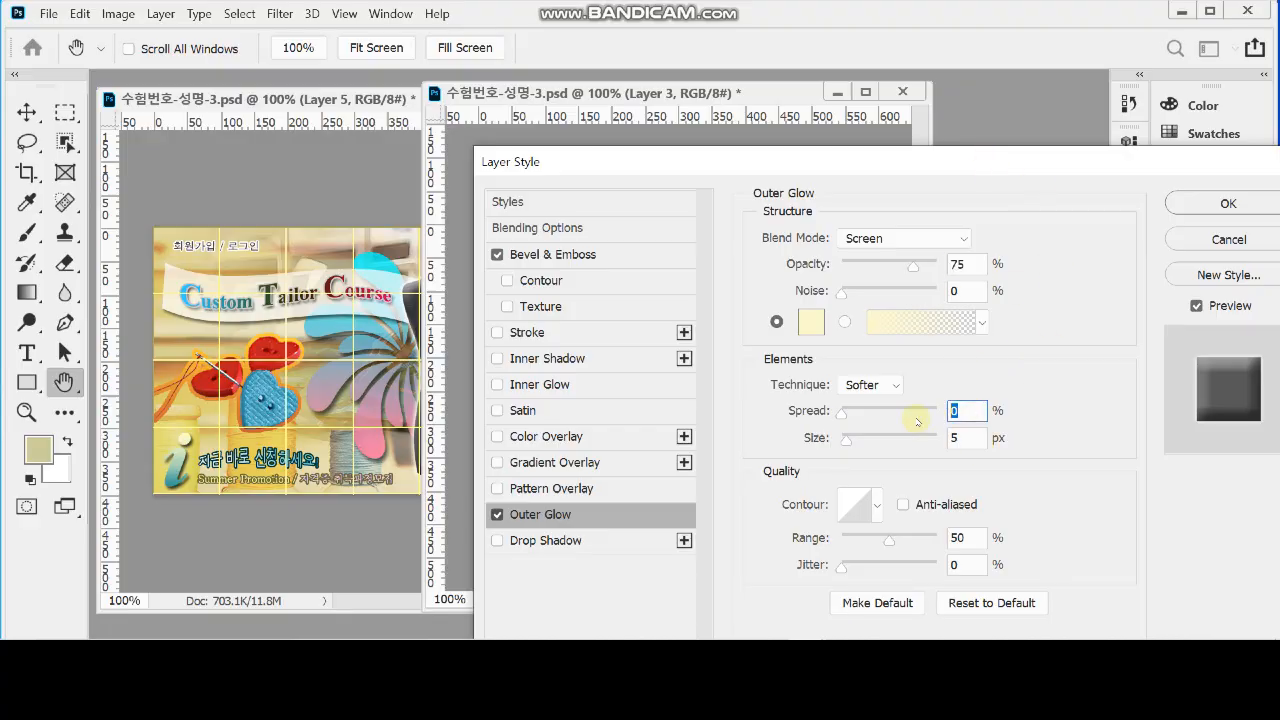
pyautogui.write('10')
pyautogui.press('Tab')
pyautogui.write('10')
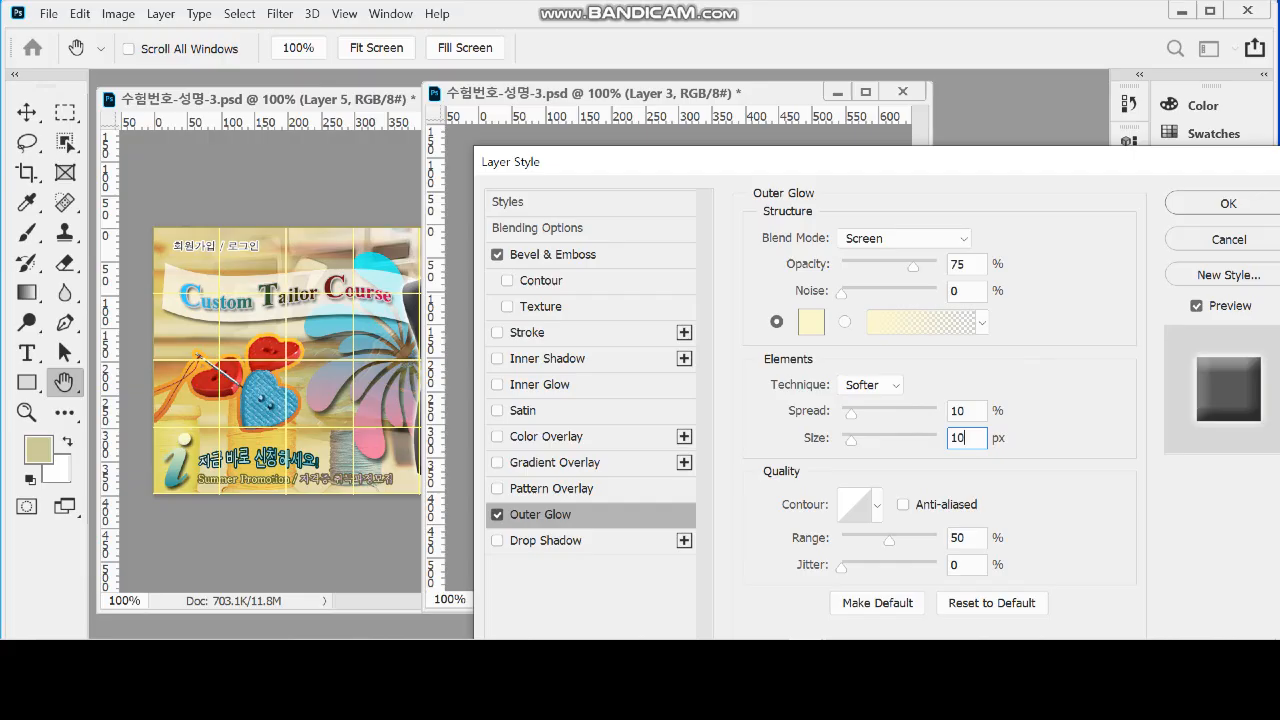
pyautogui.press('Return')
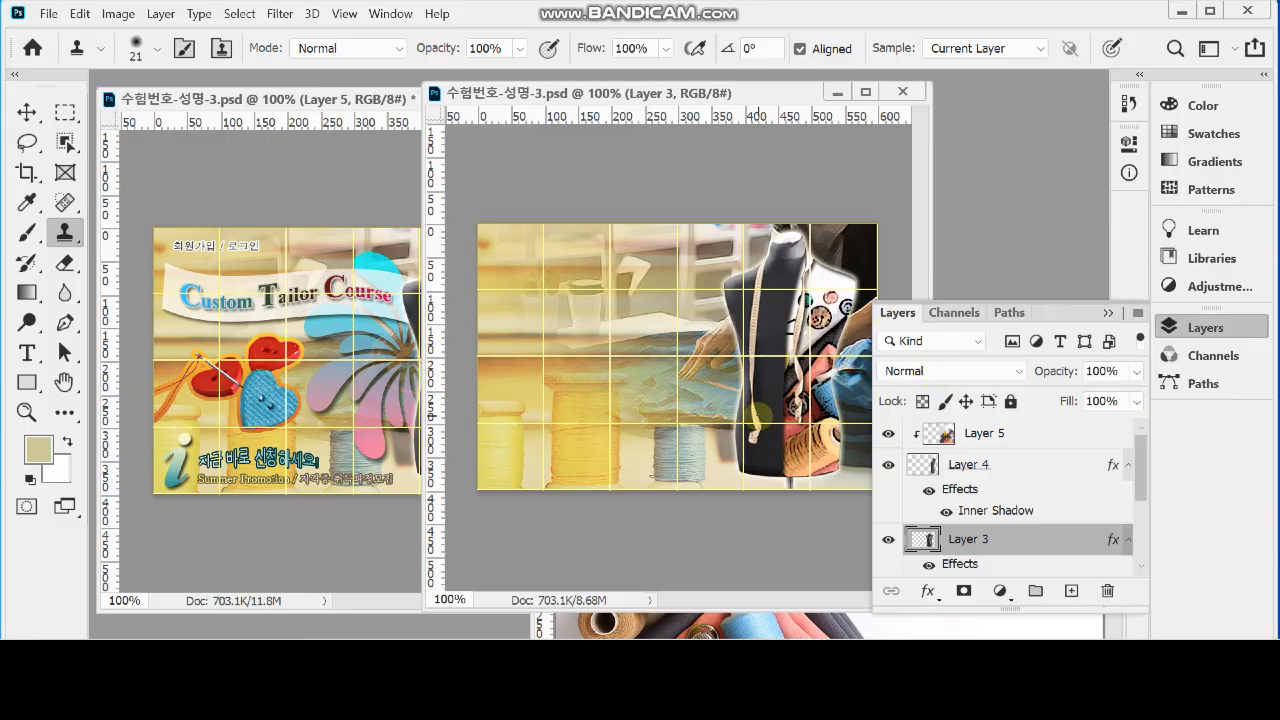
# Bring up the heart button photo 1급-11.jpg beside the reference and widen its window to show the needle and all three buttons
pyautogui.click(770, 612)
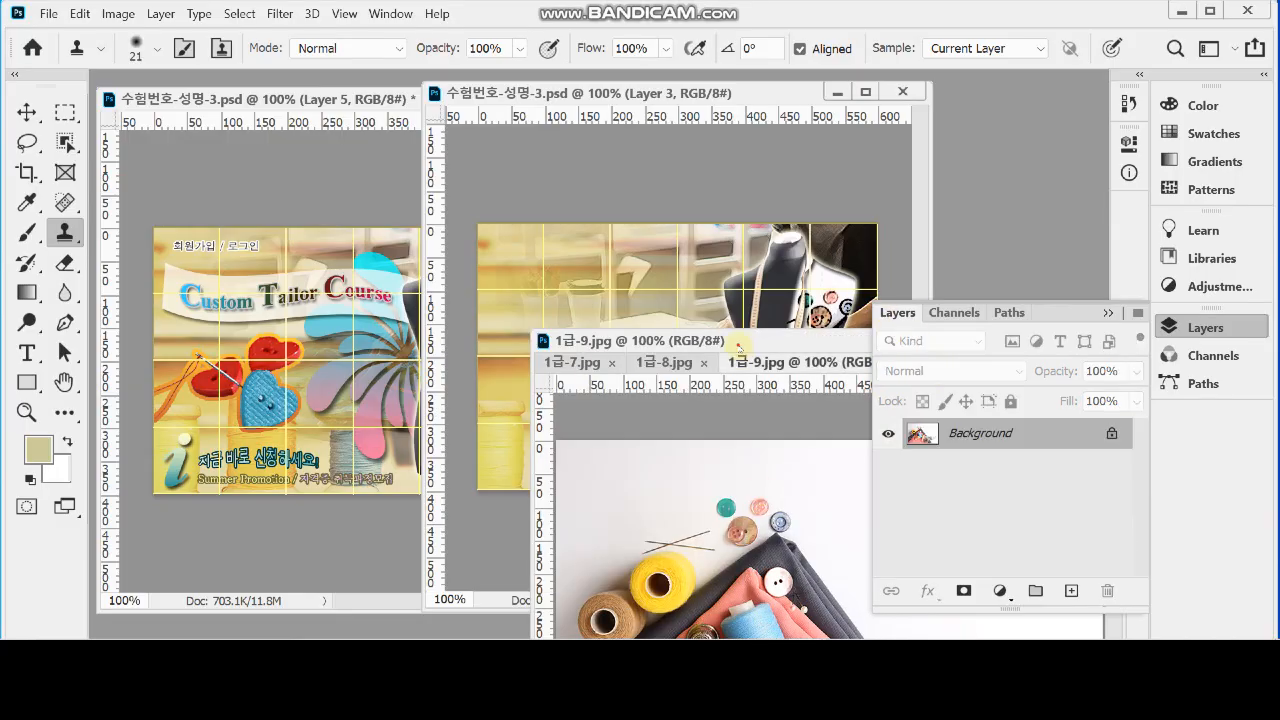
pyautogui.moveTo(740, 347); pyautogui.dragTo(566, 270)
pyautogui.click(780, 284)
pyautogui.click(872, 284)
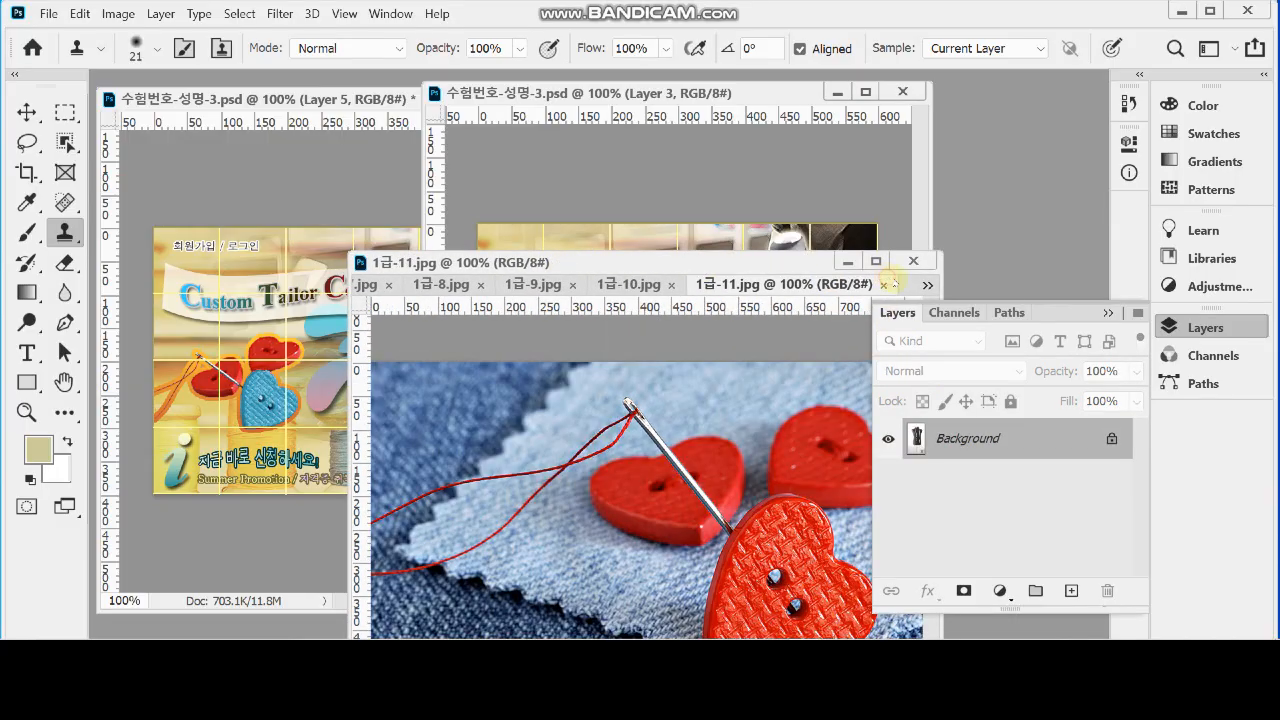
pyautogui.moveTo(700, 264); pyautogui.dragTo(694, 116)
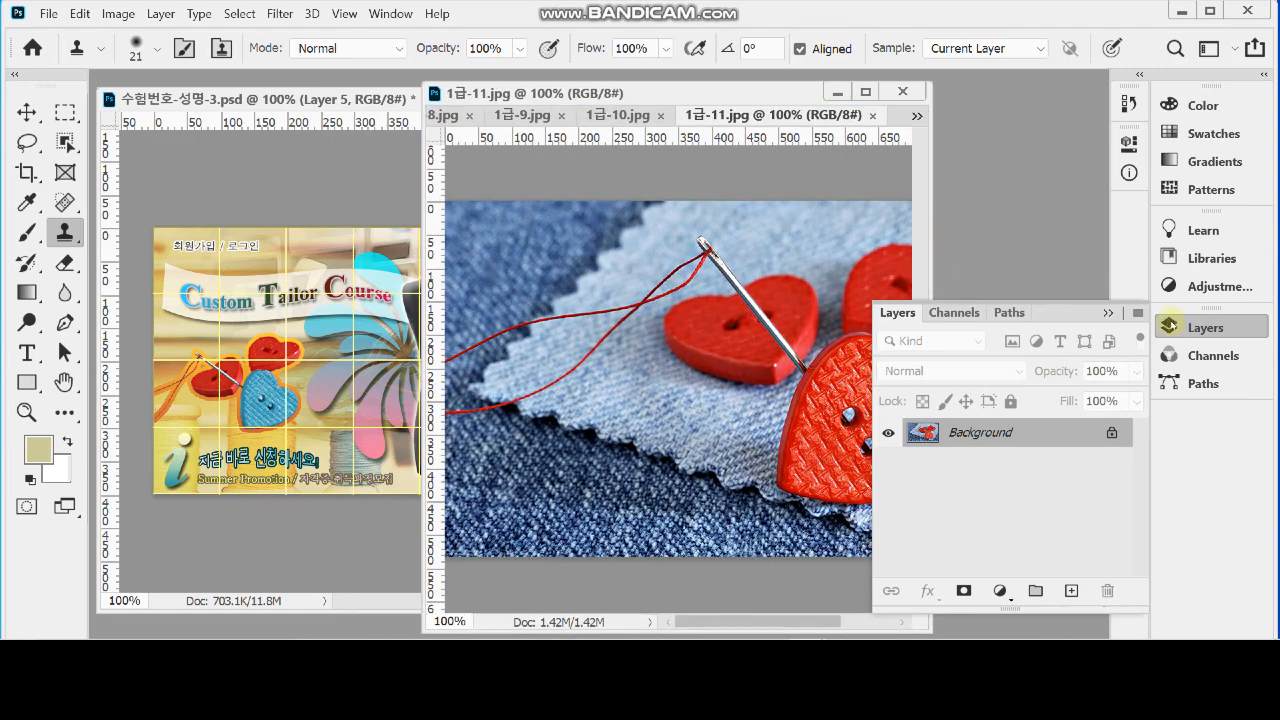
pyautogui.click(1195, 327)
pyautogui.moveTo(929, 439); pyautogui.dragTo(1080, 442)
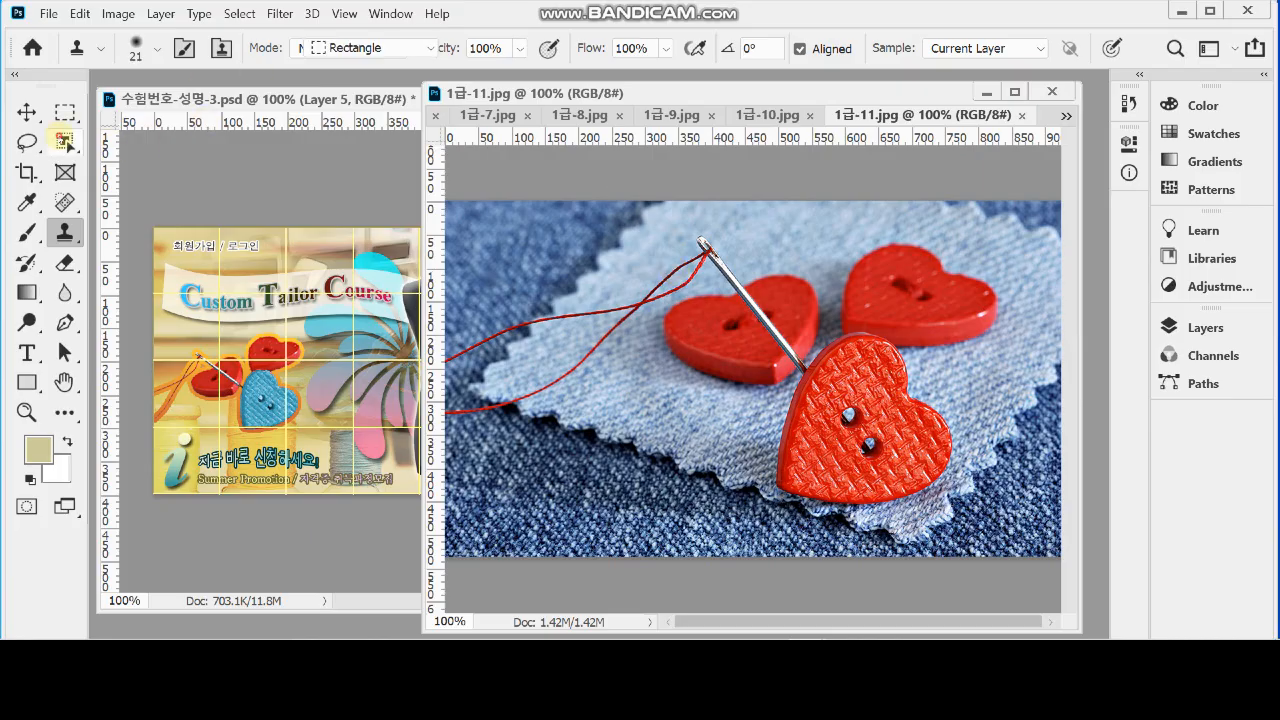
# Run Select Subject on the heart button photo with the Object Selection Tool active
pyautogui.click(64, 140)
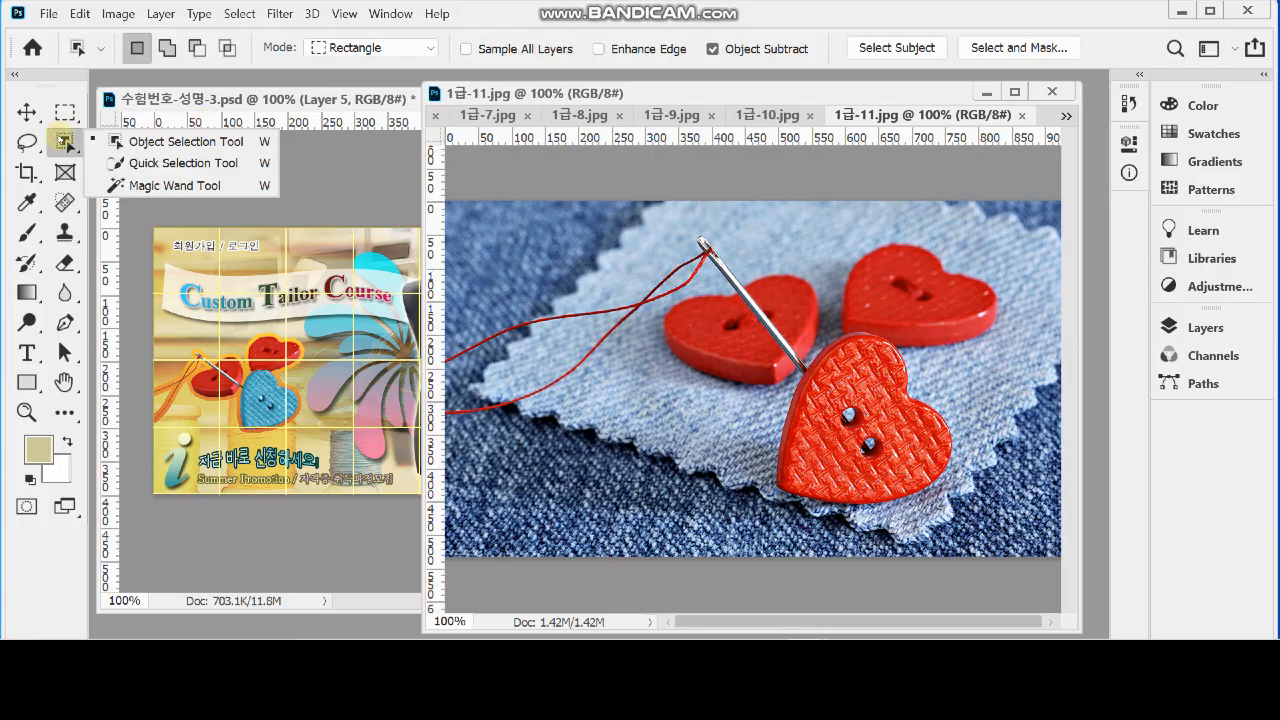
pyautogui.click(140, 143)
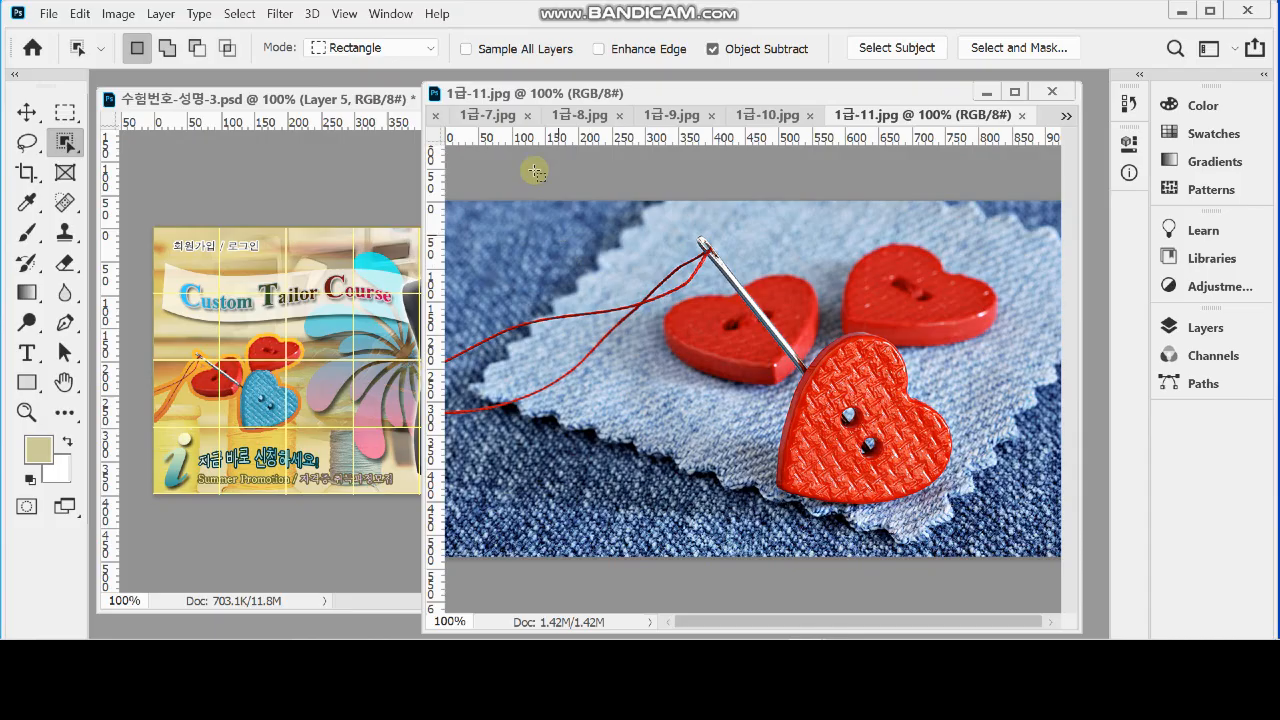
pyautogui.click(903, 47)
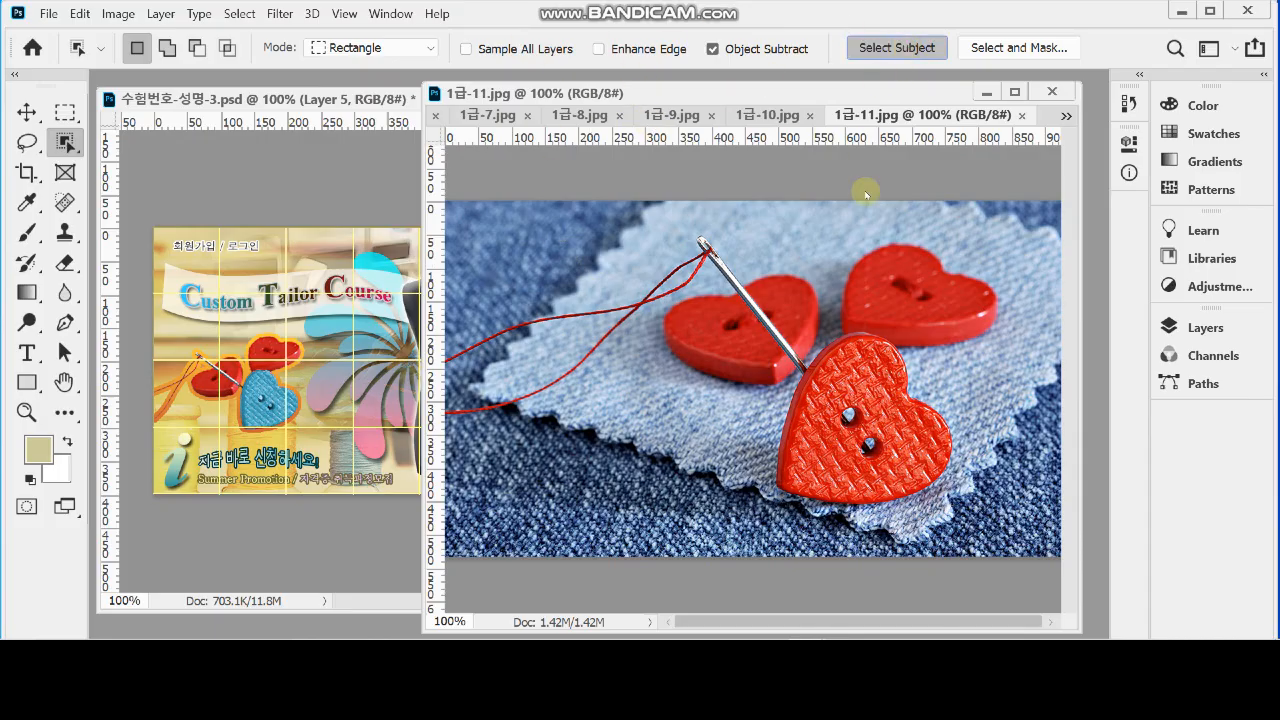
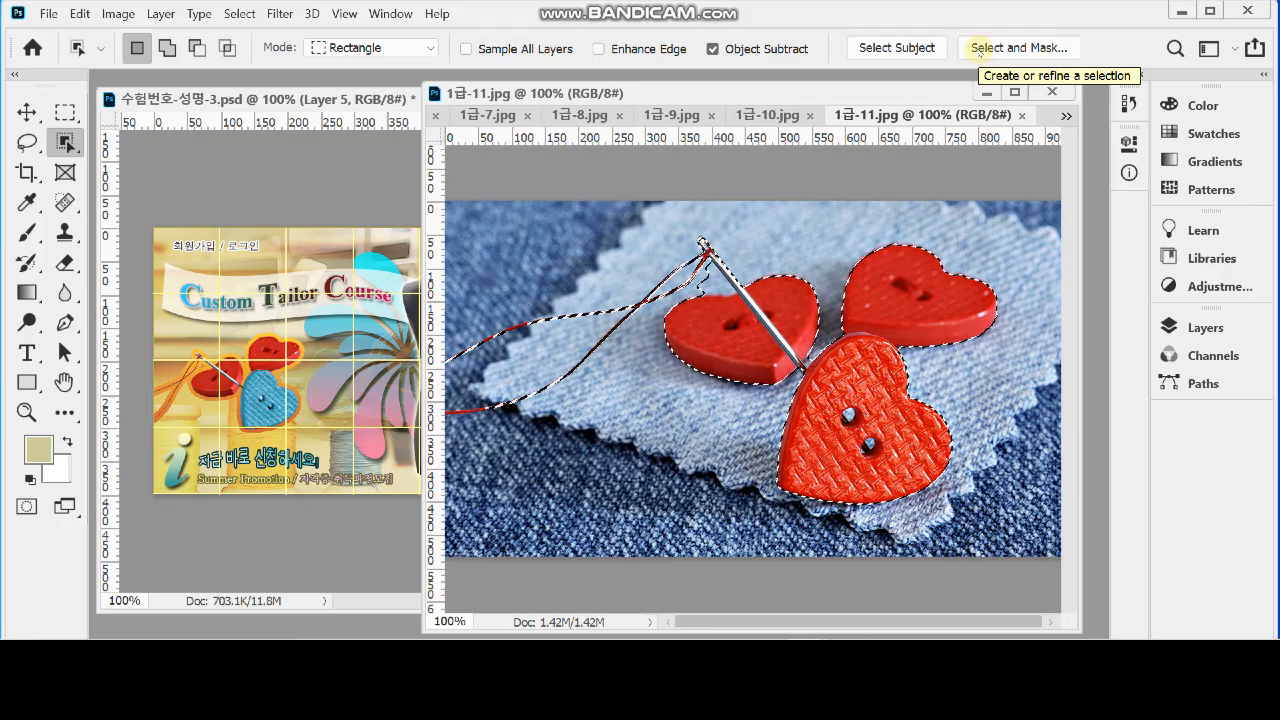
# In Select and Mask, subtract the front button's two holes, the denim patch beside the needle and leftover background between the buttons
pyautogui.click(981, 48)
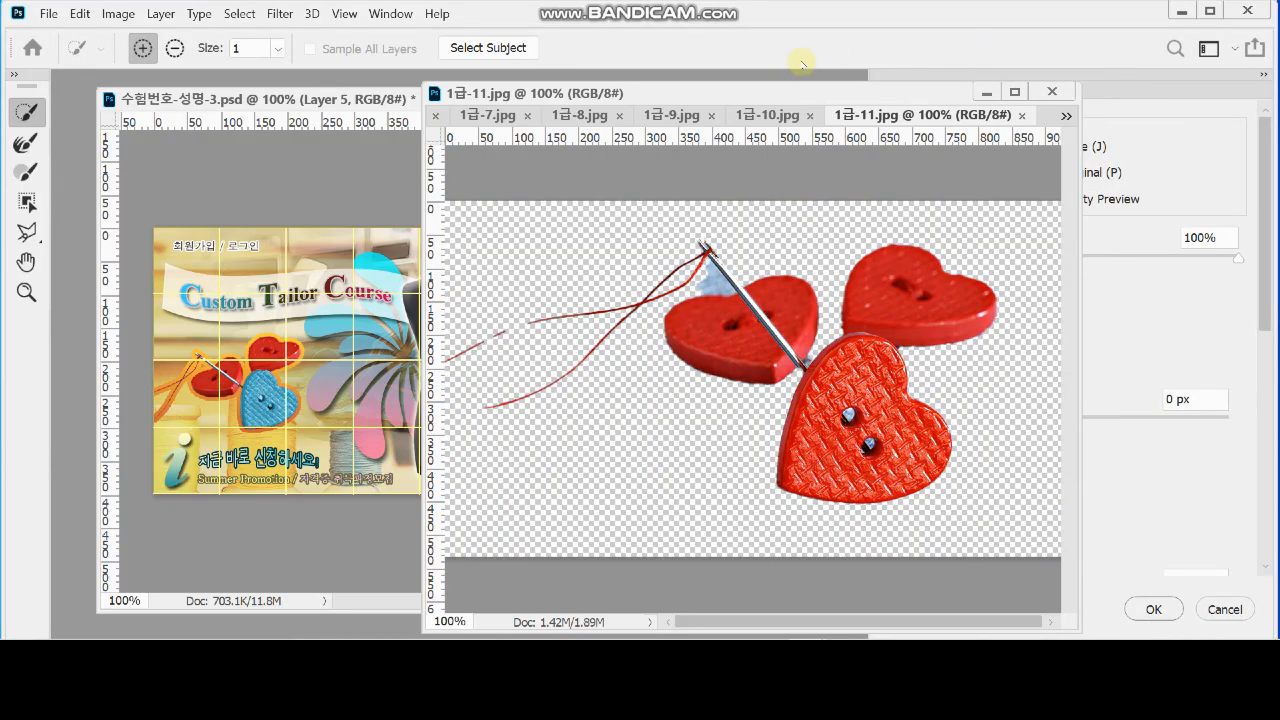
pyautogui.moveTo(759, 97); pyautogui.dragTo(517, 95)
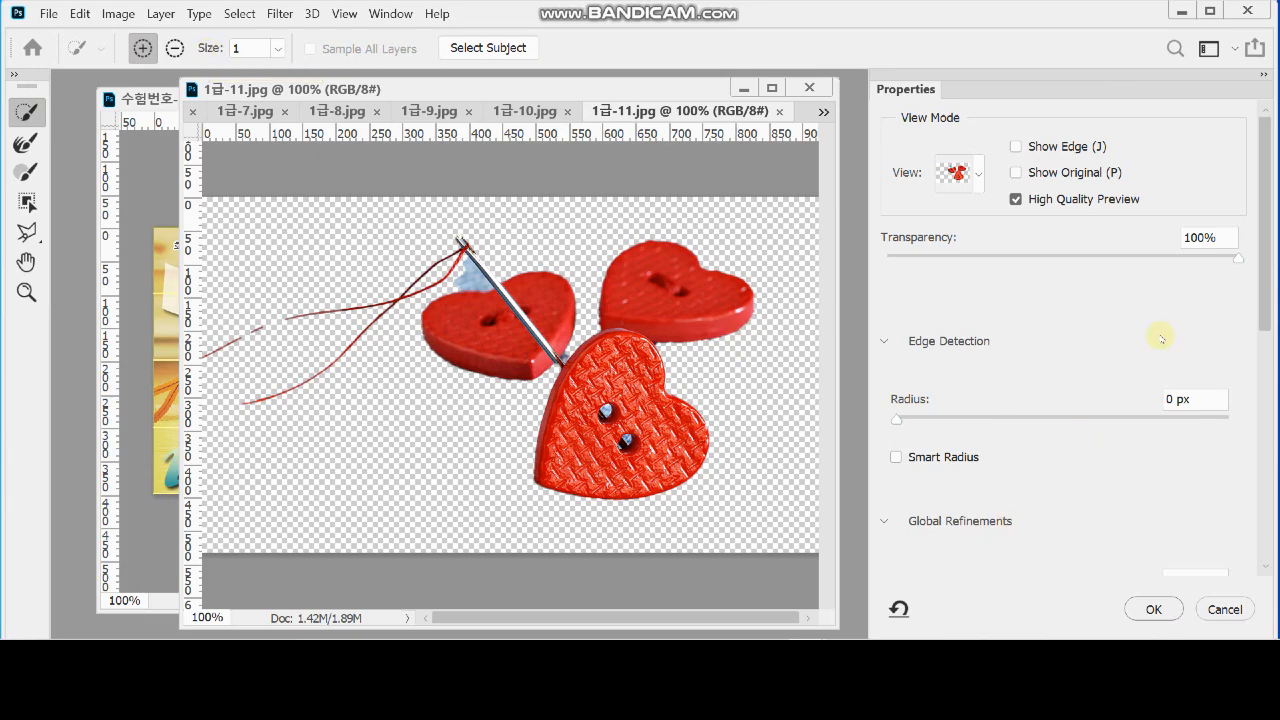
pyautogui.moveTo(1269, 276); pyautogui.dragTo(1269, 333)
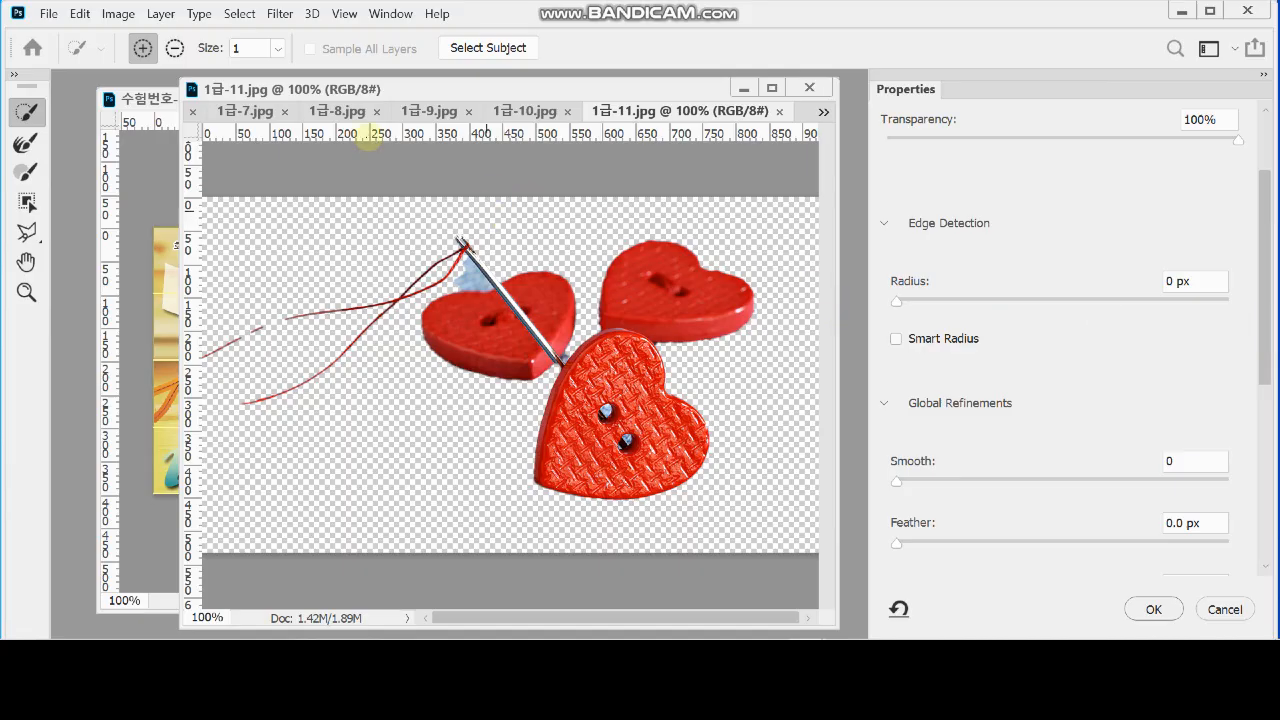
pyautogui.click(174, 47)
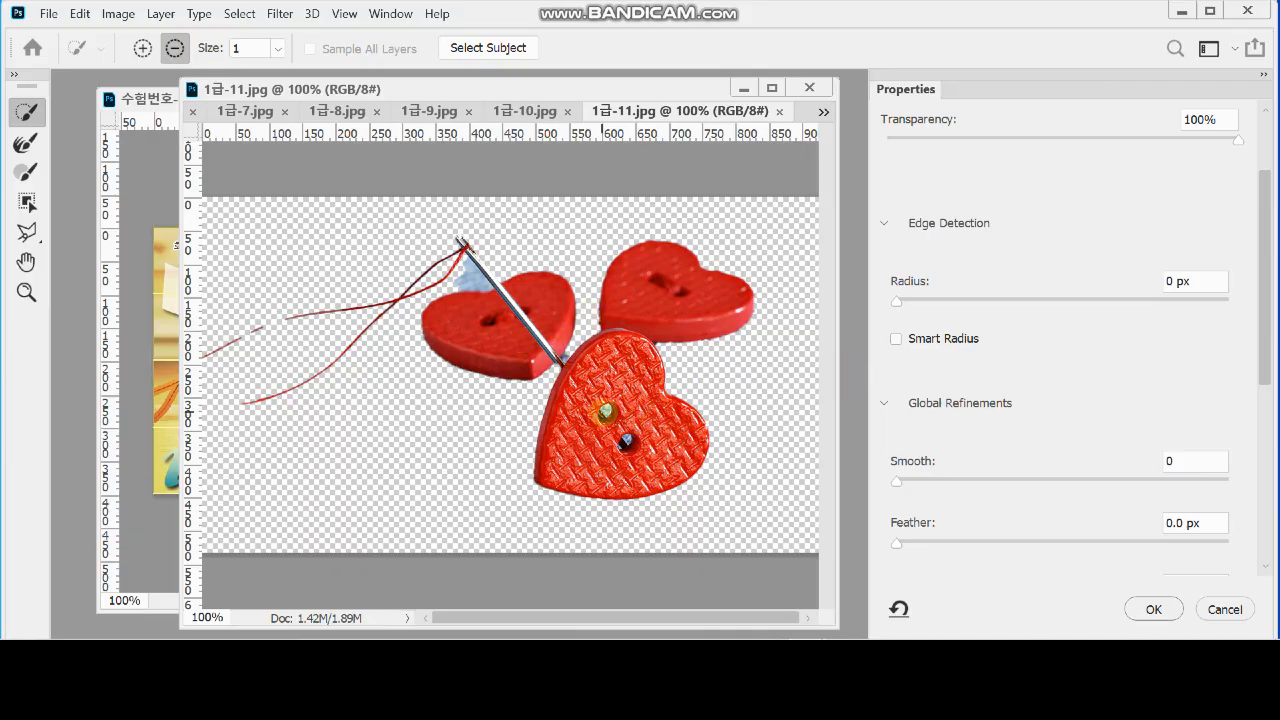
pyautogui.click(609, 411)
pyautogui.click(626, 440)
pyautogui.click(473, 281)
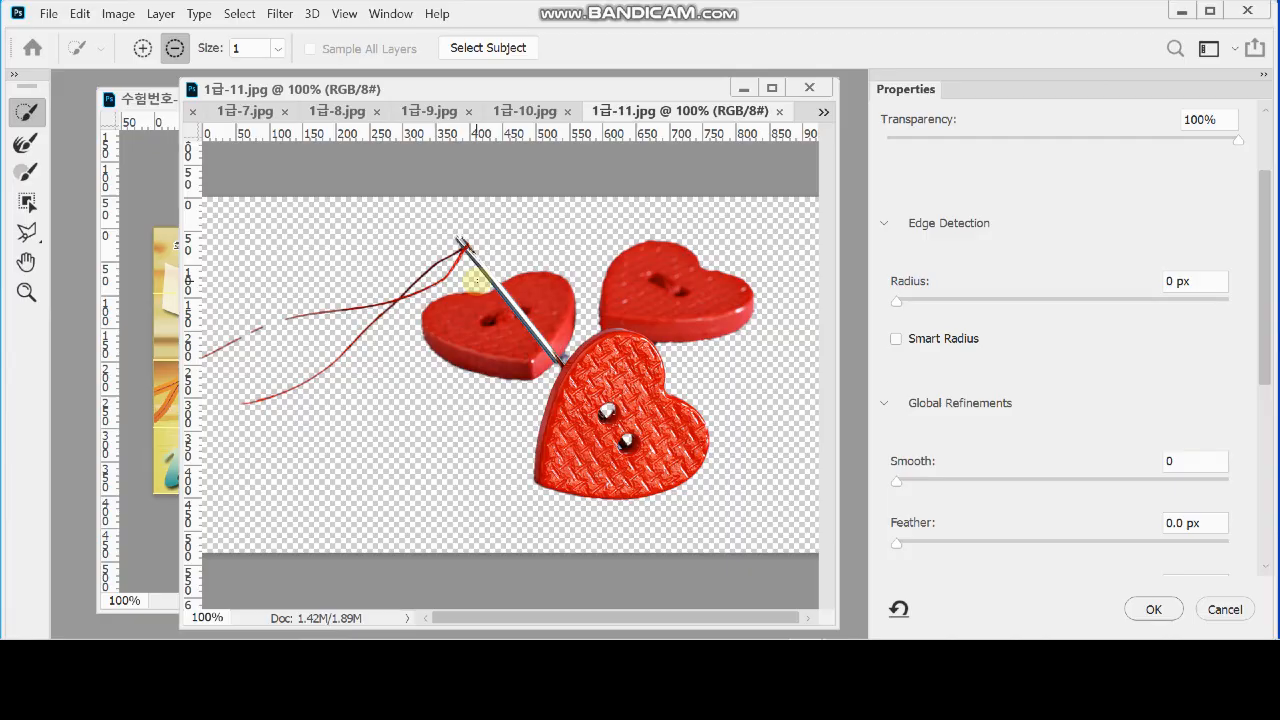
pyautogui.click(631, 337)
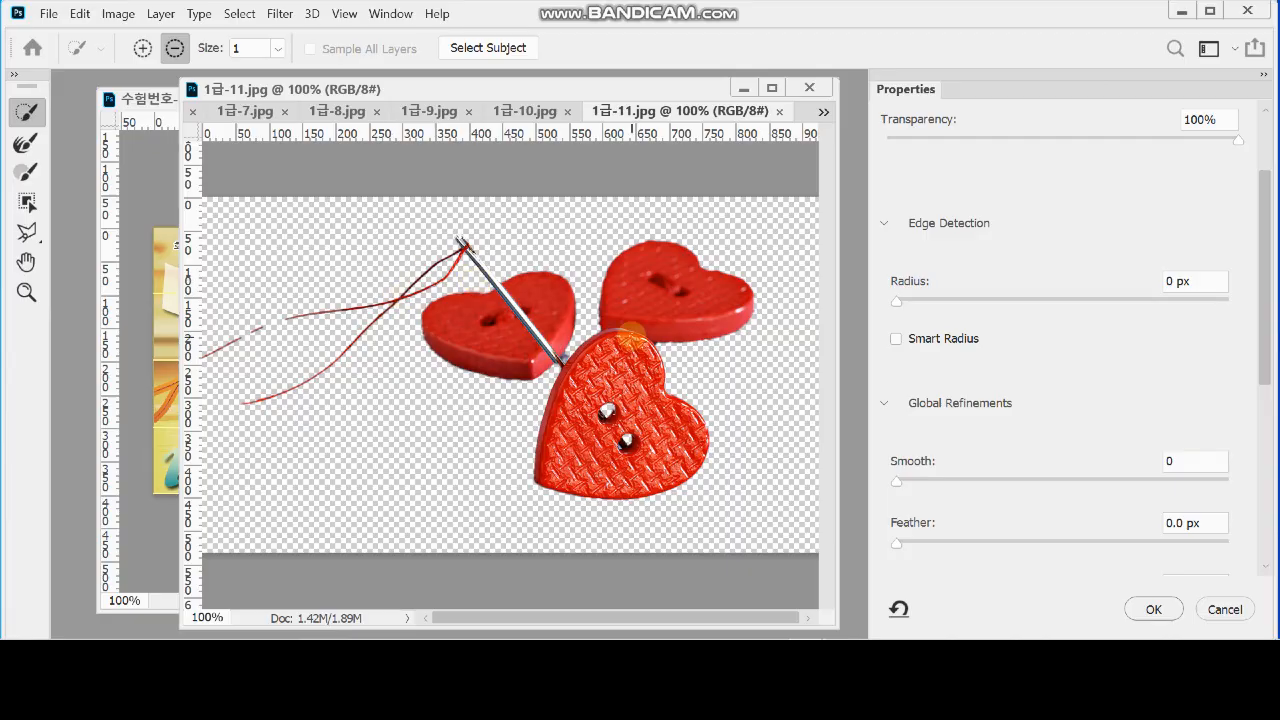
pyautogui.scroll(2, 641, 362)
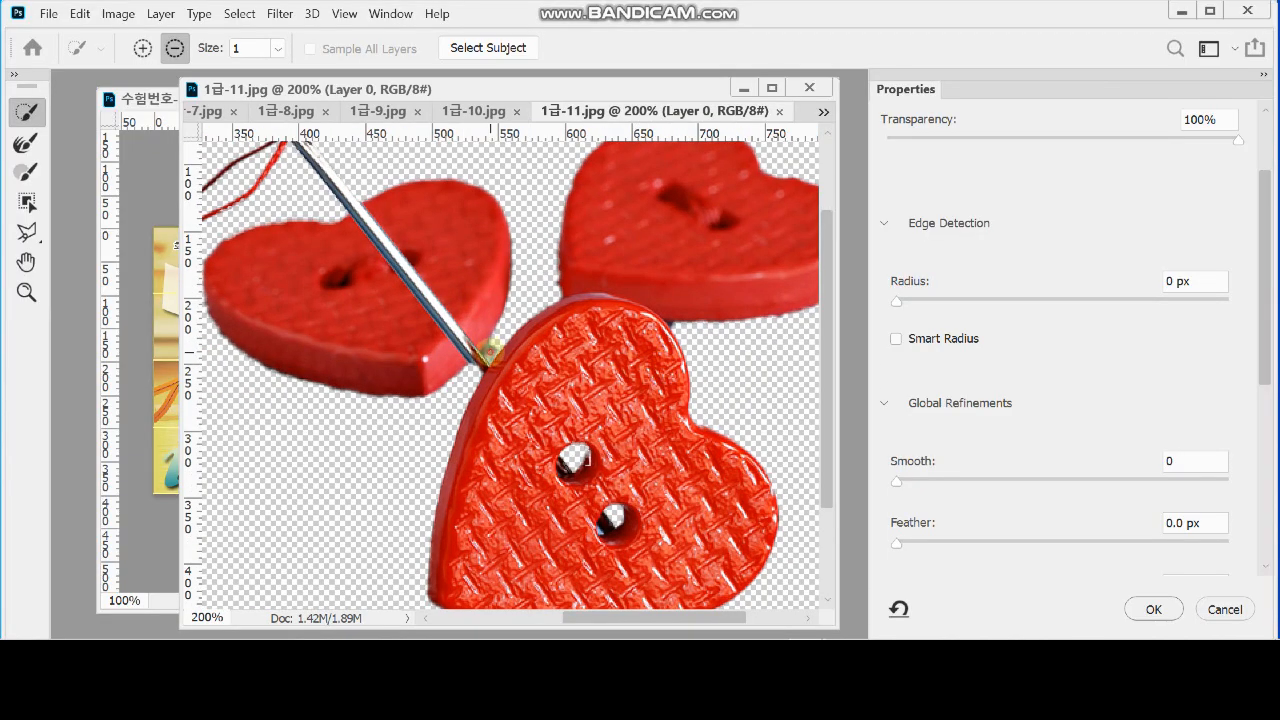
pyautogui.click(648, 322)
# Add the missing stretch of the upper thread to the selection and undo the stroke that takes in denim
pyautogui.moveTo(451, 251); pyautogui.dragTo(692, 325)
pyautogui.moveTo(534, 301); pyautogui.dragTo(659, 278)
pyautogui.moveTo(457, 331); pyautogui.dragTo(516, 319)
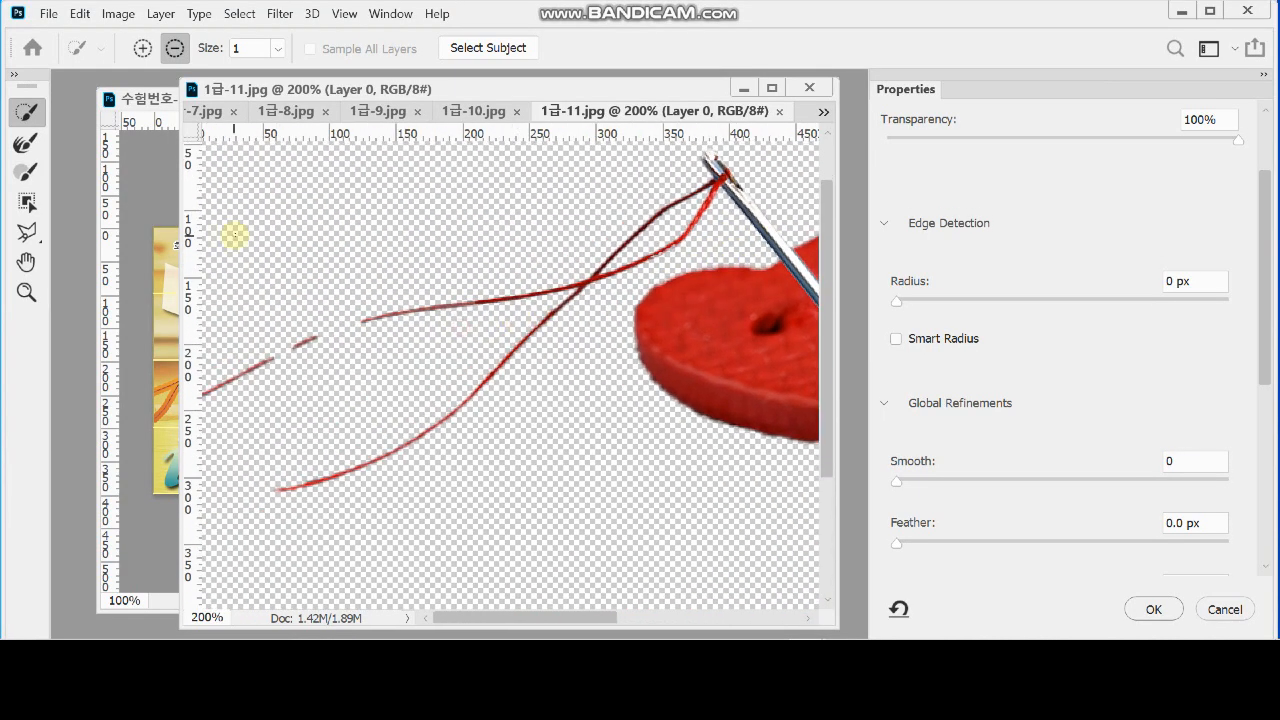
pyautogui.click(145, 47)
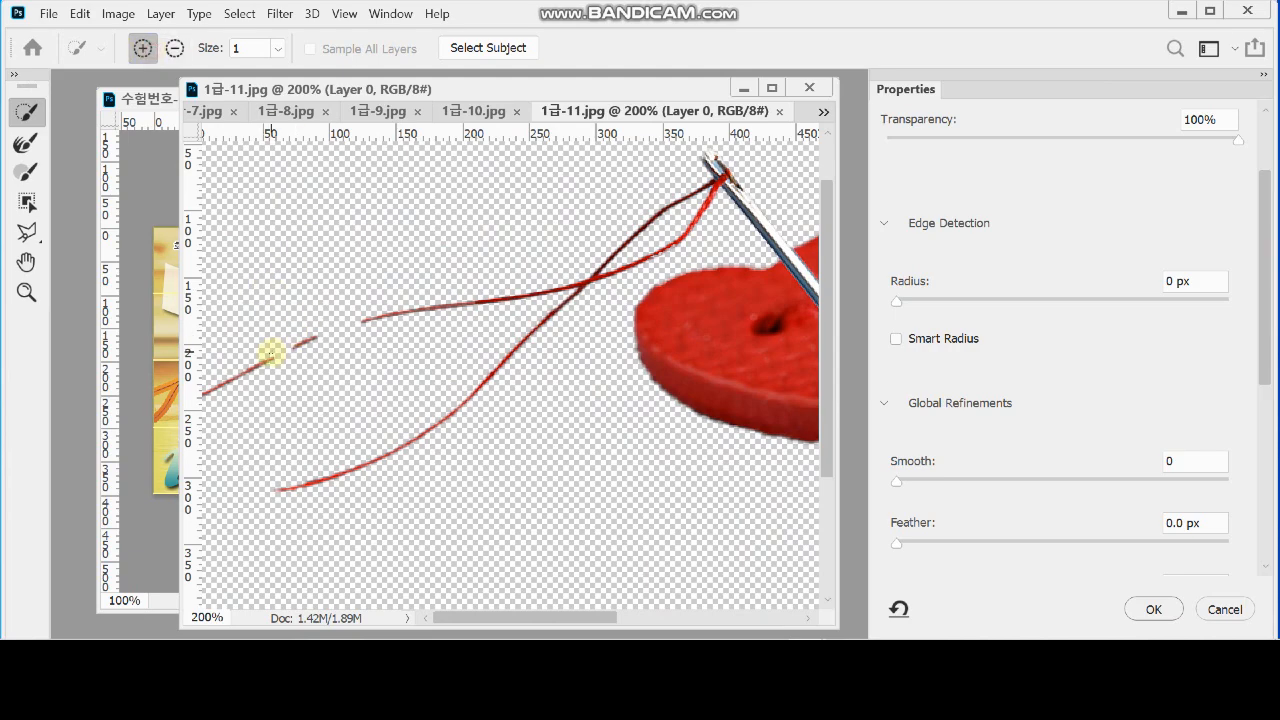
pyautogui.moveTo(270, 360)
pyautogui.mouseDown()
pyautogui.moveTo(369, 323)
pyautogui.moveTo(556, 338)
pyautogui.moveTo(450, 314)
pyautogui.moveTo(370, 319)
pyautogui.moveTo(421, 314)
pyautogui.mouseUp()
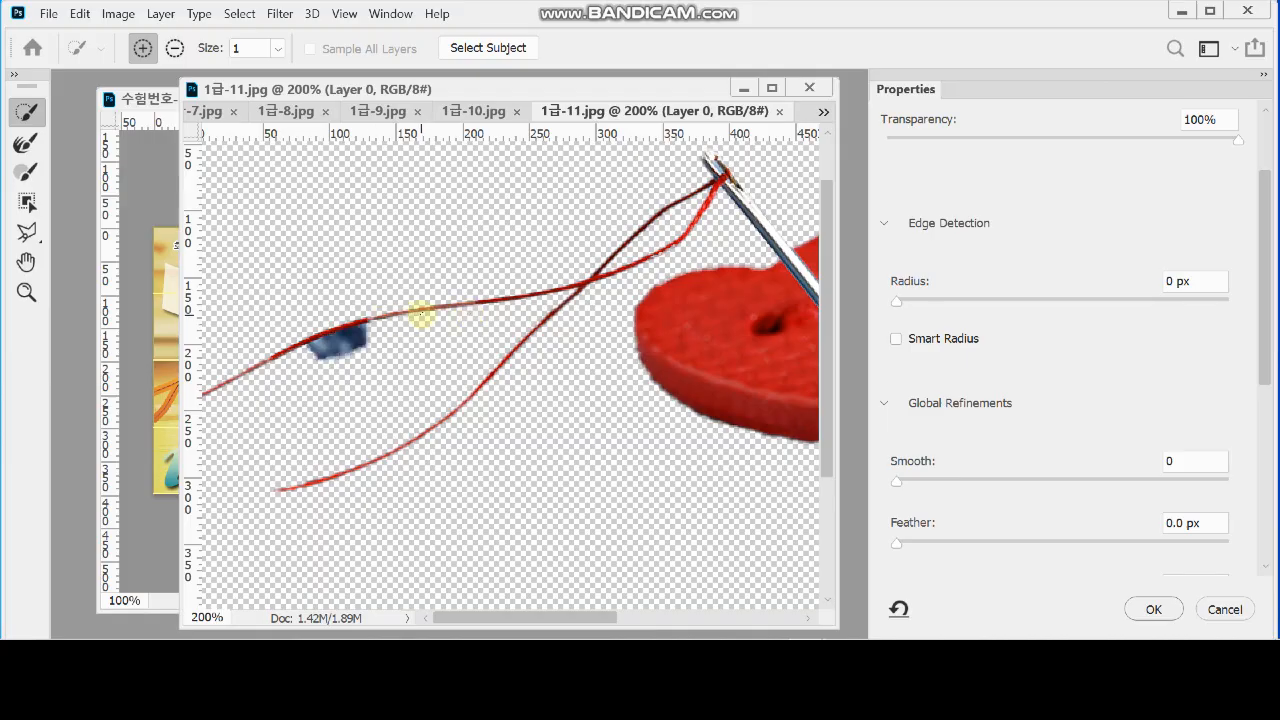
pyautogui.hotkey('ctrl', 'z')
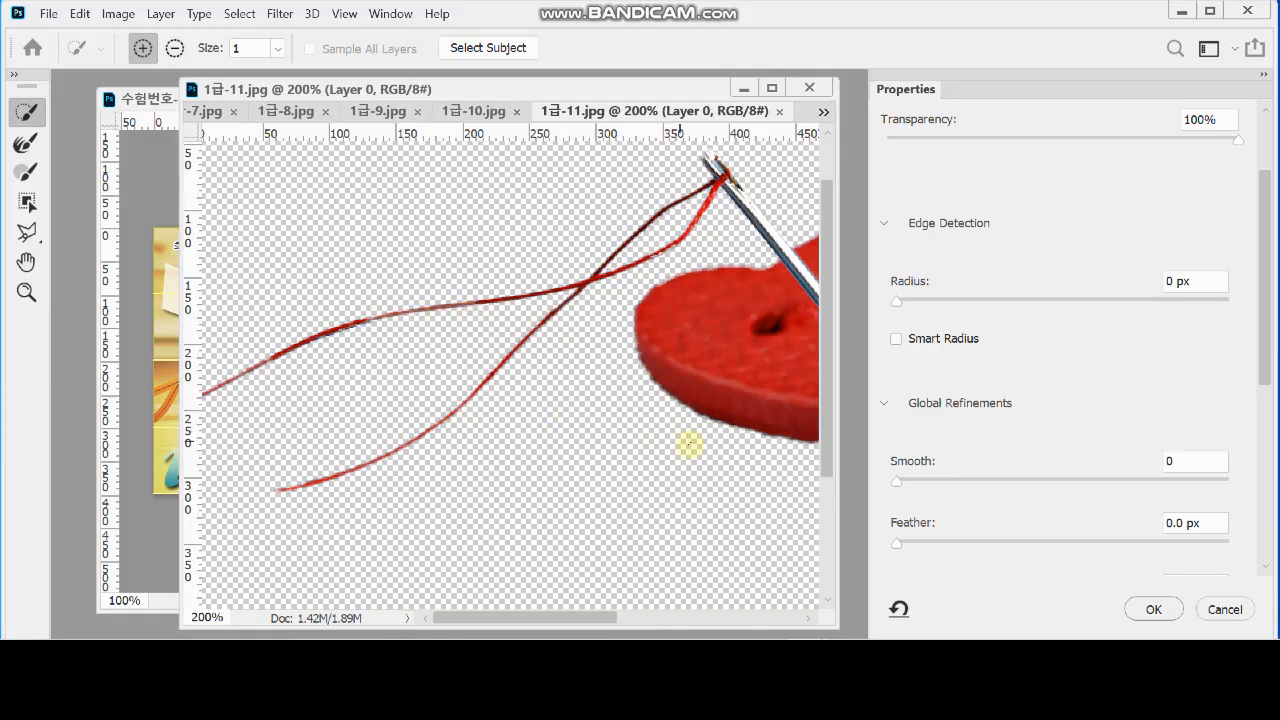
# Check the edges of the needle and buttons, subtract the denim patch under the upper thread, and apply the refined selection
pyautogui.moveTo(674, 423); pyautogui.dragTo(500, 237)
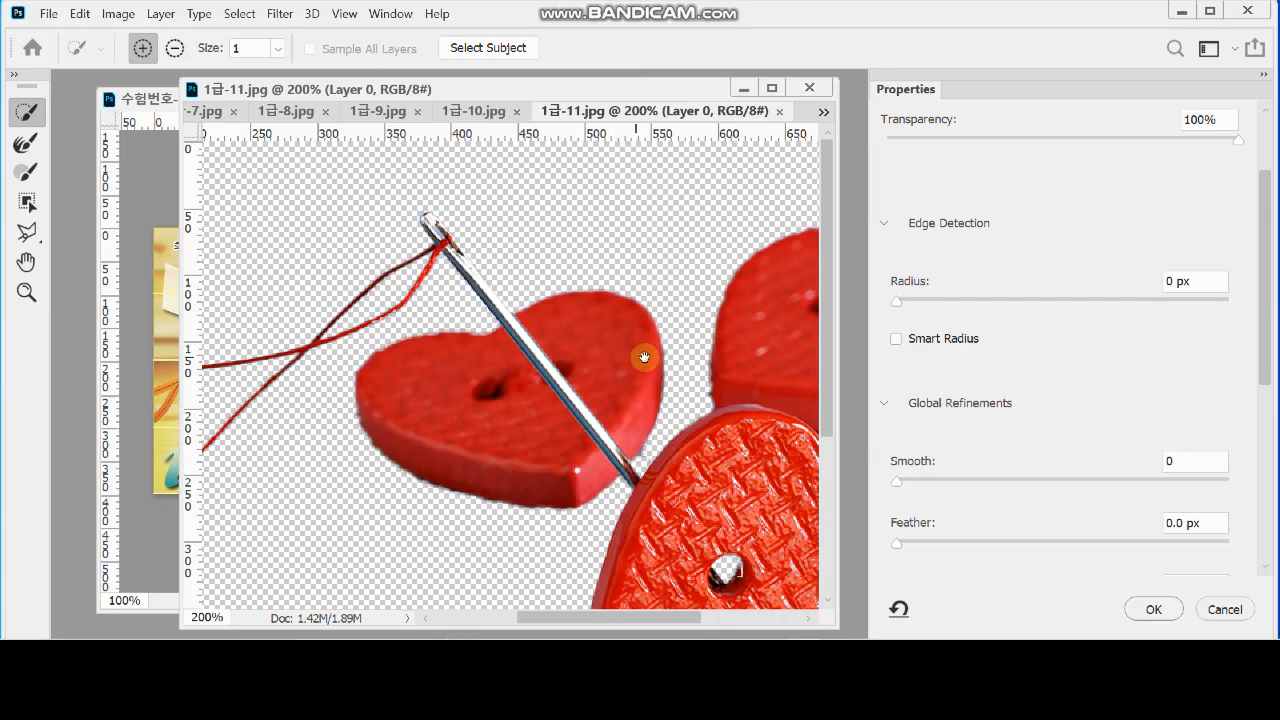
pyautogui.moveTo(646, 354); pyautogui.dragTo(518, 301)
pyautogui.moveTo(636, 391); pyautogui.dragTo(527, 329)
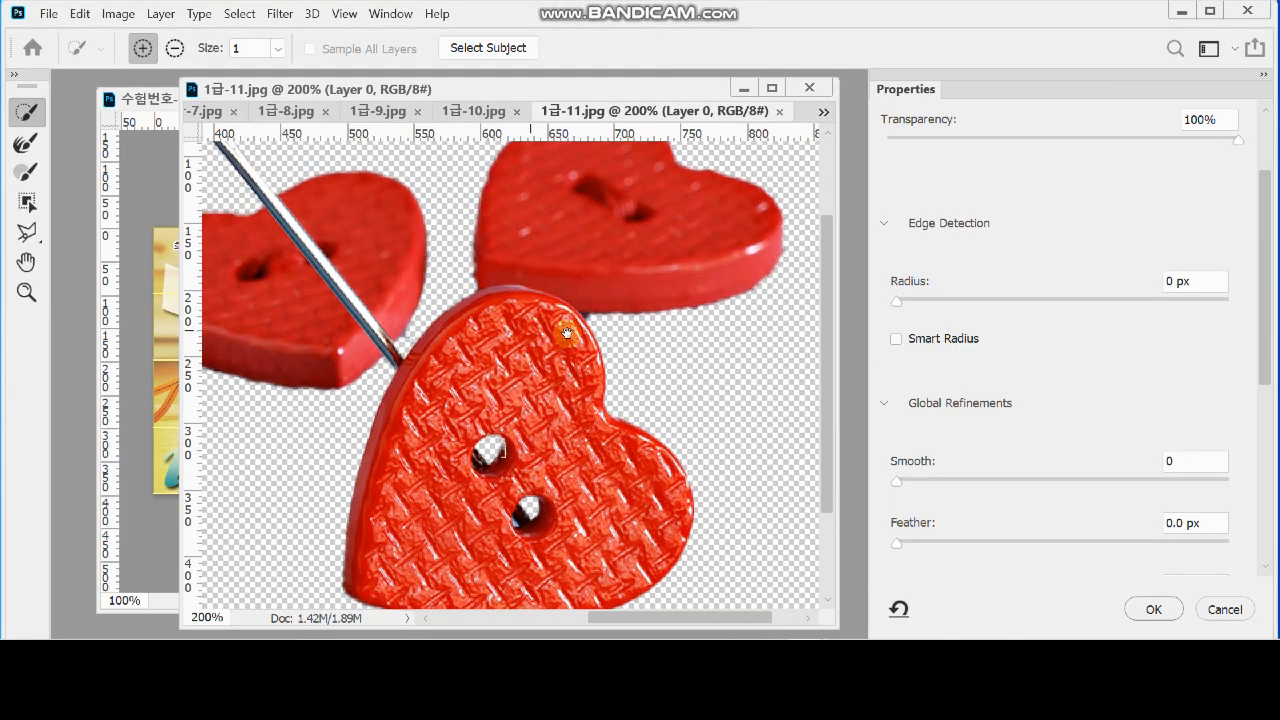
pyautogui.keyDown('alt'); pyautogui.click(627, 354); pyautogui.keyUp('alt')
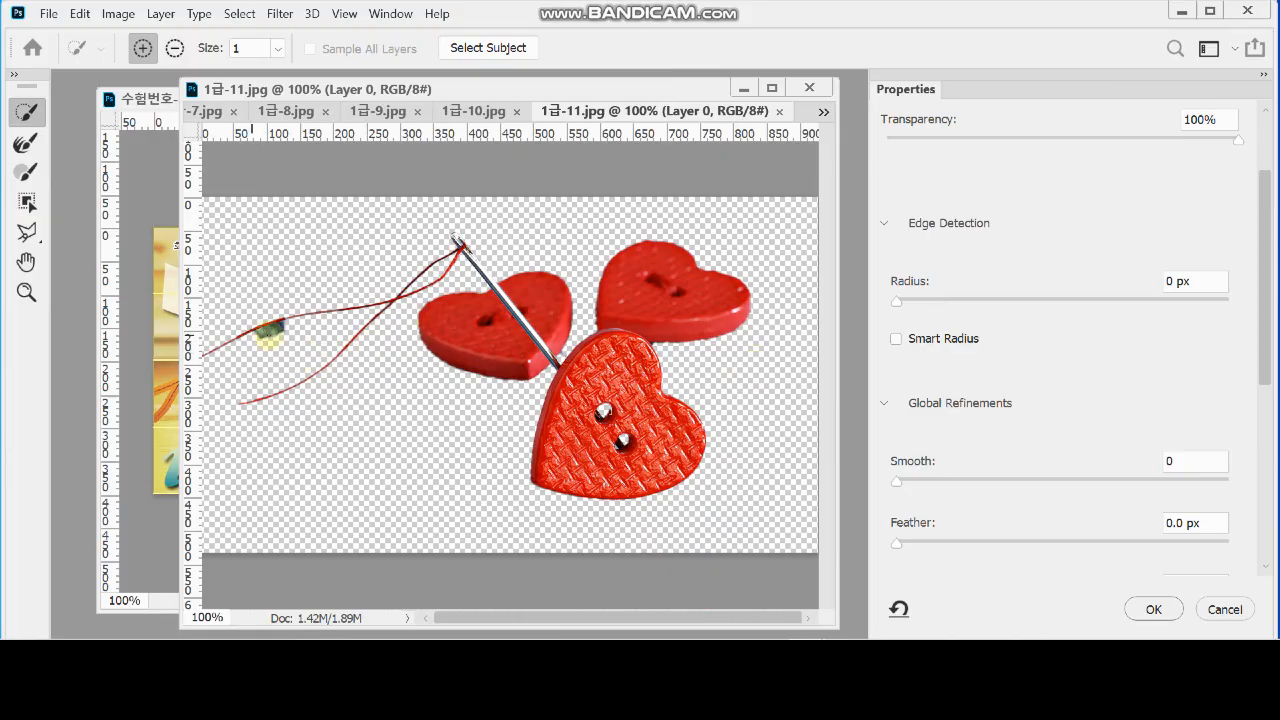
pyautogui.click(174, 48)
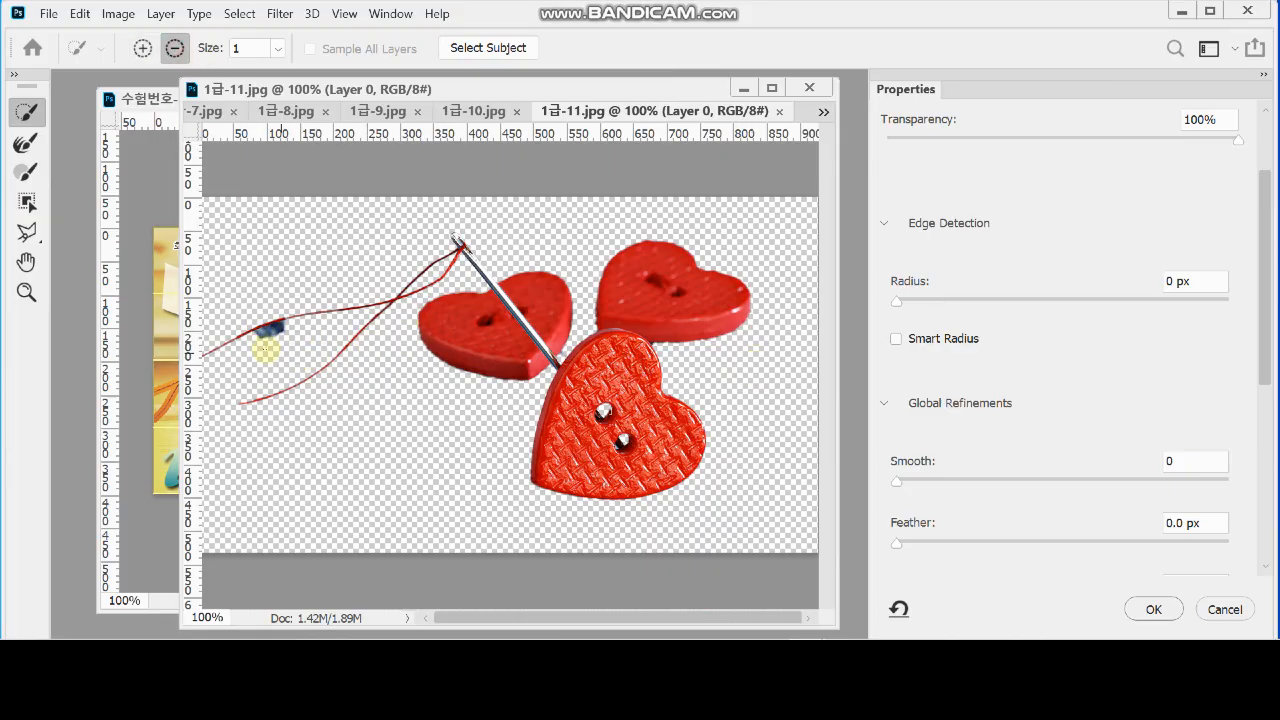
pyautogui.moveTo(262, 344)
pyautogui.mouseDown()
pyautogui.moveTo(270, 324)
pyautogui.moveTo(258, 340)
pyautogui.mouseUp()
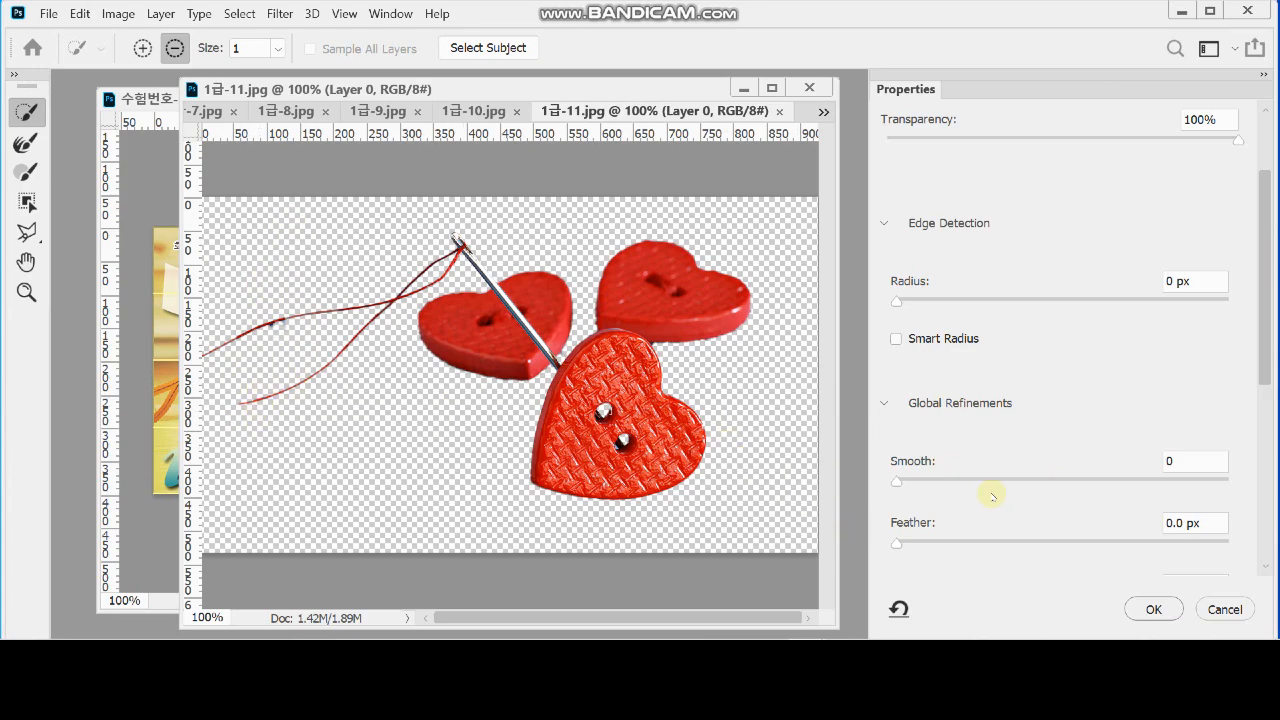
pyautogui.click(1153, 610)
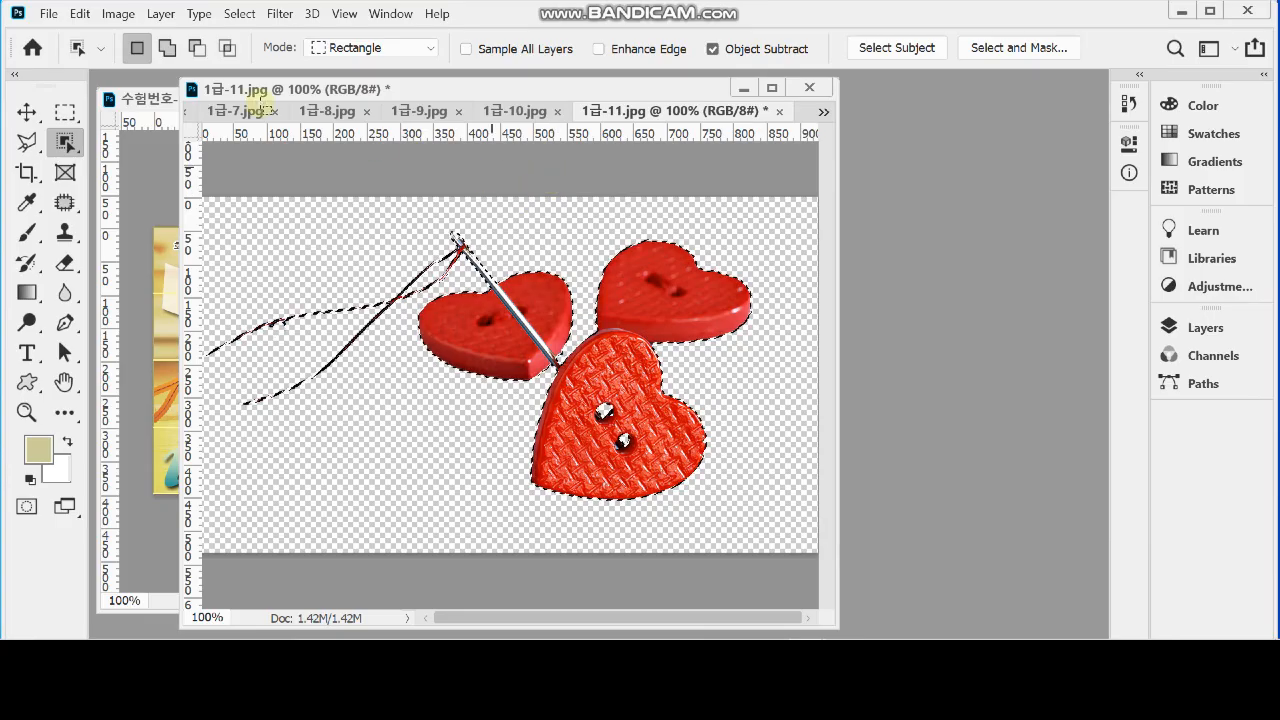
# Subtract a rectangle around the far ends of both threads from the selection with the Rectangular Marquee Tool
pyautogui.click(64, 113)
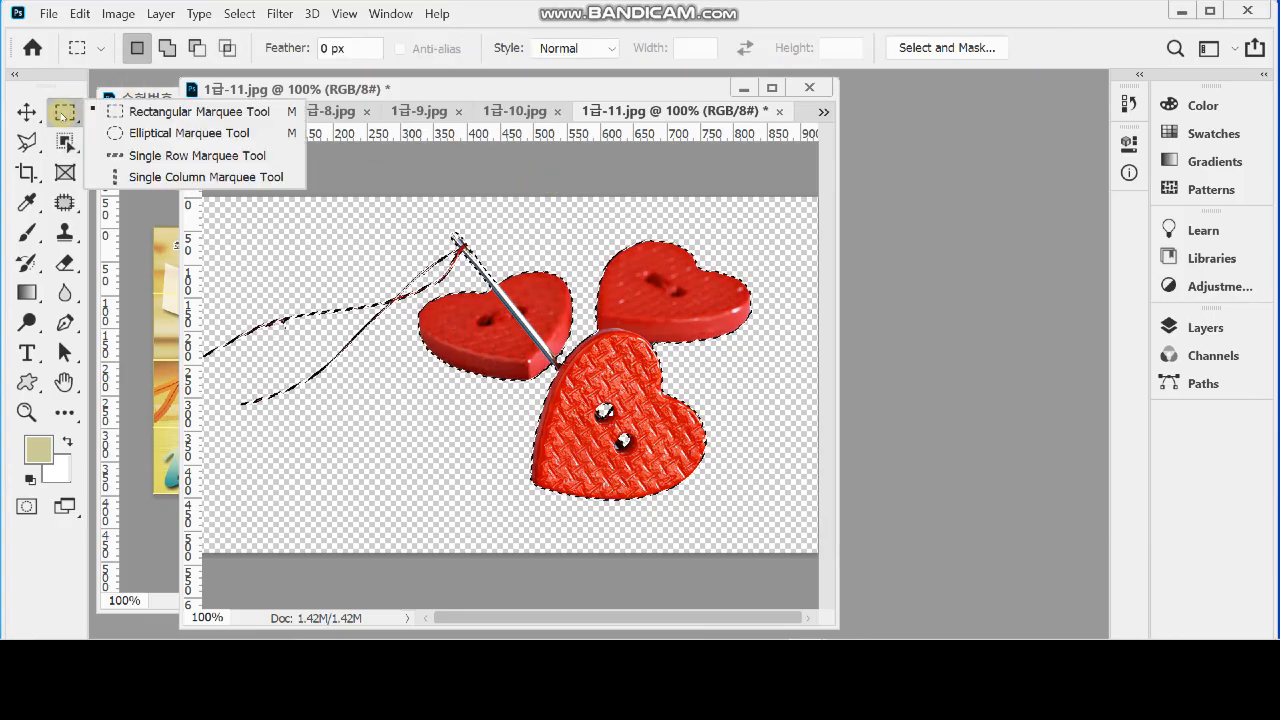
pyautogui.click(172, 117)
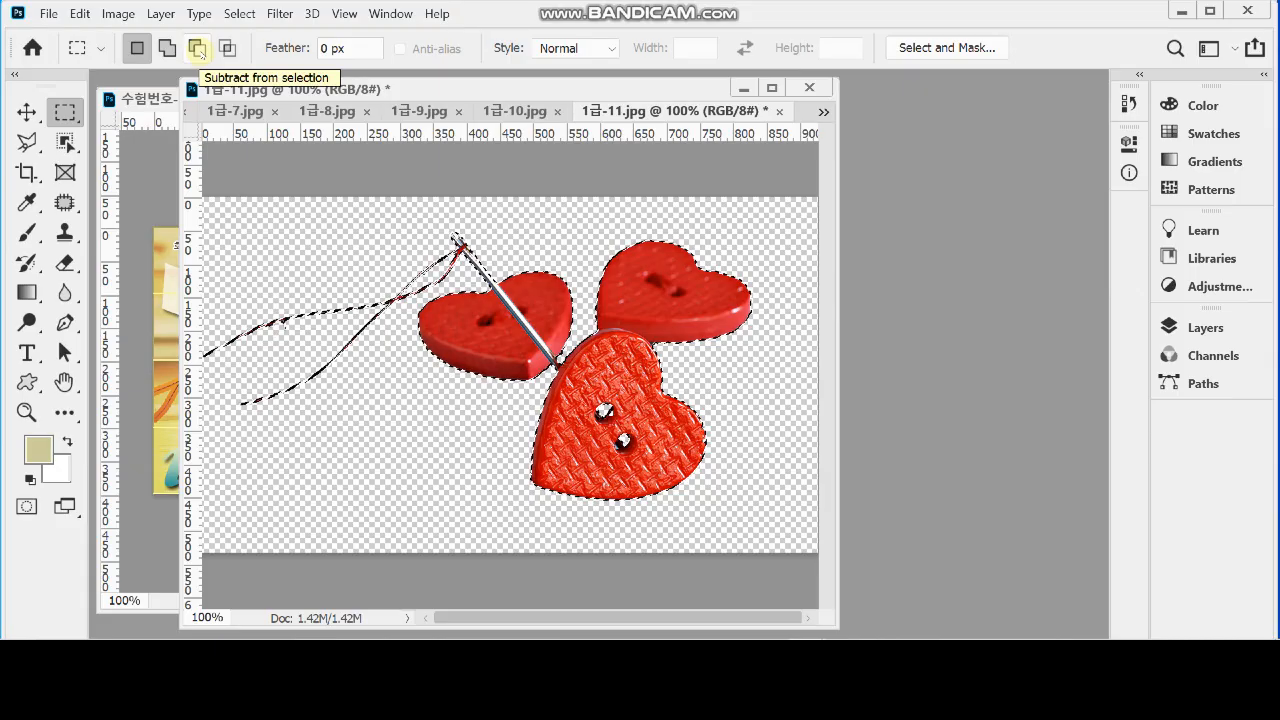
pyautogui.click(197, 49)
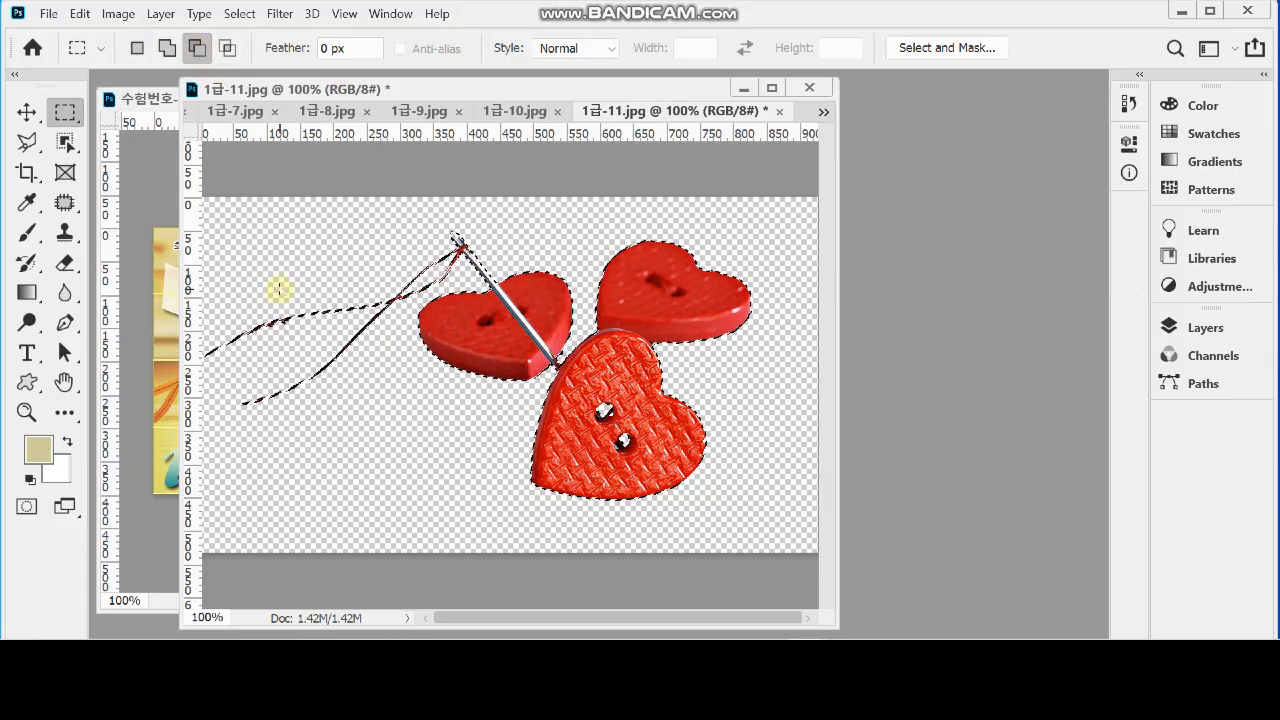
pyautogui.moveTo(294, 273); pyautogui.dragTo(190, 444)
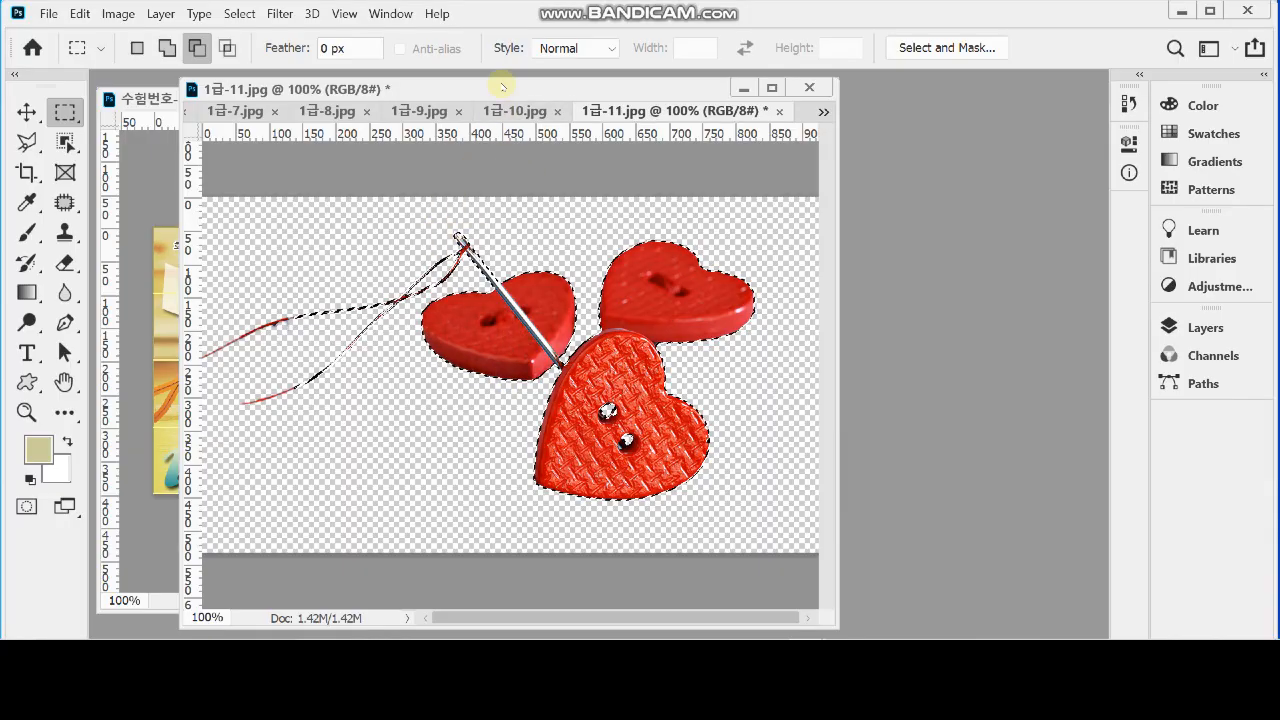
# Float the working document 수험번호-성명-3.psd in its own window and move the selected buttons, needle and thread into it
pyautogui.moveTo(503, 91); pyautogui.dragTo(805, 165)
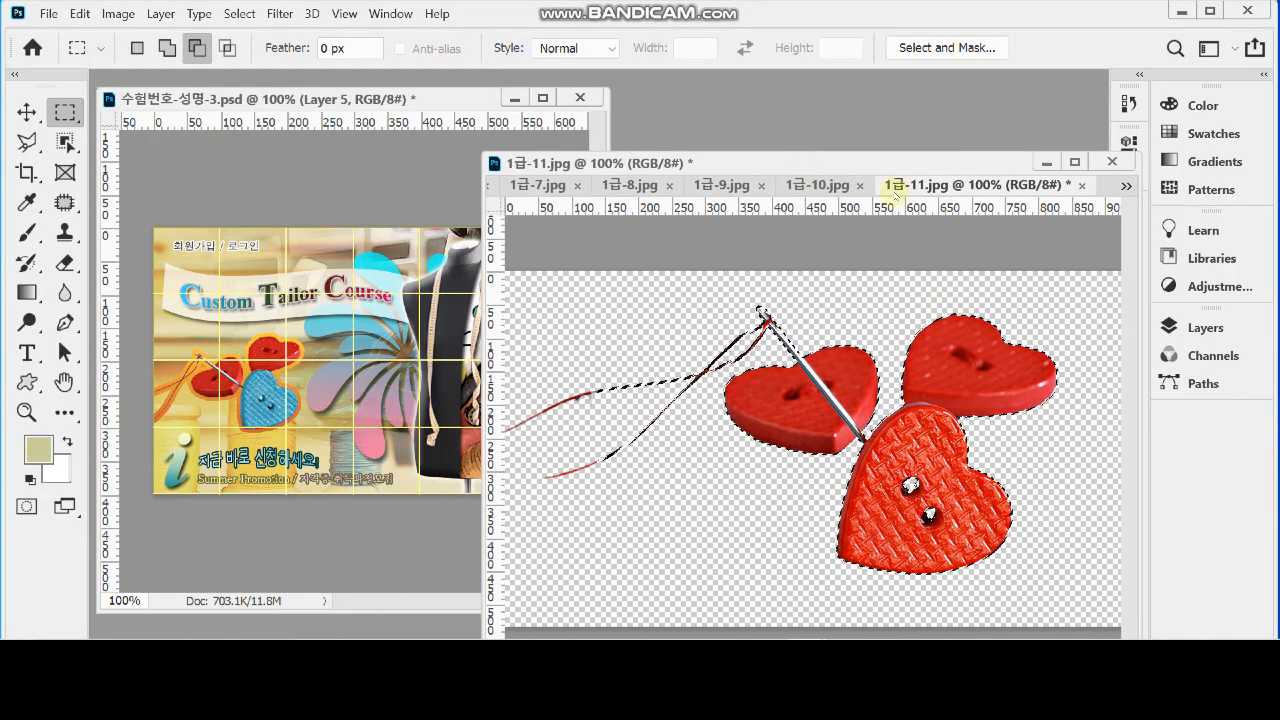
pyautogui.click(1126, 185)
pyautogui.click(1008, 190)
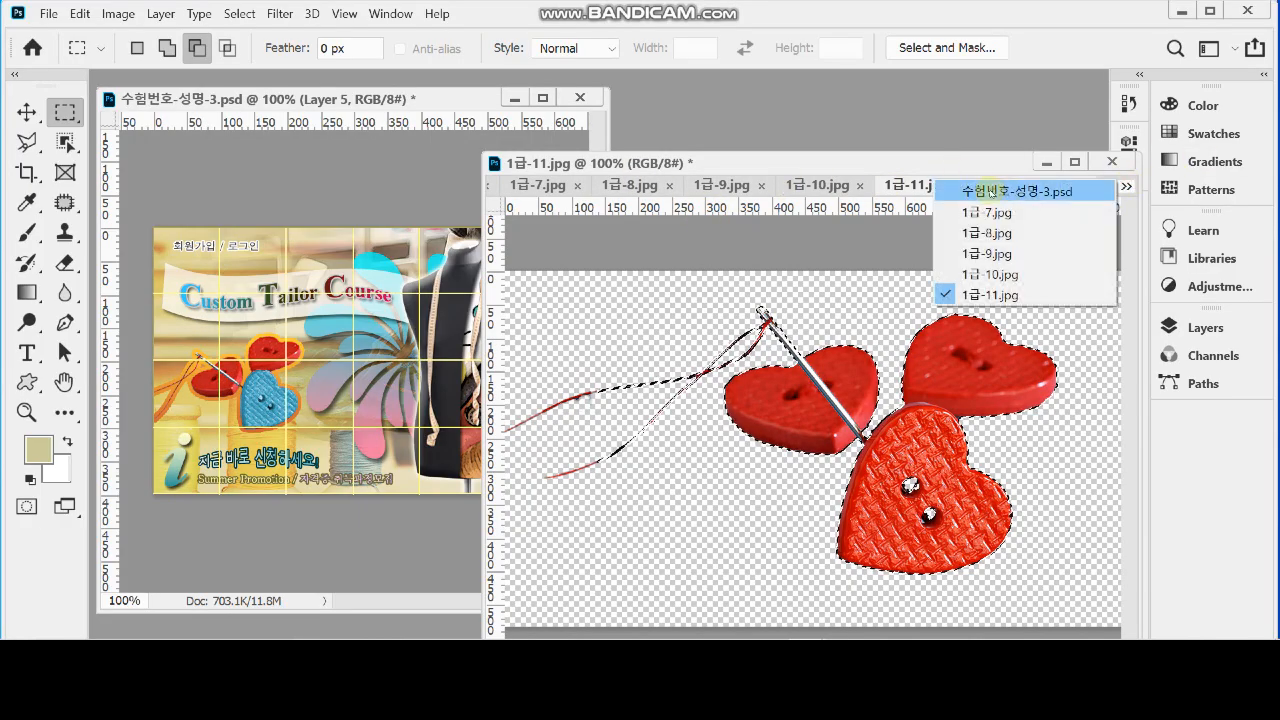
pyautogui.moveTo(677, 185); pyautogui.dragTo(317, 110)
pyautogui.click(884, 157)
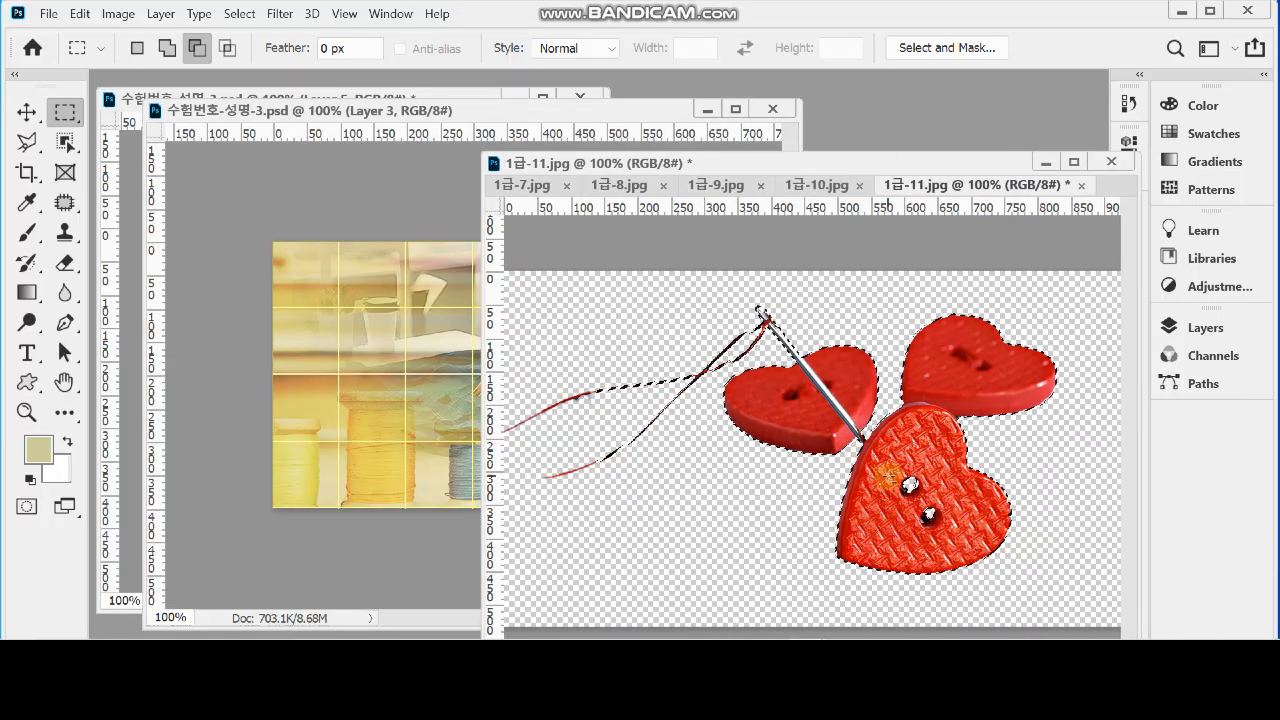
pyautogui.moveTo(925, 483); pyautogui.dragTo(487, 443)
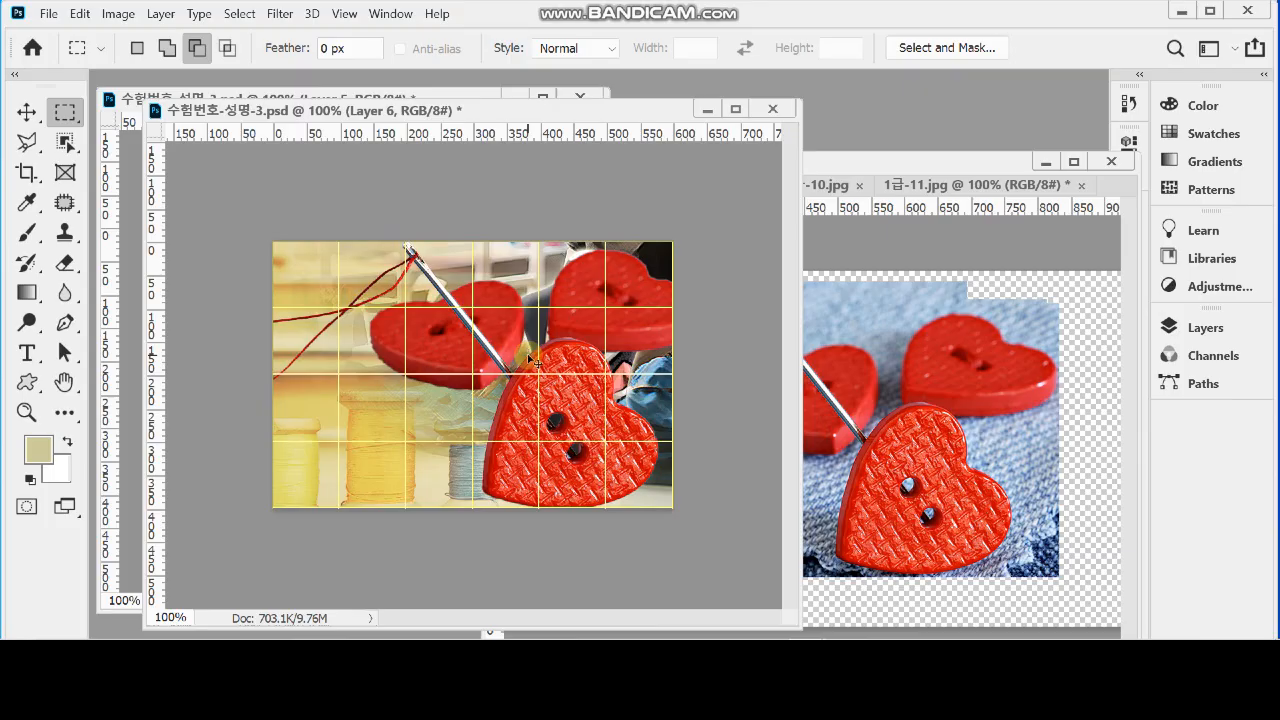
# Scale the buttons to about 37.5%, rotate them about -18.7°, place them in the design's lower-left area as in the reference, and save
pyautogui.hotkey('ctrl', 't')
pyautogui.moveTo(702, 245); pyautogui.dragTo(420, 380)
pyautogui.moveTo(391, 433); pyautogui.dragTo(445, 350)
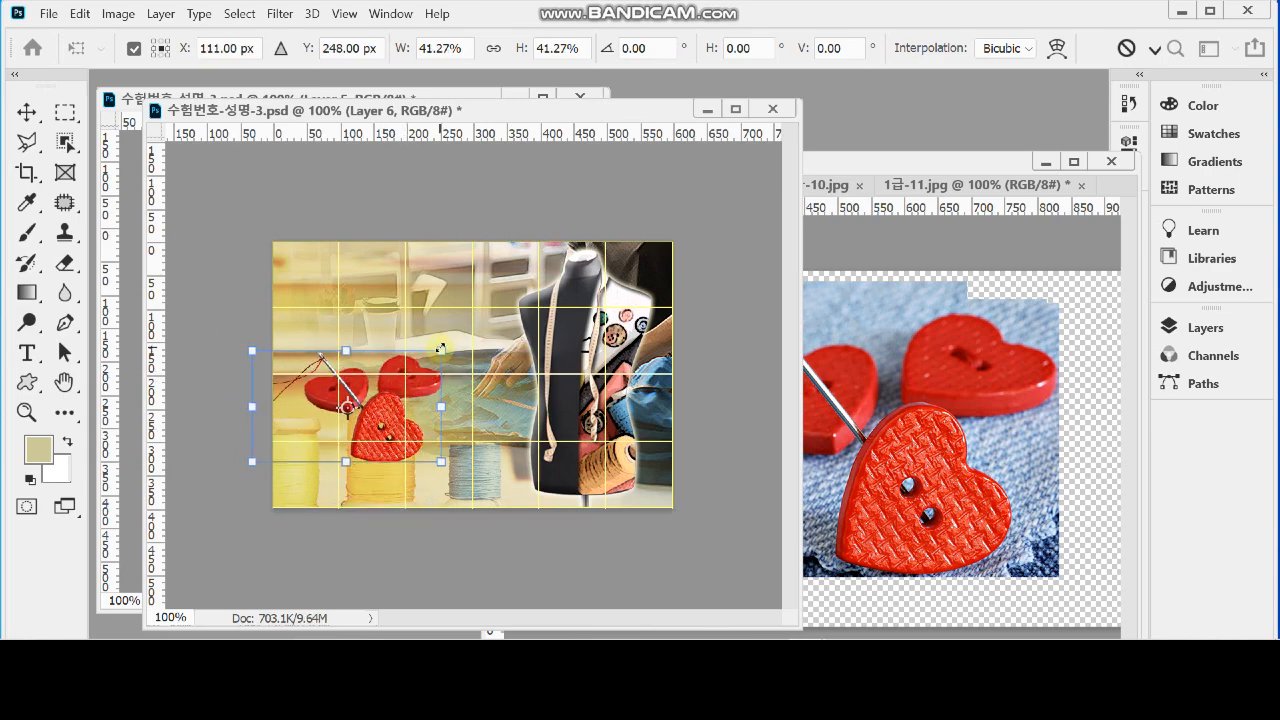
pyautogui.moveTo(440, 349); pyautogui.dragTo(458, 320)
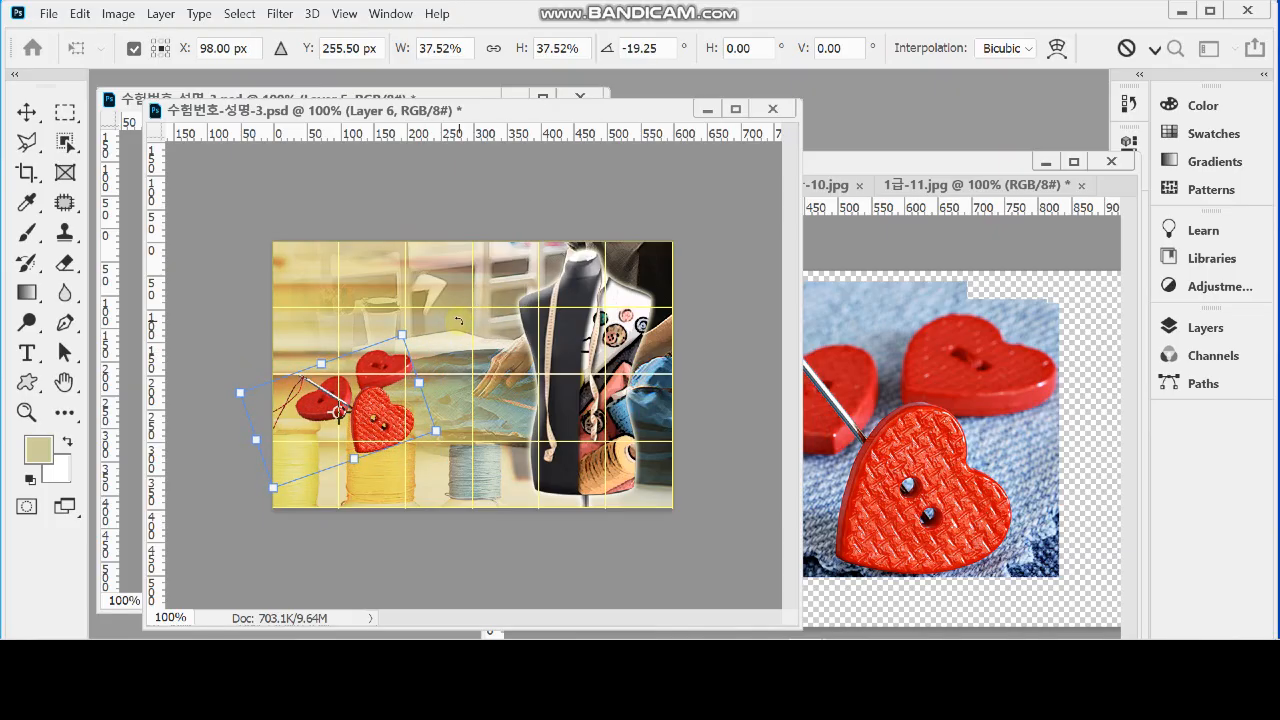
pyautogui.moveTo(375, 416); pyautogui.dragTo(385, 405)
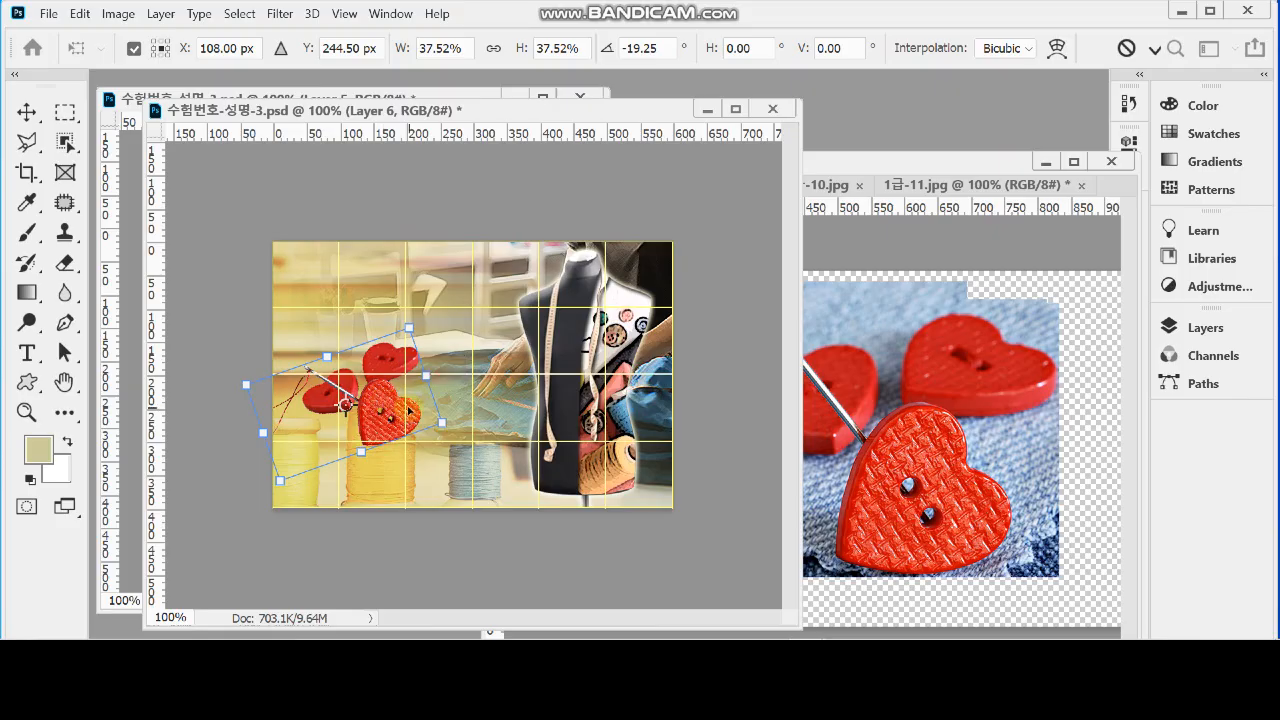
pyautogui.moveTo(487, 415); pyautogui.dragTo(487, 416)
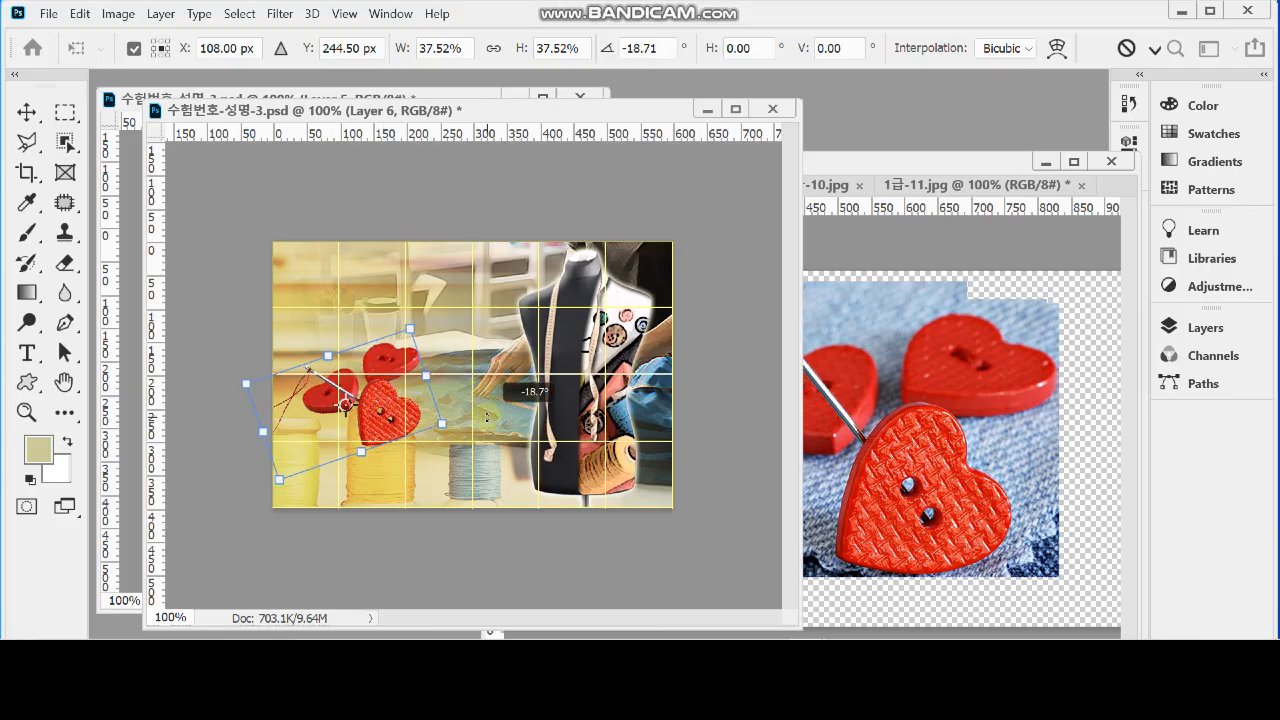
pyautogui.press('Return')
pyautogui.press('m')
pyautogui.hotkey('ctrl', 's')
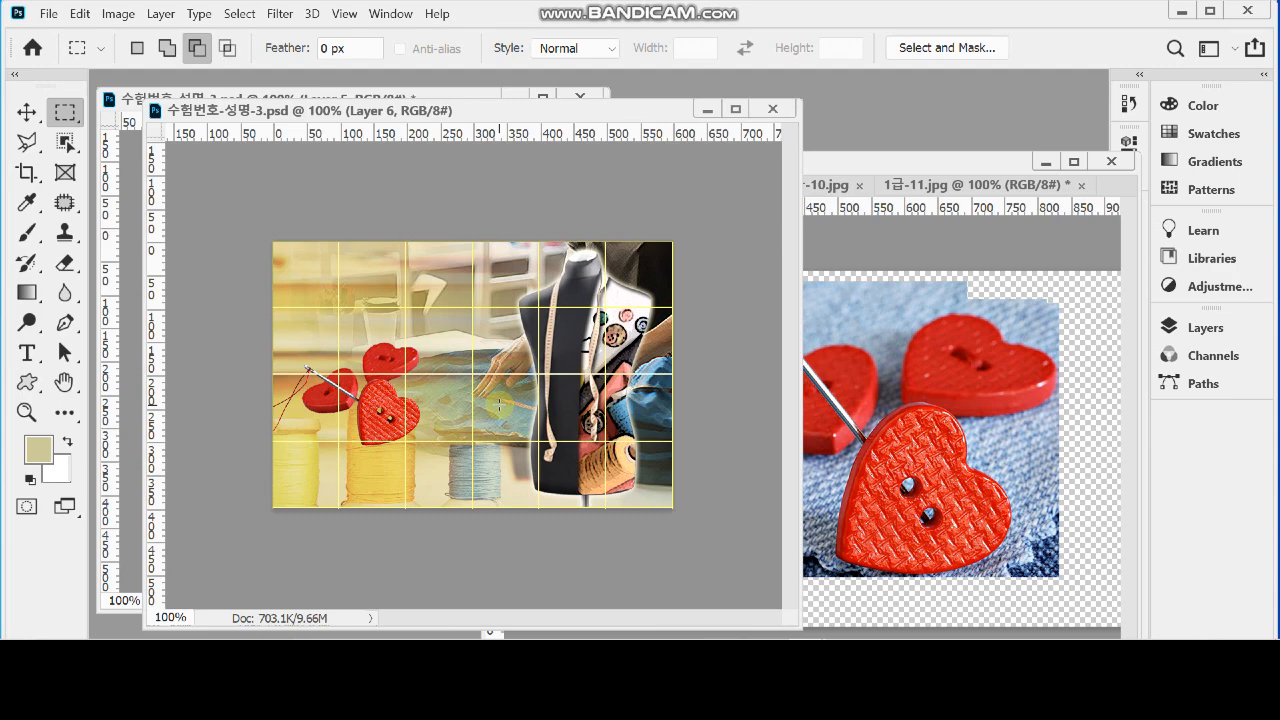
# Minimise the heart button photo's window, then narrow the working document's window and place it beside the reference
pyautogui.click(1042, 161)
pyautogui.moveTo(500, 112); pyautogui.dragTo(668, 124)
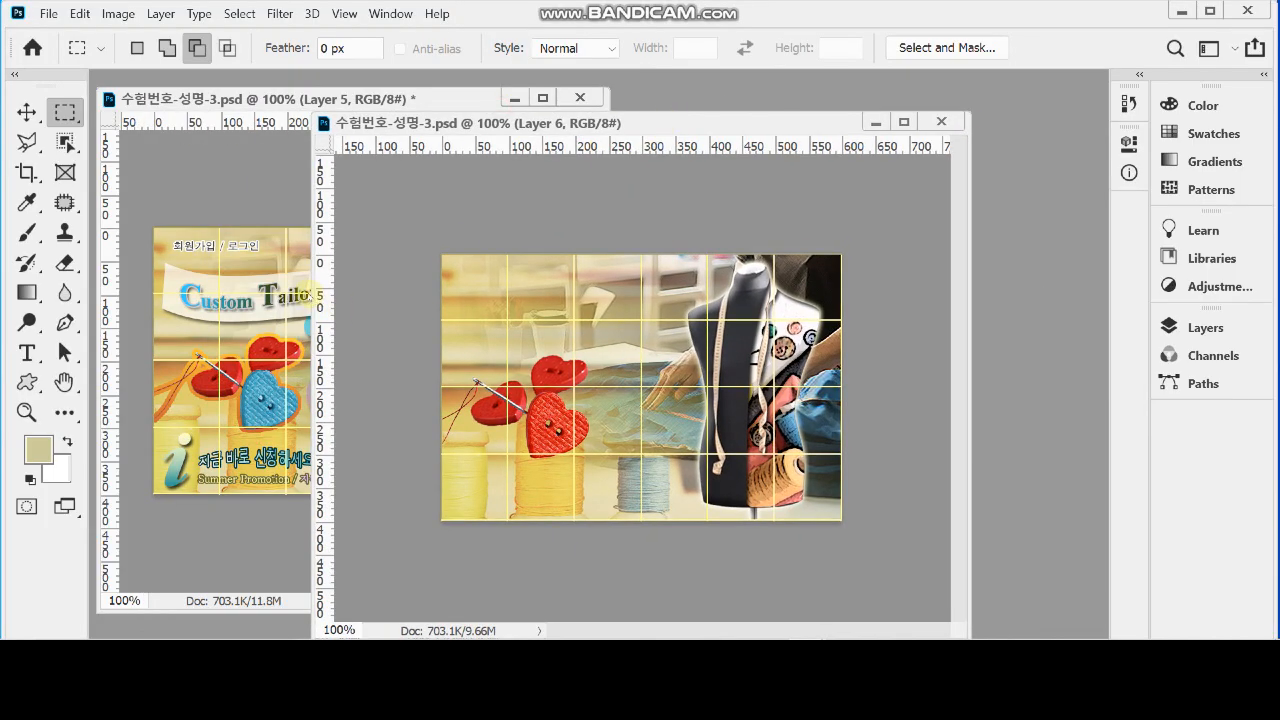
pyautogui.moveTo(312, 295); pyautogui.dragTo(461, 294)
pyautogui.moveTo(636, 126); pyautogui.dragTo(723, 90)
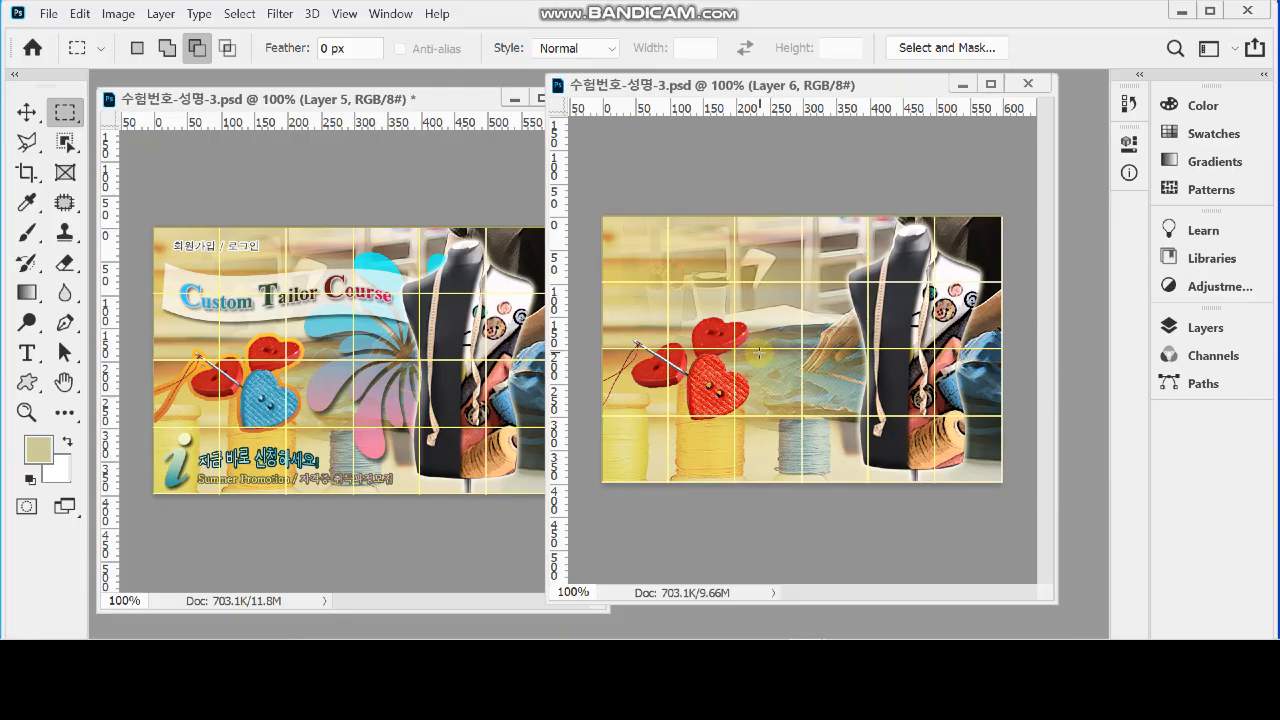
# Add a 5 px outside Stroke effect with a linear gradient fill to the heart buttons layer
pyautogui.click(1203, 327)
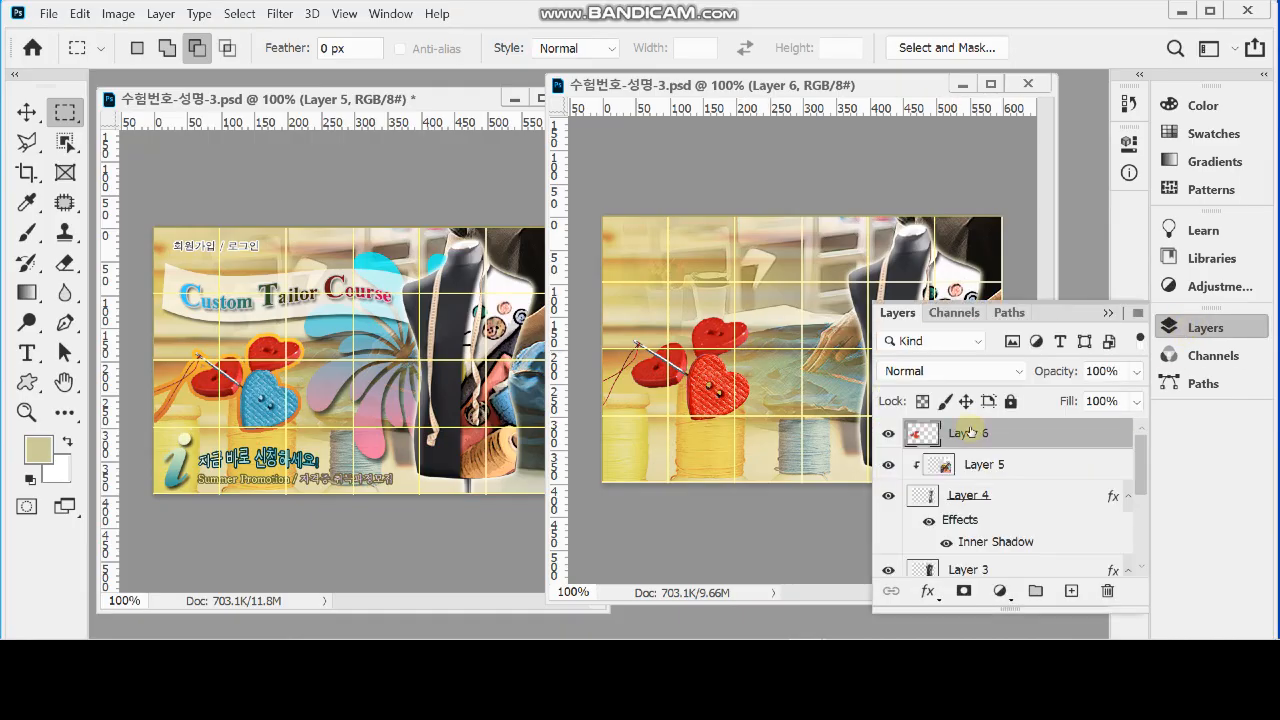
pyautogui.click(925, 591)
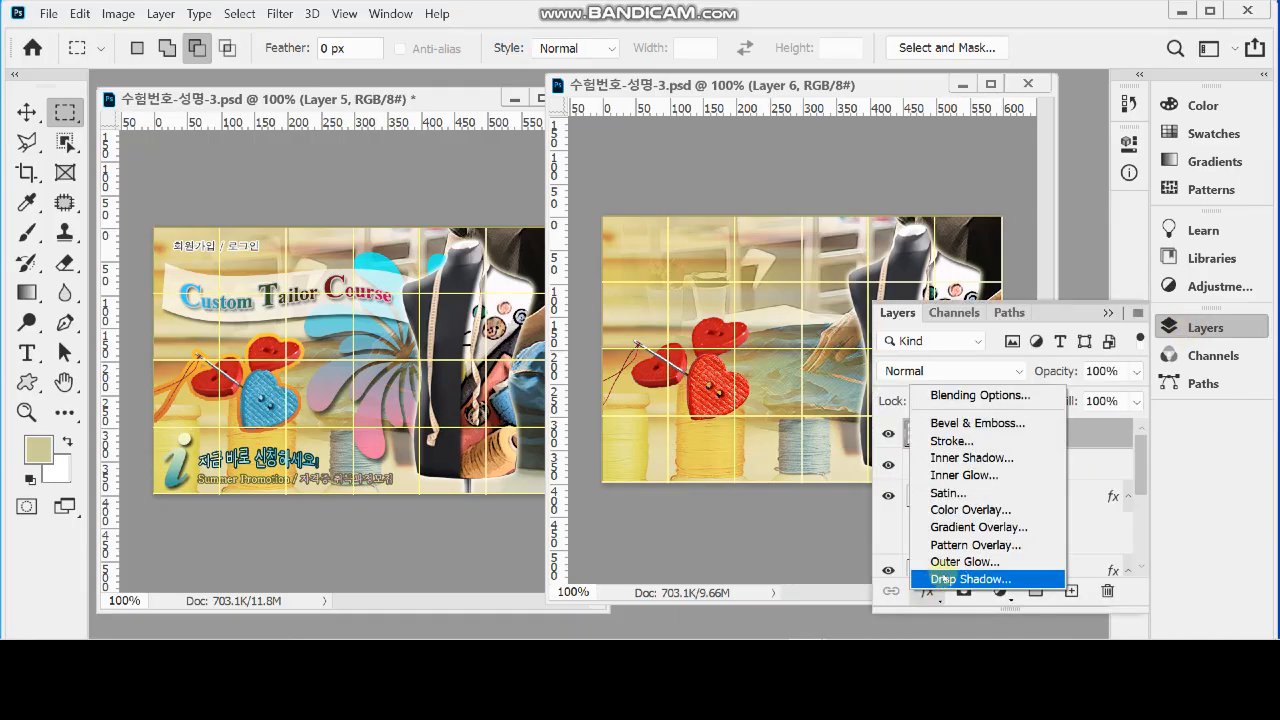
pyautogui.click(995, 441)
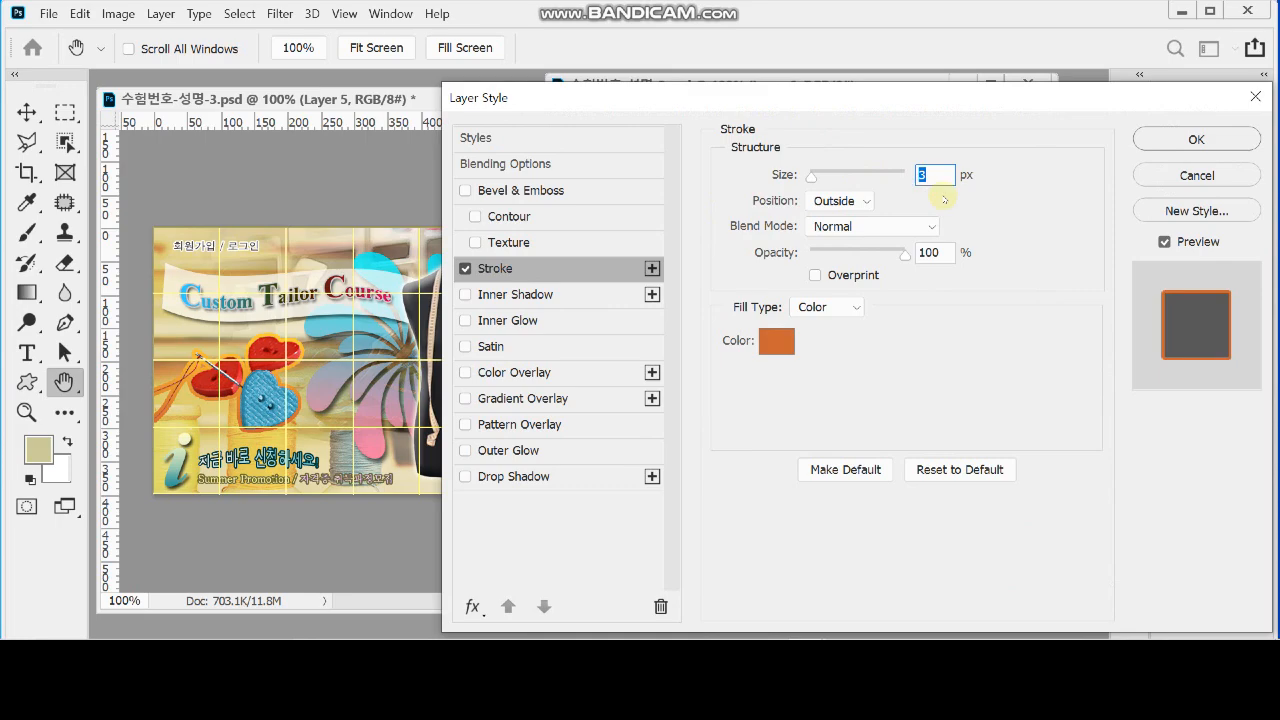
pyautogui.click(777, 341)
pyautogui.click(987, 212)
pyautogui.click(826, 307)
pyautogui.click(822, 341)
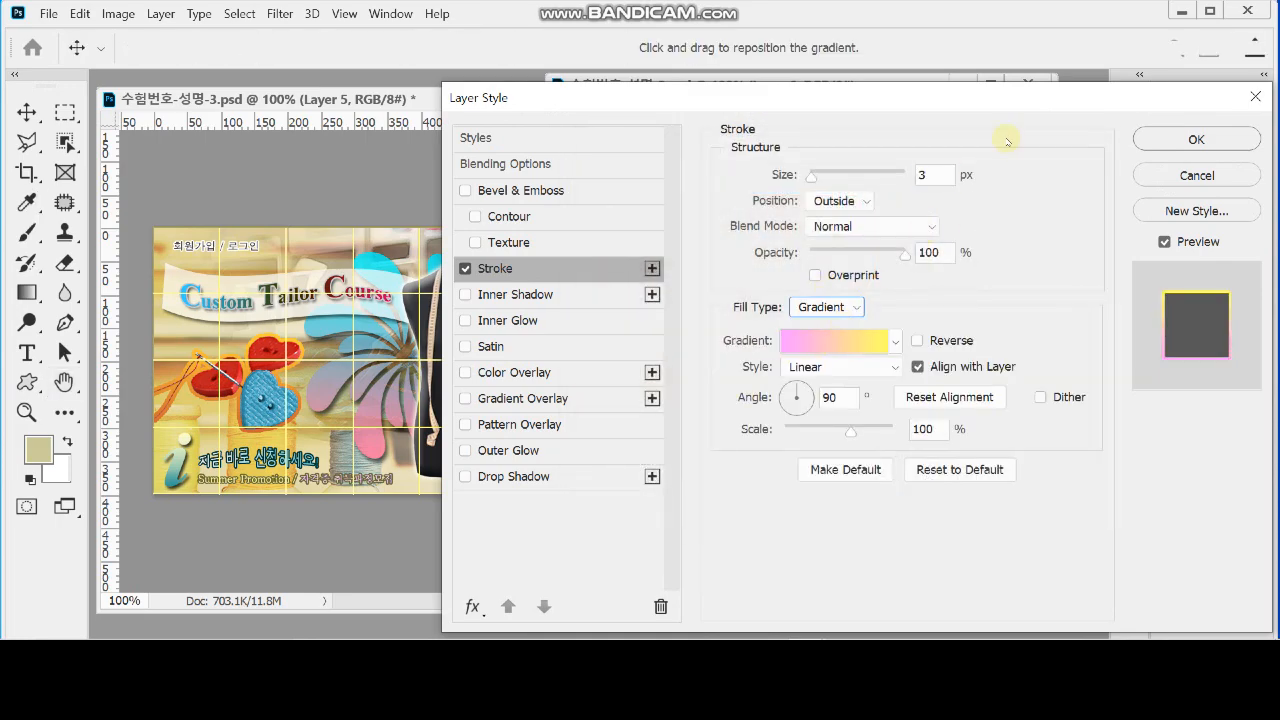
pyautogui.doubleClick(926, 175)
pyautogui.write('5')
pyautogui.click(1027, 221)
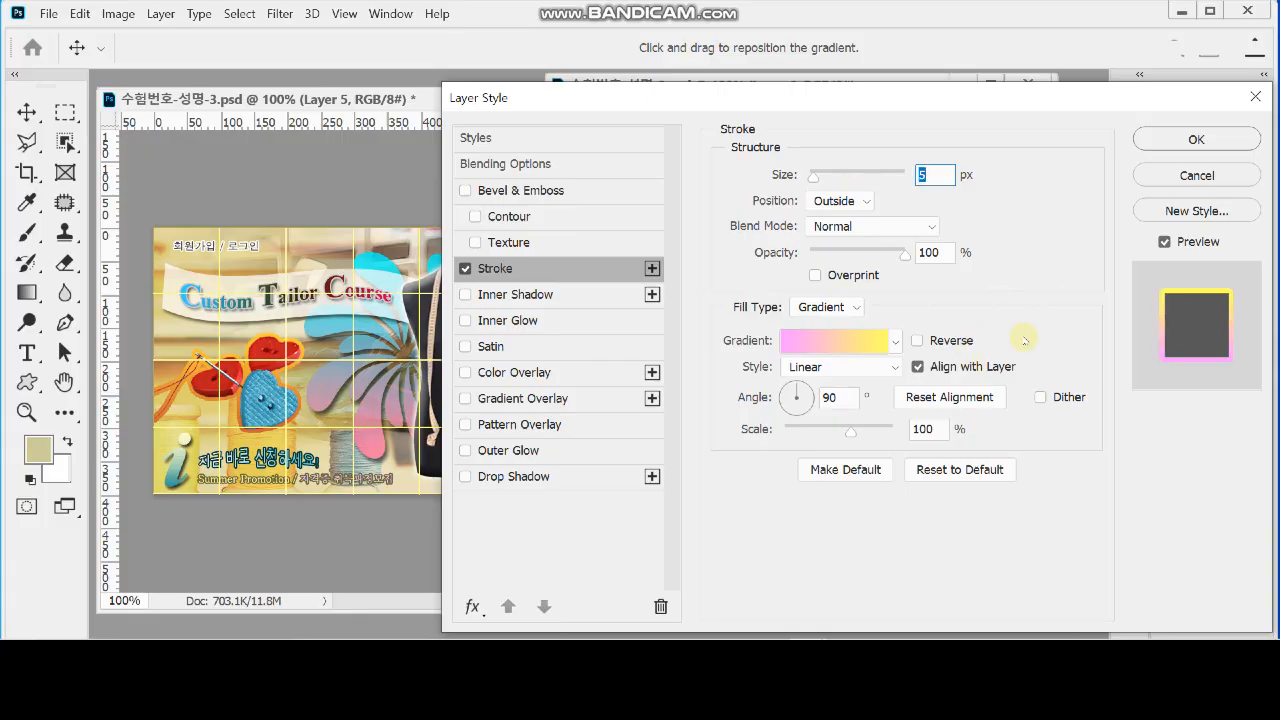
# Set the starting colour stop of the stroke's gradient to #c63
pyautogui.click(822, 344)
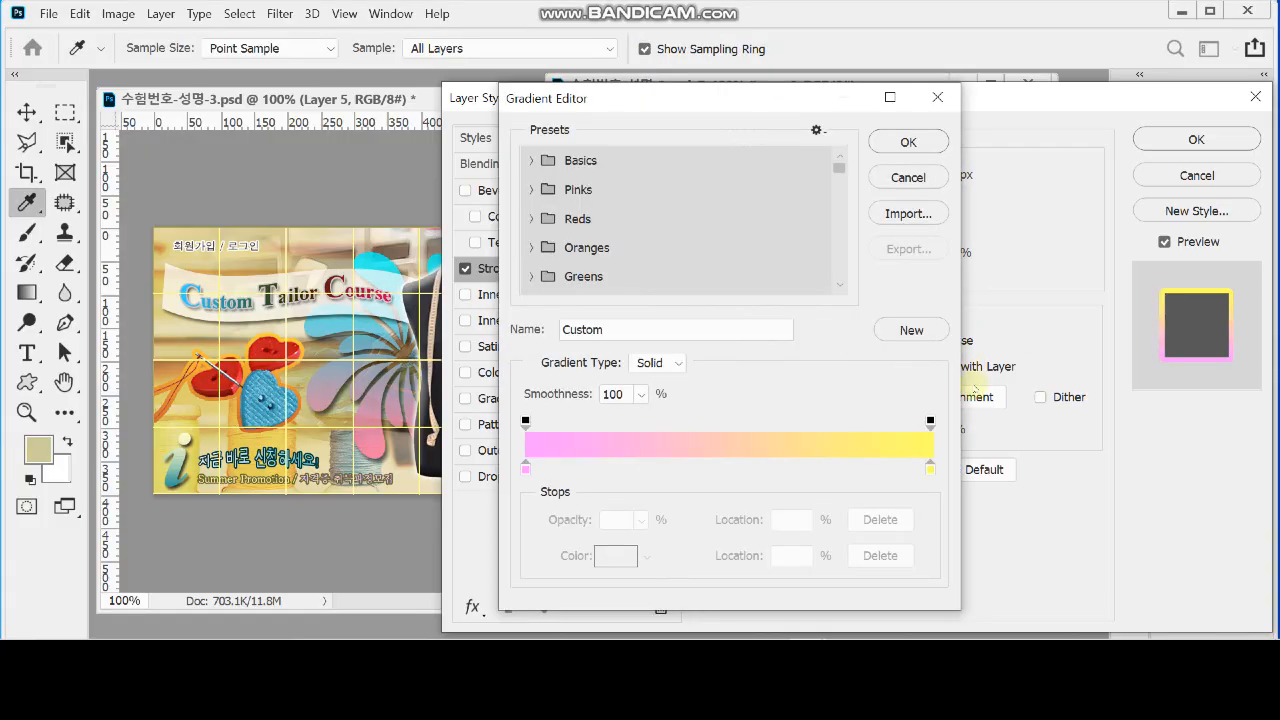
pyautogui.doubleClick(525, 470)
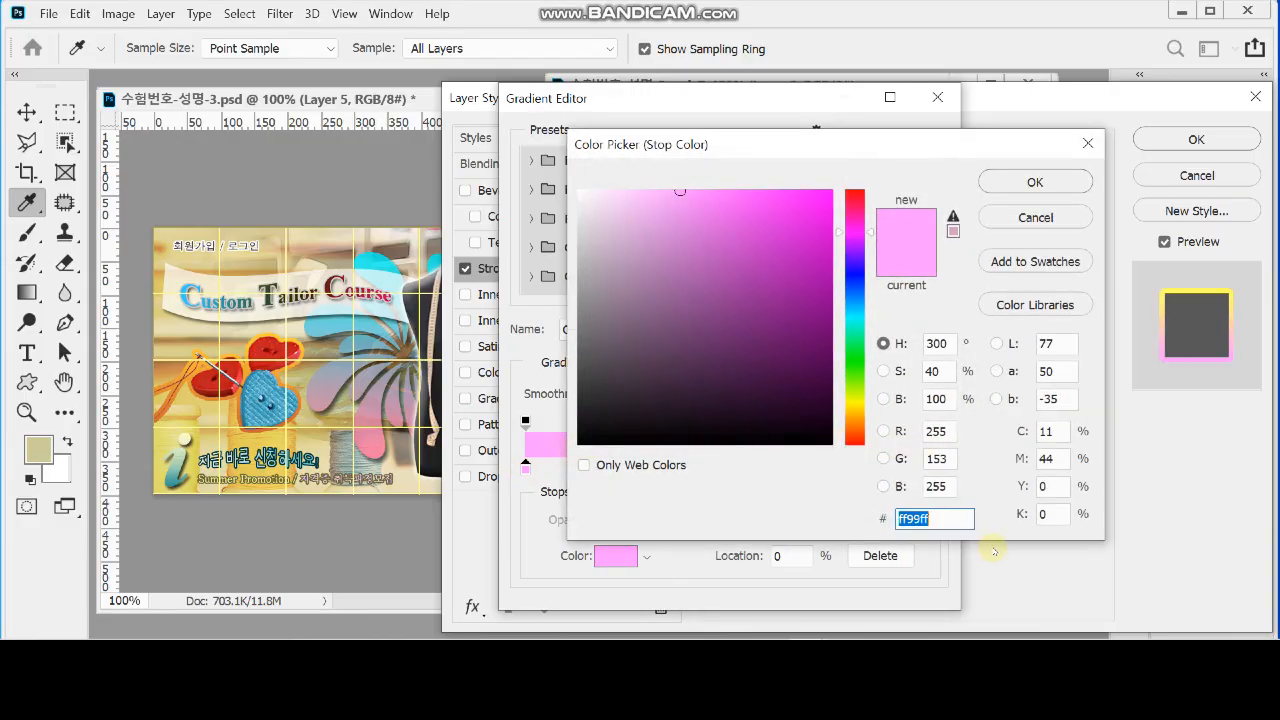
pyautogui.write('c6')
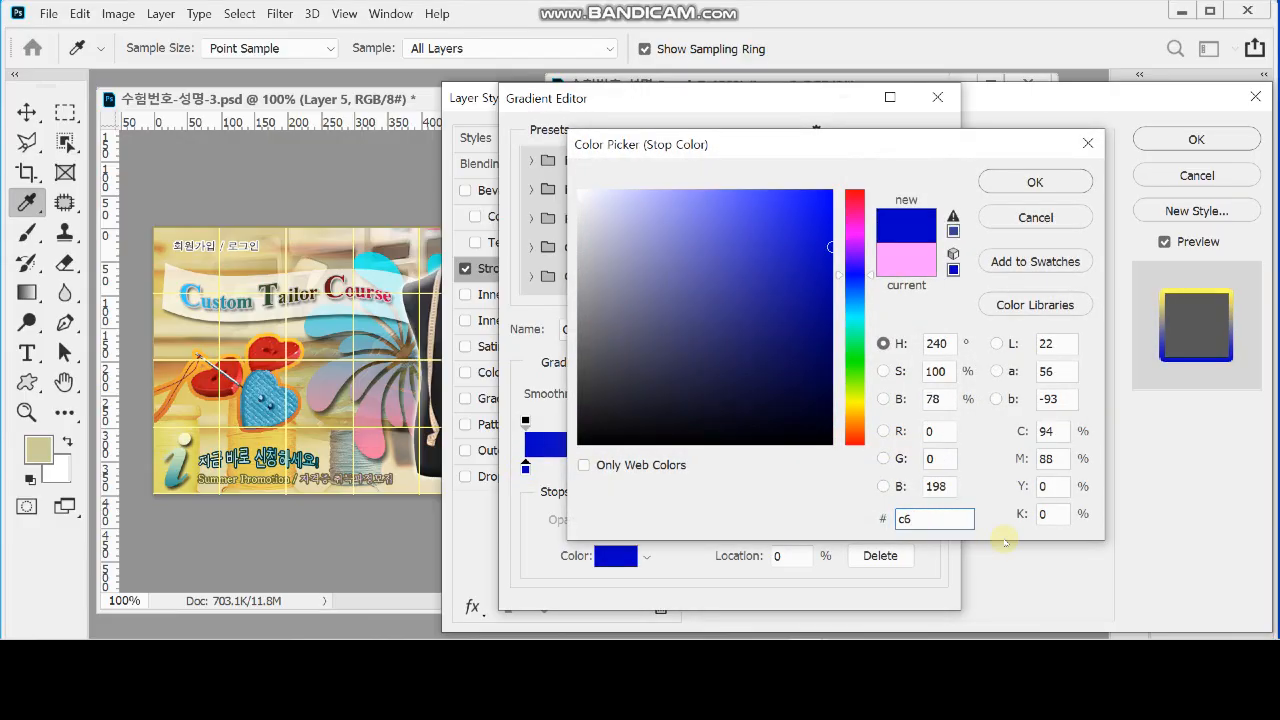
pyautogui.write('3')
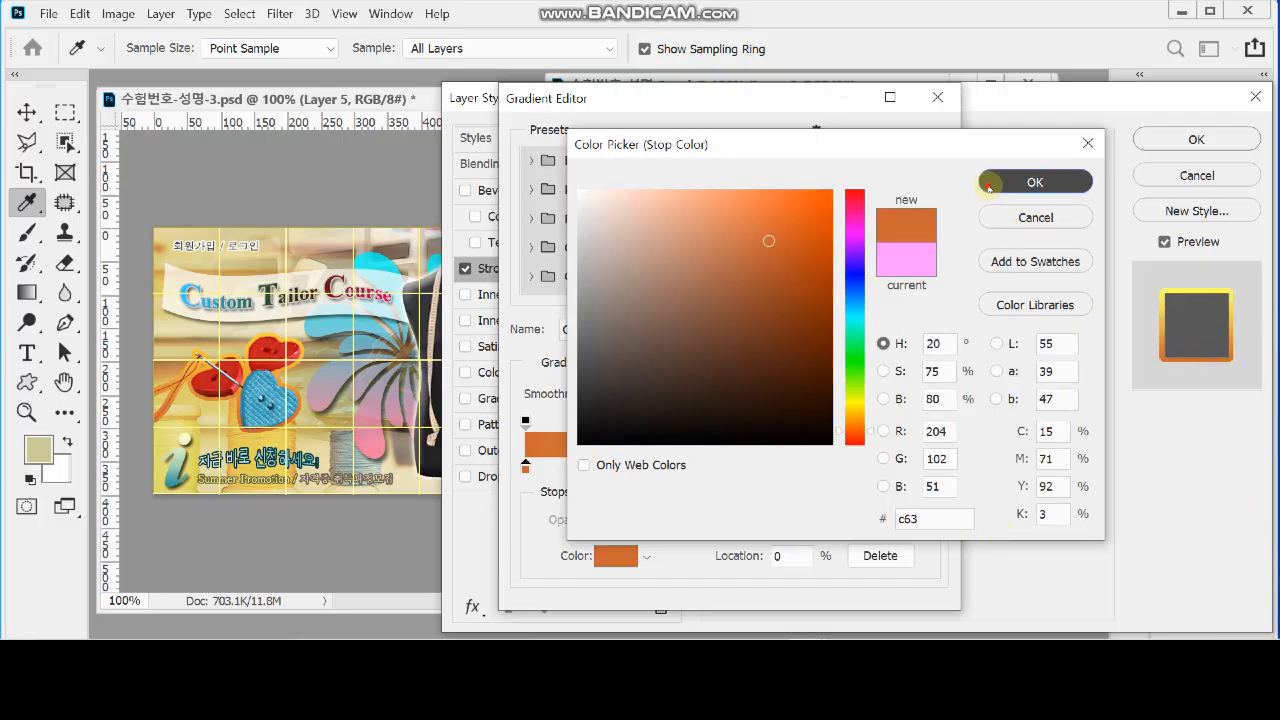
pyautogui.click(988, 182)
# Set the gradient's end colour stop to #fc3, compare the outline with the reference, and apply the Stroke effect
pyautogui.doubleClick(930, 468)
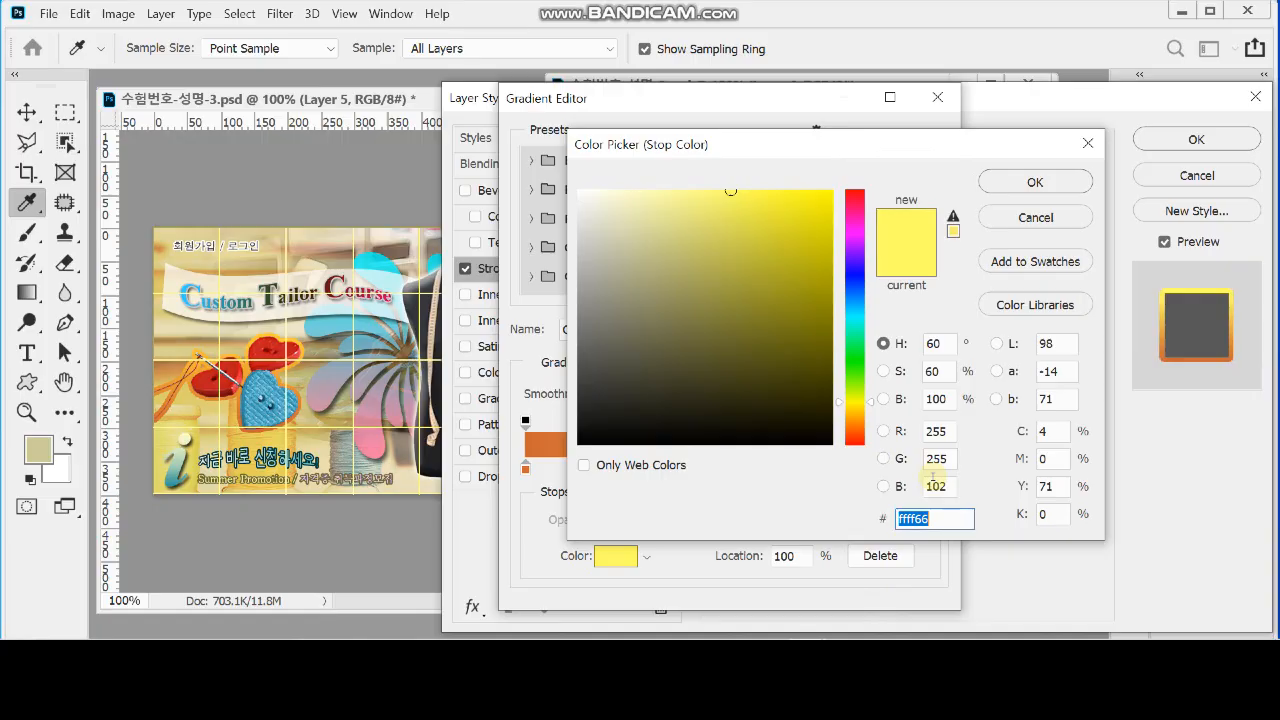
pyautogui.write('f')
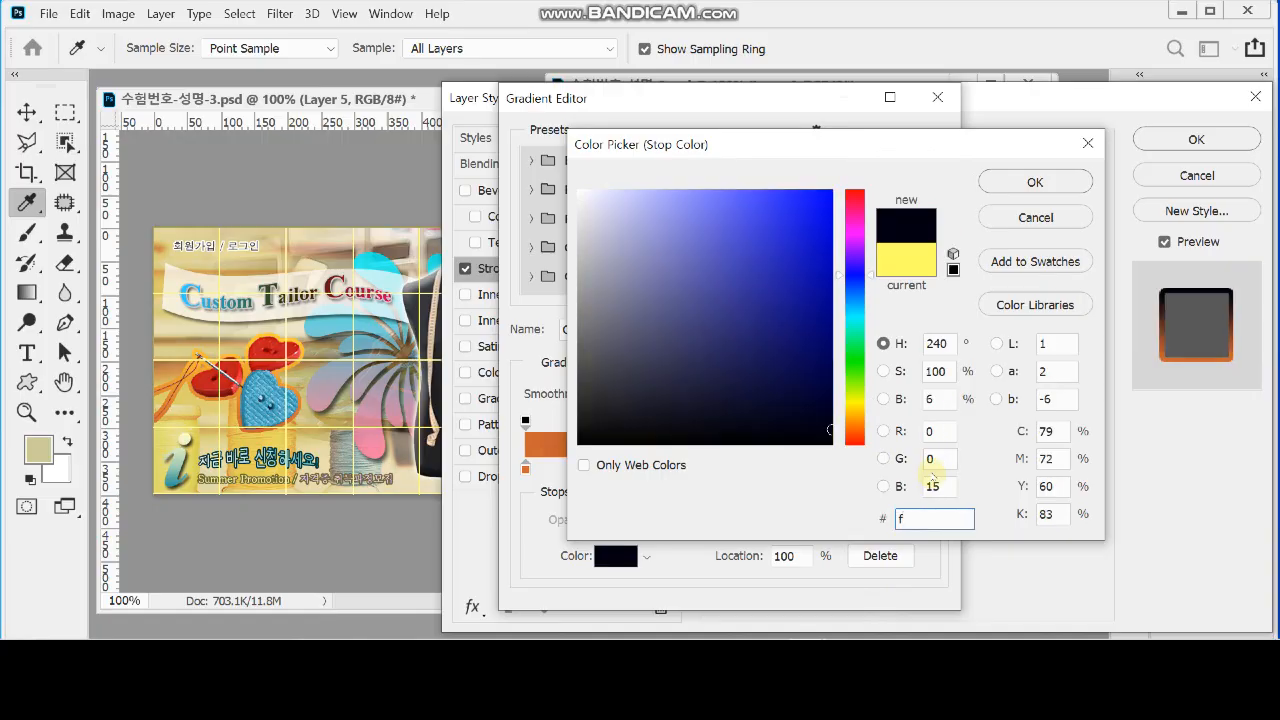
pyautogui.write('c3')
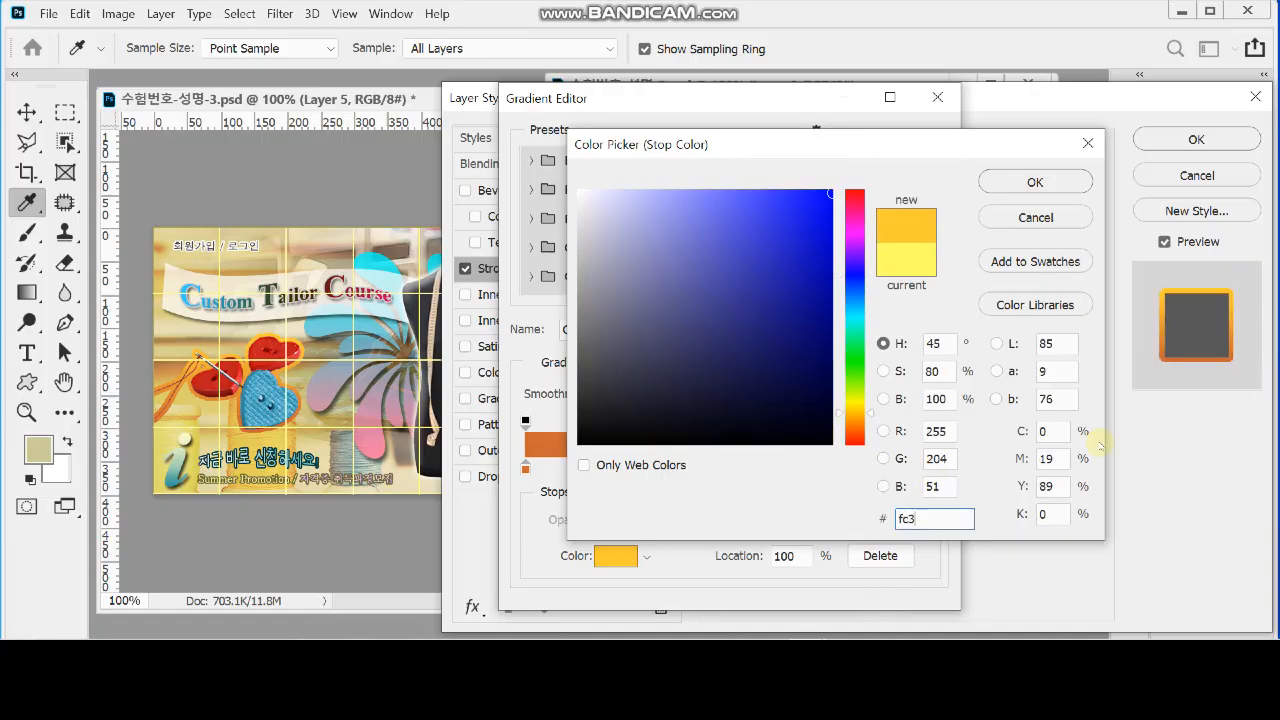
pyautogui.click(1033, 185)
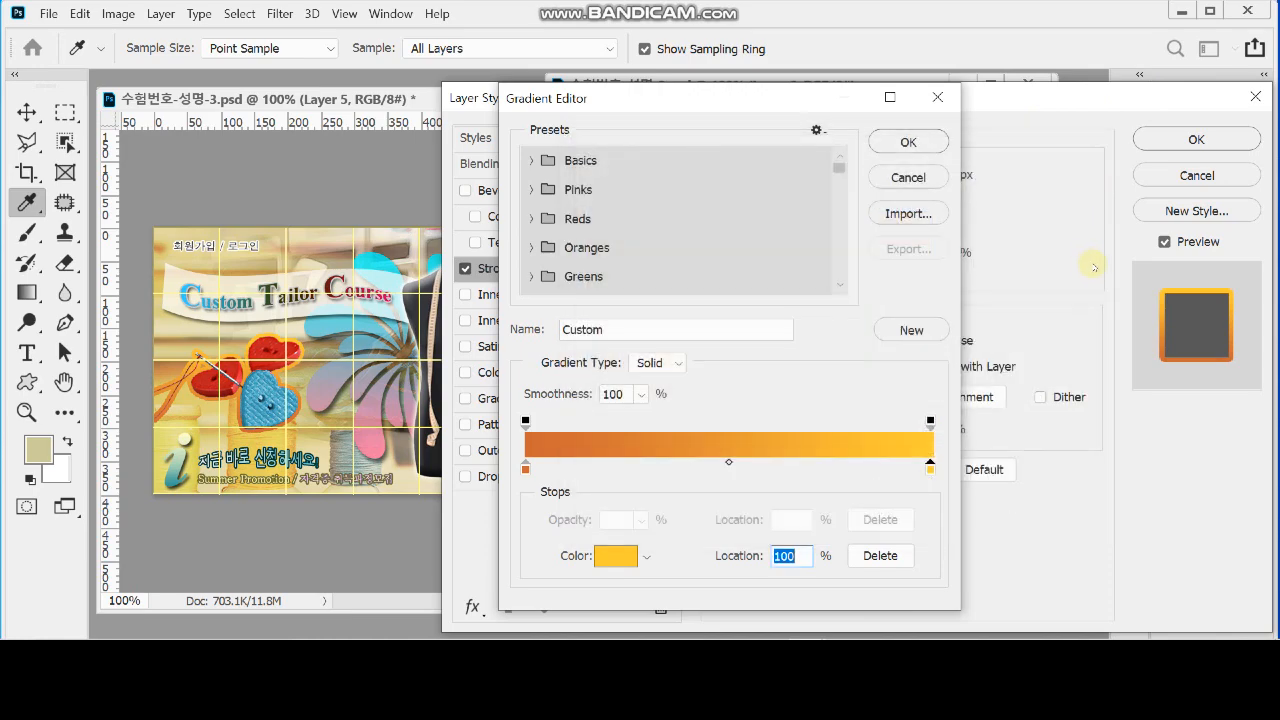
pyautogui.click(905, 143)
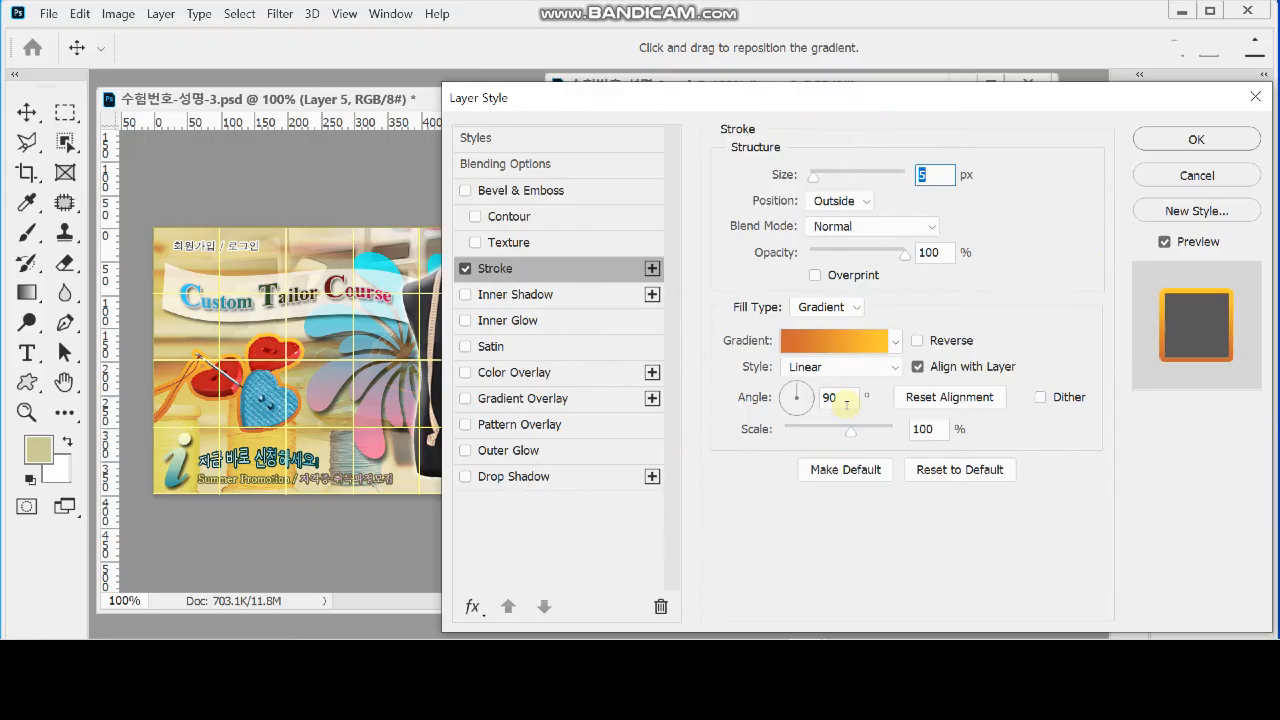
pyautogui.moveTo(736, 94); pyautogui.dragTo(717, 455)
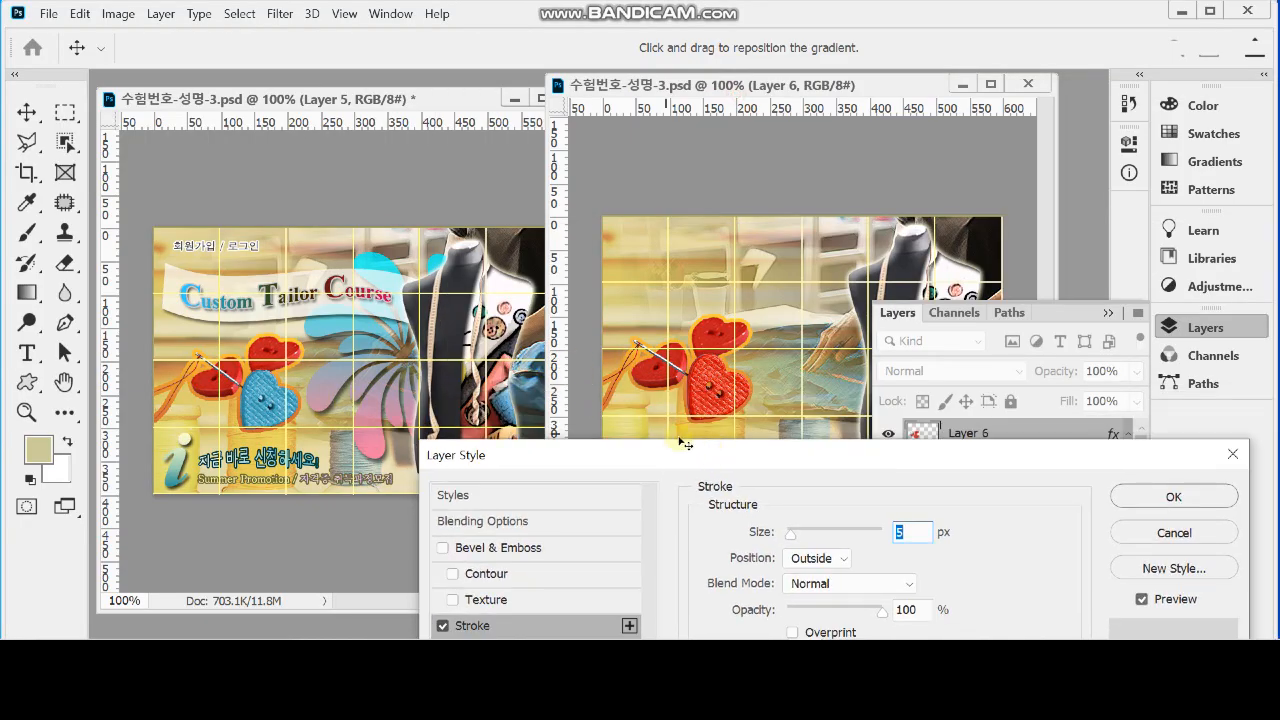
pyautogui.moveTo(678, 456); pyautogui.dragTo(736, 142)
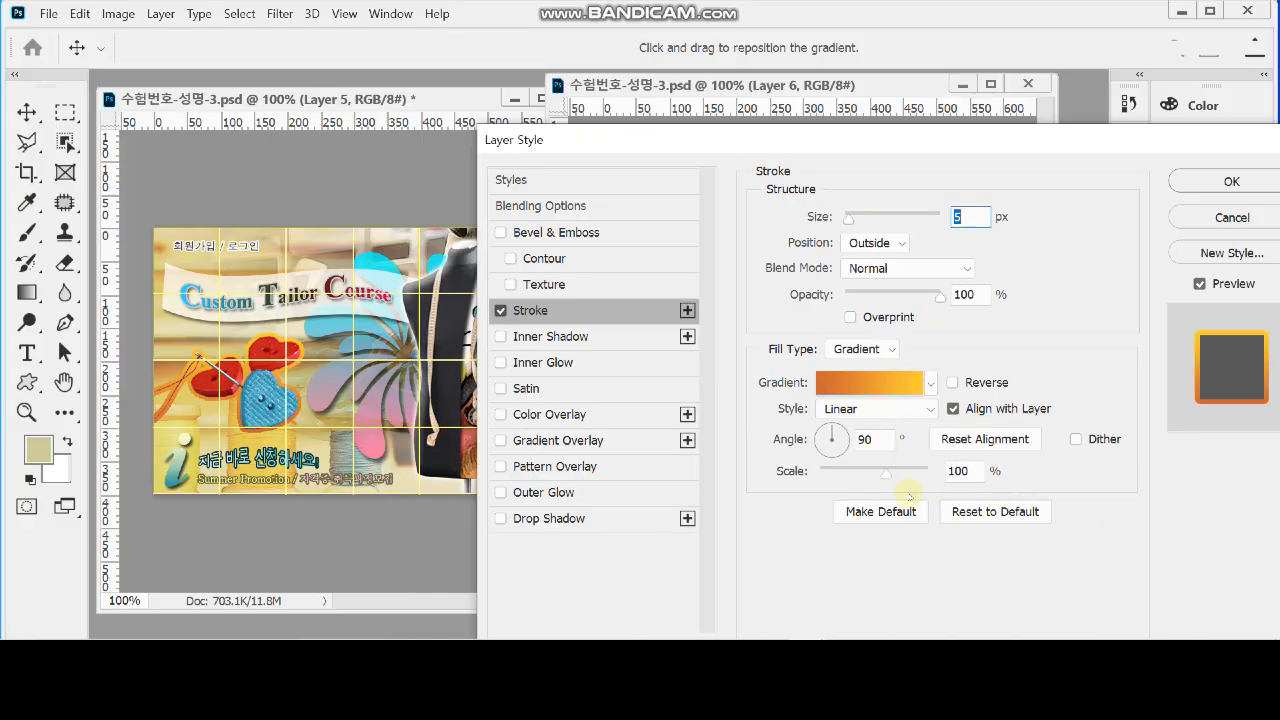
pyautogui.click(1210, 178)
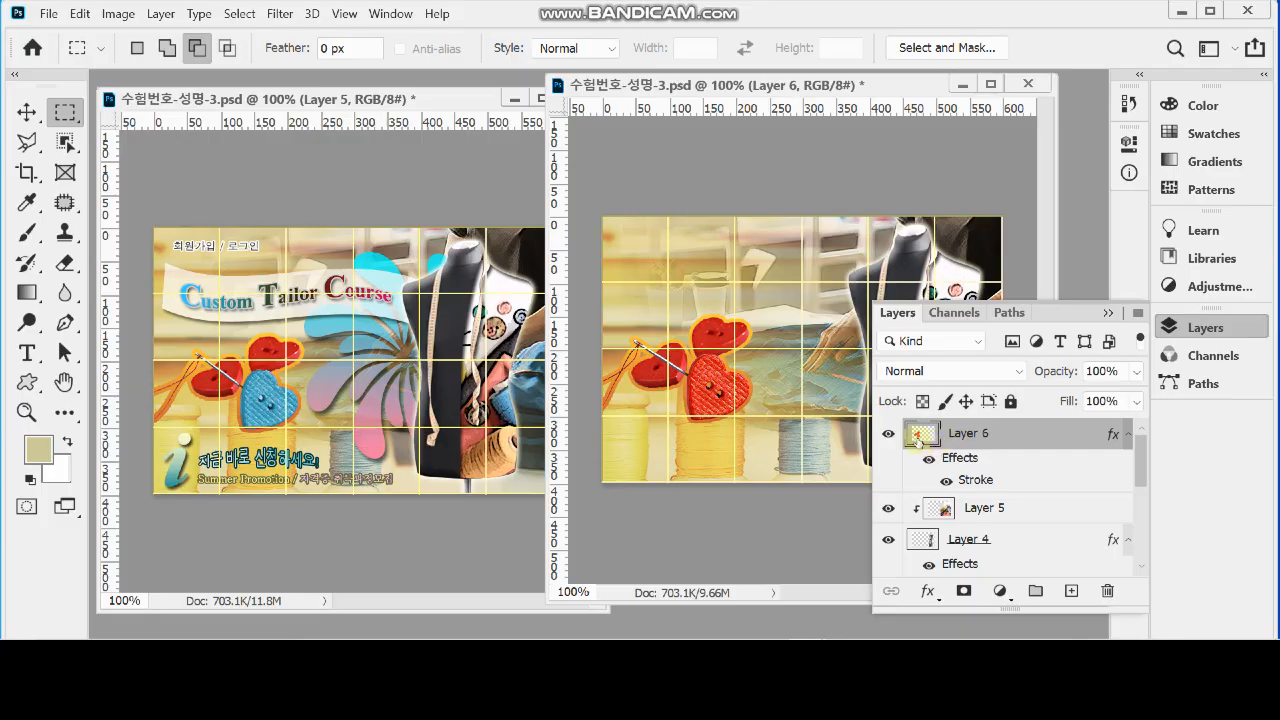
# Select only the front, textured heart button with the Quick Selection Tool
pyautogui.keyDown('ctrl'); pyautogui.click(918, 436); pyautogui.keyUp('ctrl')
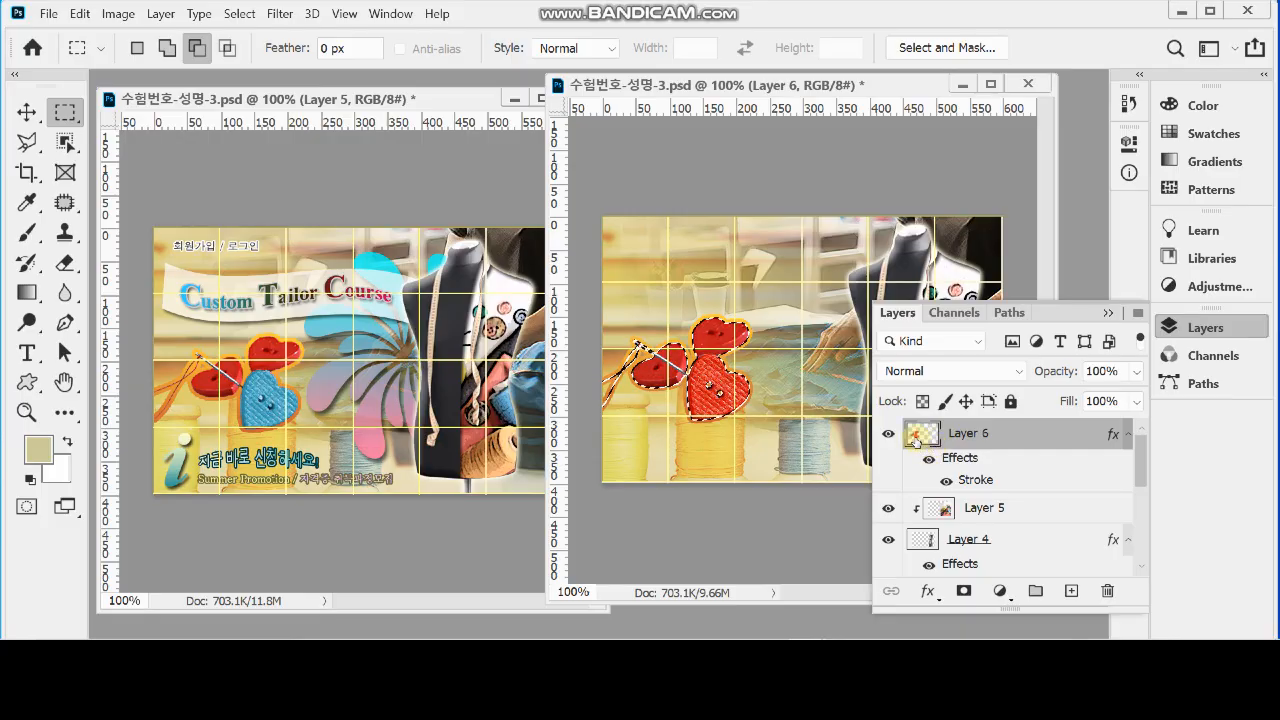
pyautogui.hotkey('ctrl', 'd')
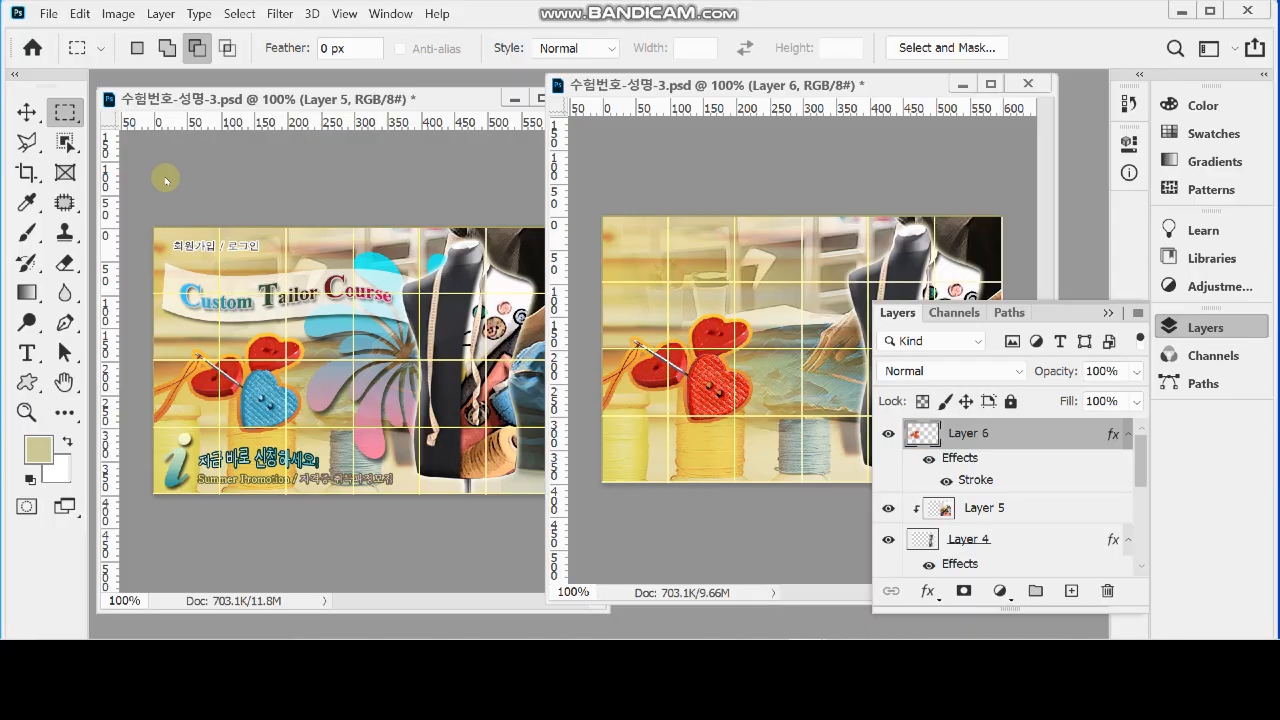
pyautogui.click(64, 143)
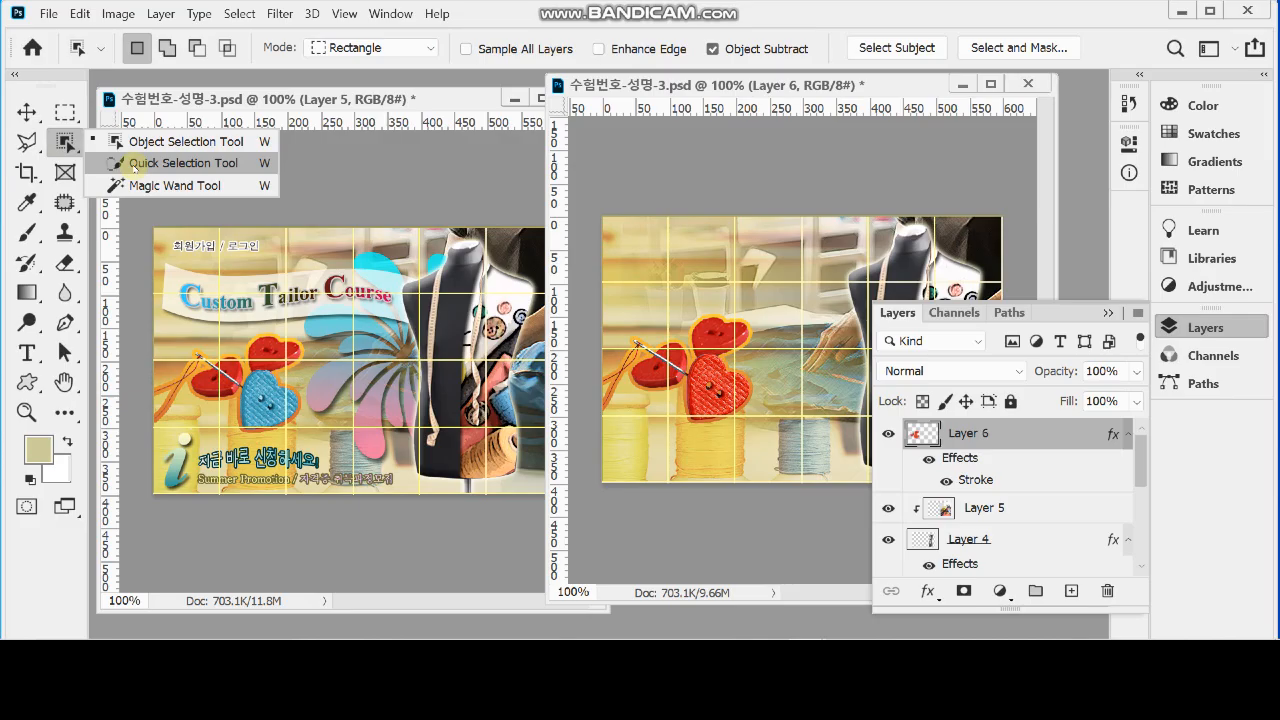
pyautogui.click(134, 163)
pyautogui.moveTo(715, 383); pyautogui.dragTo(708, 398)
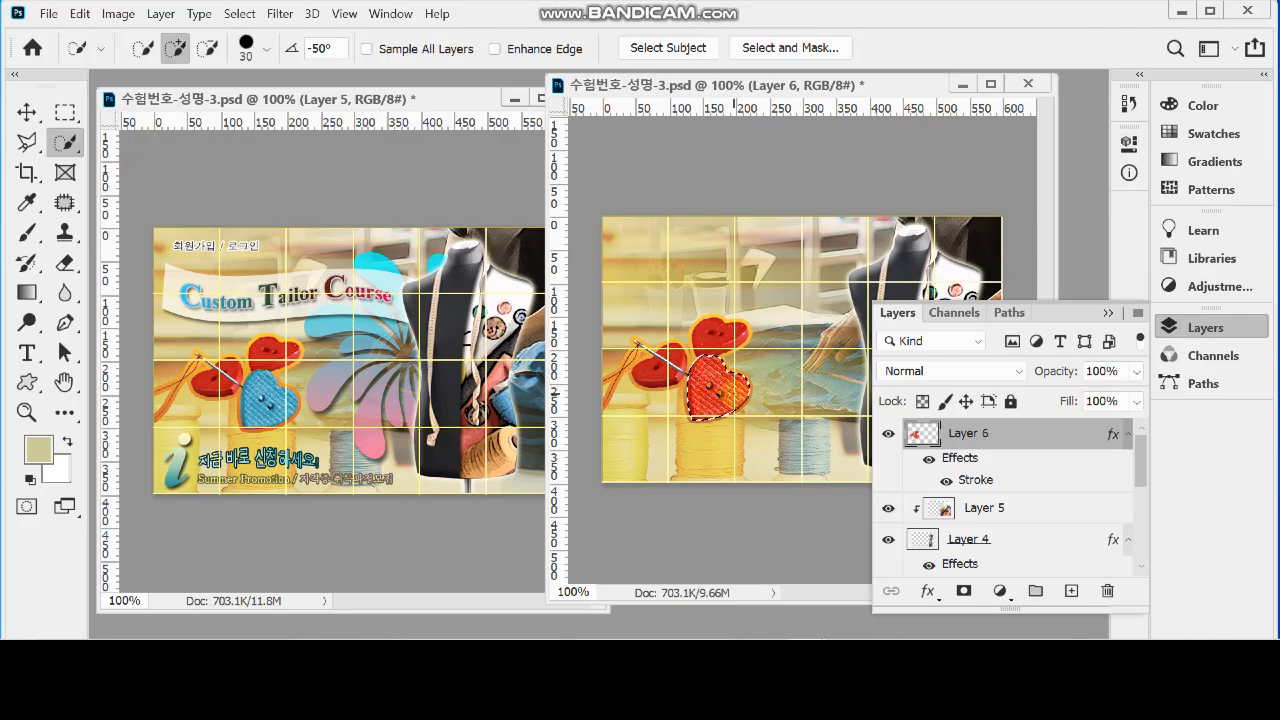
pyautogui.scroll(2, 742, 402)
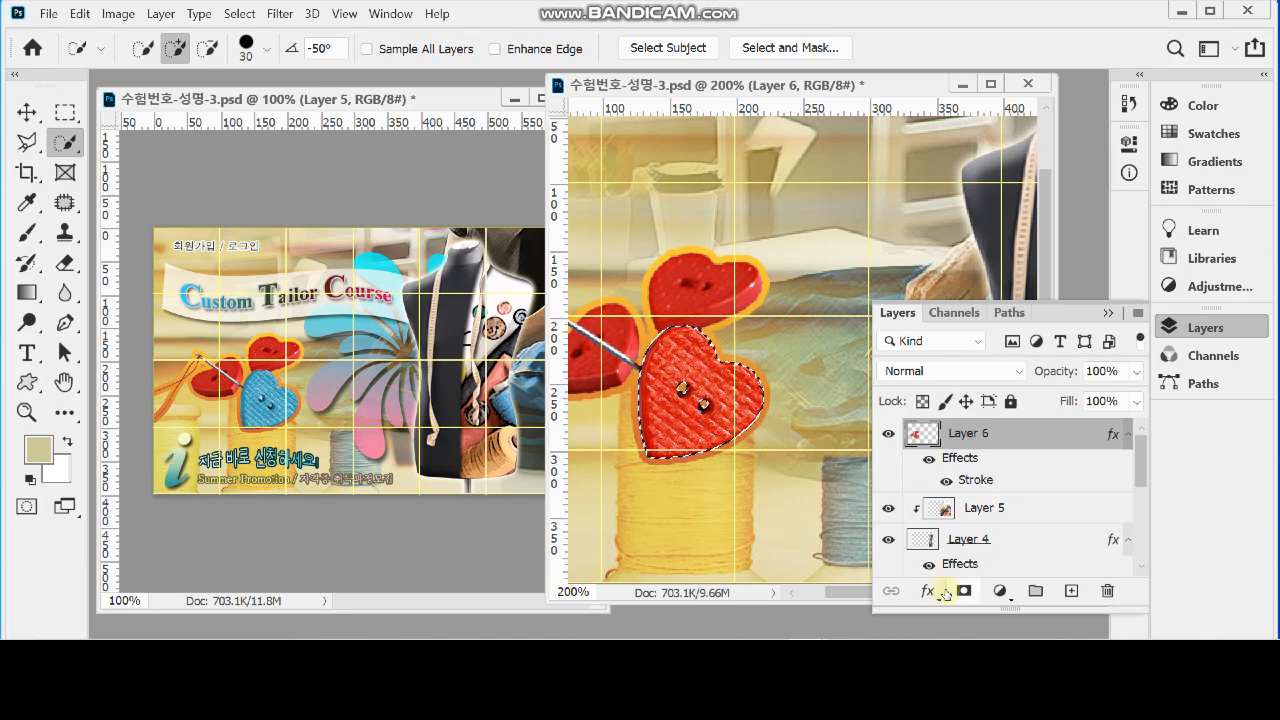
# Add a Hue/Saturation adjustment layer for the selected heart button and turn on Colorize
pyautogui.click(998, 591)
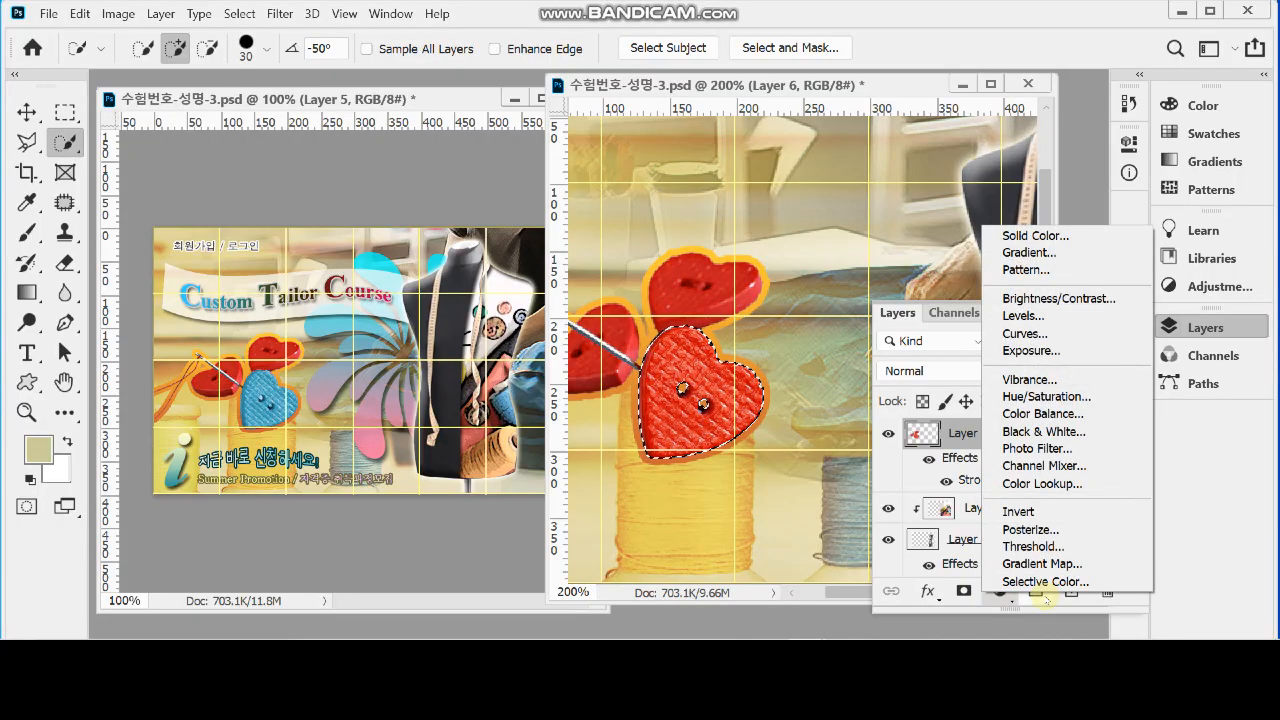
pyautogui.click(1066, 397)
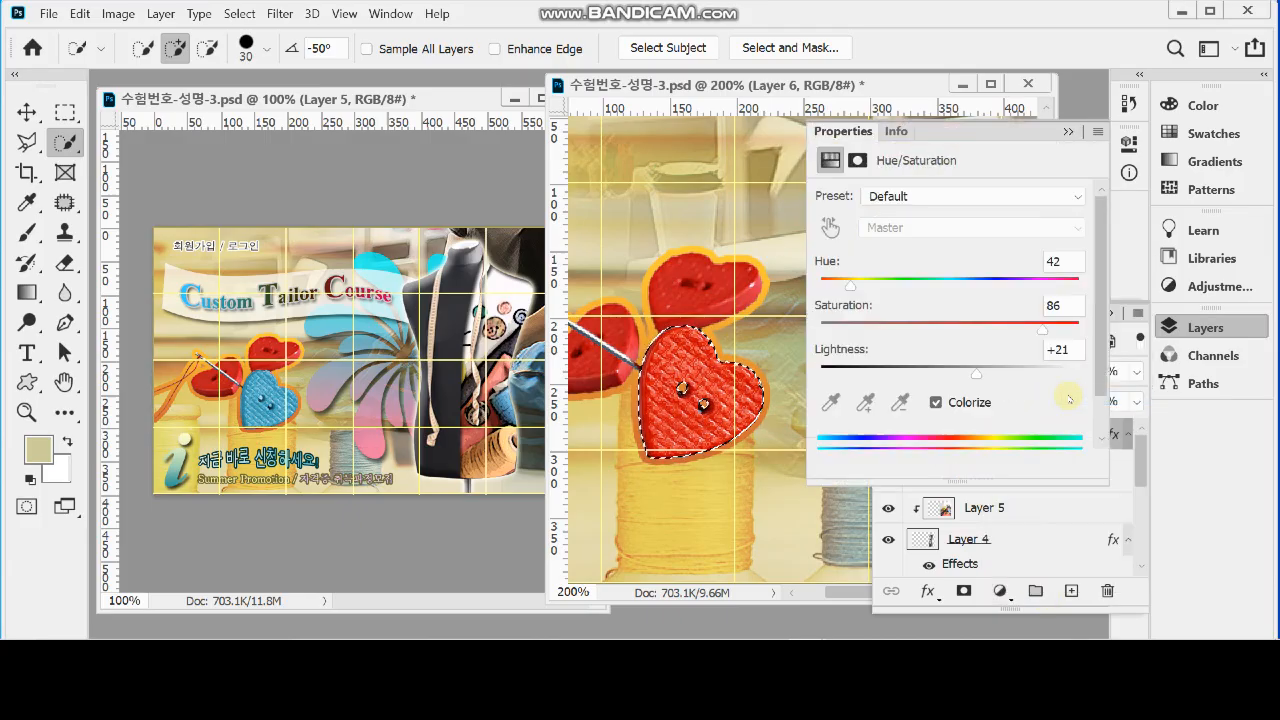
pyautogui.click(947, 406)
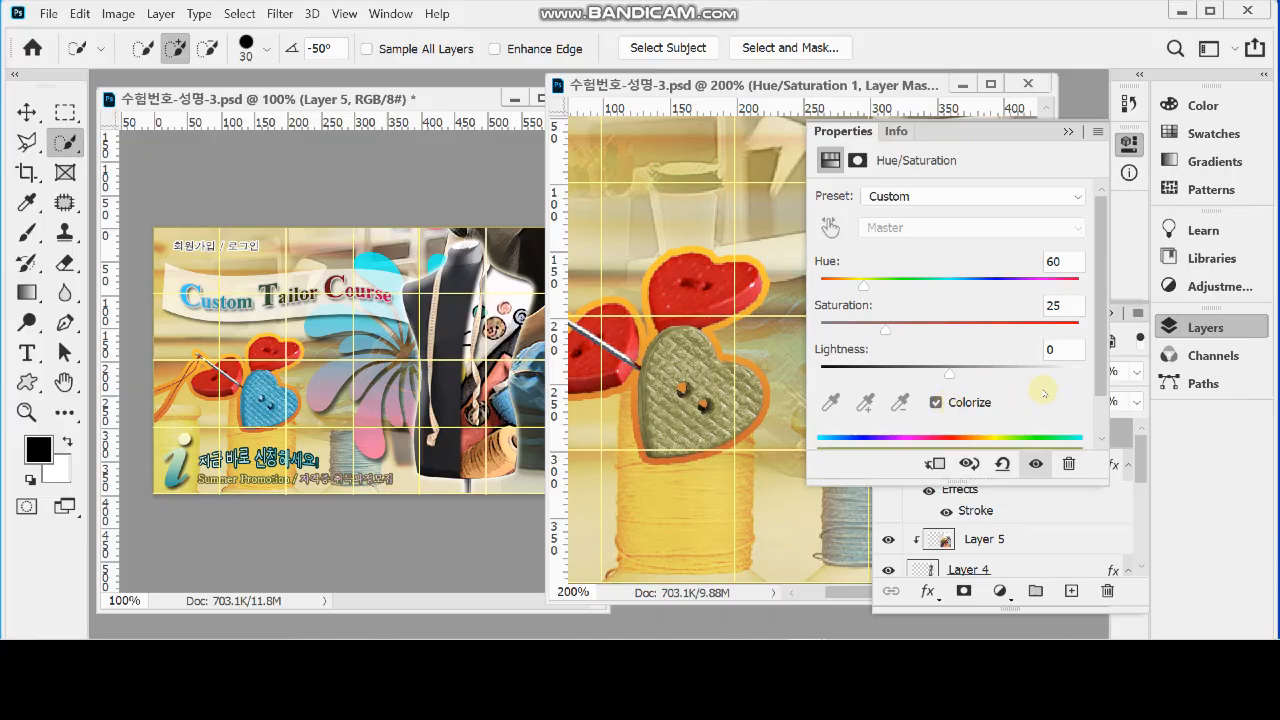
# Try tinting the heart button teal with hue 165, saturation 51 and lightness +2
pyautogui.moveTo(863, 283); pyautogui.dragTo(901, 285)
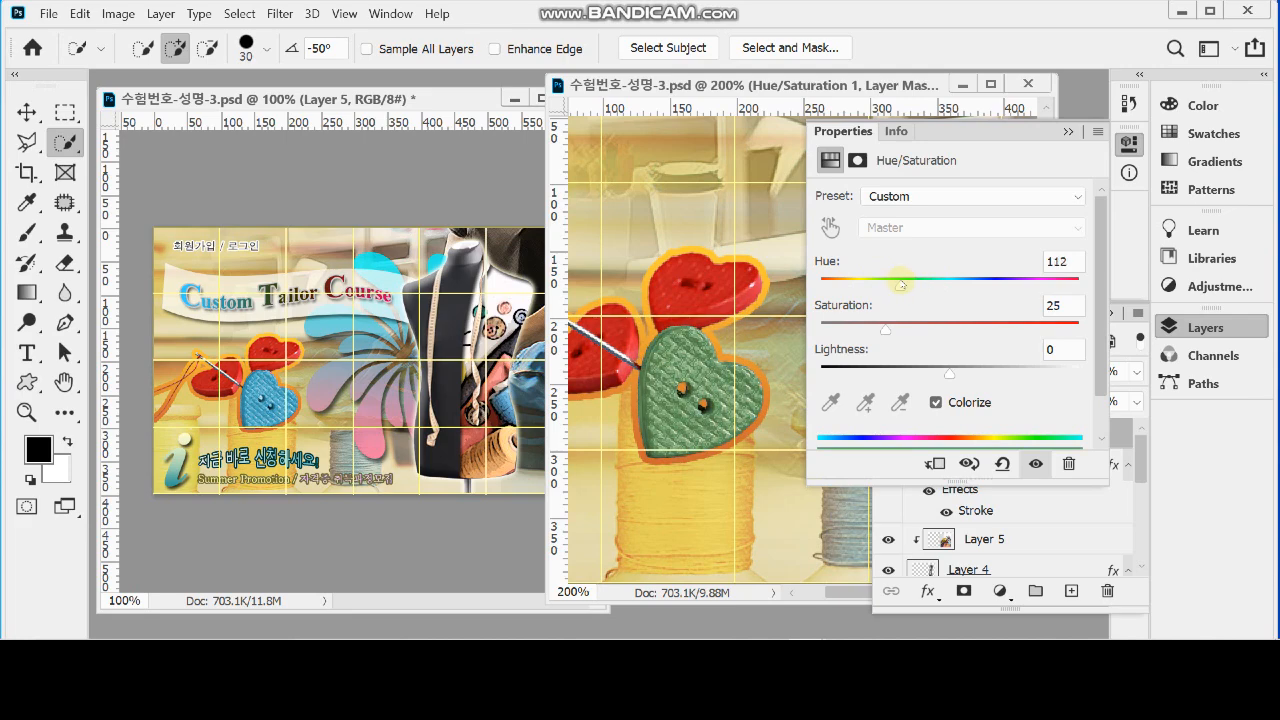
pyautogui.moveTo(901, 285); pyautogui.dragTo(938, 285)
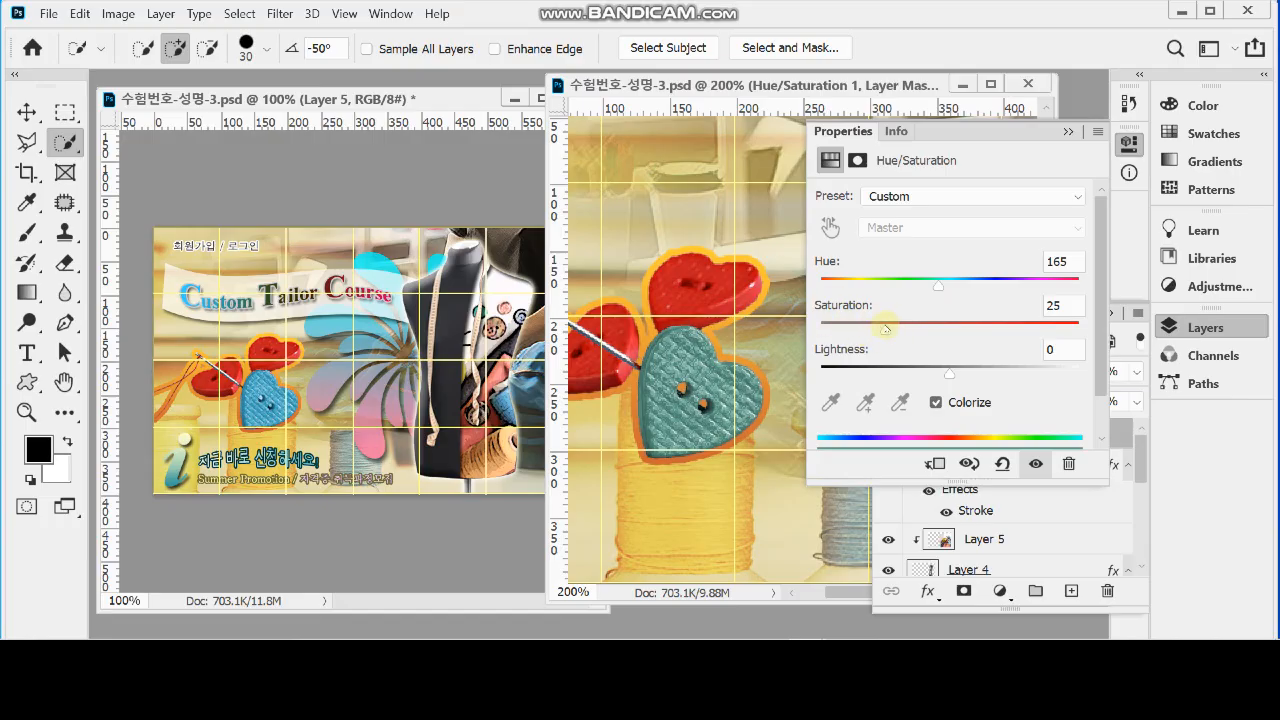
pyautogui.moveTo(885, 330); pyautogui.dragTo(952, 330)
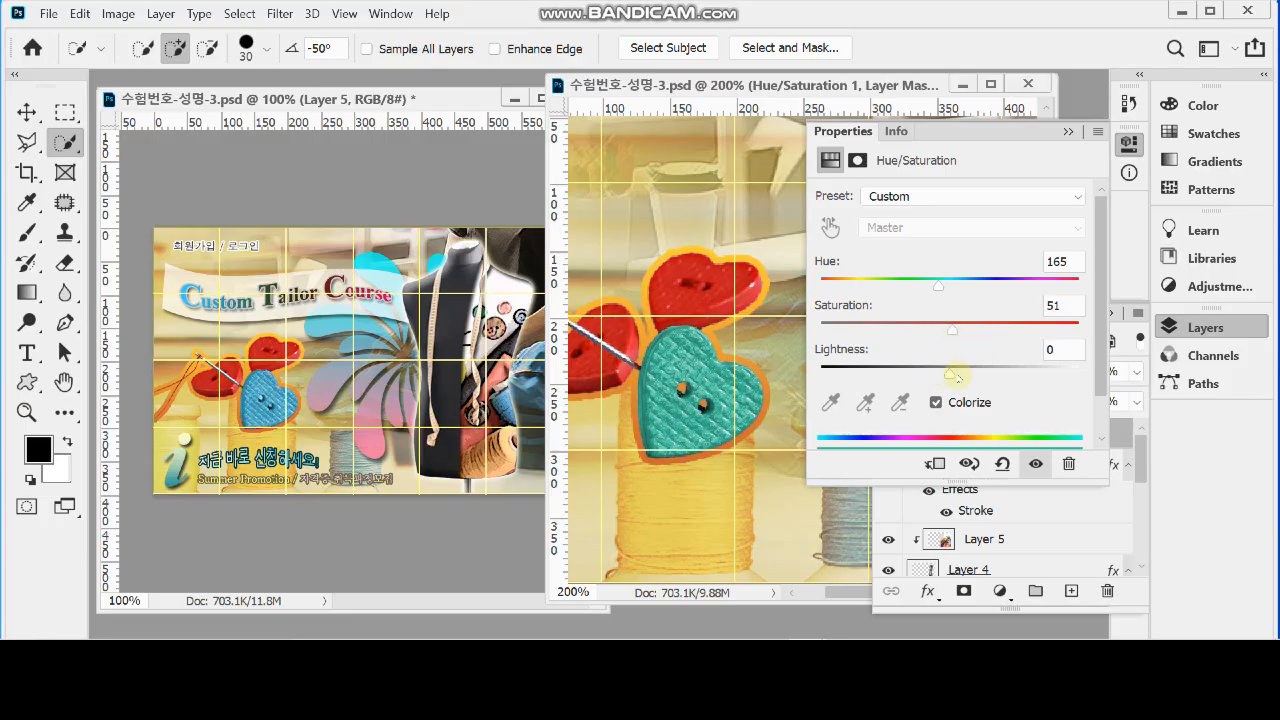
pyautogui.moveTo(950, 375); pyautogui.dragTo(964, 375)
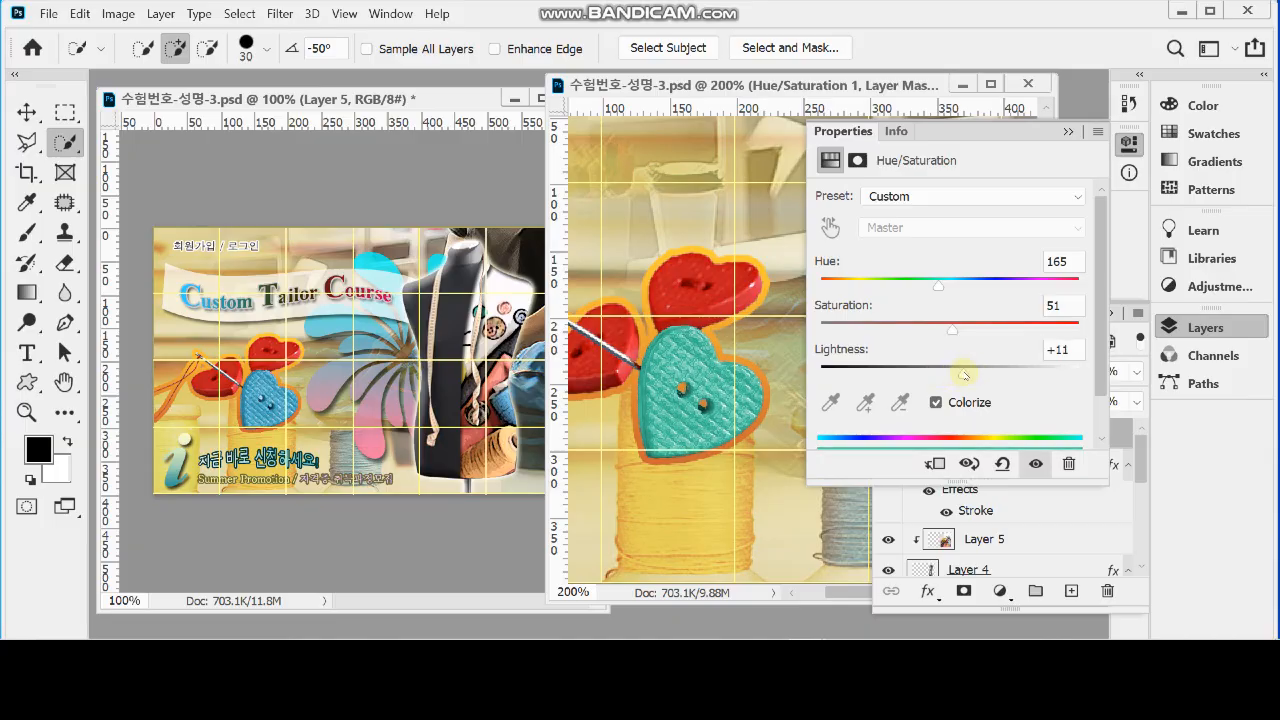
pyautogui.moveTo(964, 375); pyautogui.dragTo(955, 372)
# Colorize the front heart button blue with hue 190, saturation 50 and lightness 5, and close the adjustment settings
pyautogui.click(1060, 261)
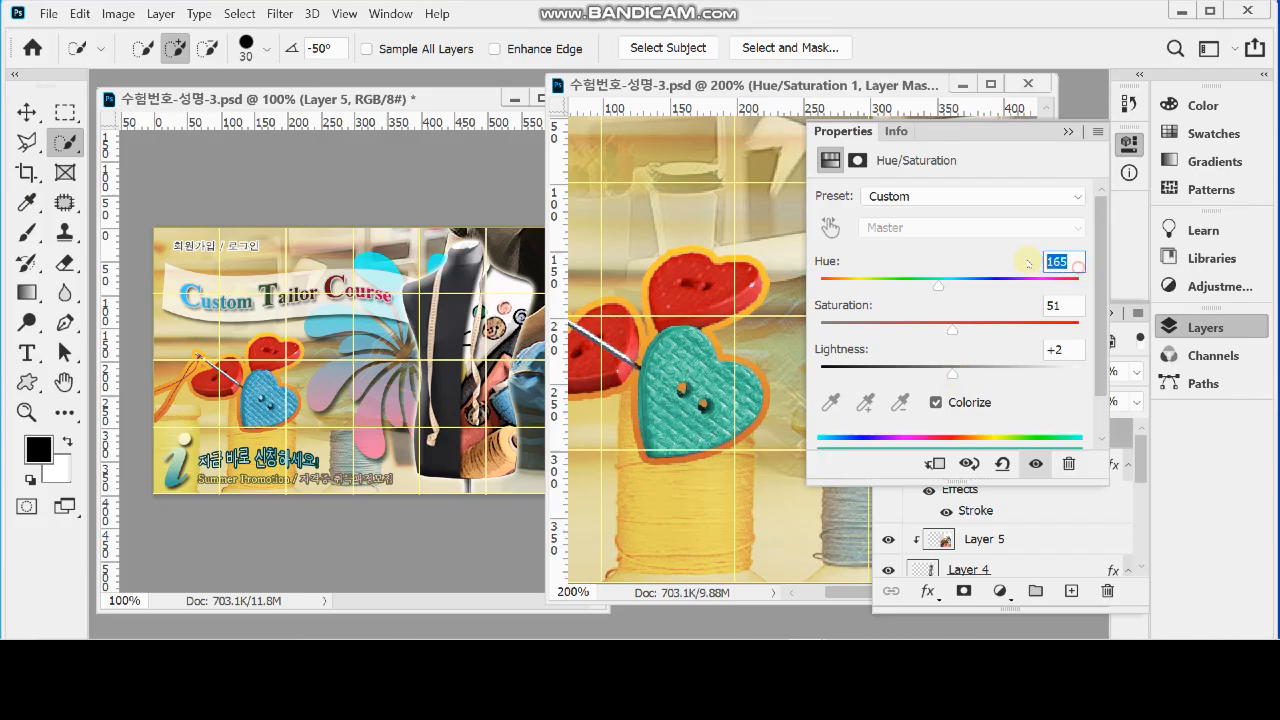
pyautogui.write('190')
pyautogui.press('Tab')
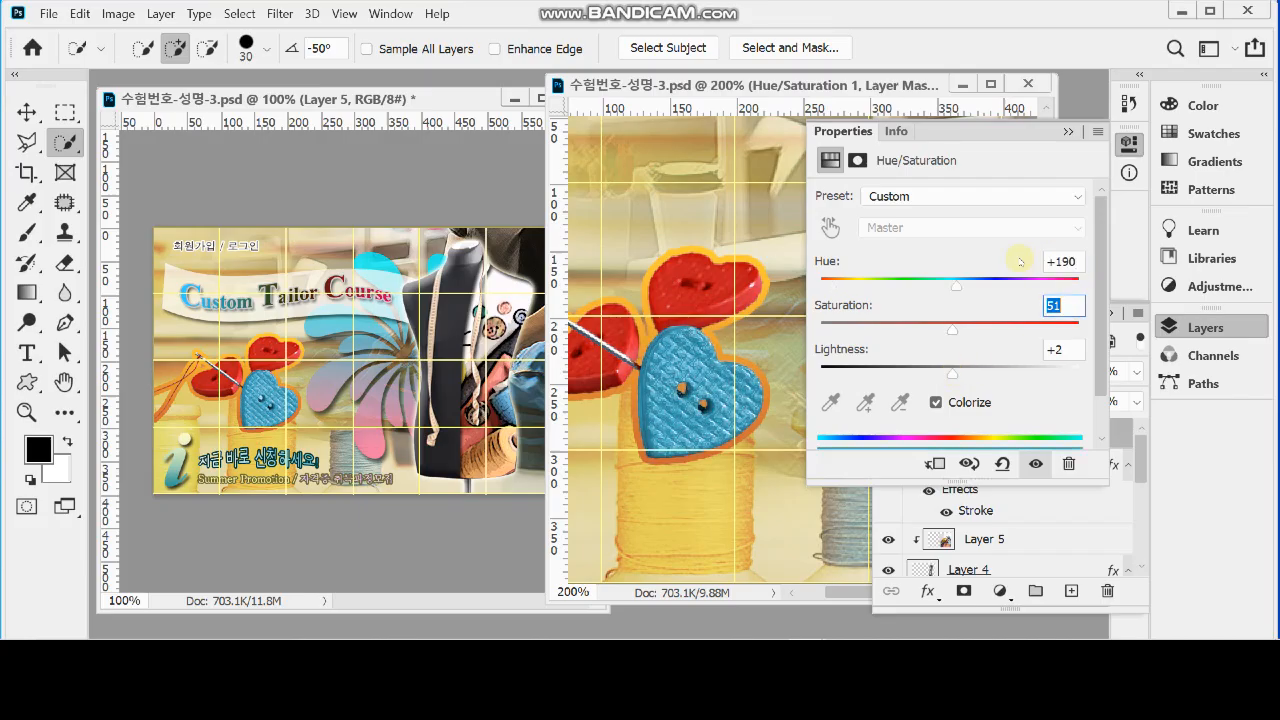
pyautogui.write('50')
pyautogui.press('Tab')
pyautogui.write('5')
pyautogui.press('Tab')
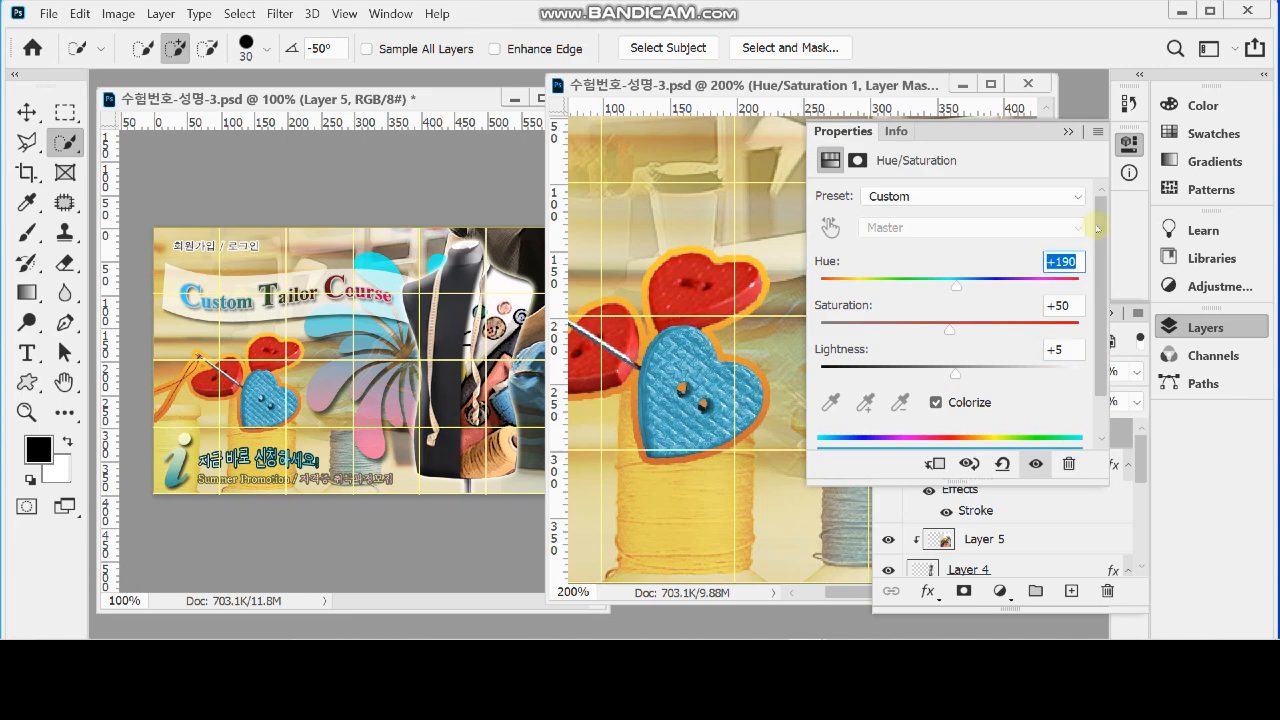
pyautogui.click(1129, 145)
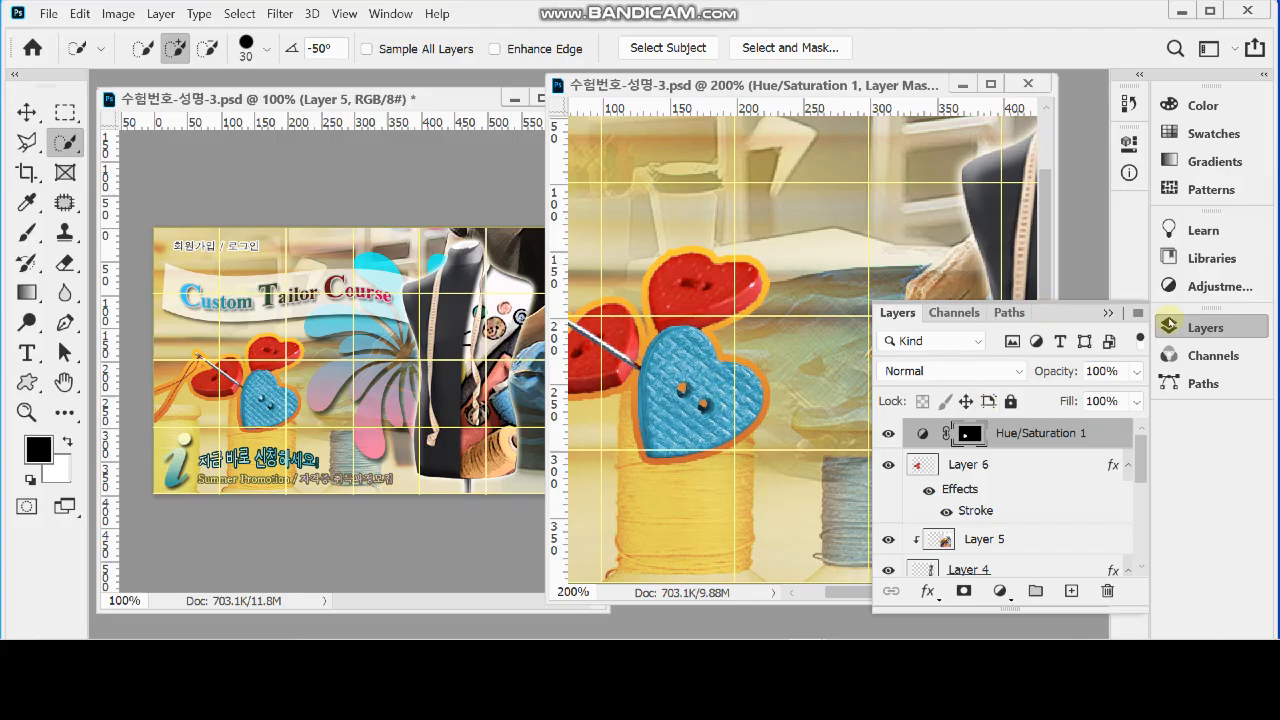
pyautogui.click(1191, 331)
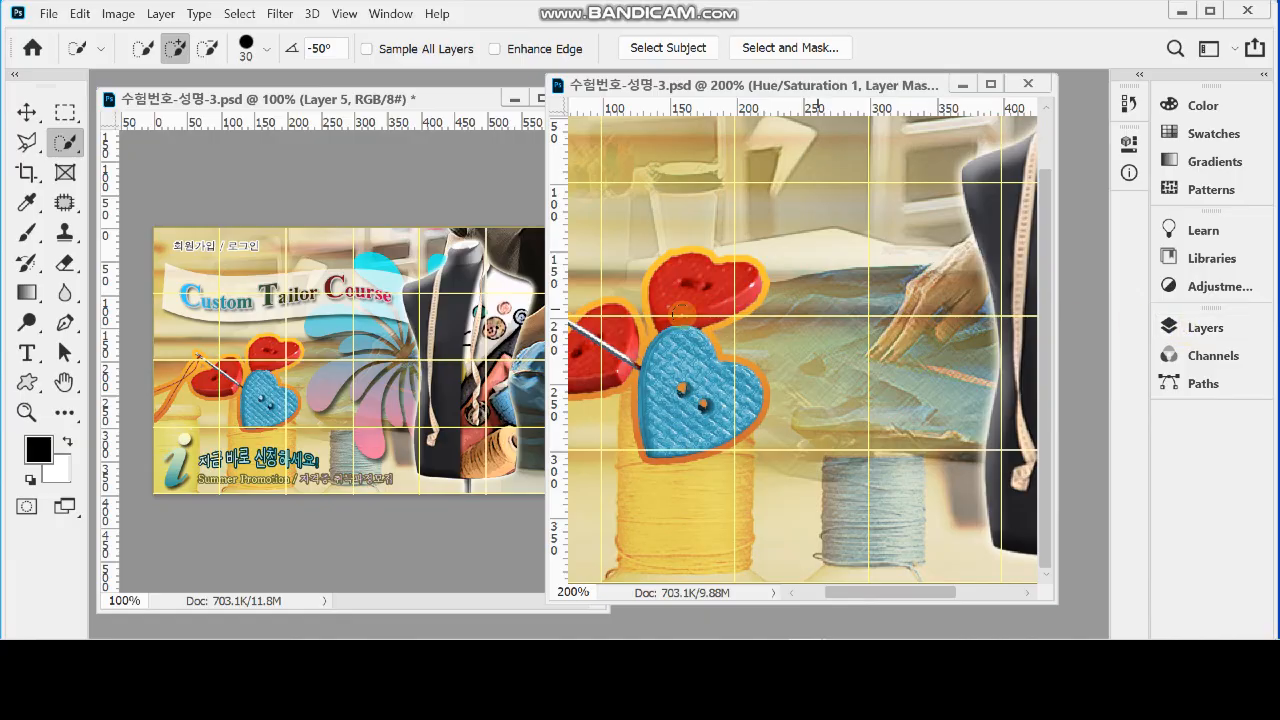
# Draw the eight-armed pinwheel custom shape from Spiral Shapes, about 331 × 334 px, between the heart buttons and mannequin
pyautogui.moveTo(655, 86); pyautogui.dragTo(668, 86)
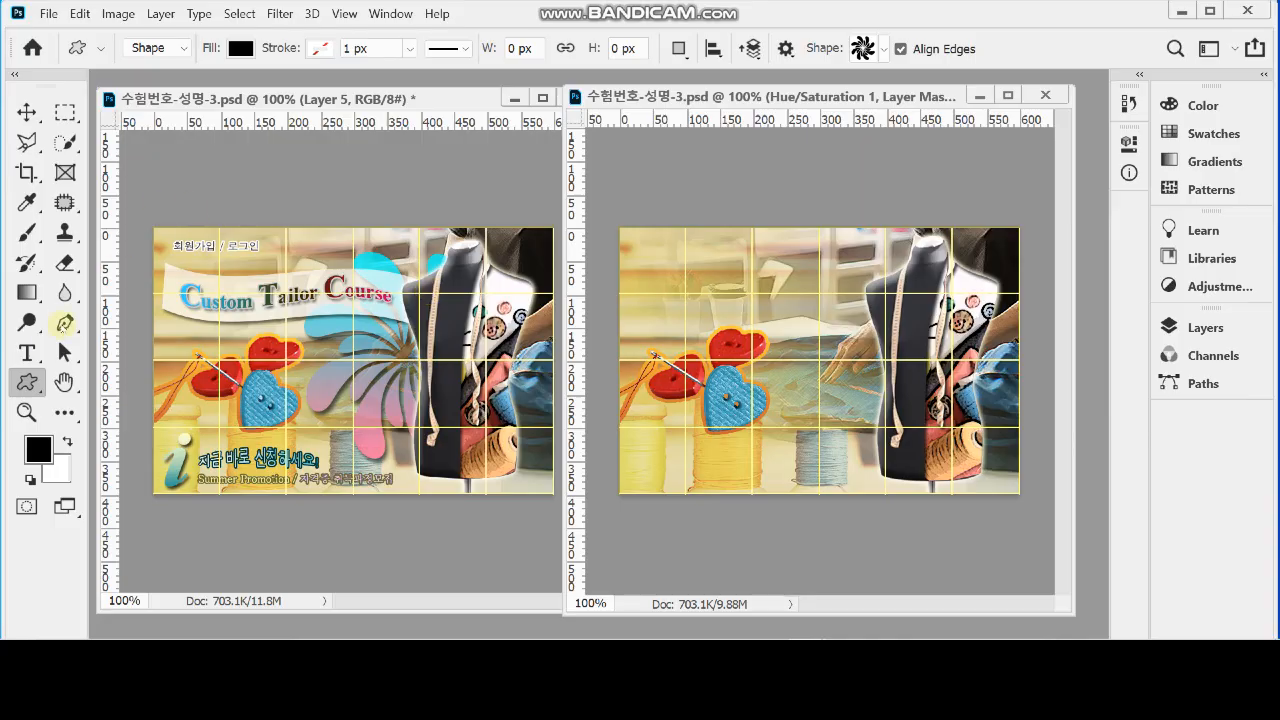
pyautogui.rightClick(27, 382)
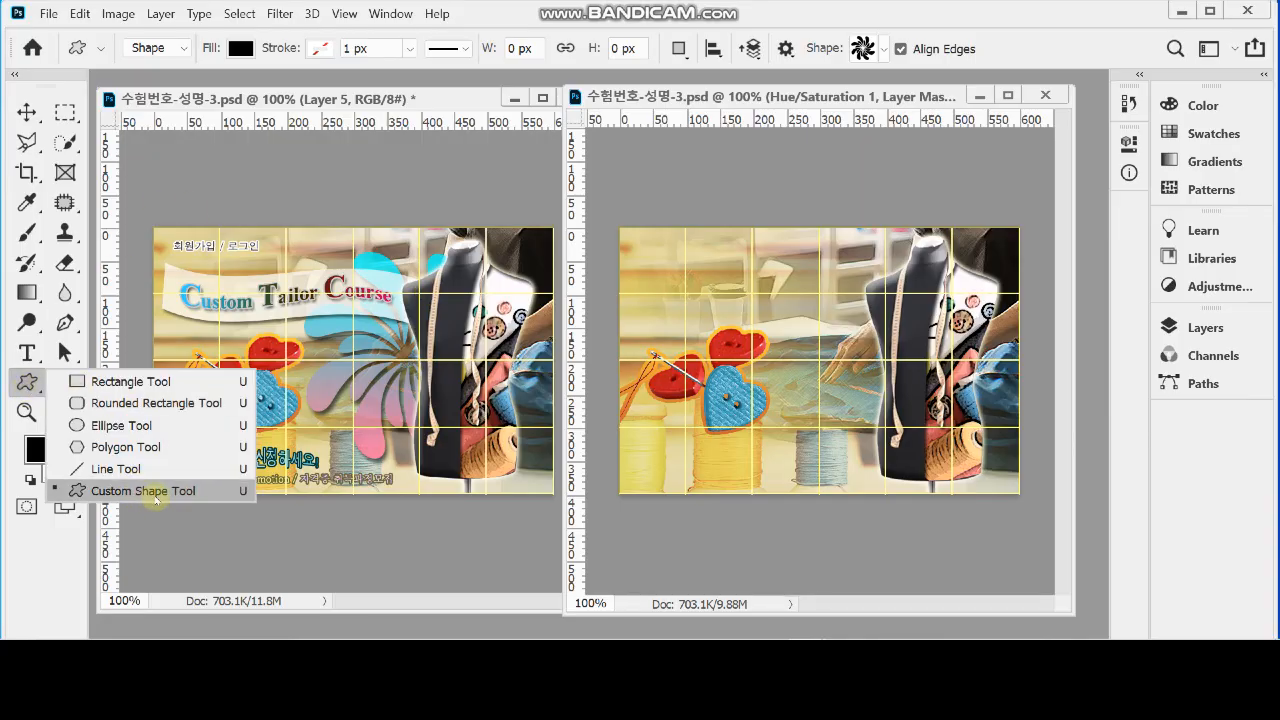
pyautogui.click(152, 490)
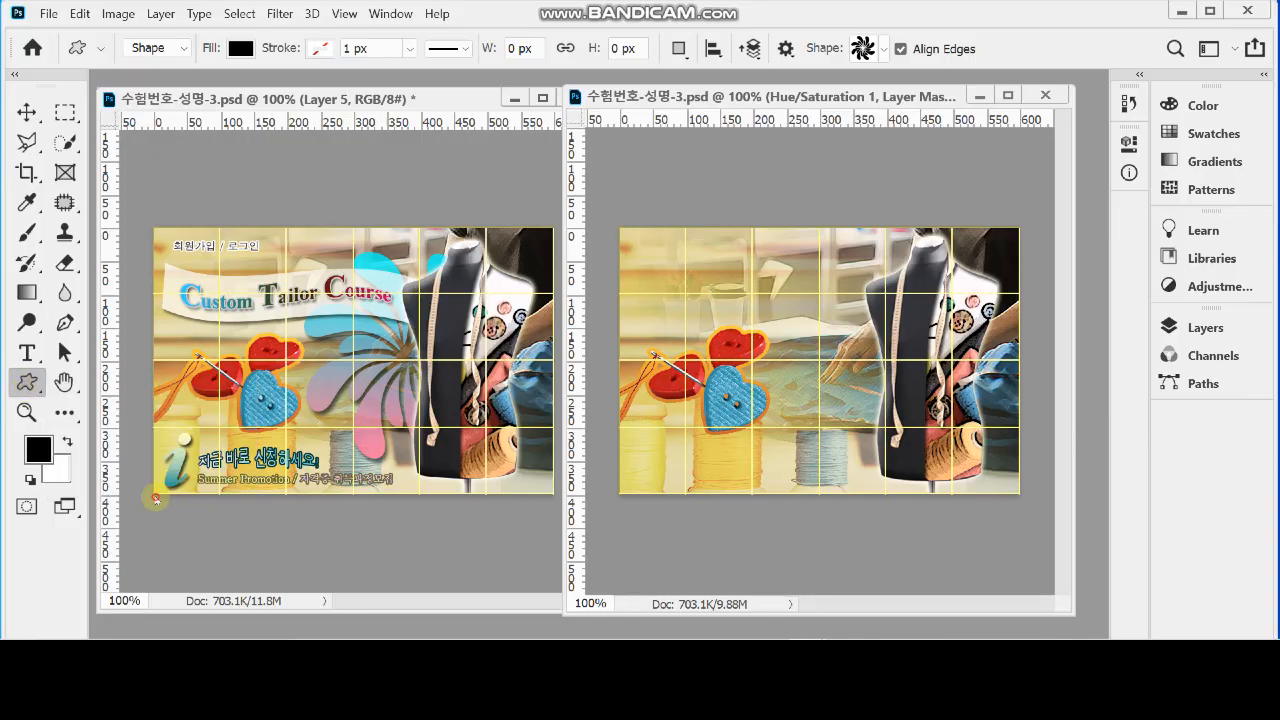
pyautogui.click(883, 49)
pyautogui.moveTo(1034, 200); pyautogui.dragTo(1036, 164)
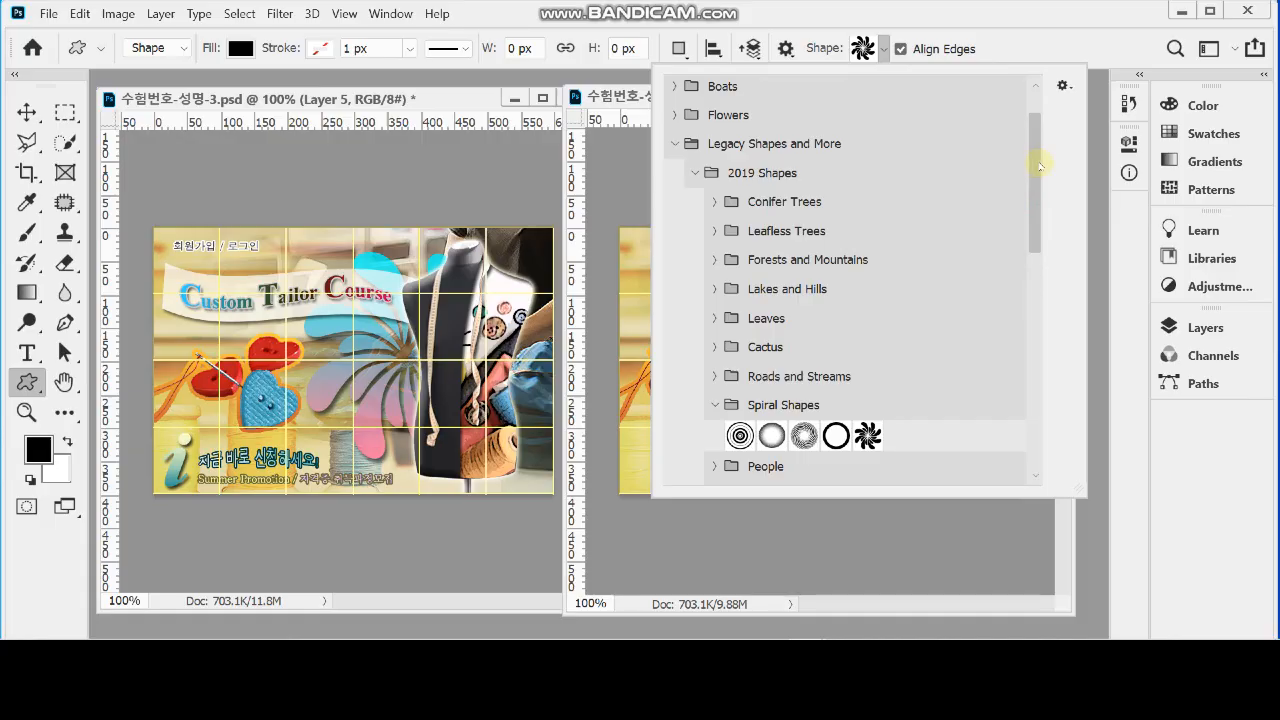
pyautogui.moveTo(1042, 166); pyautogui.dragTo(1037, 206)
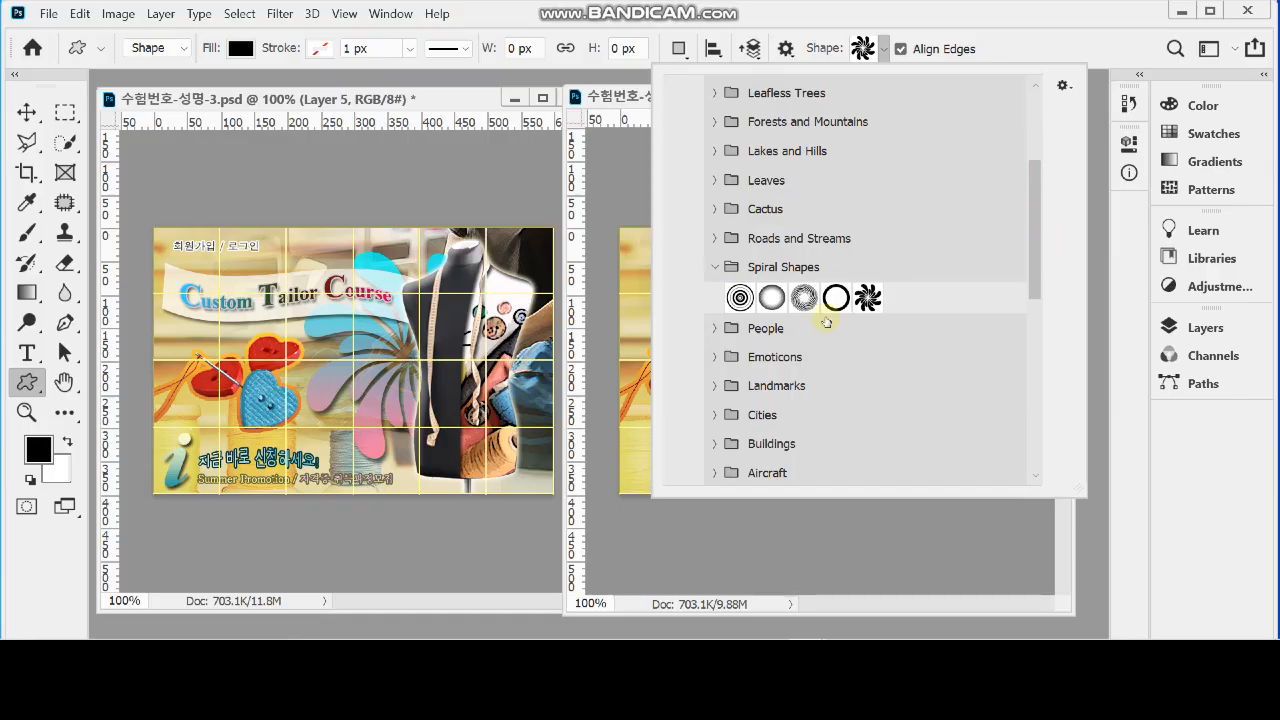
pyautogui.click(864, 298)
pyautogui.click(1016, 36)
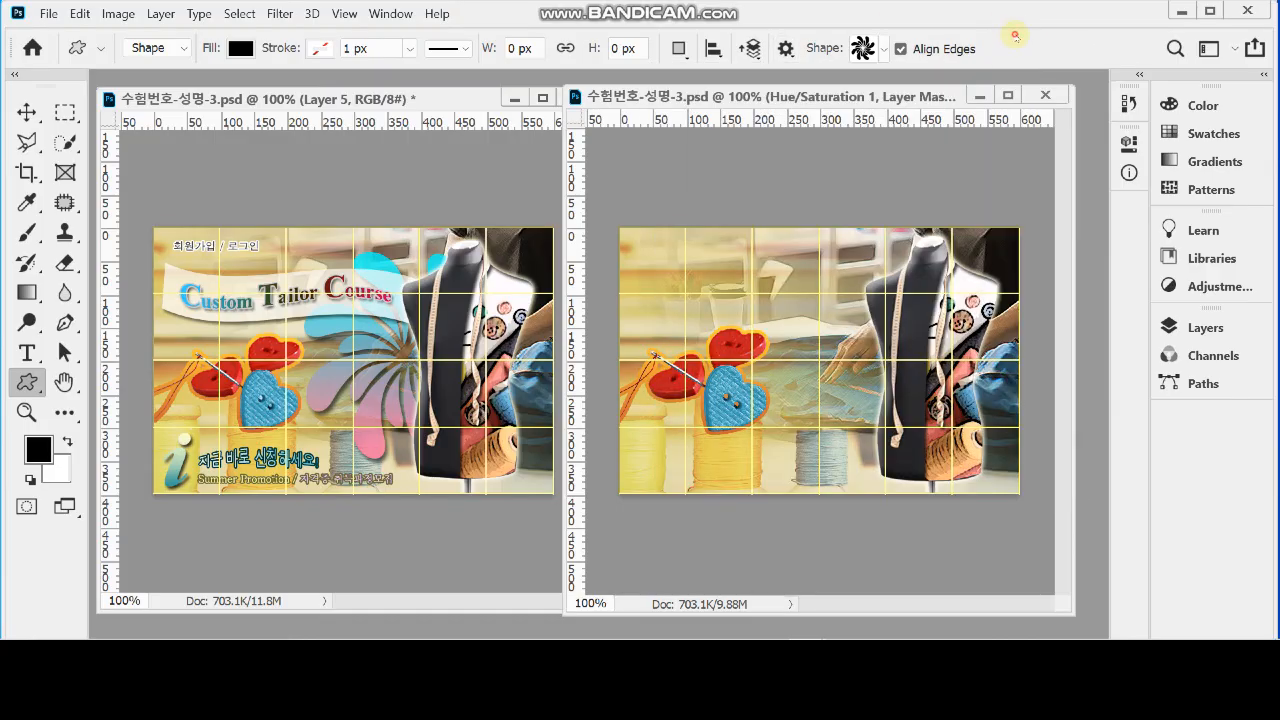
pyautogui.moveTo(752, 268); pyautogui.dragTo(1006, 493)
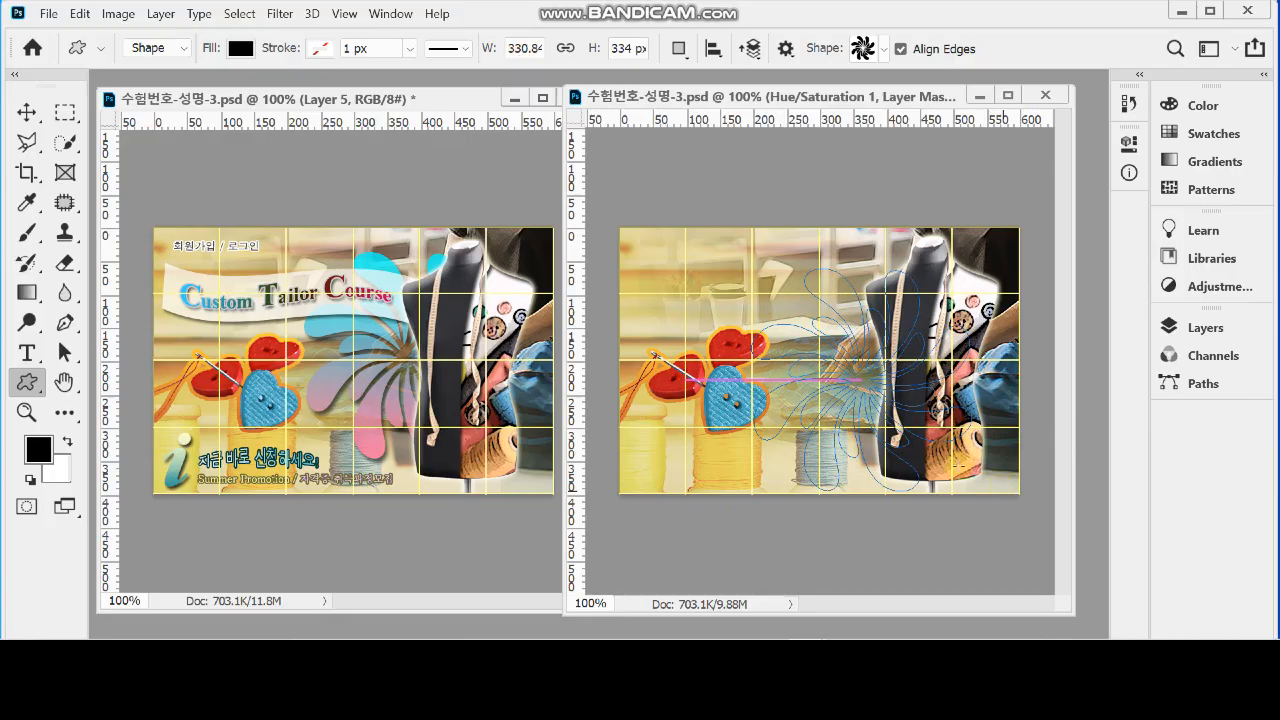
pyautogui.moveTo(903, 320); pyautogui.dragTo(909, 297)
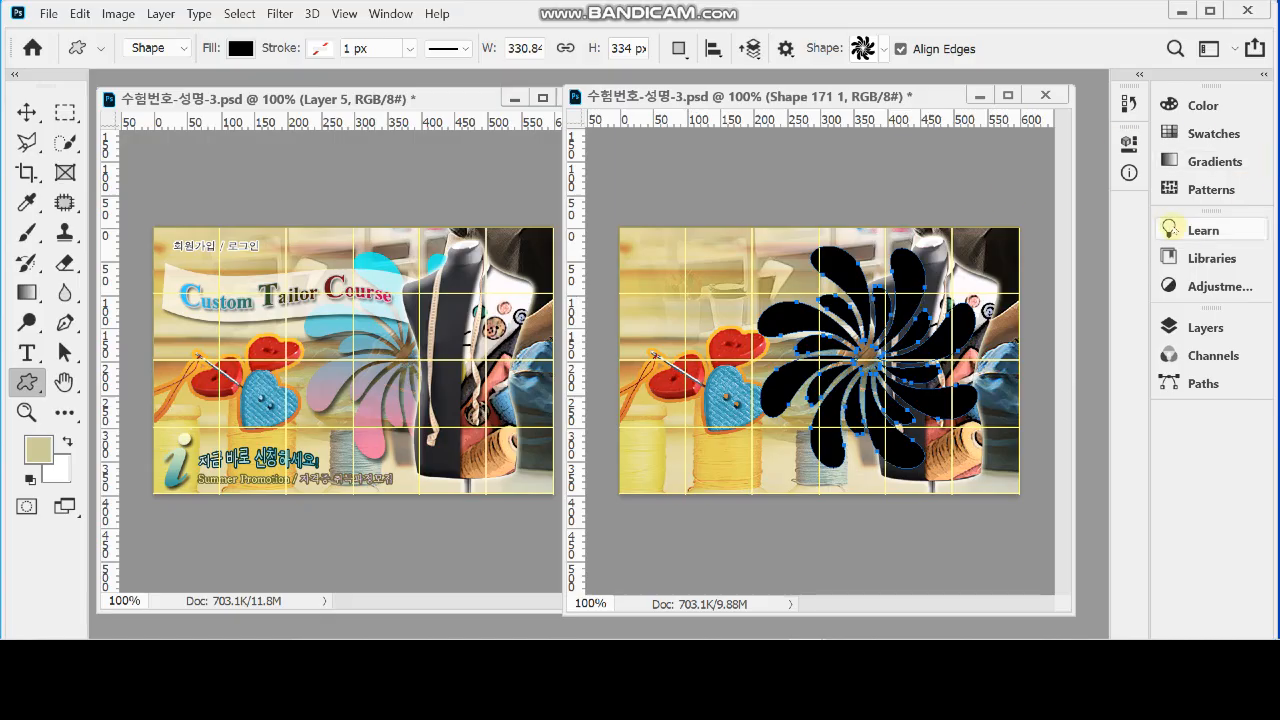
# Add a Gradient Overlay to the pinwheel shape and set the gradient's starting colour to #f69
pyautogui.click(1205, 328)
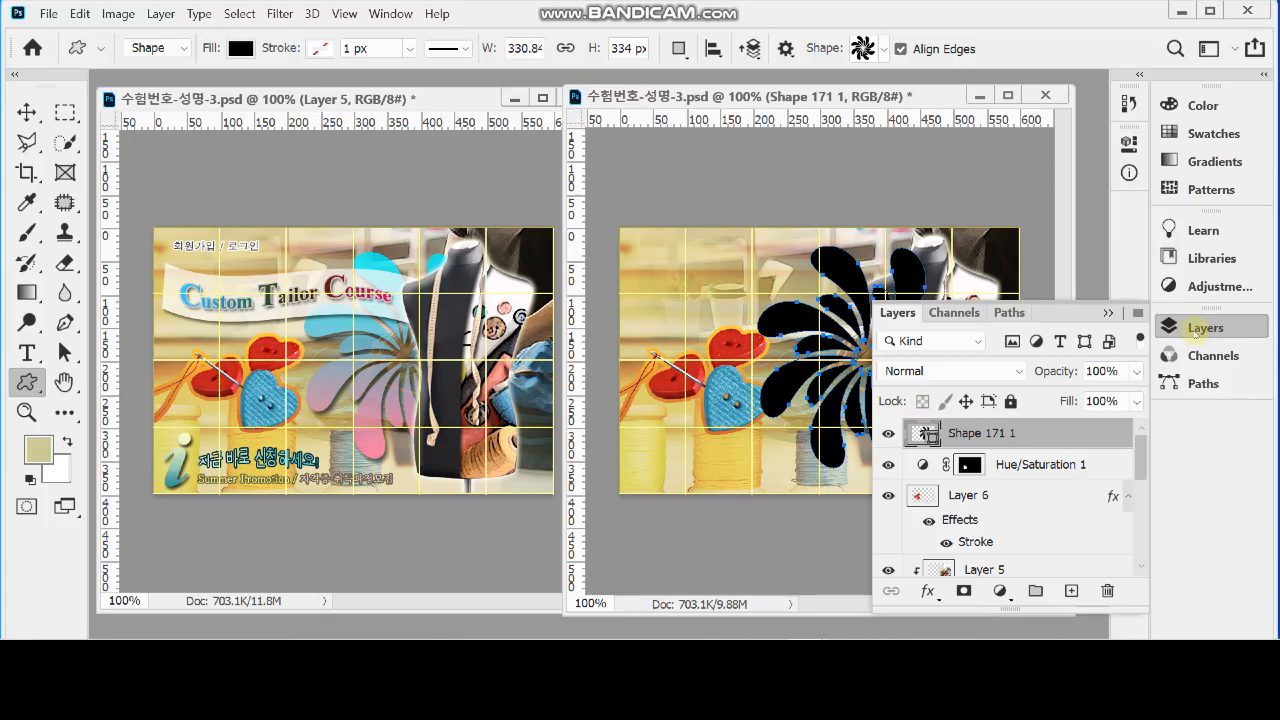
pyautogui.click(932, 591)
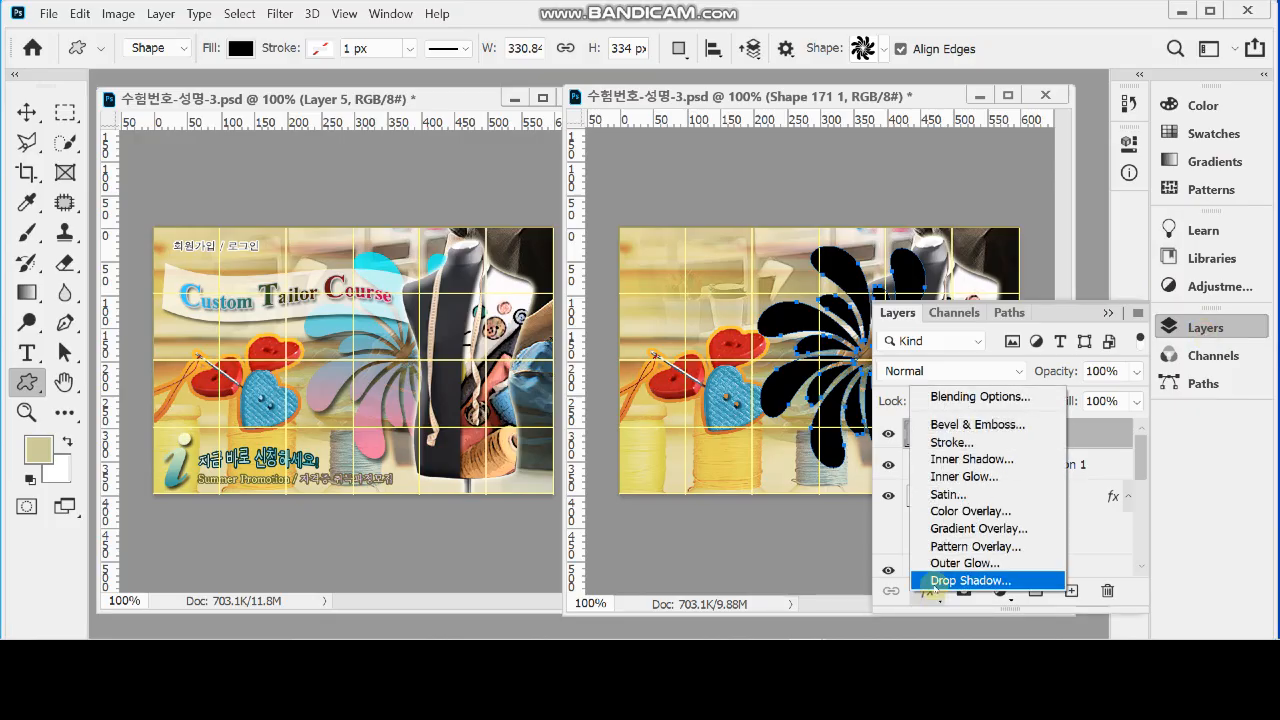
pyautogui.click(1038, 529)
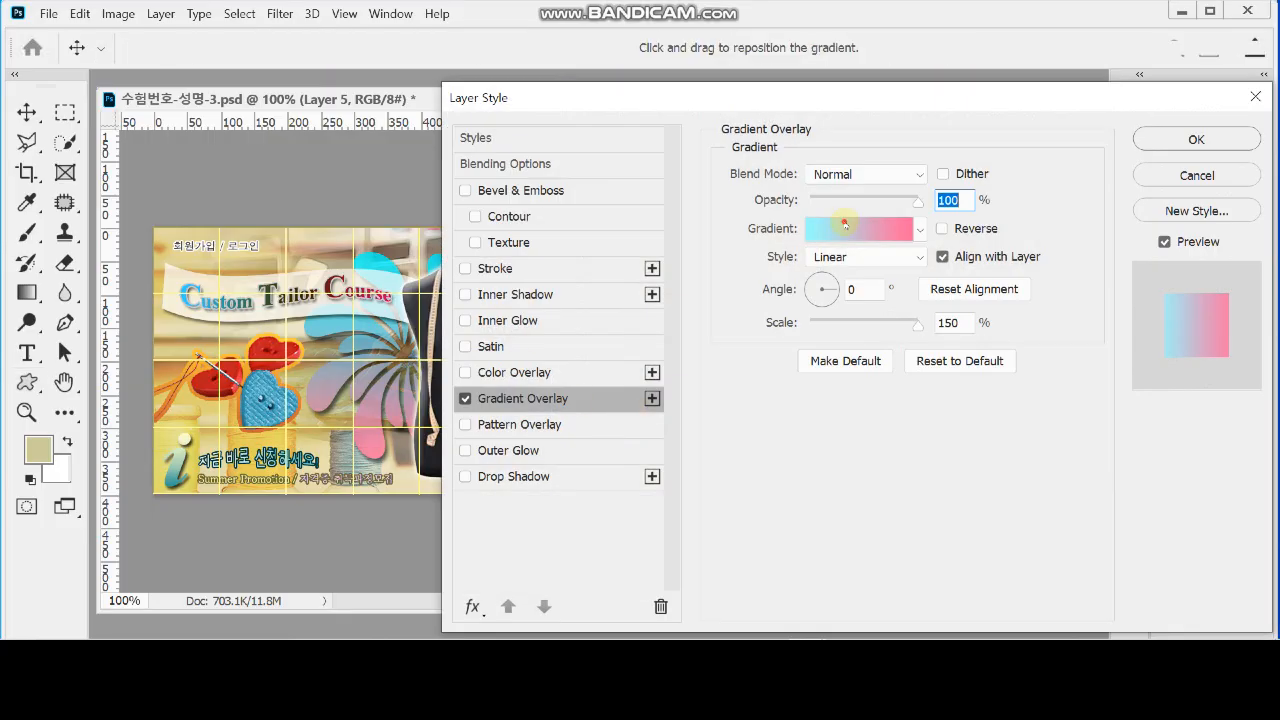
pyautogui.click(845, 225)
pyautogui.click(526, 466)
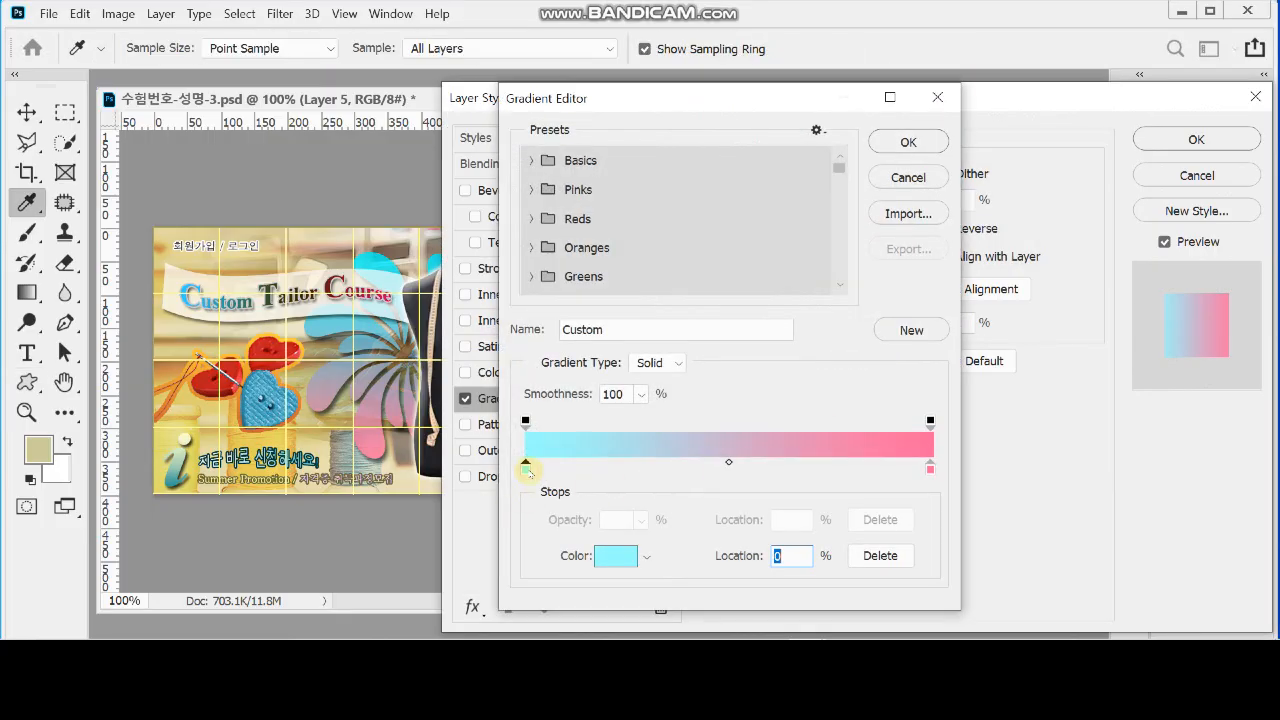
pyautogui.doubleClick(526, 466)
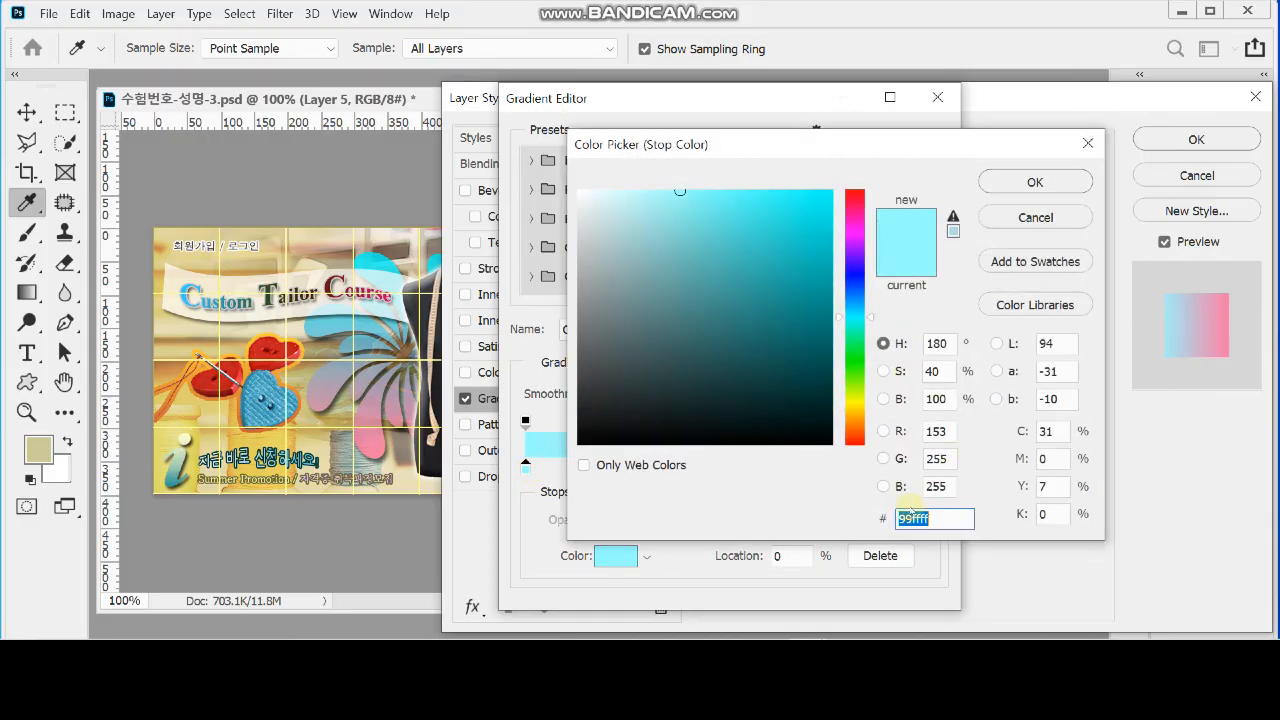
pyautogui.write('f')
pyautogui.write('f8099')
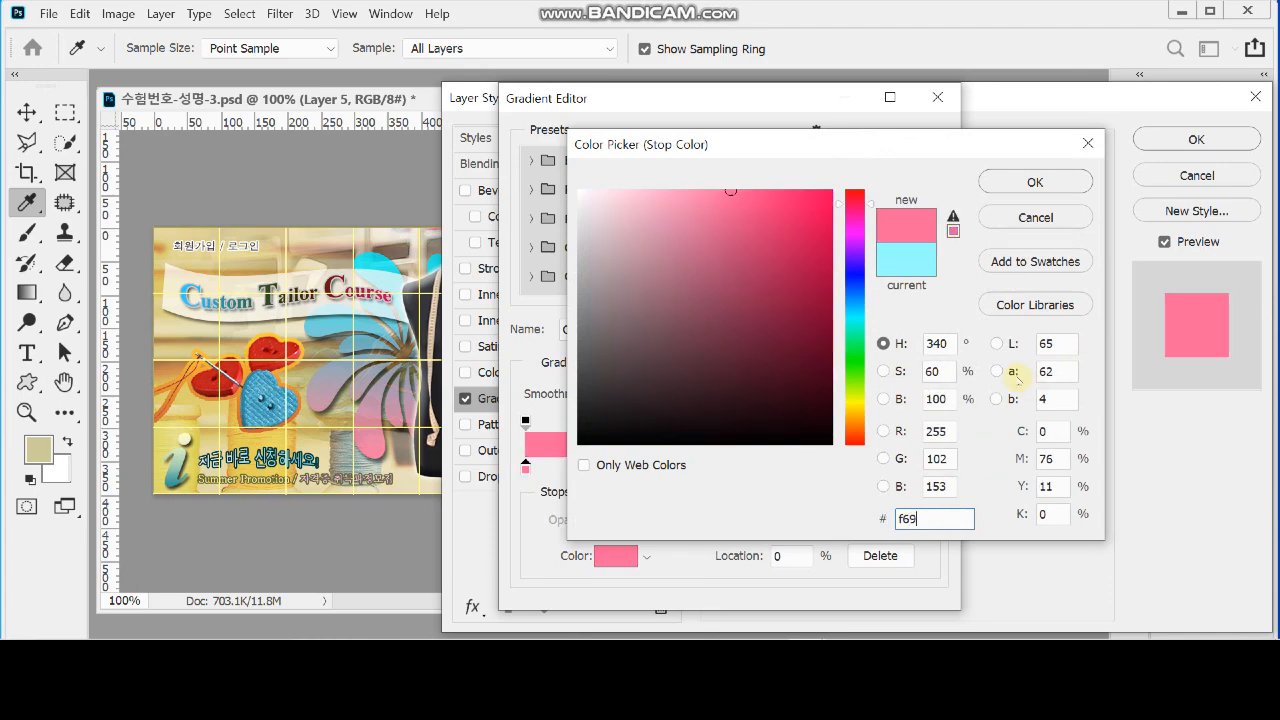
pyautogui.click(1035, 182)
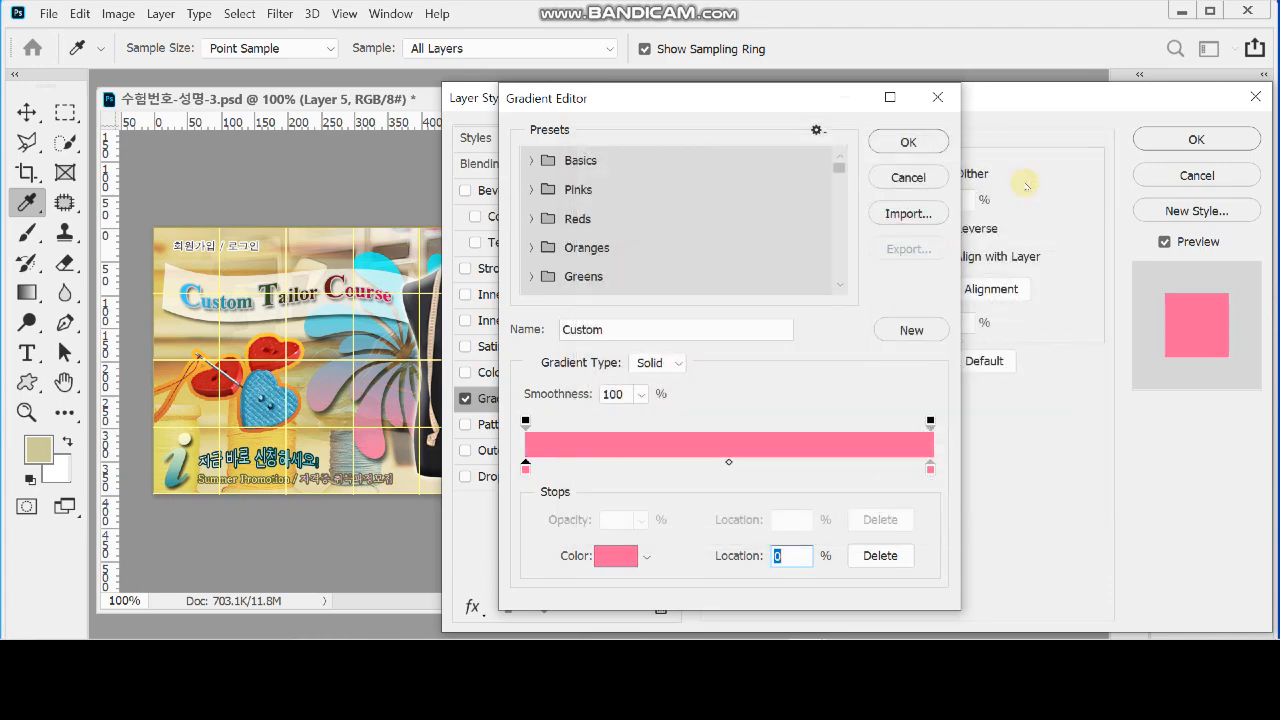
# Set the overlay gradient's end colour to #0ff and accept the gradient
pyautogui.click(930, 468)
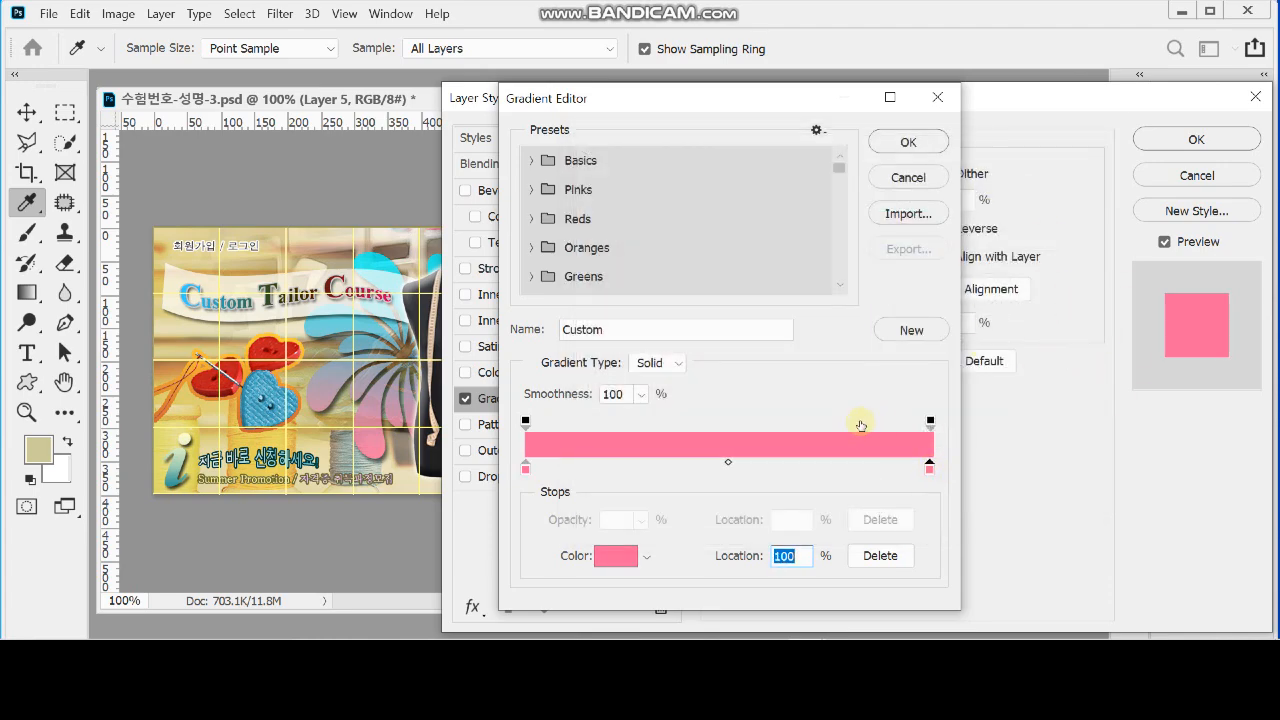
pyautogui.doubleClick(929, 470)
pyautogui.write('00ffff')
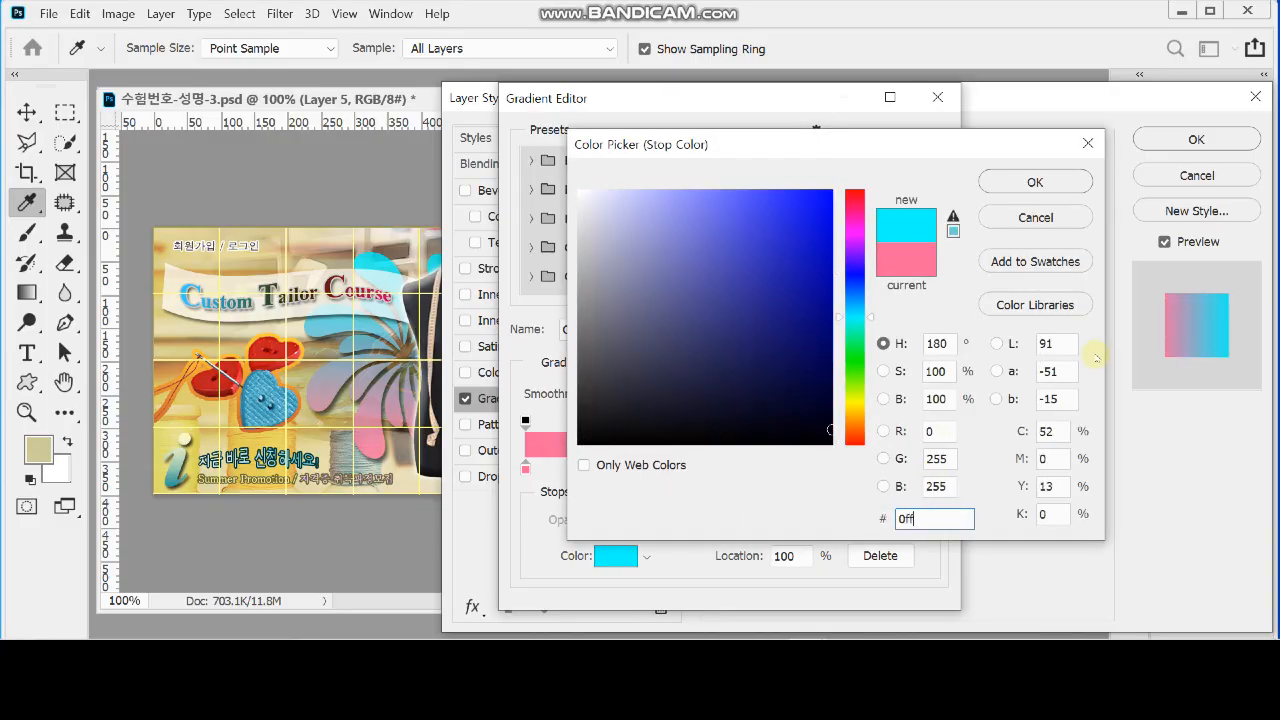
pyautogui.click(1052, 188)
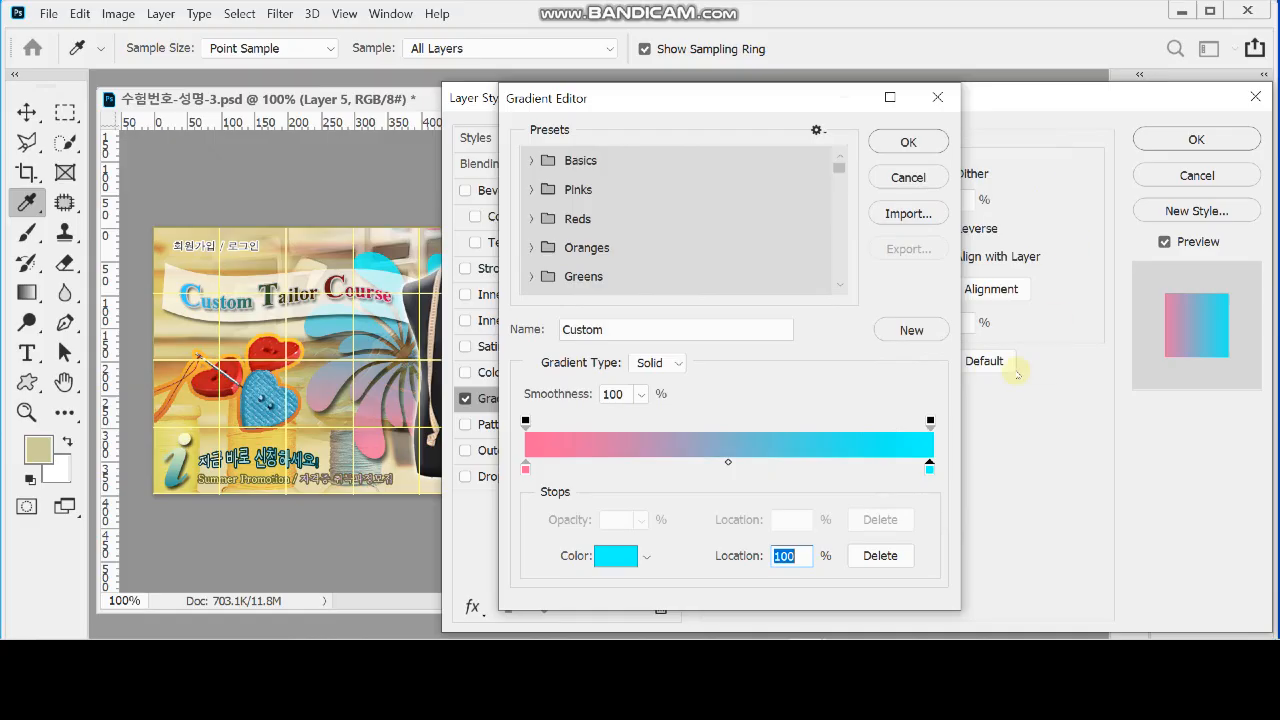
pyautogui.click(908, 142)
# Set the gradient overlay's angle to 90° and scale to 100%, and add a Drop Shadow to the pinwheel
pyautogui.click(866, 289)
pyautogui.write('90')
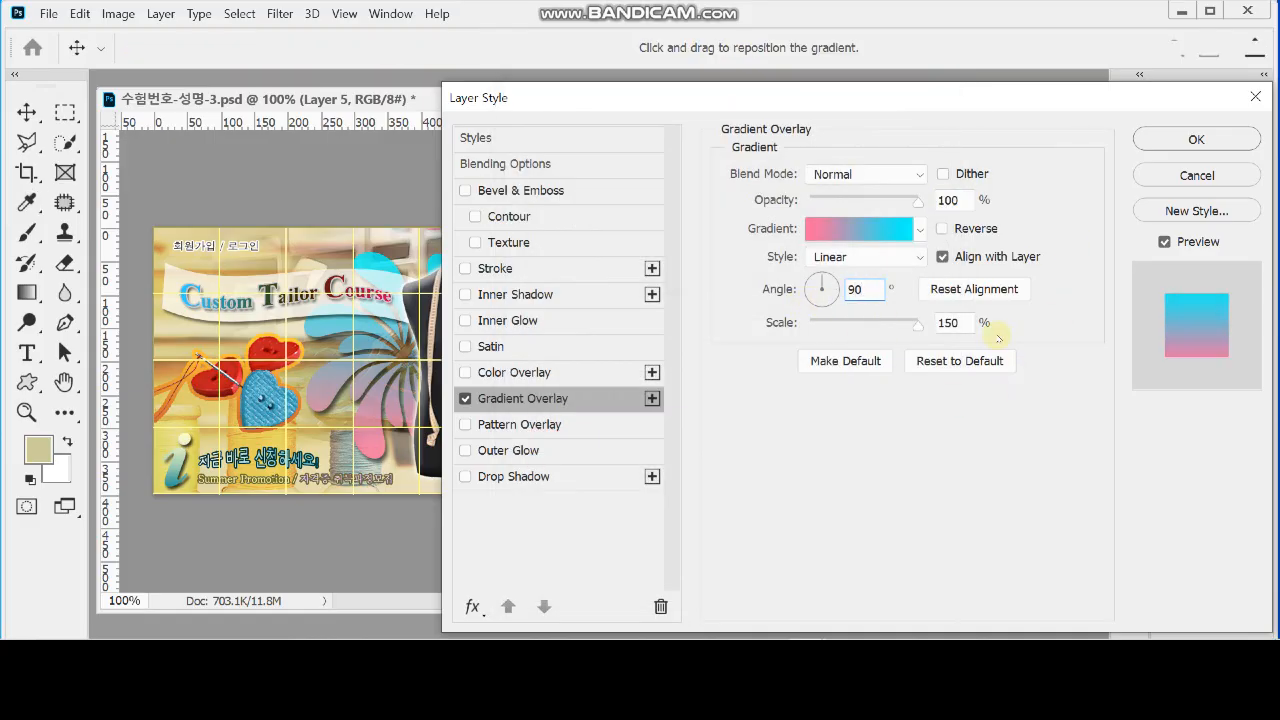
pyautogui.click(965, 322)
pyautogui.write('100')
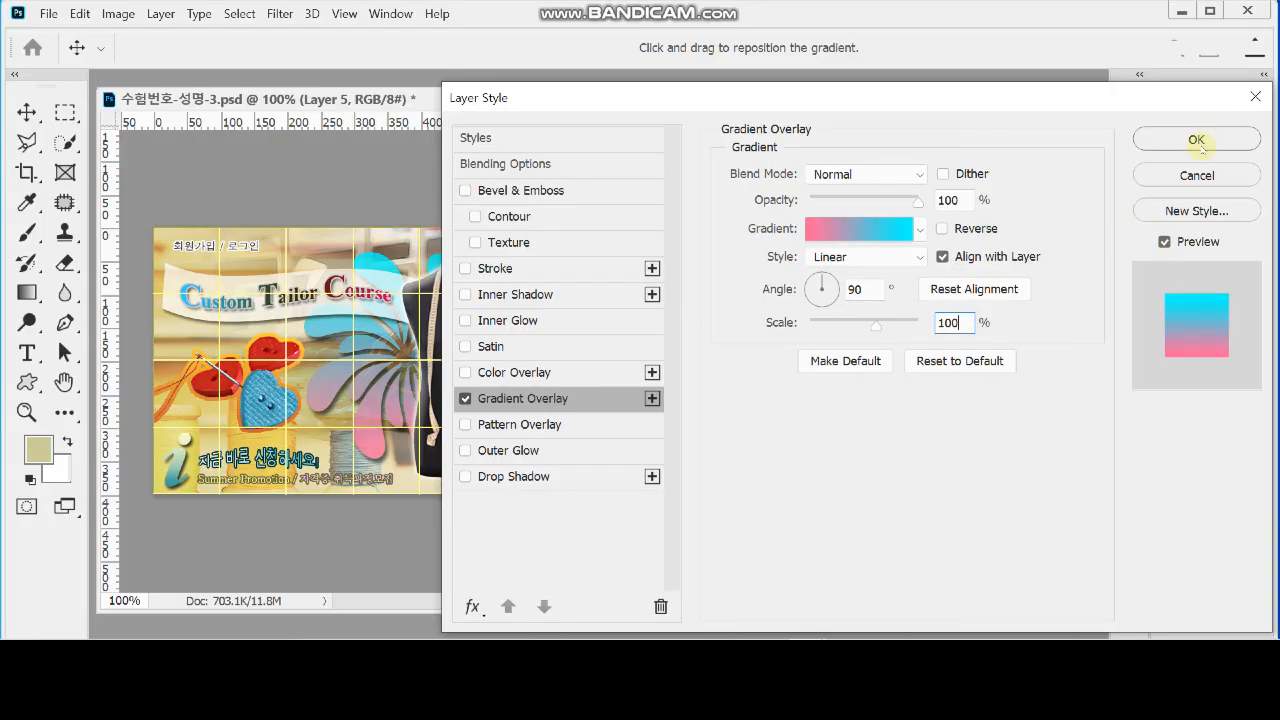
pyautogui.click(537, 478)
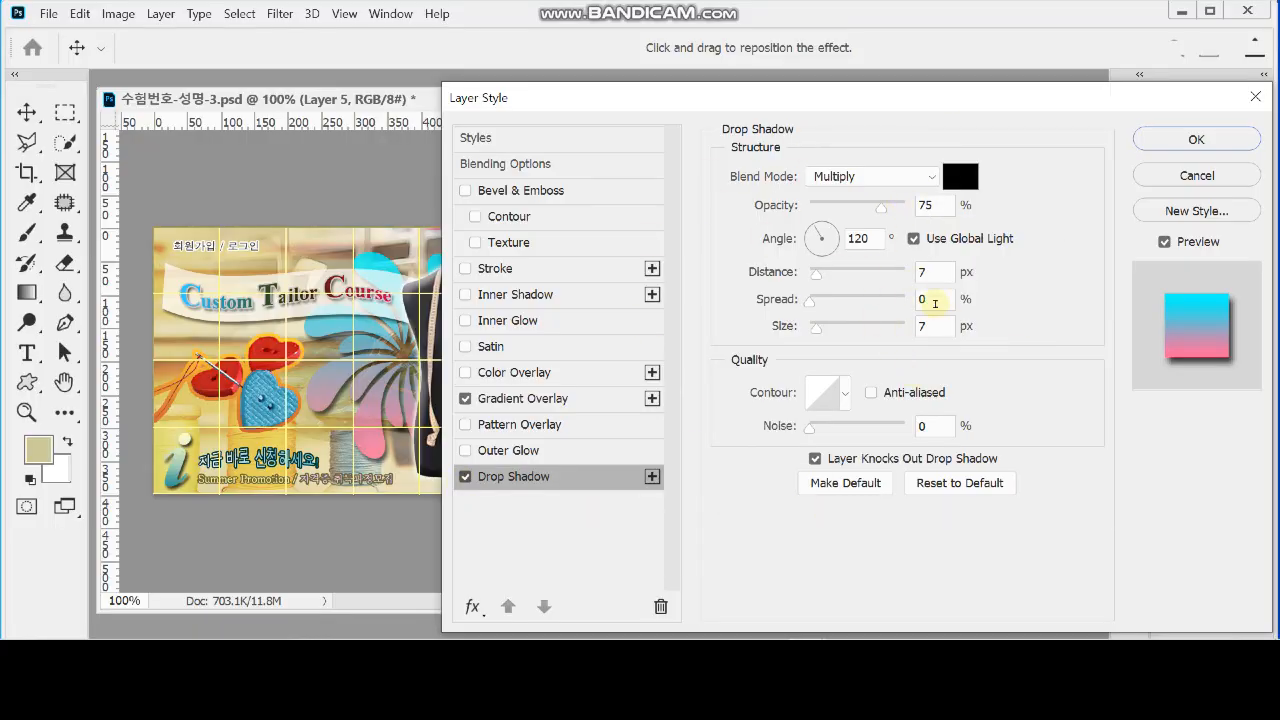
pyautogui.click(1196, 139)
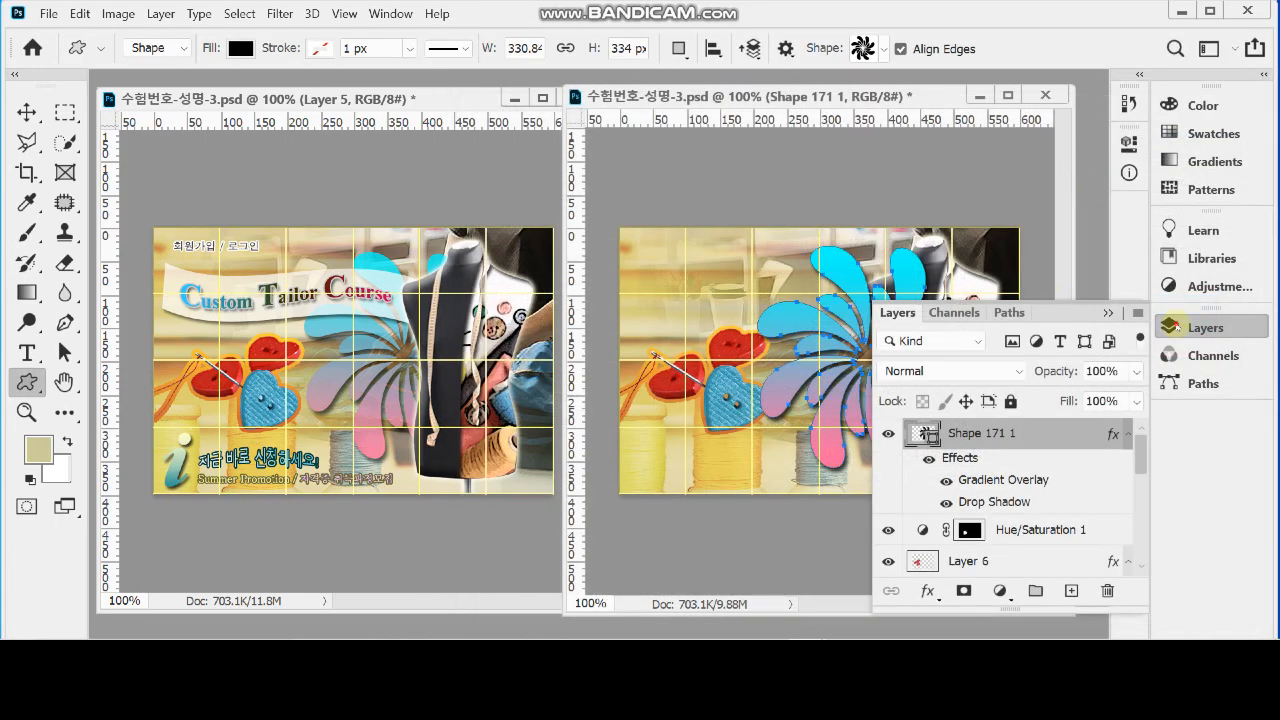
pyautogui.click(1166, 323)
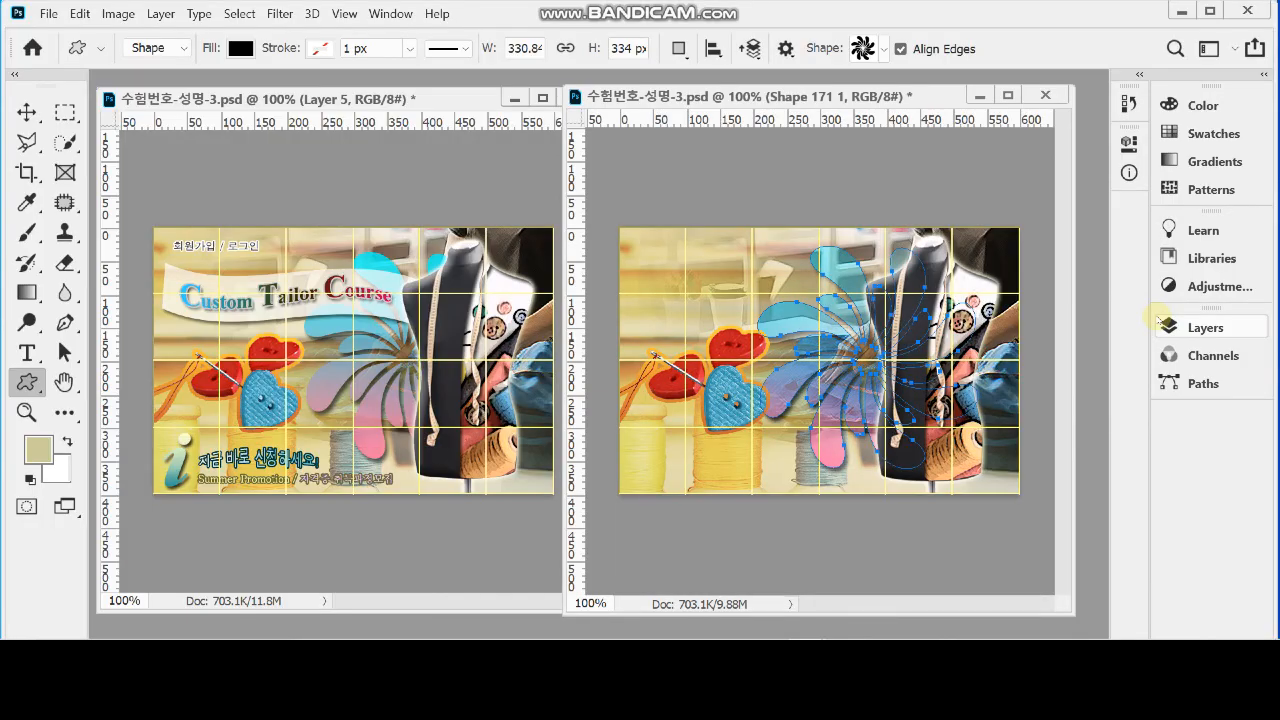
# Reorder the pinwheel shape layer to sit directly above Layer 2, beneath the mannequin, and deselect its path
pyautogui.press('5')
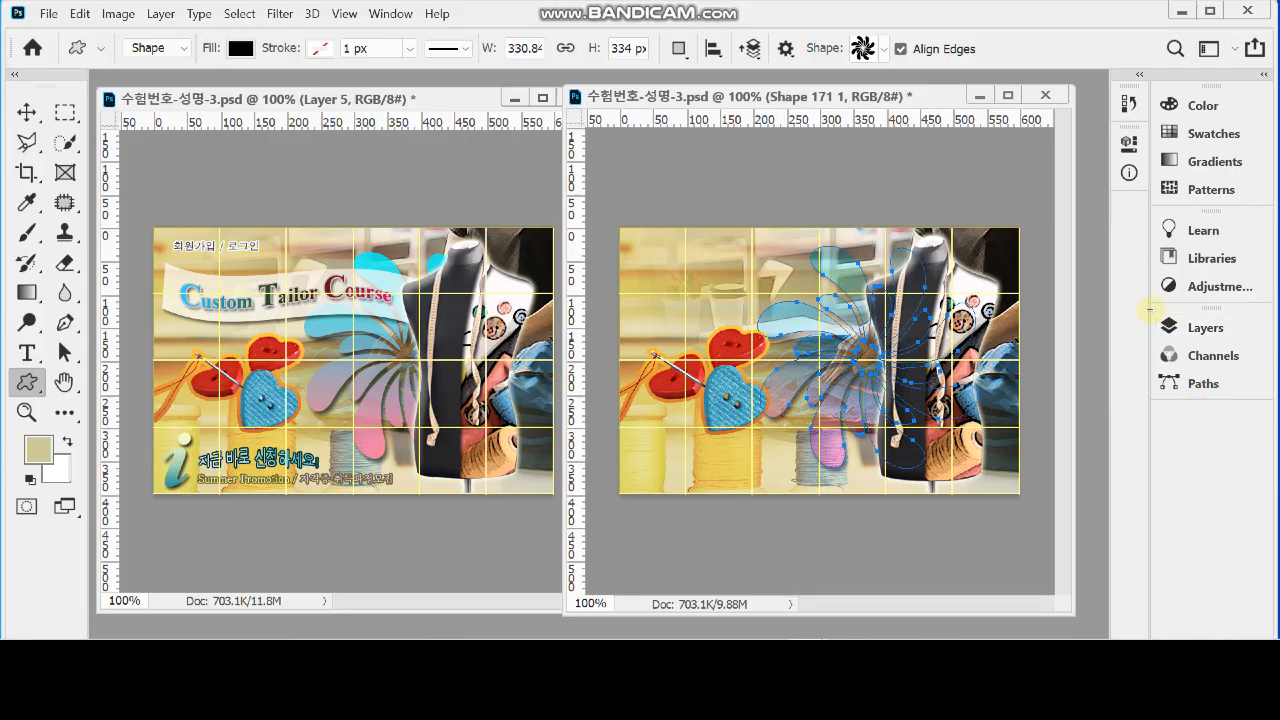
pyautogui.click(1162, 326)
pyautogui.scroll(-8, 1089, 503)
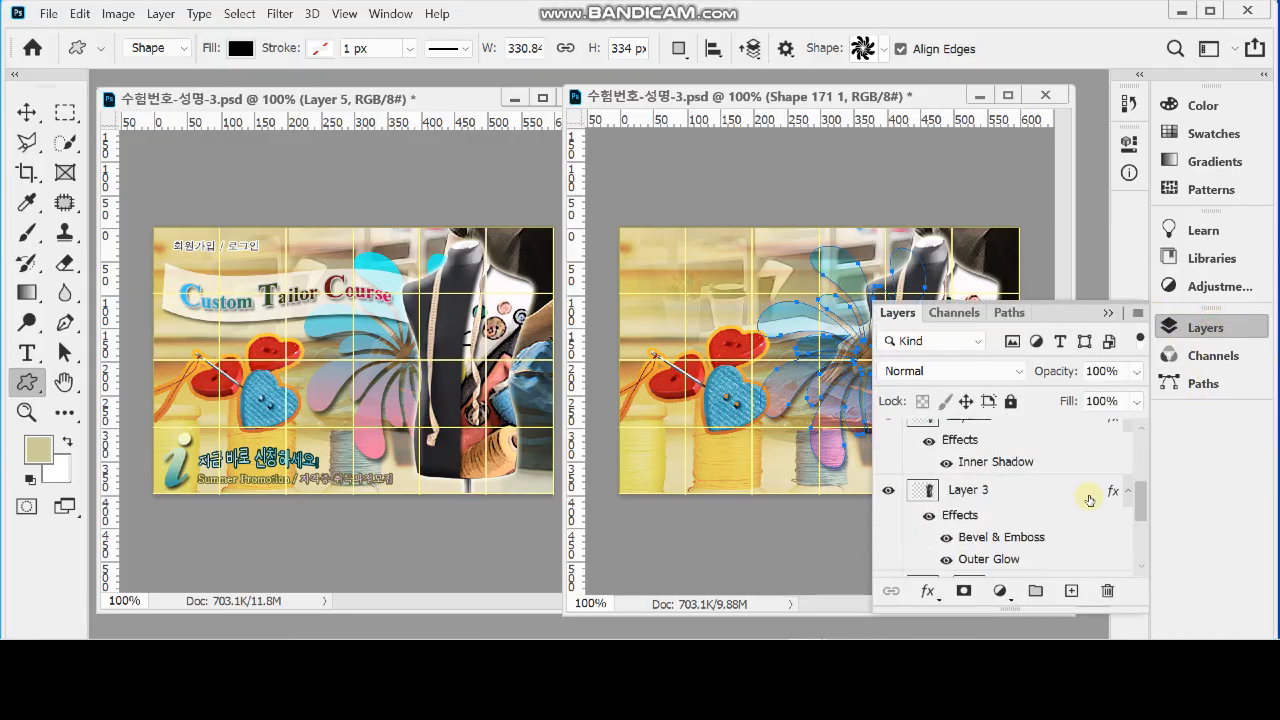
pyautogui.moveTo(972, 532); pyautogui.dragTo(965, 457)
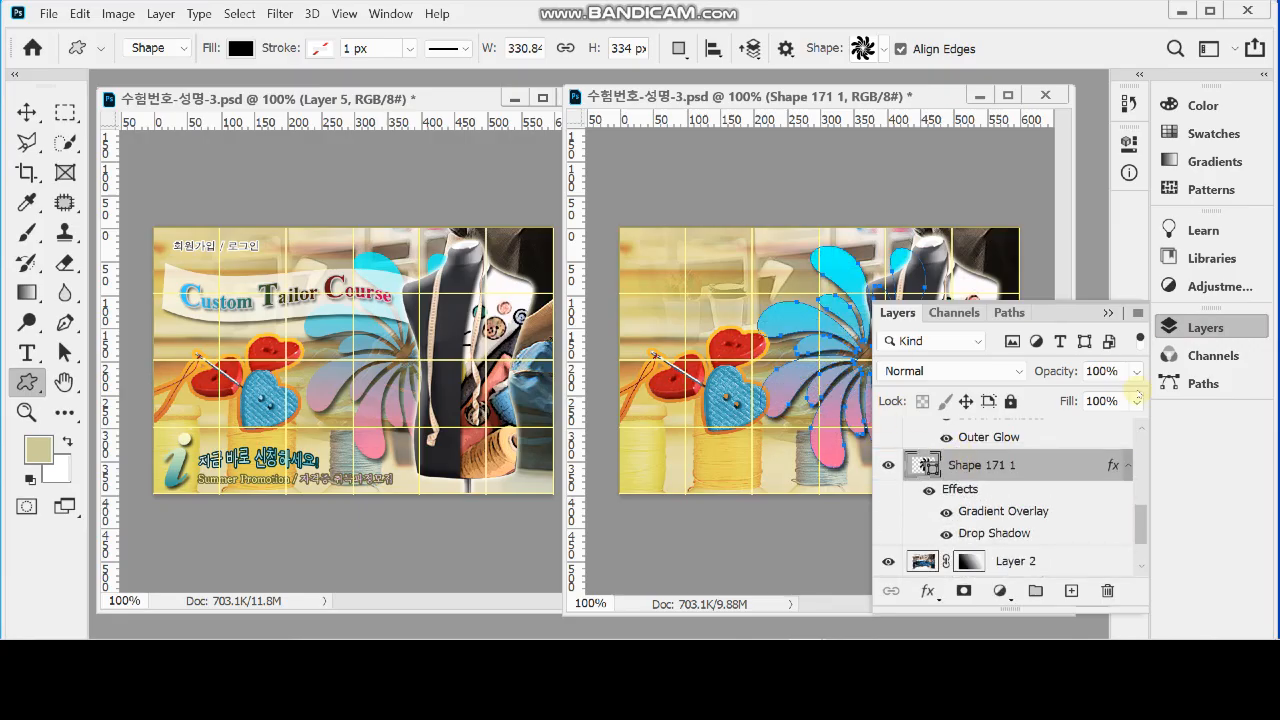
pyautogui.click(1236, 338)
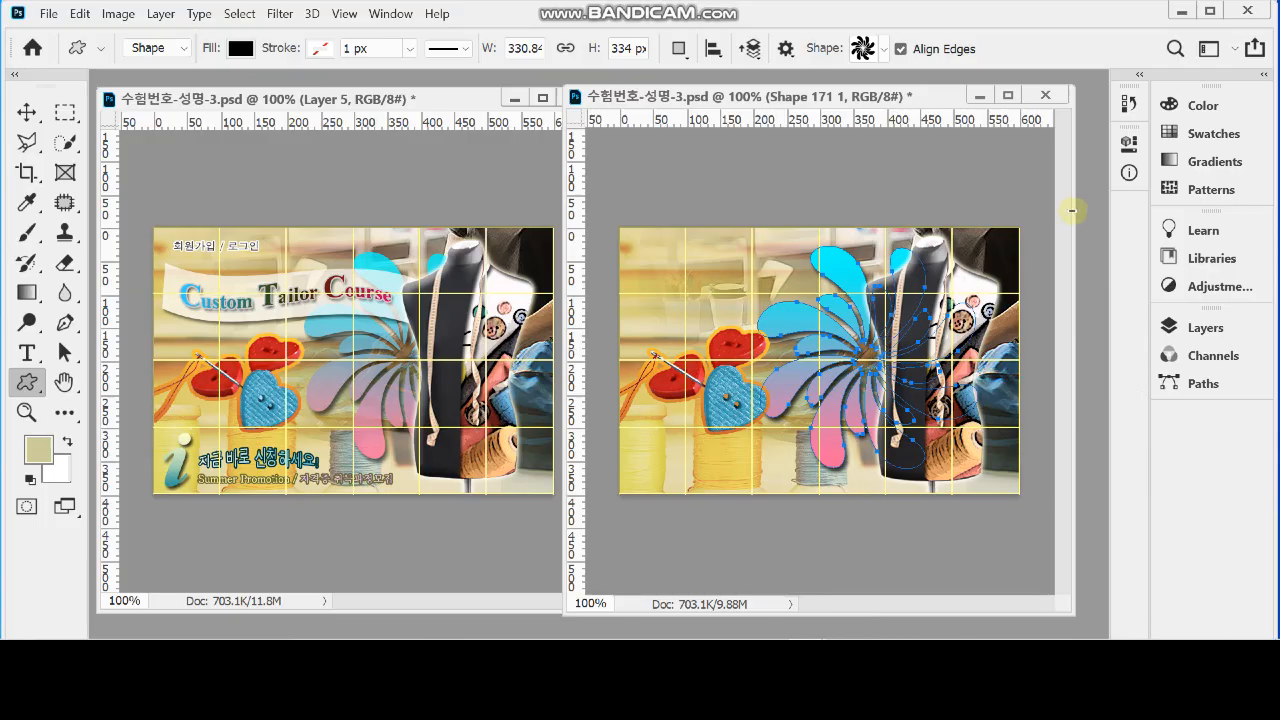
pyautogui.press('Return')
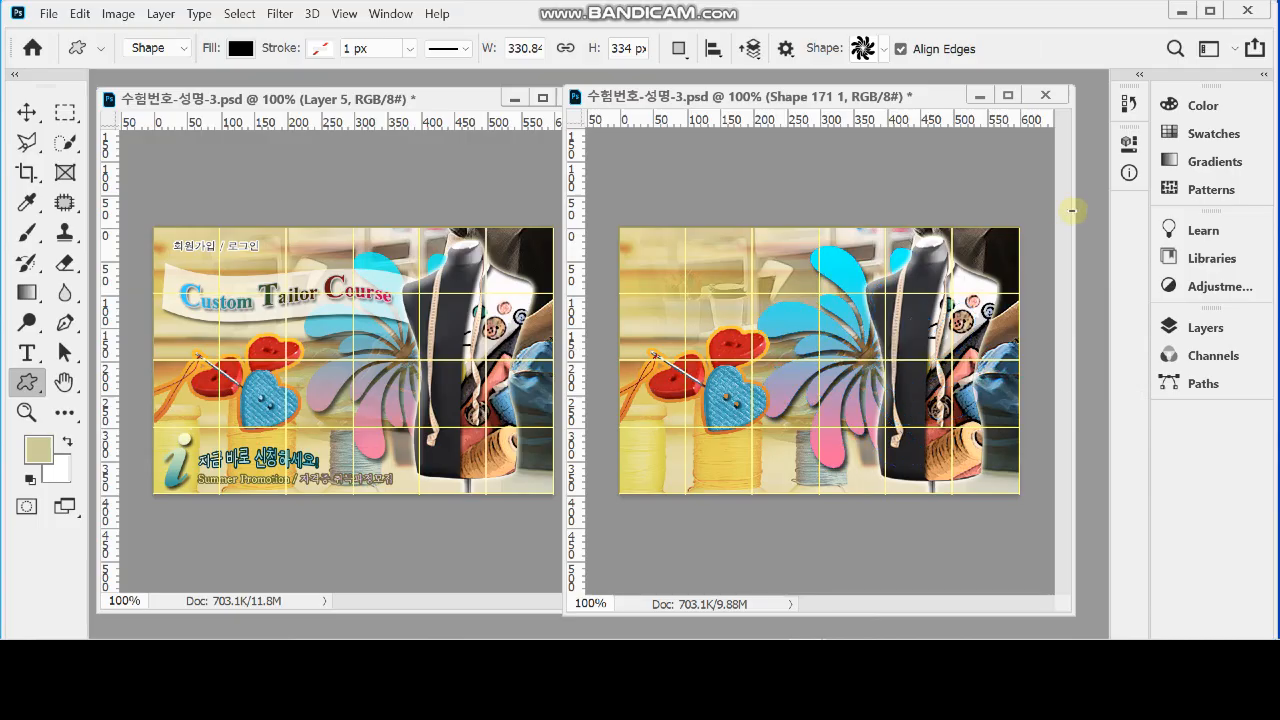
# Free-transform the pinwheel shape to about 97% of its size and shift it slightly towards the mannequin
pyautogui.hotkey('ctrl', 't')
pyautogui.press('Right')
pyautogui.press('Right')
pyautogui.press('Right')
pyautogui.press('Right')
pyautogui.press('Right')
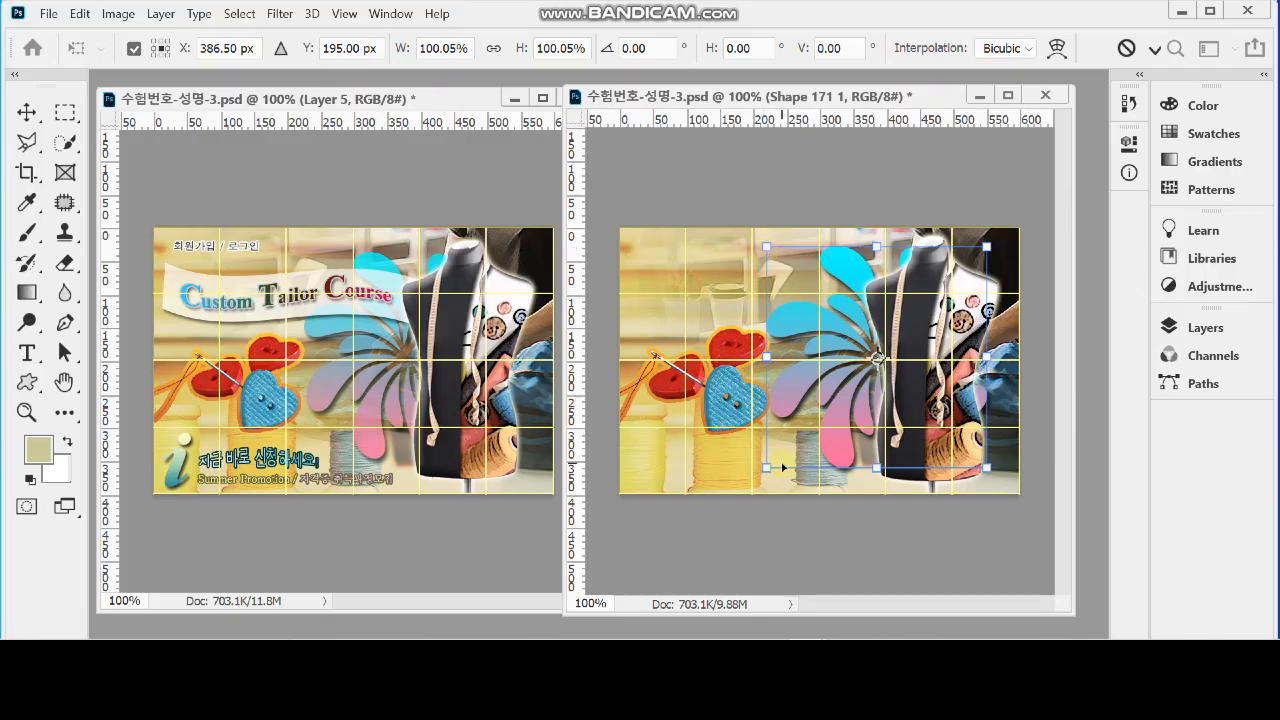
pyautogui.moveTo(766, 247); pyautogui.dragTo(774, 254)
pyautogui.moveTo(848, 332); pyautogui.dragTo(842, 329)
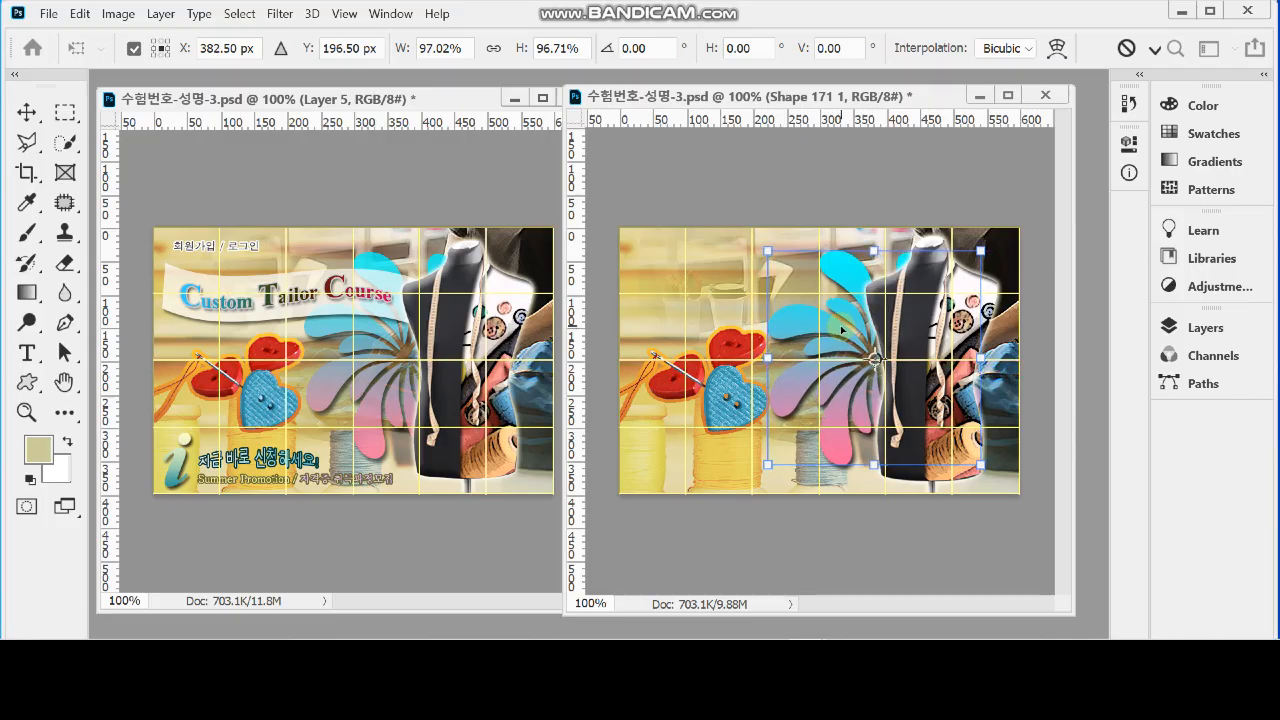
pyautogui.press('Return')
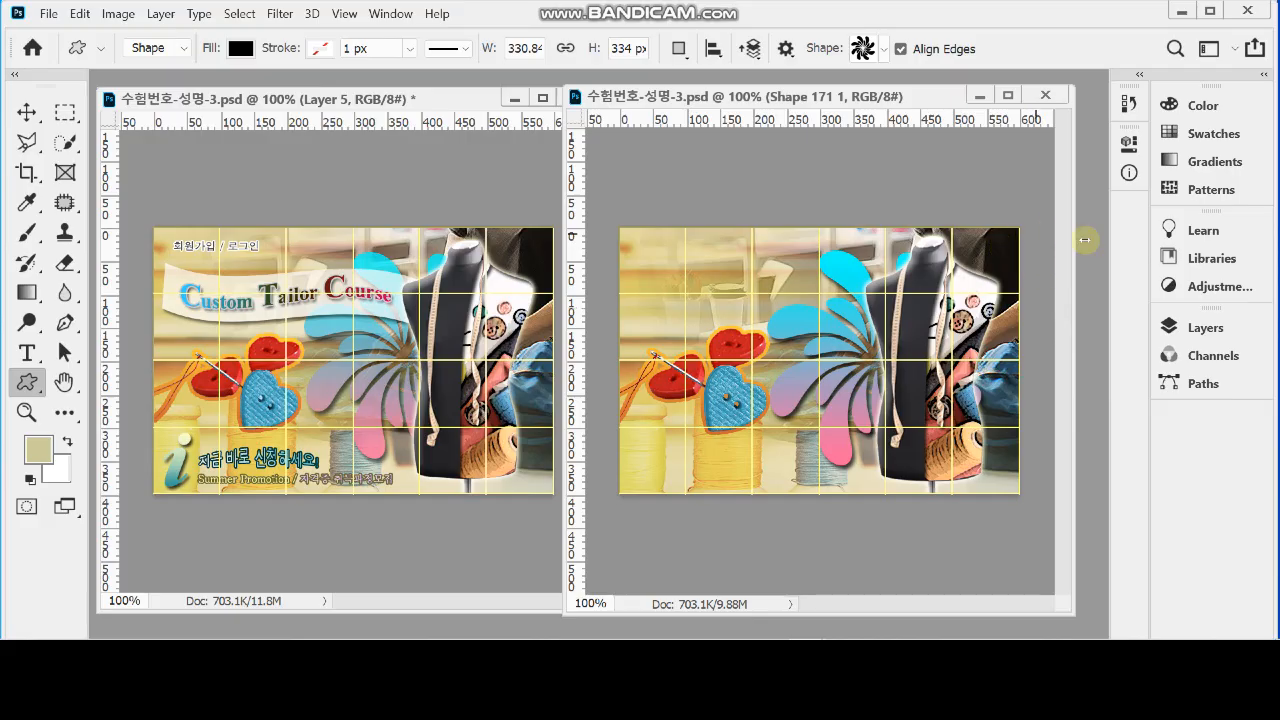
# Set the pinwheel shape layer's opacity to 80%
pyautogui.click(1212, 327)
pyautogui.click(1054, 371)
pyautogui.write('803')
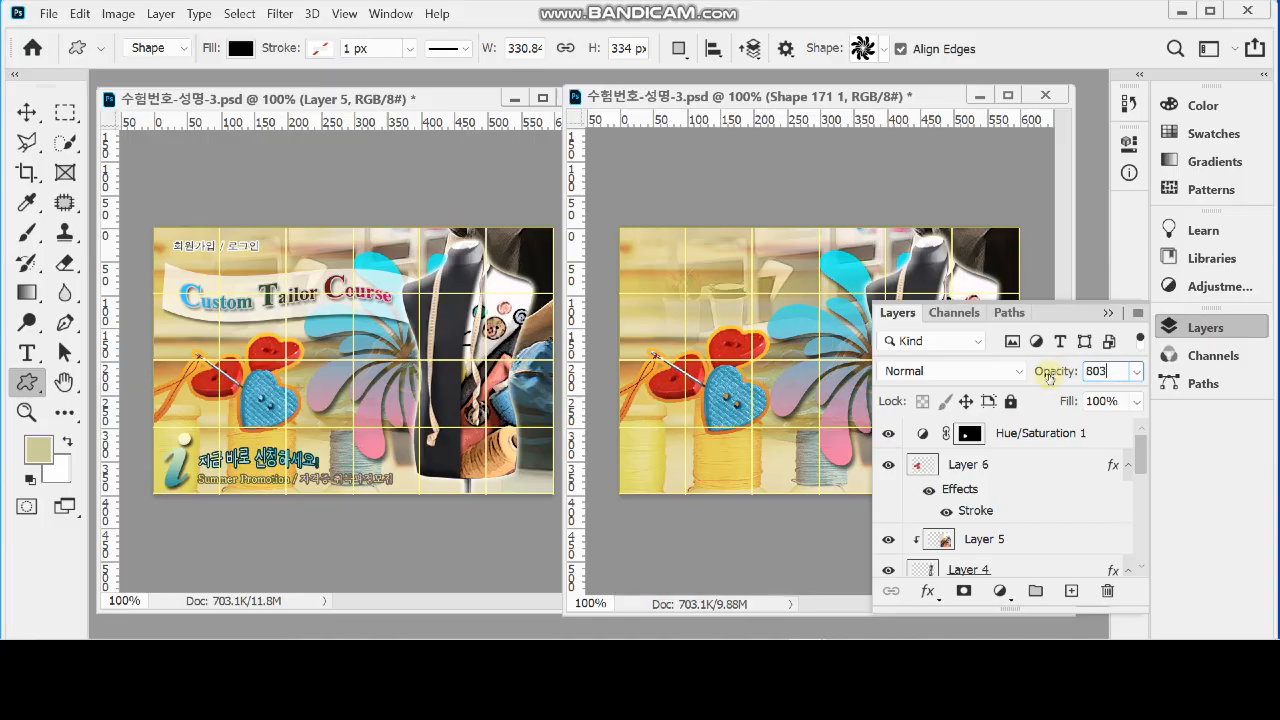
pyautogui.press('Return')
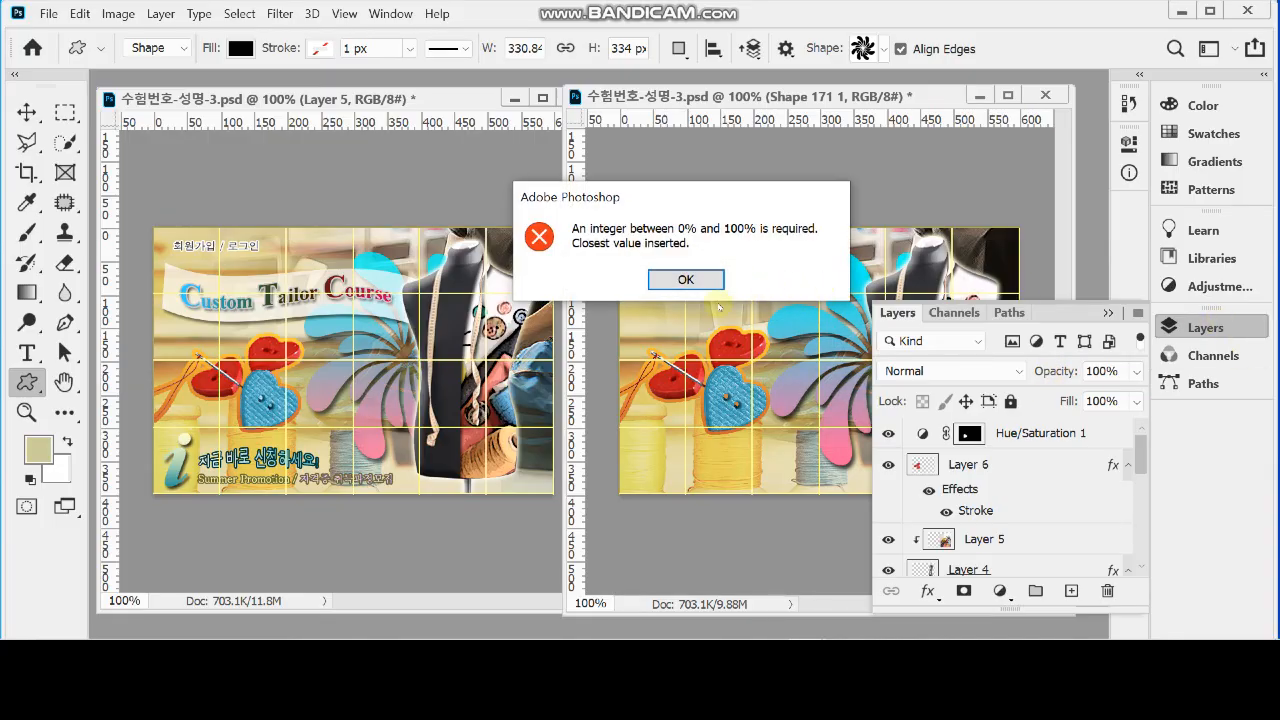
pyautogui.click(690, 283)
pyautogui.write('80')
pyautogui.press('Return')
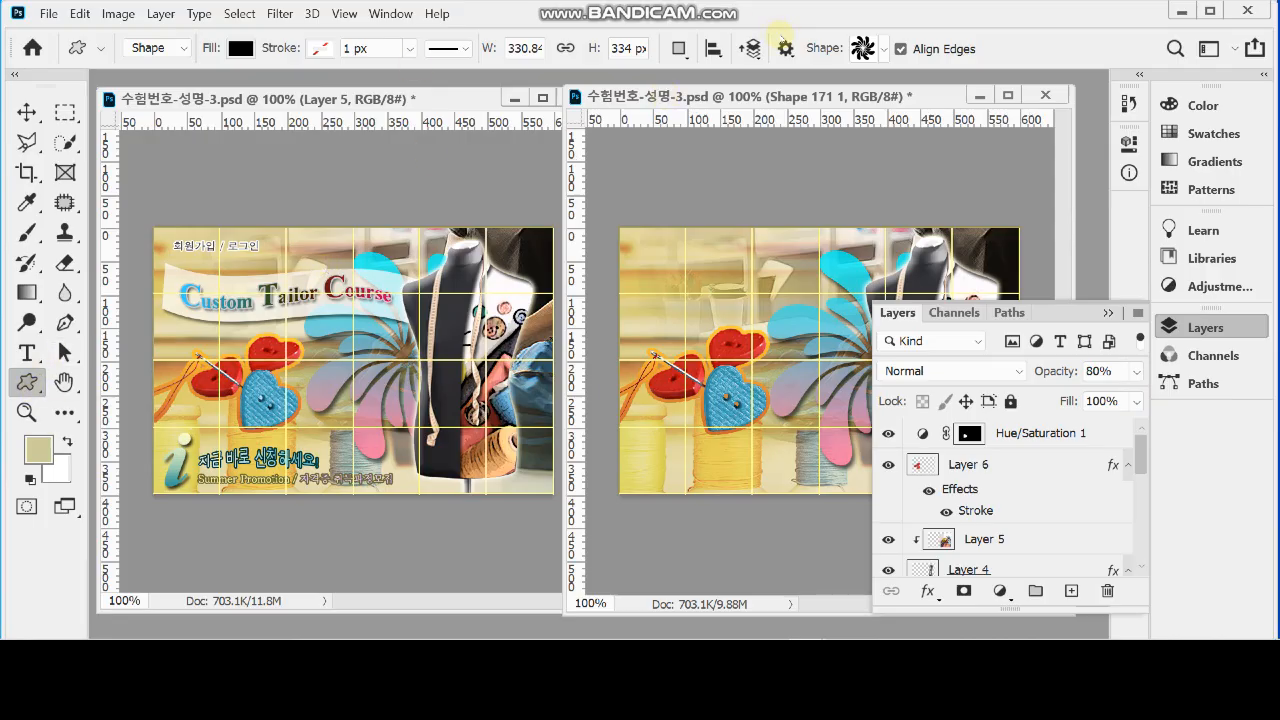
pyautogui.click(1205, 327)
# Draw the waving flag custom shape from the legacy Banners and Awards set, about 393 × 101 px, across the canvas's upper left beside the mannequin
pyautogui.click(884, 52)
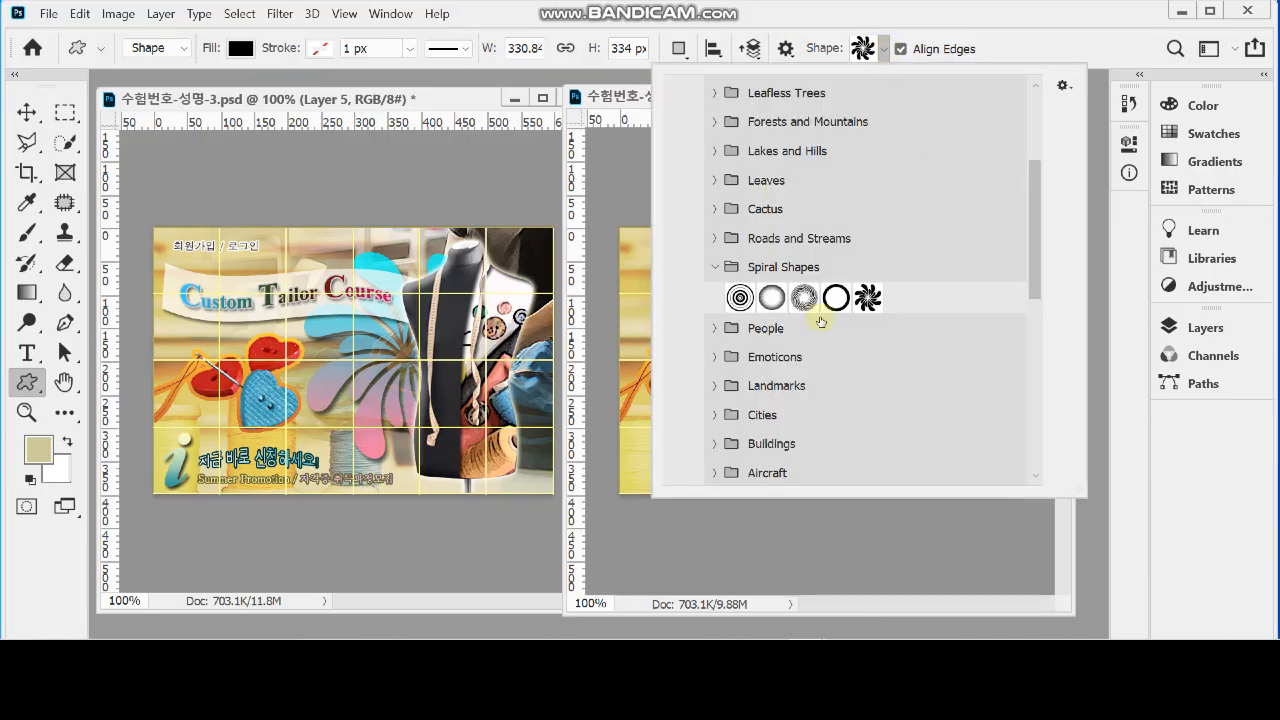
pyautogui.scroll(4, 820, 321)
pyautogui.click(690, 212)
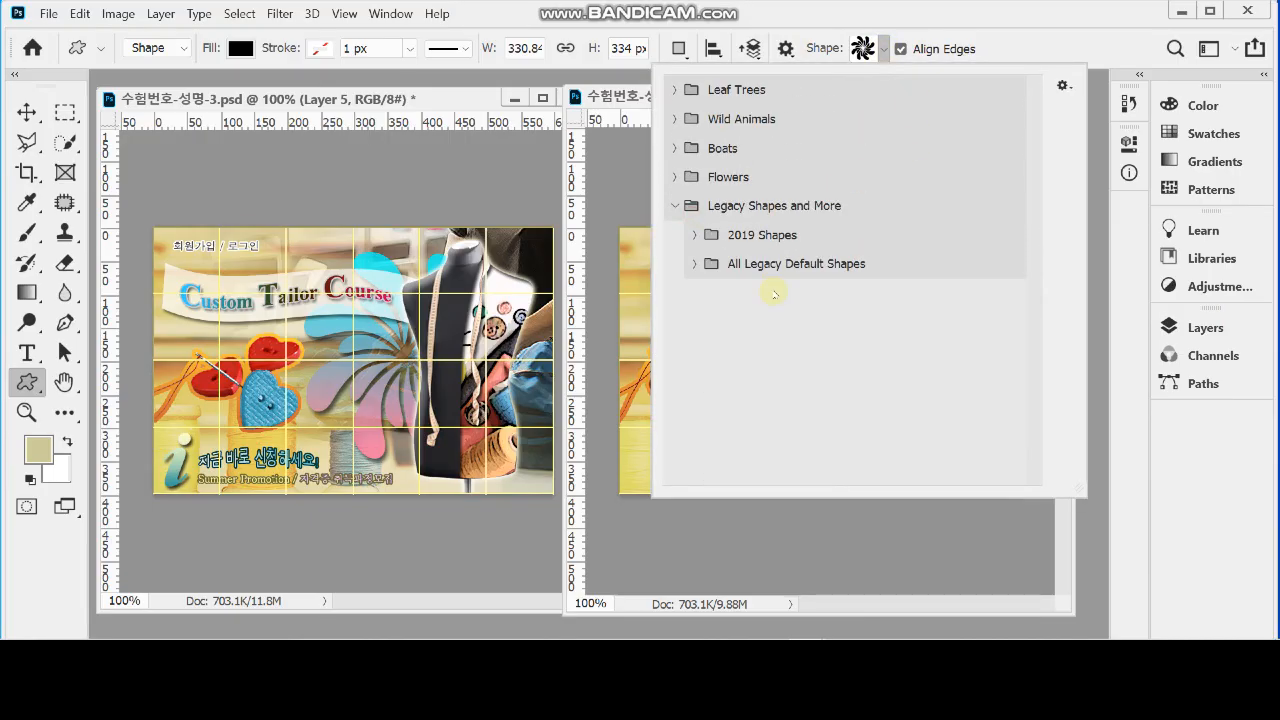
pyautogui.click(688, 264)
pyautogui.scroll(-2, 776, 347)
pyautogui.scroll(-2, 776, 347)
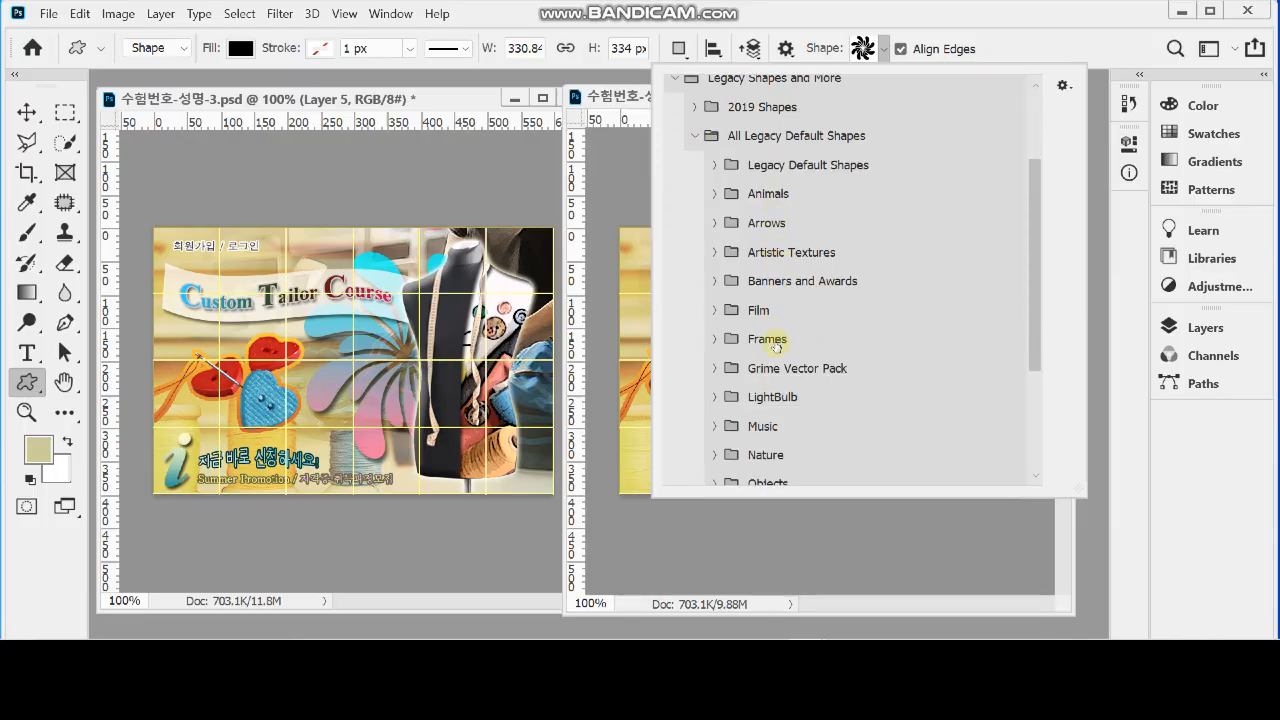
pyautogui.click(713, 281)
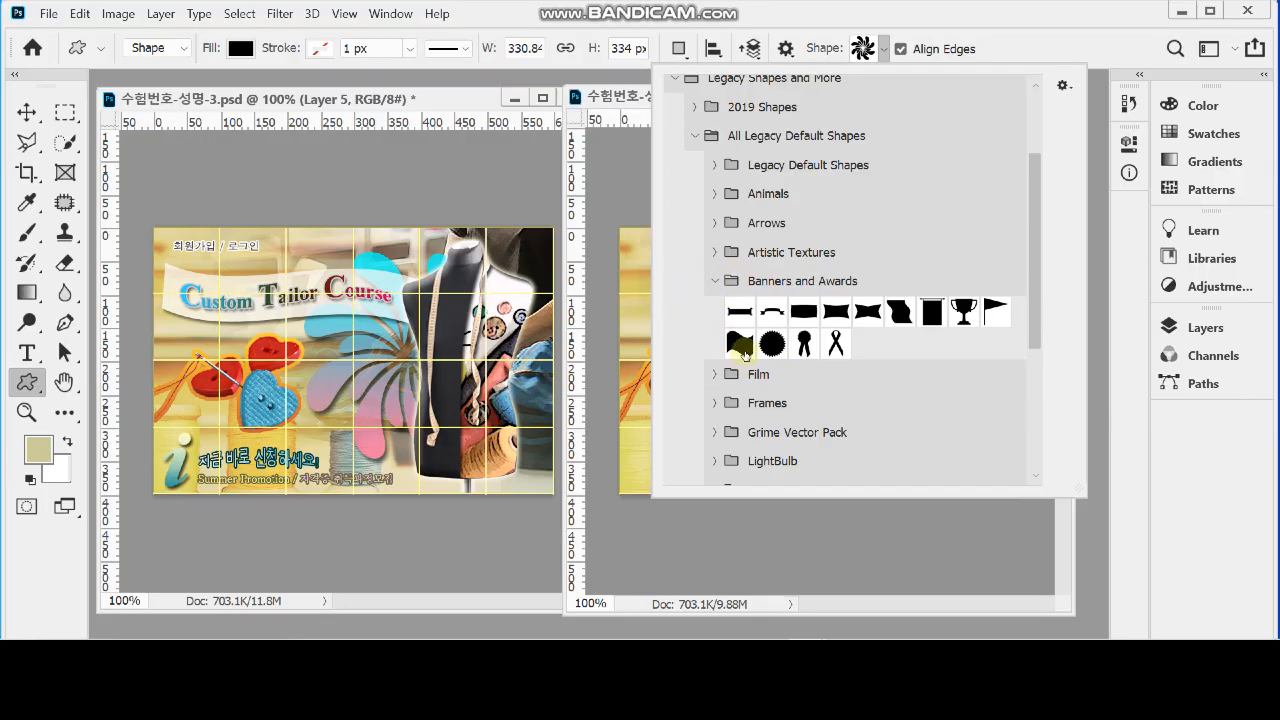
pyautogui.click(742, 350)
pyautogui.click(1008, 30)
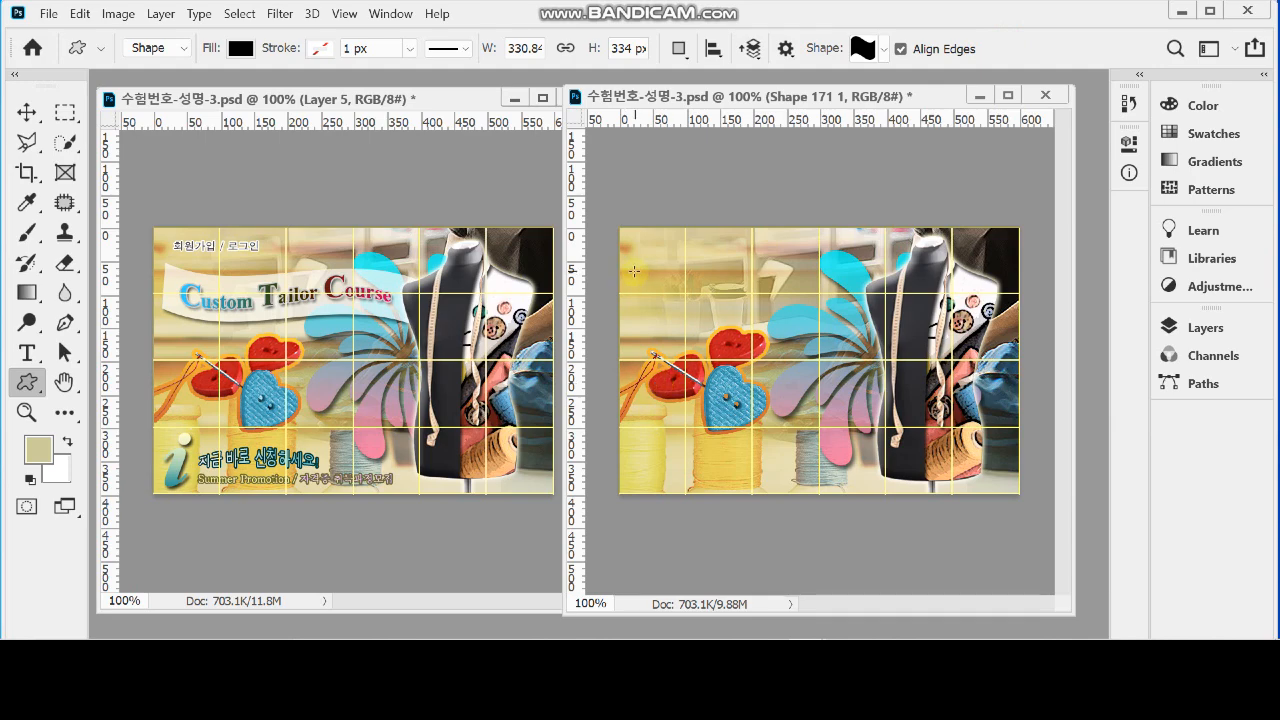
pyautogui.moveTo(635, 270); pyautogui.dragTo(897, 338)
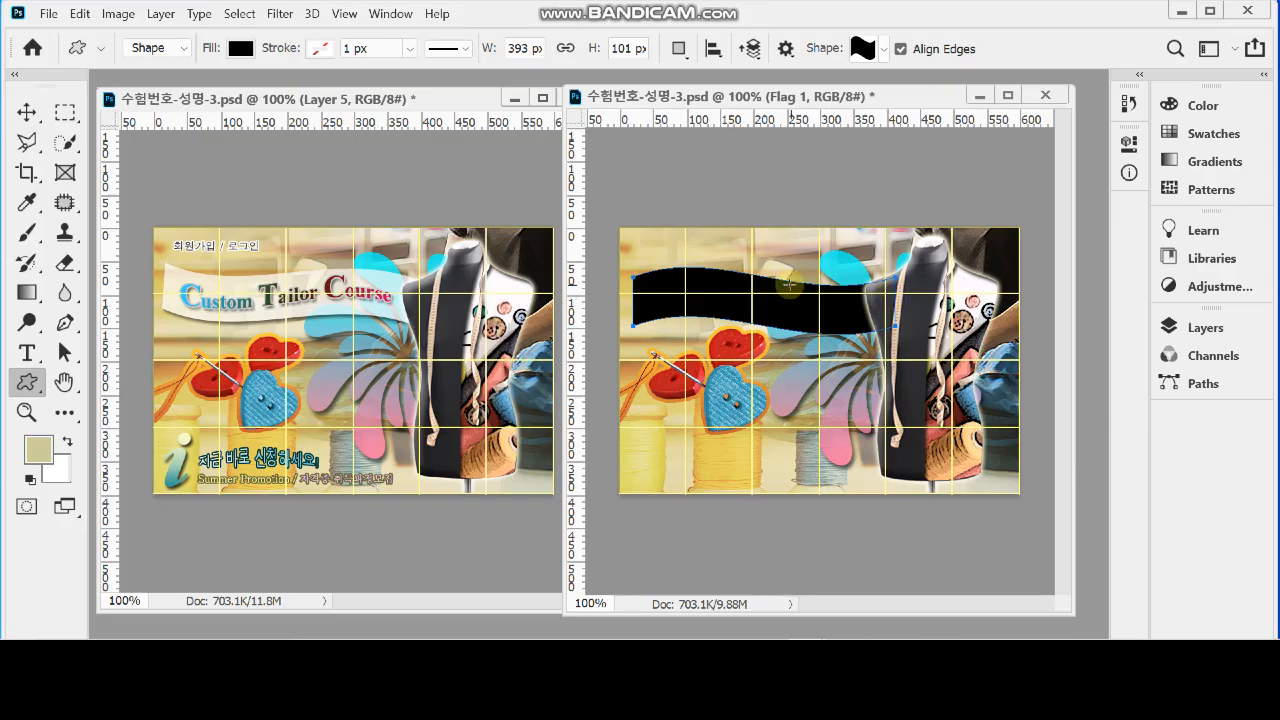
# Change the flag shape's fill colour to white (ffffff)
pyautogui.click(1200, 329)
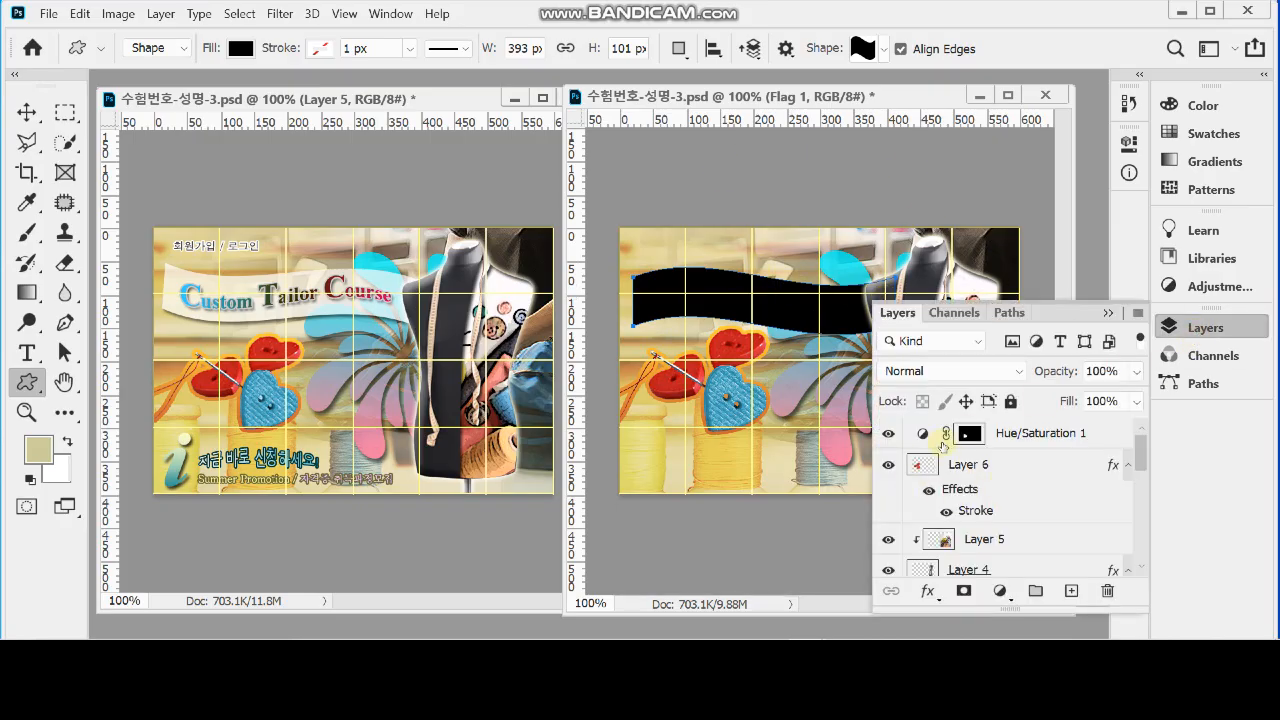
pyautogui.scroll(-5, 928, 488)
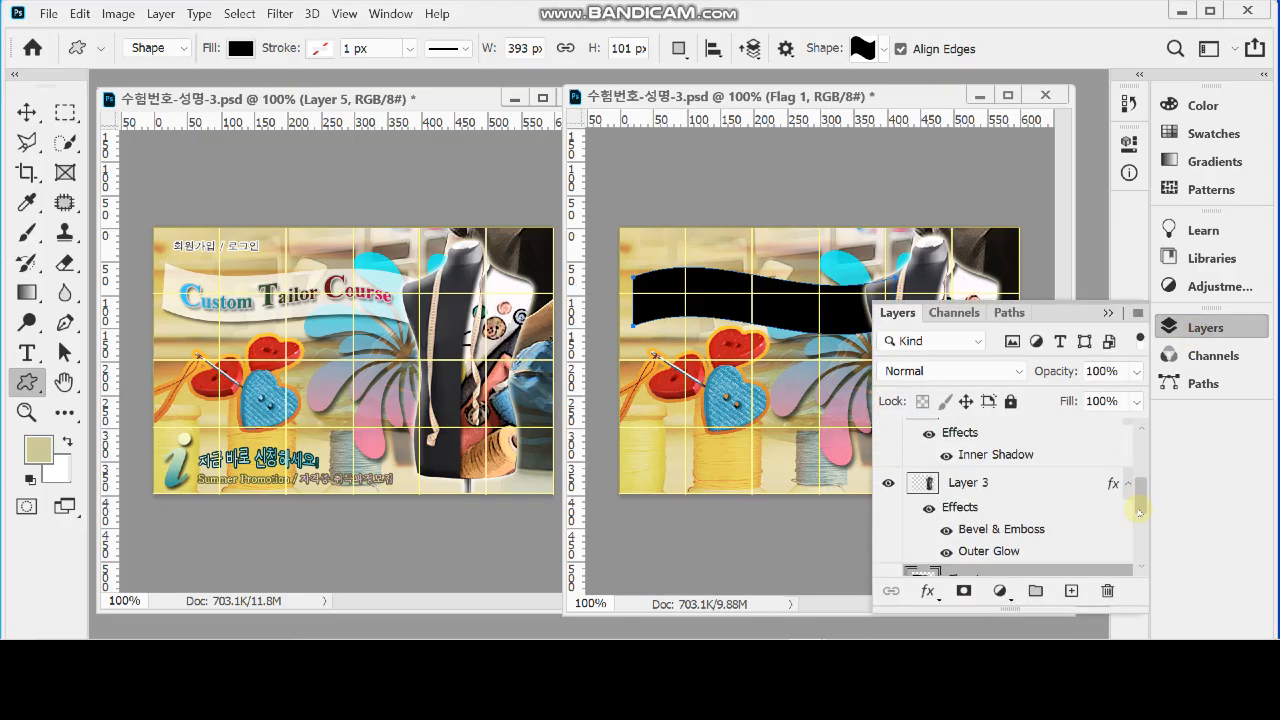
pyautogui.doubleClick(916, 472)
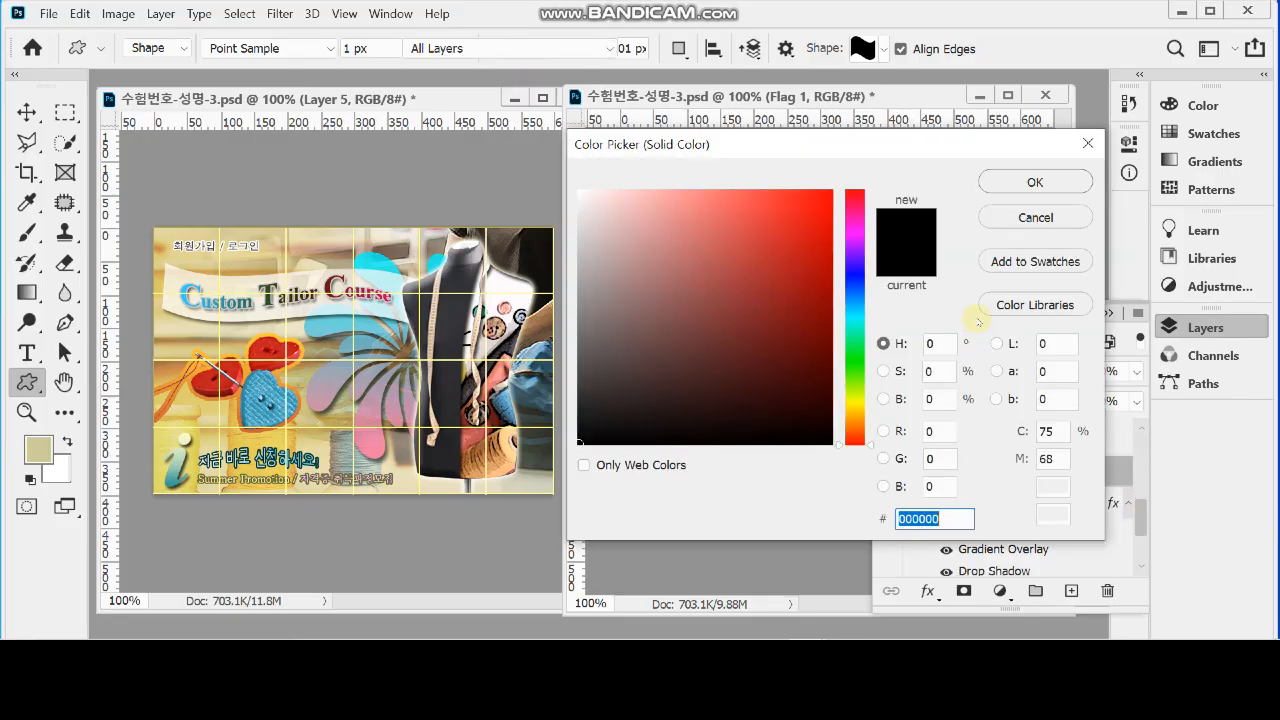
pyautogui.moveTo(621, 234); pyautogui.dragTo(578, 189)
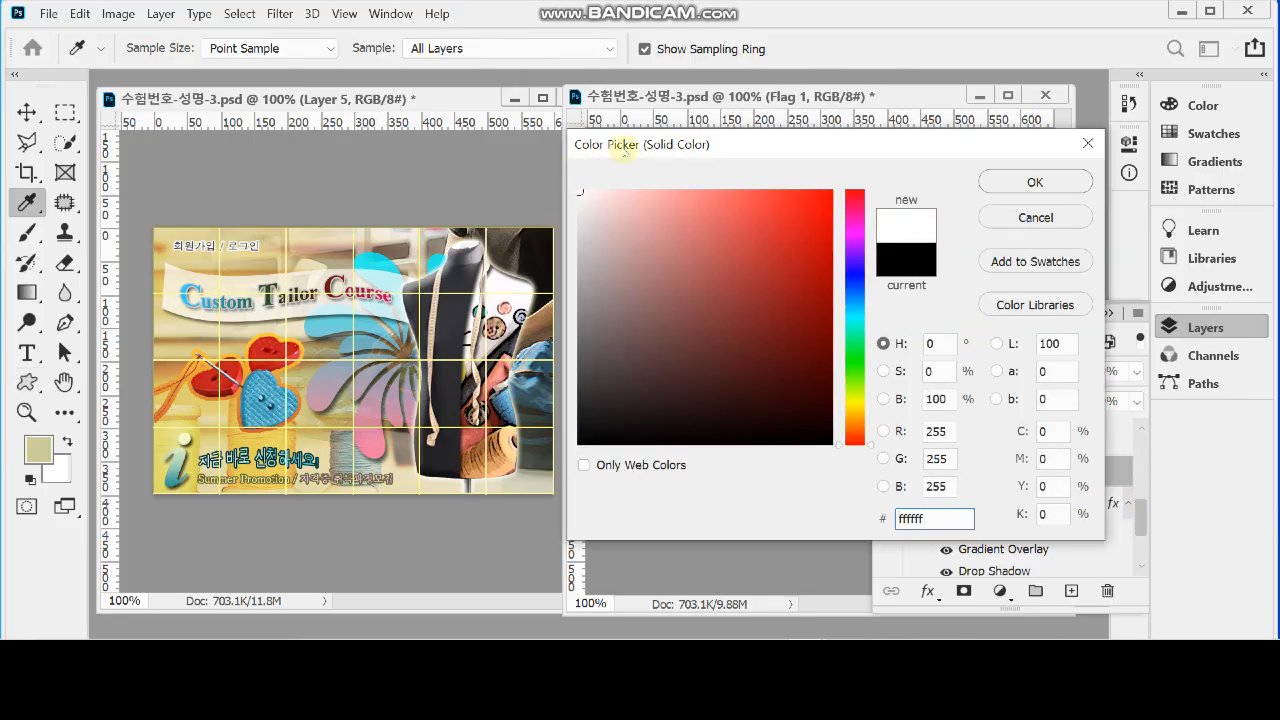
pyautogui.click(1038, 181)
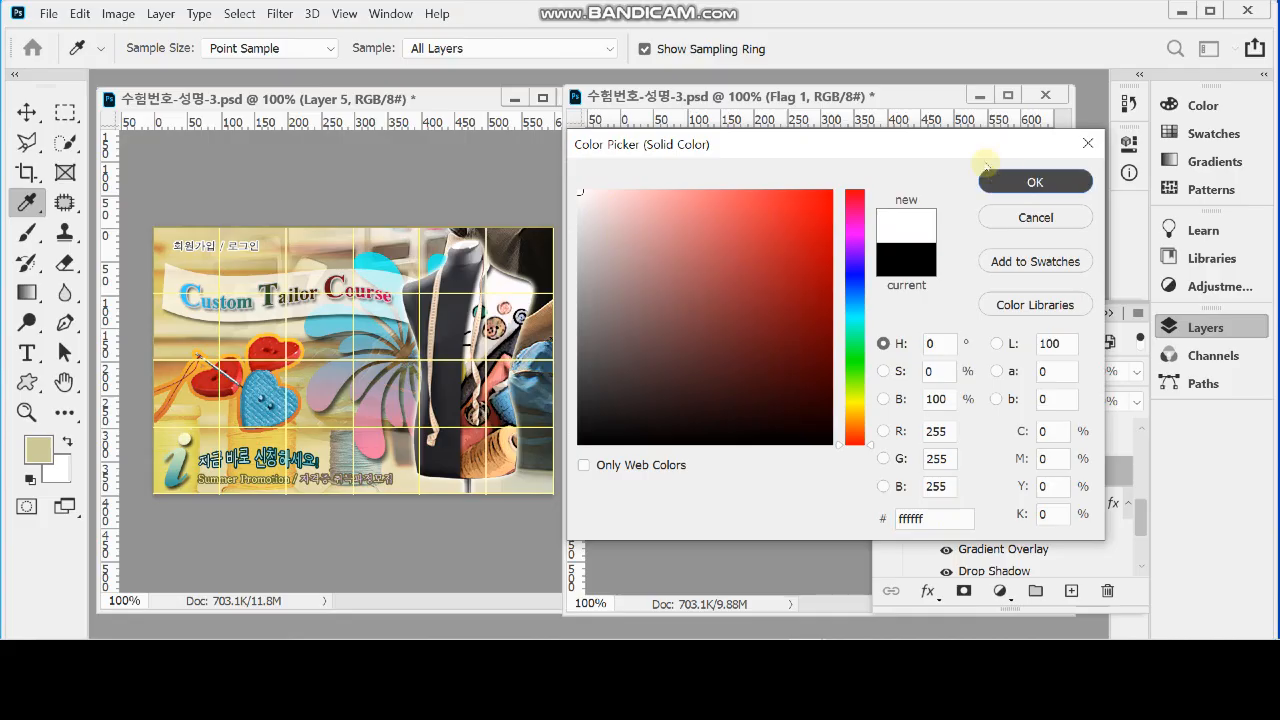
pyautogui.click(1186, 327)
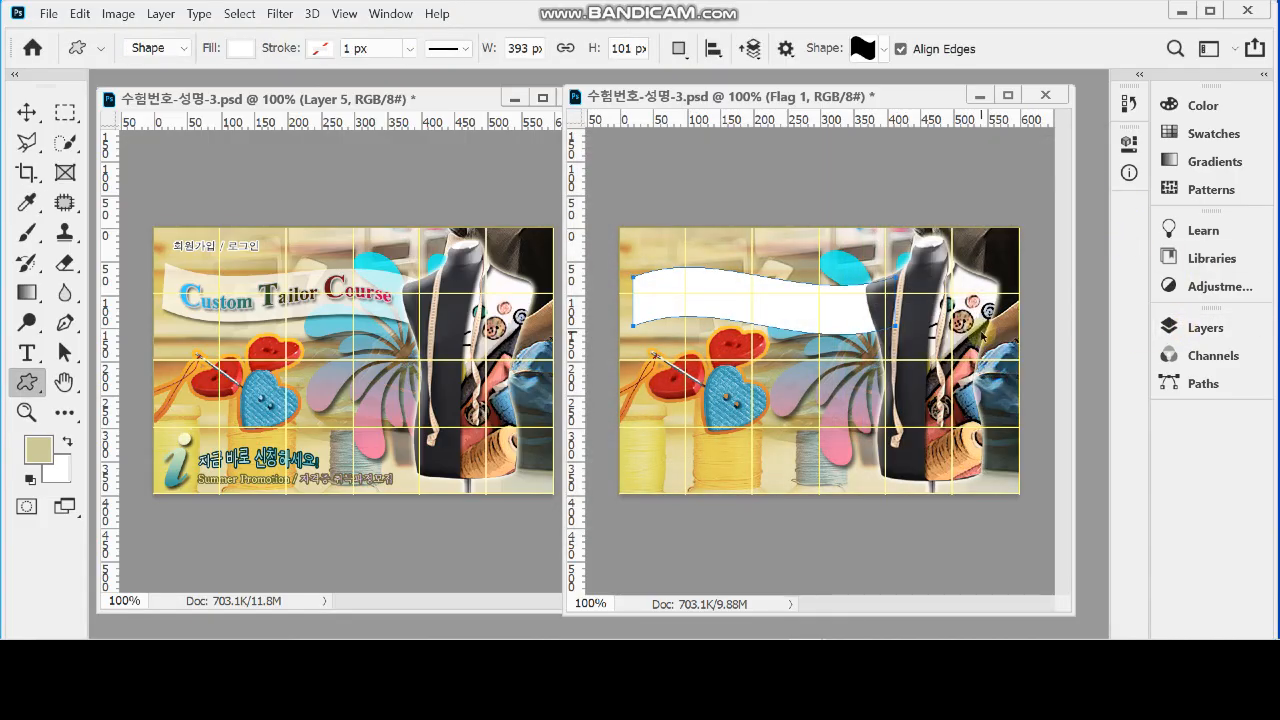
# Free-transform the flag shape: flip it vertically, scale its height to about 96% and rotate it about 3.7°
pyautogui.hotkey('ctrl', 't')
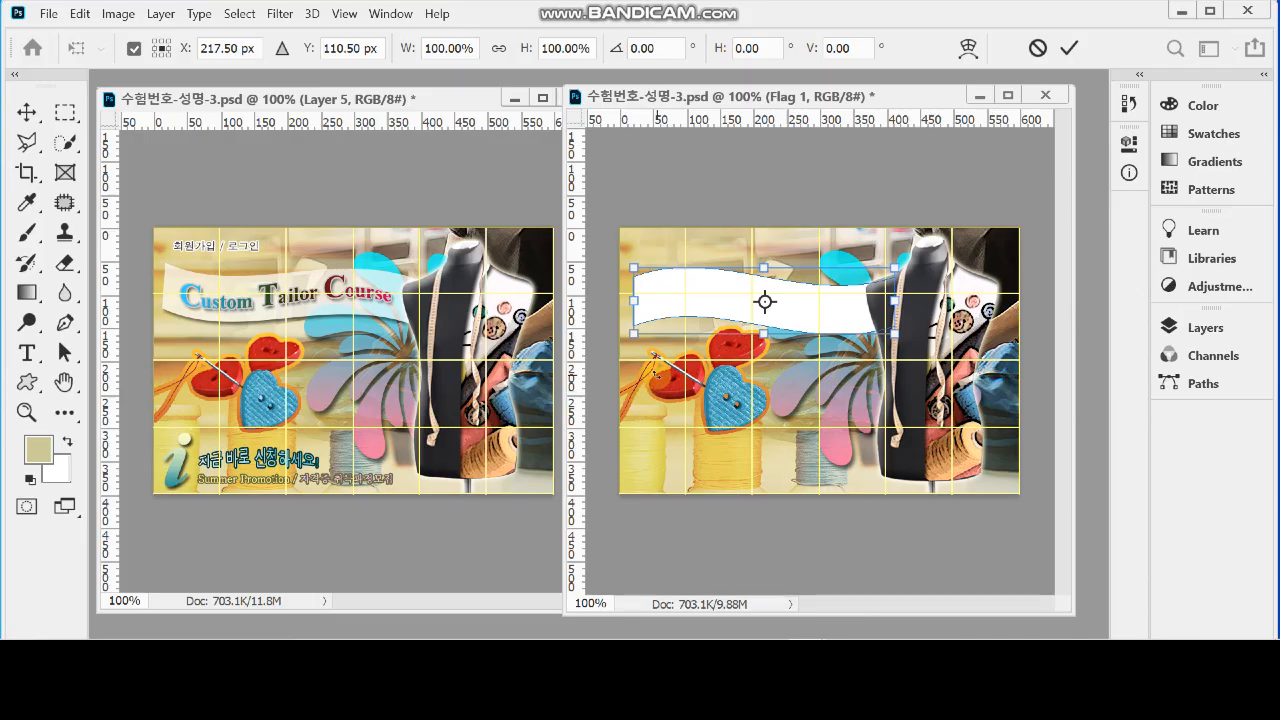
pyautogui.rightClick(690, 308)
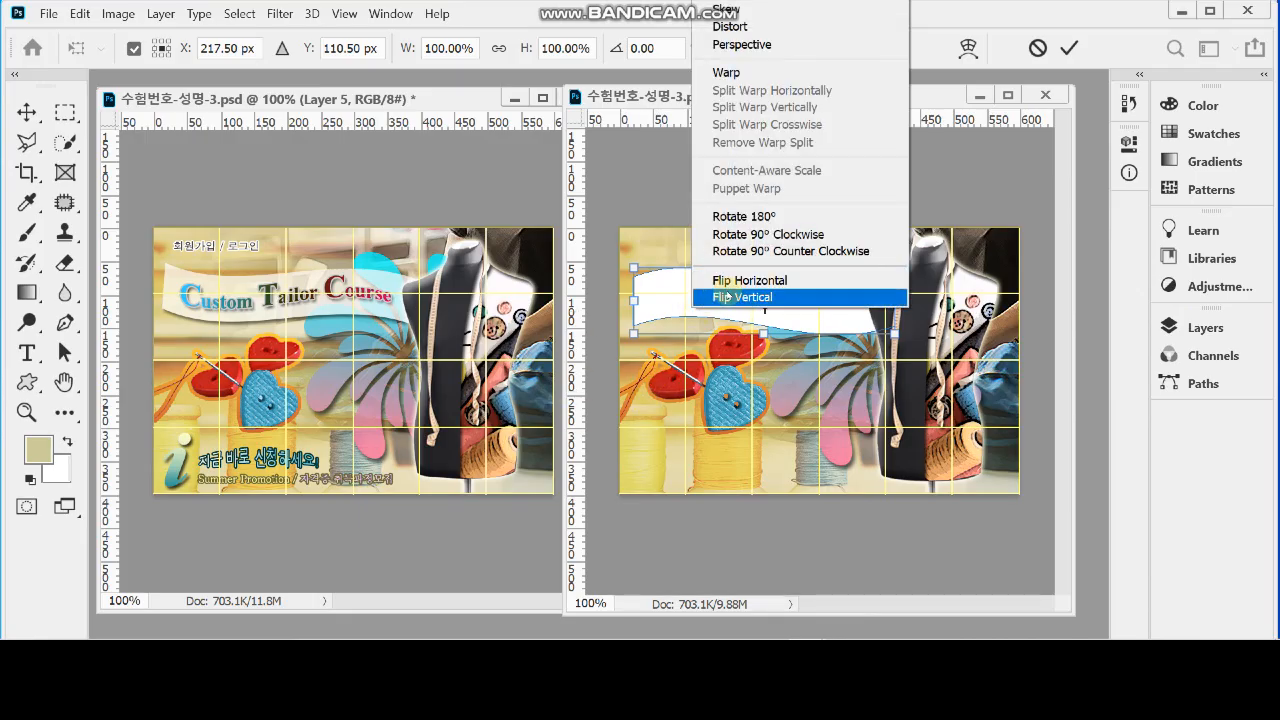
pyautogui.click(729, 297)
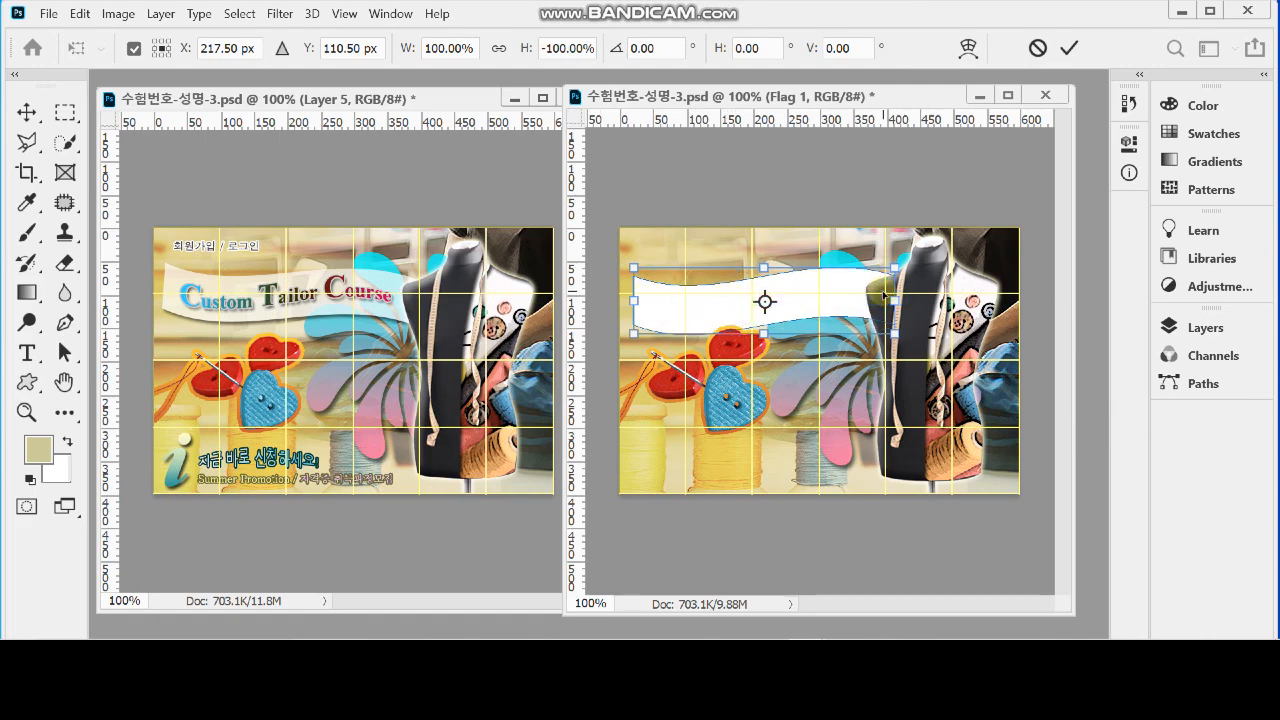
pyautogui.moveTo(756, 401)
pyautogui.mouseDown()
pyautogui.moveTo(746, 398)
pyautogui.moveTo(770, 398)
pyautogui.moveTo(756, 411)
pyautogui.mouseUp()
pyautogui.moveTo(810, 305); pyautogui.dragTo(761, 328)
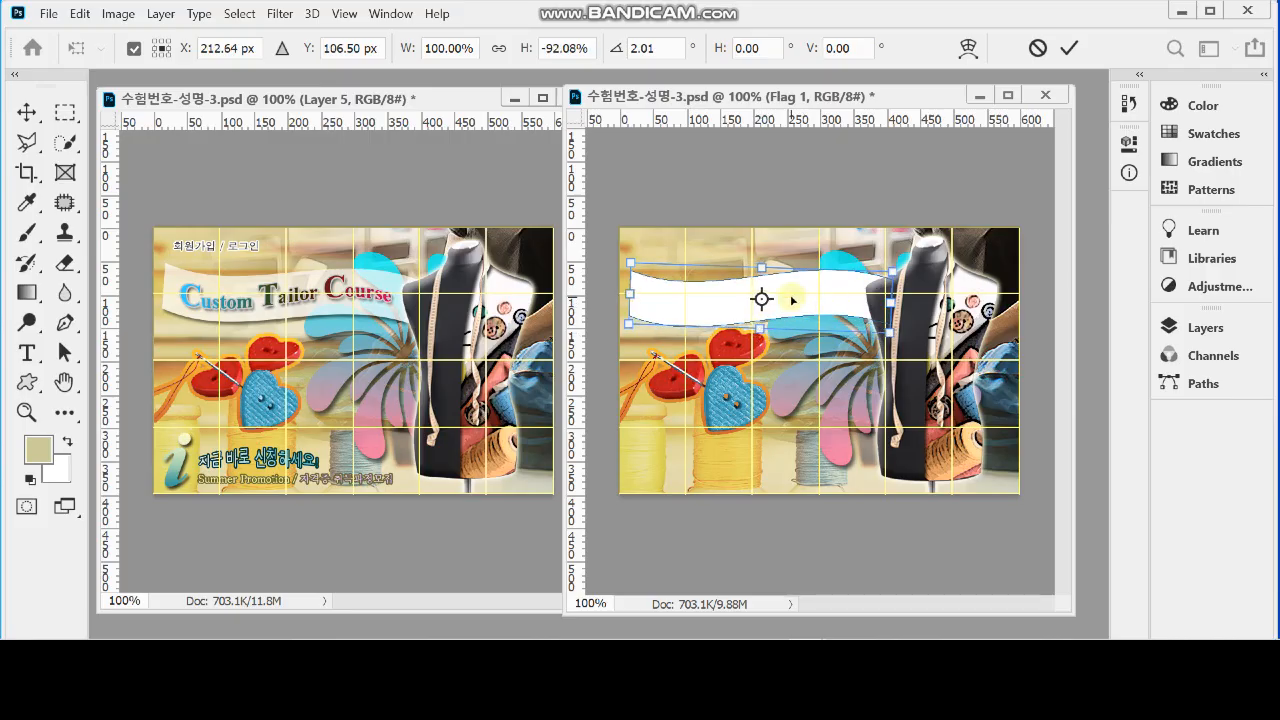
pyautogui.moveTo(762, 268); pyautogui.dragTo(762, 265)
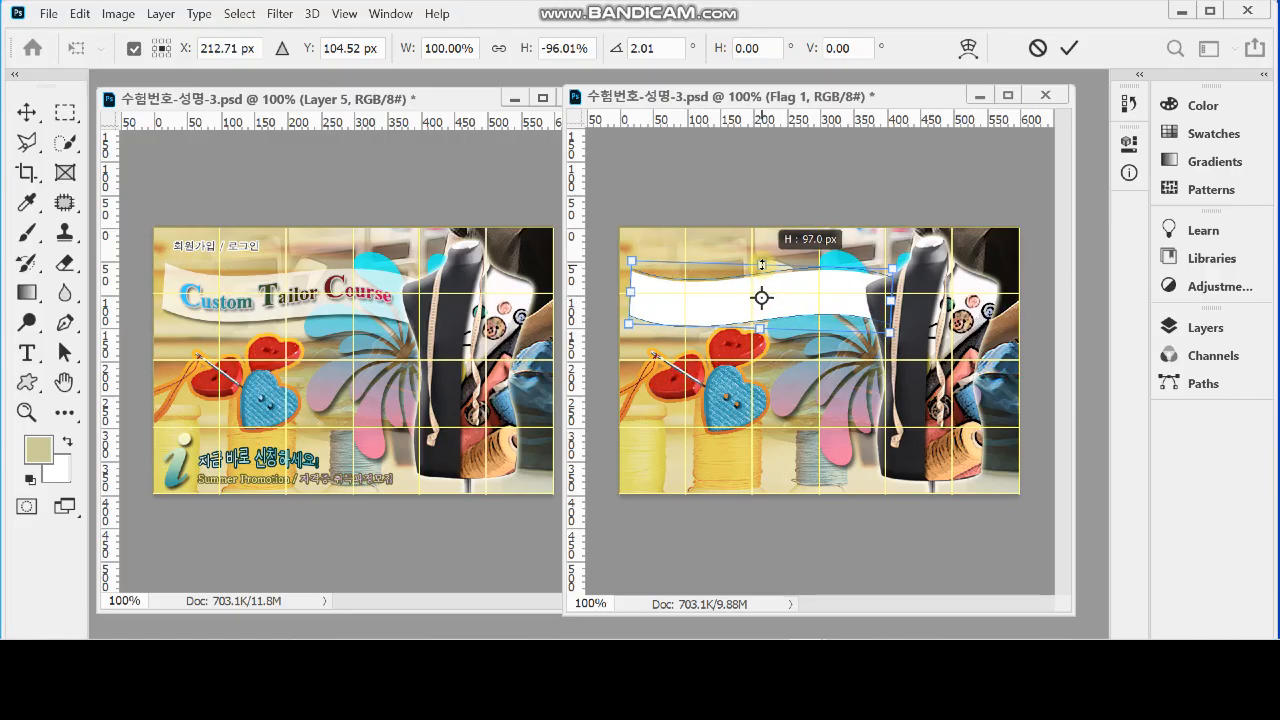
pyautogui.moveTo(750, 350); pyautogui.dragTo(703, 367)
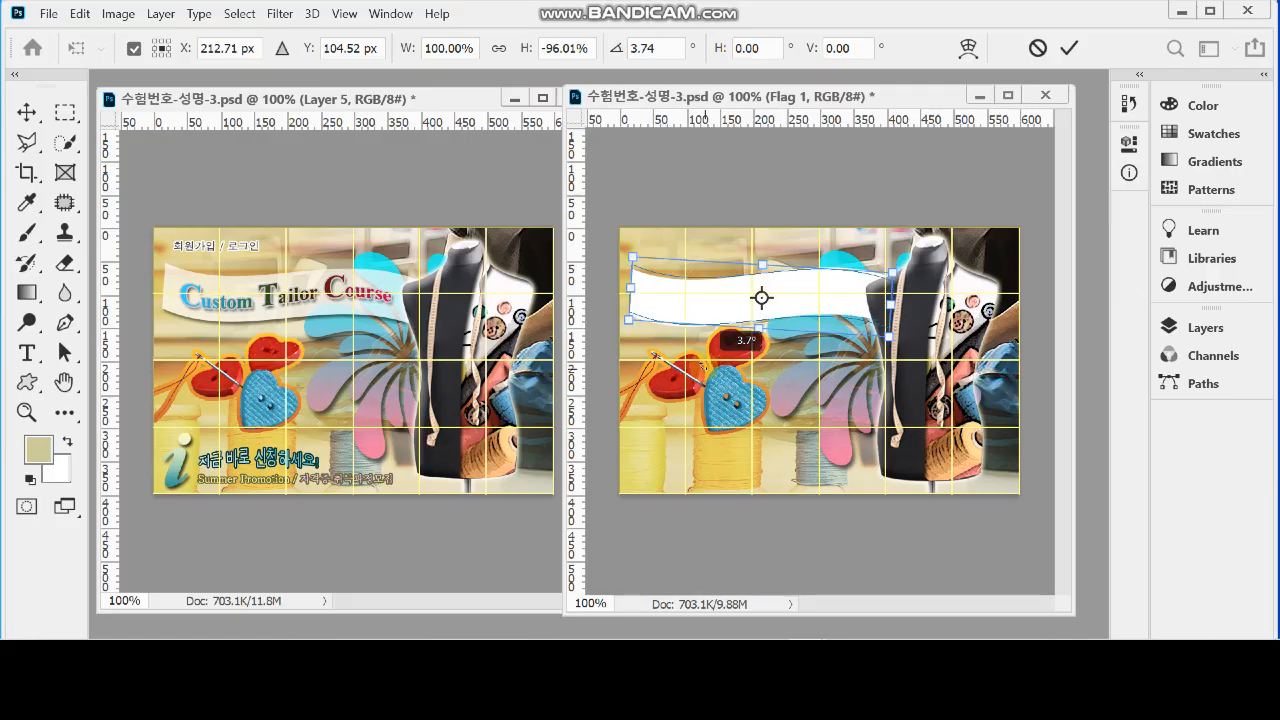
pyautogui.press('Return')
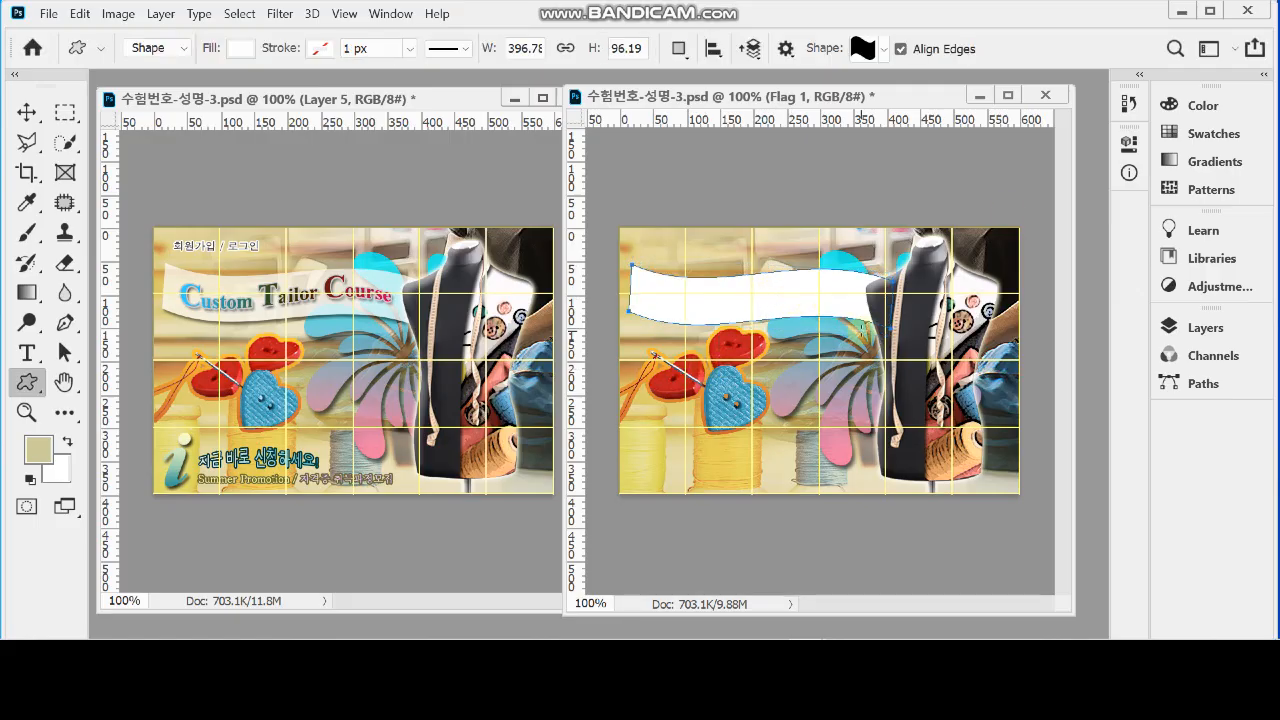
# Set the flag shape layer's opacity to 70%
pyautogui.click(1205, 327)
pyautogui.click(1048, 372)
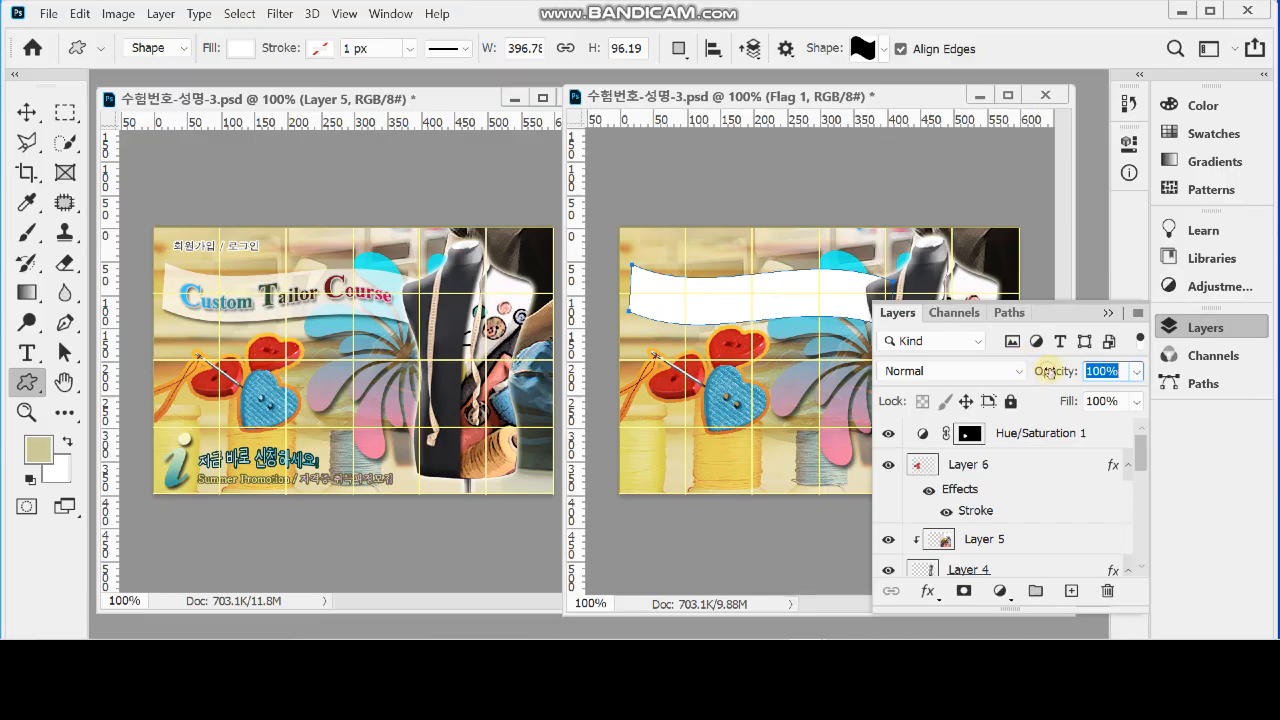
pyautogui.write('70')
pyautogui.press('Return')
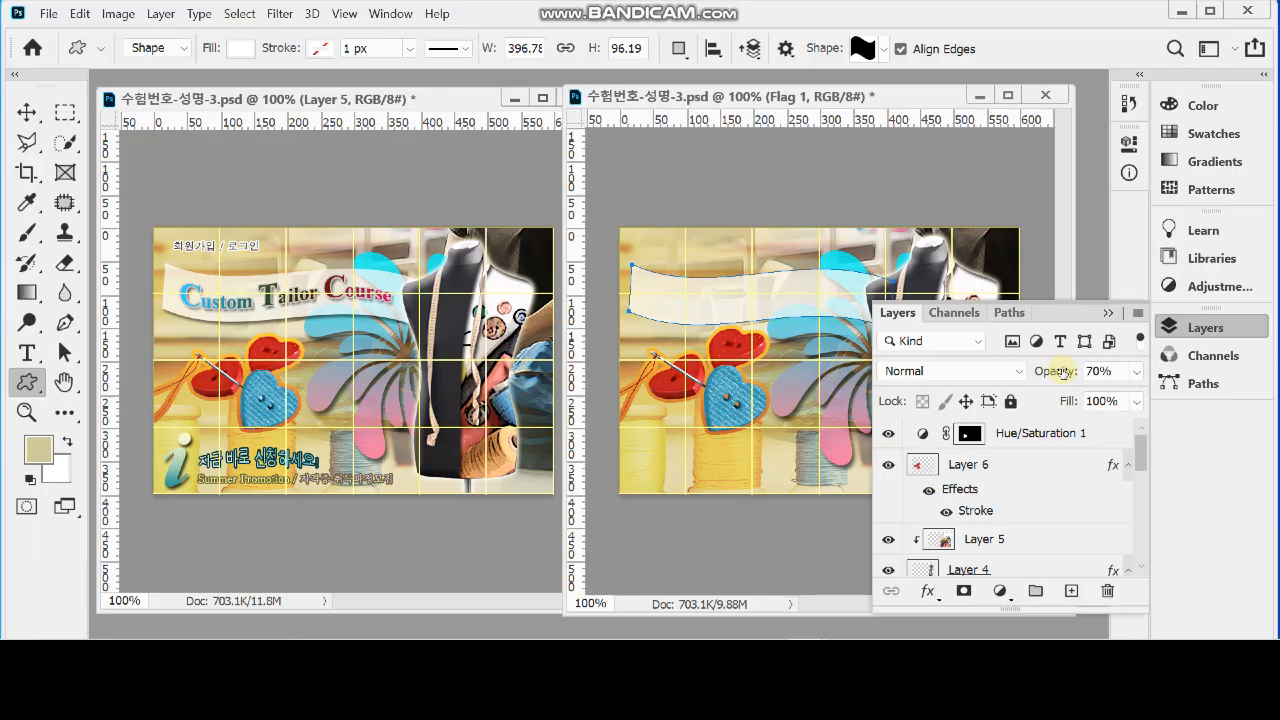
# Add a Drop Shadow to the flag with distance 5 px and size 5 px, and deselect its path
pyautogui.click(928, 591)
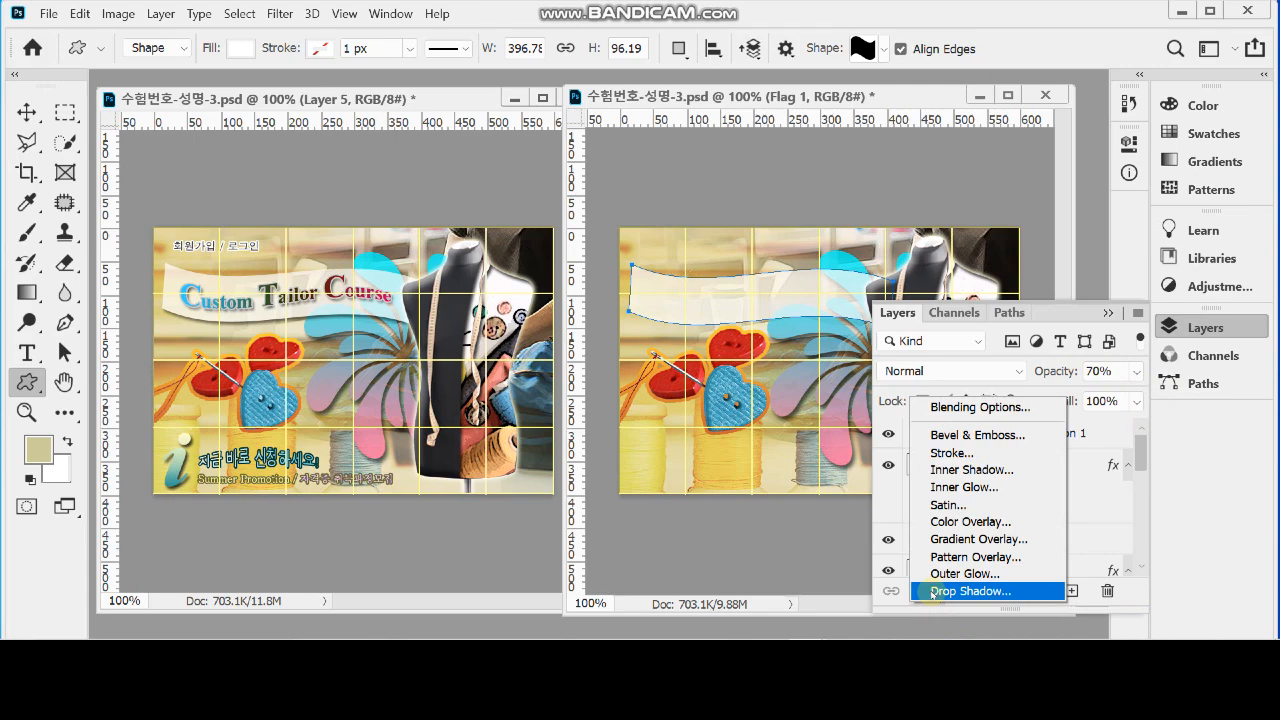
pyautogui.click(933, 591)
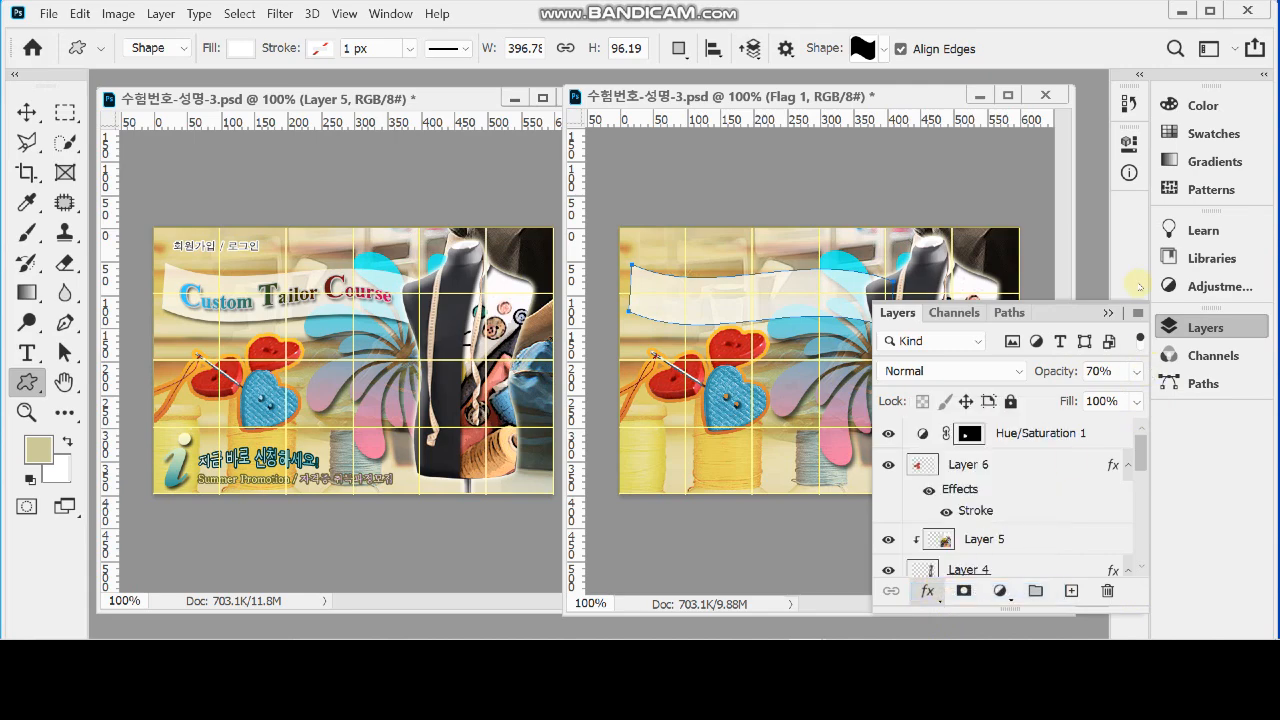
pyautogui.press('Tab')
pyautogui.press('Tab')
pyautogui.press('Tab')
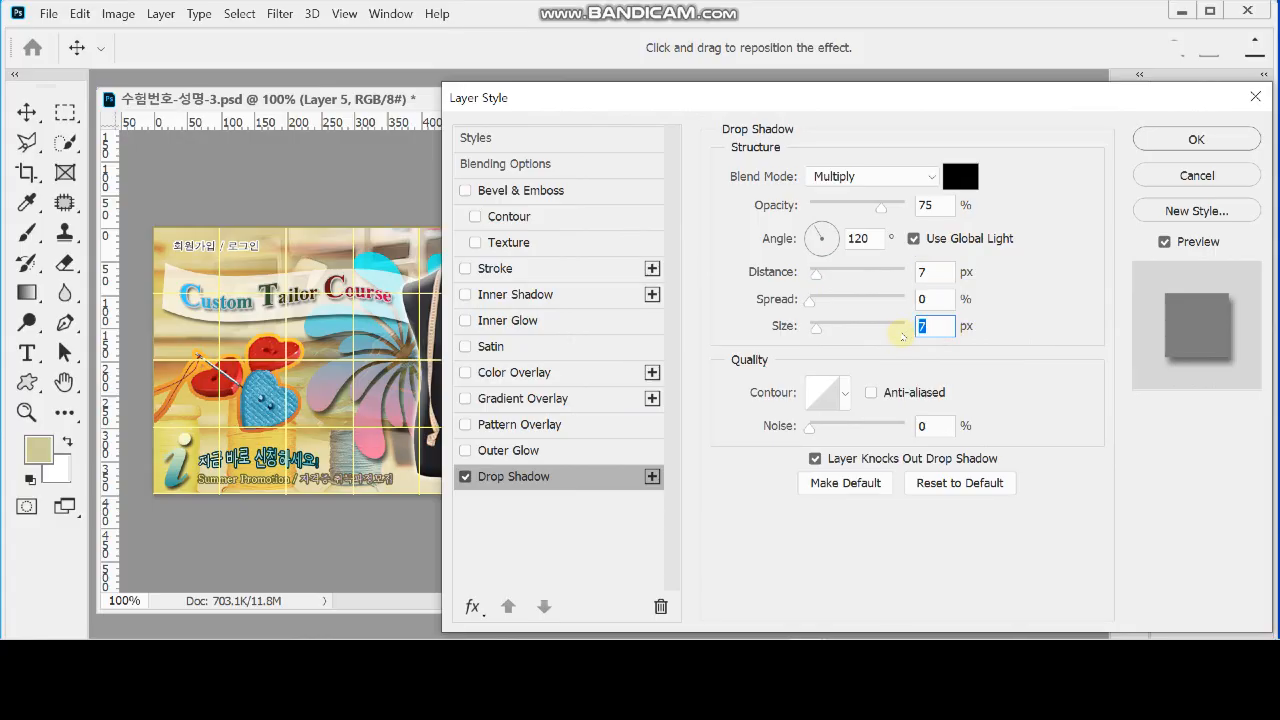
pyautogui.click(934, 279)
pyautogui.write('5')
pyautogui.click(920, 326)
pyautogui.write('5')
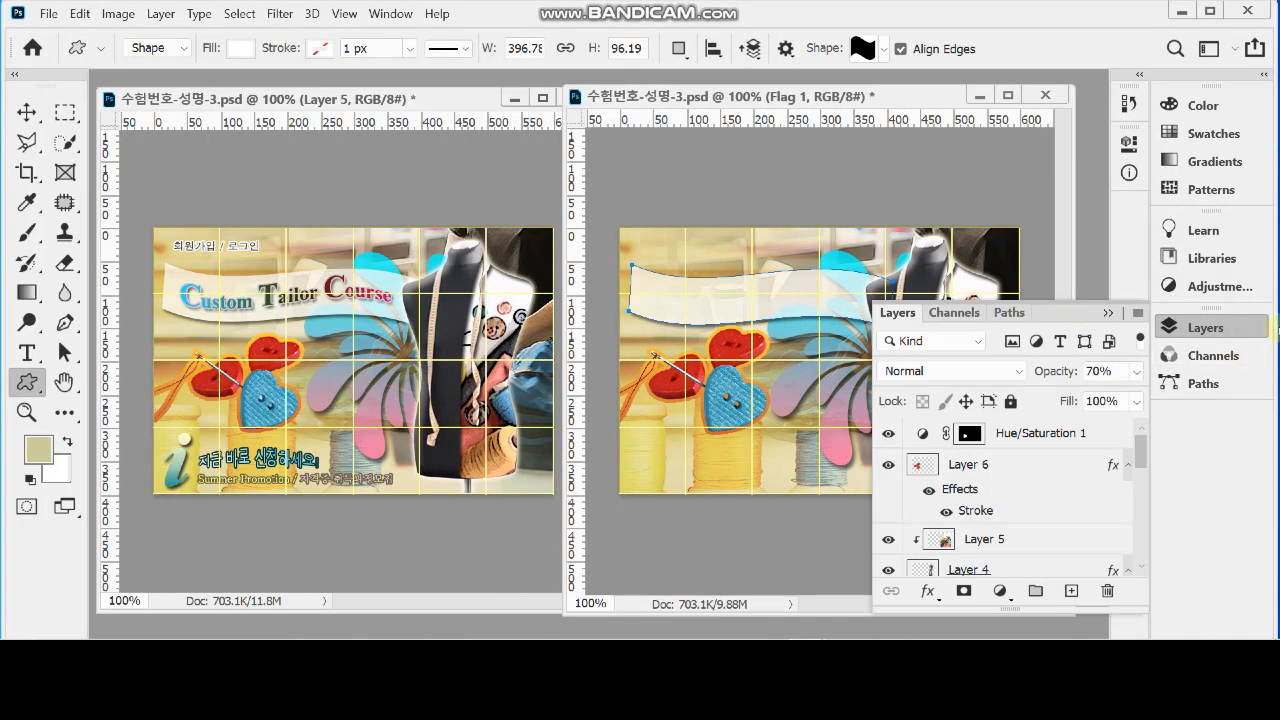
pyautogui.press('Return')
pyautogui.click(1210, 327)
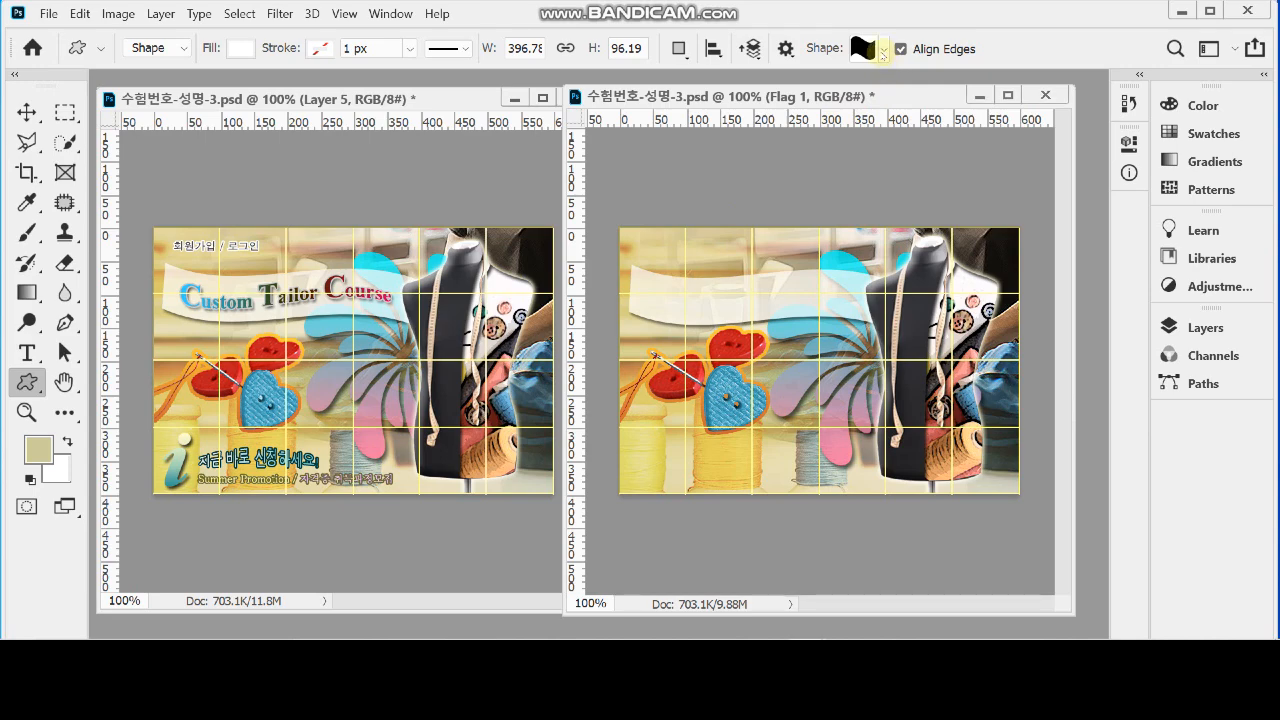
# Draw the italic "i" information shape from the legacy Symbols set, about 44 × 87 px, in the canvas's lower-left corner
pyautogui.click(883, 53)
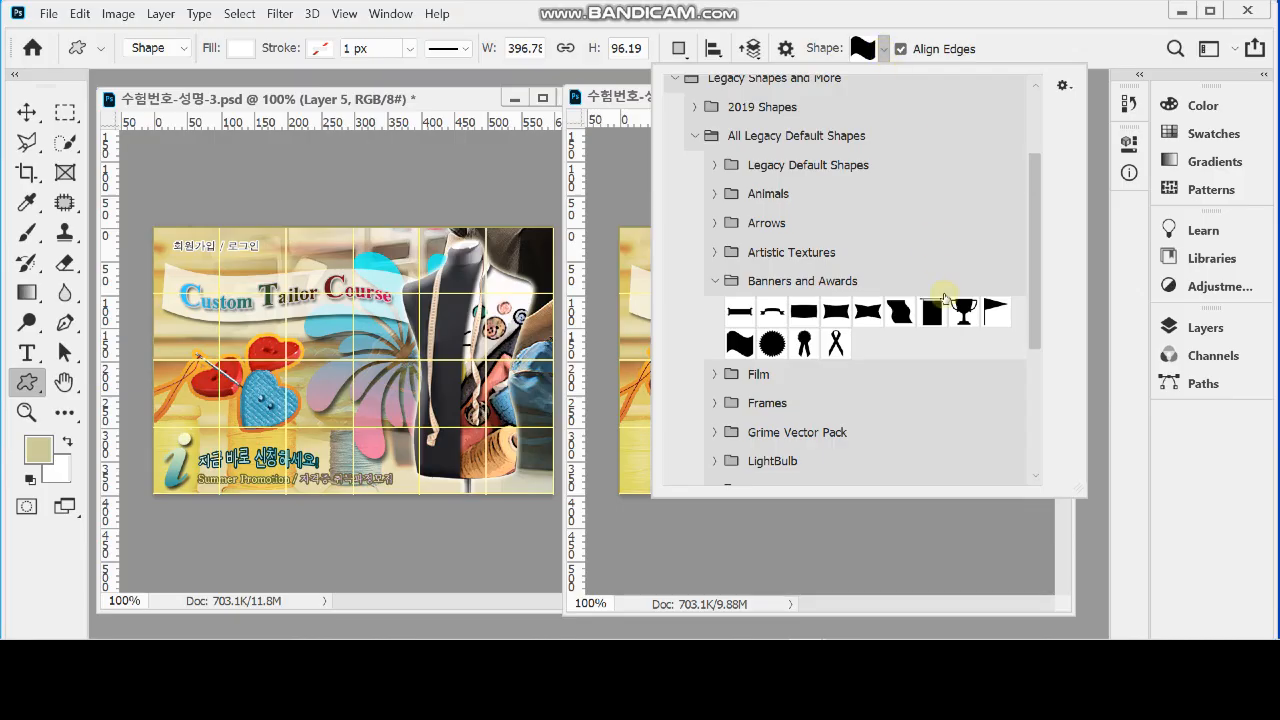
pyautogui.click(716, 284)
pyautogui.scroll(-5, 809, 403)
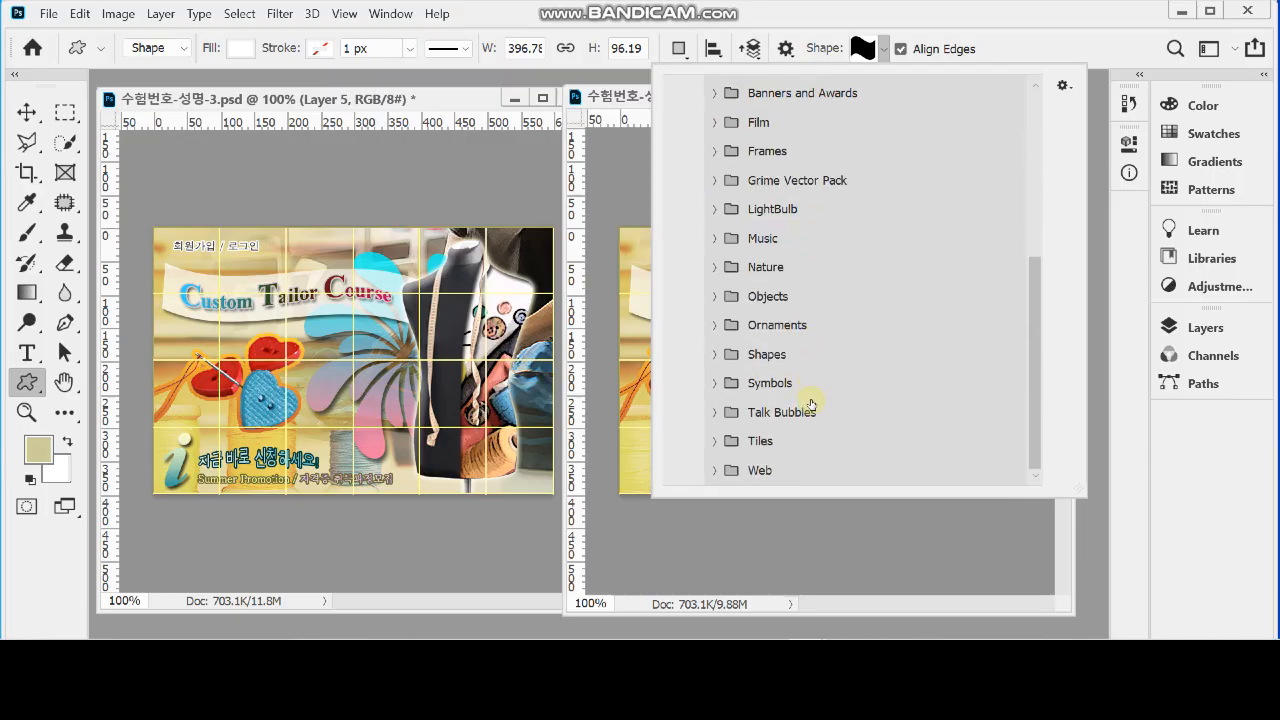
pyautogui.click(713, 386)
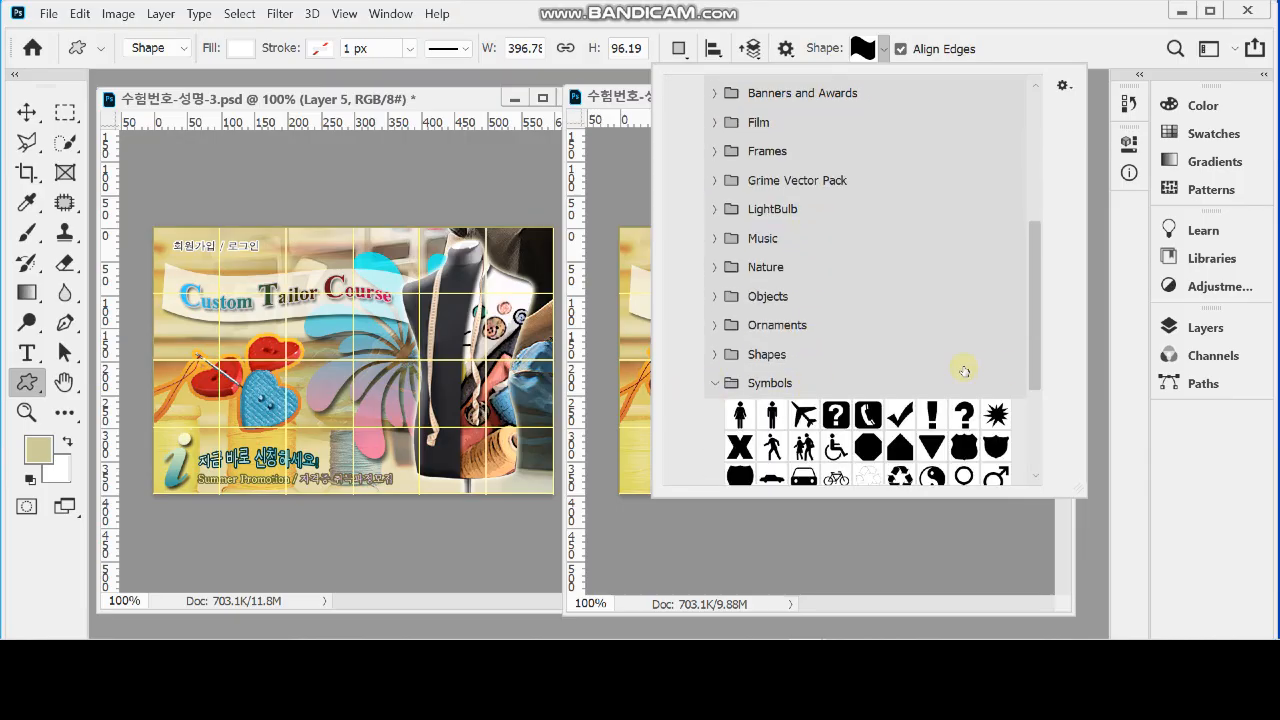
pyautogui.scroll(-1, 964, 371)
pyautogui.scroll(-2, 967, 341)
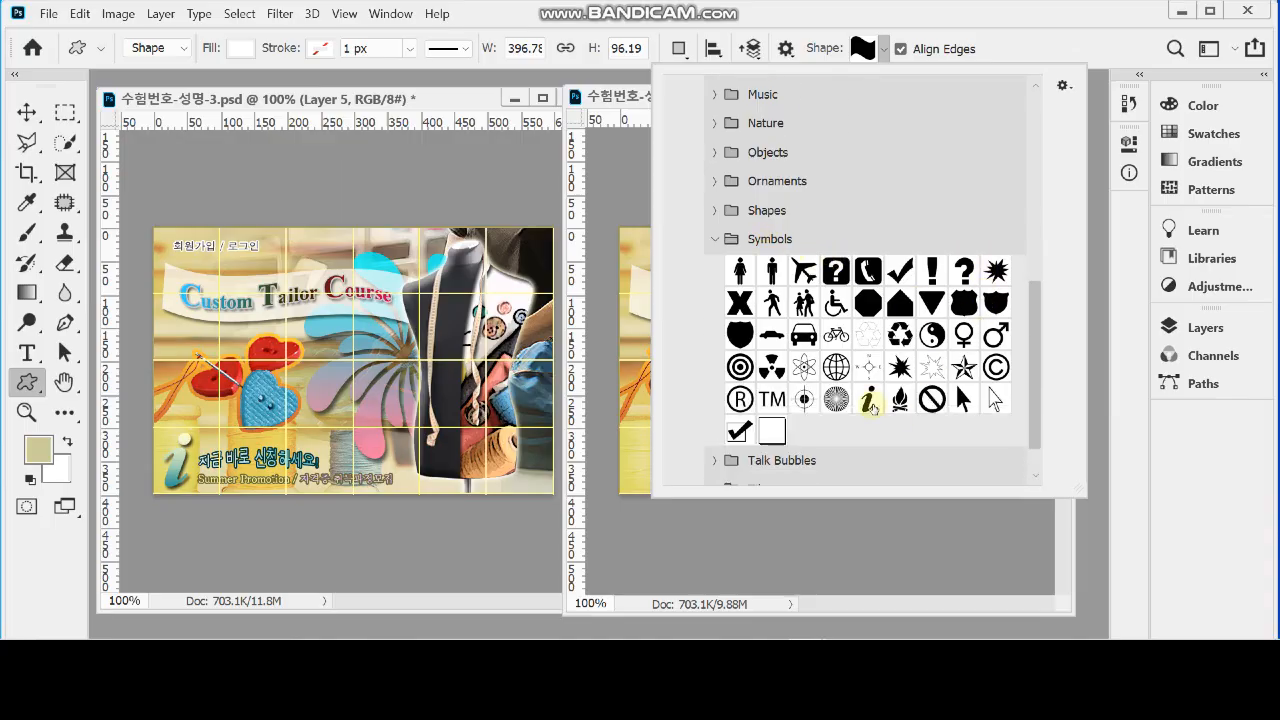
pyautogui.click(868, 401)
pyautogui.click(976, 38)
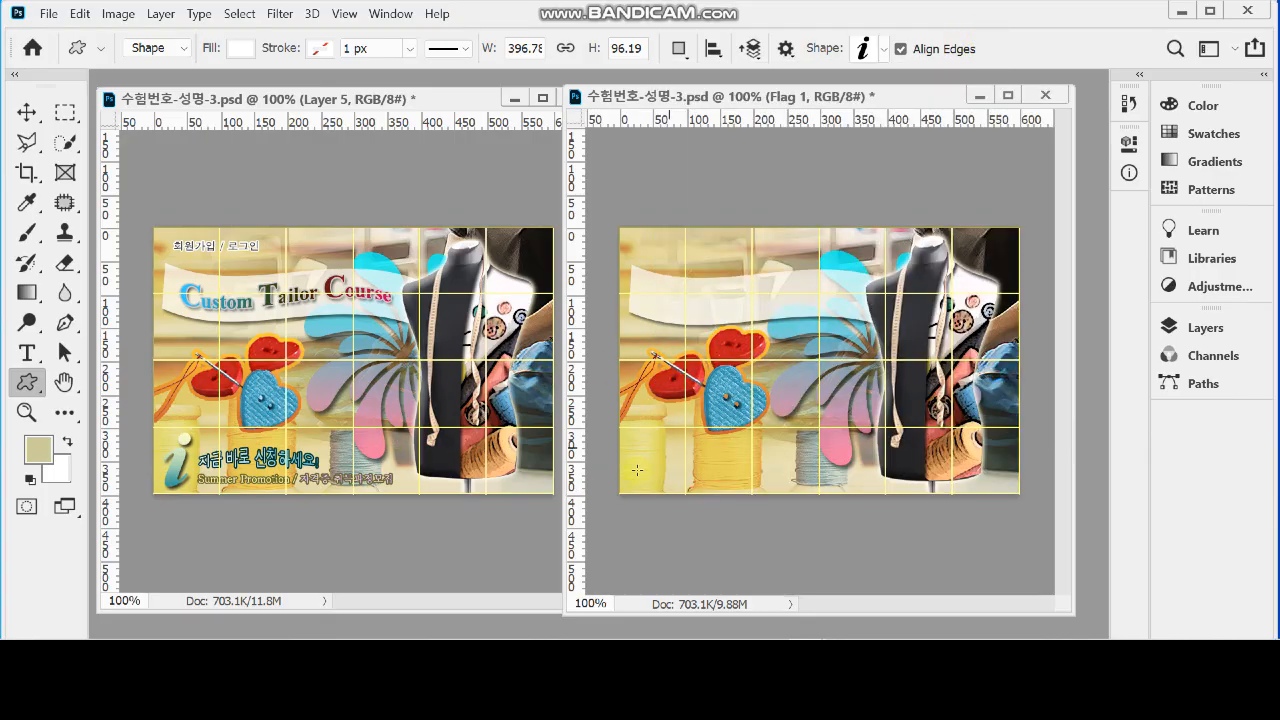
pyautogui.moveTo(634, 443); pyautogui.dragTo(677, 497)
pyautogui.moveTo(681, 497); pyautogui.dragTo(650, 467)
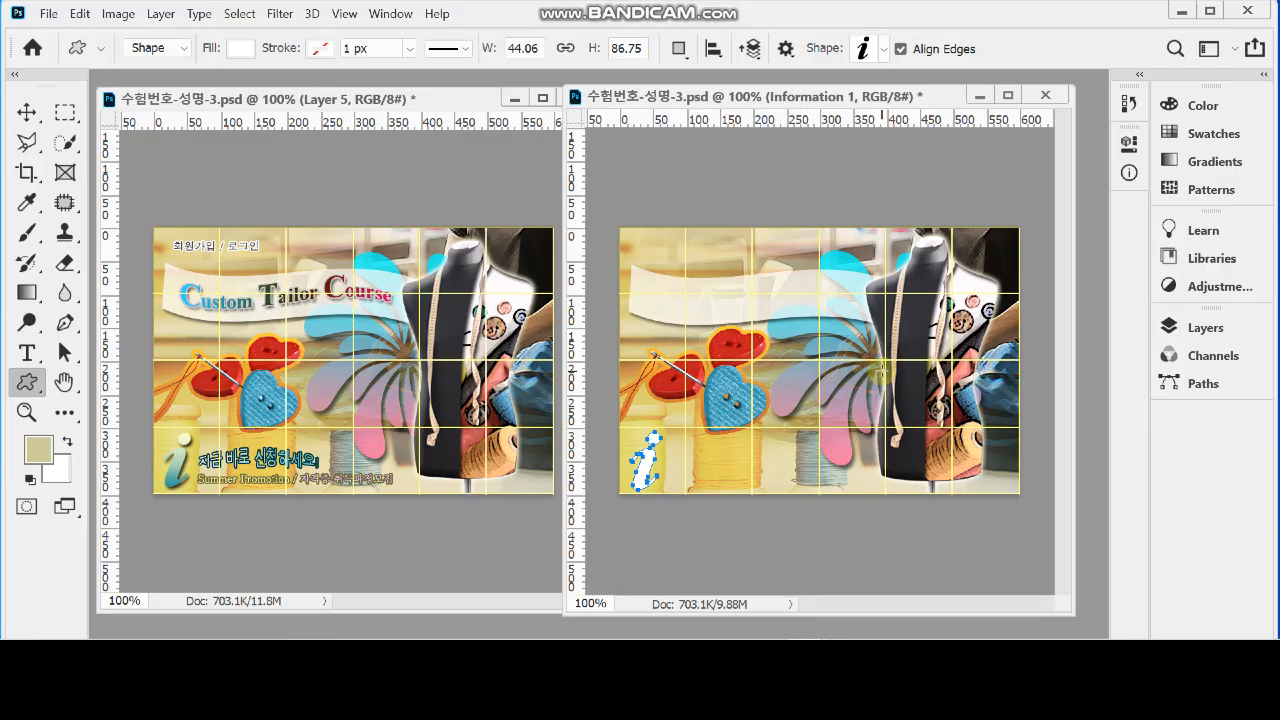
# Add a Gradient Overlay to the information shape, setting the left colour stop to #ffc and recolouring the right stop to teal
pyautogui.click(1205, 327)
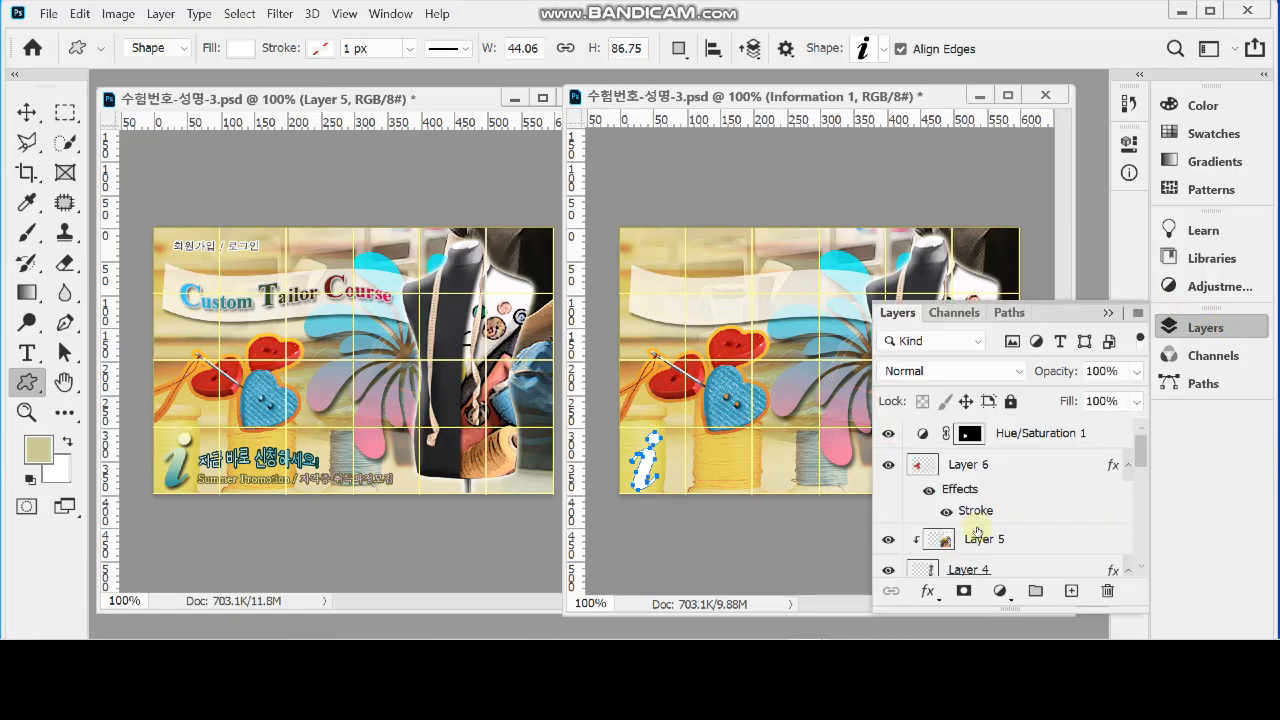
pyautogui.click(928, 591)
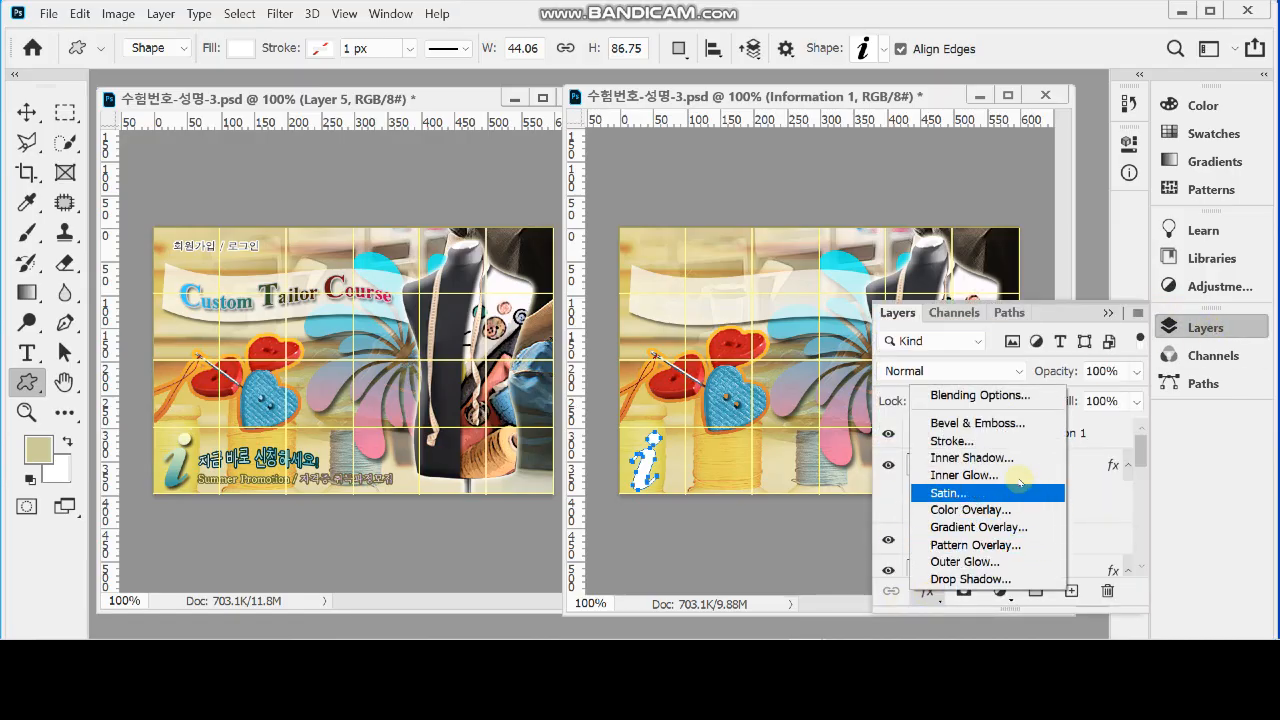
pyautogui.click(1022, 528)
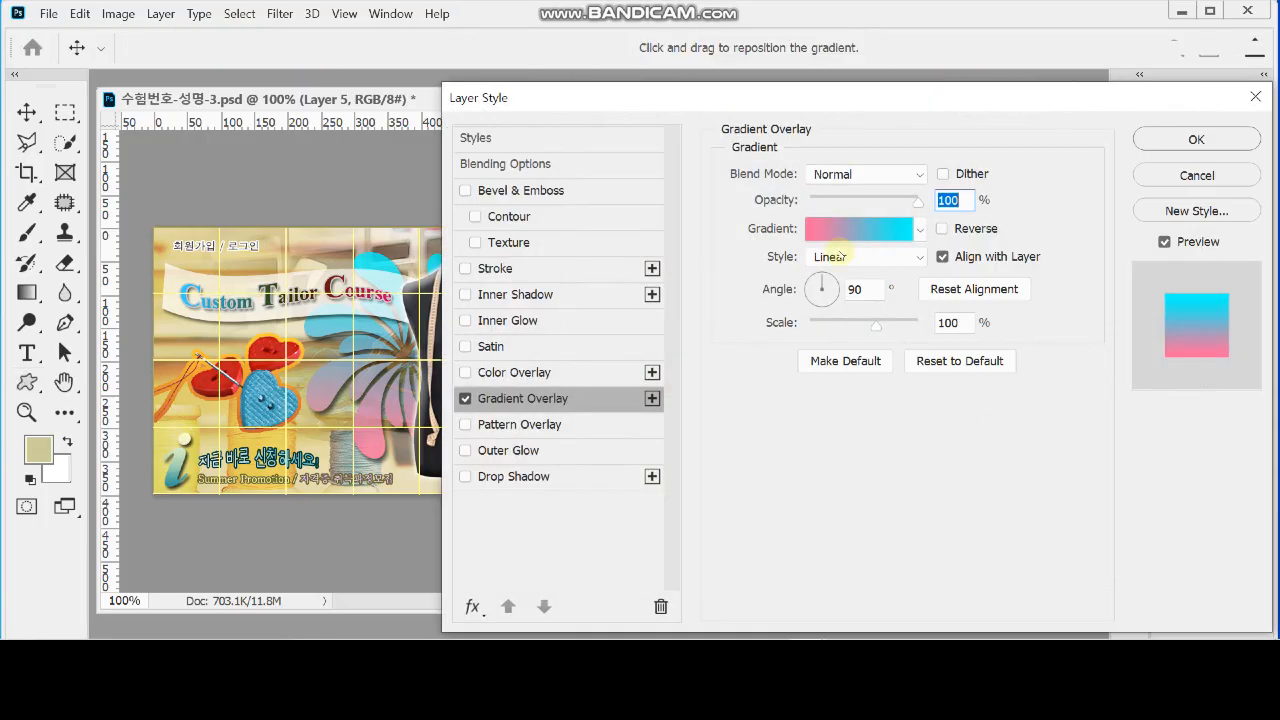
pyautogui.click(830, 230)
pyautogui.click(526, 467)
pyautogui.doubleClick(526, 467)
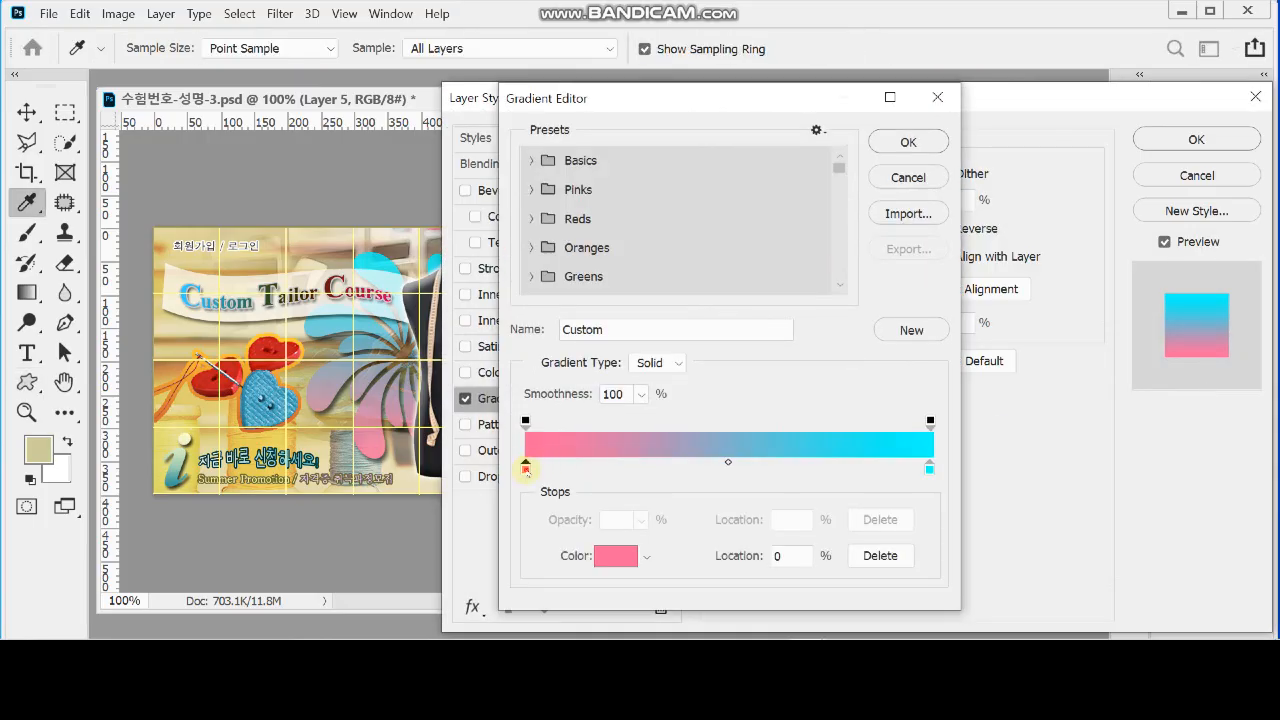
pyautogui.write('ffc')
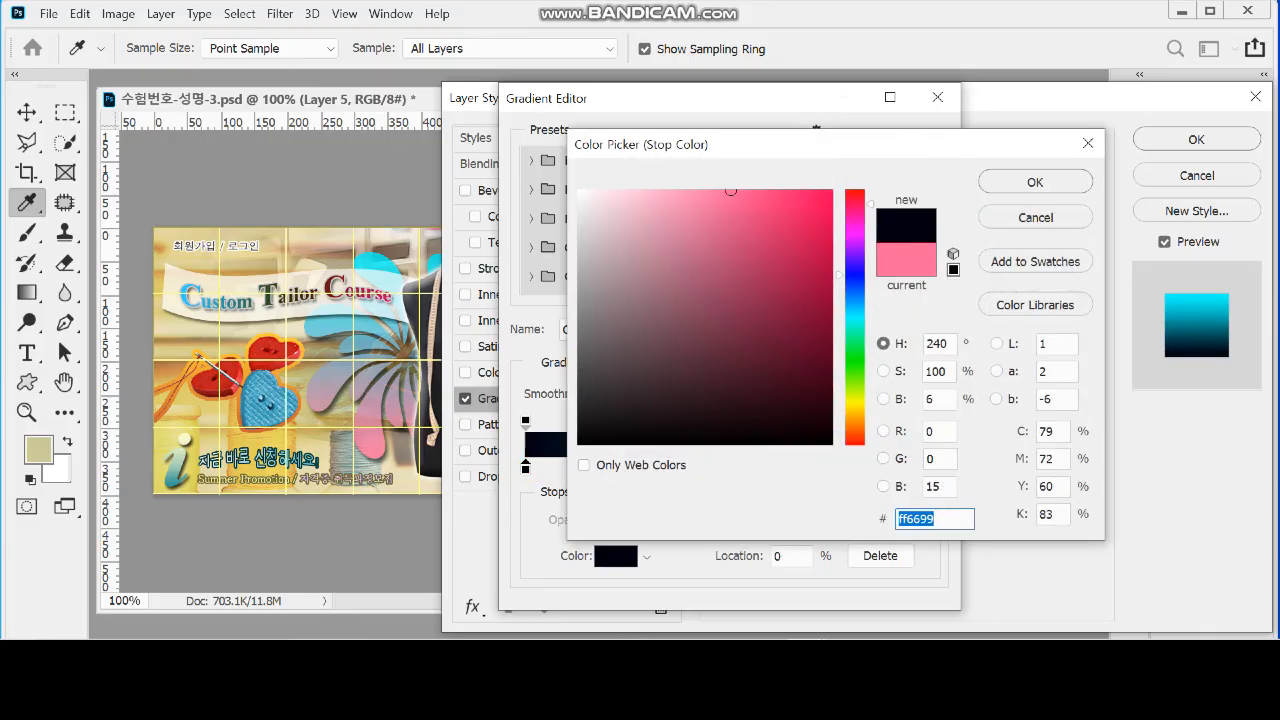
pyautogui.click(998, 182)
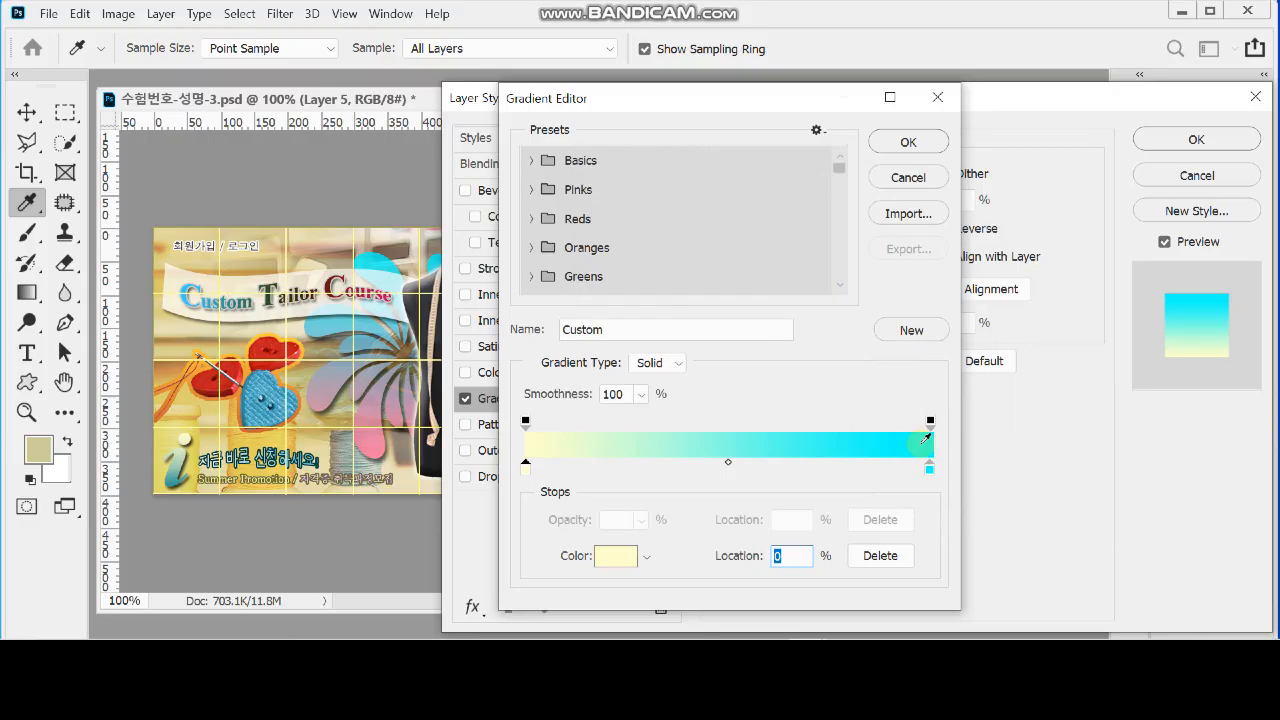
pyautogui.doubleClick(930, 470)
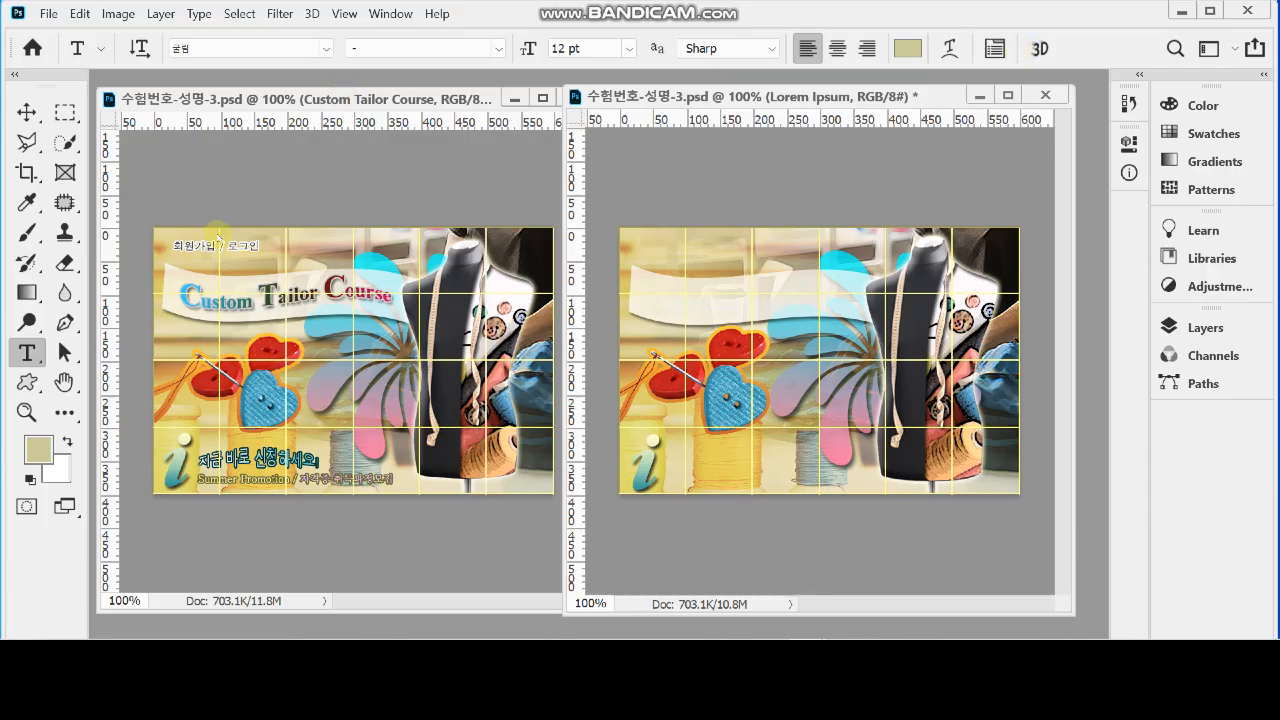
# Start a horizontal text line on the white flag banner and set its font to Times New Roman Bold
pyautogui.rightClick(24, 358)
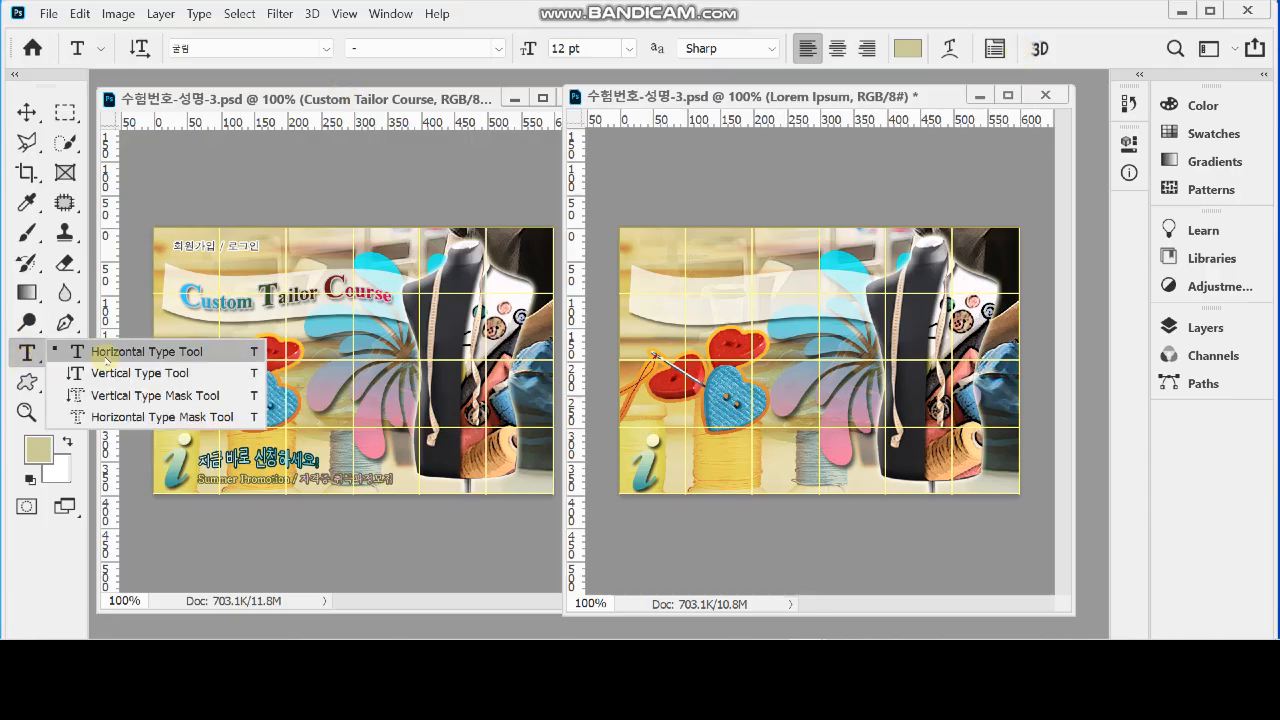
pyautogui.click(113, 356)
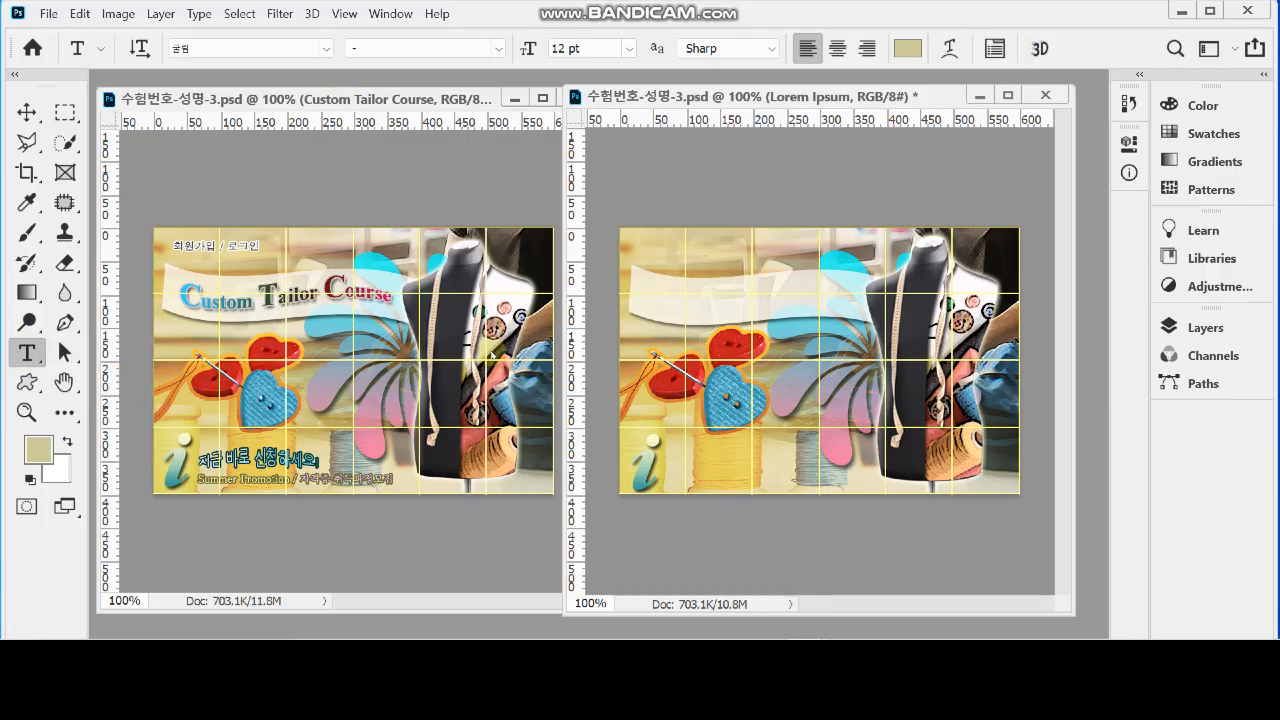
pyautogui.click(652, 298)
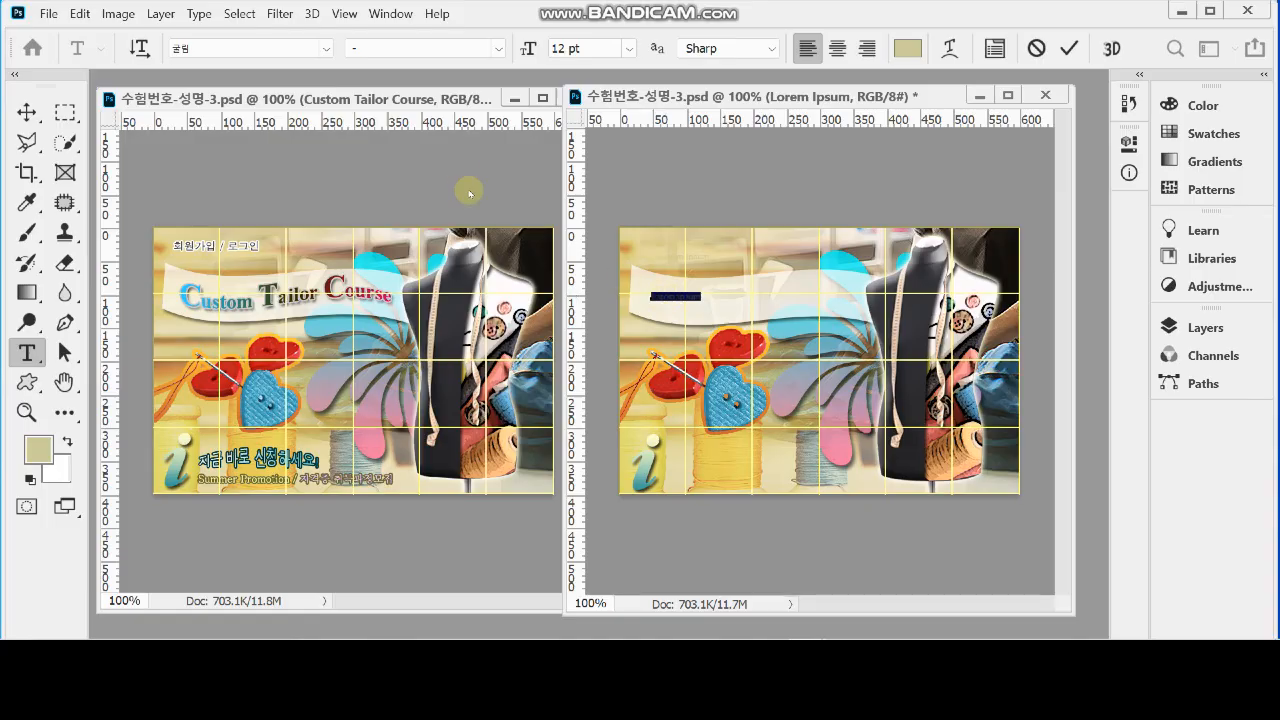
pyautogui.click(267, 47)
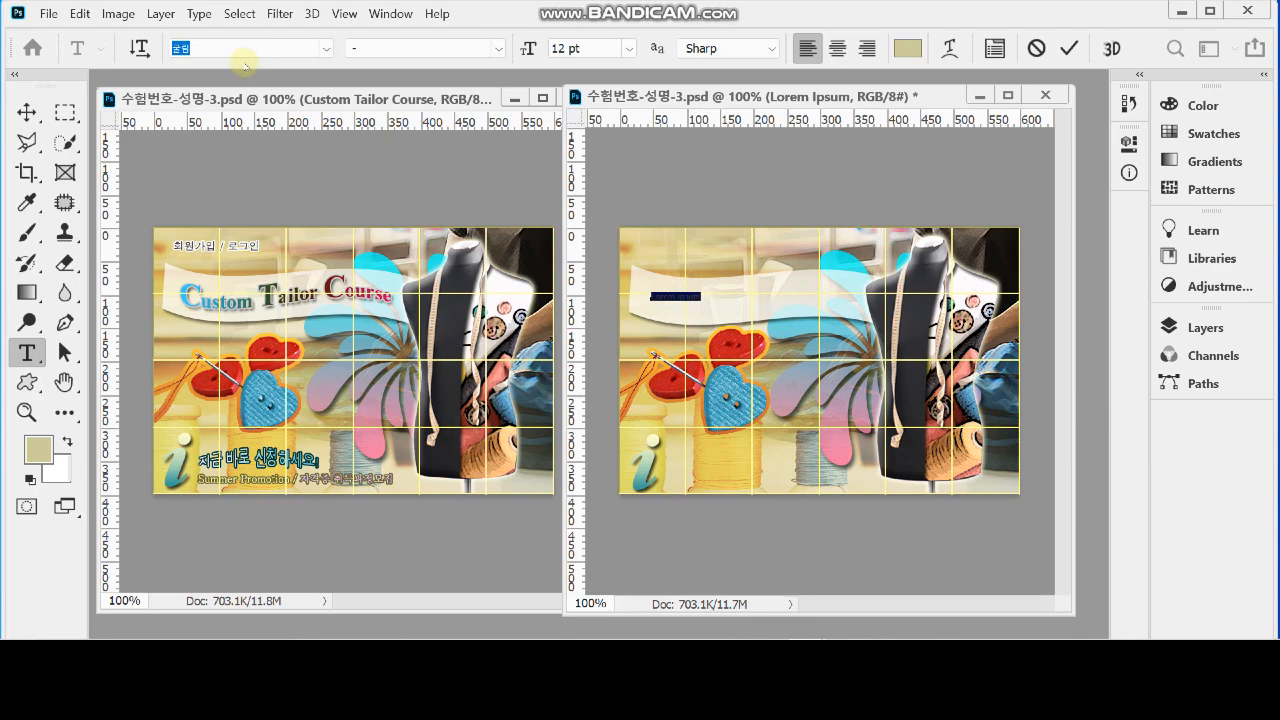
pyautogui.write('ㅅ')
pyautogui.press('BackSpace')
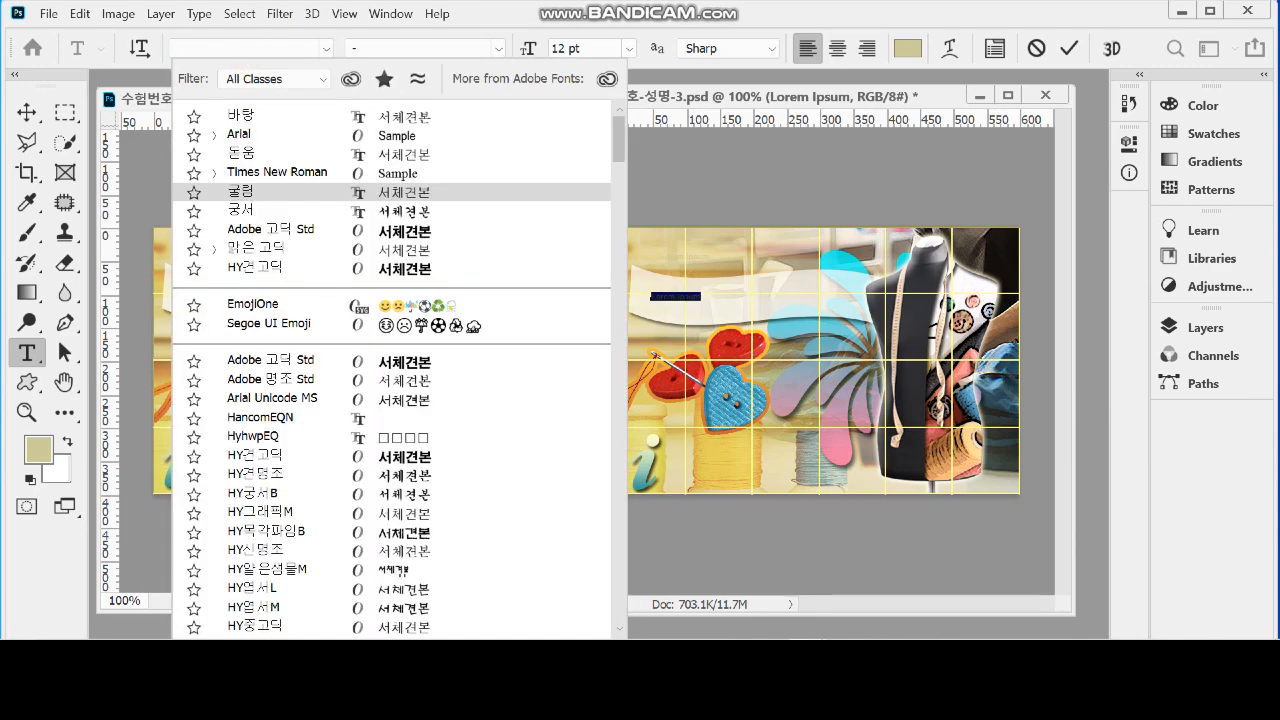
pyautogui.write('tim')
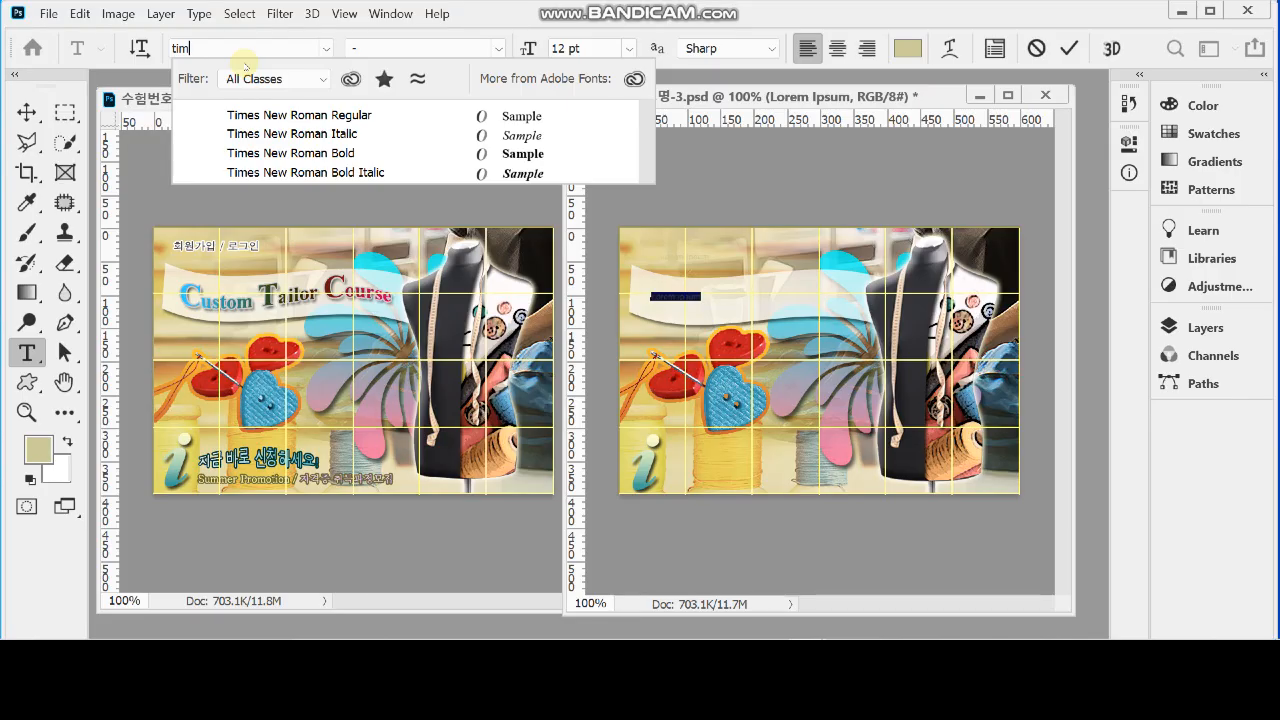
pyautogui.click(292, 153)
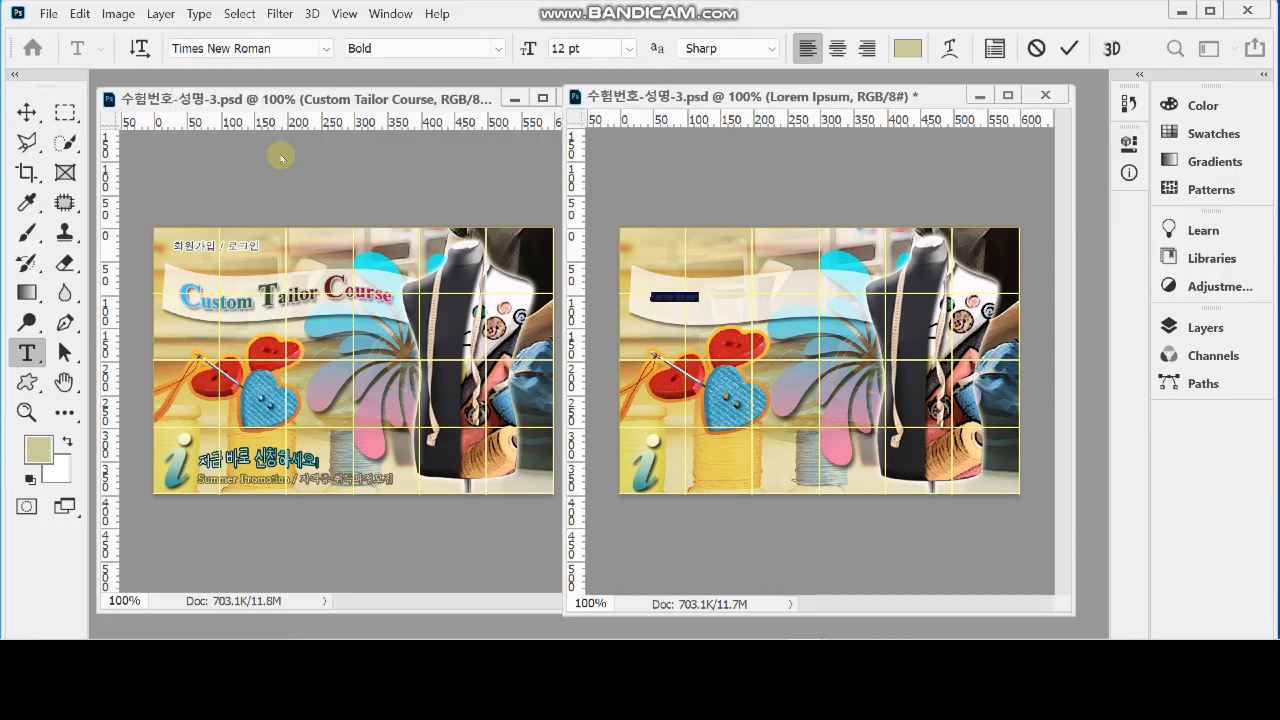
# Set the font size to 30 pt and paste "Custom Tailor Course" over the placeholder text
pyautogui.click(584, 50)
pyautogui.moveTo(611, 51); pyautogui.dragTo(501, 57)
pyautogui.write('3')
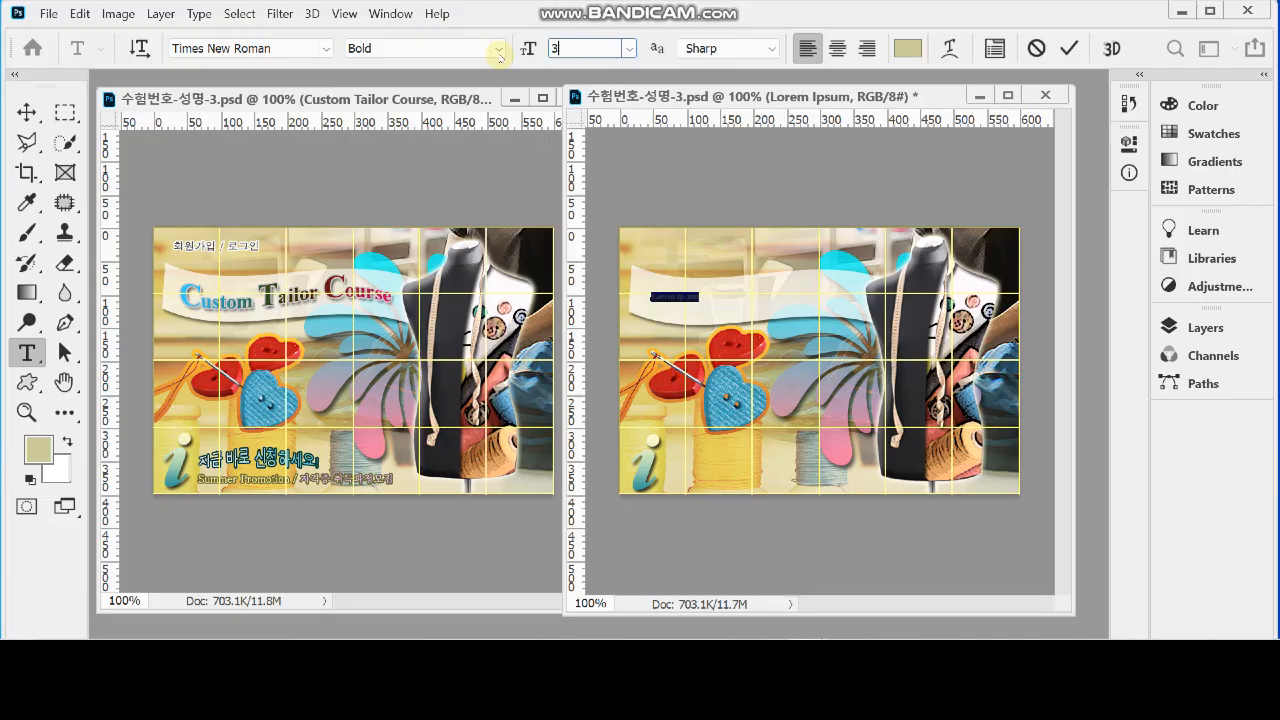
pyautogui.press('Return')
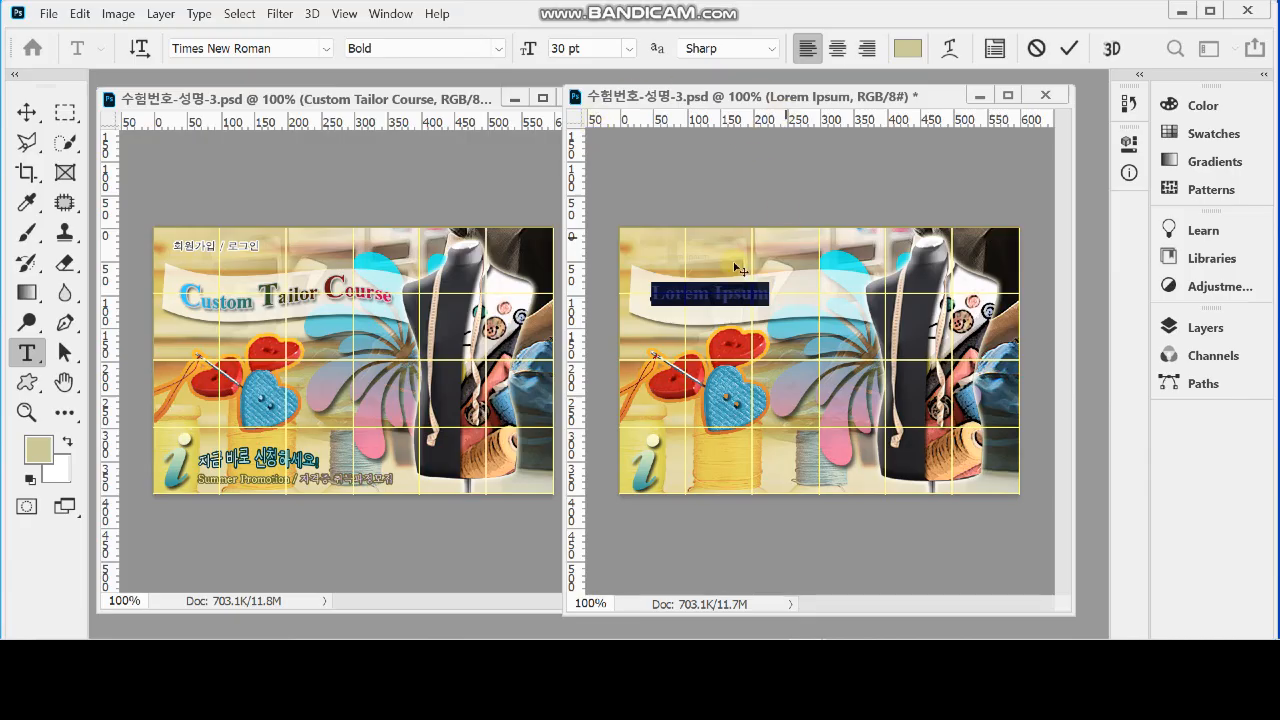
pyautogui.write('Custom Tailor Course')
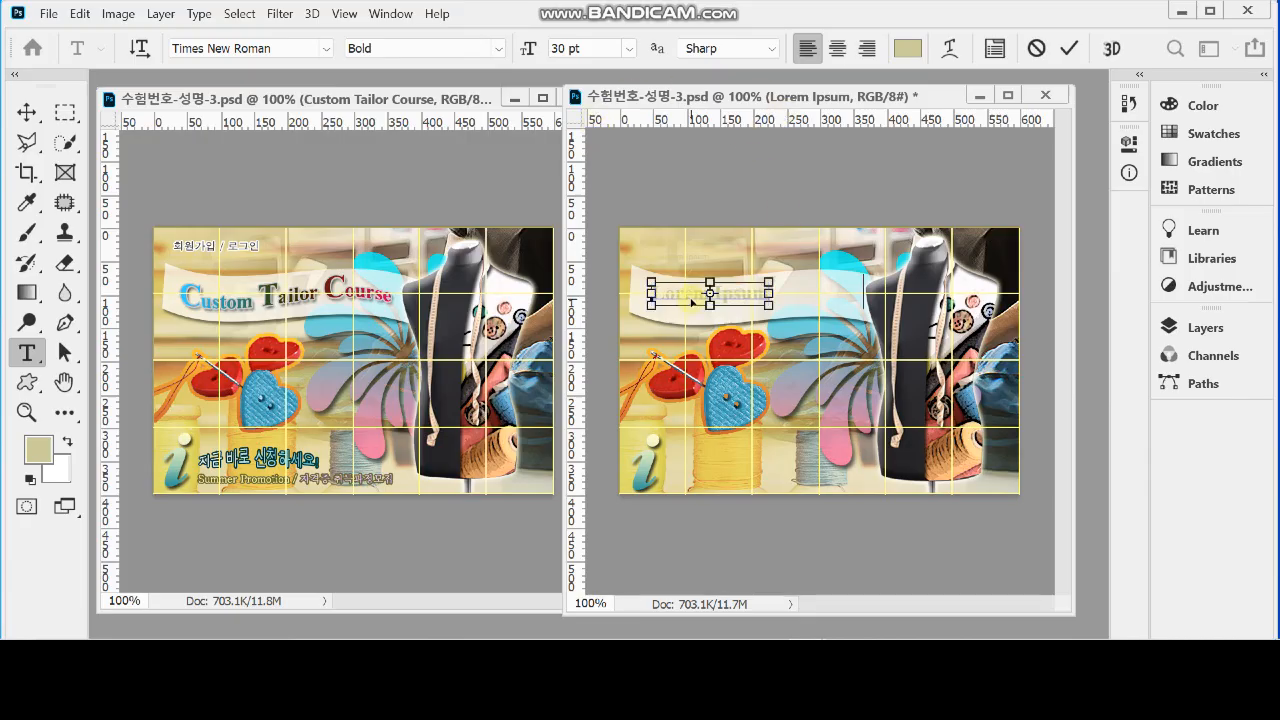
# Set the whole pasted title to 30 pt and shift it slightly left on the banner
pyautogui.tripleClick(760, 294)
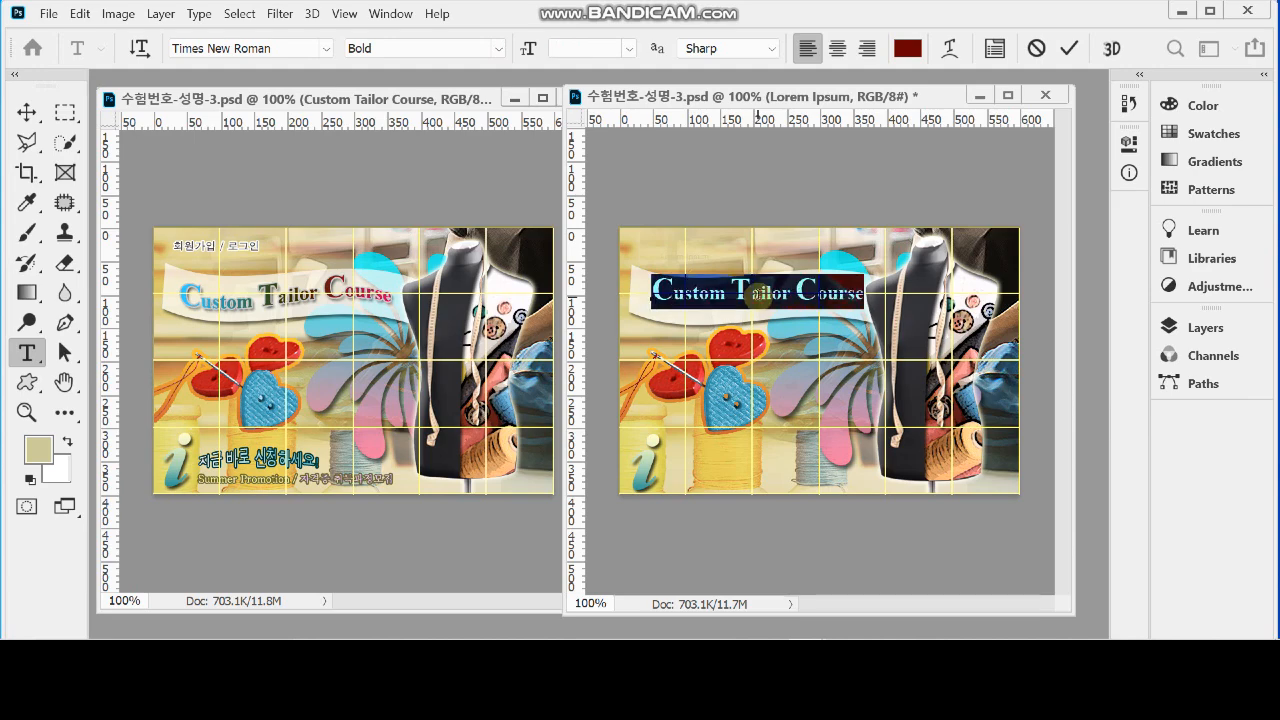
pyautogui.click(583, 49)
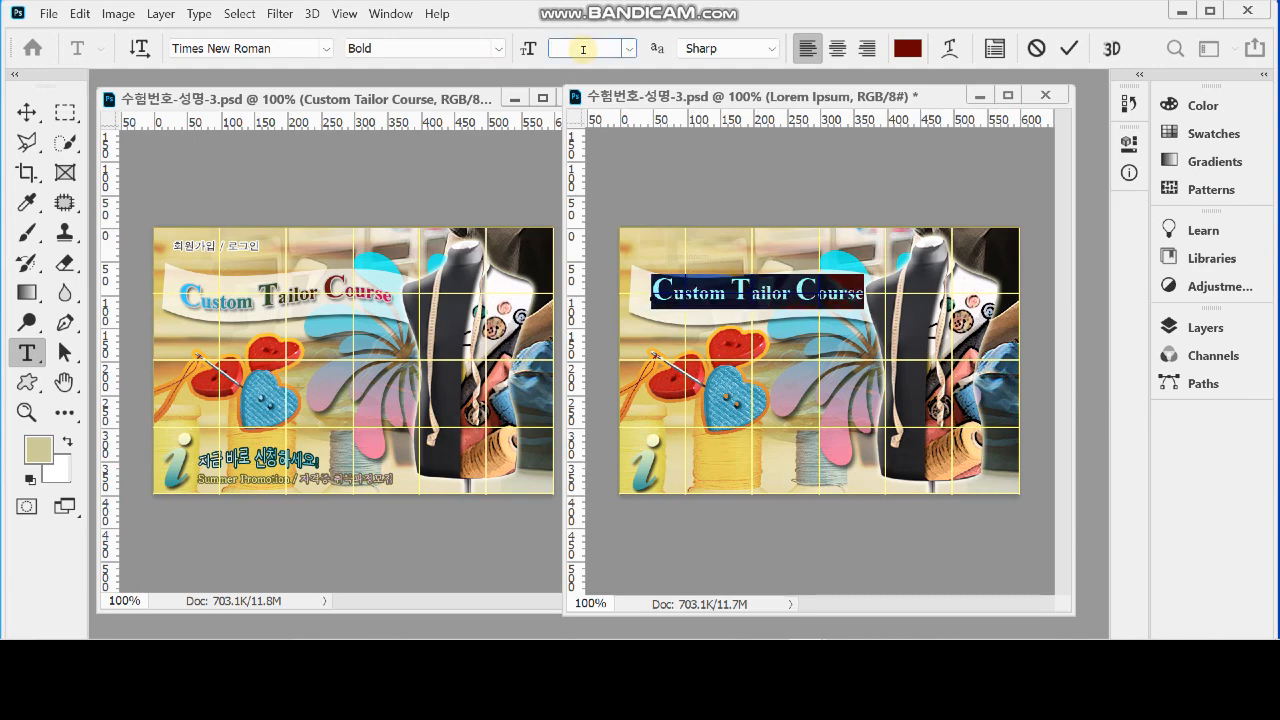
pyautogui.write('30')
pyautogui.press('Return')
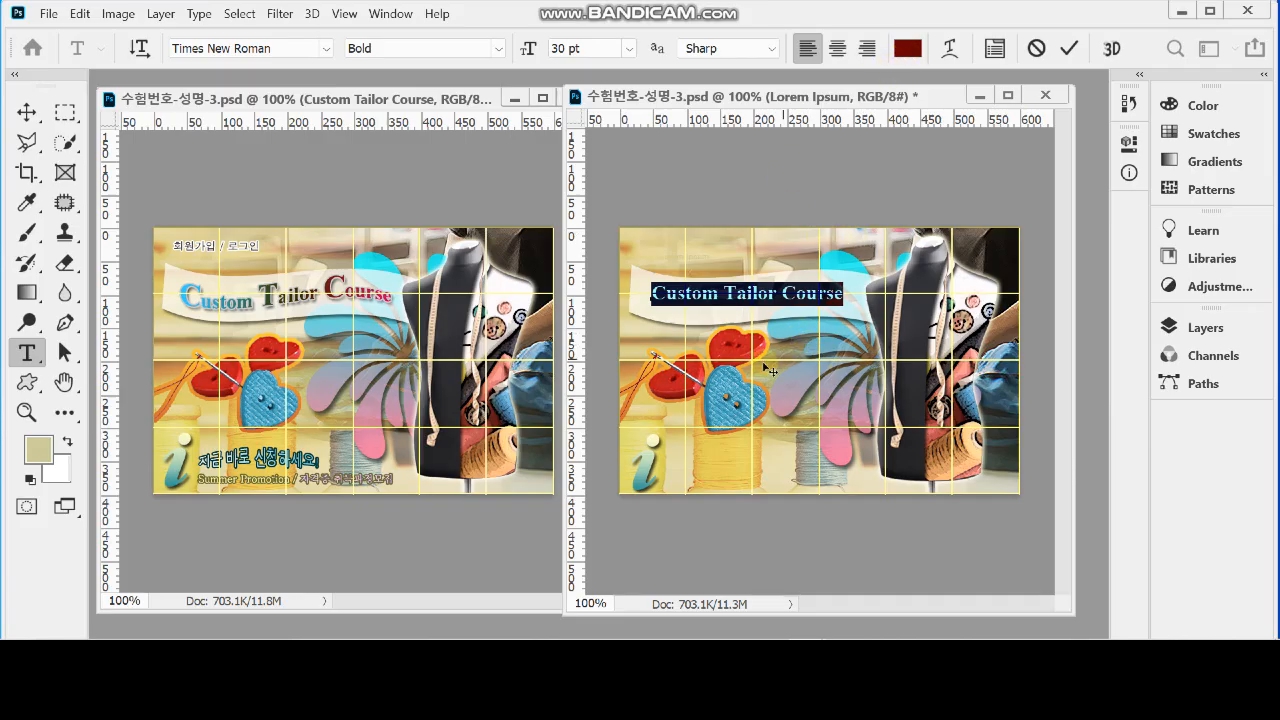
pyautogui.moveTo(757, 325); pyautogui.dragTo(750, 337)
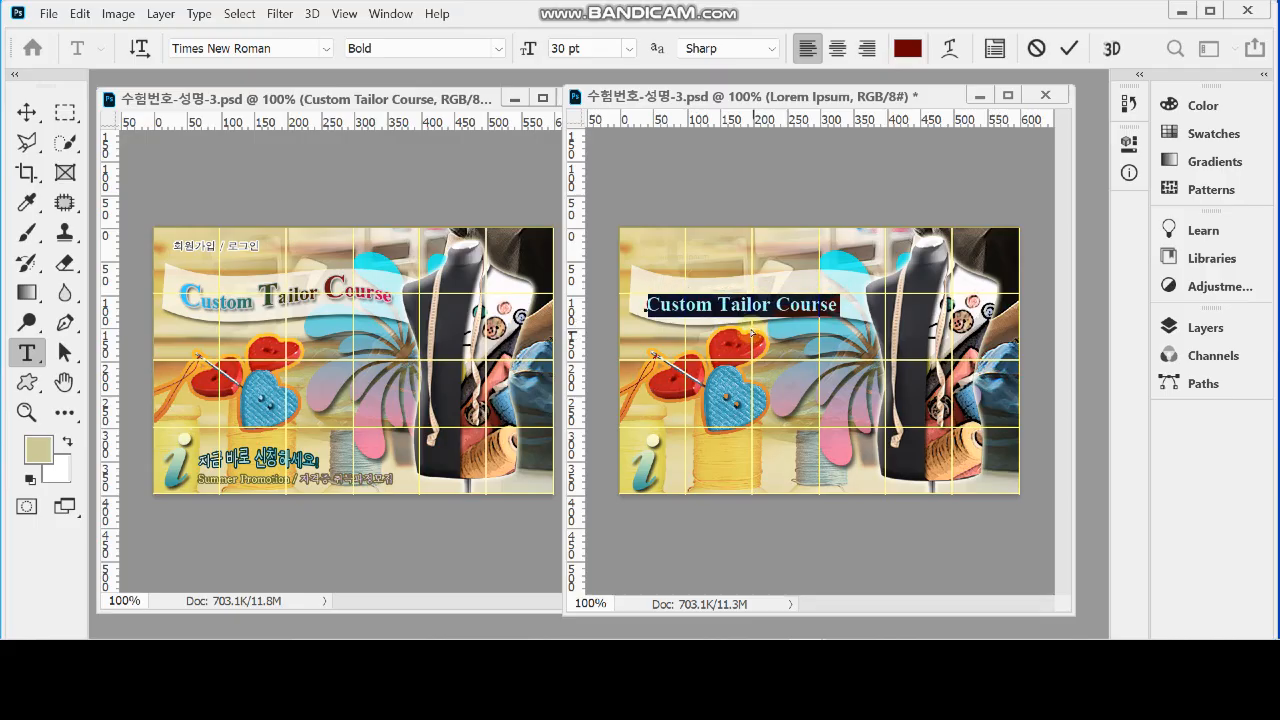
# Enlarge the initial "C" of "Custom" to 45 pt
pyautogui.click(664, 296)
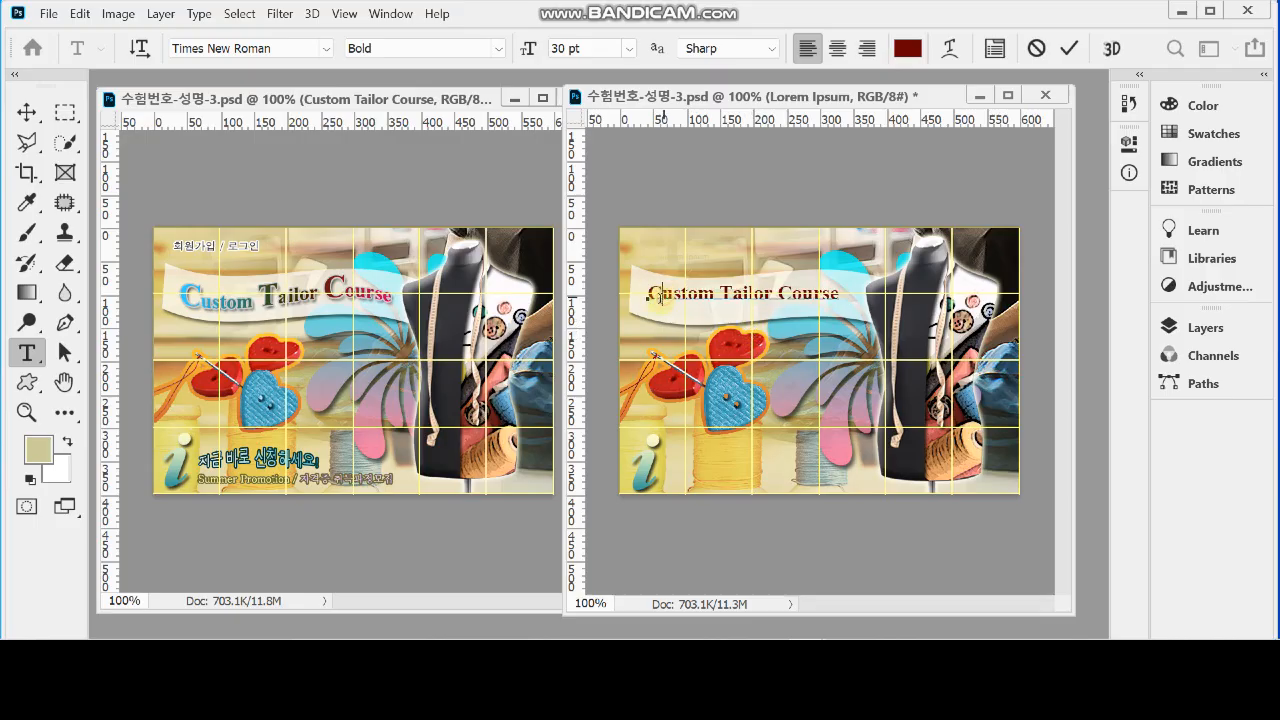
pyautogui.moveTo(663, 296); pyautogui.dragTo(648, 296)
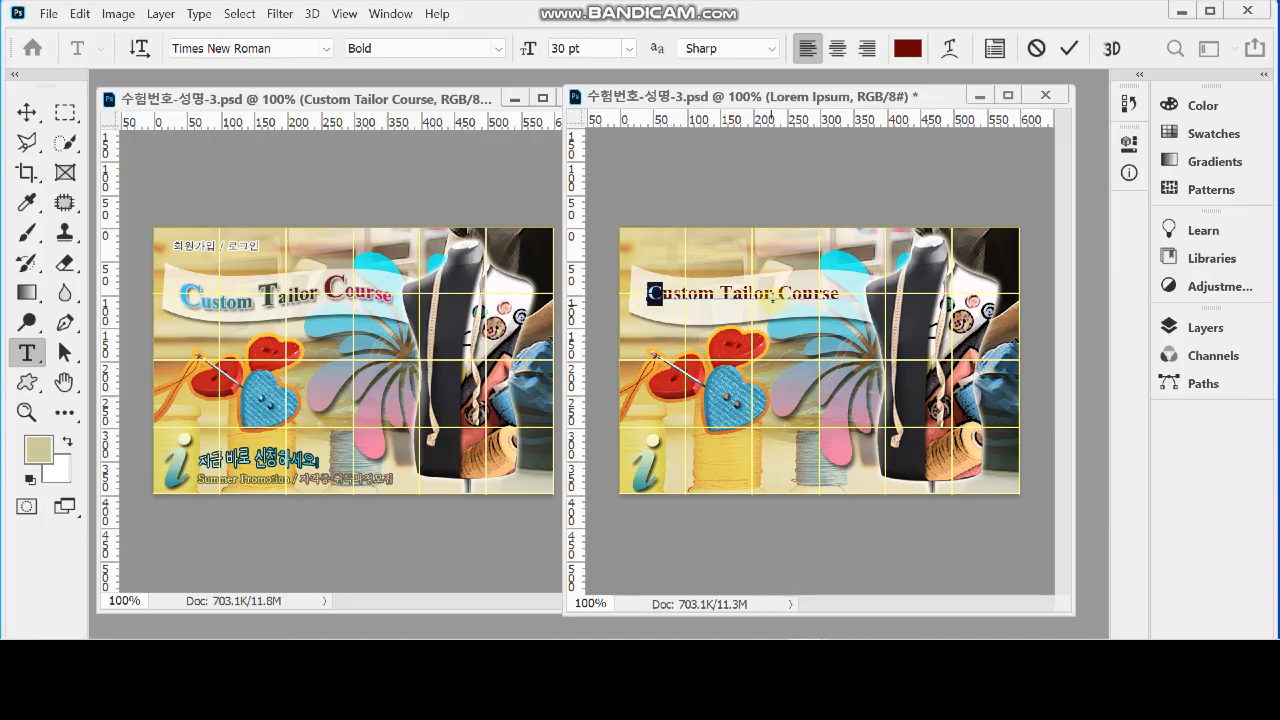
pyautogui.click(580, 48)
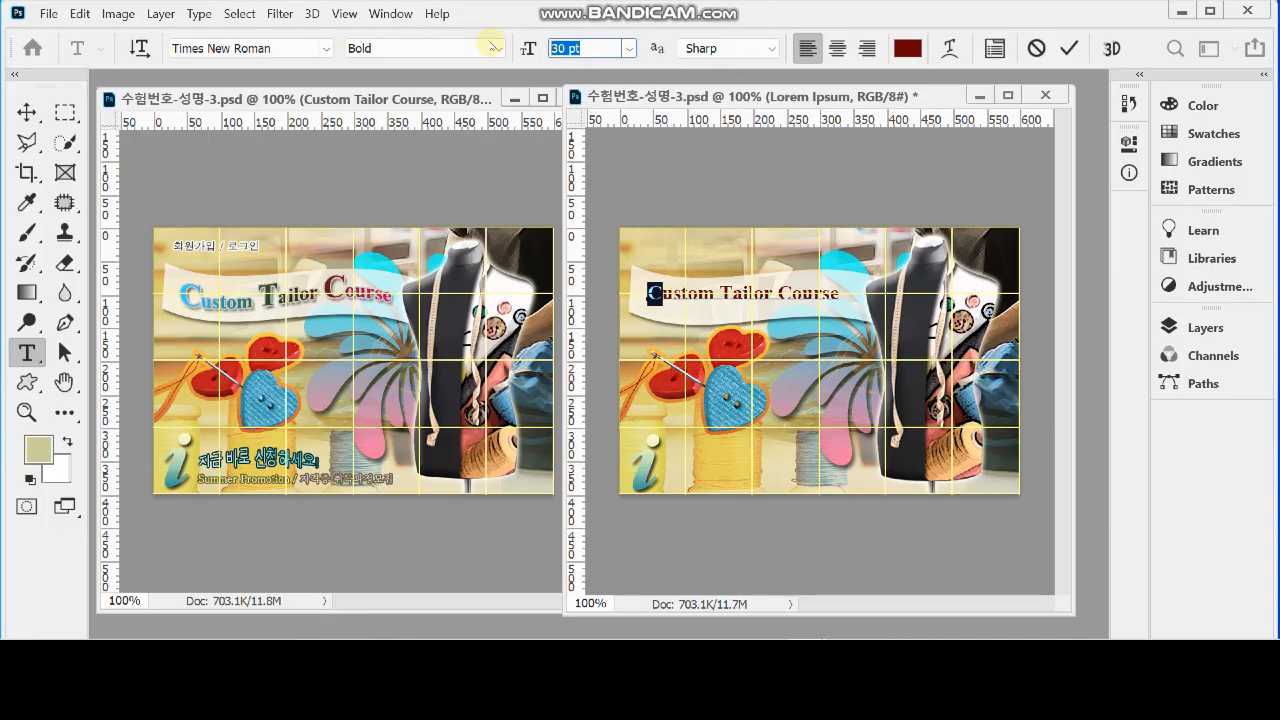
pyautogui.write('45')
pyautogui.press('Return')
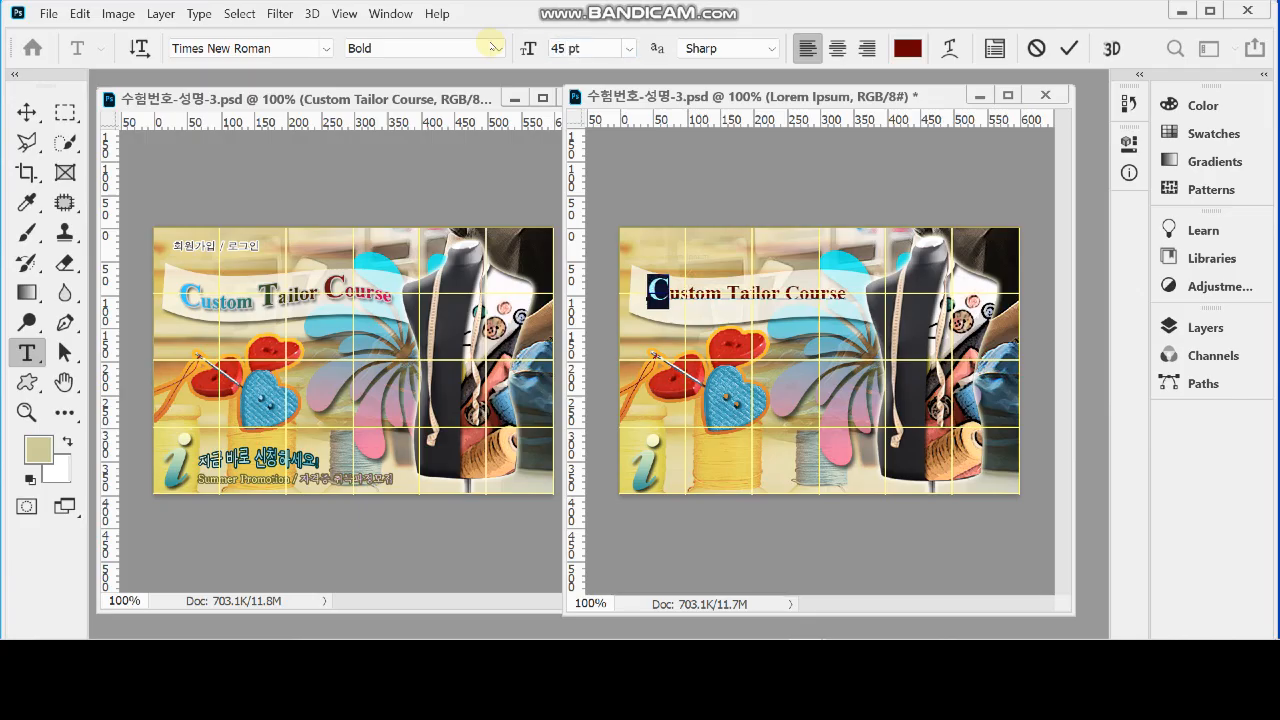
# Enlarge the initial "T" of "Tailor" to 45 pt
pyautogui.moveTo(743, 296); pyautogui.dragTo(731, 295)
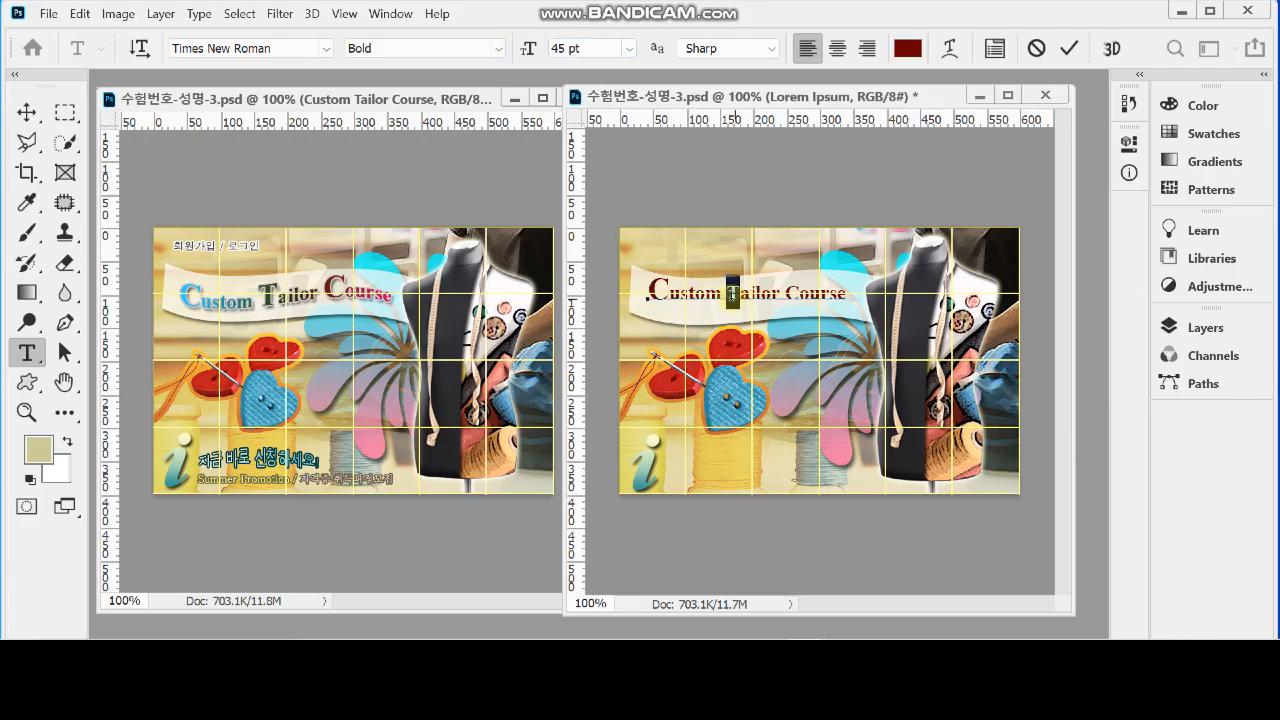
pyautogui.moveTo(592, 49); pyautogui.dragTo(481, 44)
pyautogui.write('45')
pyautogui.press('Return')
# Enlarge the initial "C" of "Course" to 45 pt
pyautogui.click(806, 296)
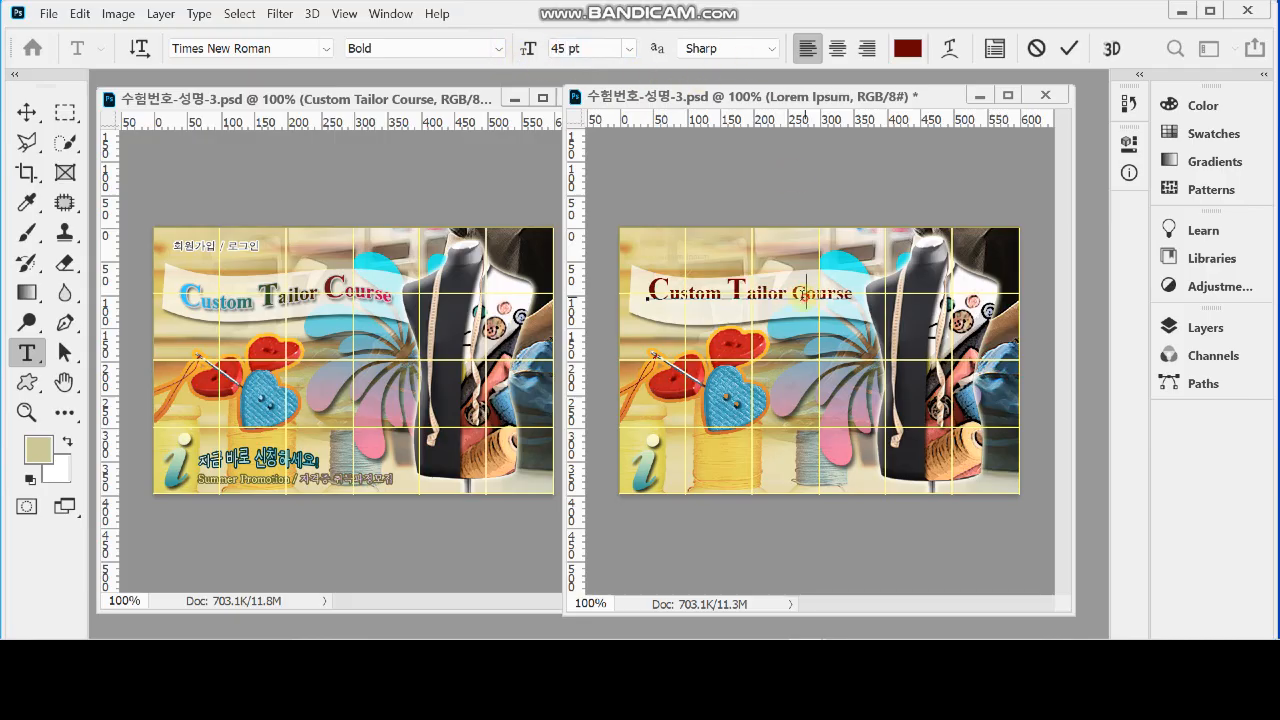
pyautogui.moveTo(806, 296); pyautogui.dragTo(792, 296)
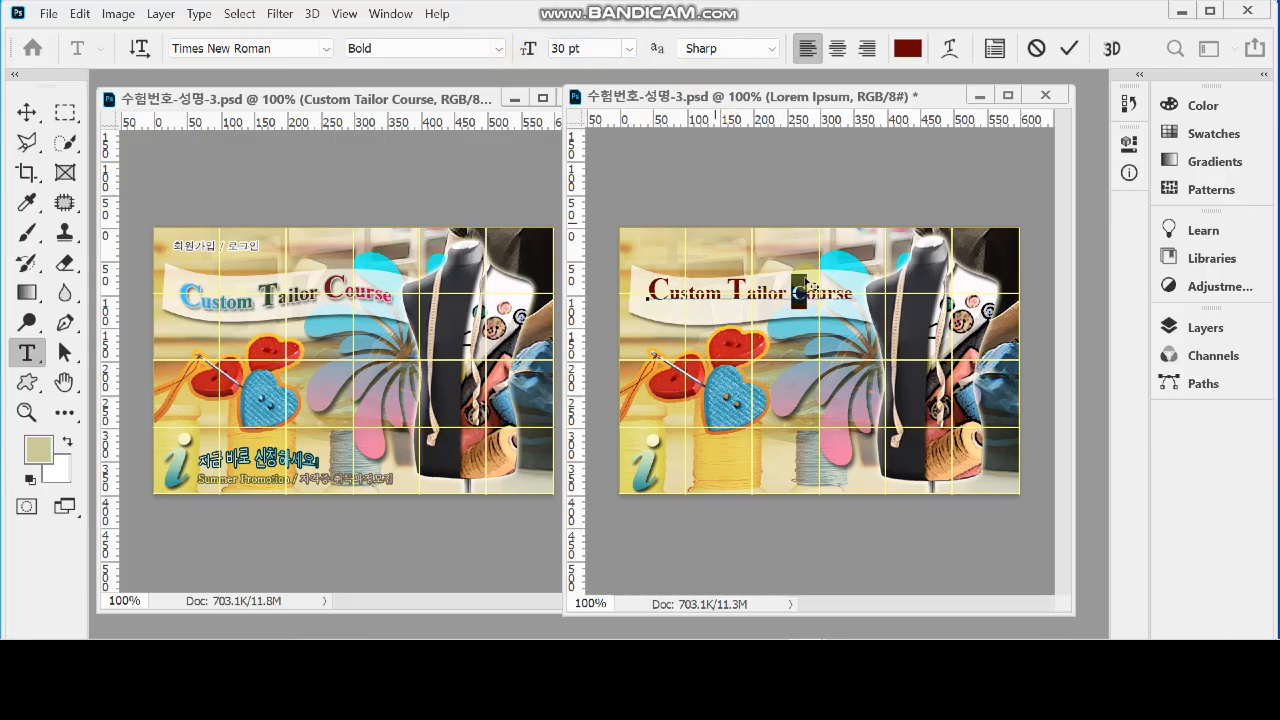
pyautogui.click(590, 50)
pyautogui.write('45')
pyautogui.press('Return')
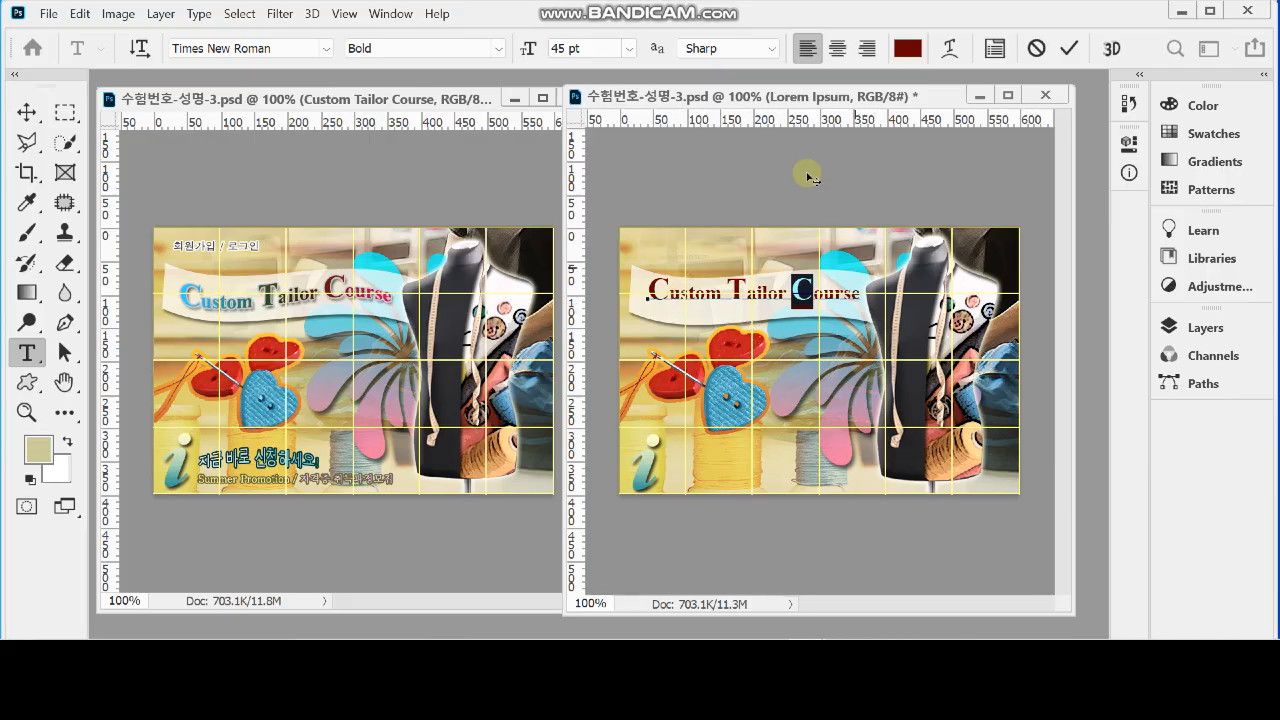
# Warp the title text with the horizontal Flag style and a bend of -30%
pyautogui.click(950, 48)
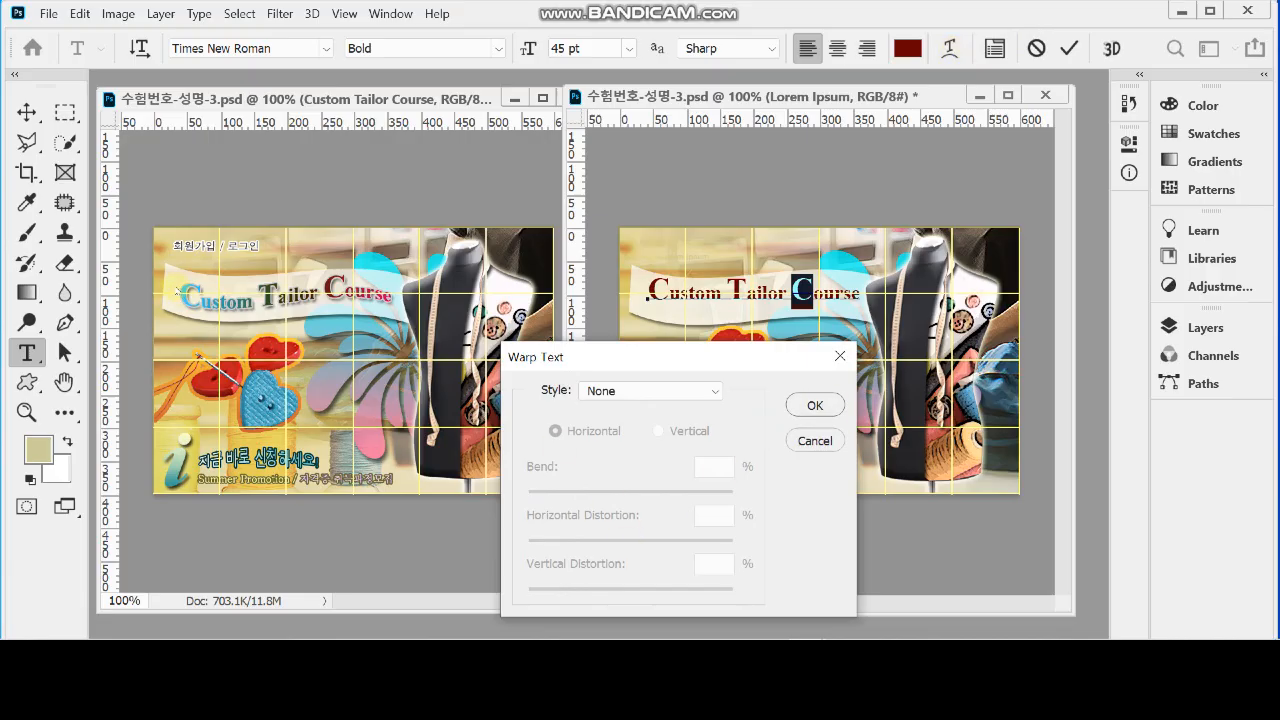
pyautogui.click(620, 391)
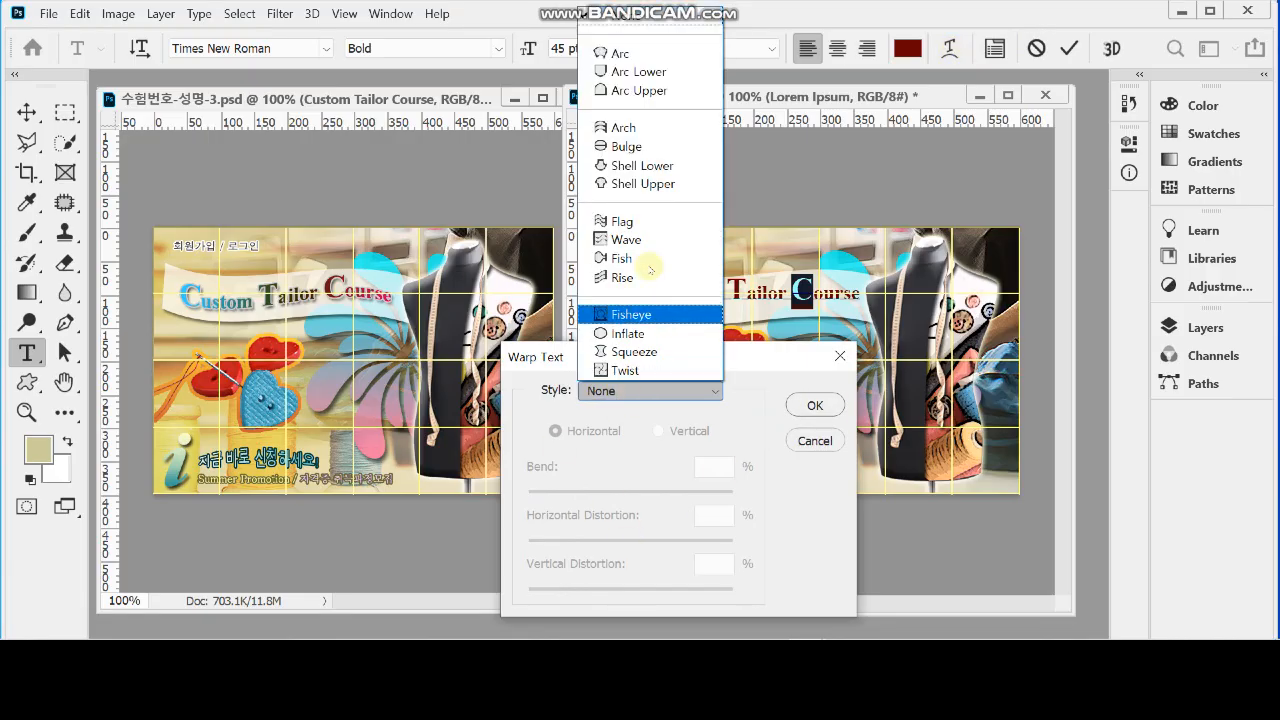
pyautogui.click(663, 228)
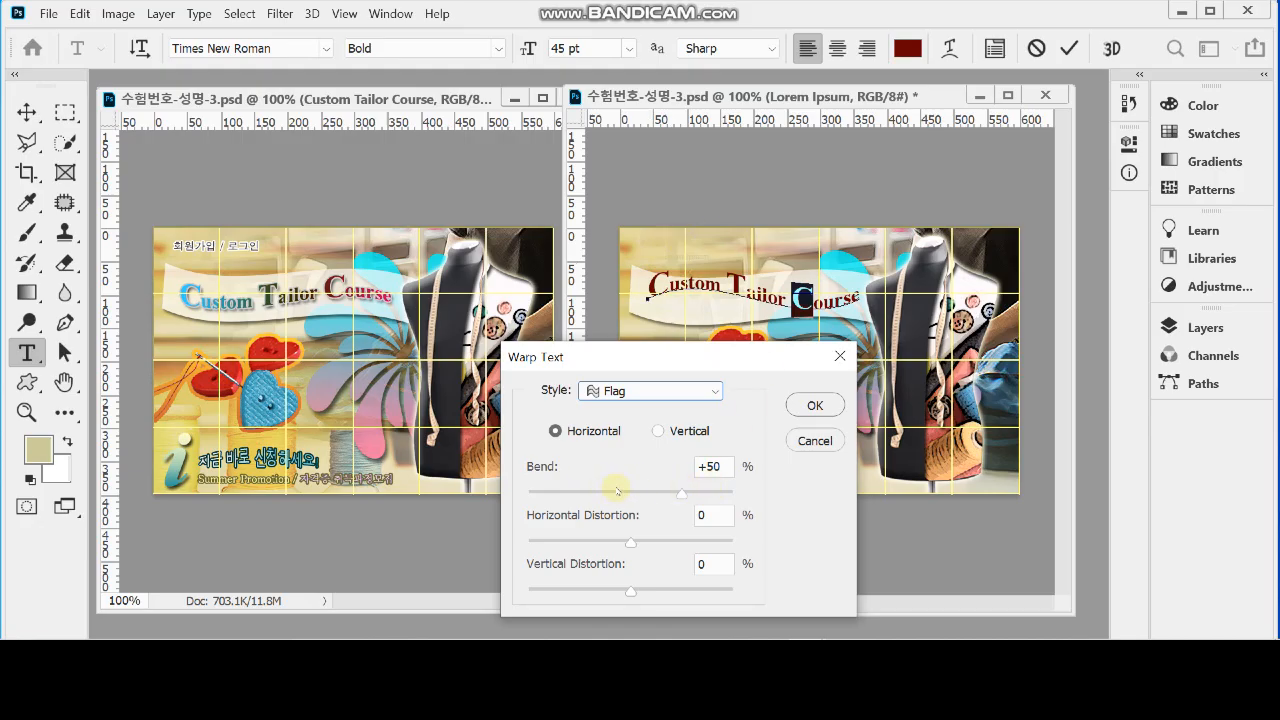
pyautogui.click(615, 492)
pyautogui.moveTo(609, 496); pyautogui.dragTo(600, 494)
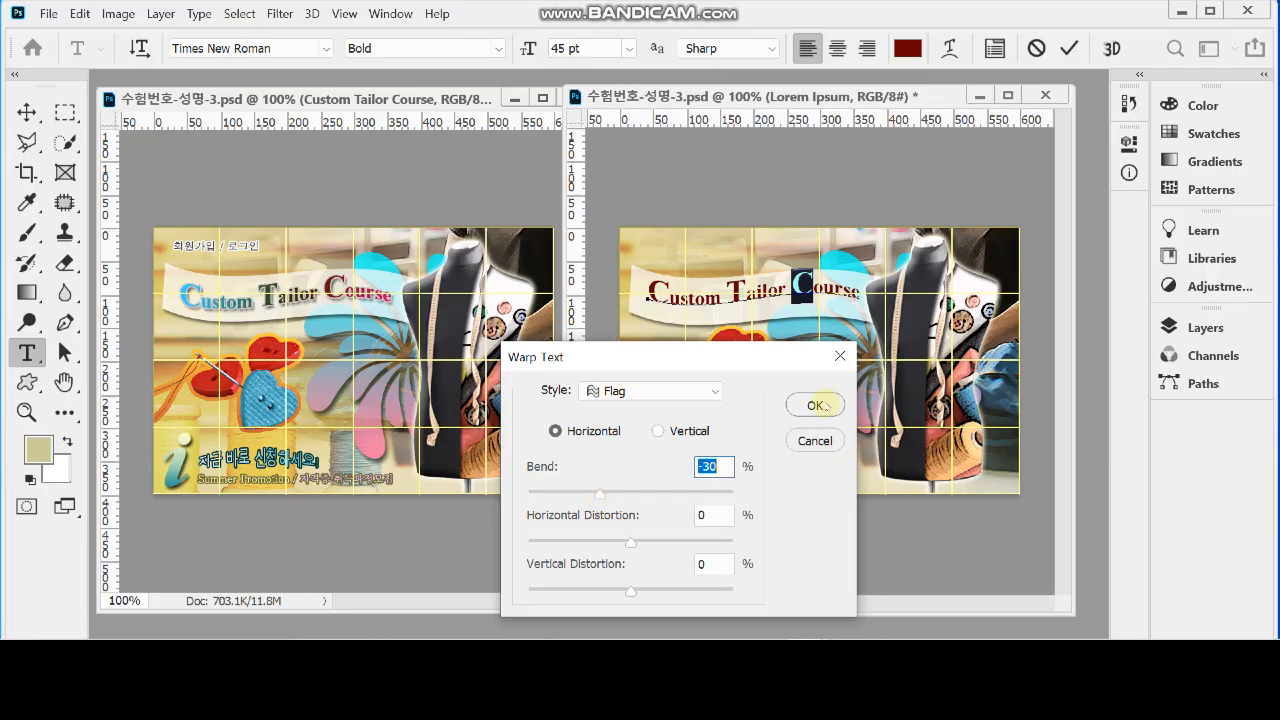
pyautogui.click(815, 405)
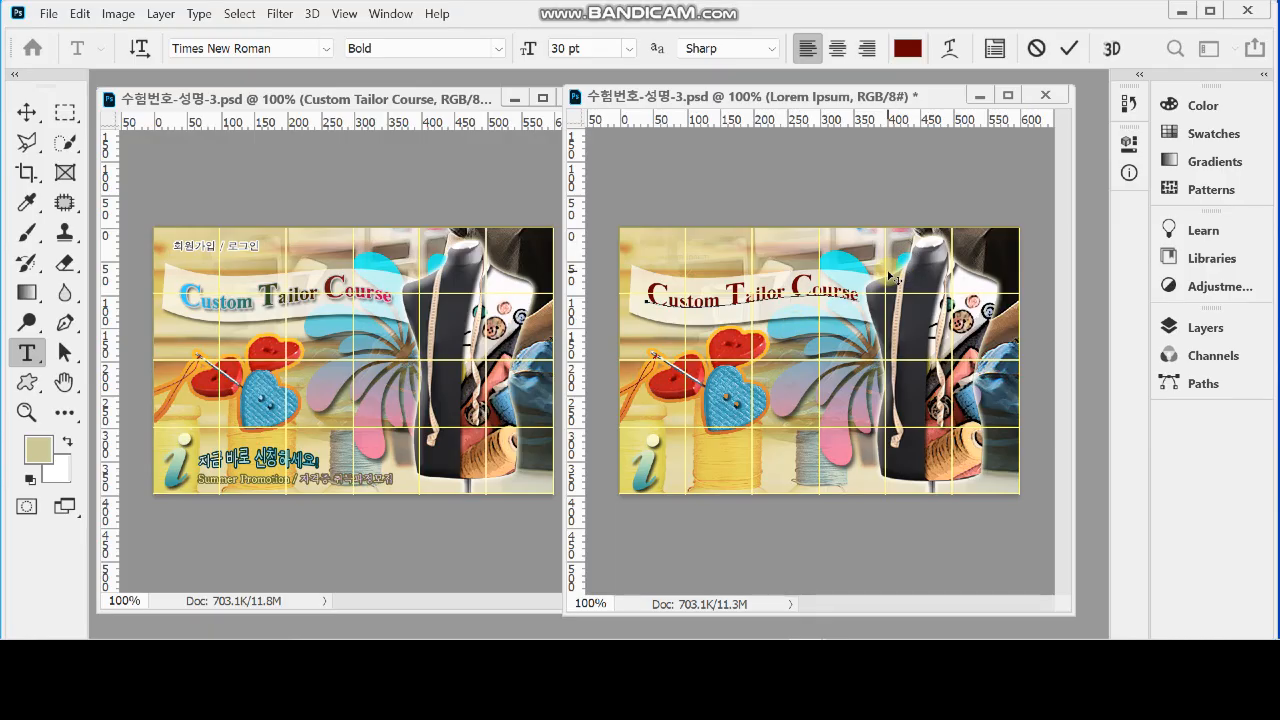
# Add a 2 px solid-colour stroke in #cccccc to the Custom Tailor Course title text
pyautogui.click(1195, 327)
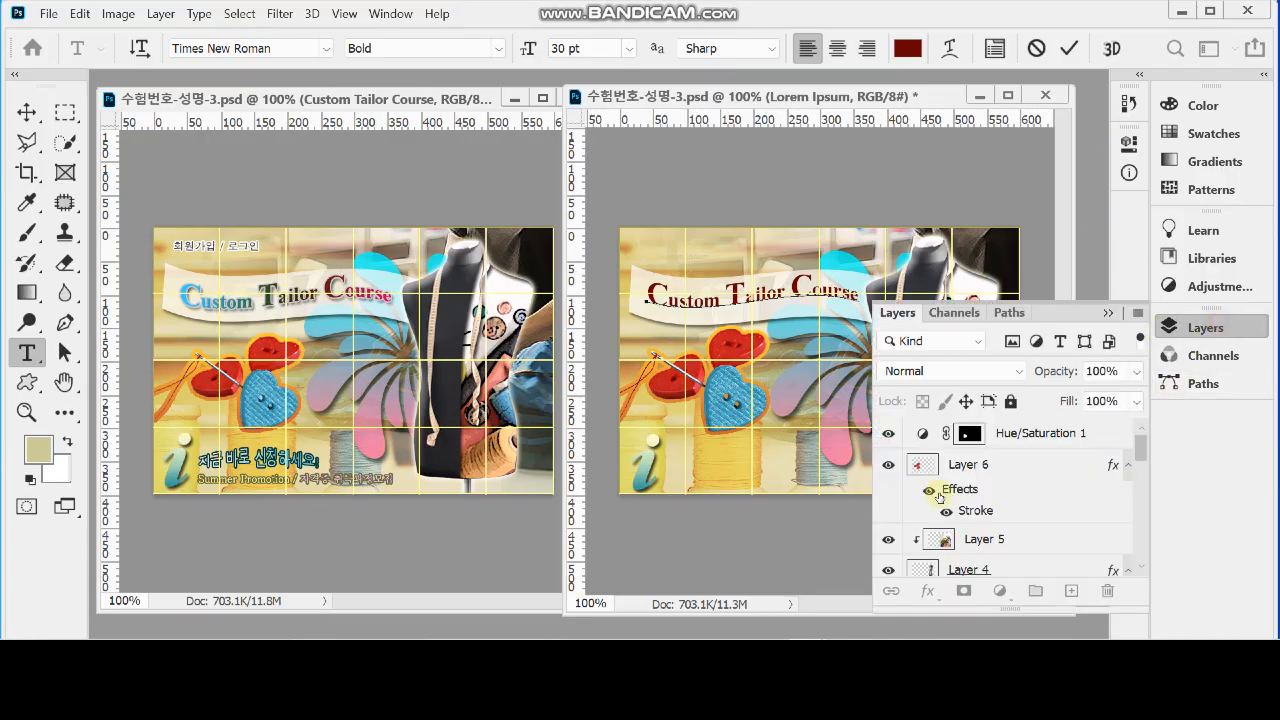
pyautogui.click(930, 592)
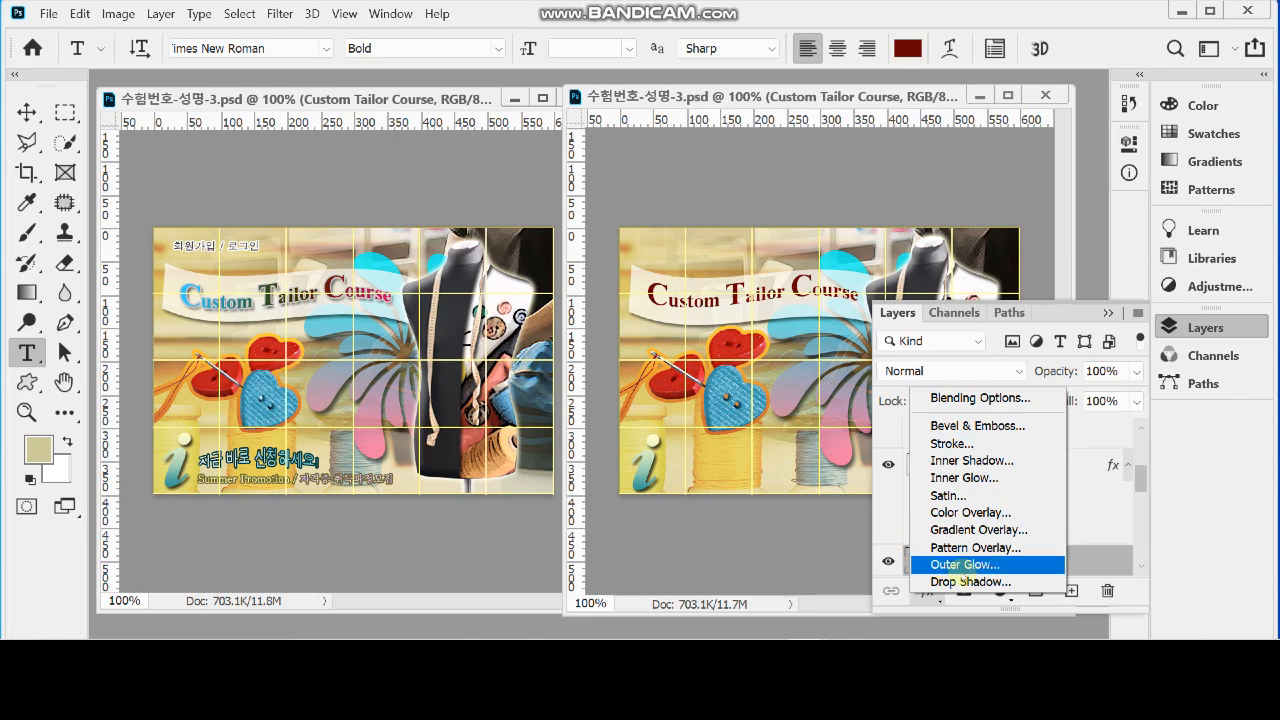
pyautogui.click(998, 447)
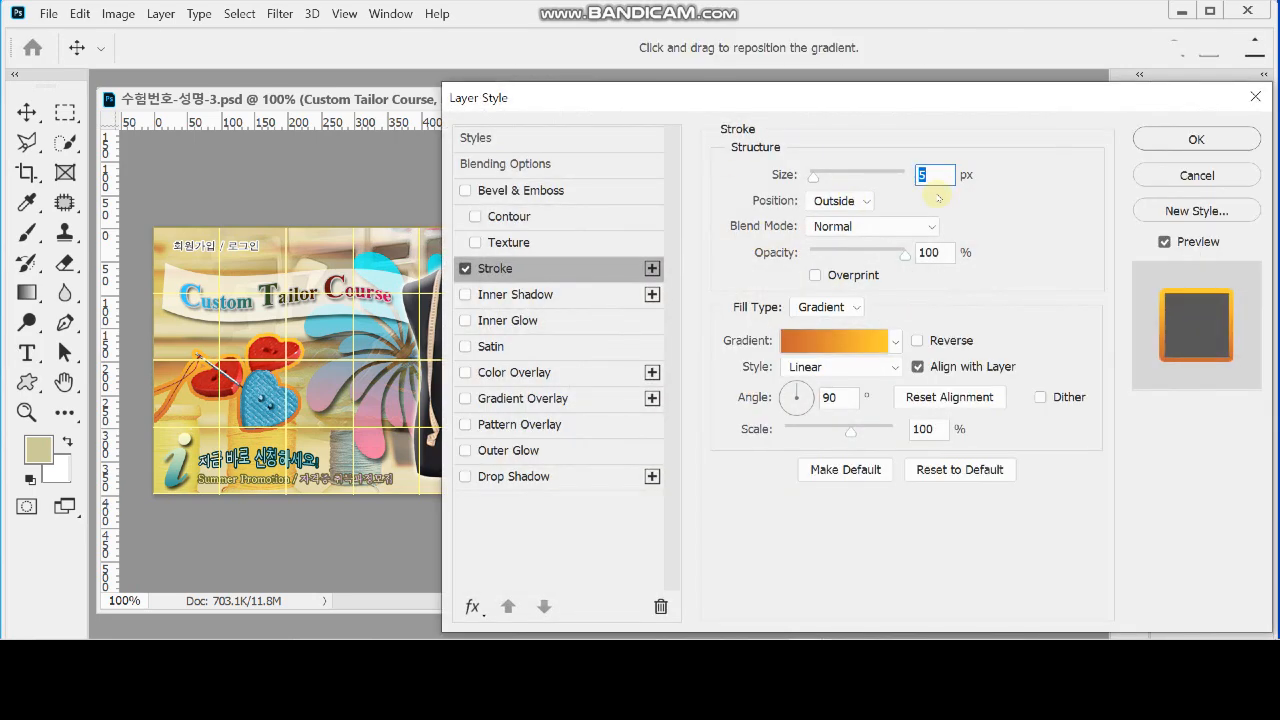
pyautogui.write('2')
pyautogui.click(826, 309)
pyautogui.click(777, 341)
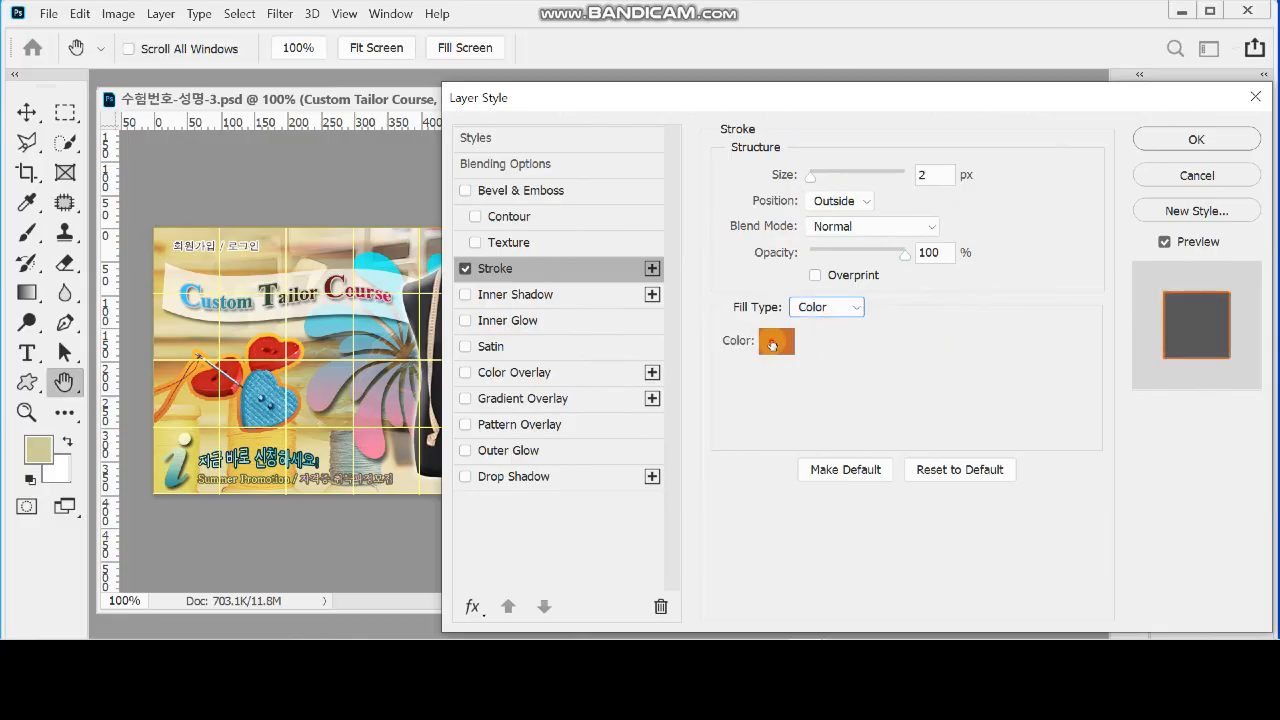
pyautogui.write('ccc')
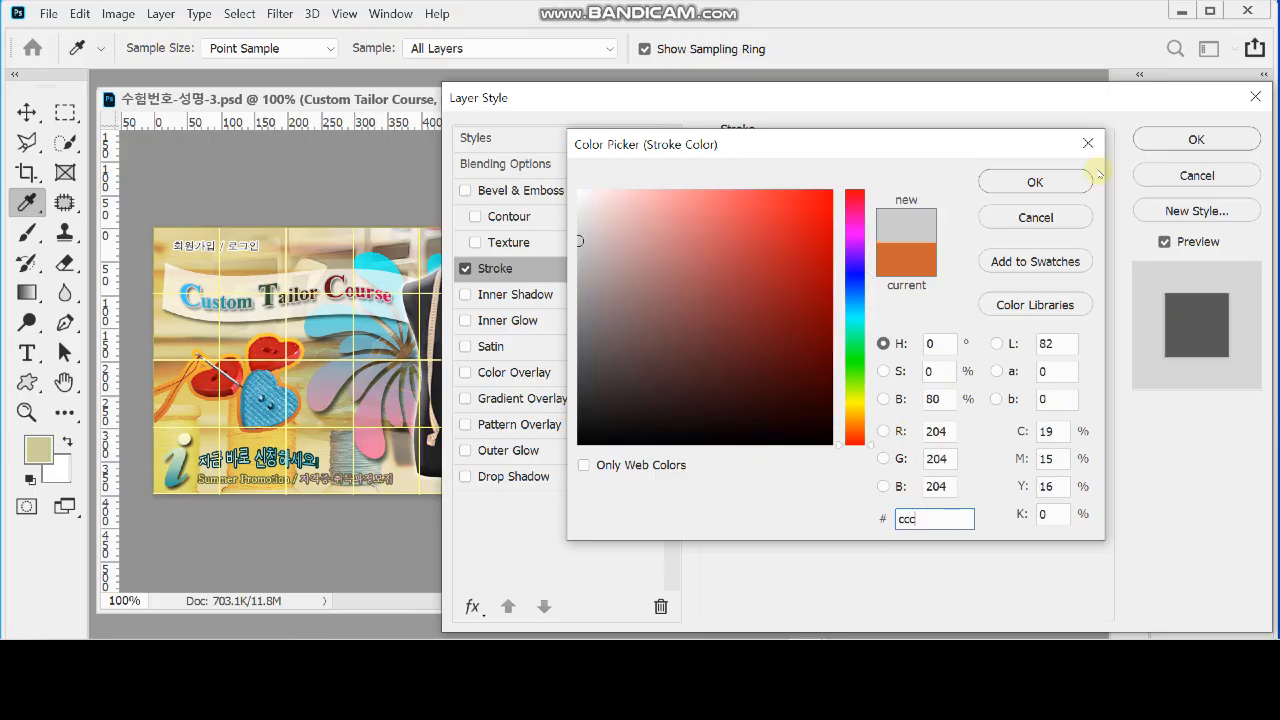
pyautogui.click(1058, 180)
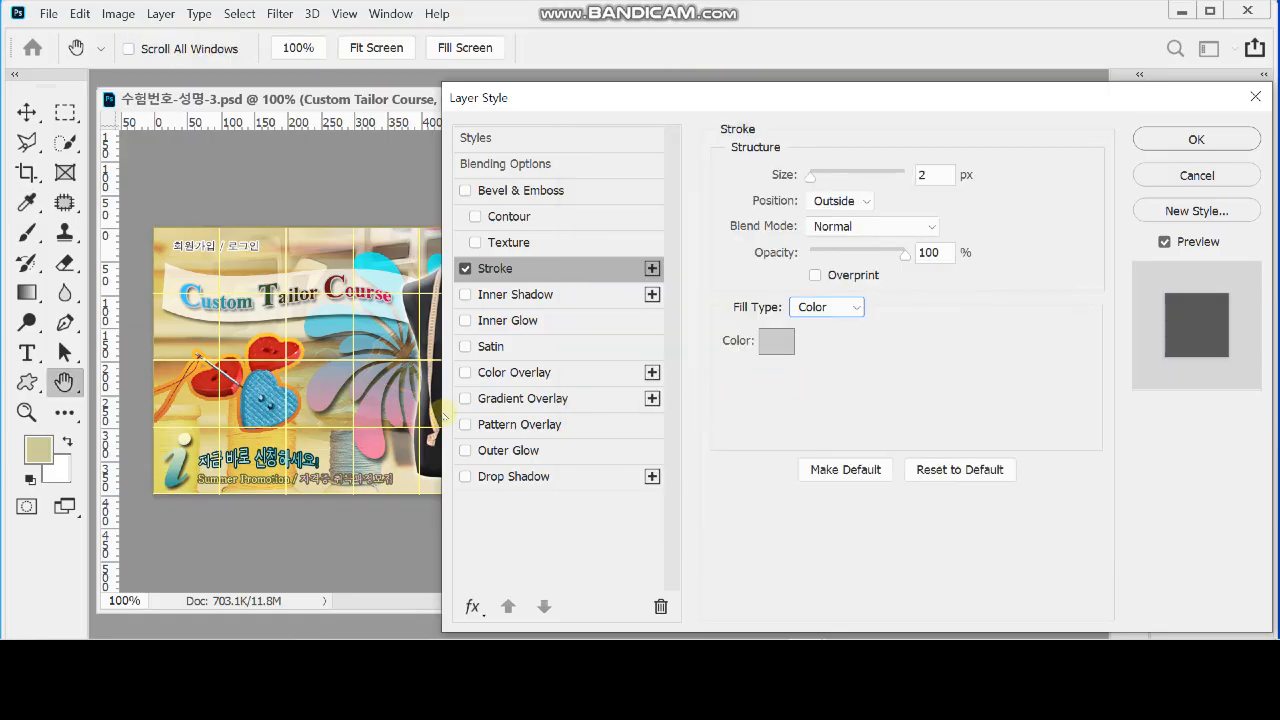
# Add a gradient overlay to the title, colour its starting stop #33ccff, and add a middle stop at 44%
pyautogui.click(556, 399)
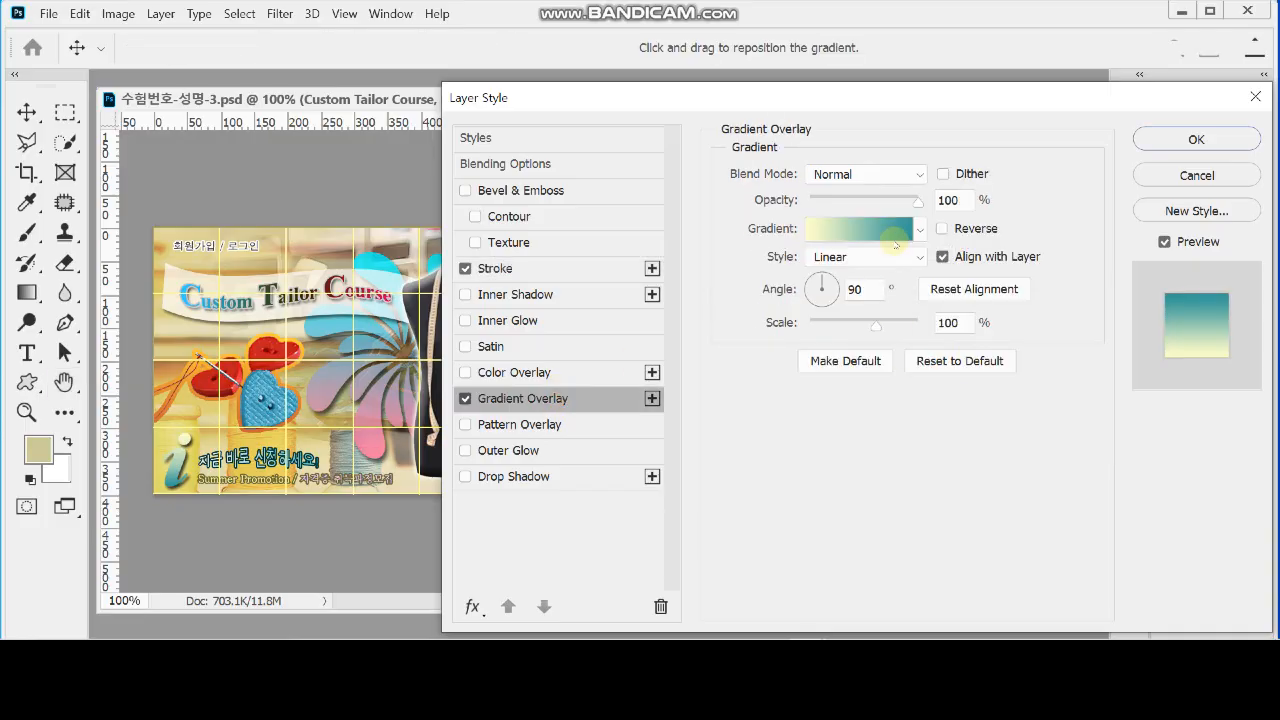
pyautogui.click(866, 236)
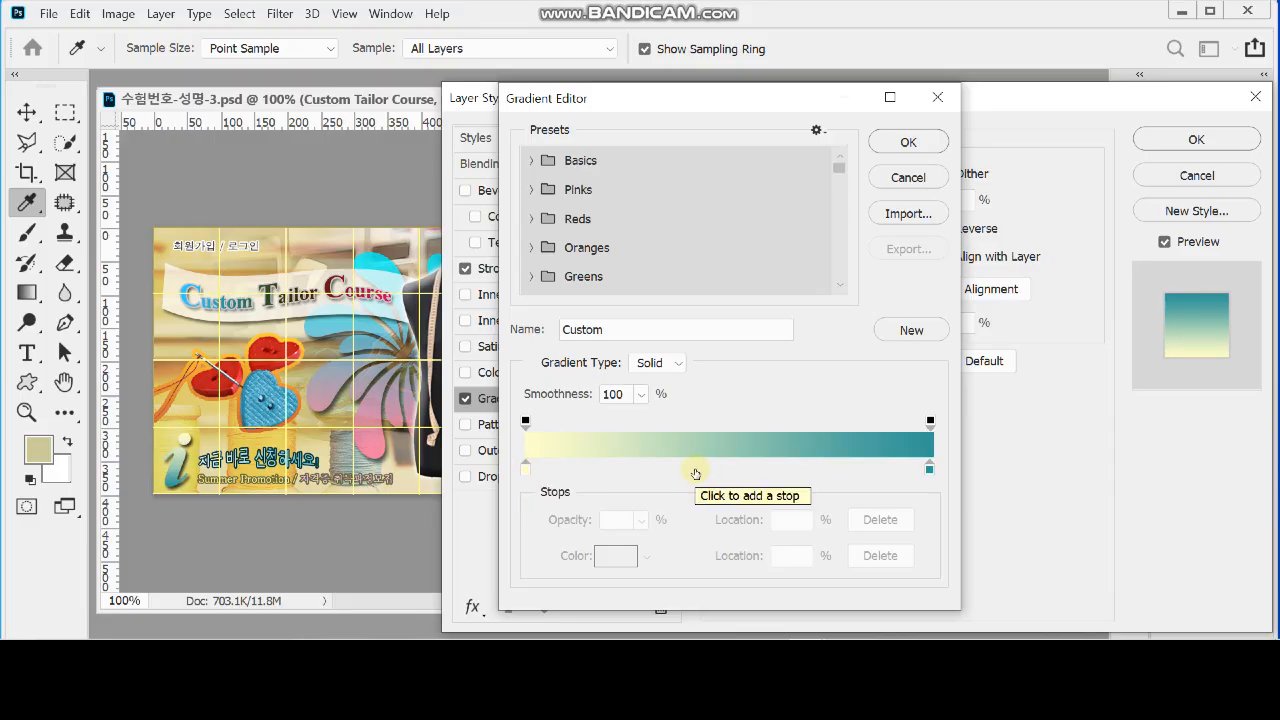
pyautogui.click(525, 468)
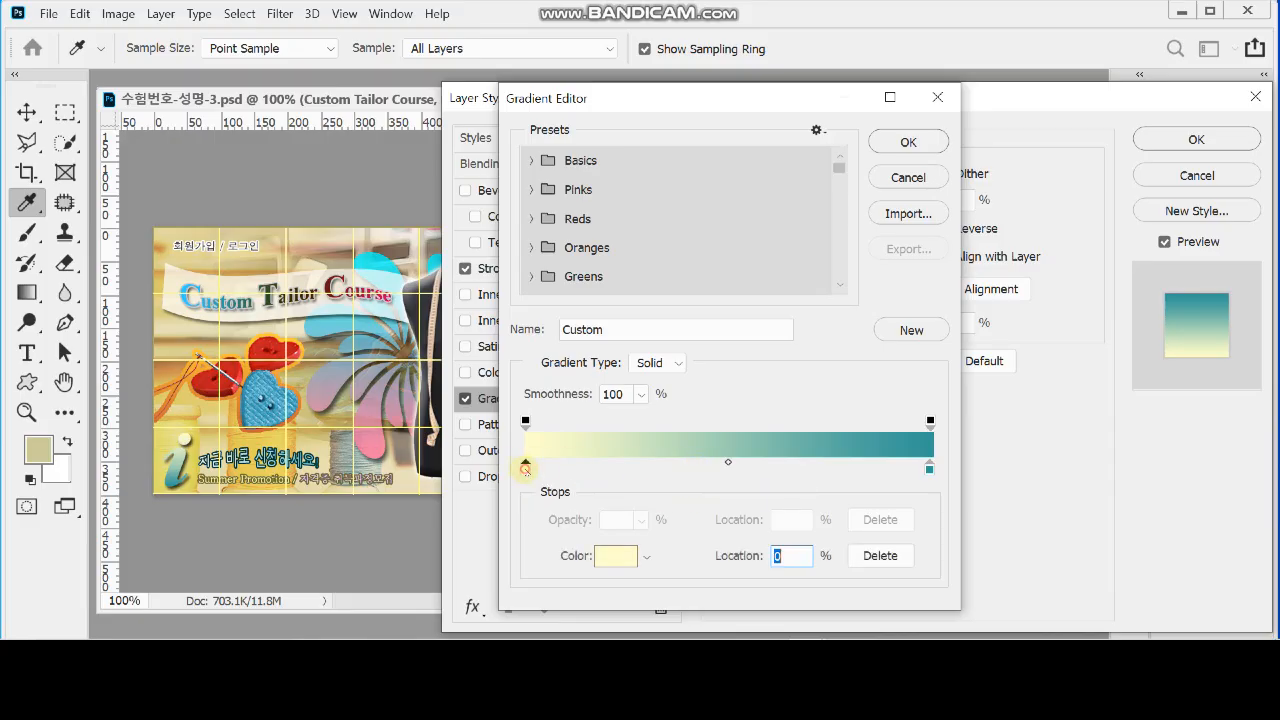
pyautogui.doubleClick(526, 468)
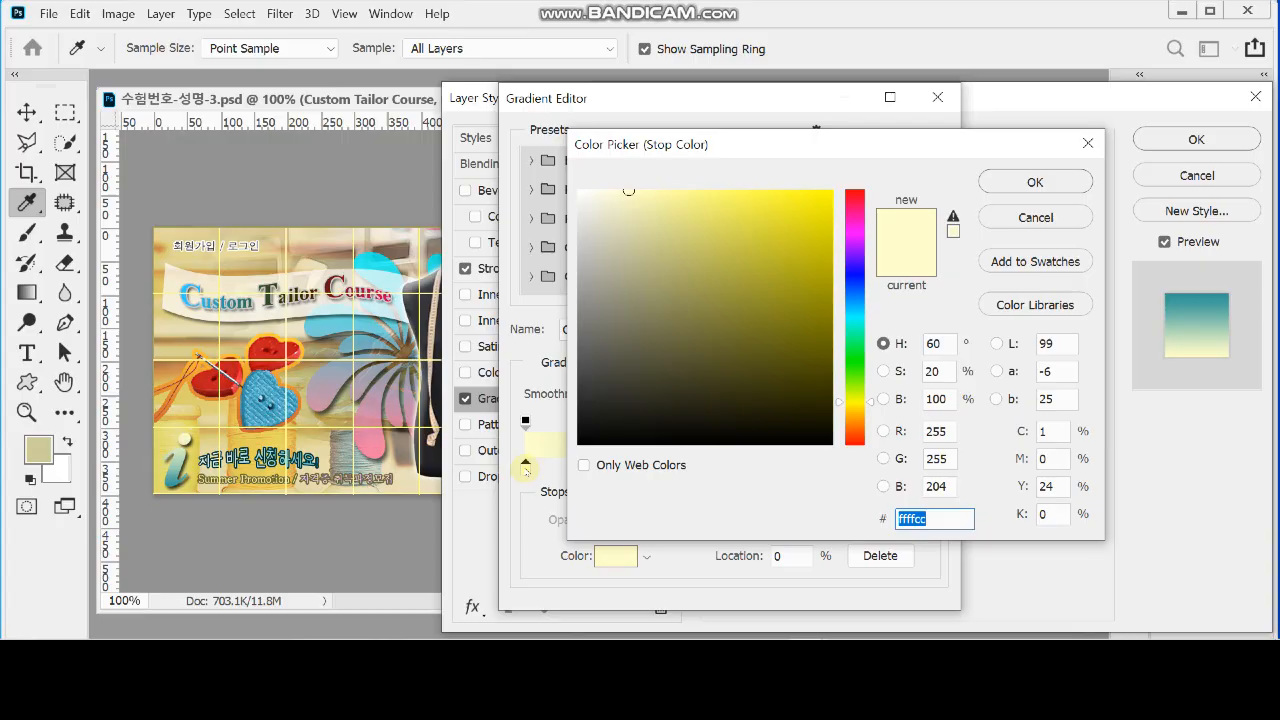
pyautogui.write('3cf')
pyautogui.click(1030, 180)
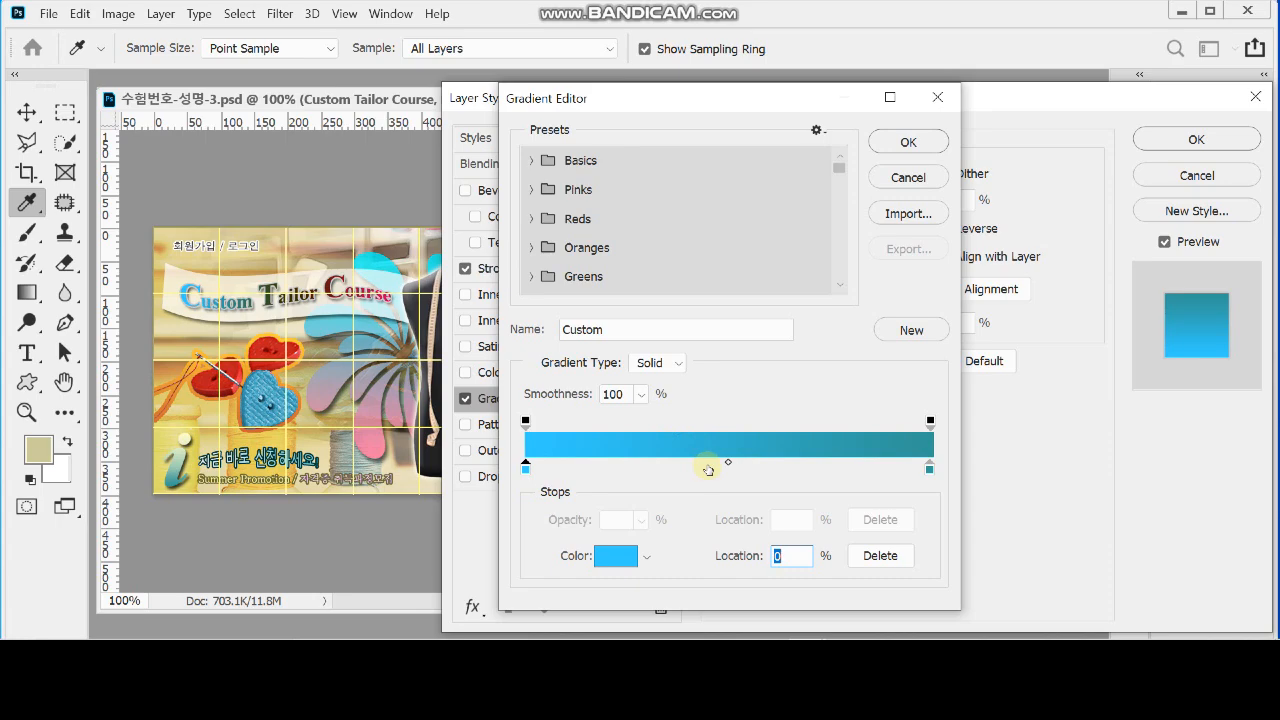
pyautogui.click(705, 467)
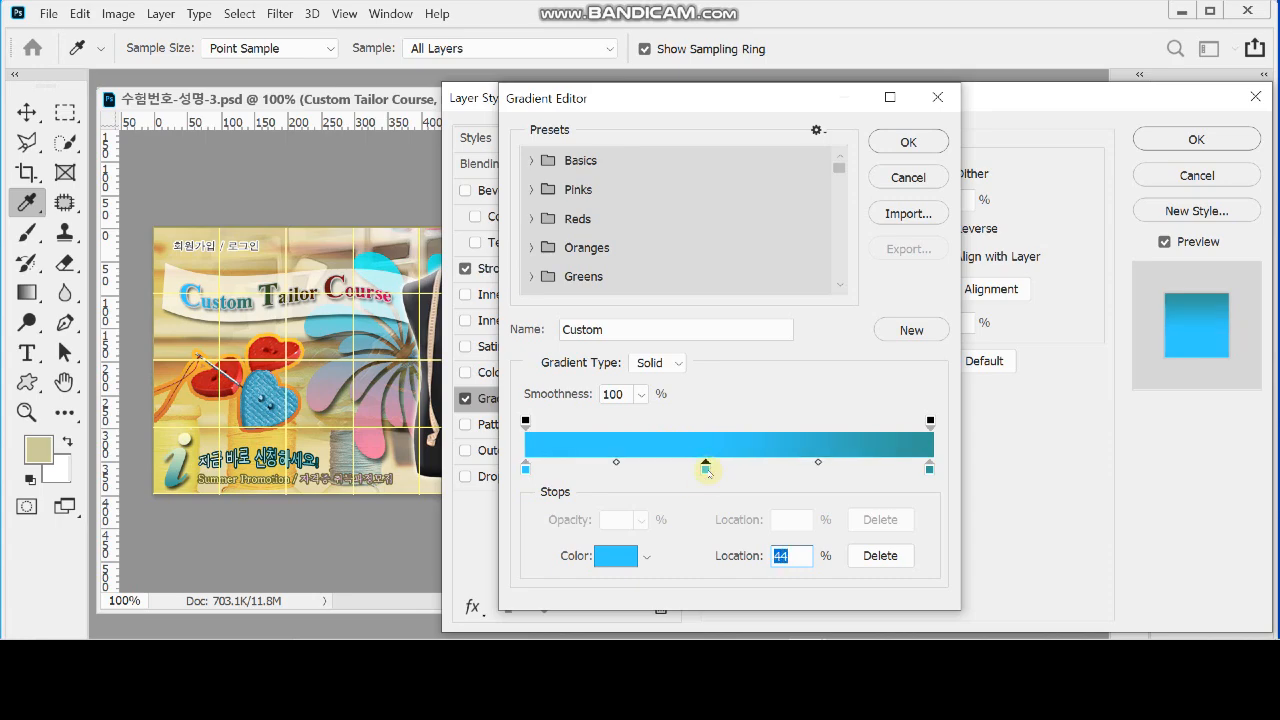
pyautogui.click(760, 468)
pyautogui.click(807, 467)
pyautogui.click(631, 467)
pyautogui.moveTo(631, 467); pyautogui.dragTo(634, 518)
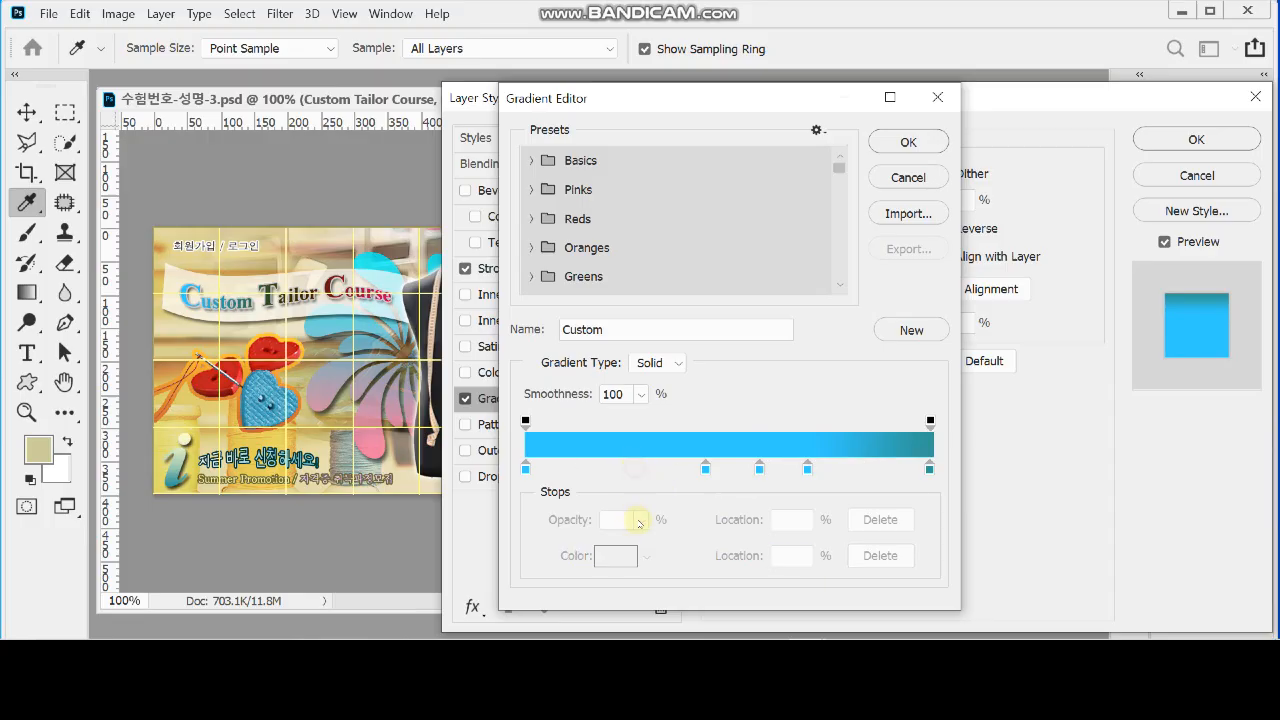
pyautogui.moveTo(760, 468); pyautogui.dragTo(764, 537)
pyautogui.moveTo(807, 467); pyautogui.dragTo(794, 503)
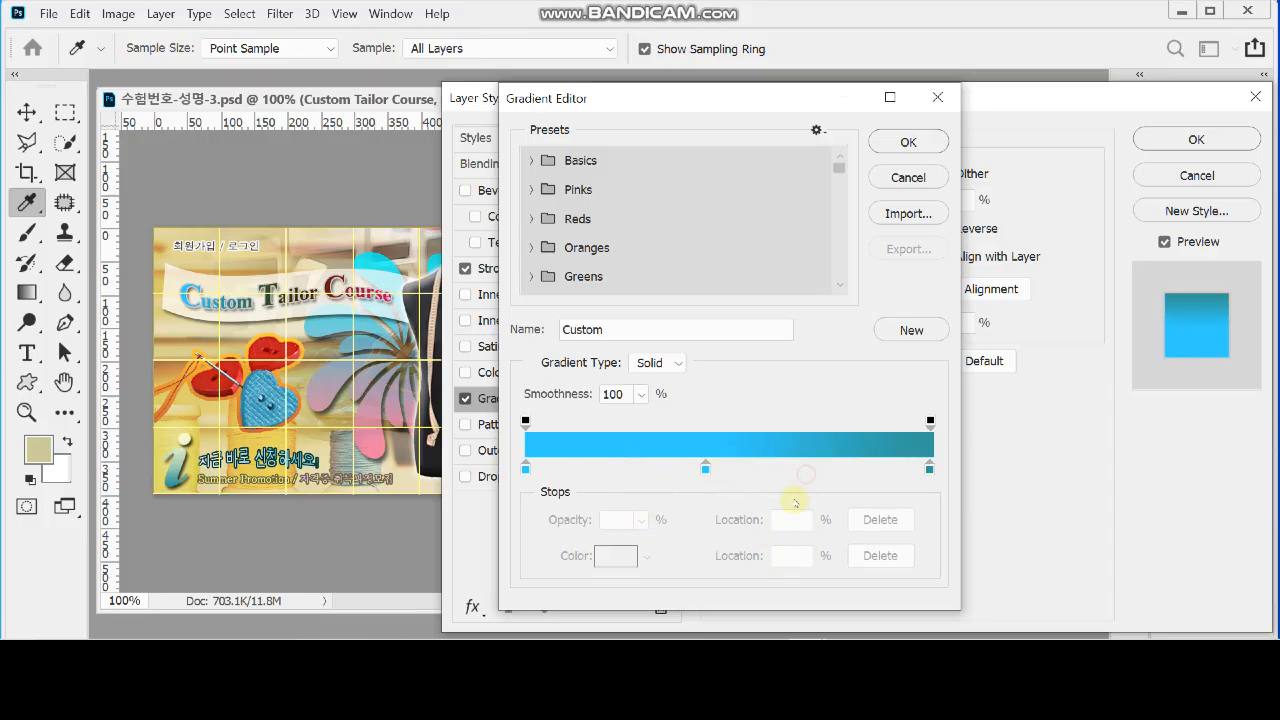
# Set the gradient's middle stop colour to #333300
pyautogui.click(705, 467)
pyautogui.doubleClick(705, 467)
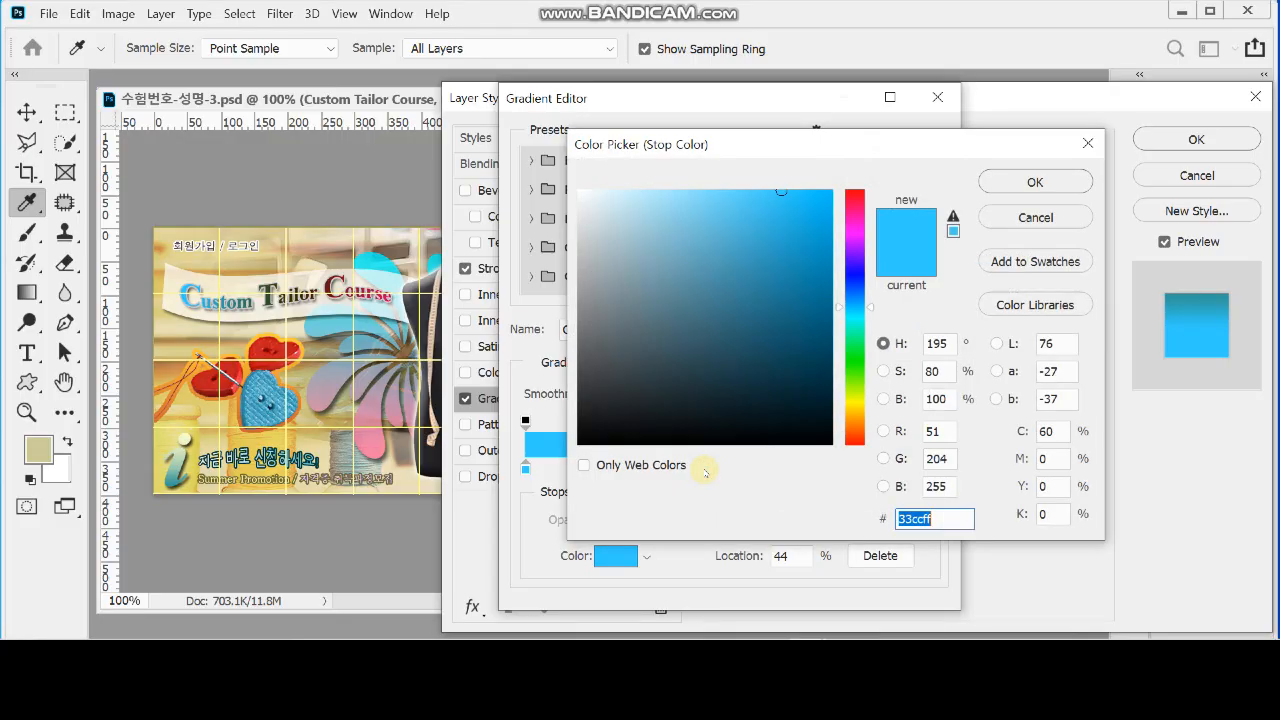
pyautogui.write('333300')
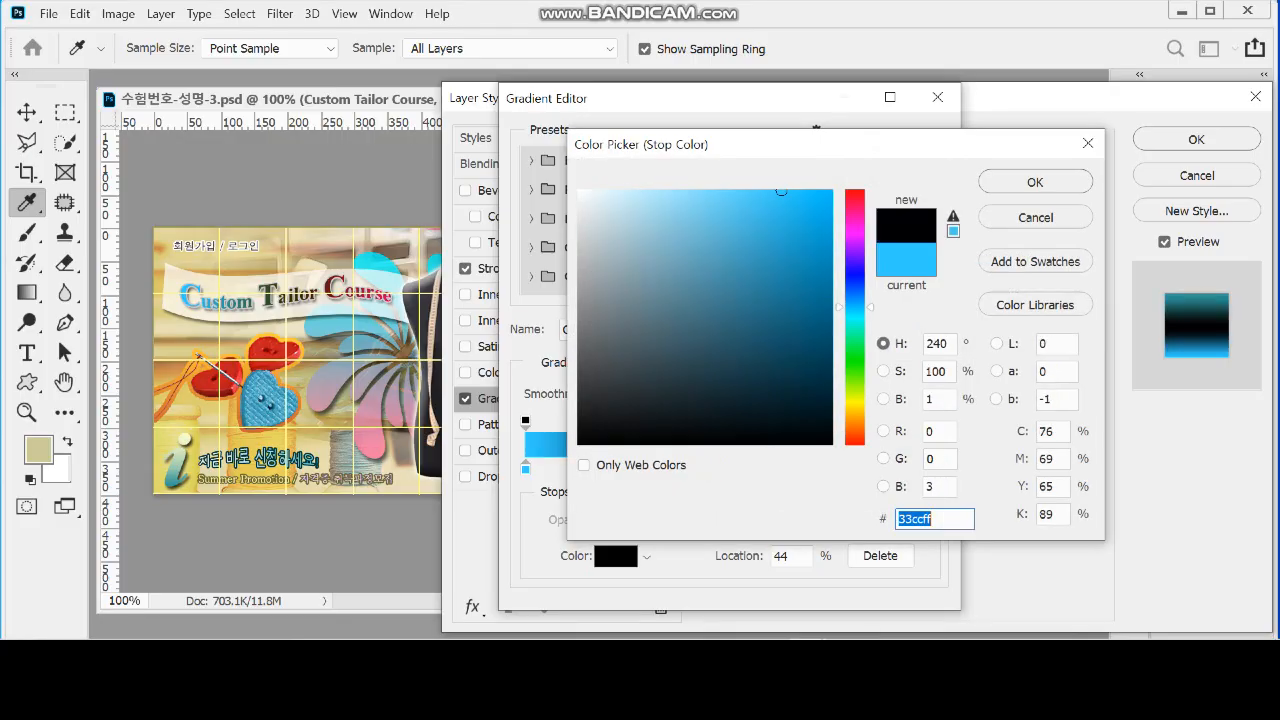
pyautogui.click(1035, 182)
# Set the gradient's end stop colour to #cc0066 and accept the edited gradient
pyautogui.doubleClick(929, 465)
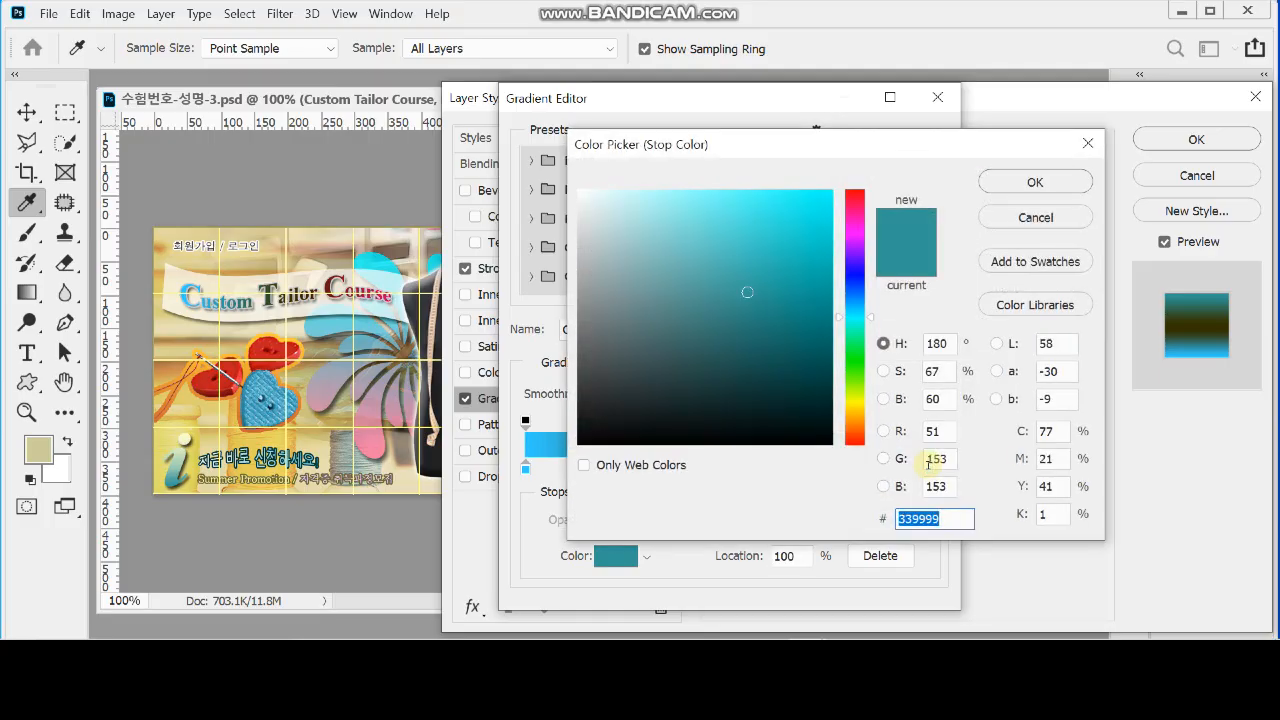
pyautogui.write('c06')
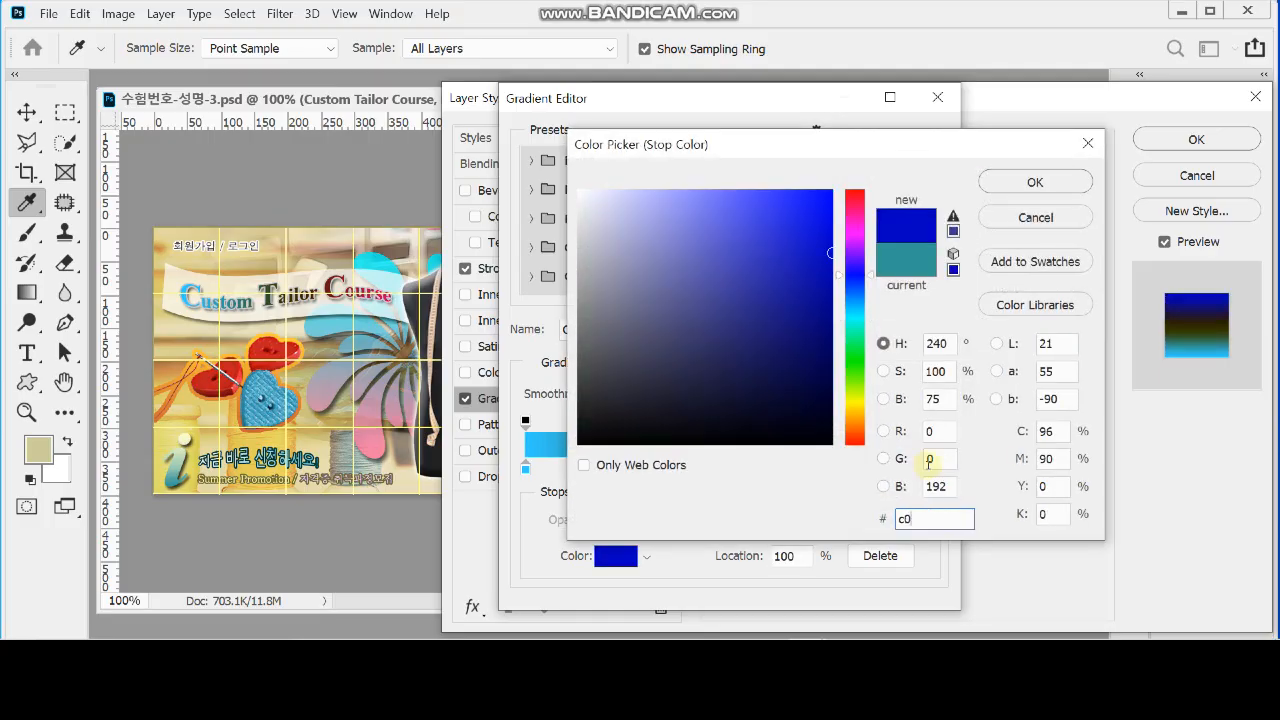
pyautogui.click(1035, 182)
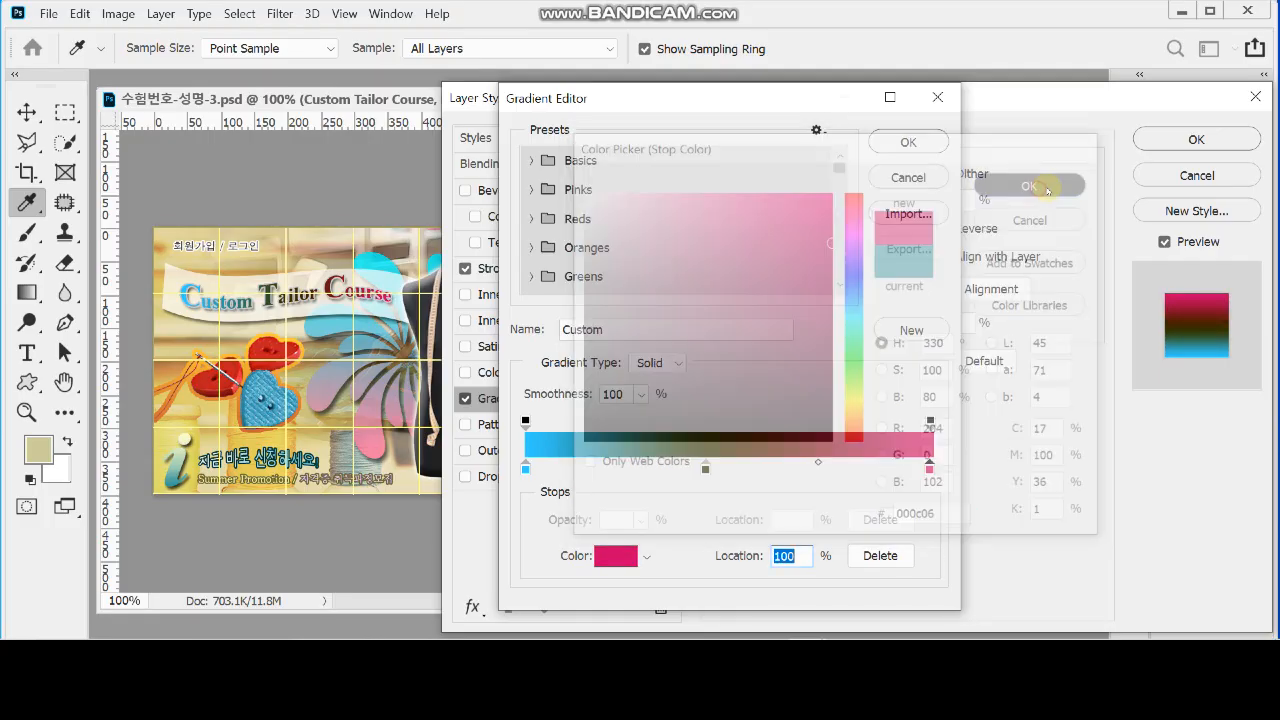
pyautogui.click(906, 146)
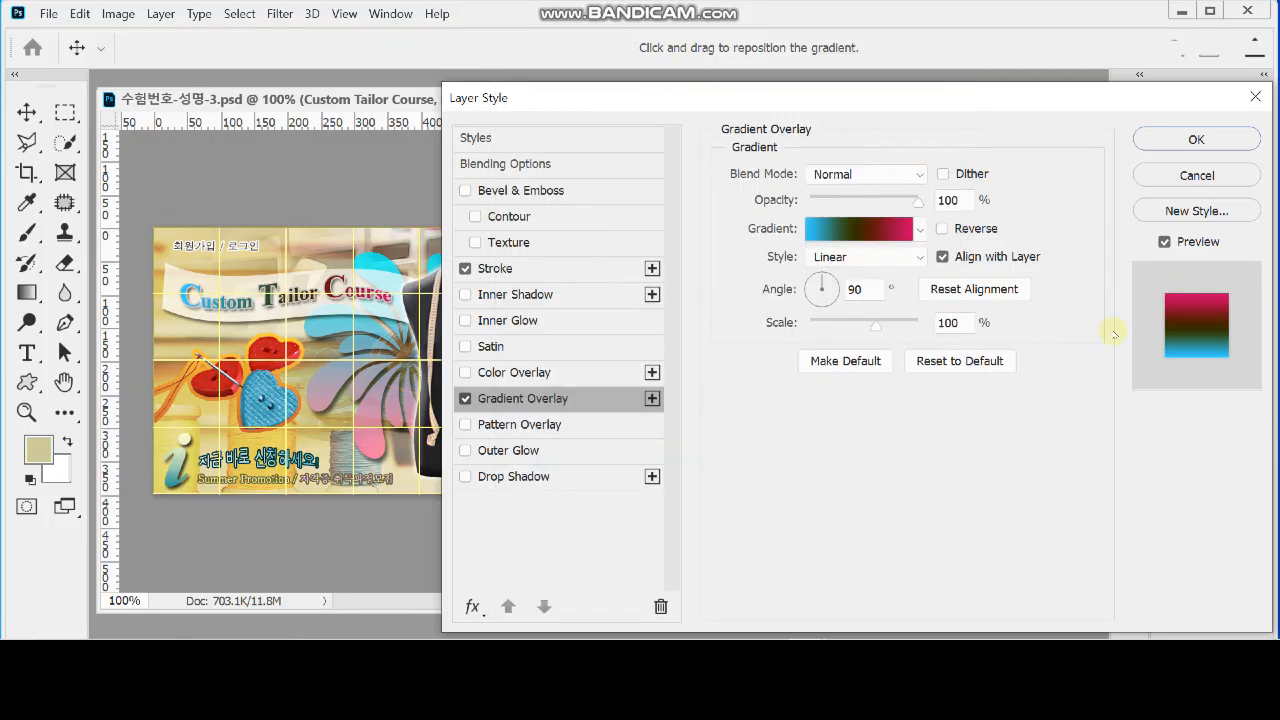
# Set the title's gradient overlay angle to 0°
pyautogui.doubleClick(866, 289)
pyautogui.write('0')
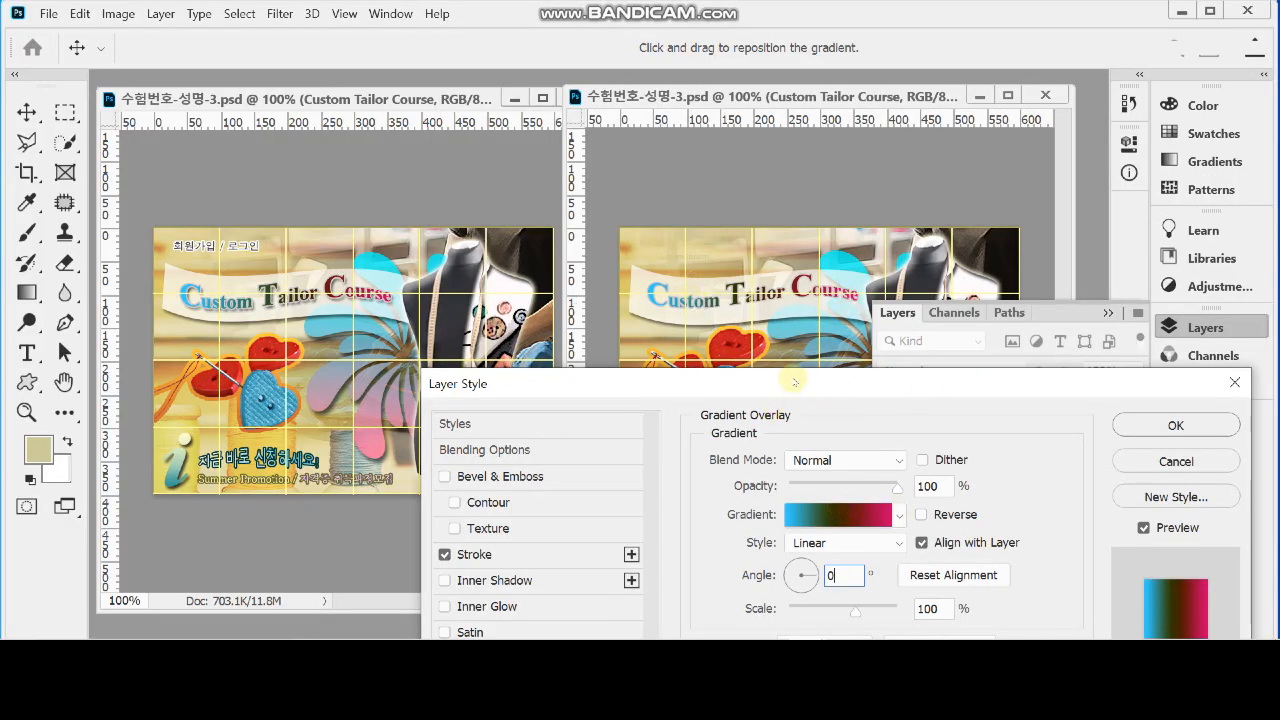
pyautogui.moveTo(815, 389); pyautogui.dragTo(824, 209)
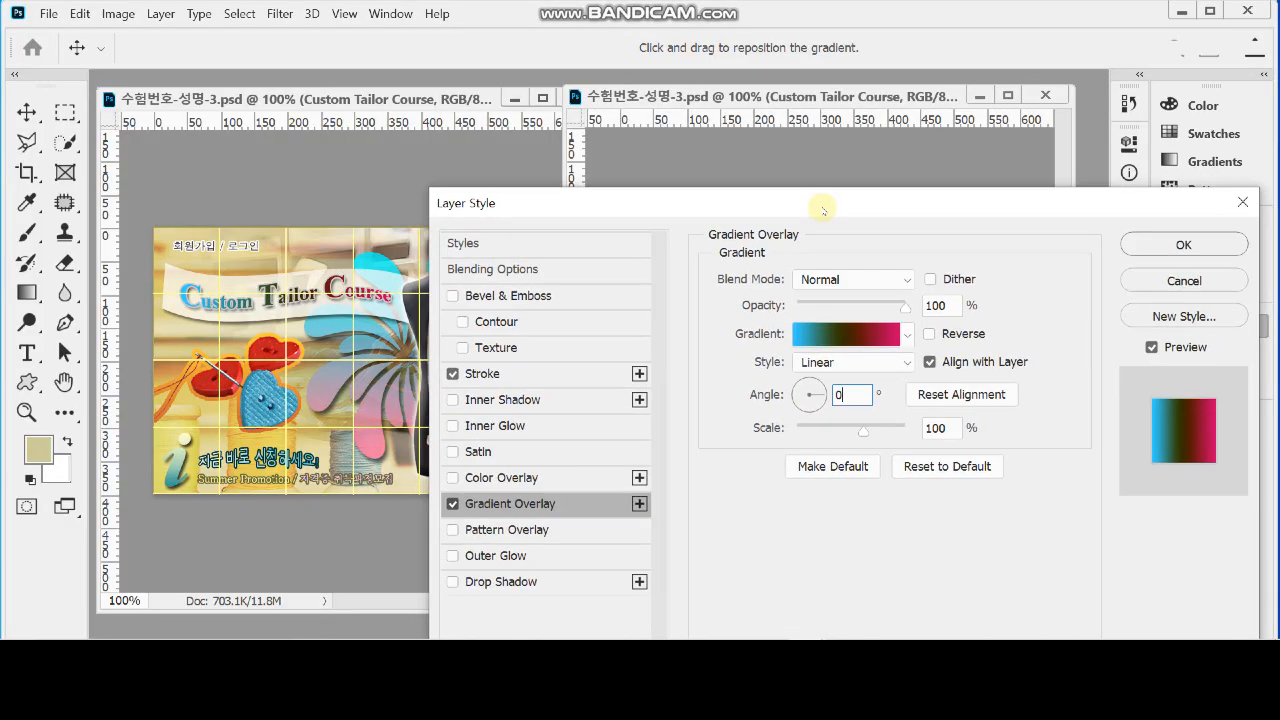
# Add a drop shadow with its default settings to the title and apply the layer style
pyautogui.click(514, 581)
pyautogui.moveTo(805, 203); pyautogui.dragTo(738, 417)
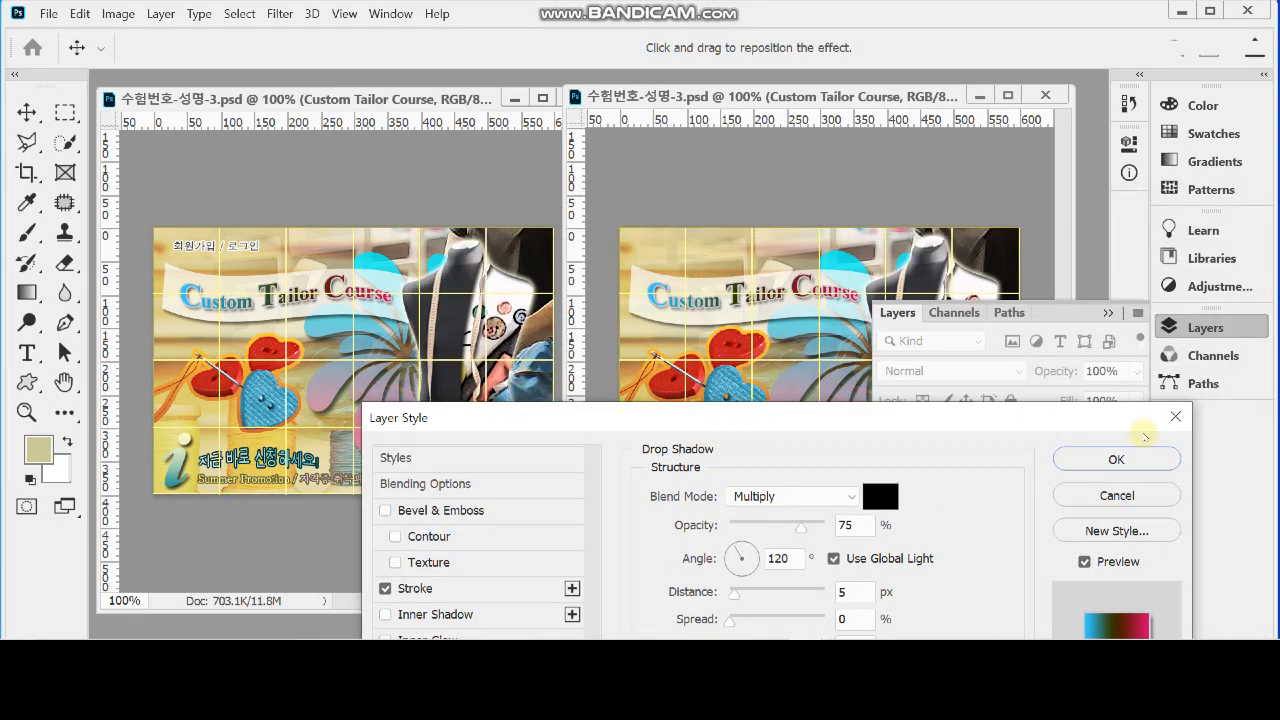
pyautogui.click(1116, 459)
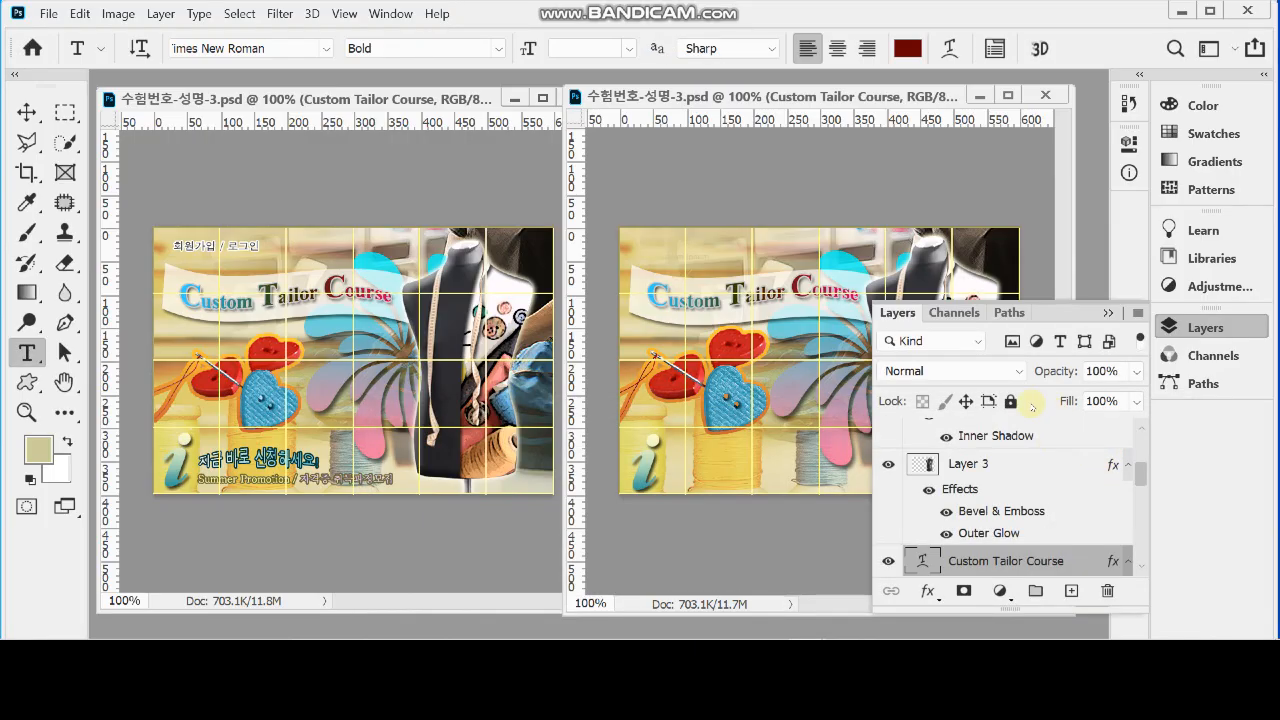
pyautogui.click(1193, 323)
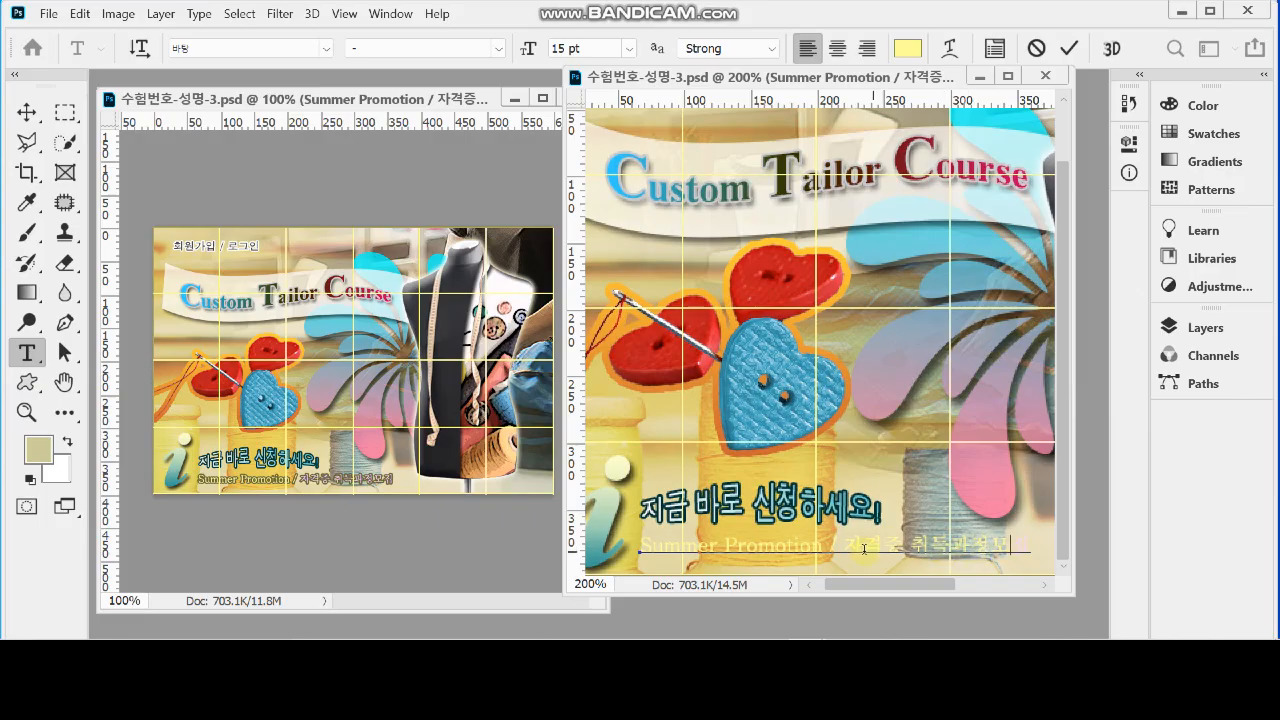
# Colour the Korean text after the slash in the Summer Promotion line #ffccff
pyautogui.moveTo(844, 547); pyautogui.dragTo(1020, 576)
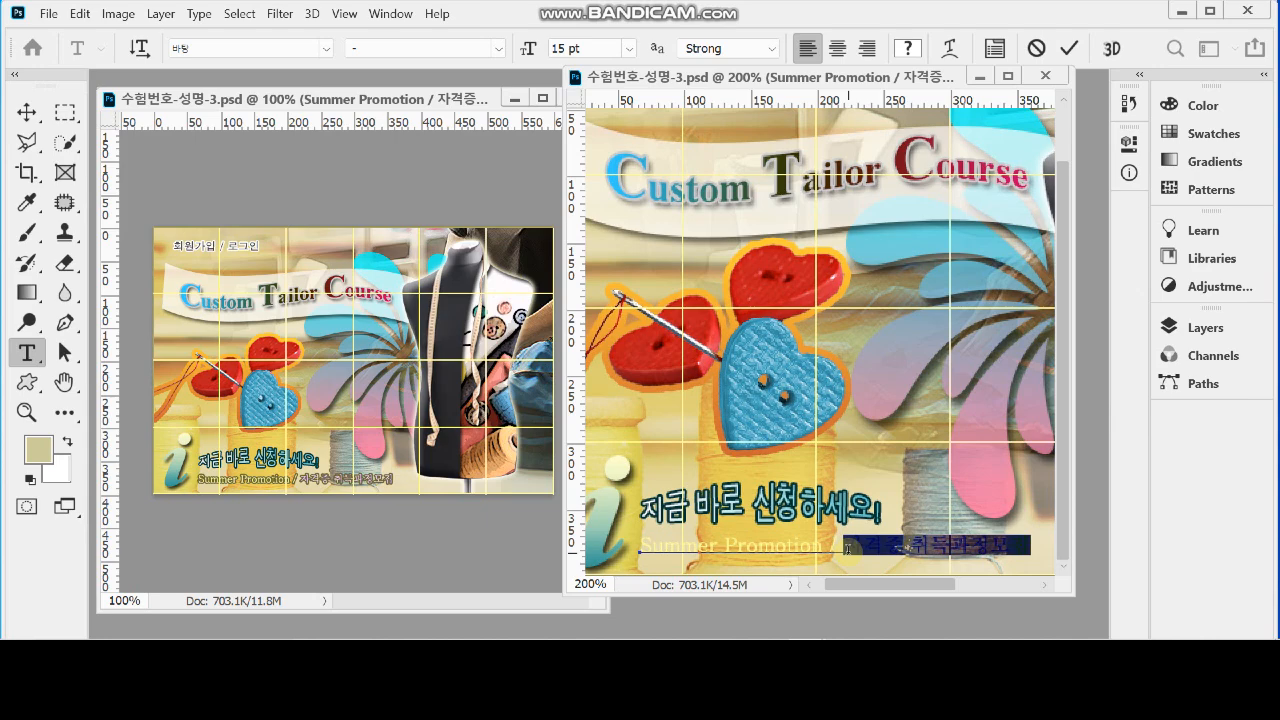
pyautogui.click(847, 548)
pyautogui.moveTo(847, 548); pyautogui.dragTo(1021, 562)
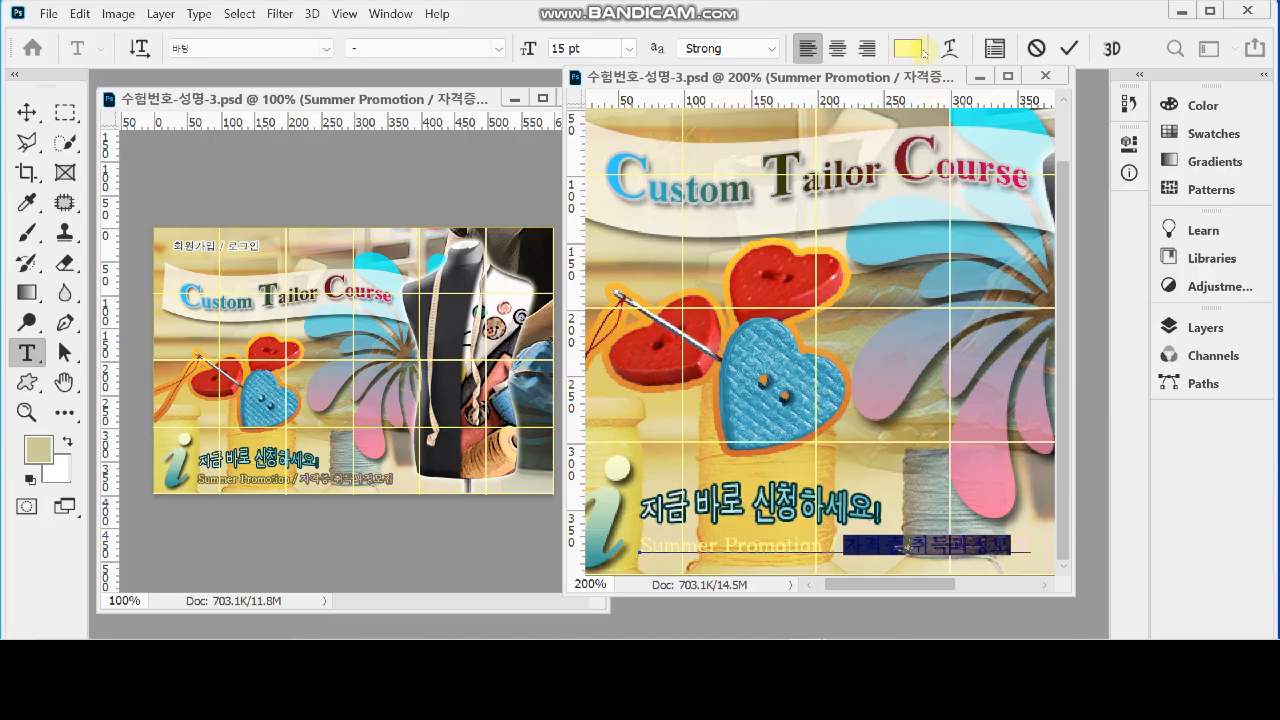
pyautogui.click(911, 50)
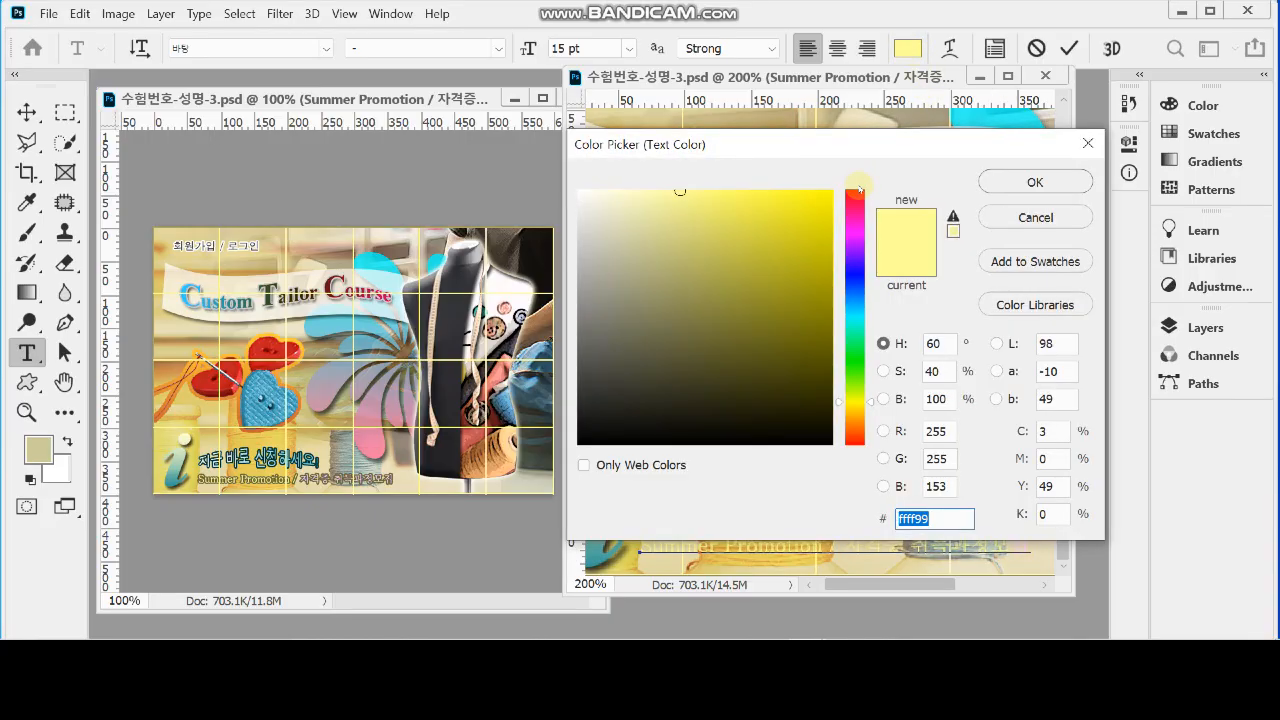
pyautogui.write('fcf')
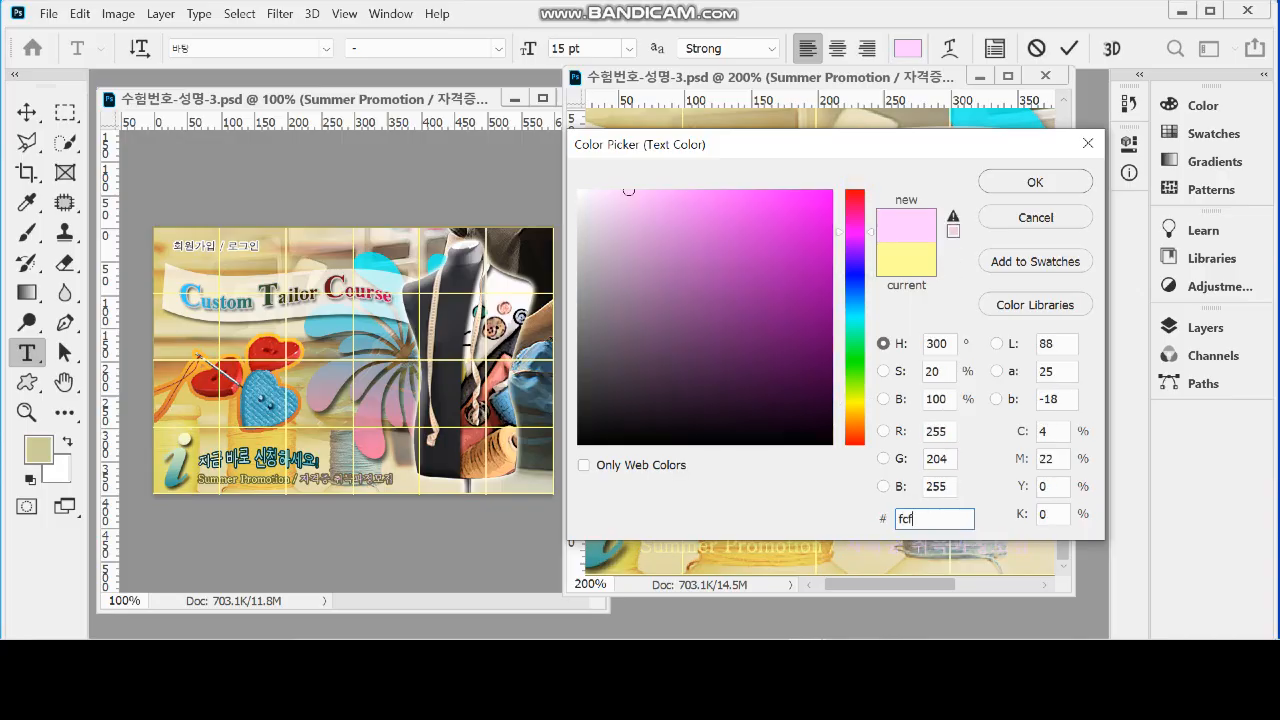
pyautogui.press('Return')
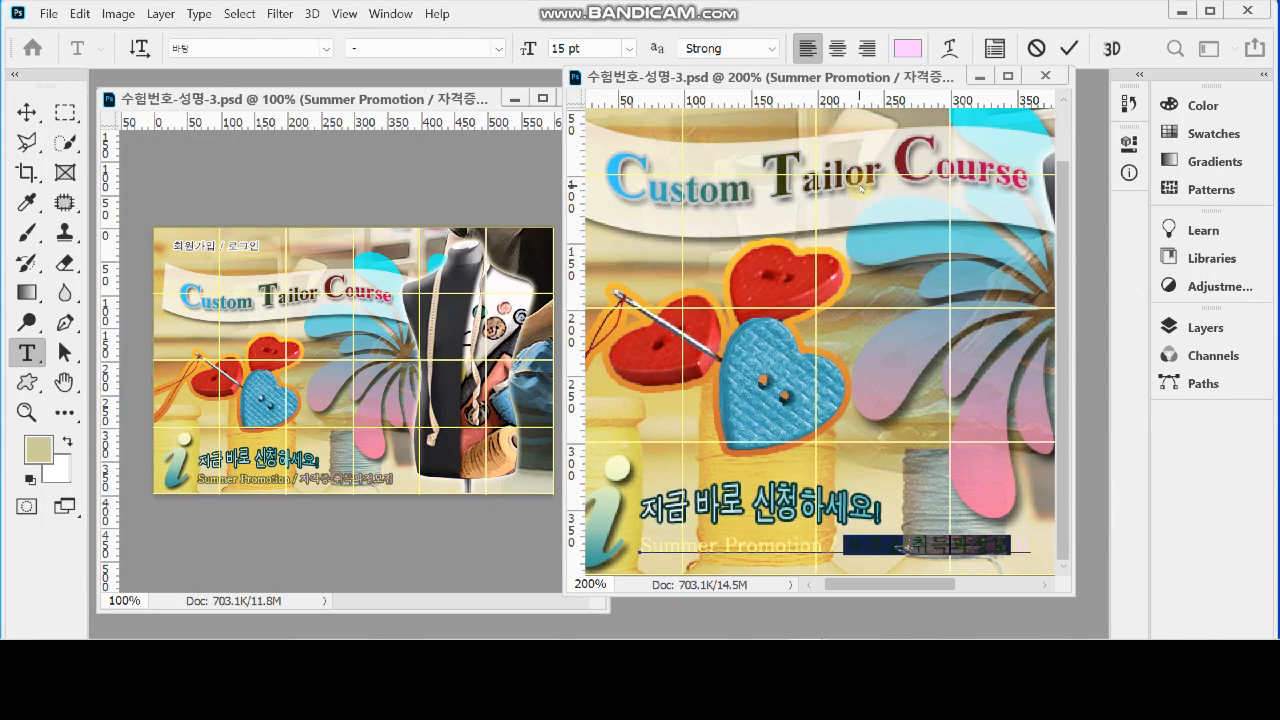
# Commit the text edit and add a 2 px outside stroke in #666633 to the Summer Promotion line
pyautogui.click(1204, 327)
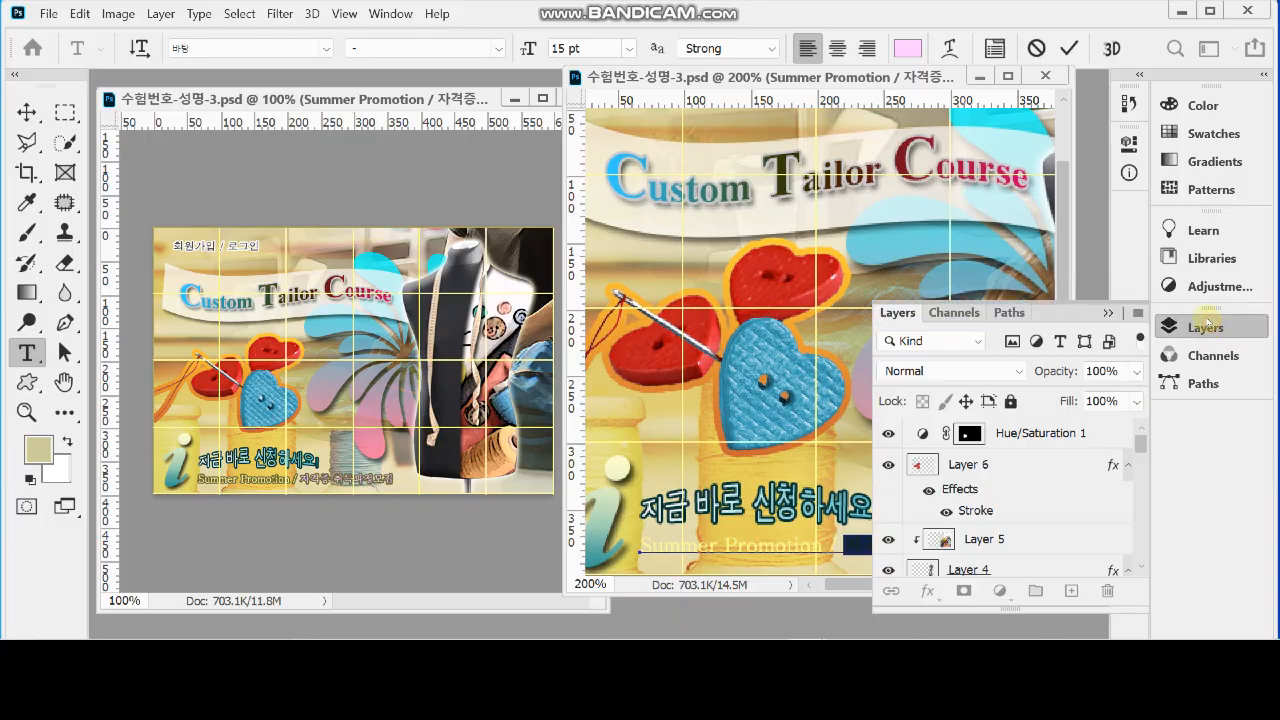
pyautogui.hotkey('ctrl', 'Return')
pyautogui.press('v')
pyautogui.click(927, 591)
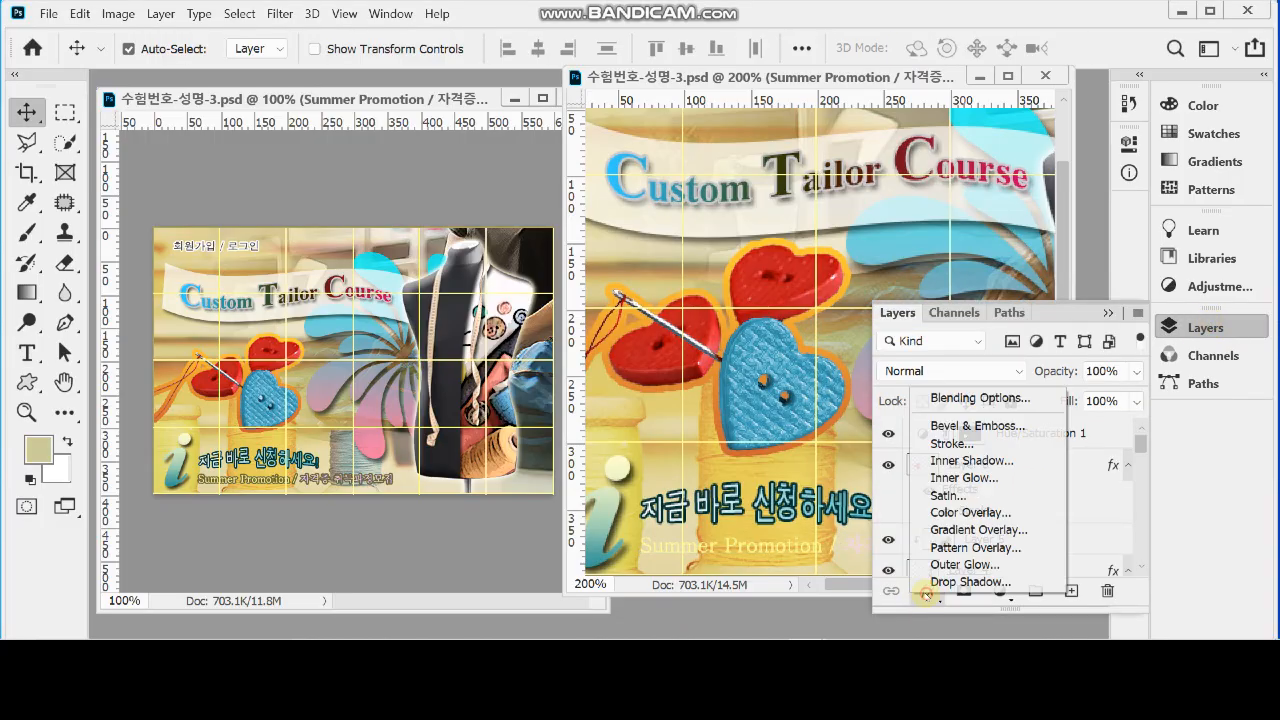
pyautogui.click(969, 444)
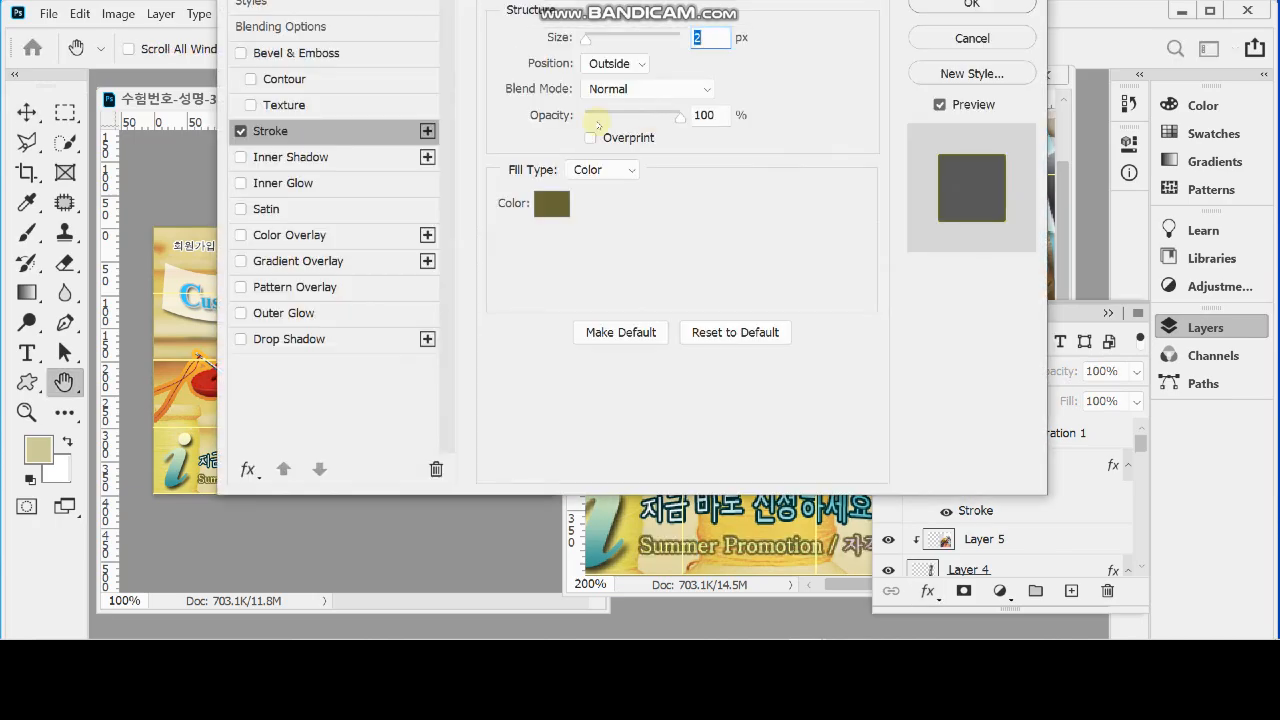
pyautogui.click(558, 206)
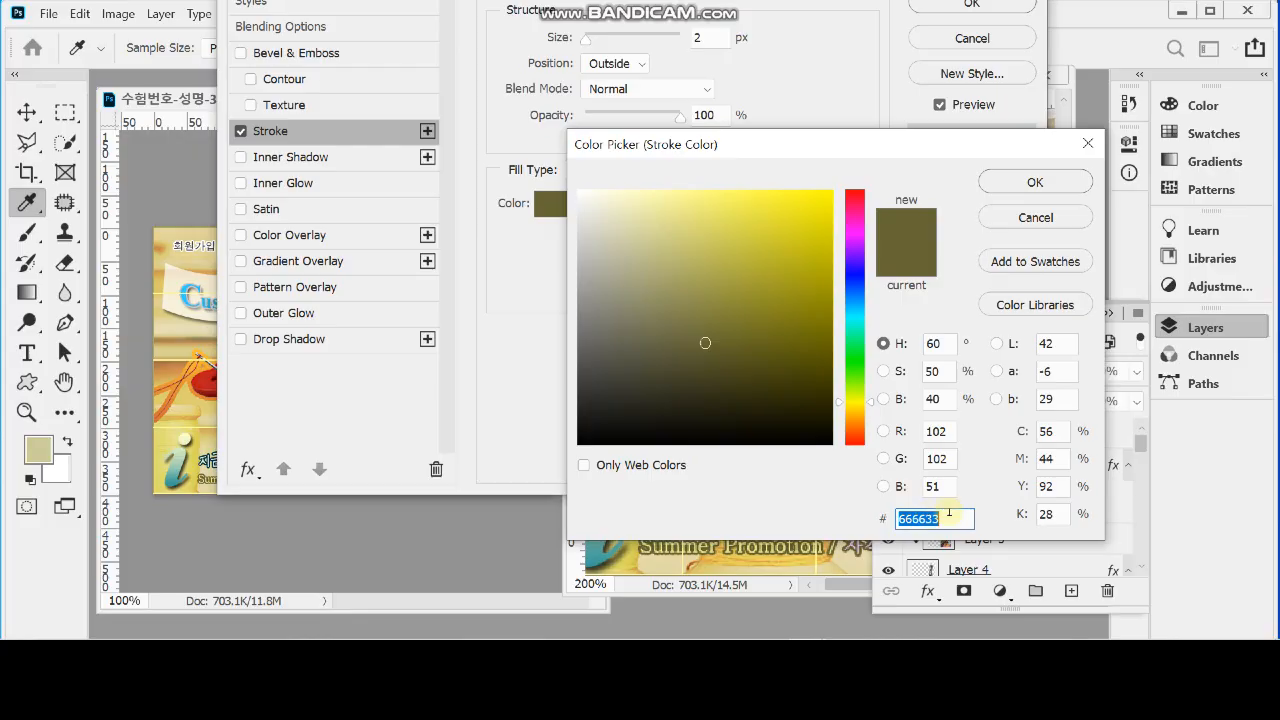
pyautogui.write('66')
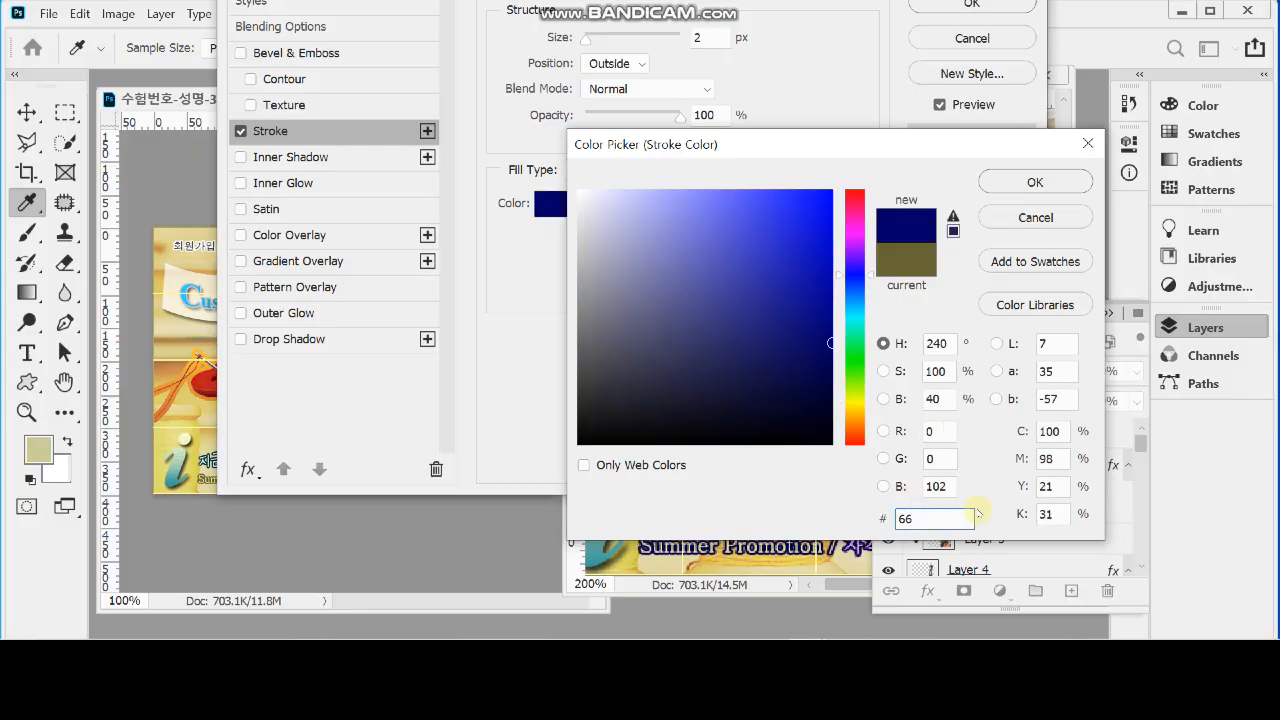
pyautogui.write('3')
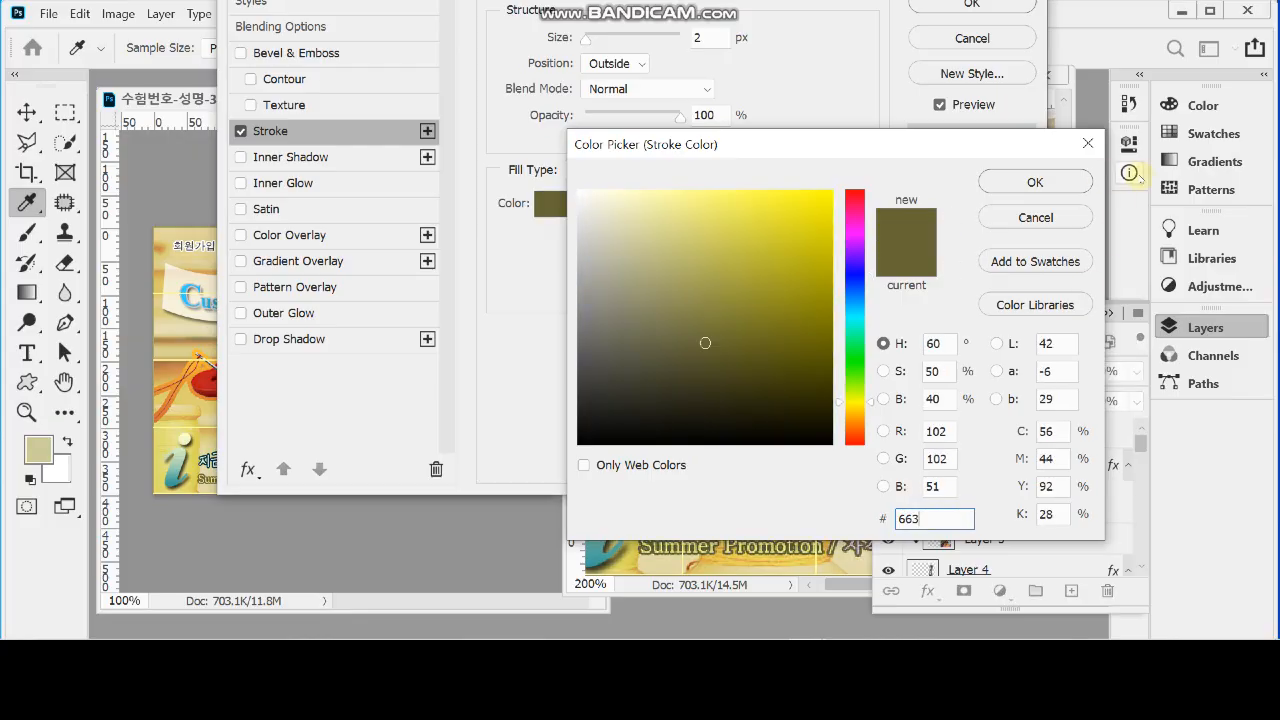
pyautogui.click(1037, 182)
pyautogui.click(958, 8)
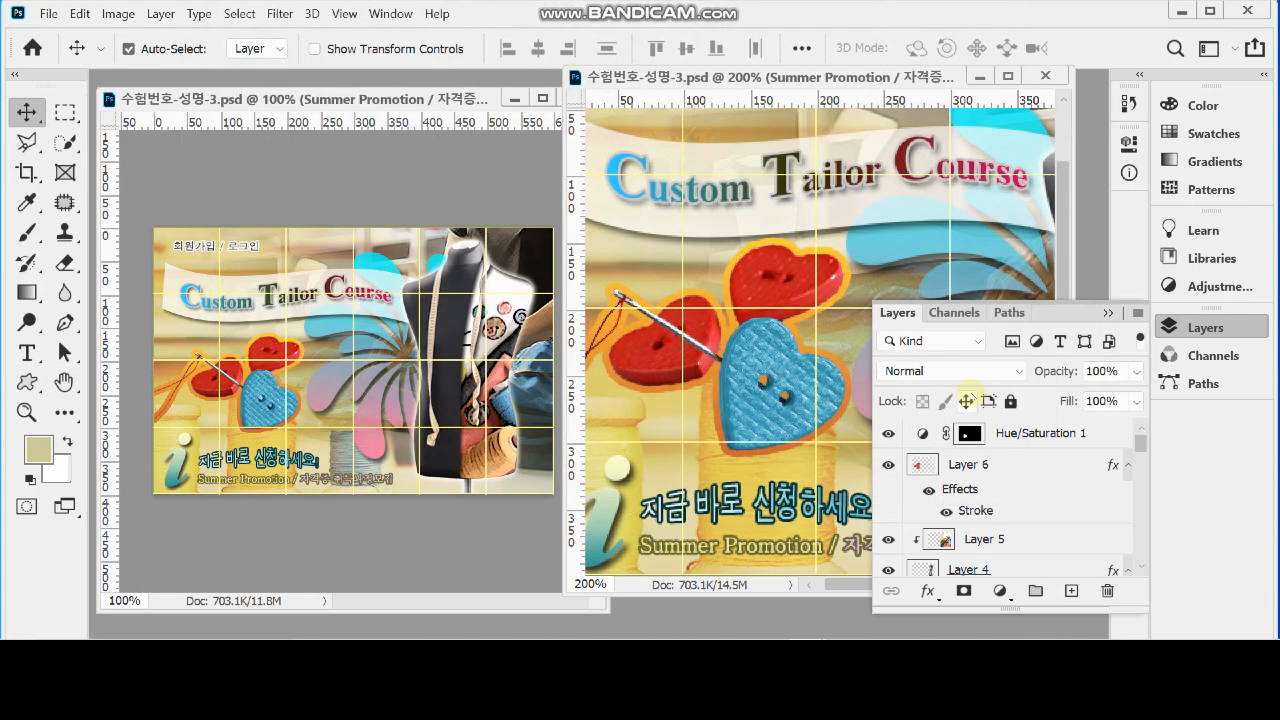
pyautogui.click(1178, 326)
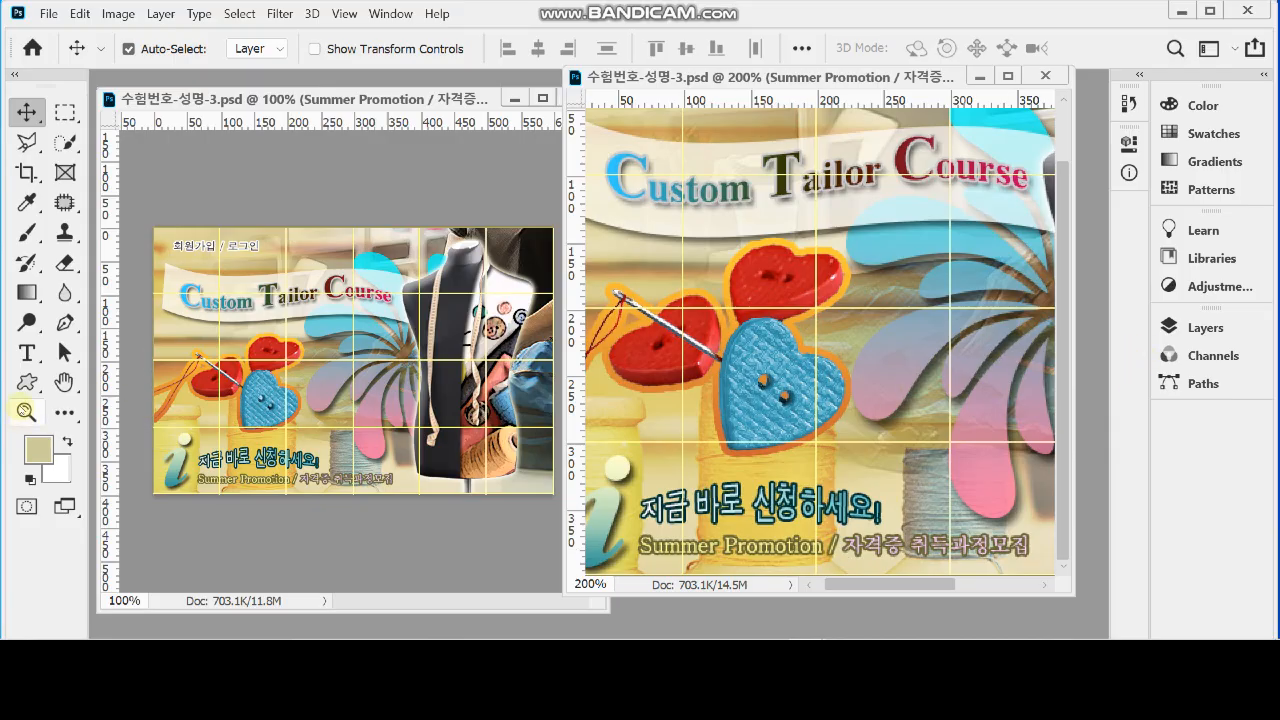
# Show the design at 100%, hide the grid and save the document
pyautogui.doubleClick(26, 411)
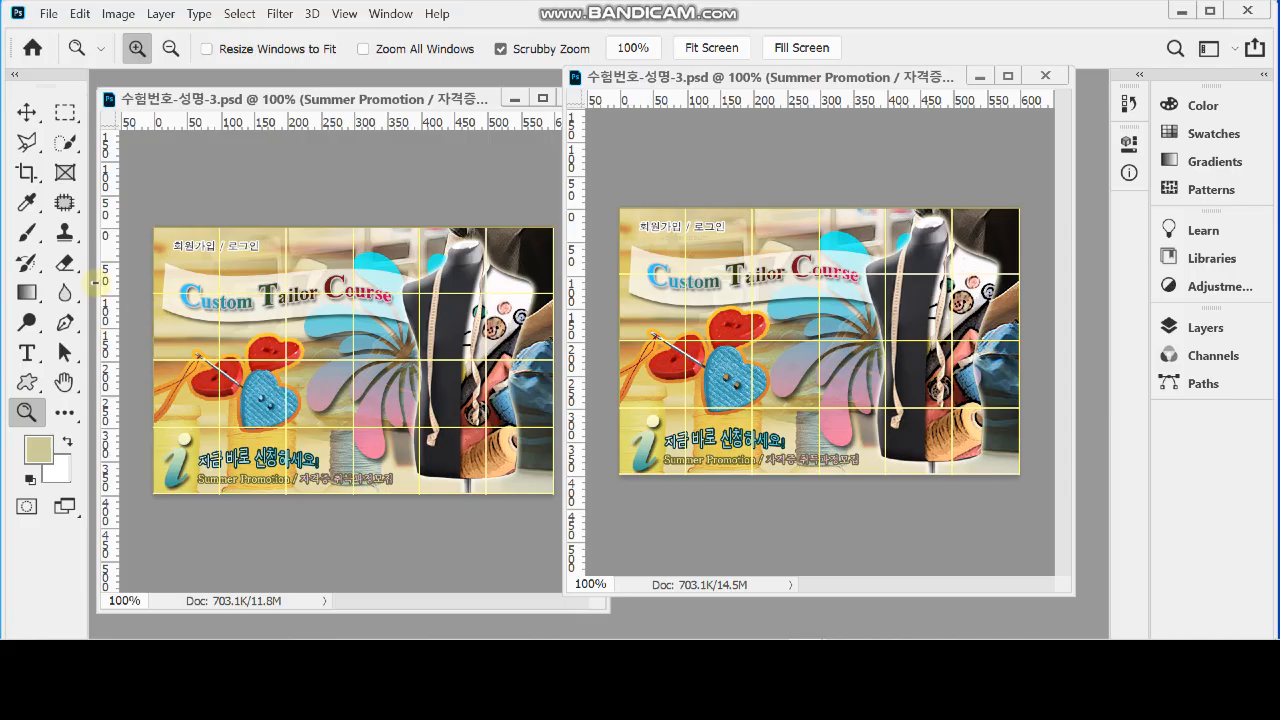
pyautogui.hotkey('ctrl', "'")
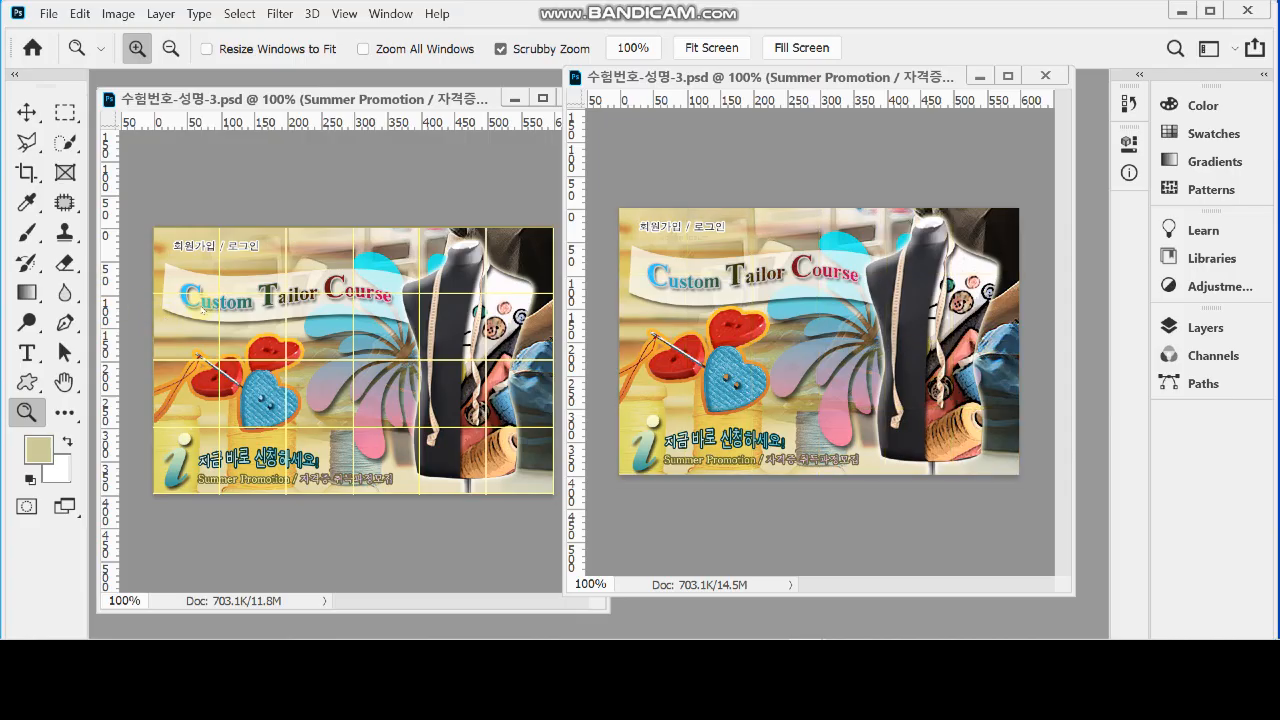
pyautogui.hotkey('ctrl', 's')
# Save a JPEG copy as 수험번호-성명-3.jpg in the GTQ folder under 문서, with quality 8 and Baseline ("Standard") format
pyautogui.click(50, 14)
pyautogui.click(171, 246)
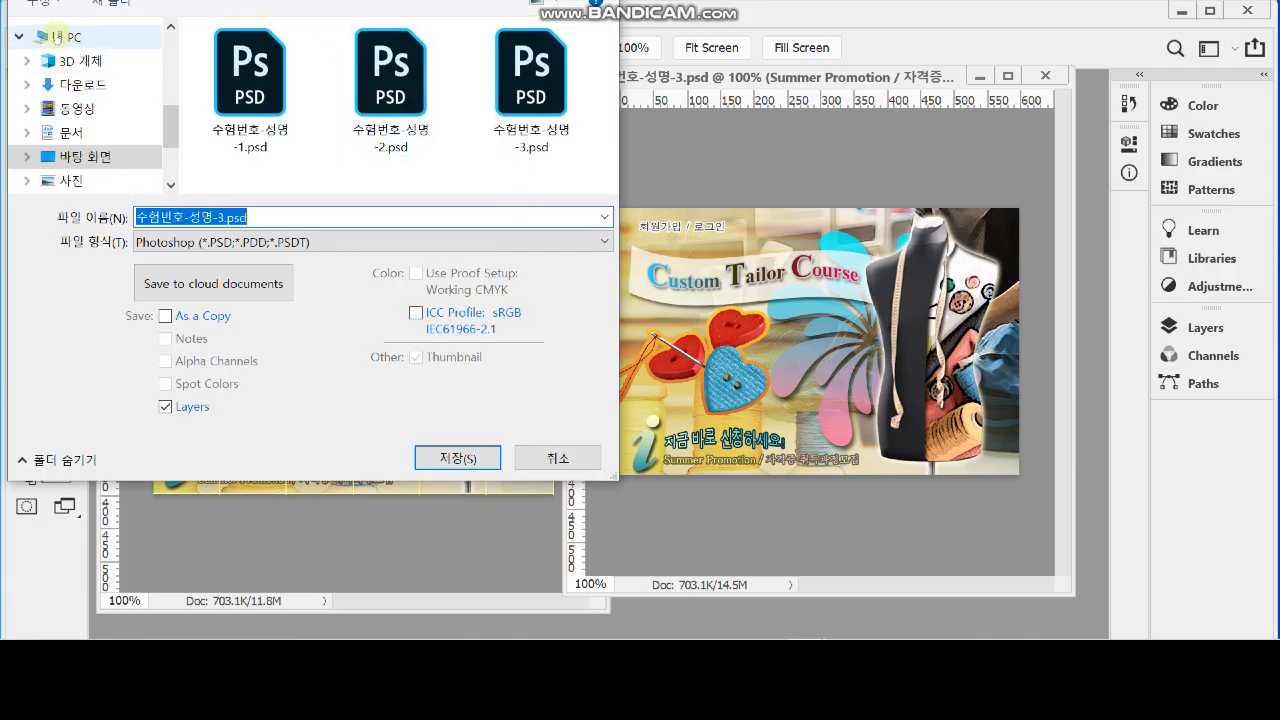
pyautogui.click(63, 134)
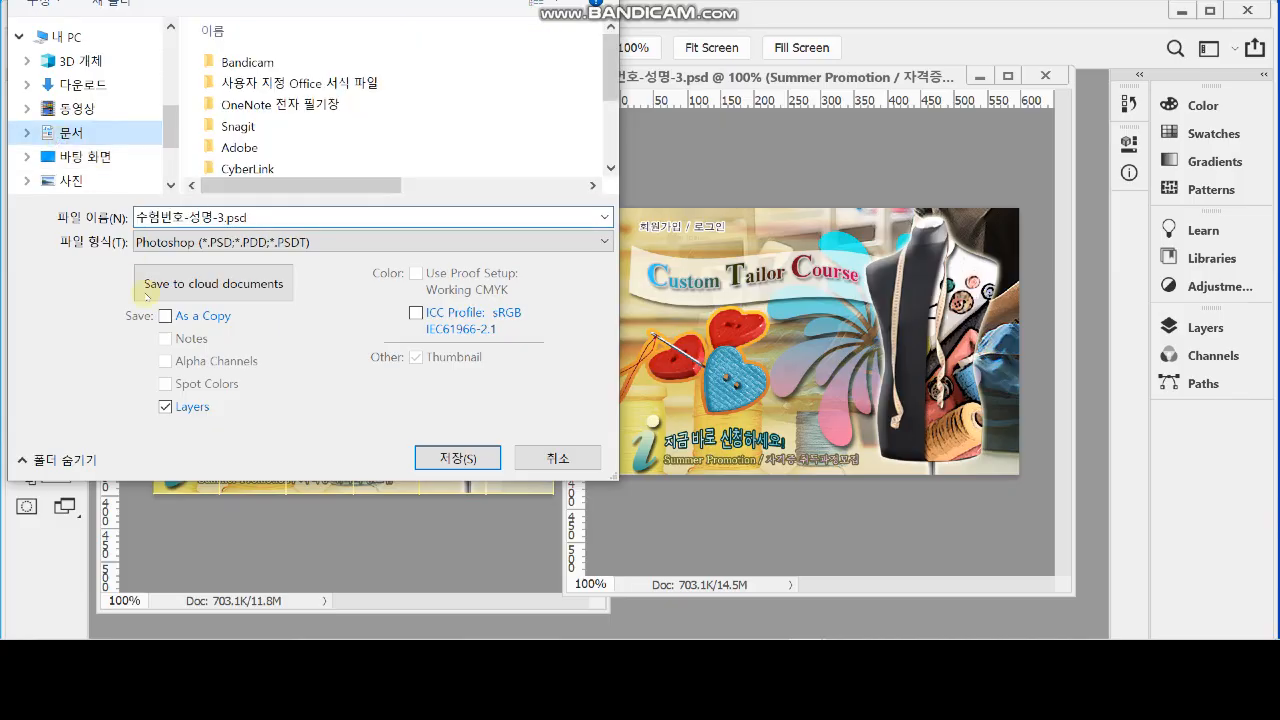
pyautogui.scroll(-2, 525, 148)
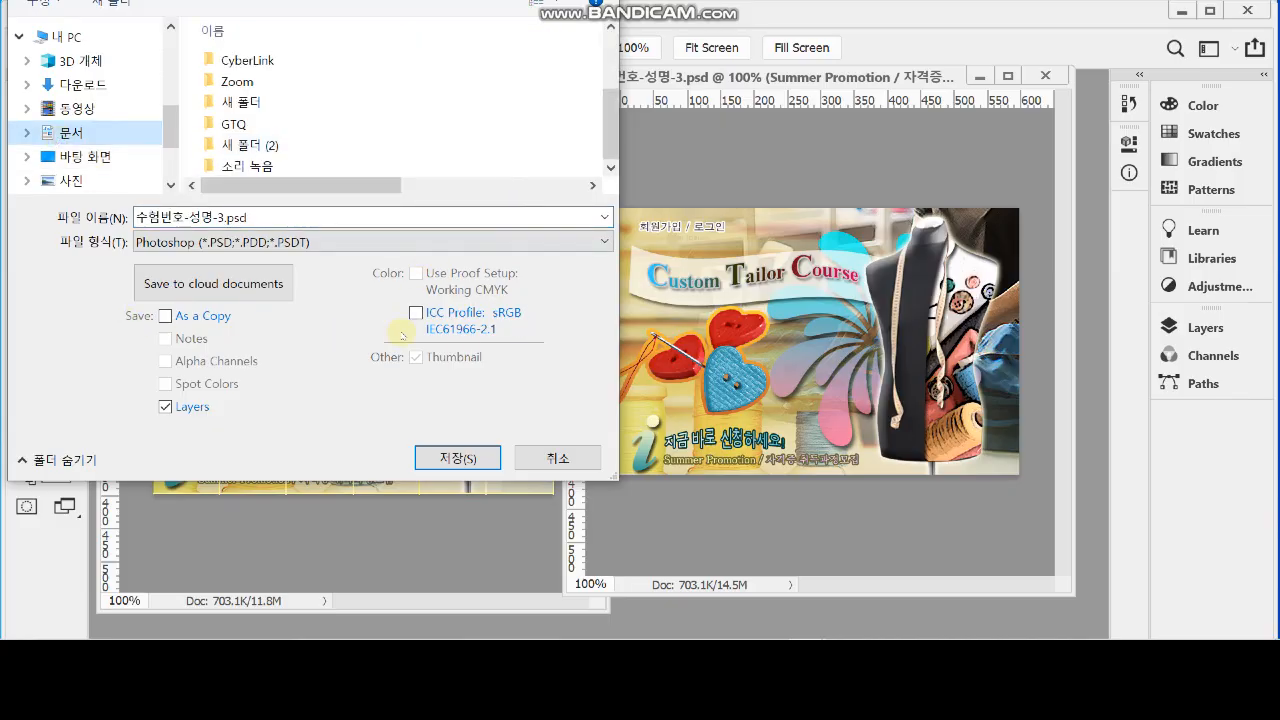
pyautogui.doubleClick(250, 124)
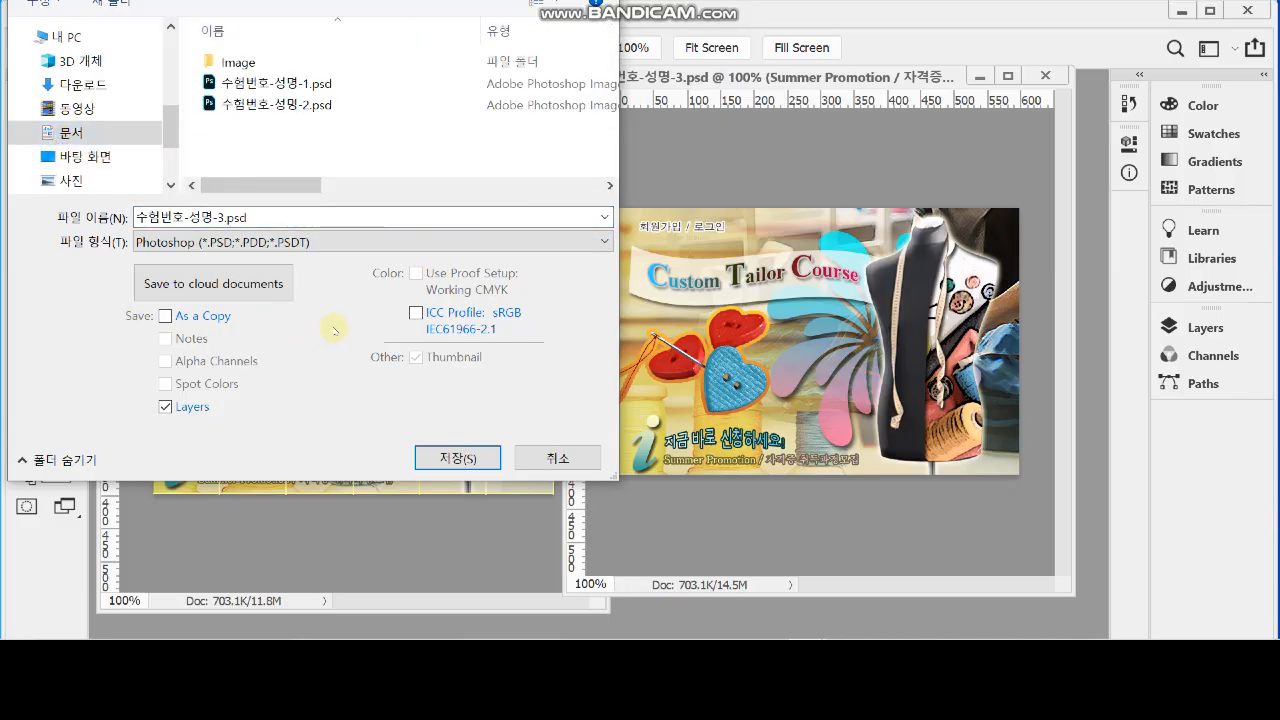
pyautogui.click(285, 242)
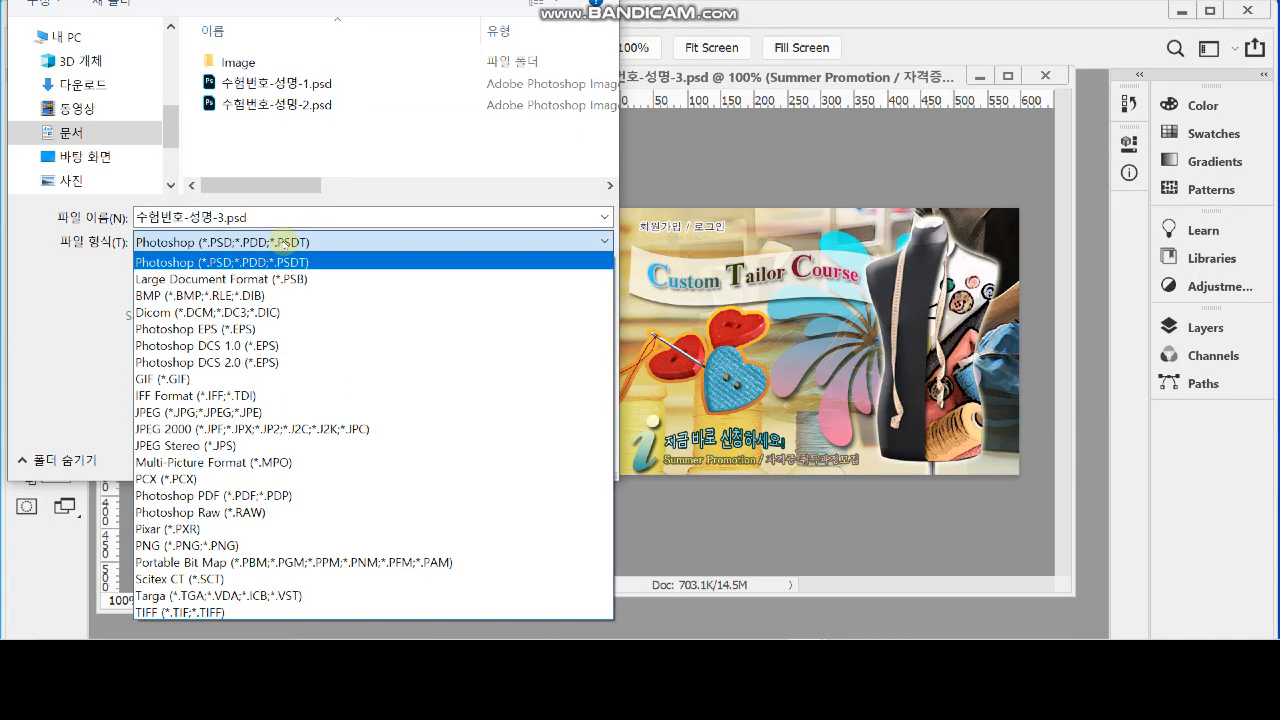
pyautogui.click(297, 411)
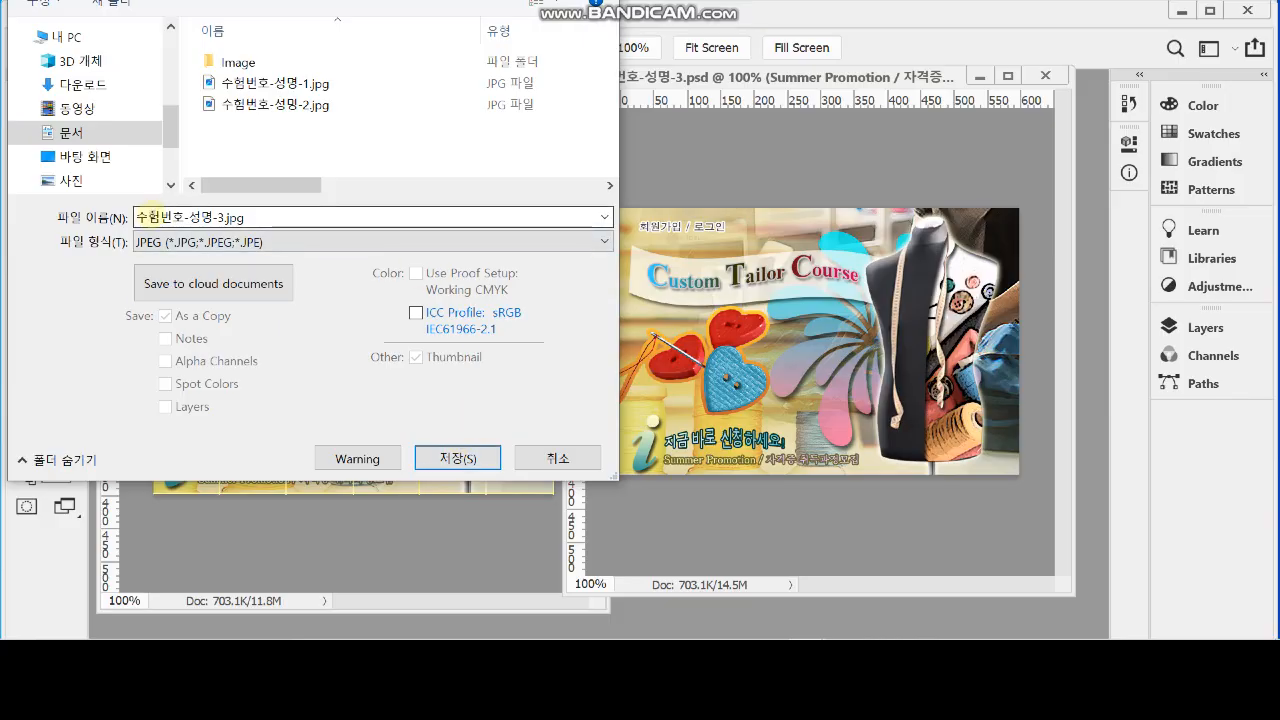
pyautogui.click(440, 462)
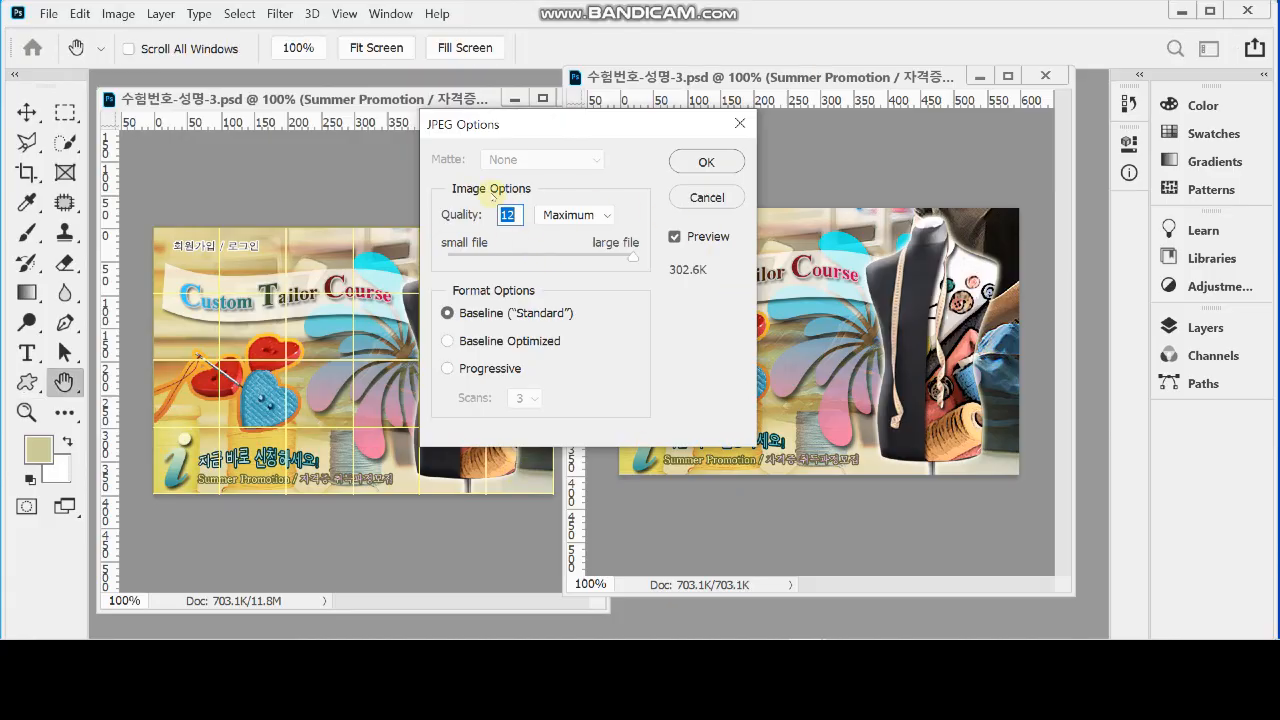
pyautogui.write('8')
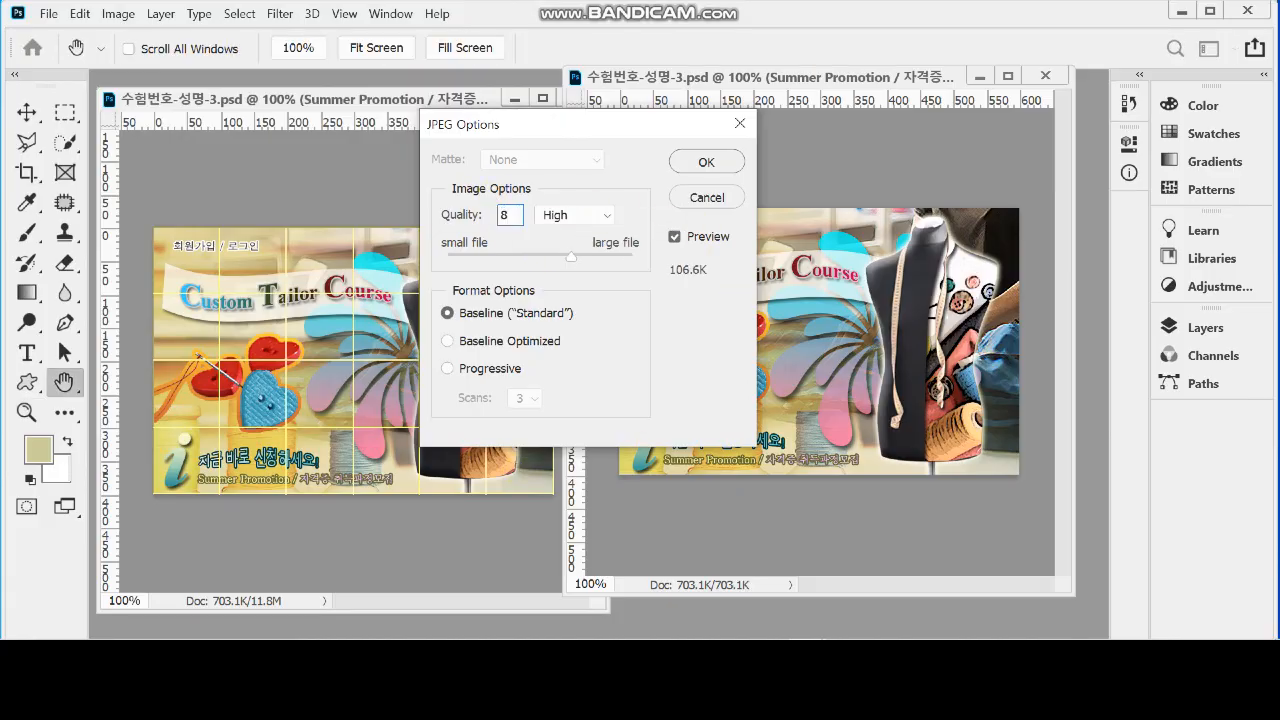
pyautogui.click(706, 162)
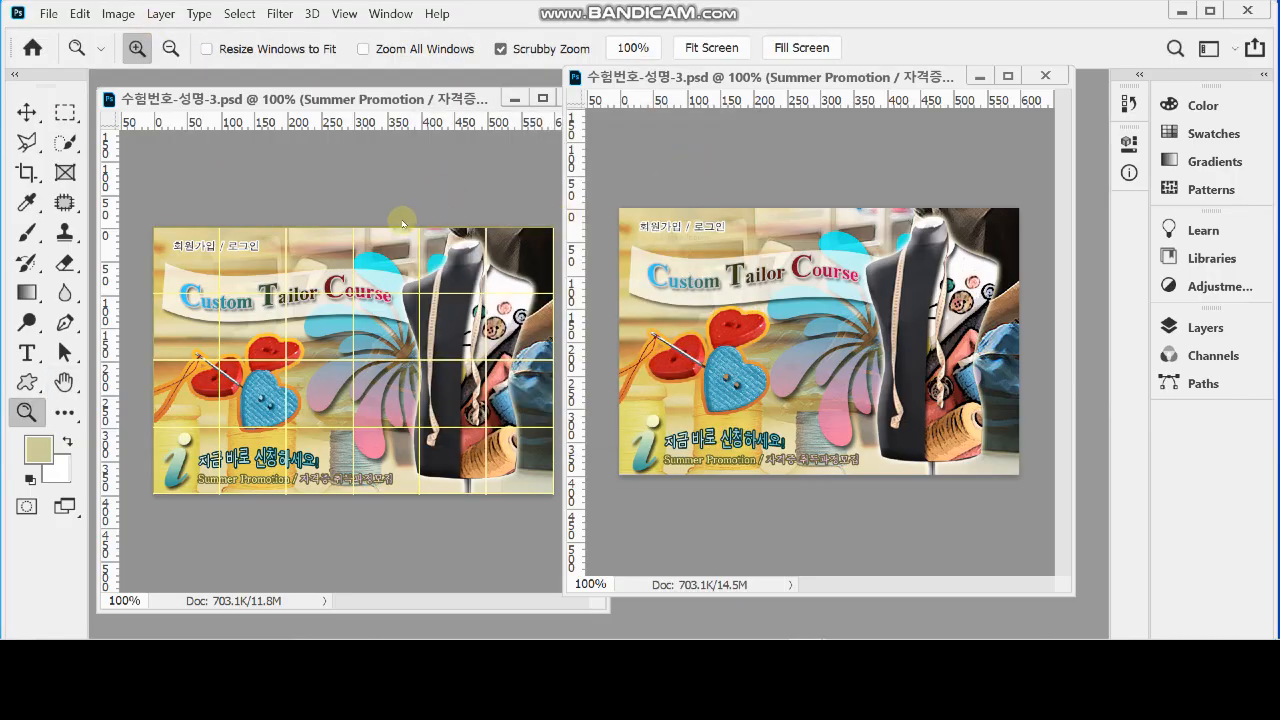
# Resize the image to 60 × 40 pixels, keeping the proportions linked
pyautogui.click(118, 13)
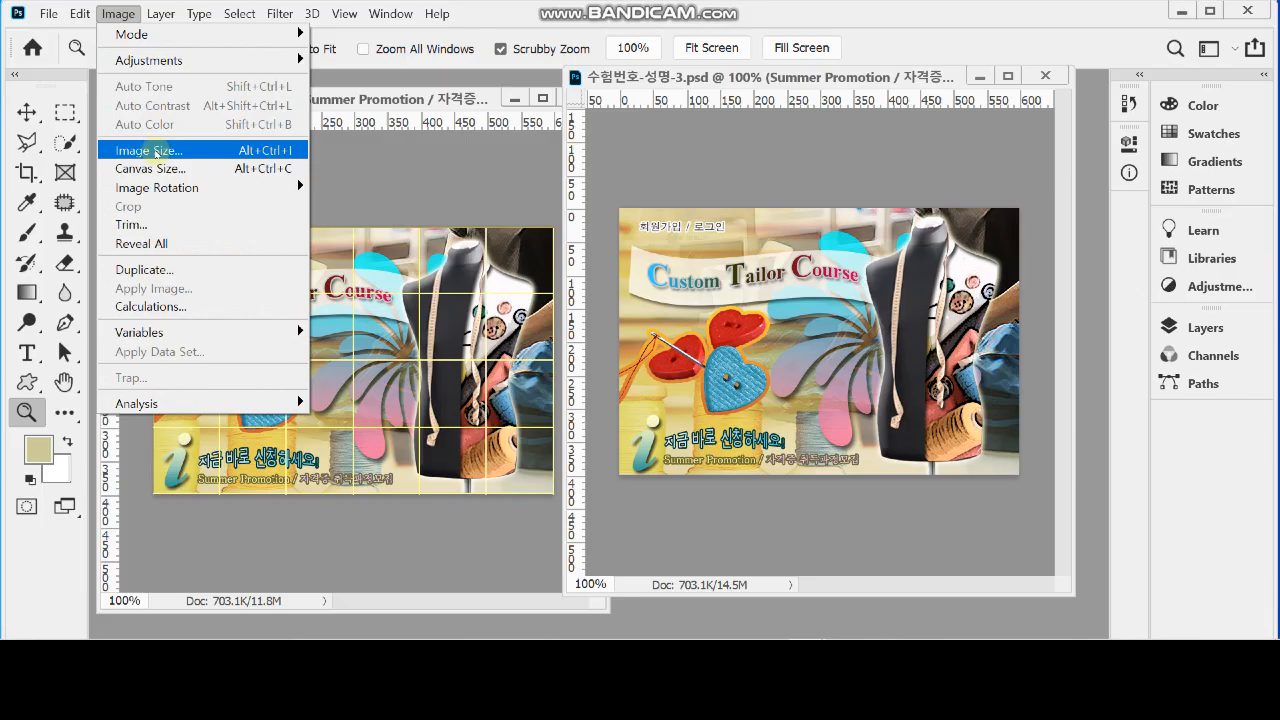
pyautogui.click(155, 153)
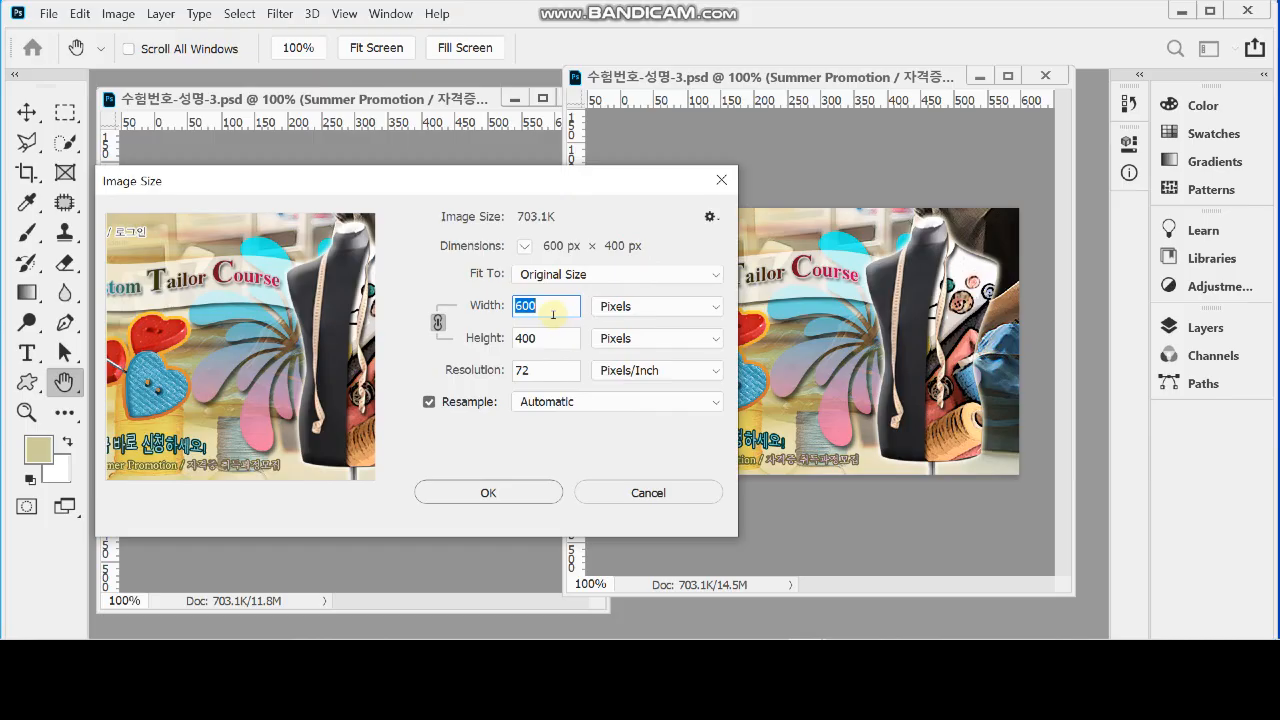
pyautogui.write('60')
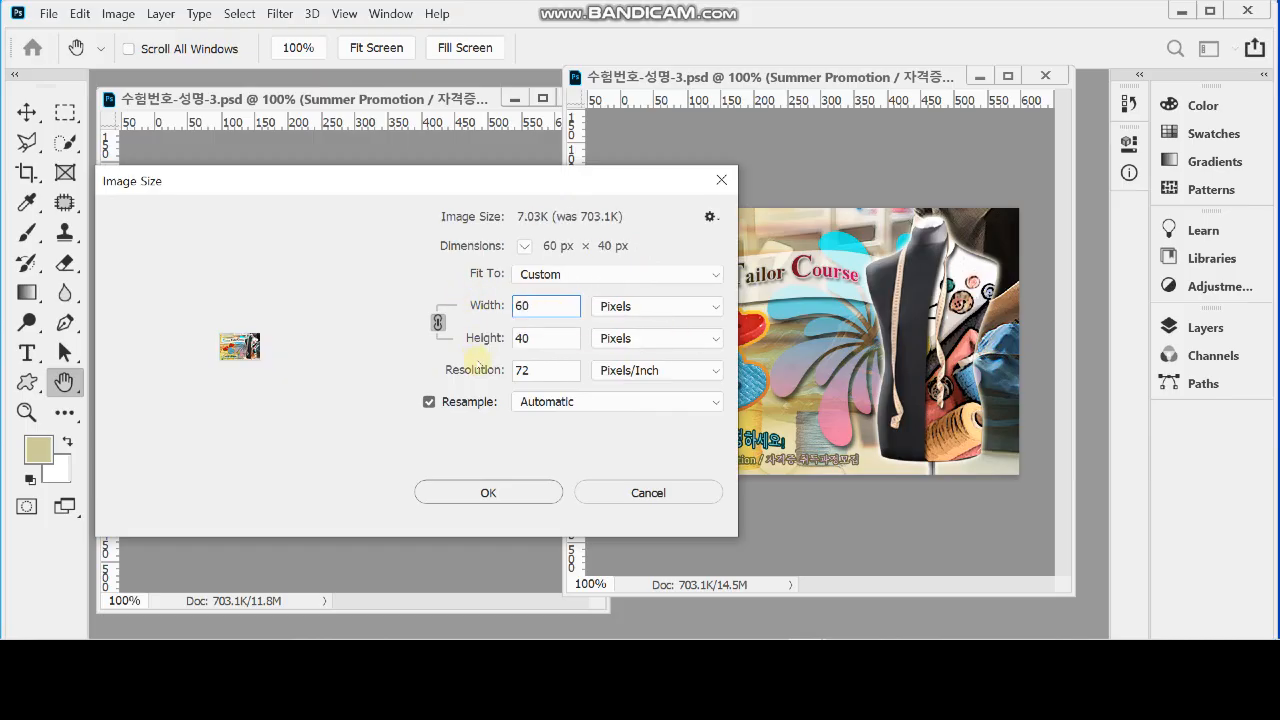
pyautogui.doubleClick(556, 307)
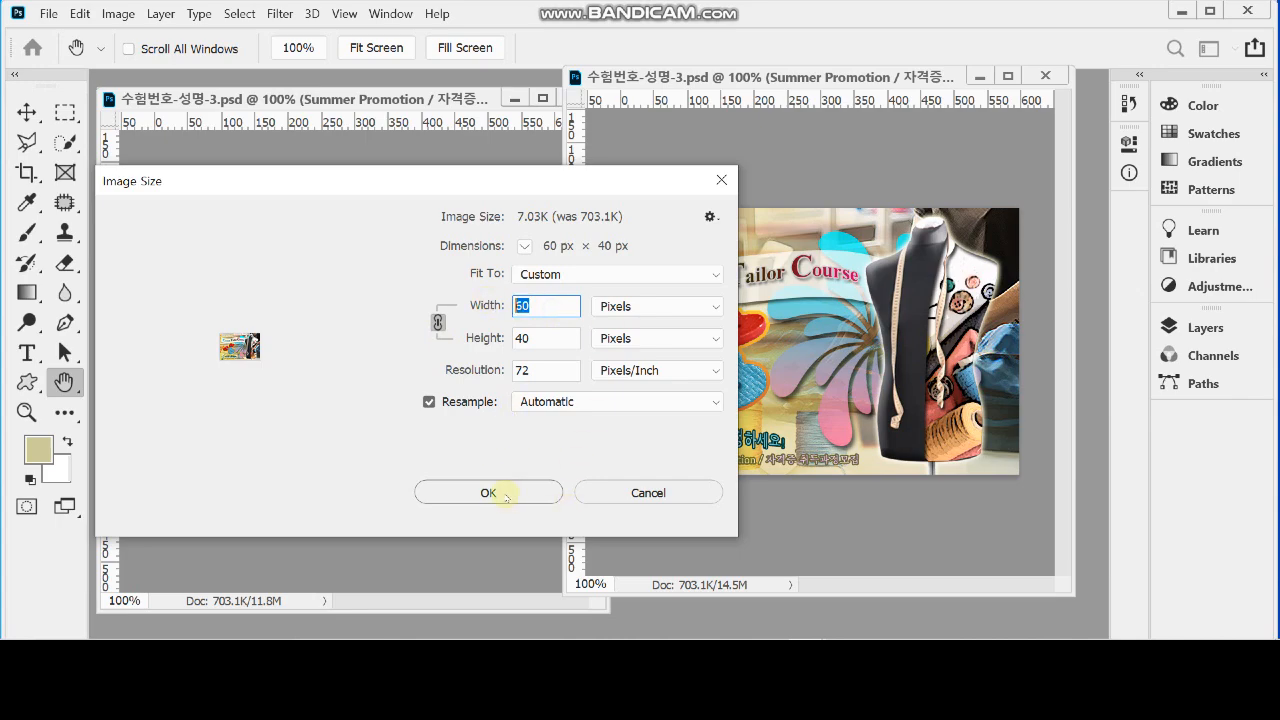
pyautogui.click(517, 493)
pyautogui.press('z')
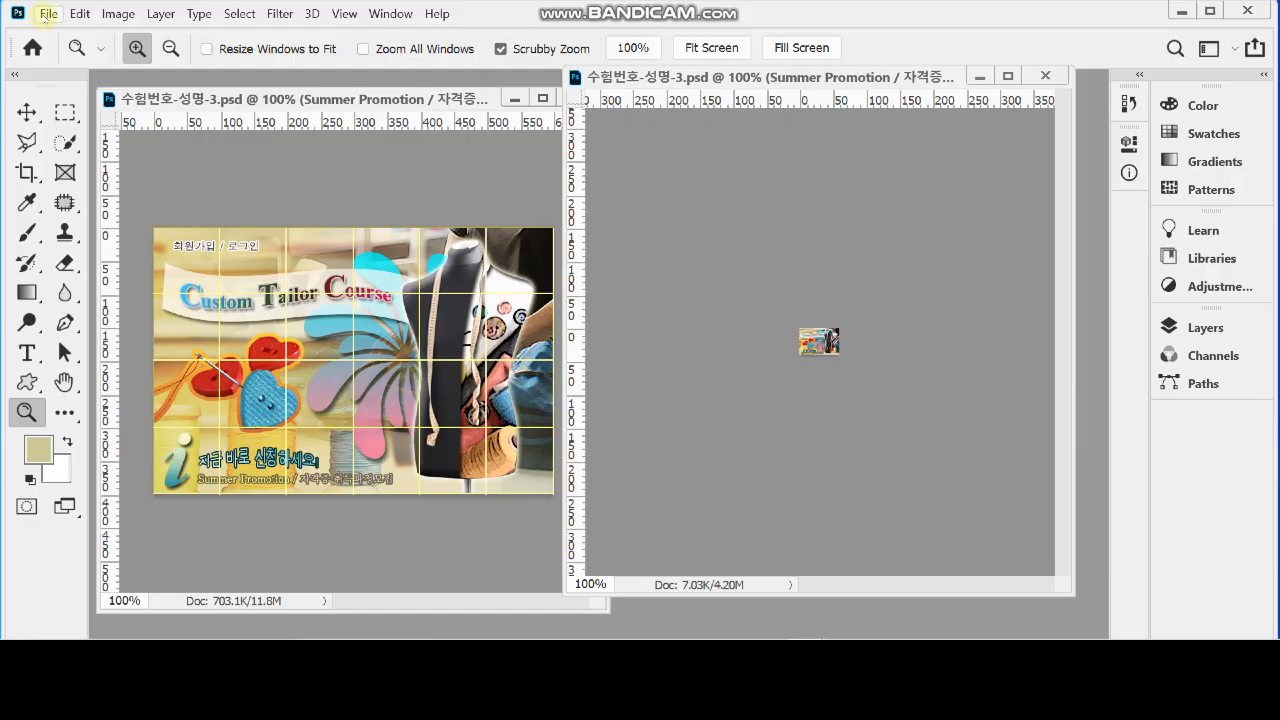
# Save the reduced document in Photoshop format as 수험번호-성명-3.psd in the GTQ folder under 문서
pyautogui.click(48, 14)
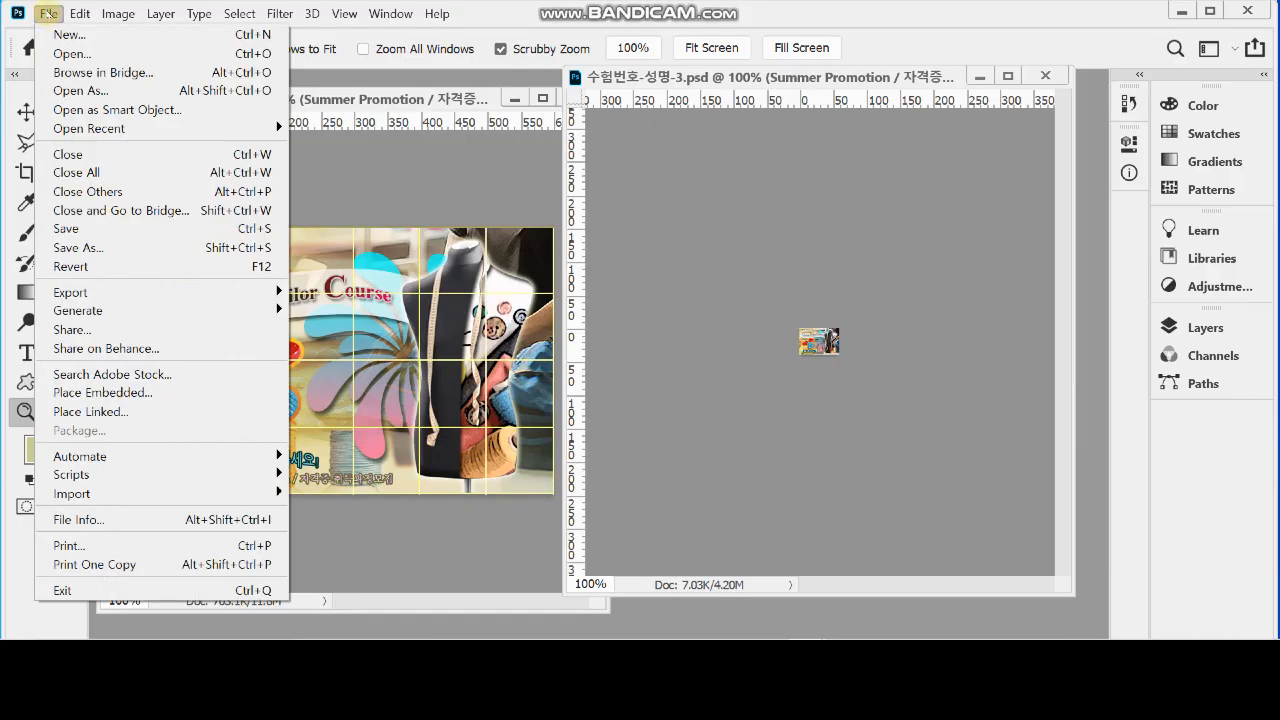
pyautogui.click(101, 247)
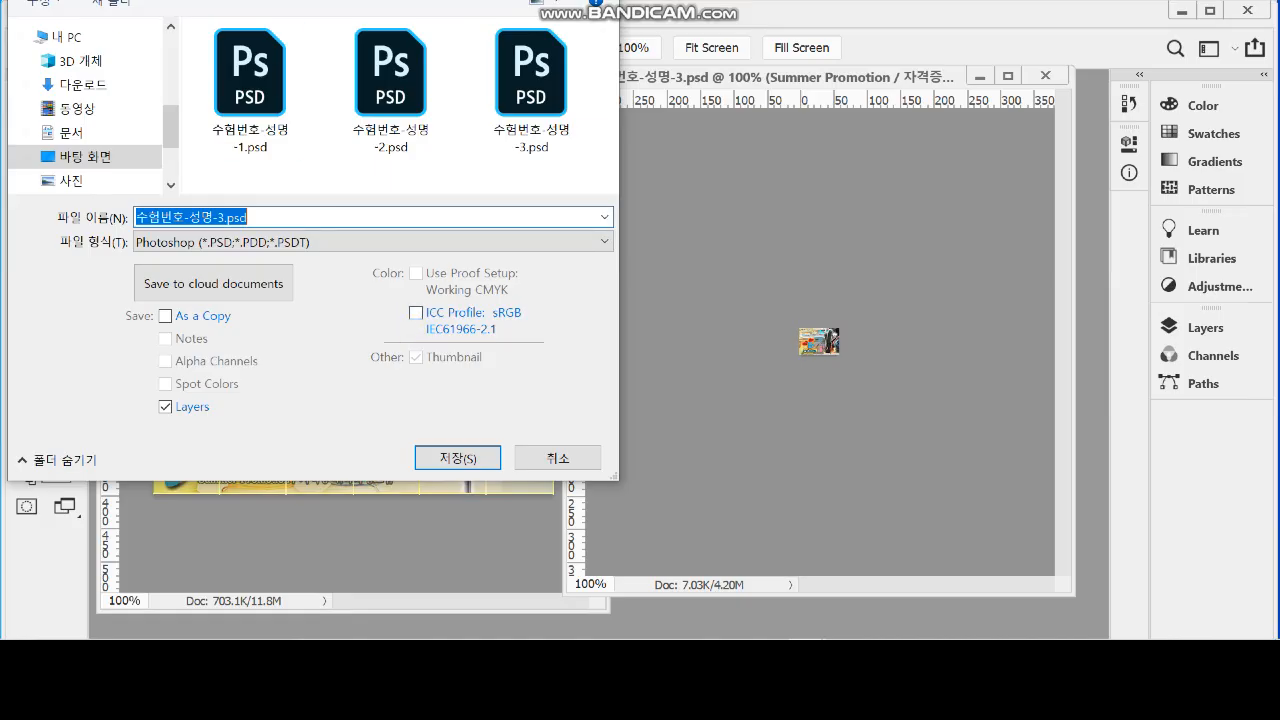
pyautogui.click(72, 131)
pyautogui.scroll(-2, 400, 120)
pyautogui.doubleClick(257, 122)
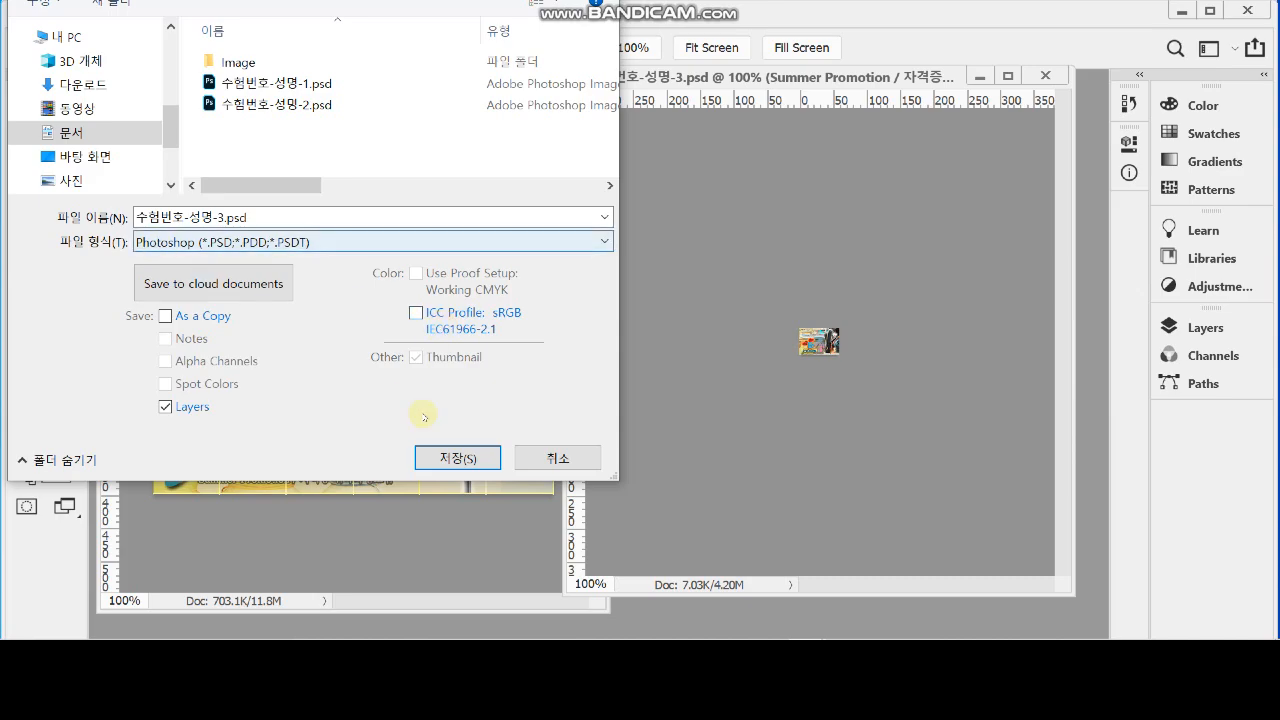
pyautogui.click(467, 457)
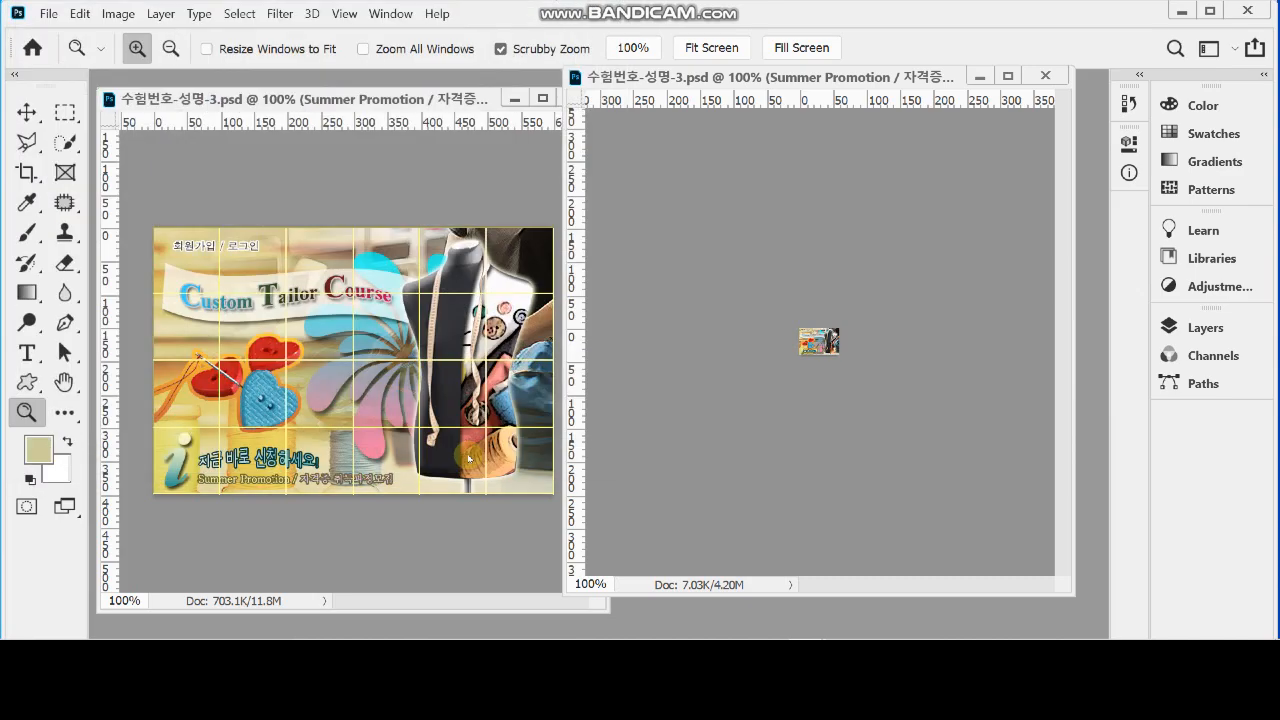